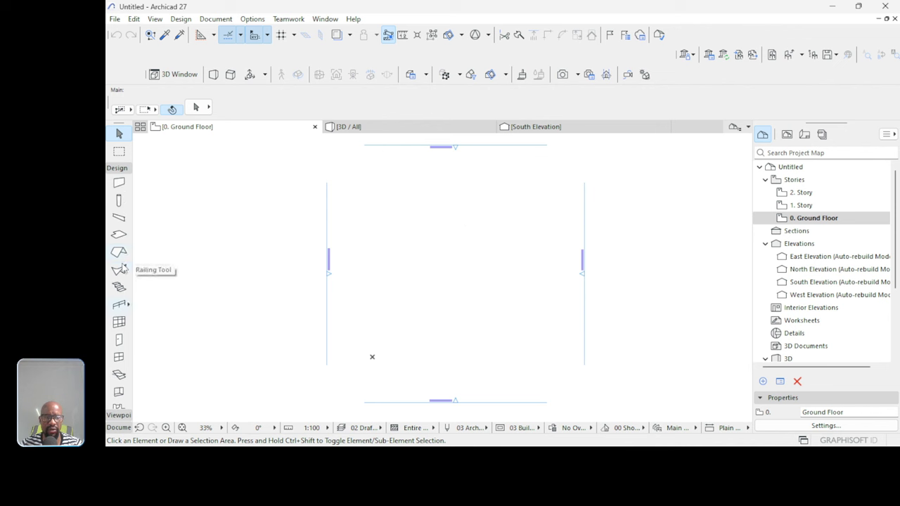
Activate the Slab tool with Concrete - Structural as its building material.
scroll(134, 198, "up", 2)
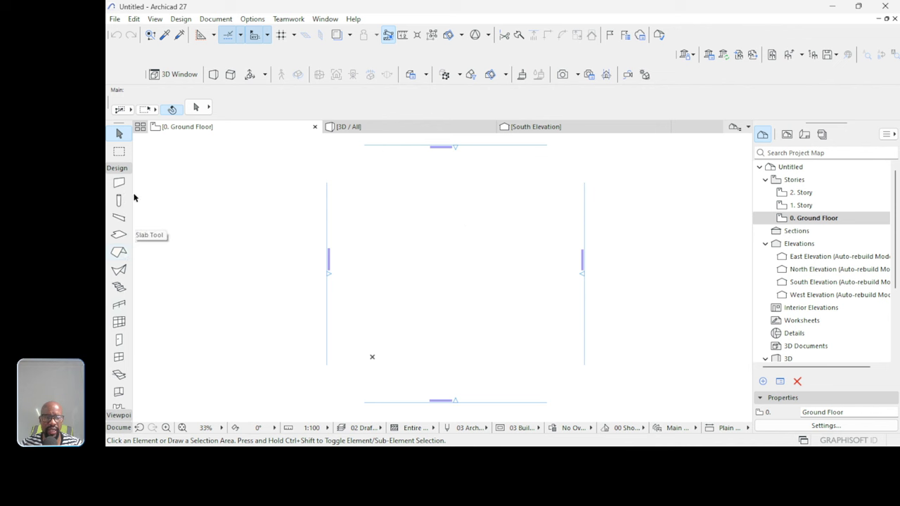
left_click(118, 237)
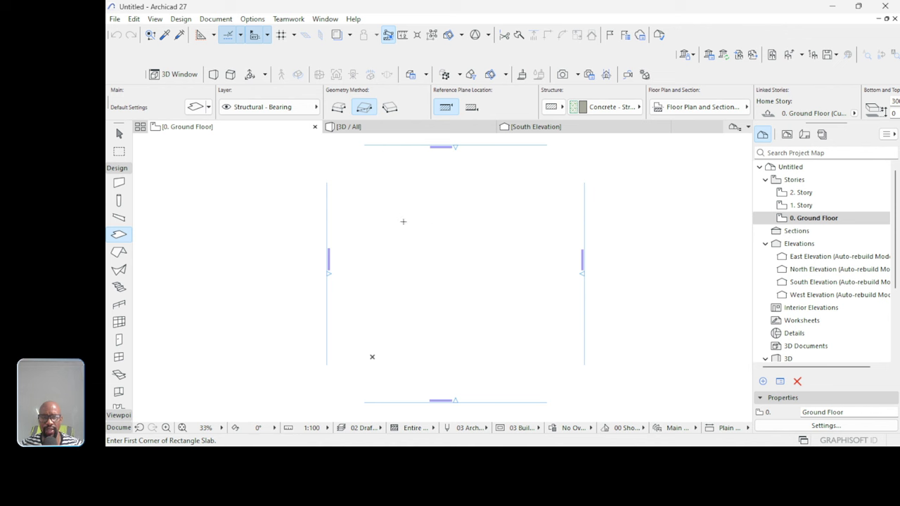
left_click(561, 107)
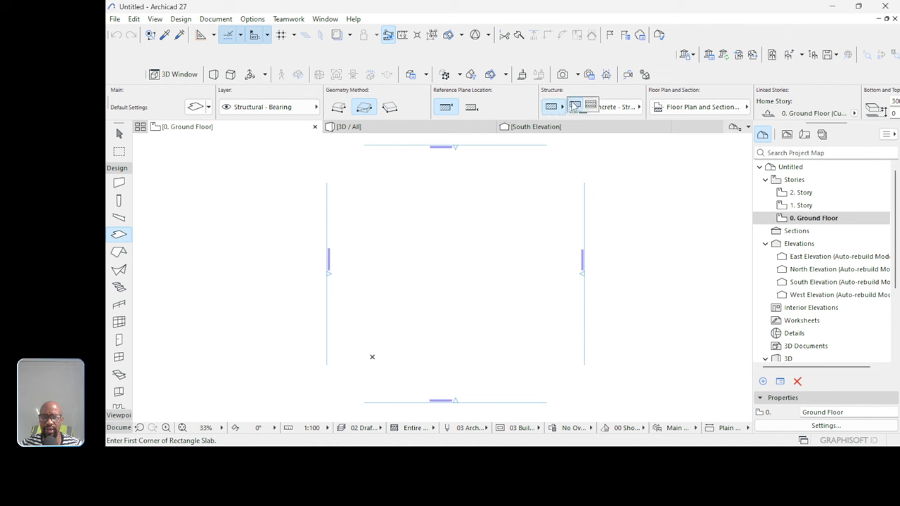
left_click(574, 106)
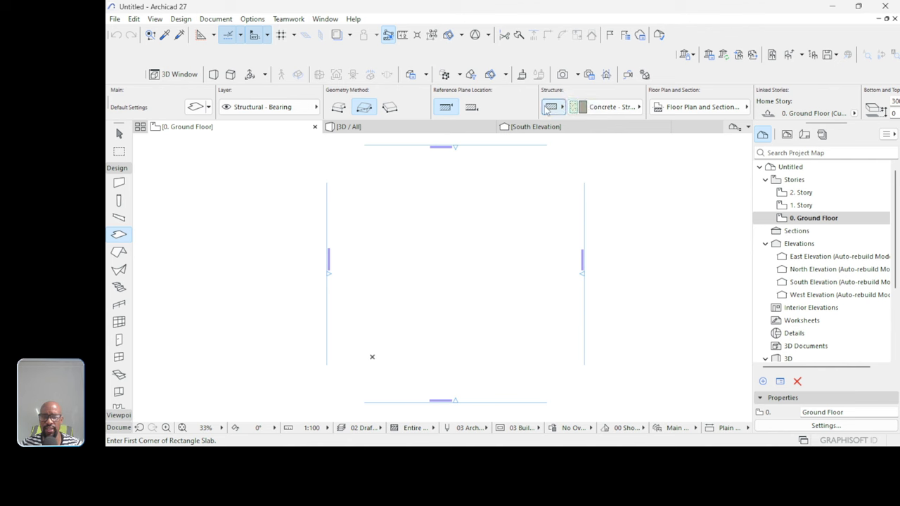
left_click(613, 107)
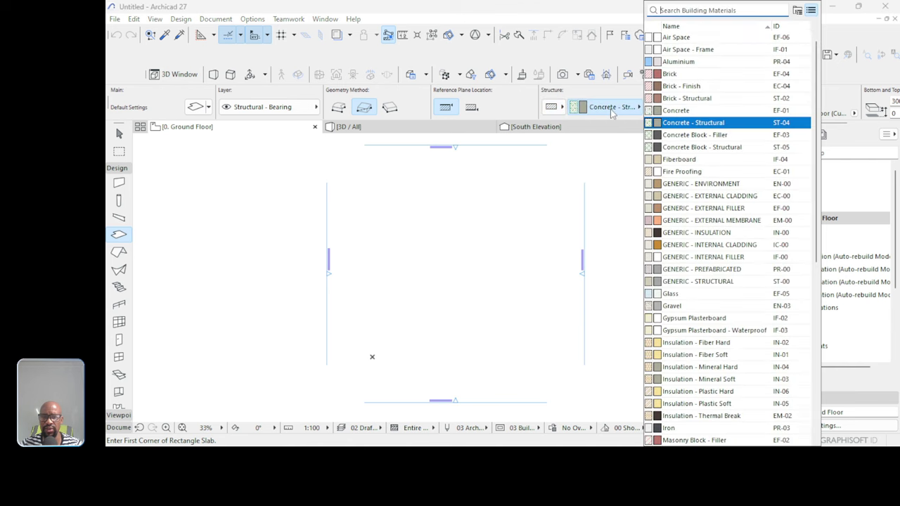
left_click(679, 124)
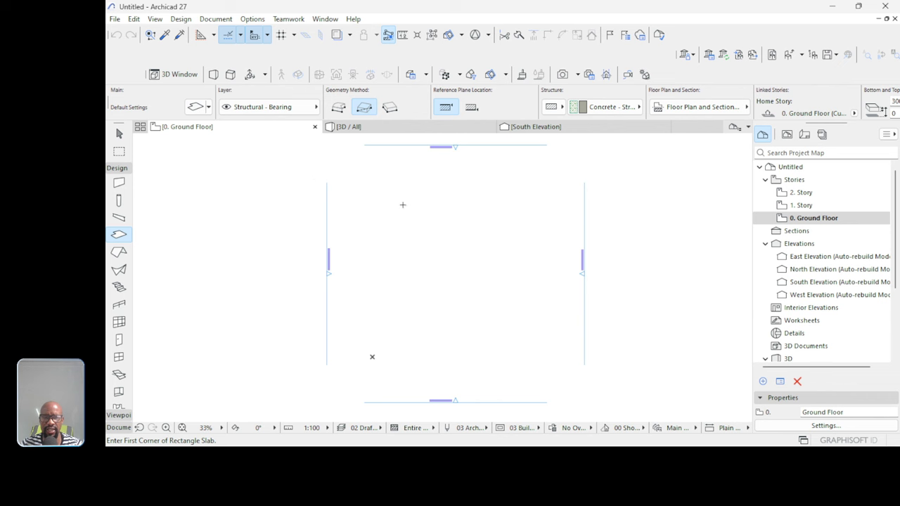
scroll(402, 205, "up", 1)
scroll(400, 205, "down", 1)
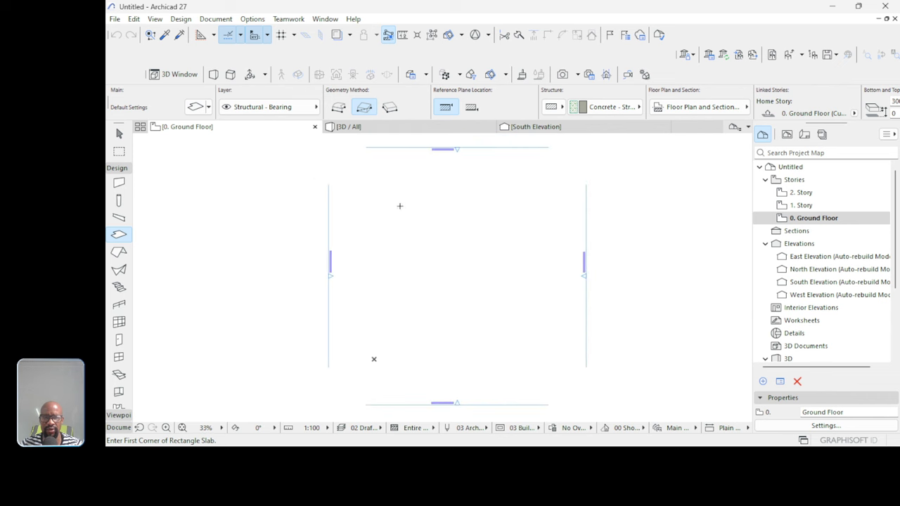
Draw a 12000 × 20000 rectangular slab on the Ground Floor, then return to the Arrow tool.
left_click(374, 190)
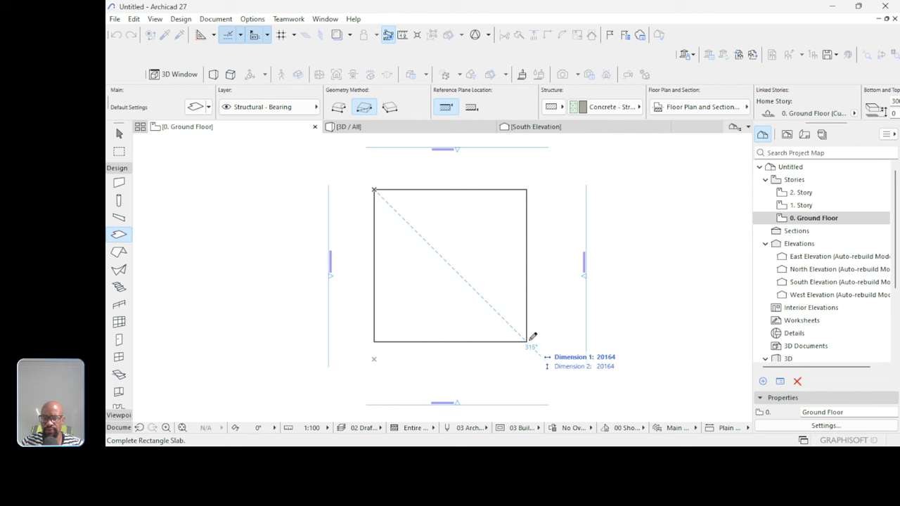
type("12000")
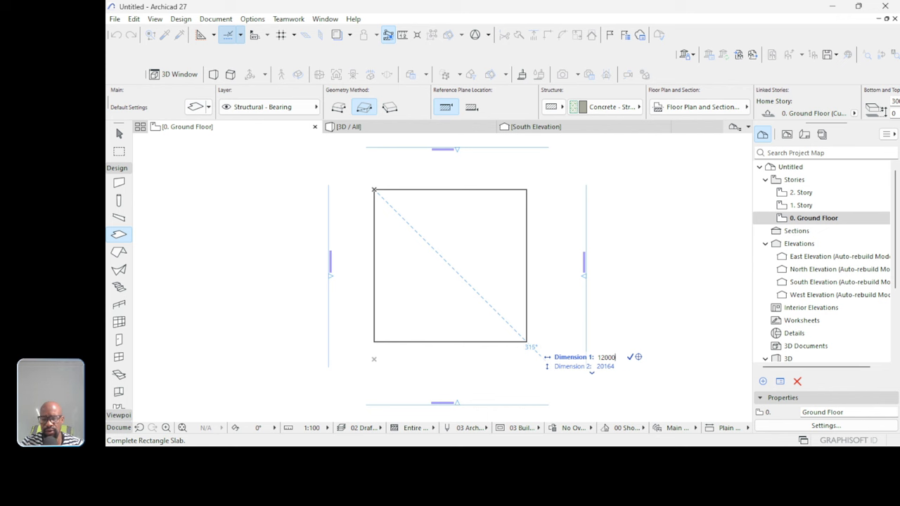
key("Tab")
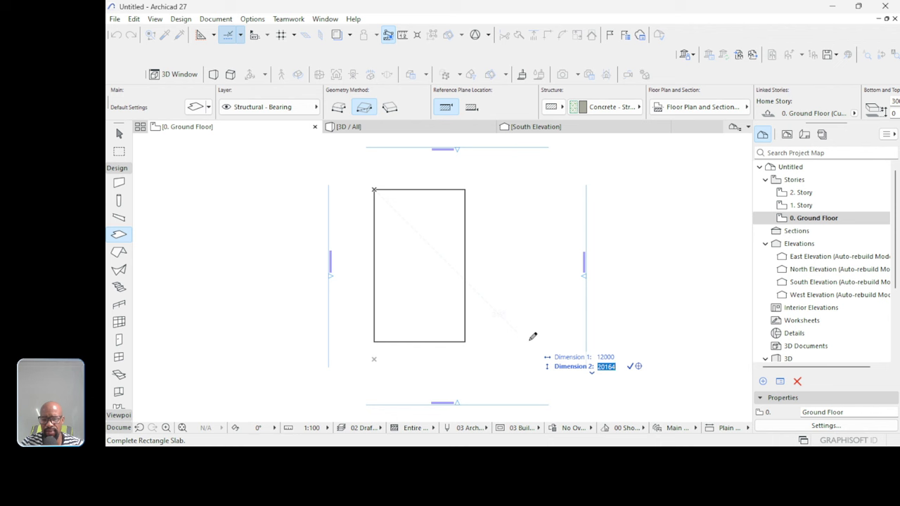
type("20000")
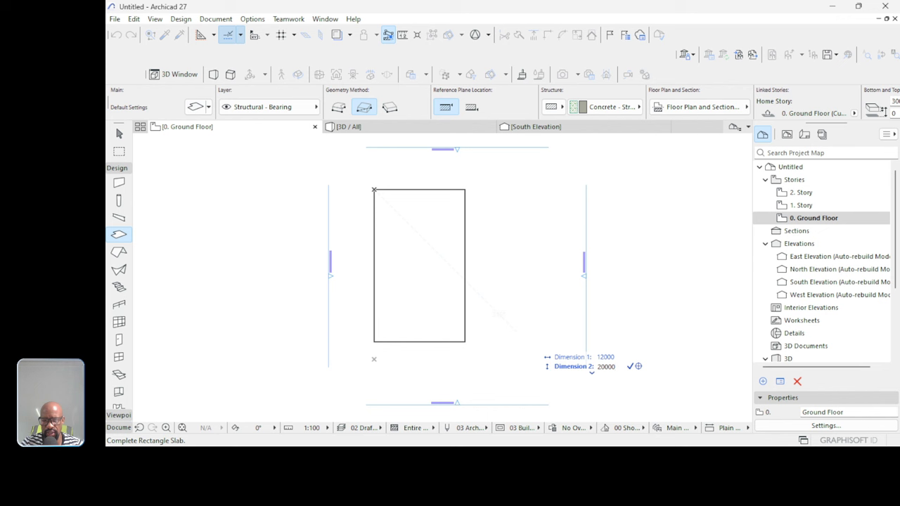
key("Return")
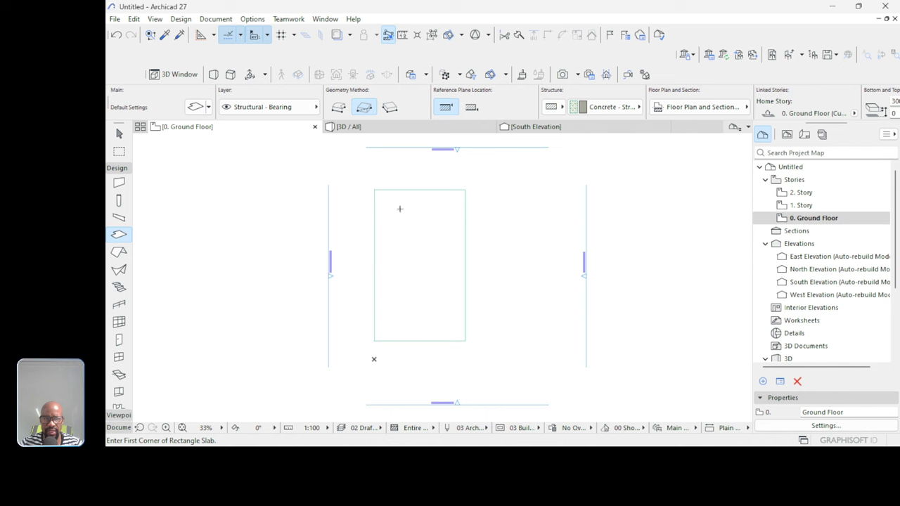
left_click(114, 136)
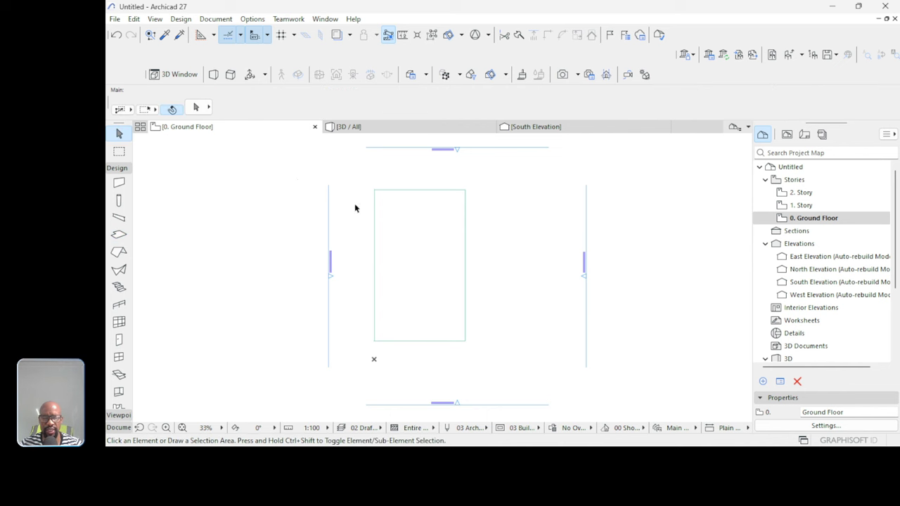
Drag the slab by its top-right corner slightly right and down, then deselect it.
left_click(437, 250)
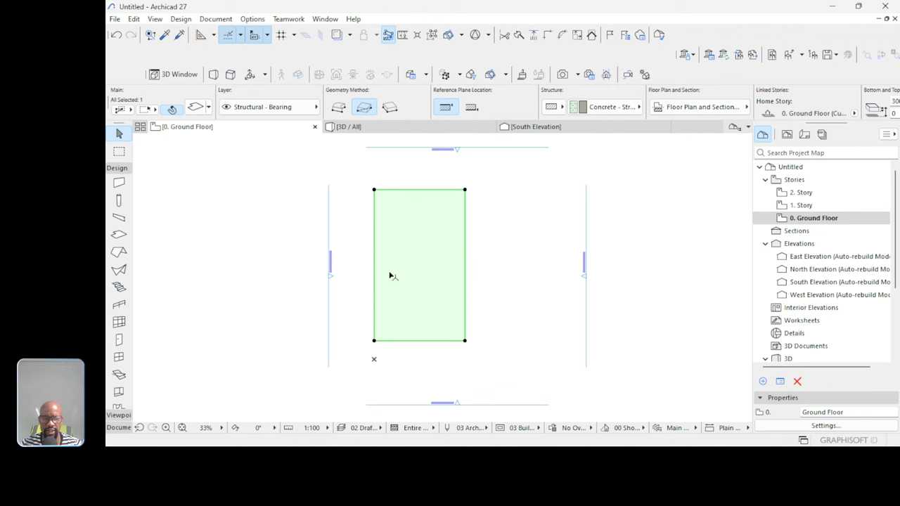
left_click(464, 191)
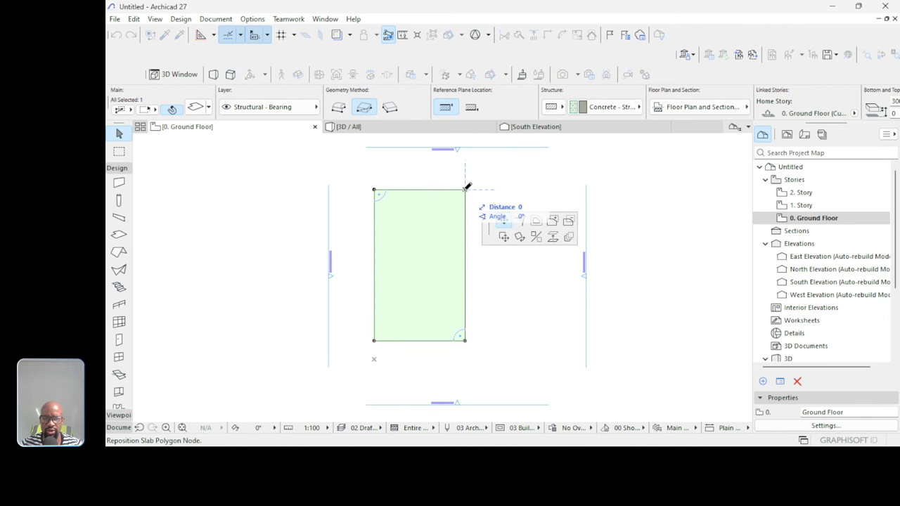
left_click(504, 237)
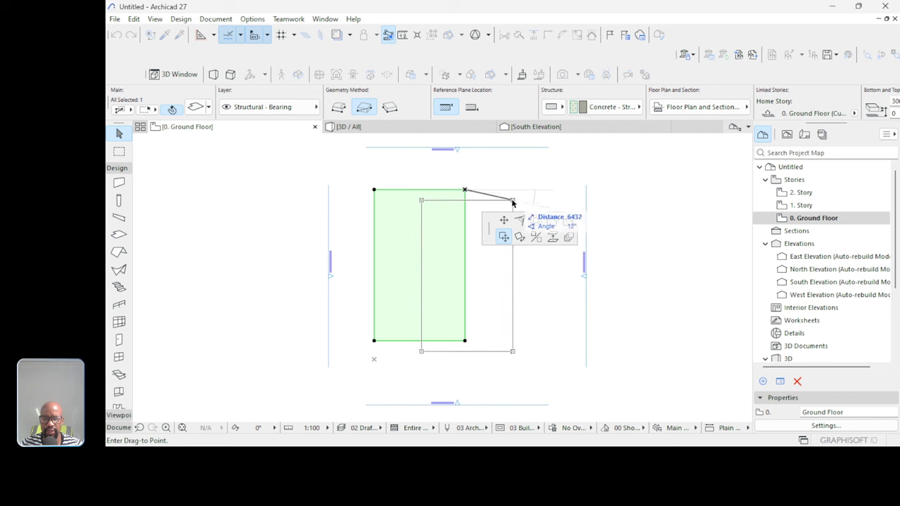
left_click(506, 202)
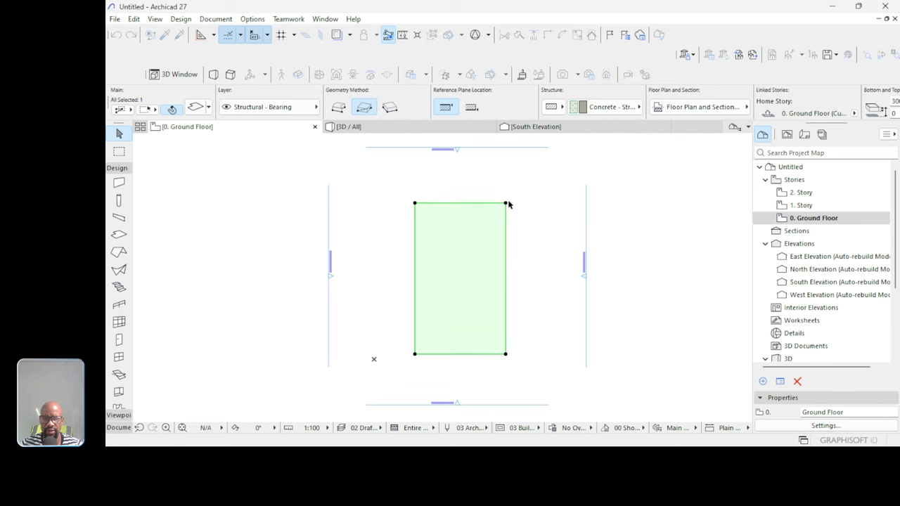
scroll(504, 349, "down", 1)
left_click(640, 309)
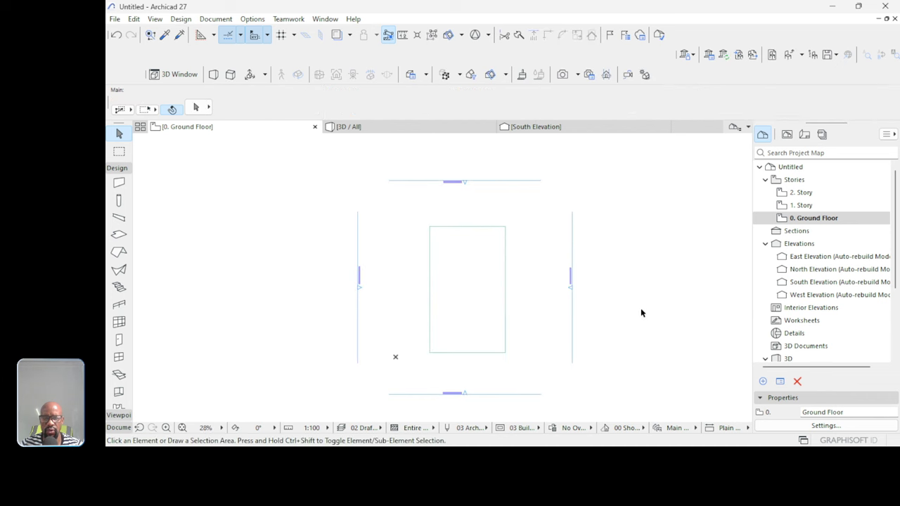
scroll(484, 287, "up", 1)
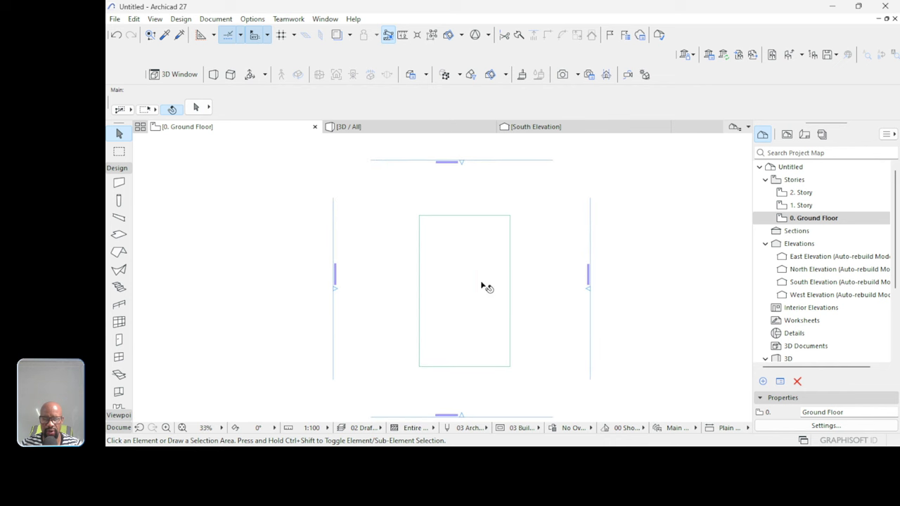
scroll(471, 280, "down", 2)
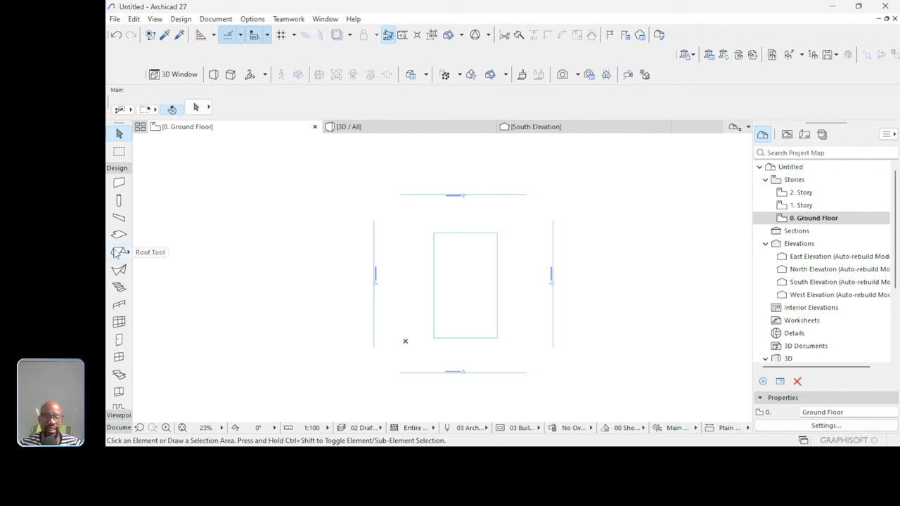
Activate the Roof tool on the Shell - Roof layer with multi-plane Complex Roof settings.
left_click(117, 253)
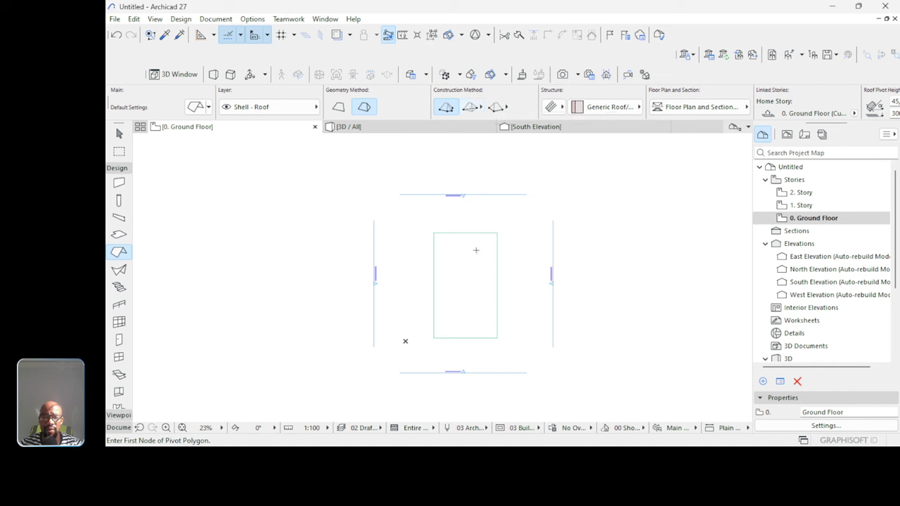
scroll(470, 264, "up", 2)
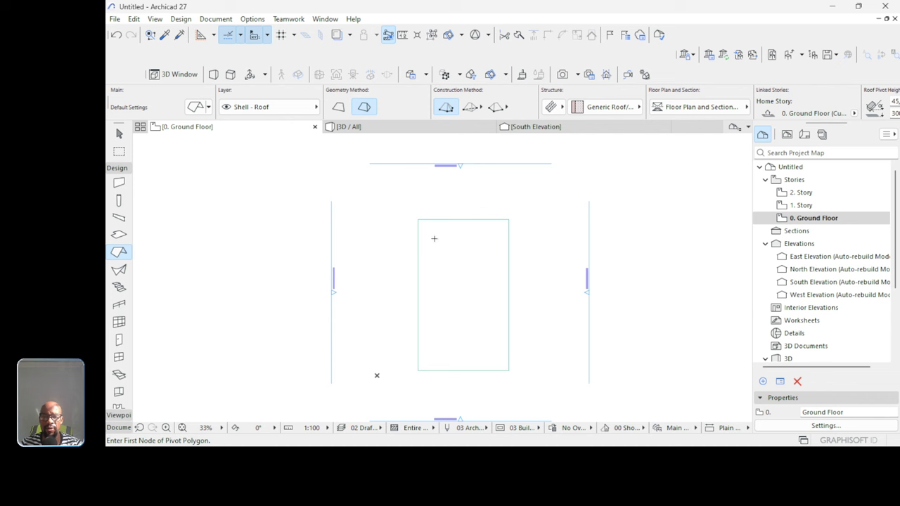
scroll(434, 239, "down", 1)
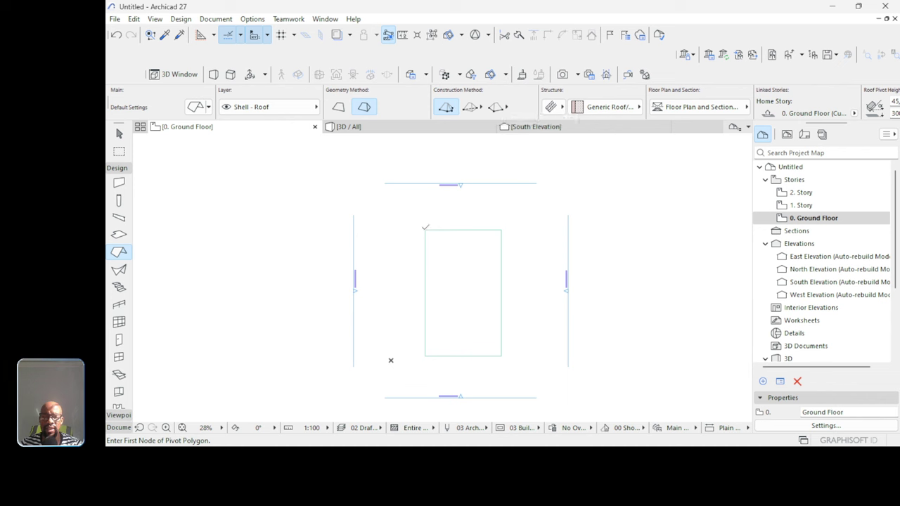
left_click(424, 229)
scroll(351, 237, "down", 1)
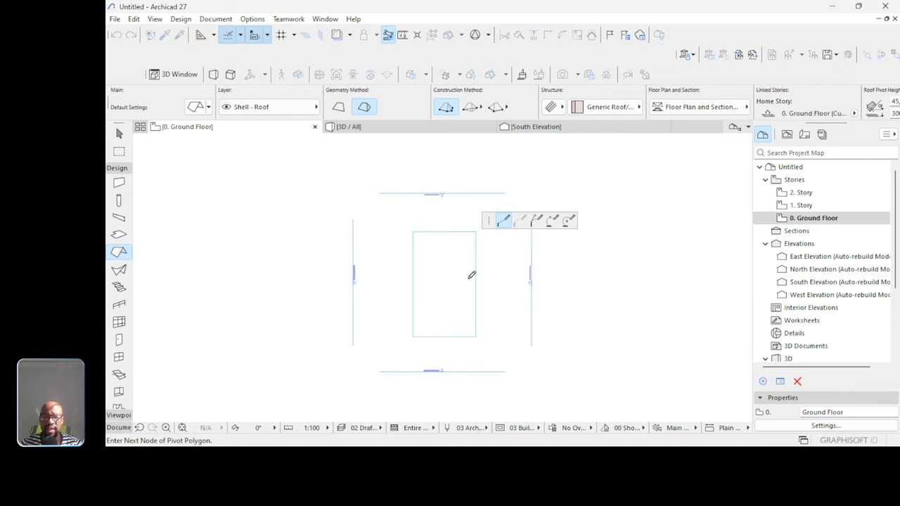
left_click(475, 232)
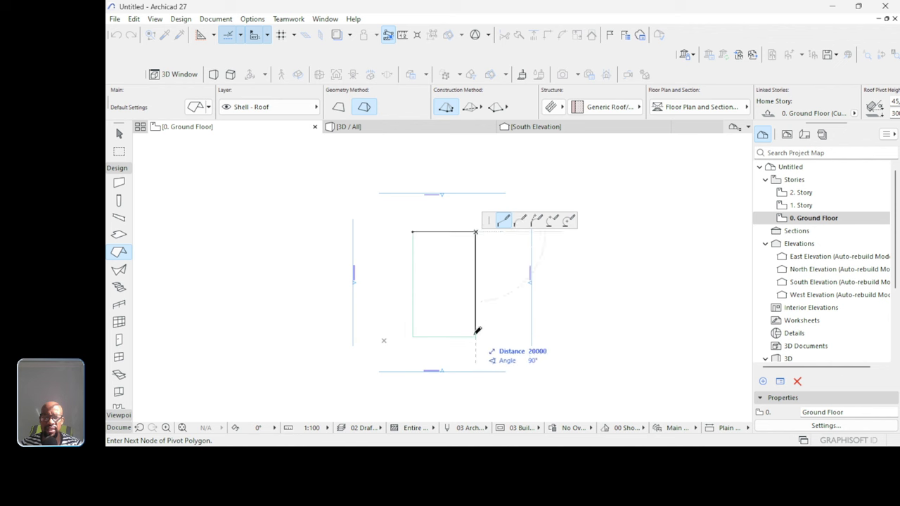
left_click(475, 337)
left_click(412, 337)
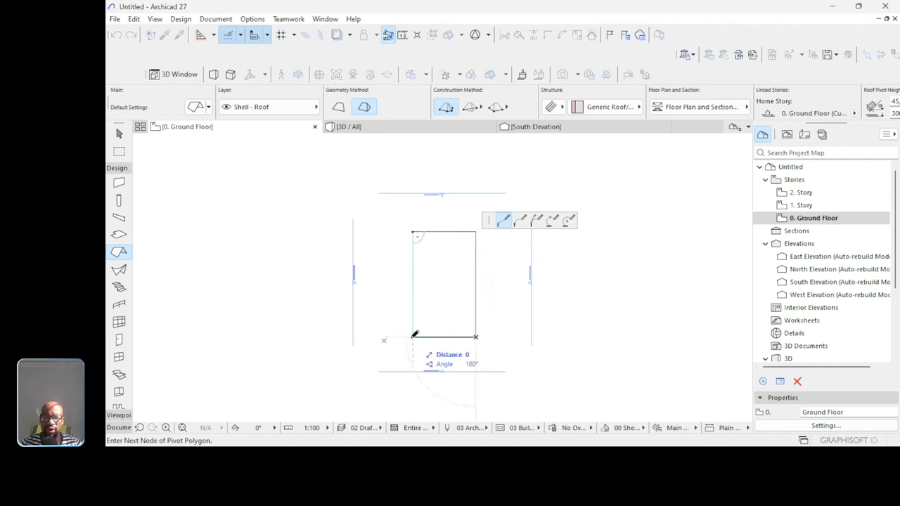
left_click(414, 231)
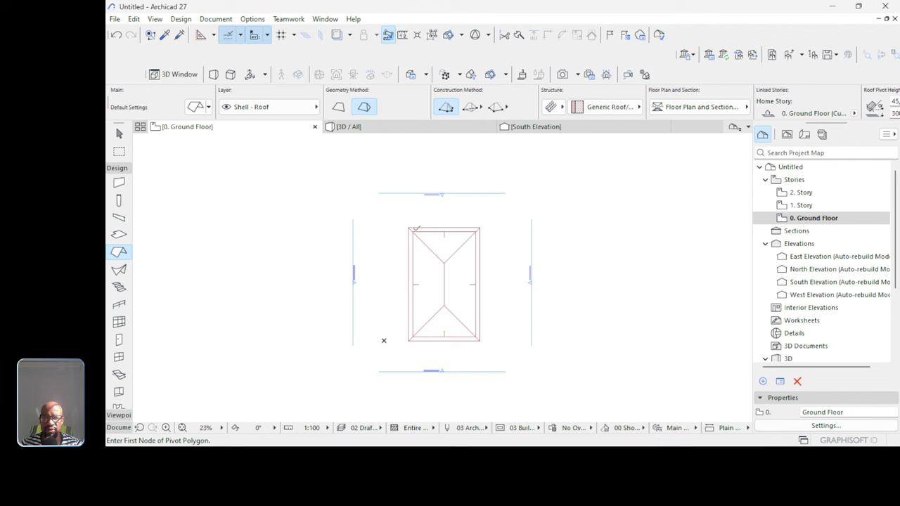
key("ctrl+z")
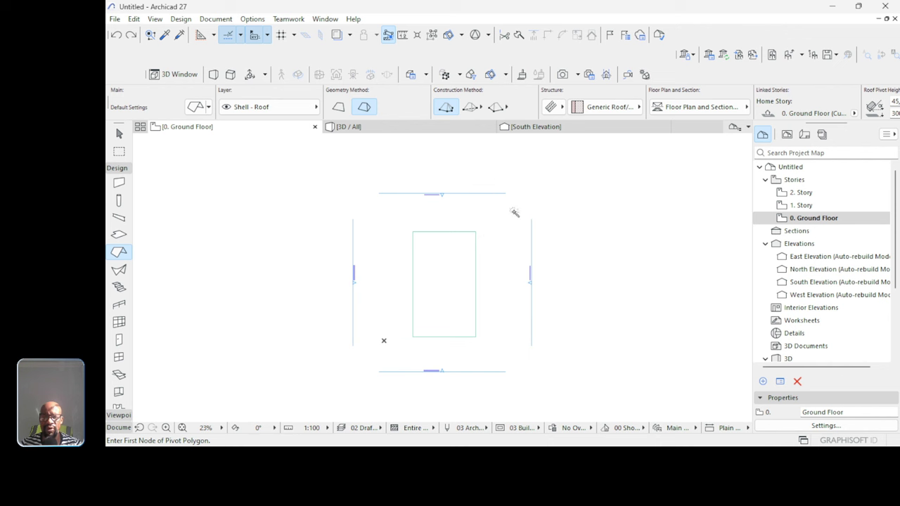
Create a hip roof from the slab outline and return to the Arrow tool.
left_click(477, 260)
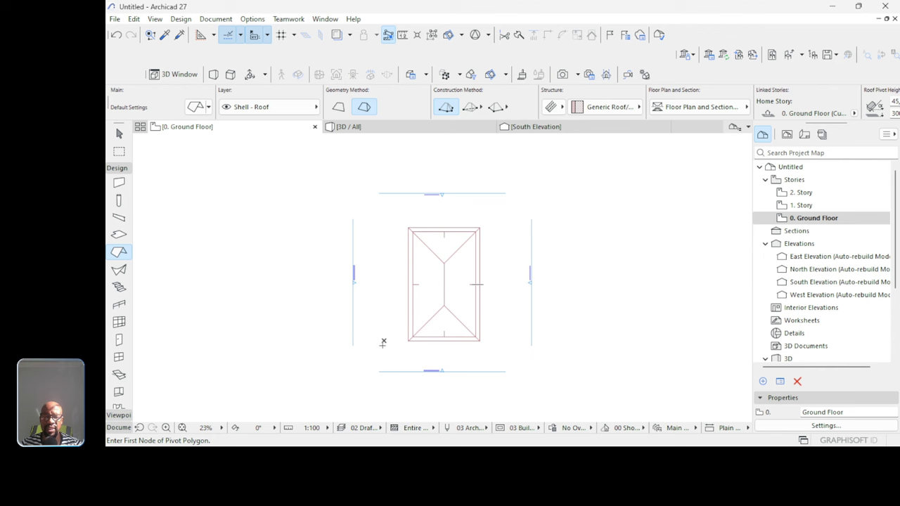
scroll(383, 342, "up", 3)
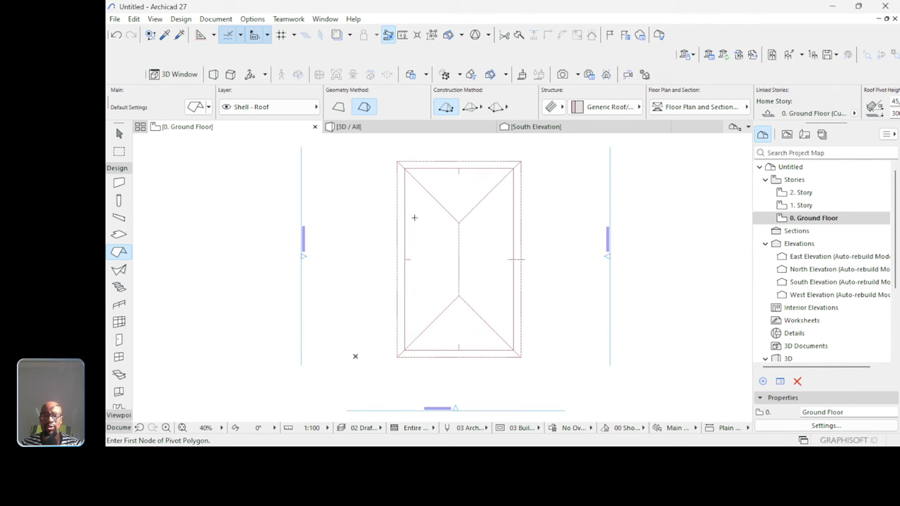
scroll(414, 218, "down", 2)
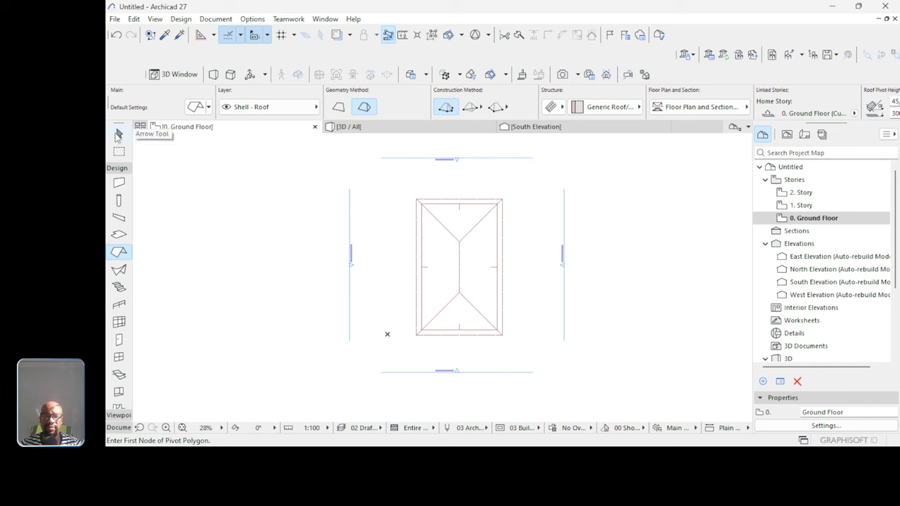
left_click(118, 135)
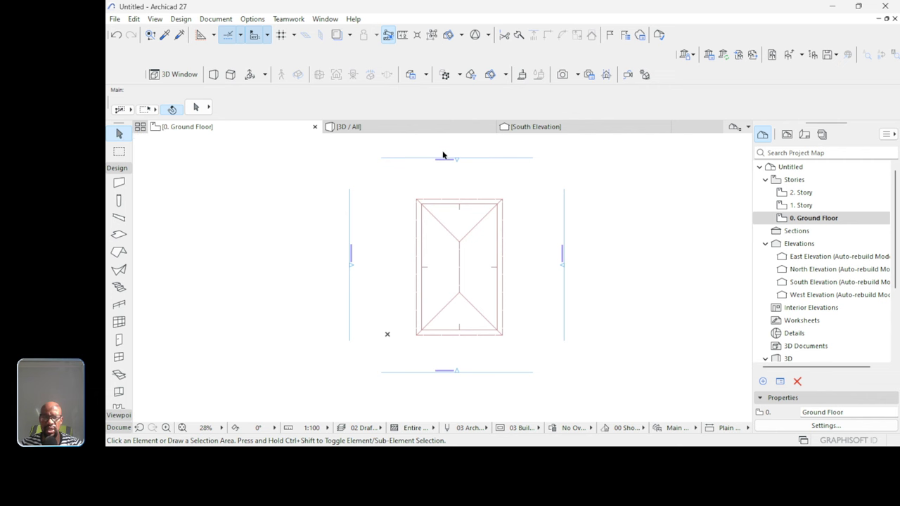
Switch to the 3D view and orbit close to the roof's eave above the slab.
left_click(402, 132)
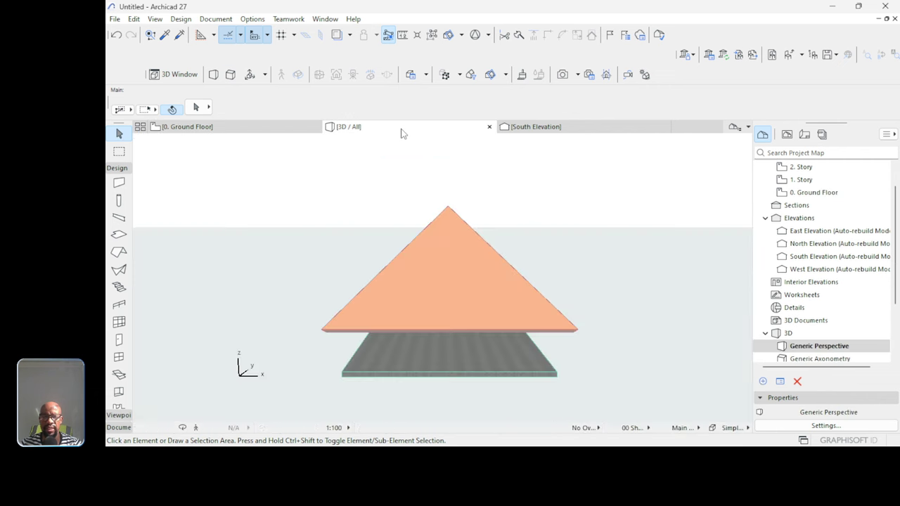
left_click_drag(597, 295, 574, 300)
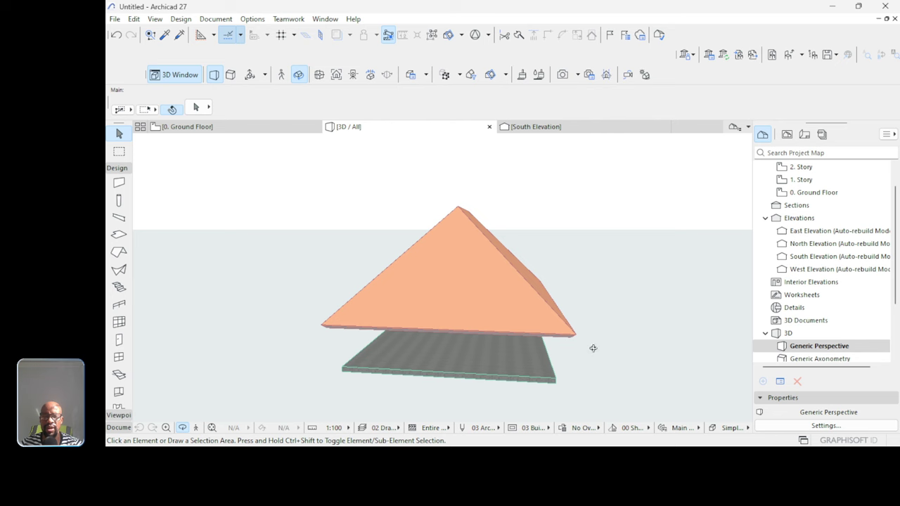
scroll(586, 359, "up", 5)
left_click_drag(512, 300, 522, 251)
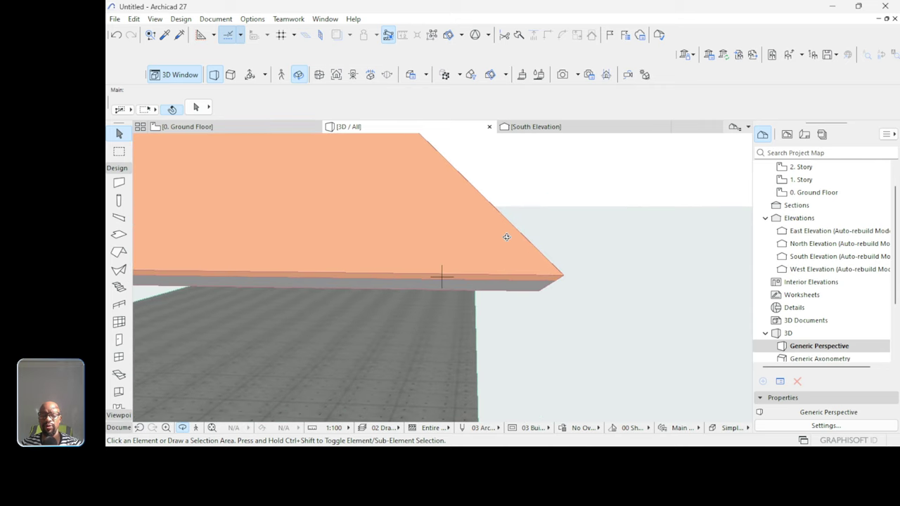
key("Escape")
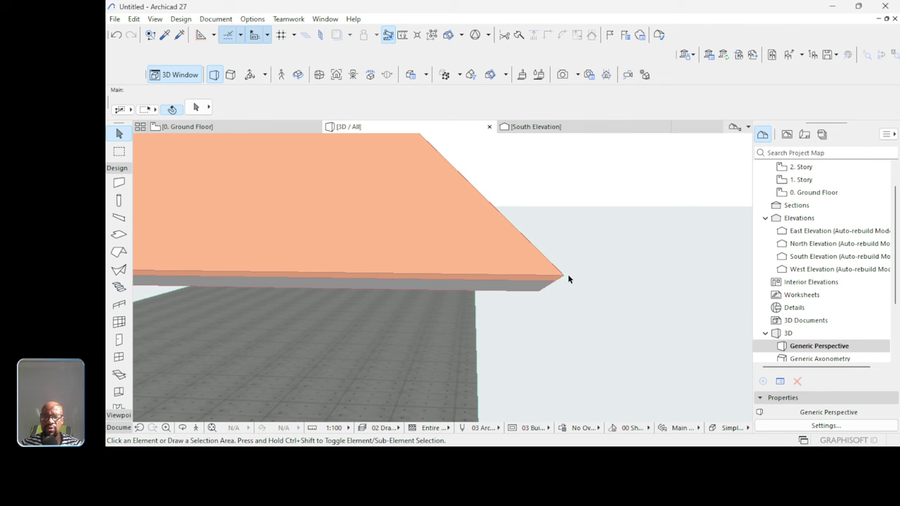
Set the hip roof's eave edge angle to Vertical.
left_click(521, 264)
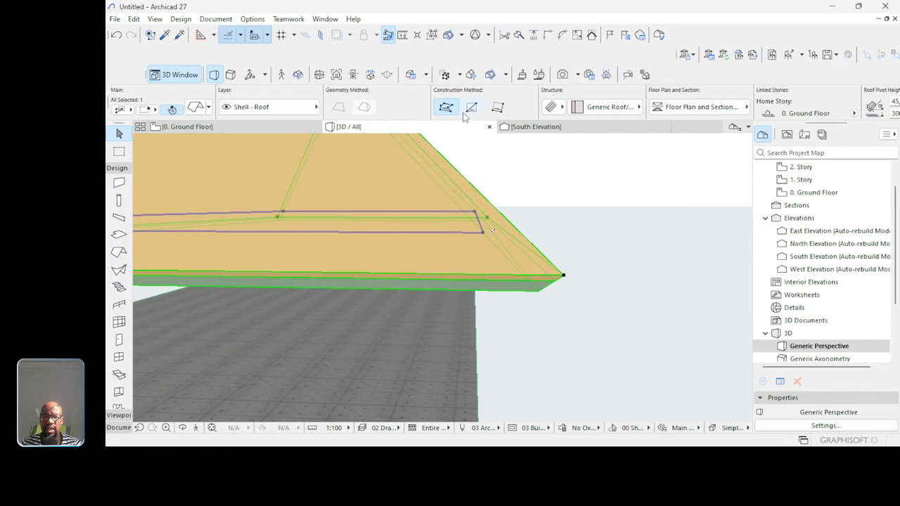
scroll(487, 104, "down", 5)
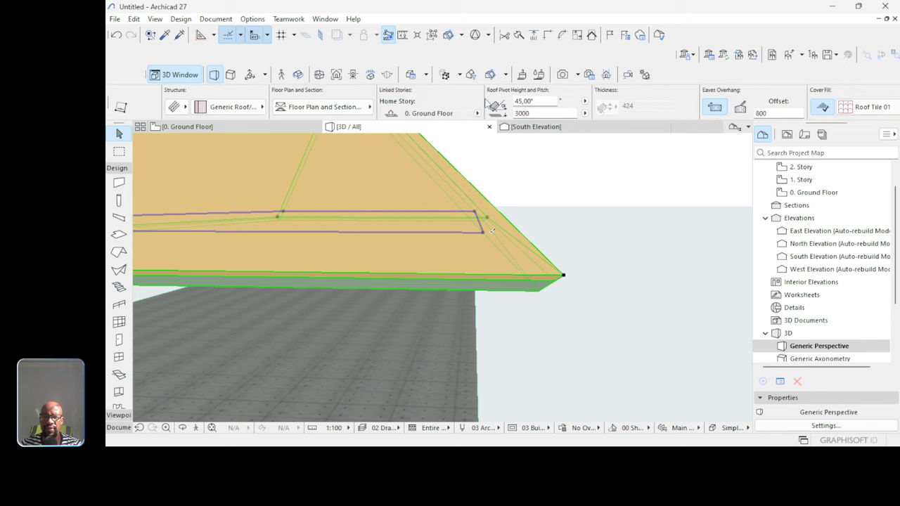
scroll(485, 103, "up", 6)
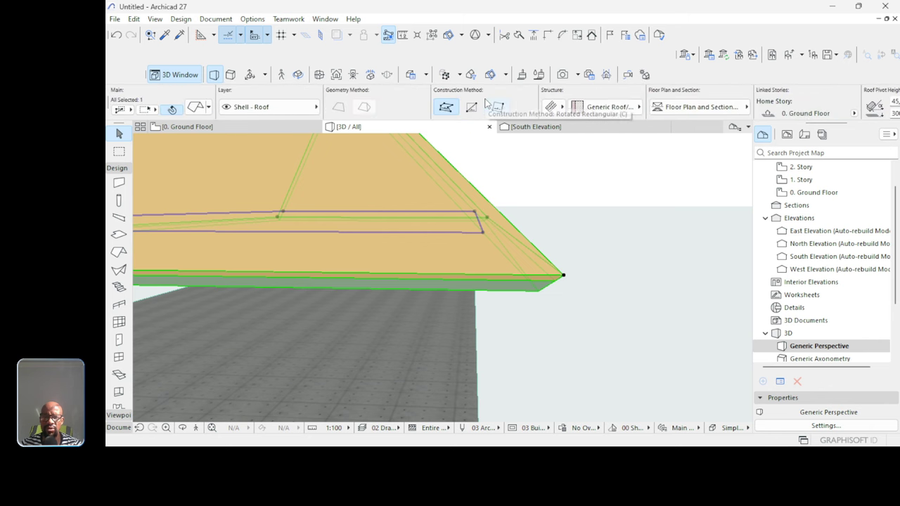
scroll(485, 103, "down", 4)
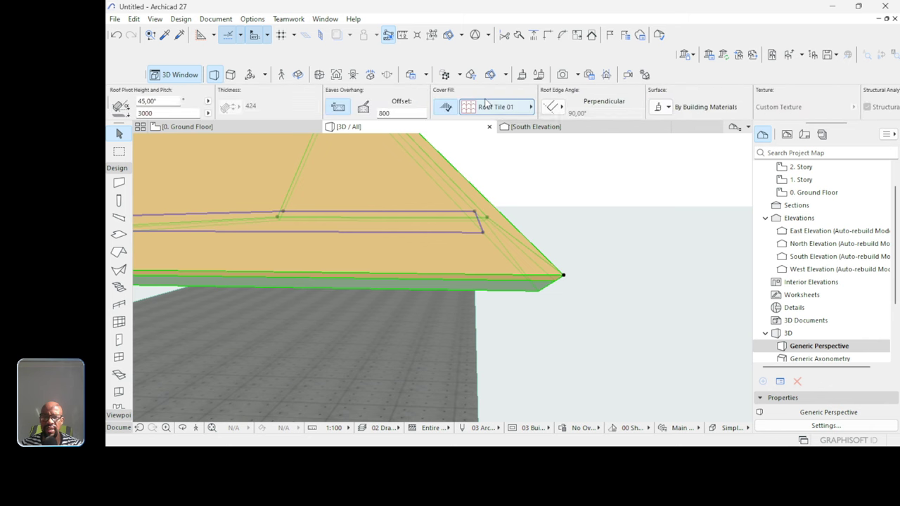
scroll(486, 103, "down", 2)
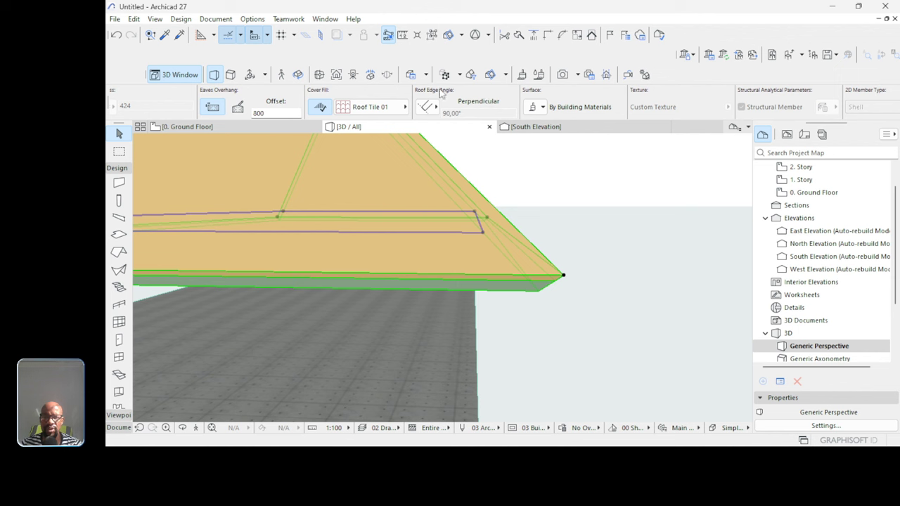
left_click(437, 107)
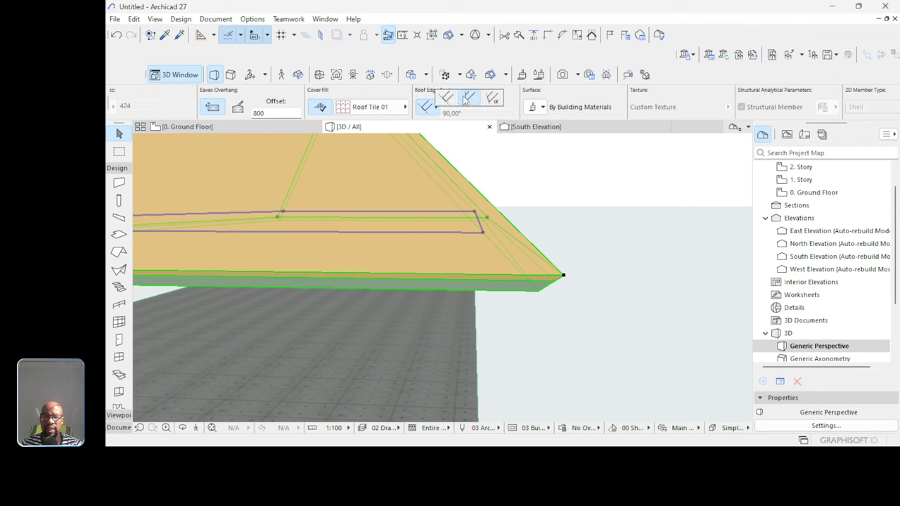
left_click(468, 99)
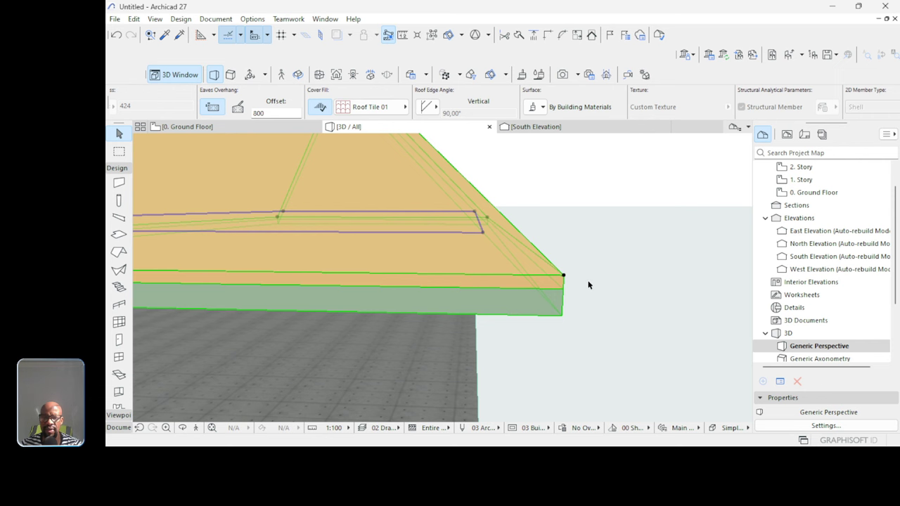
left_click(594, 259)
scroll(590, 294, "down", 8)
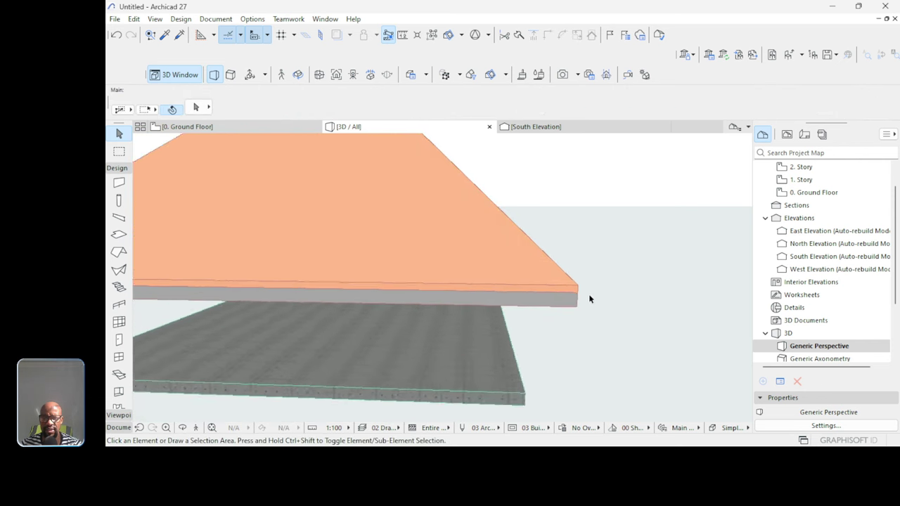
scroll(504, 215, "up", 4)
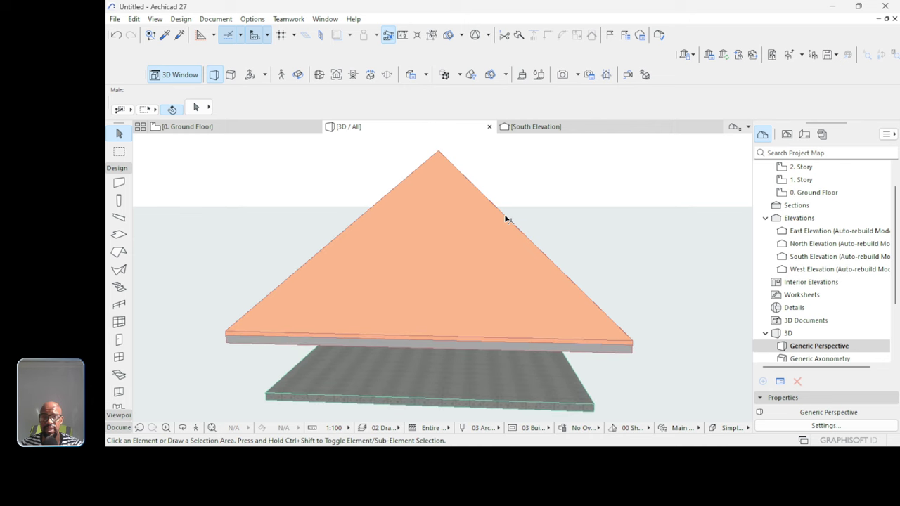
Review the roof's 45° pitch and 800 eaves overhang offset, then reselect it at the eave corner.
left_click(555, 254)
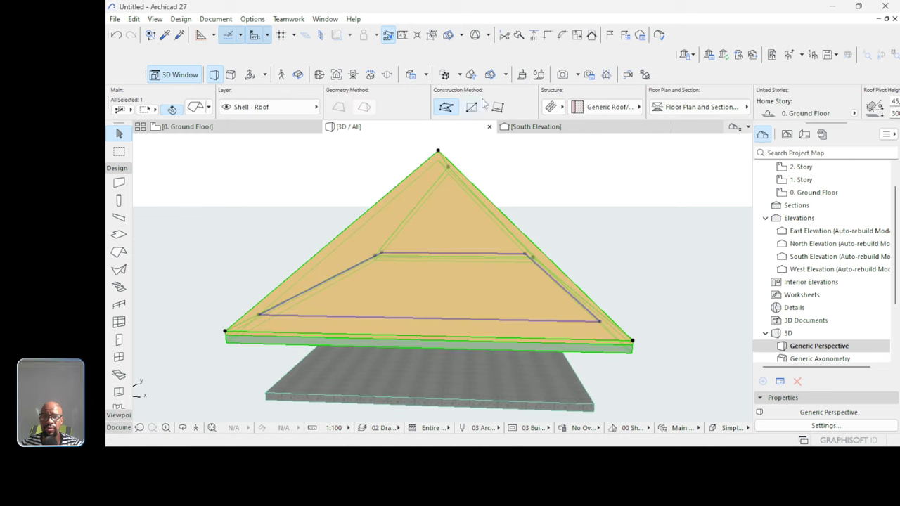
scroll(485, 100, "down", 5)
scroll(484, 98, "down", 3)
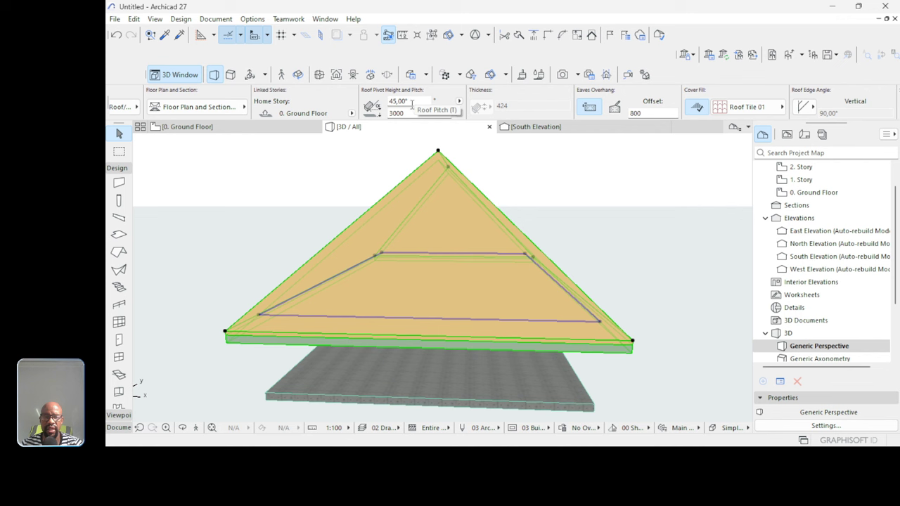
left_click(412, 104)
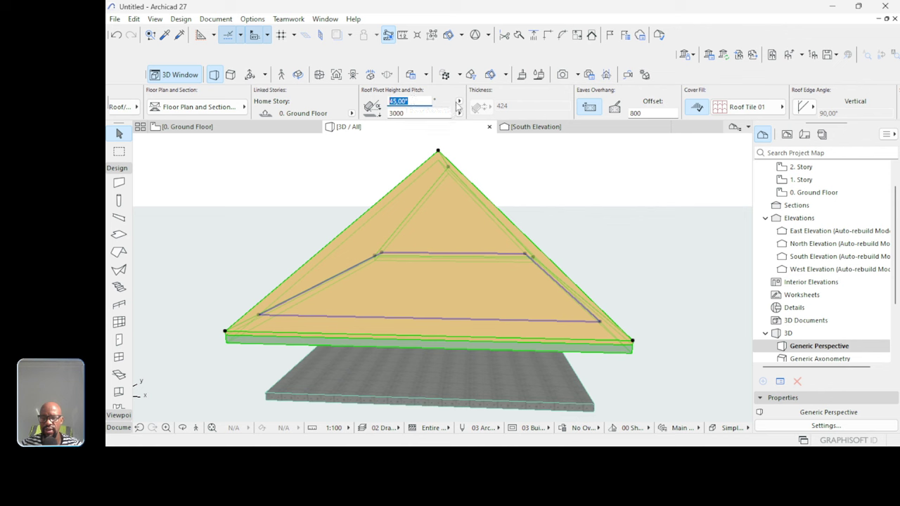
left_click(640, 111)
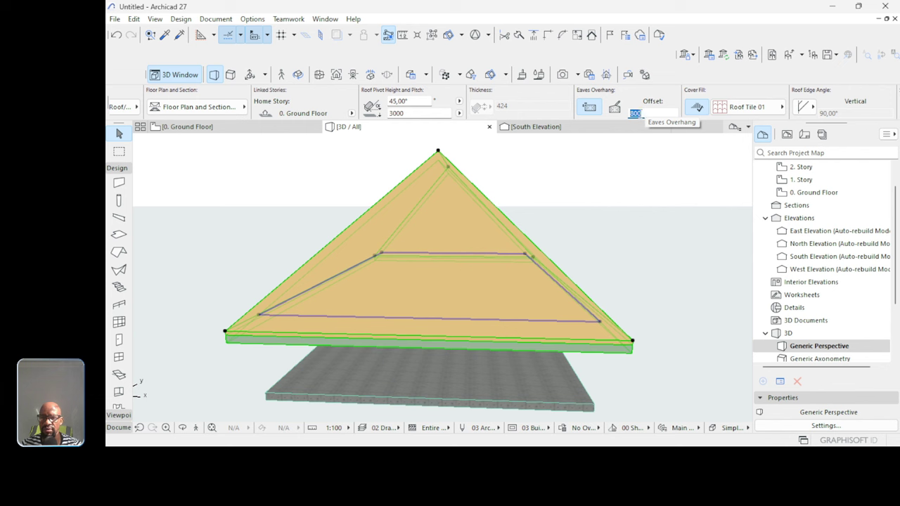
scroll(635, 113, "left", 3)
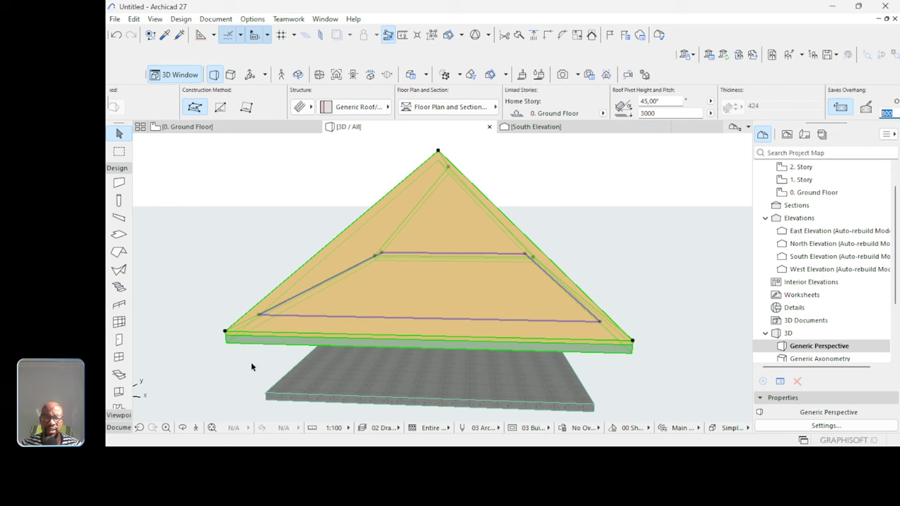
left_click(215, 353)
scroll(216, 354, "up", 6)
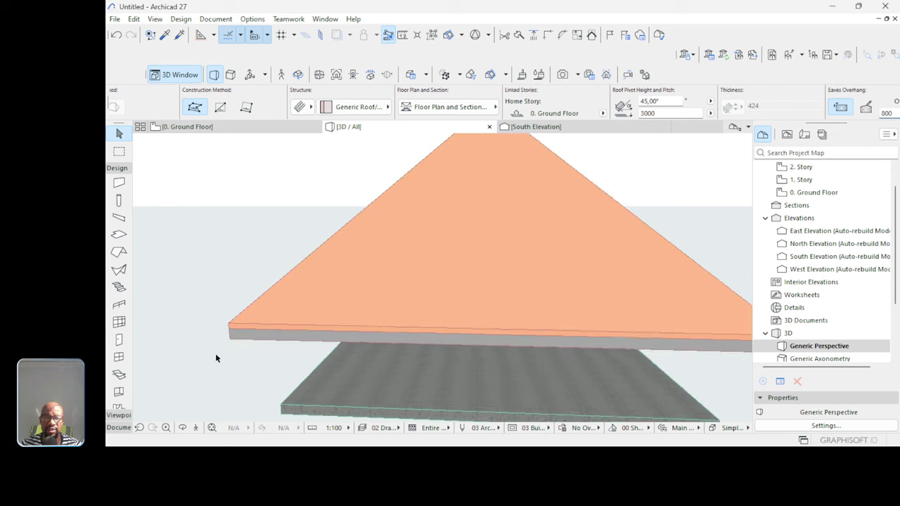
left_click(258, 275)
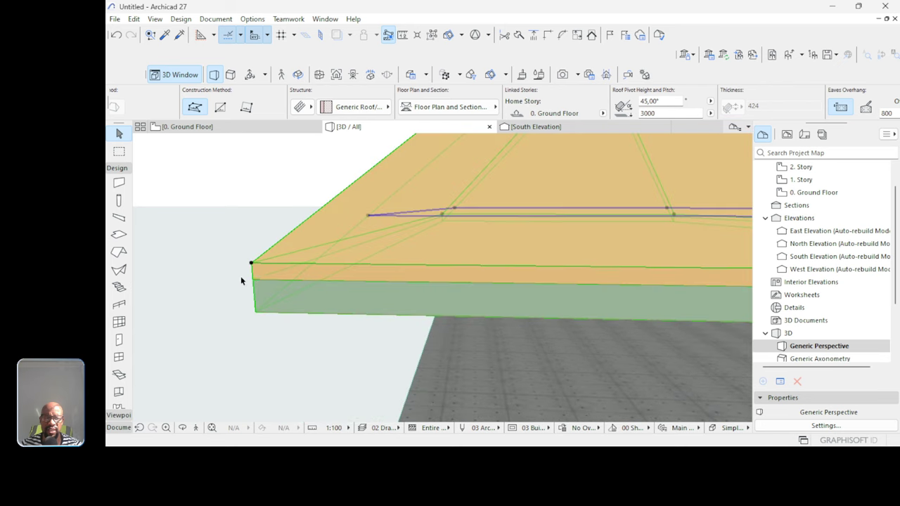
scroll(240, 281, "up", 2)
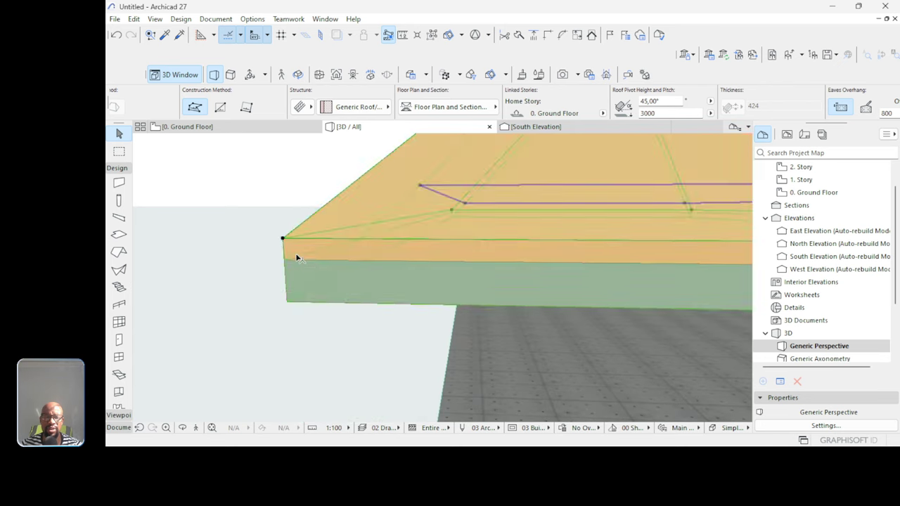
scroll(297, 258, "up", 1)
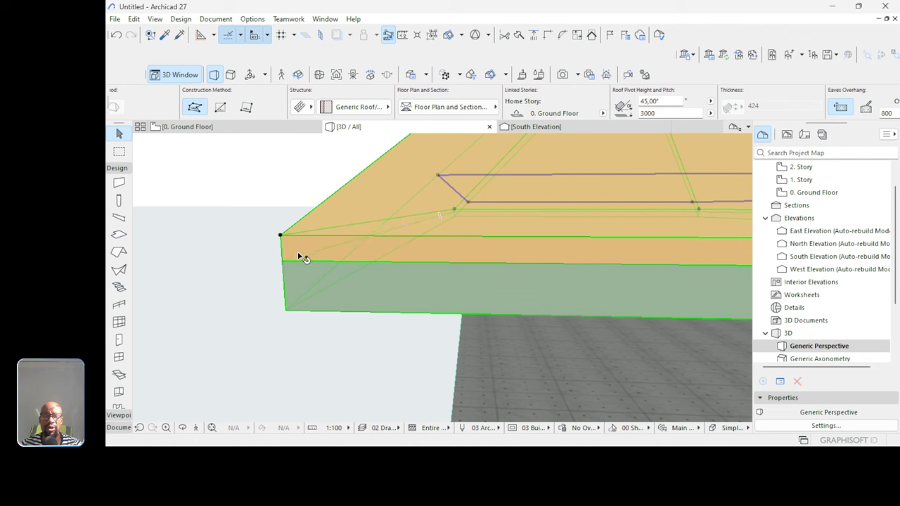
Set the roof's structure to Timber - Structural and reselect it in 3D.
left_click(308, 109)
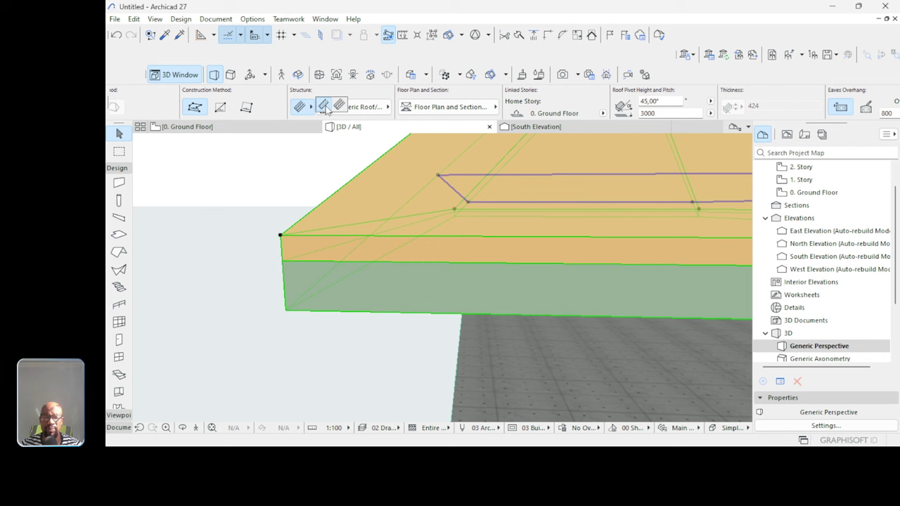
left_click(325, 106)
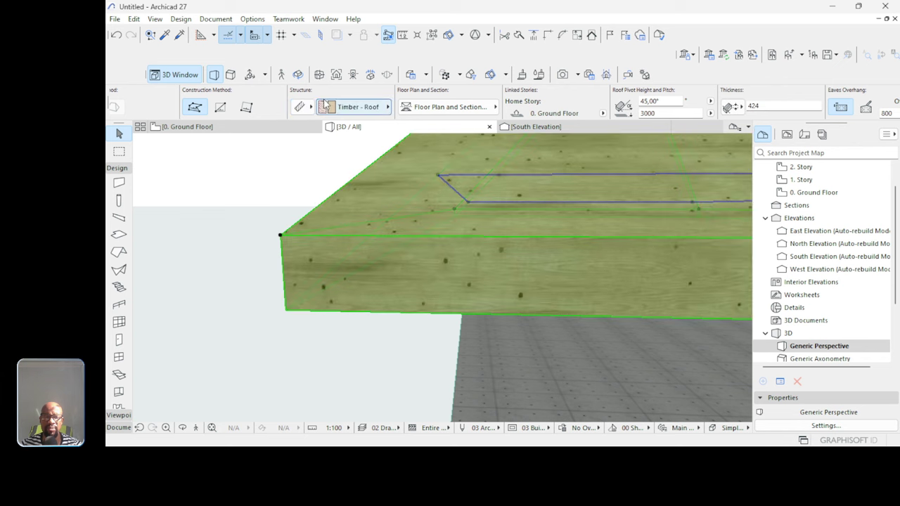
left_click(361, 109)
mouse_move(424, 397)
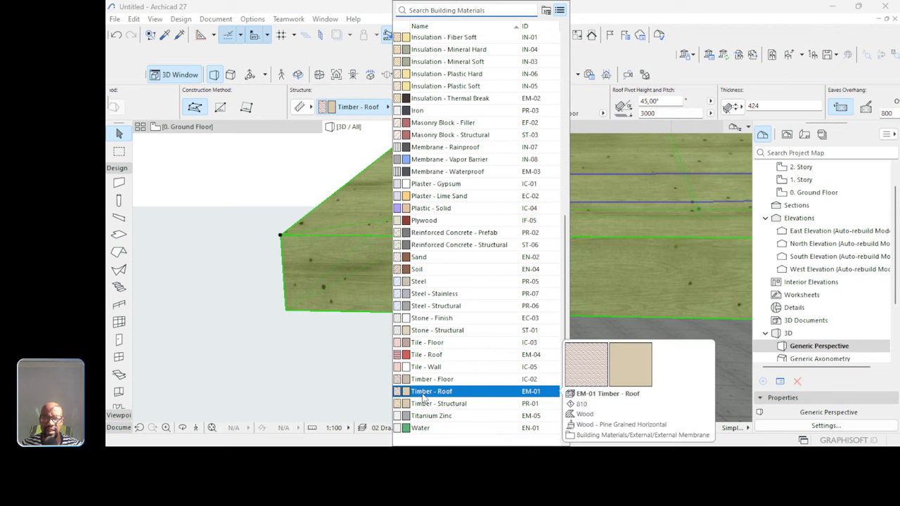
left_click(429, 403)
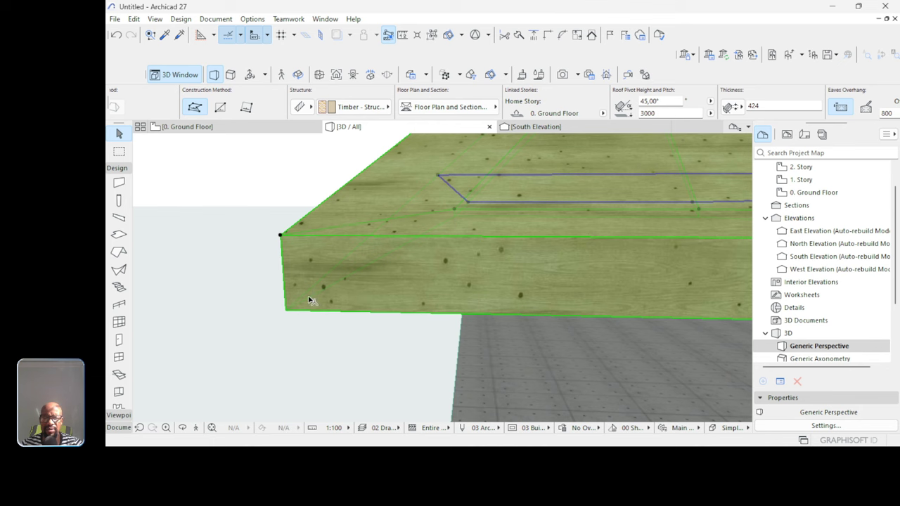
middle_click_drag(387, 223, 367, 274, "shift")
left_click(367, 275)
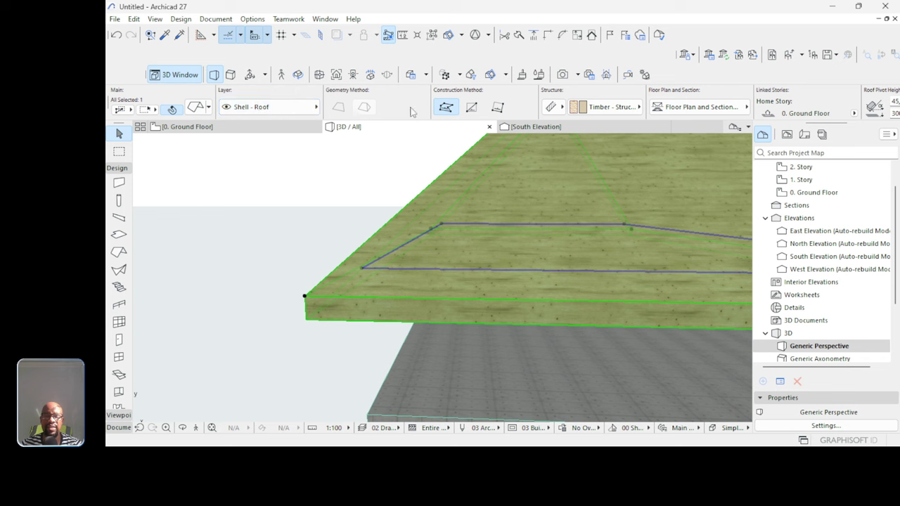
scroll(417, 107, "down", 3)
scroll(417, 107, "down", 8)
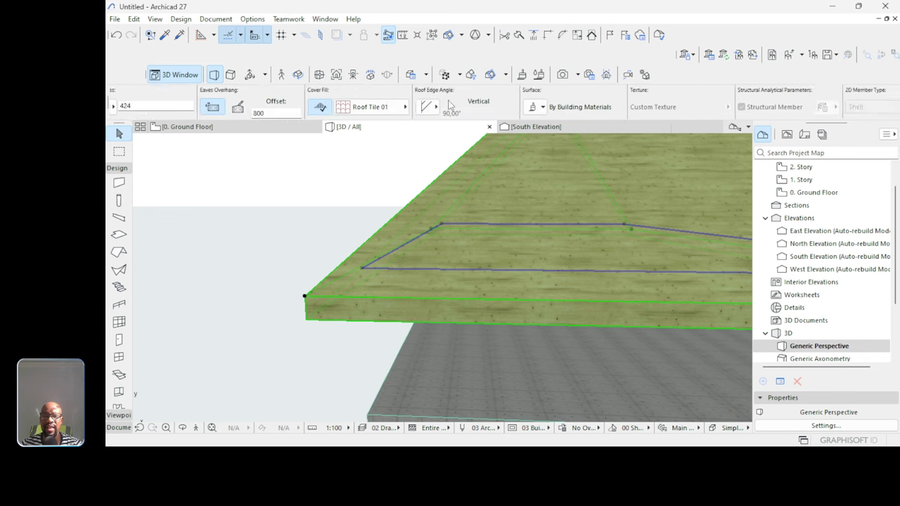
scroll(450, 106, "up", 10)
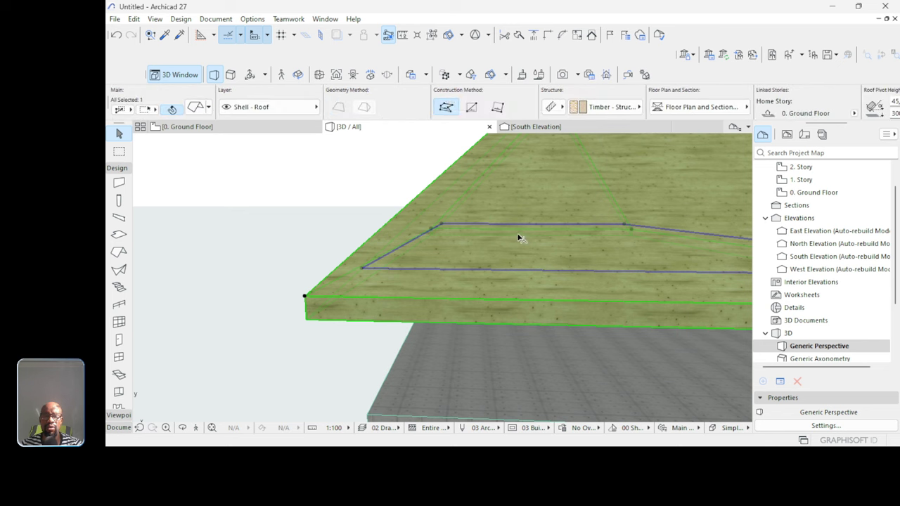
Open the roof's full settings and expand the Model panel.
left_click(196, 108)
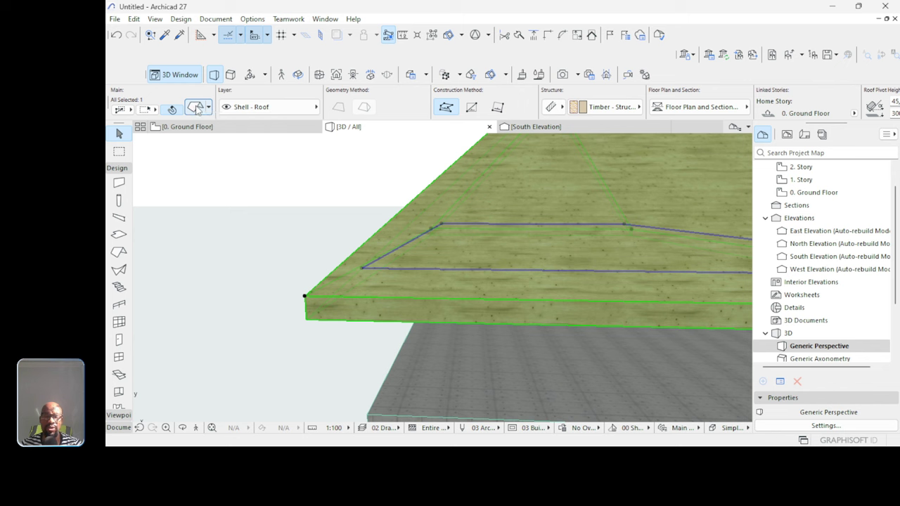
left_click(369, 143)
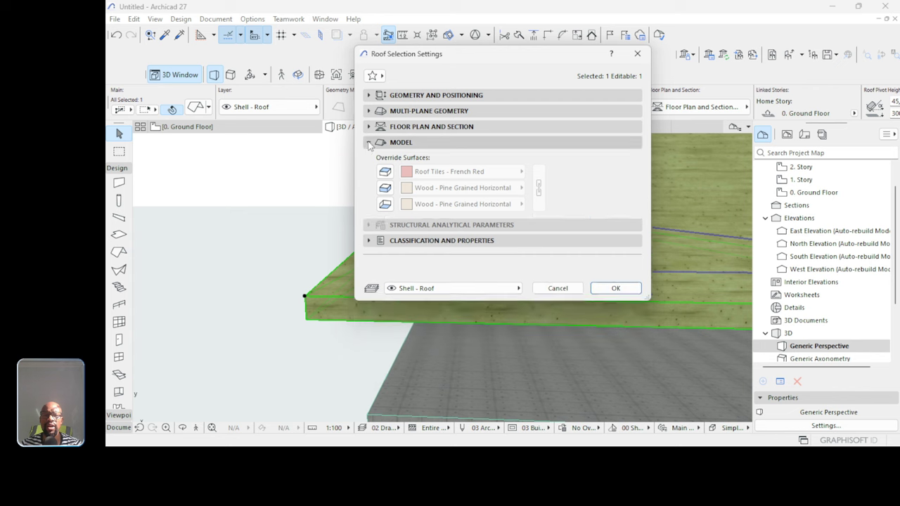
left_click(369, 144)
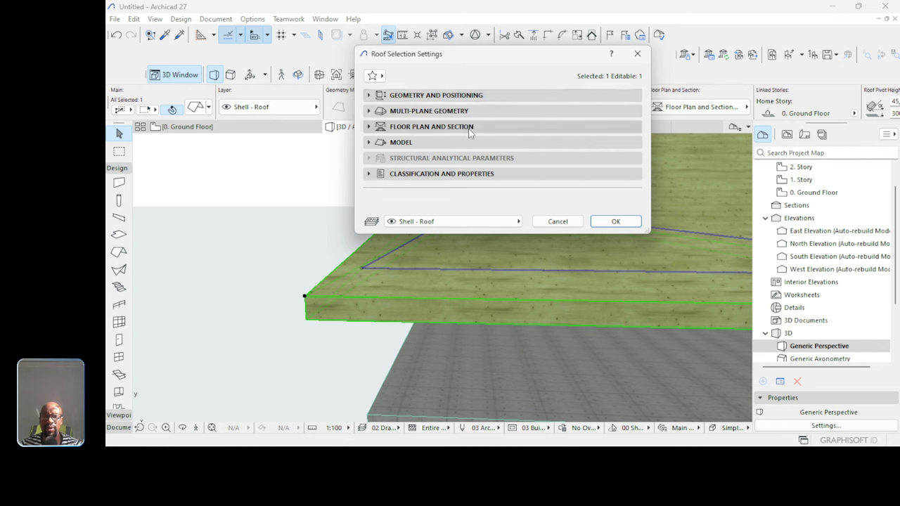
left_click(368, 127)
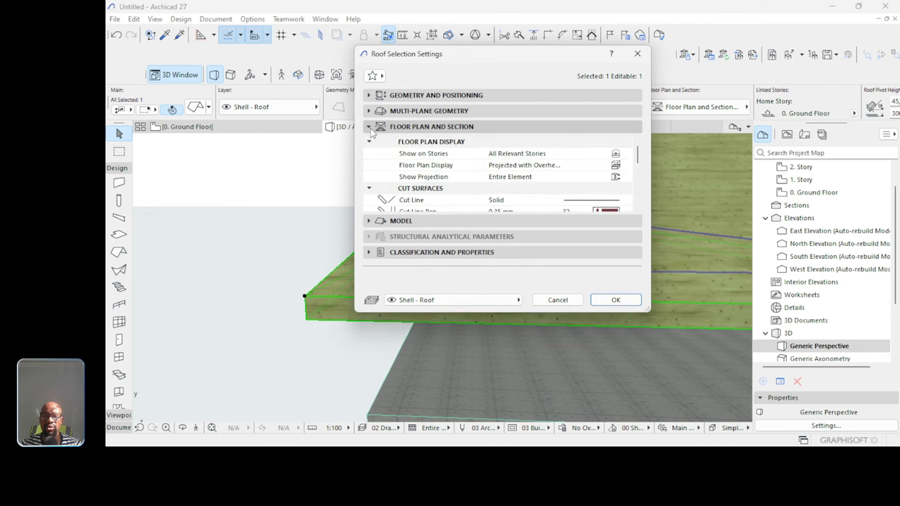
left_click(383, 222)
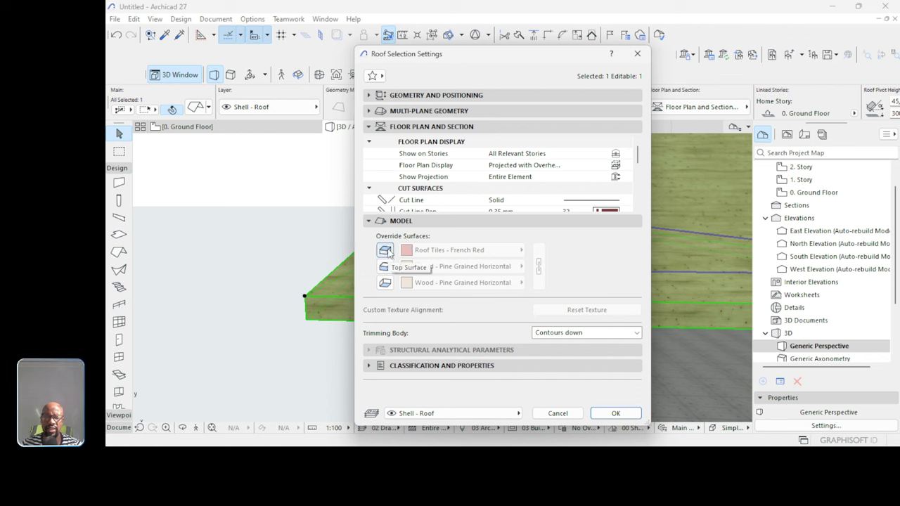
Override the roof's top surface with Paint - Peach.
left_click(385, 250)
left_click(473, 253)
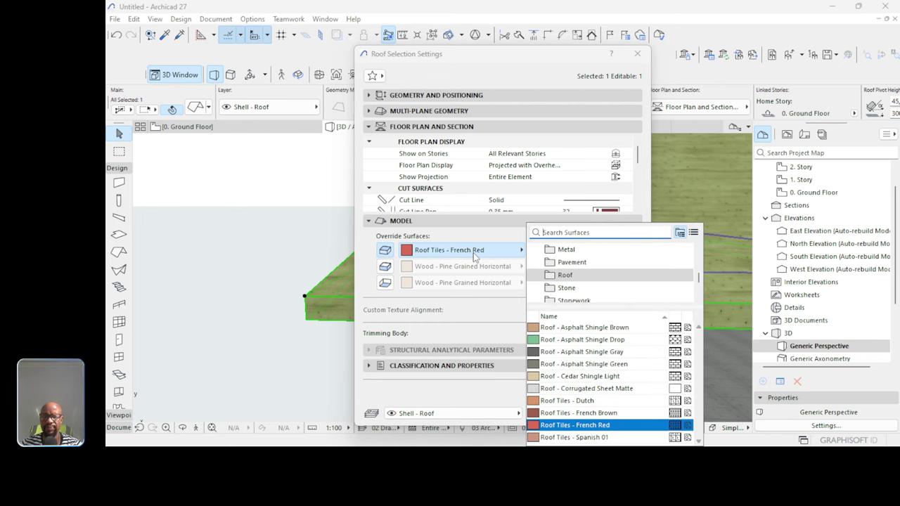
type("th")
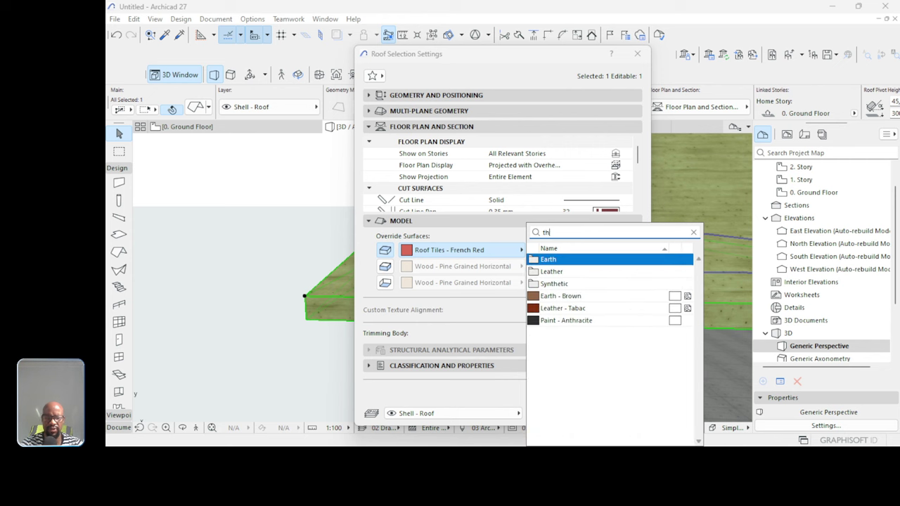
type("atc")
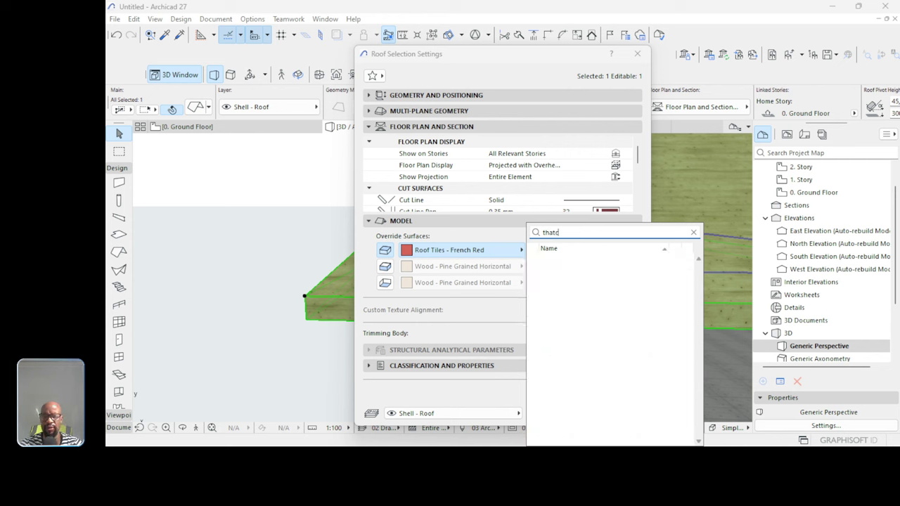
key("BackSpace")
key("BackSpace")
key("BackSpace")
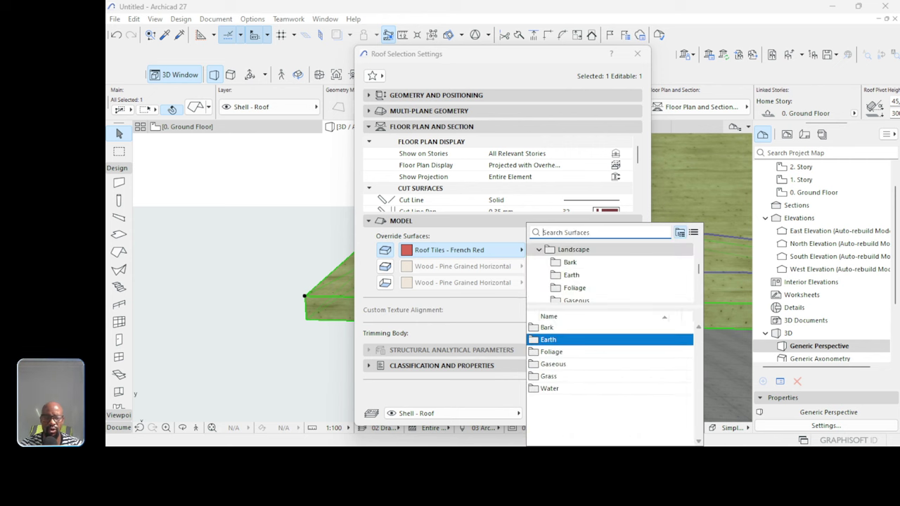
type("bamboo")
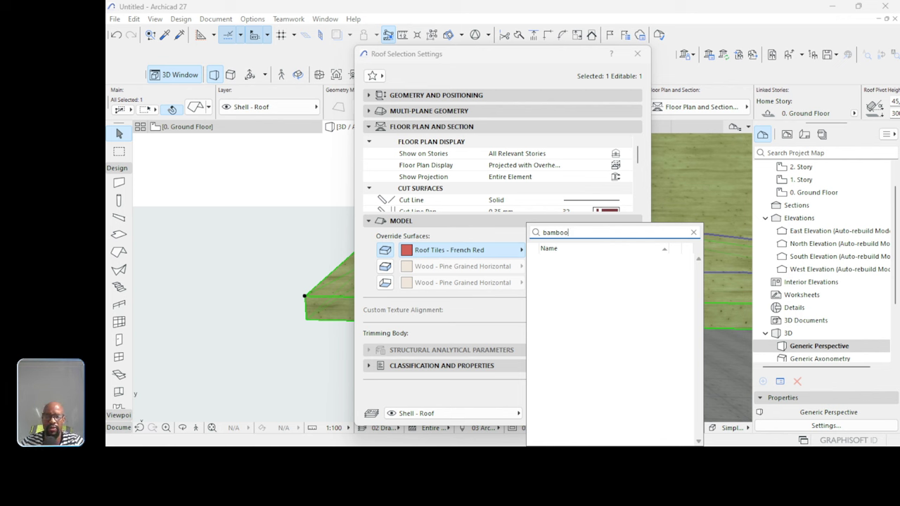
key("BackSpace")
key("BackSpace")
key("BackSpace")
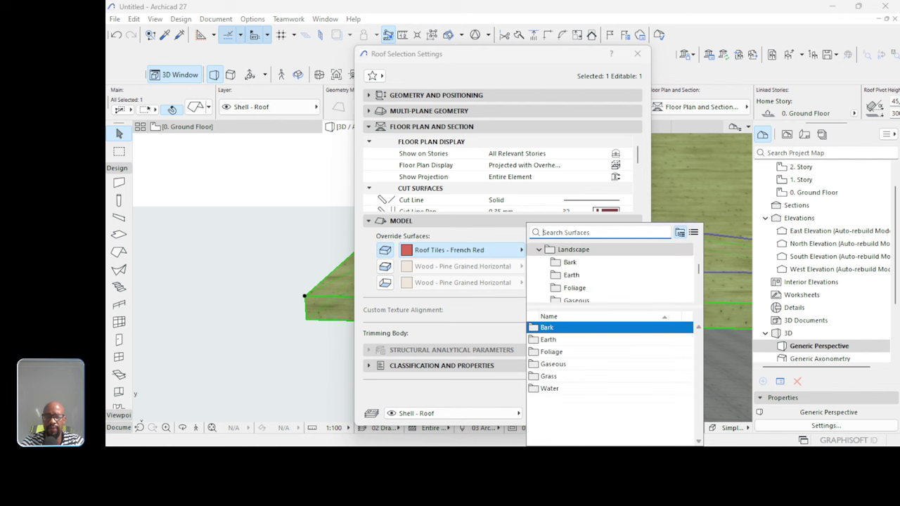
type("paint")
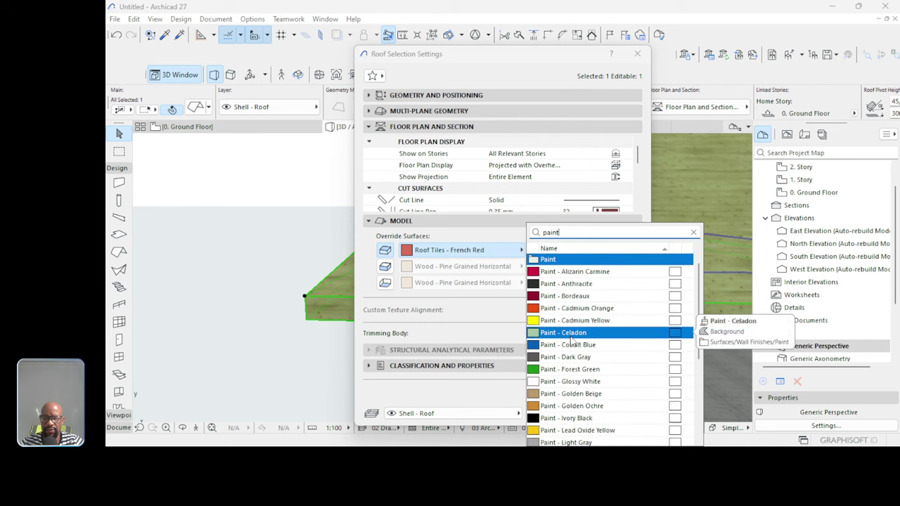
scroll(575, 380, "down", 3)
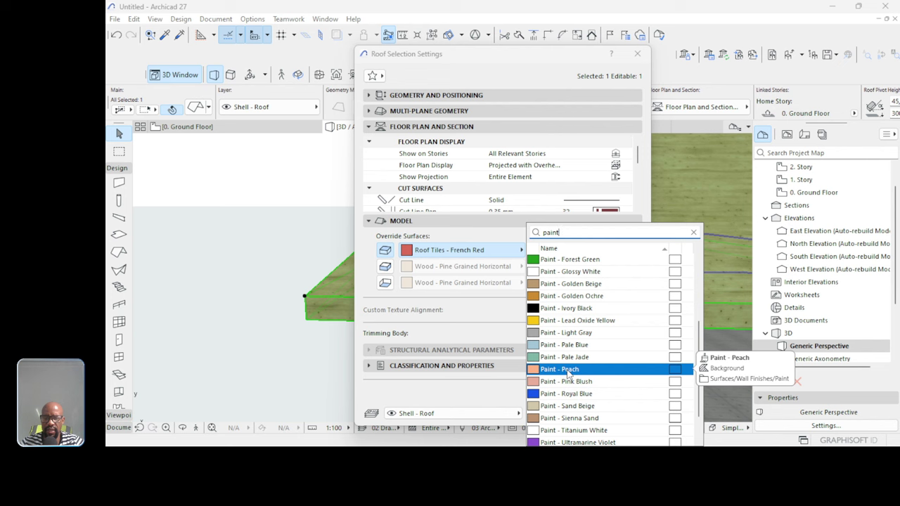
left_click(569, 370)
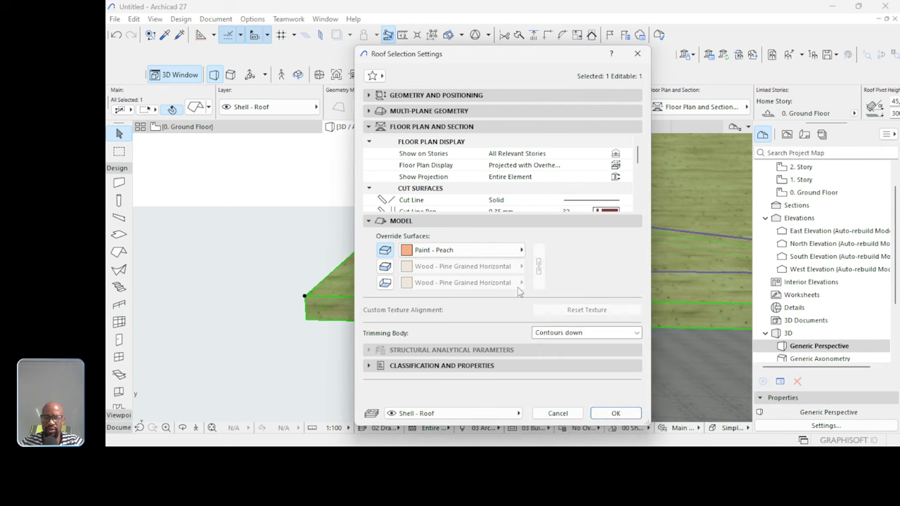
Override the other two surfaces, link all three to Paint - Peach, and confirm.
left_click(385, 265)
left_click(384, 282)
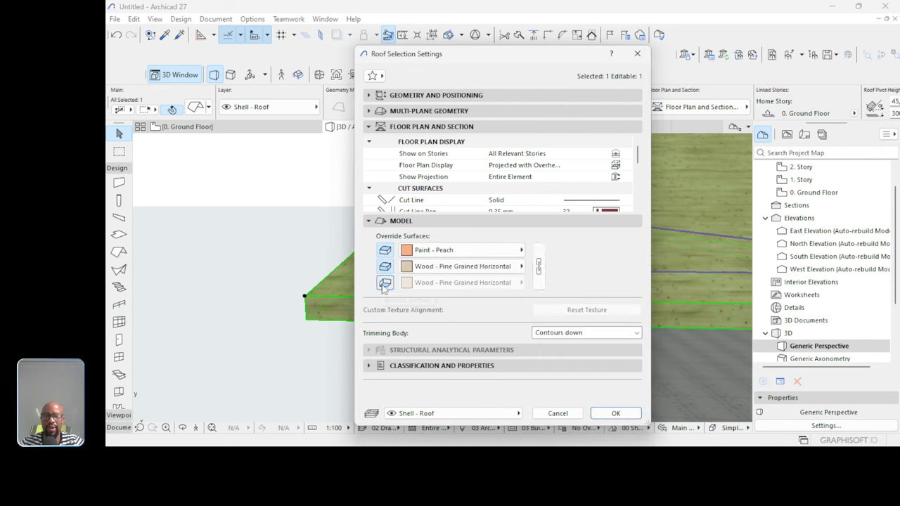
left_click(537, 267)
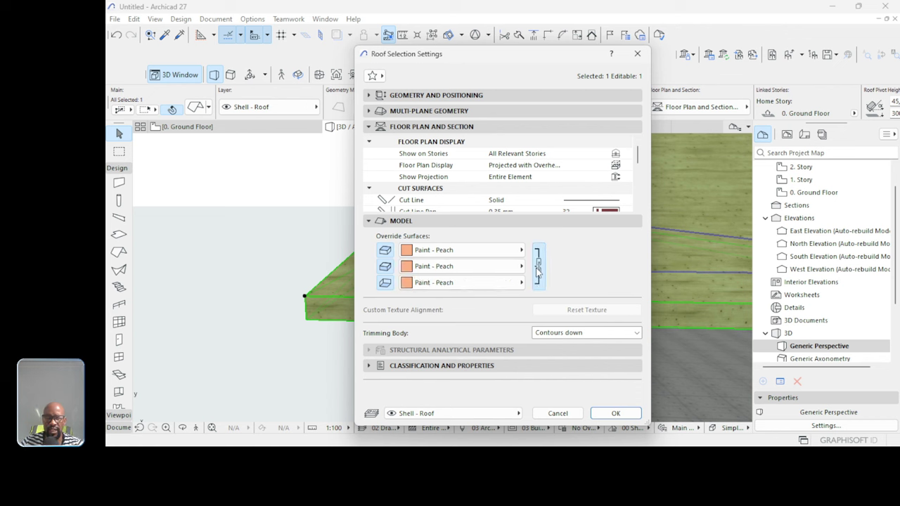
left_click(615, 414)
scroll(356, 305, "down", 10)
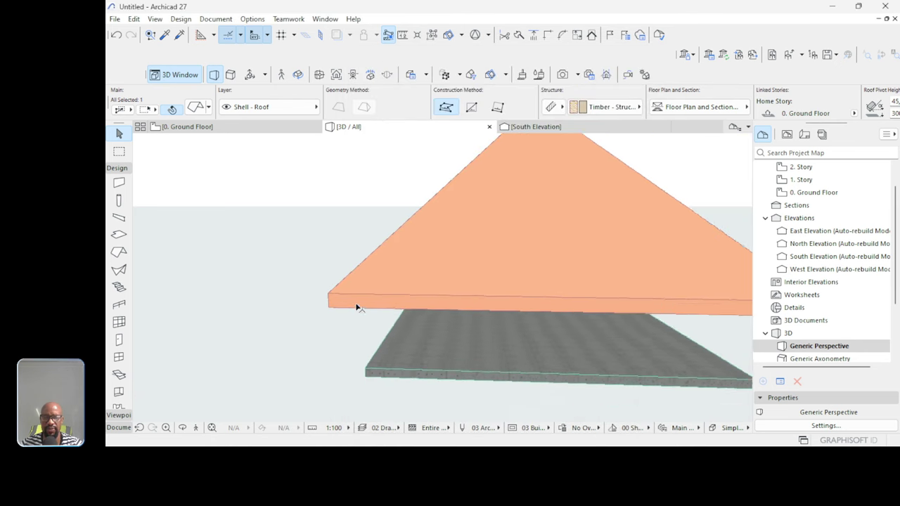
left_click_drag(552, 226, 496, 244)
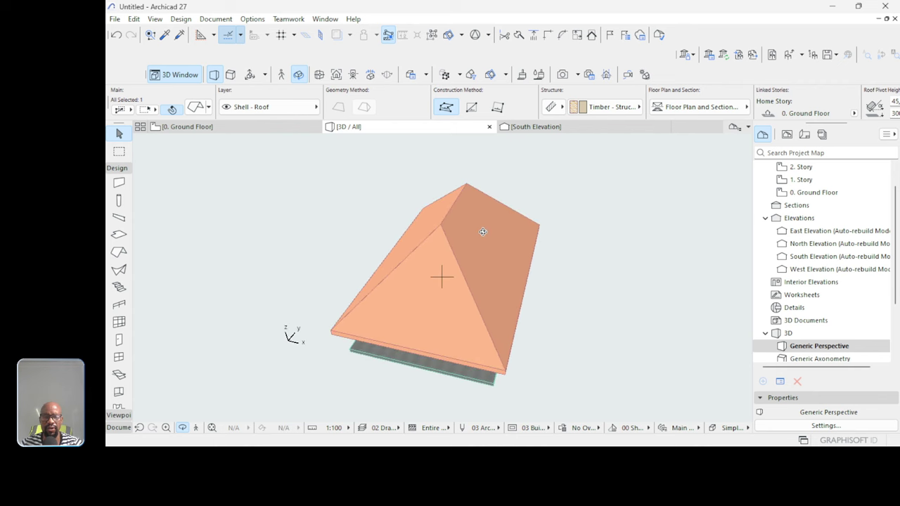
left_click_drag(462, 305, 400, 273)
scroll(401, 273, "up", 2)
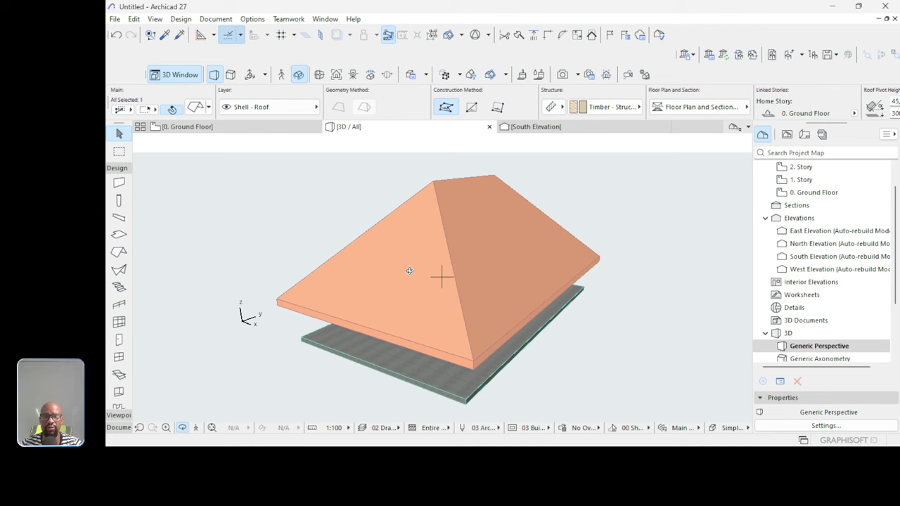
left_click_drag(487, 279, 464, 320)
scroll(464, 321, "up", 3)
key("o")
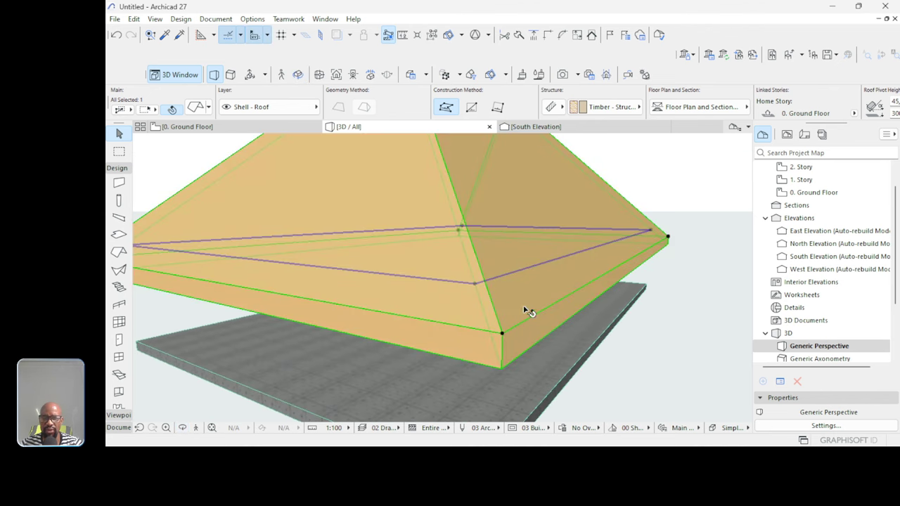
left_click(502, 336)
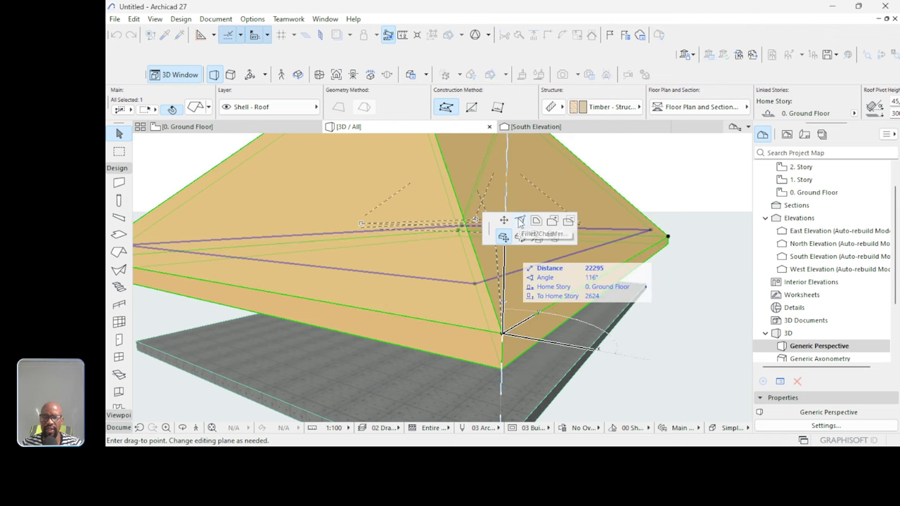
left_click(520, 222)
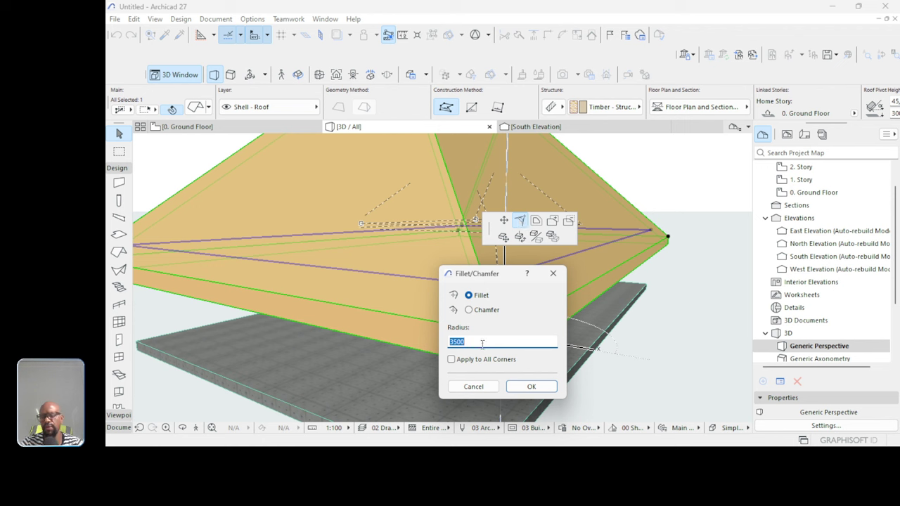
type("2000")
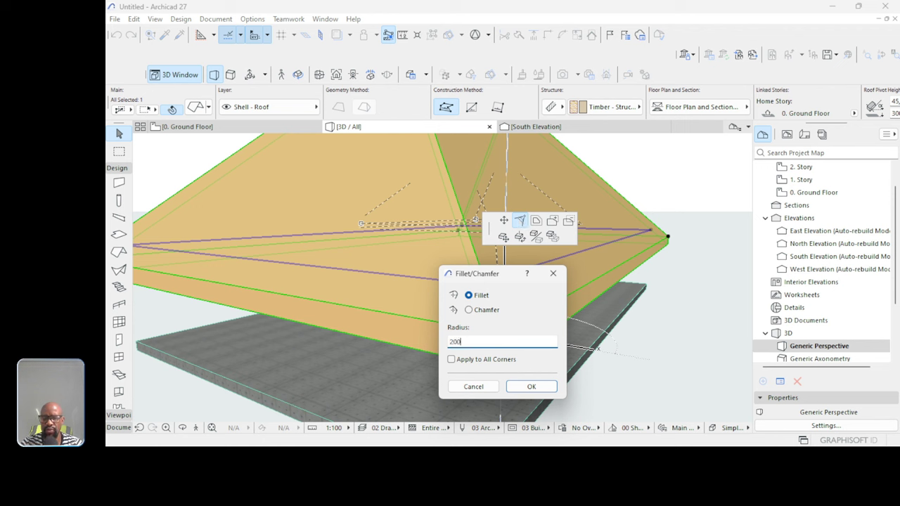
left_click(467, 361)
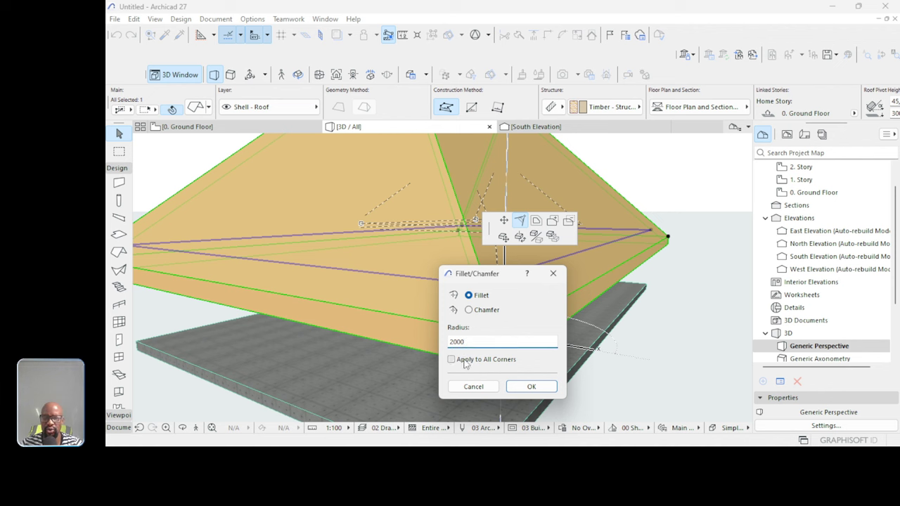
left_click(532, 386)
key("Escape")
scroll(484, 335, "down", 3)
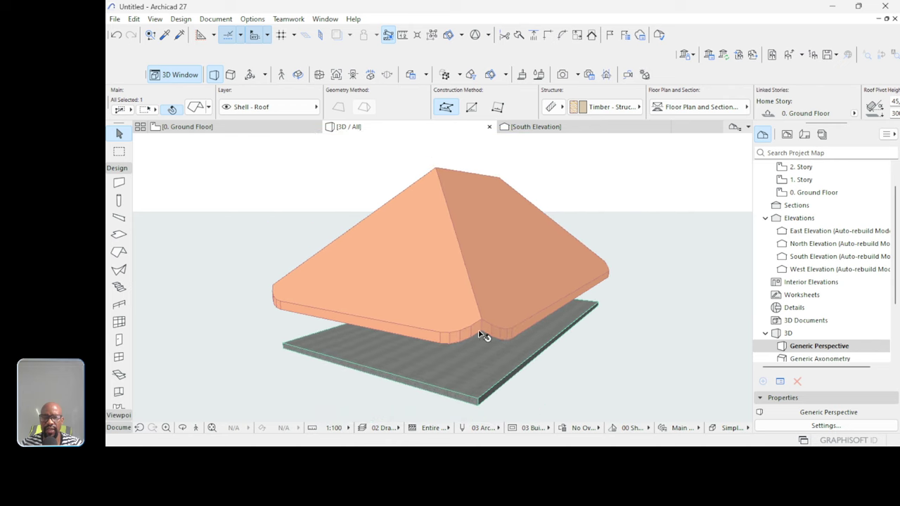
left_click(513, 305)
key("Escape")
middle_click_drag(476, 337, 462, 315, "shift")
left_click(478, 396)
left_click(391, 268, "shift")
middle_click_drag(392, 267, 583, 382, "shift")
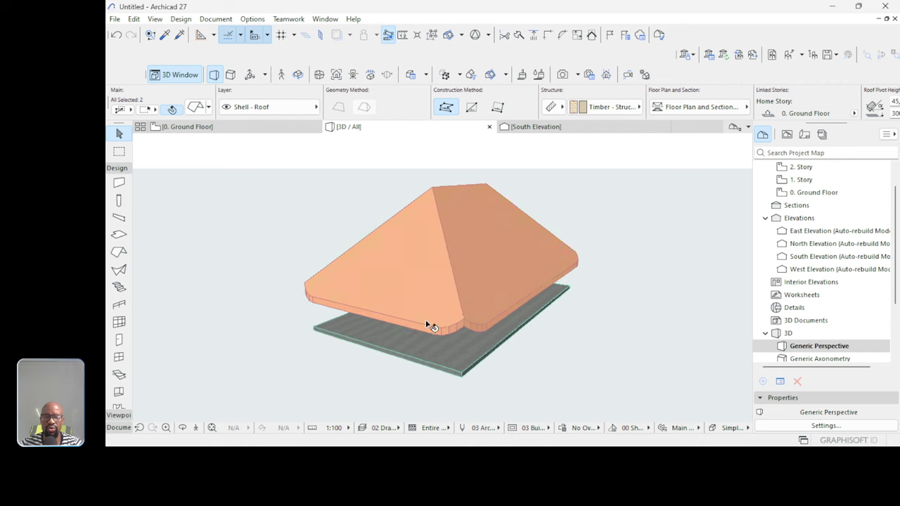
left_click(567, 343)
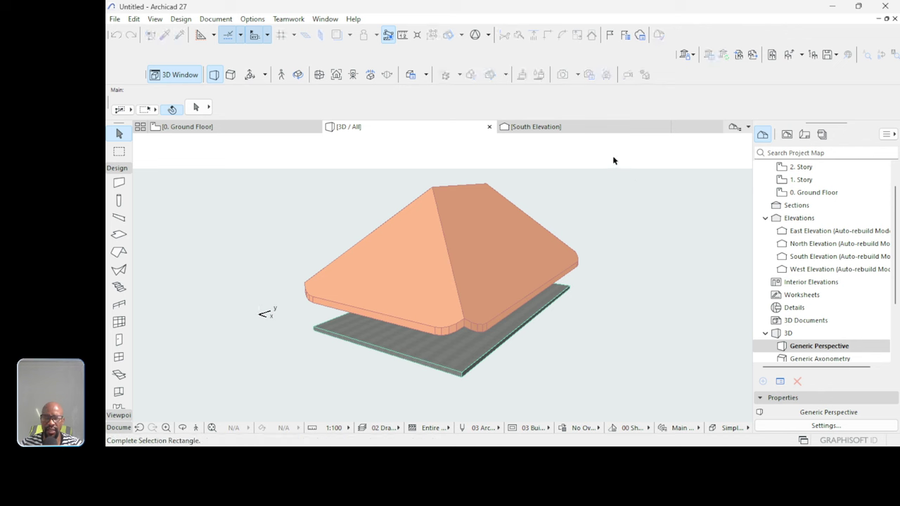
Select the peach hip roof plus the slab beneath it and bring up their context menu.
left_click_drag(612, 156, 430, 398)
key("Escape")
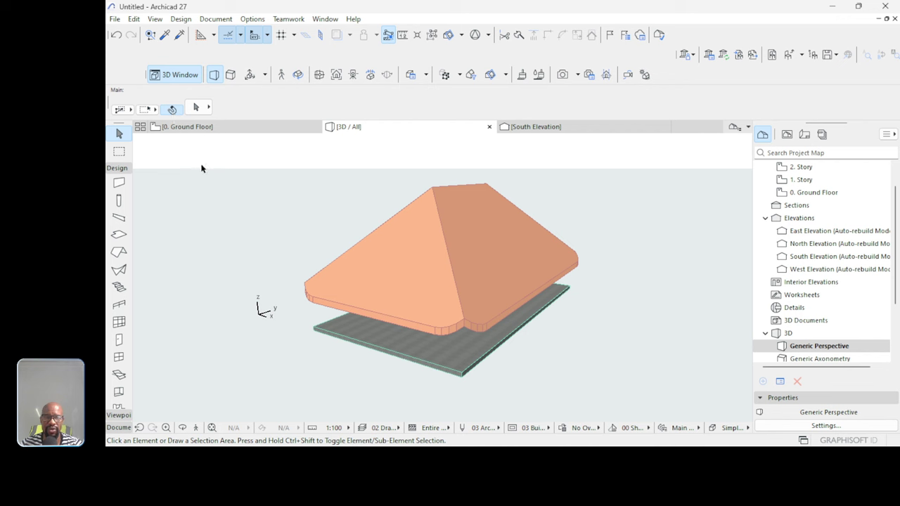
left_click(384, 265)
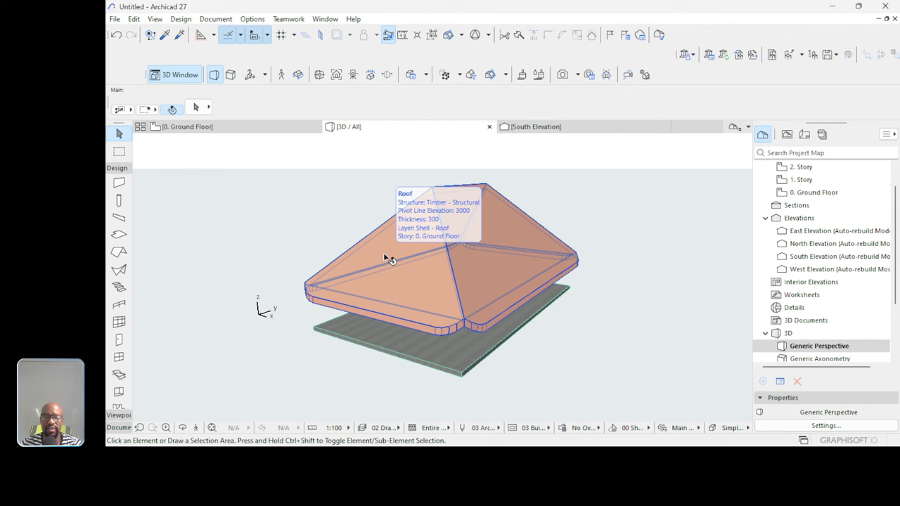
left_click(428, 279)
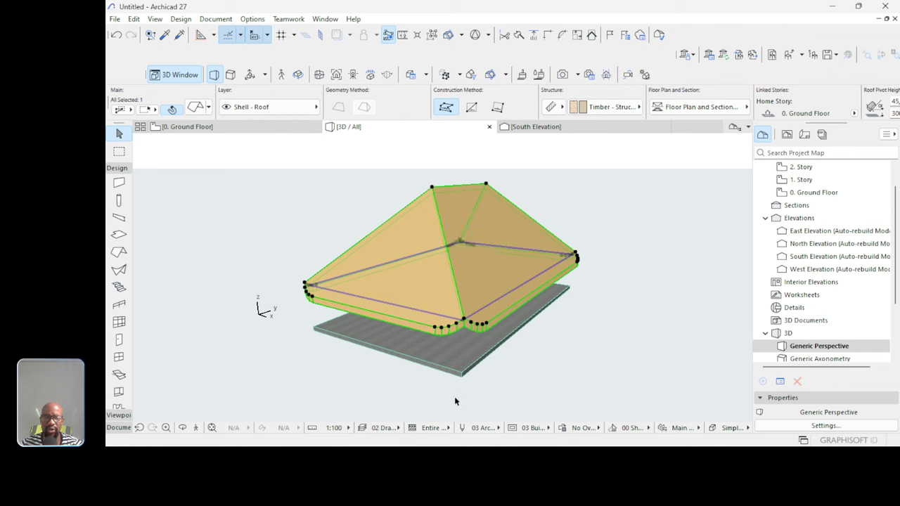
left_click(398, 344, "shift")
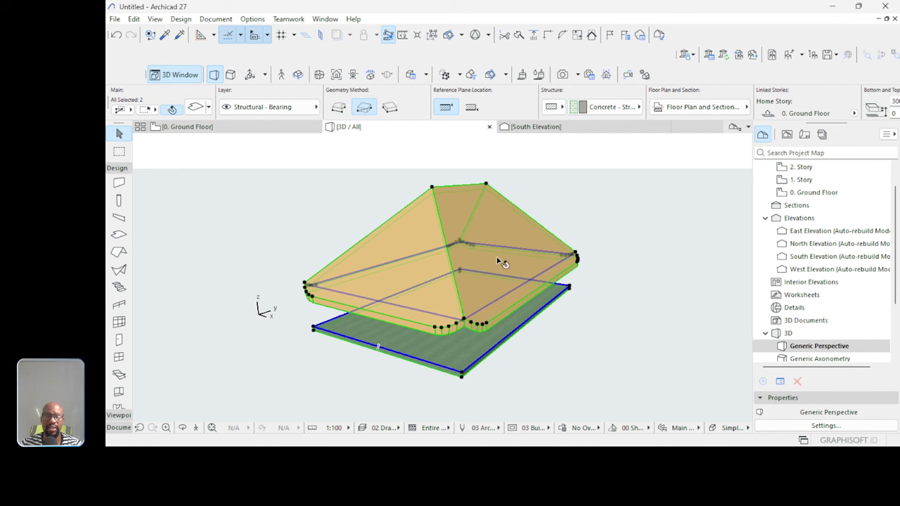
middle_click_drag(495, 256, 535, 329, "shift")
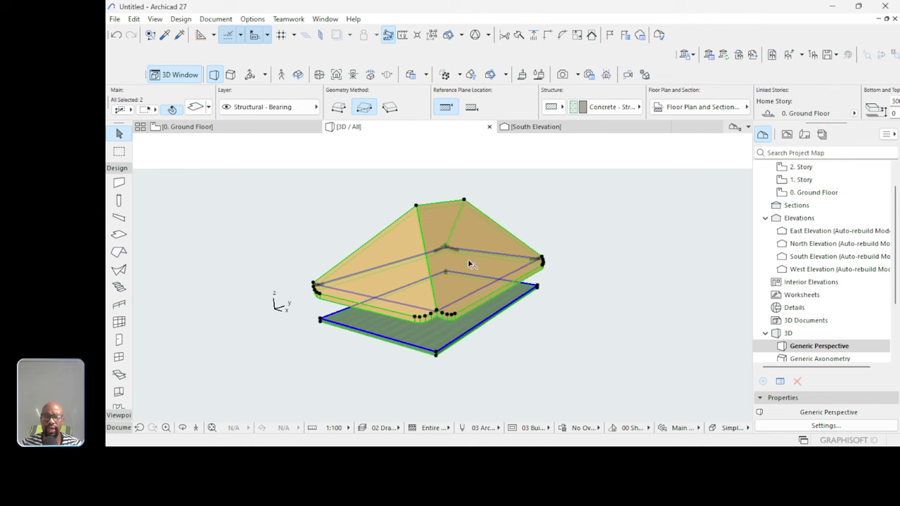
right_click(579, 261)
Drag a copy of the roof and slab from a slab corner to the right of the original.
mouse_move(617, 221)
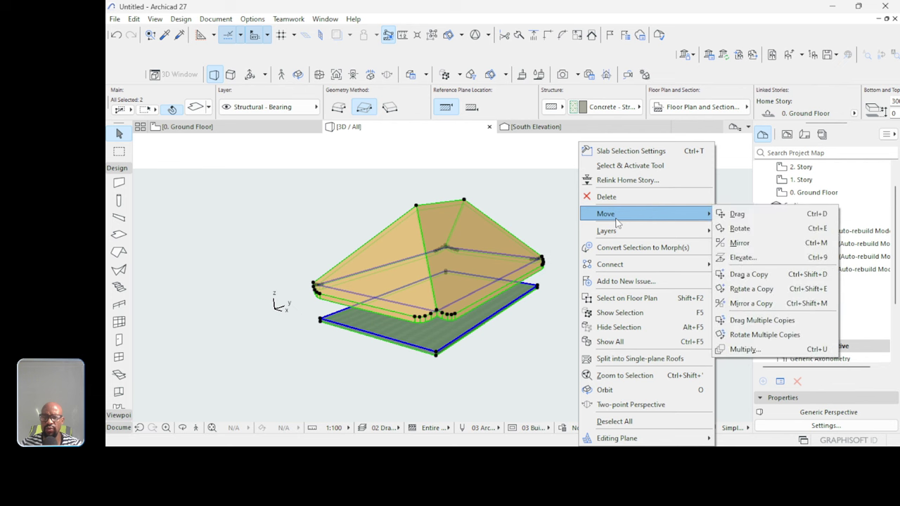
left_click(747, 275)
left_click(320, 320)
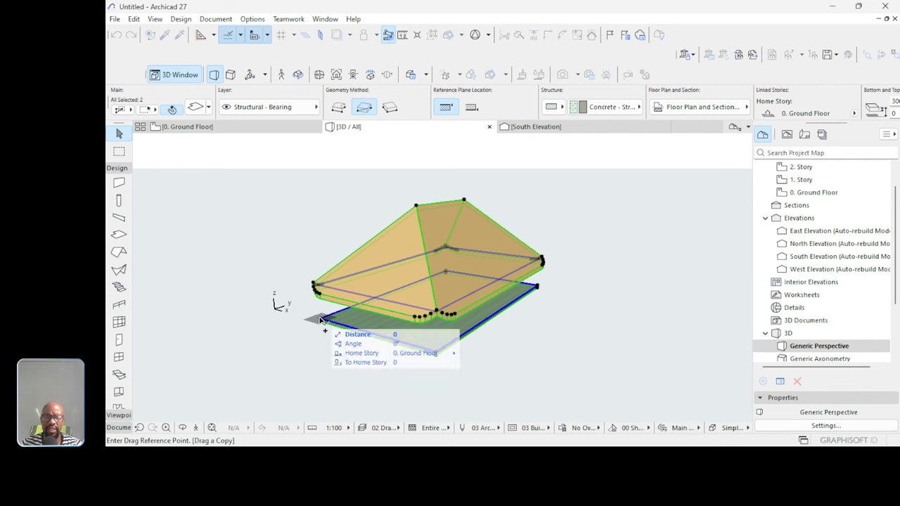
left_click(506, 367)
Deselect everything and select only the copied roof on the right.
left_click(289, 237)
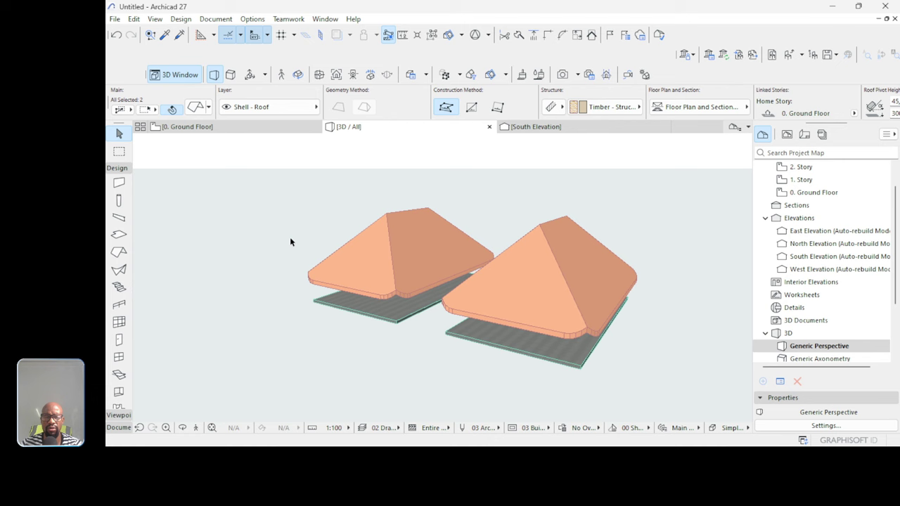
scroll(501, 299, "up", 3)
left_click(501, 299)
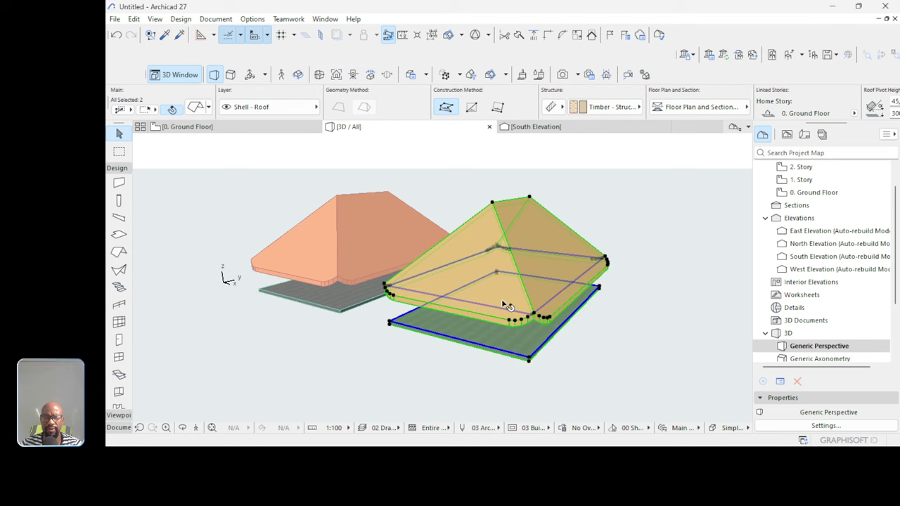
left_click(583, 368)
scroll(454, 301, "down", 2)
scroll(455, 277, "up", 3)
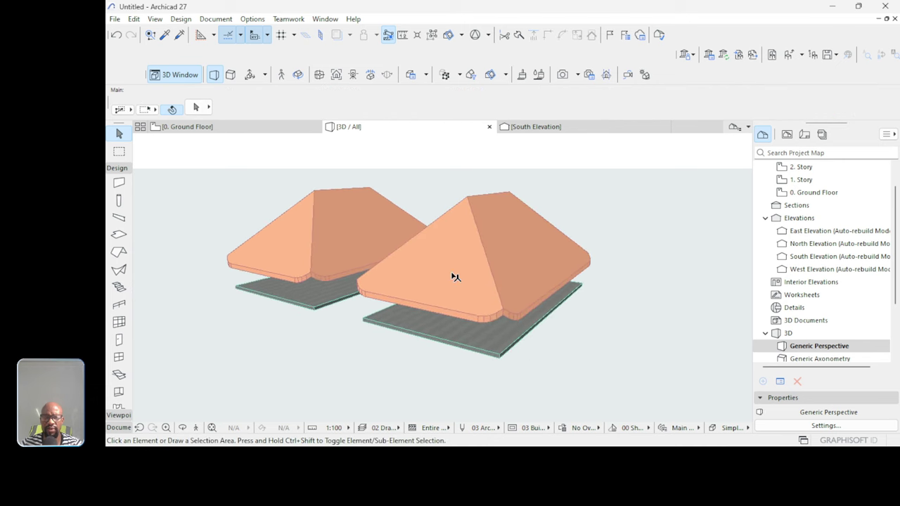
scroll(498, 291, "up", 1)
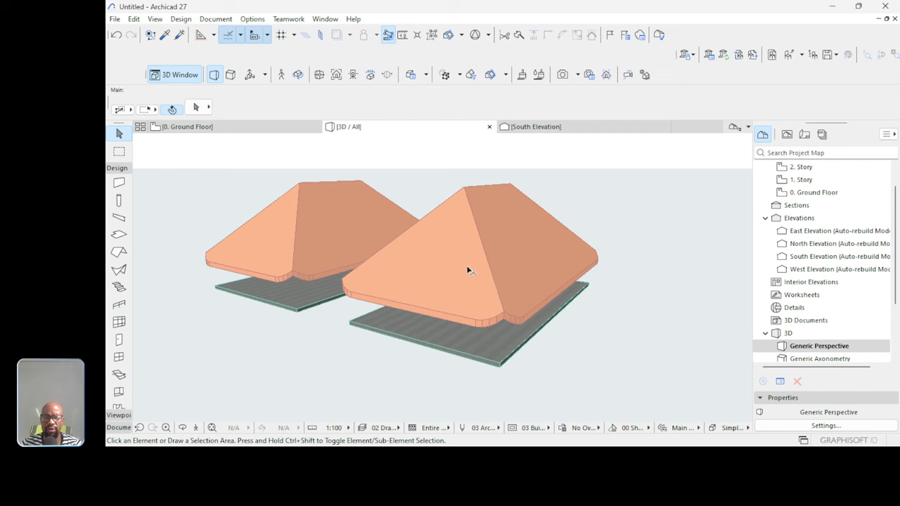
left_click(505, 294)
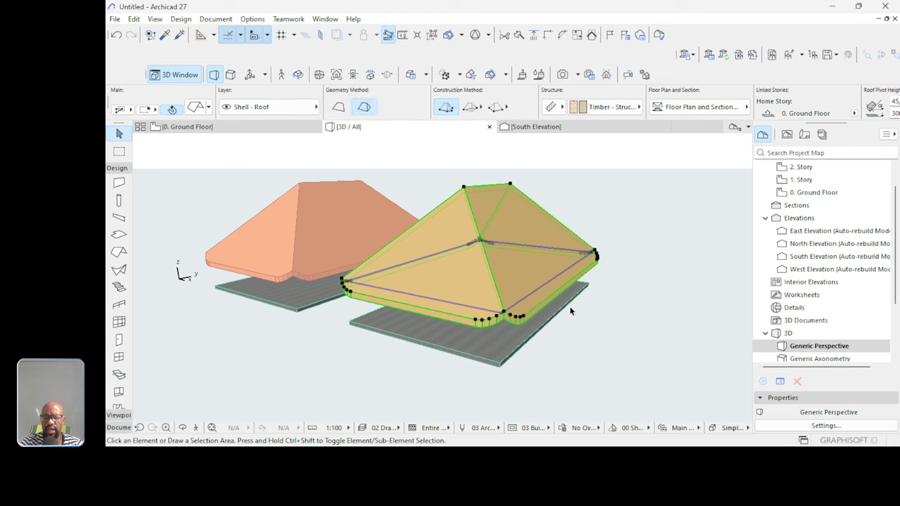
Delete the copied roof and generate a new hip roof over the right slab.
key("Delete")
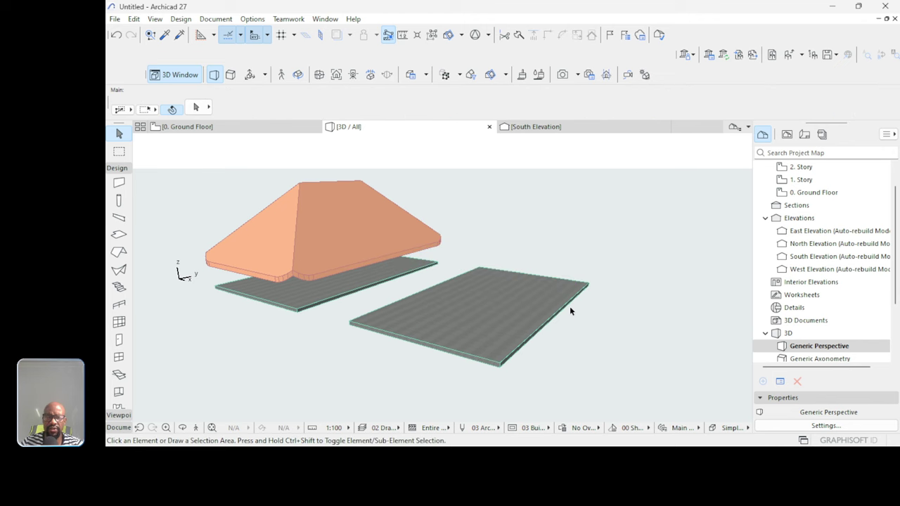
left_click(359, 207, "alt")
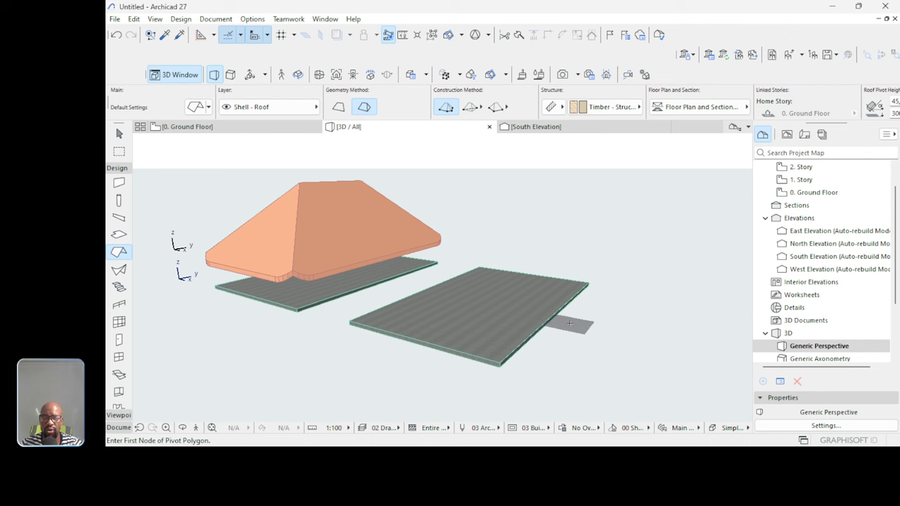
left_click(559, 313)
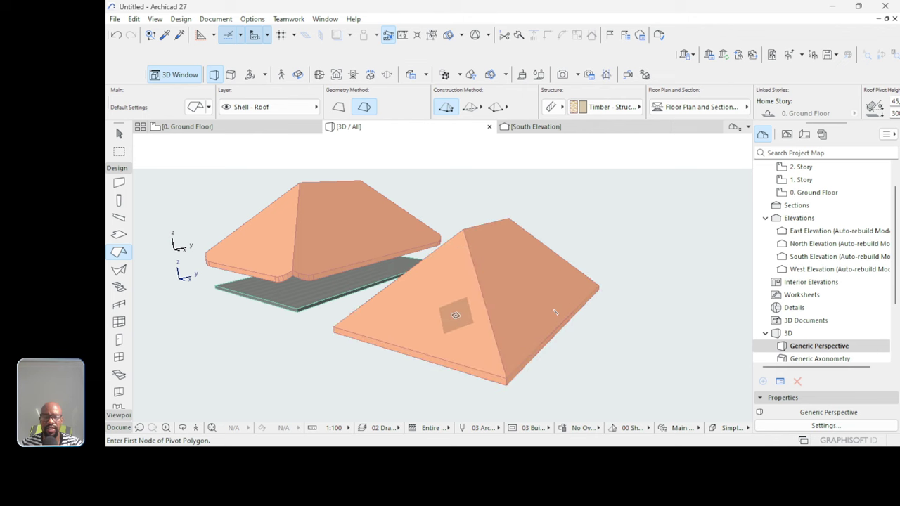
middle_click_drag(492, 310, 482, 324, "shift")
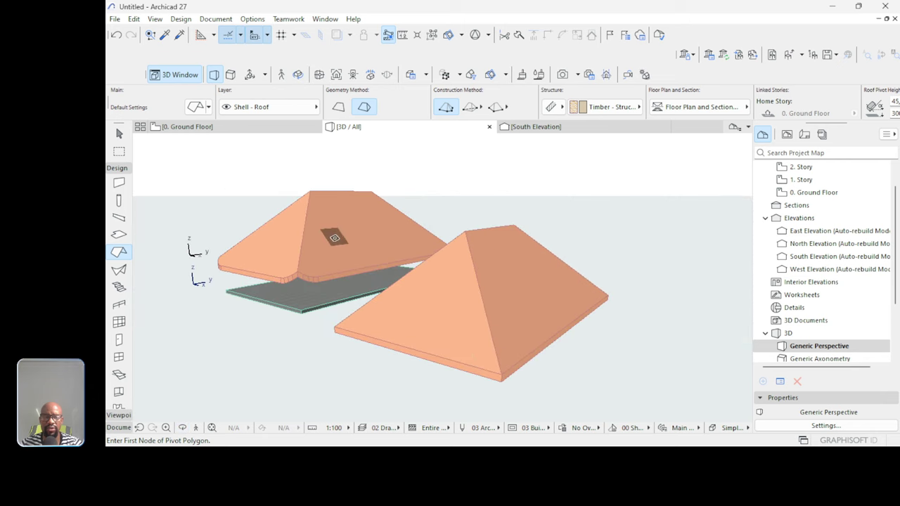
key("Escape")
Set the new hip roof's pivot height to 3000.
left_click(473, 287)
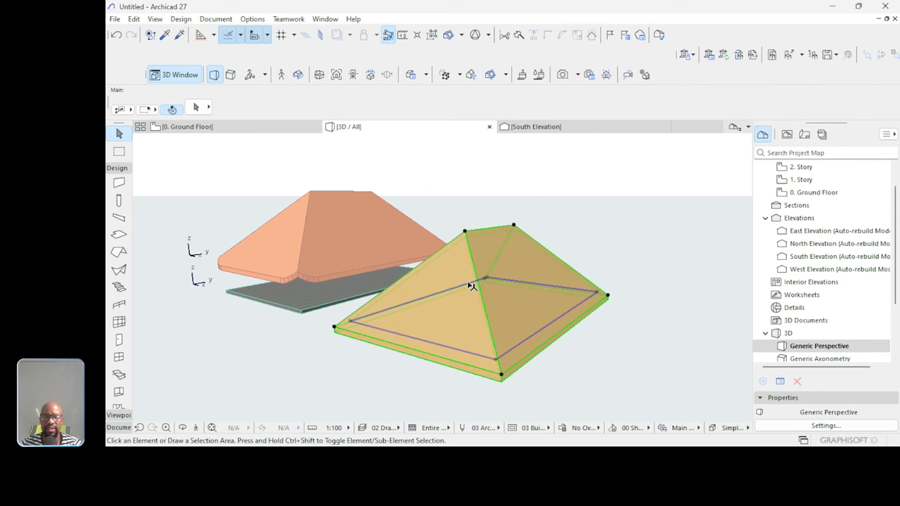
scroll(573, 107, "down", 3)
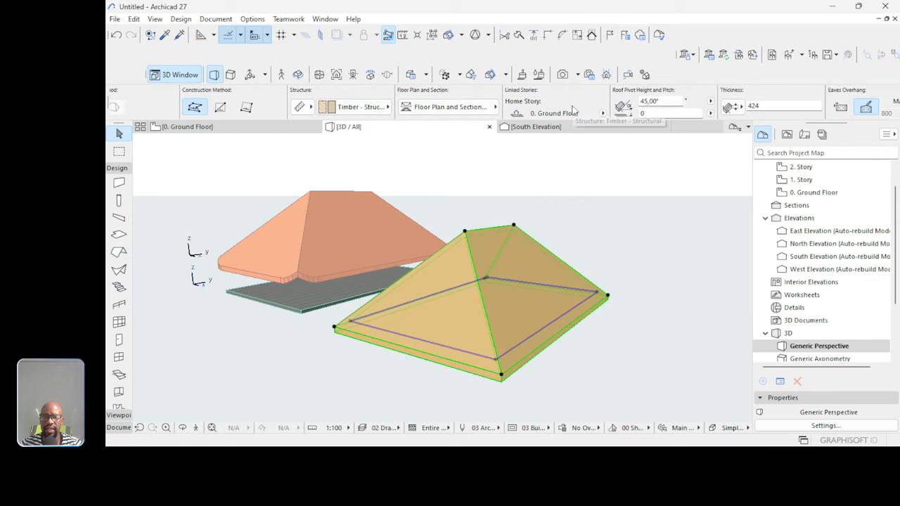
left_click(657, 113)
key("Return")
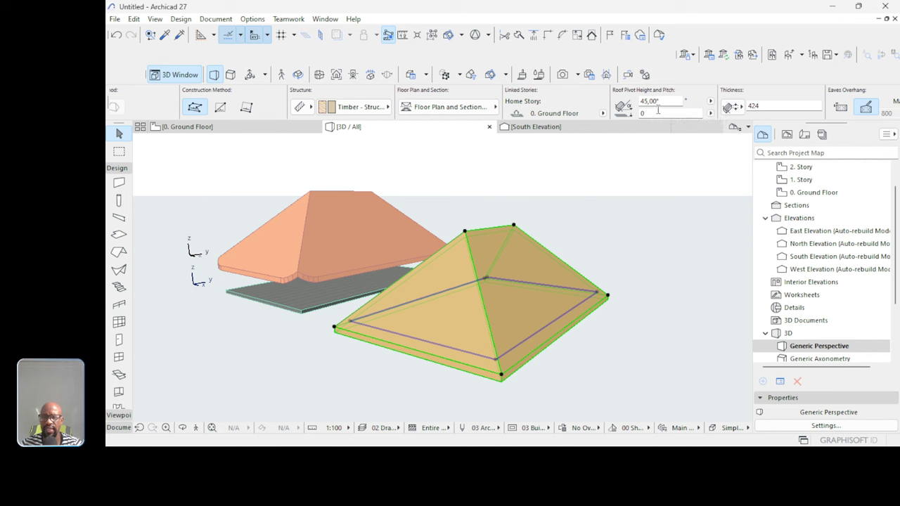
left_click(639, 114)
type("3000")
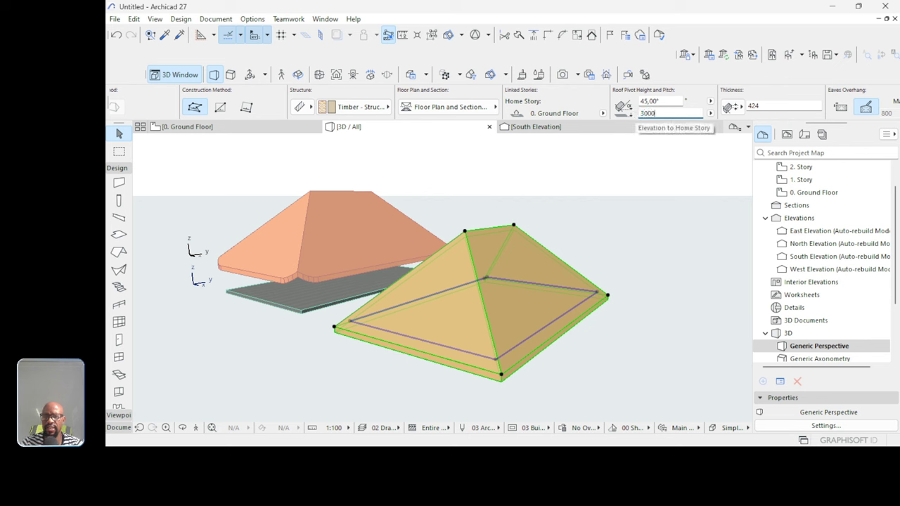
key("Return")
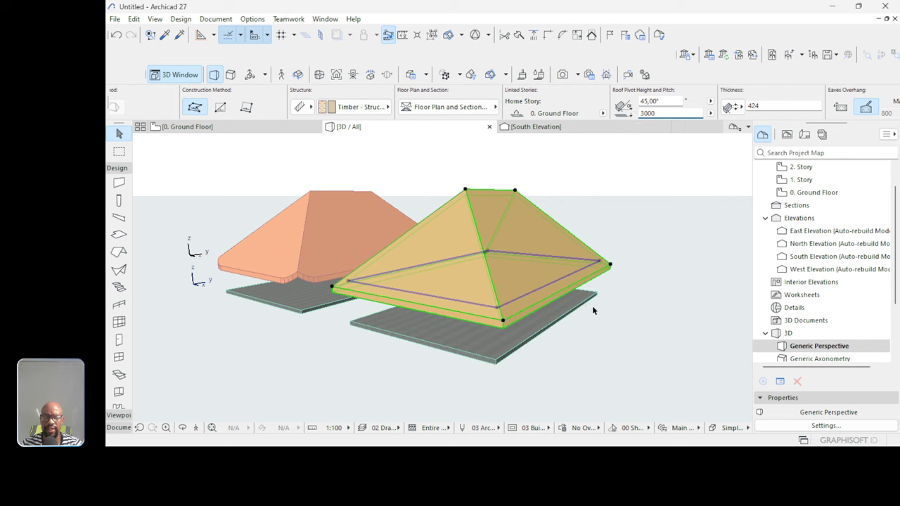
scroll(490, 311, "up", 2)
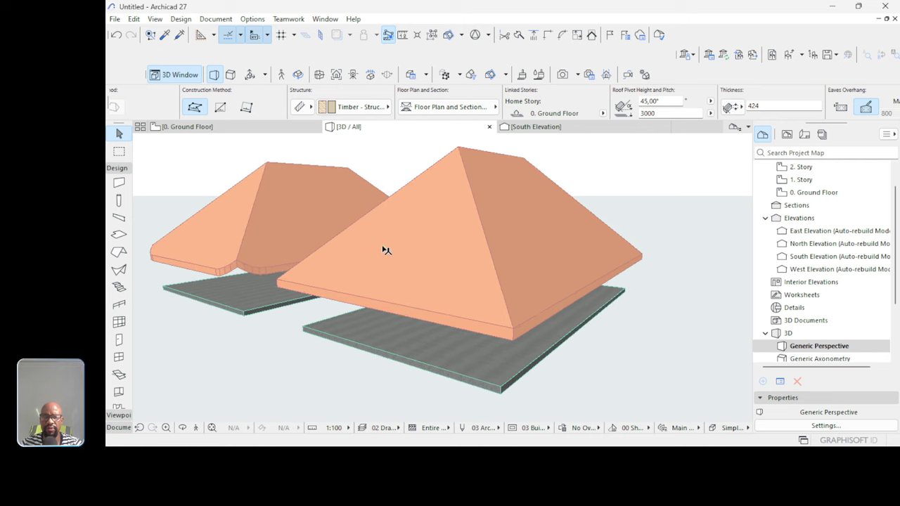
left_click(386, 251)
Fillet all corners of the right hip roof with a 2000 radius.
scroll(506, 323, "up", 2)
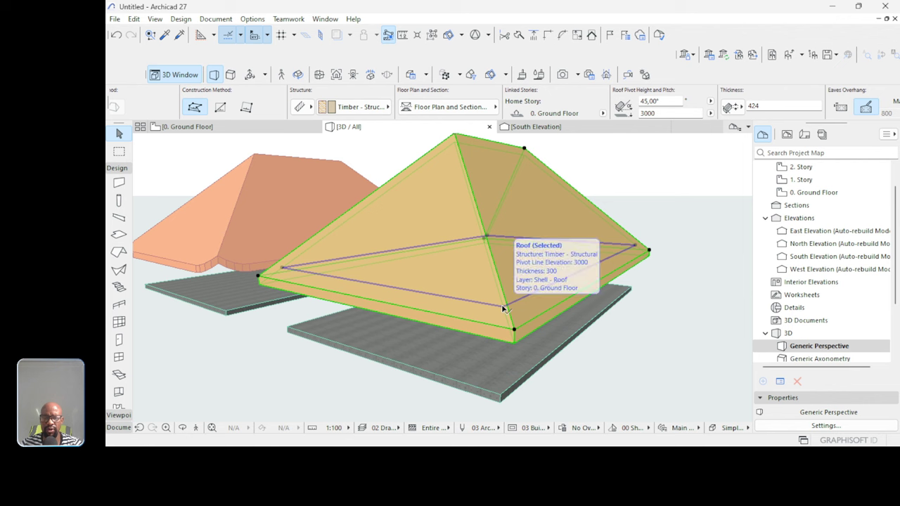
left_click(504, 308)
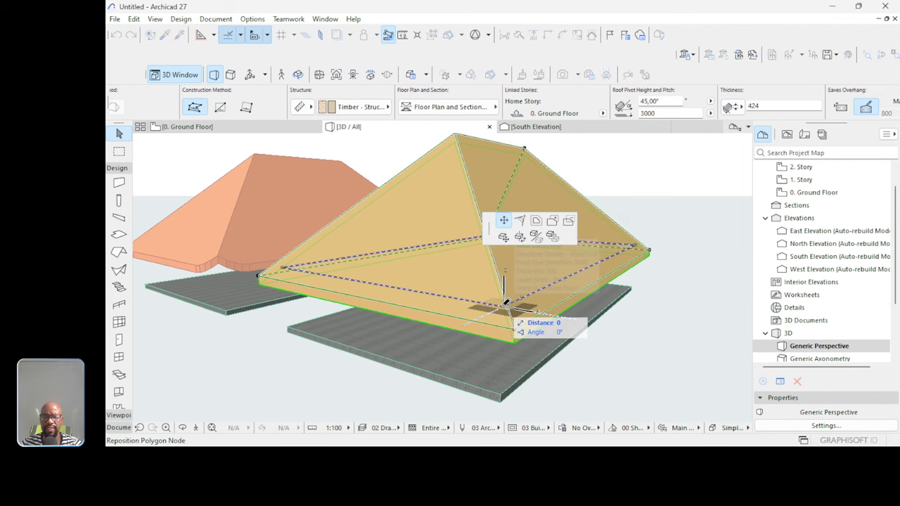
left_click(521, 222)
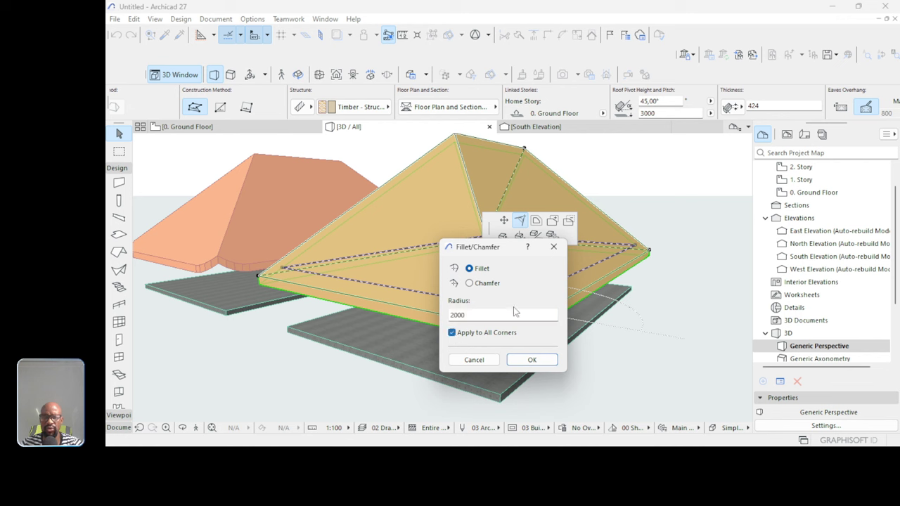
left_click(531, 359)
left_click(578, 373)
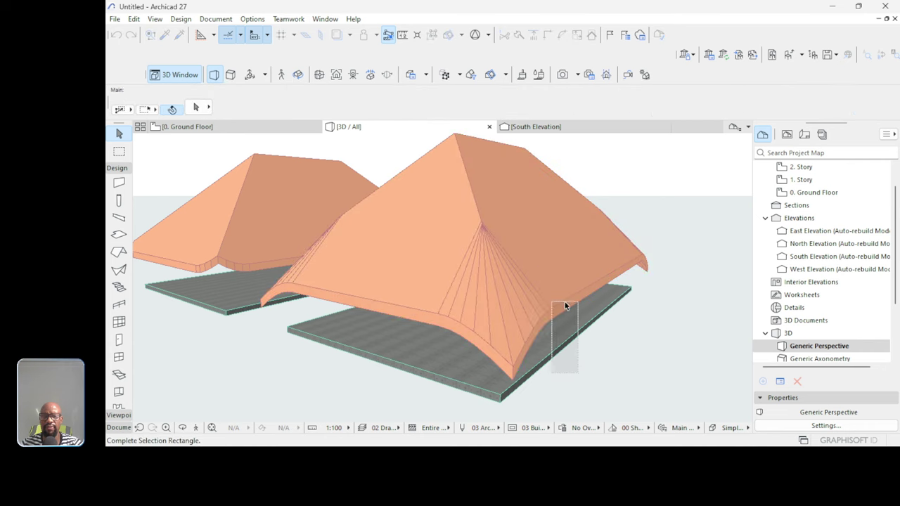
left_click(601, 354)
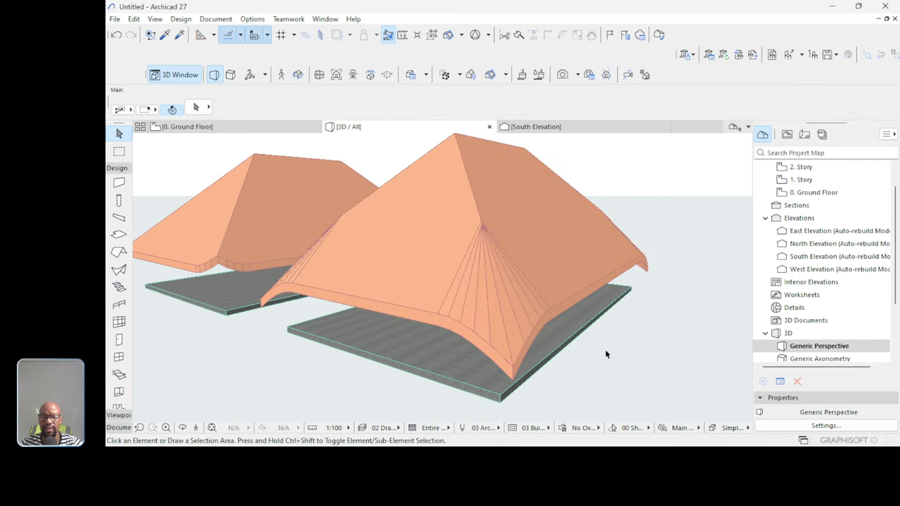
key("o")
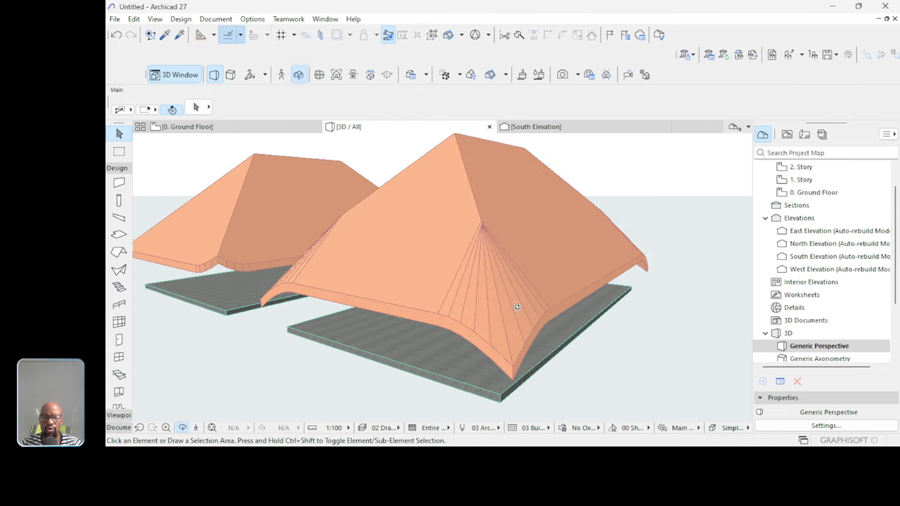
left_click_drag(490, 329, 558, 368)
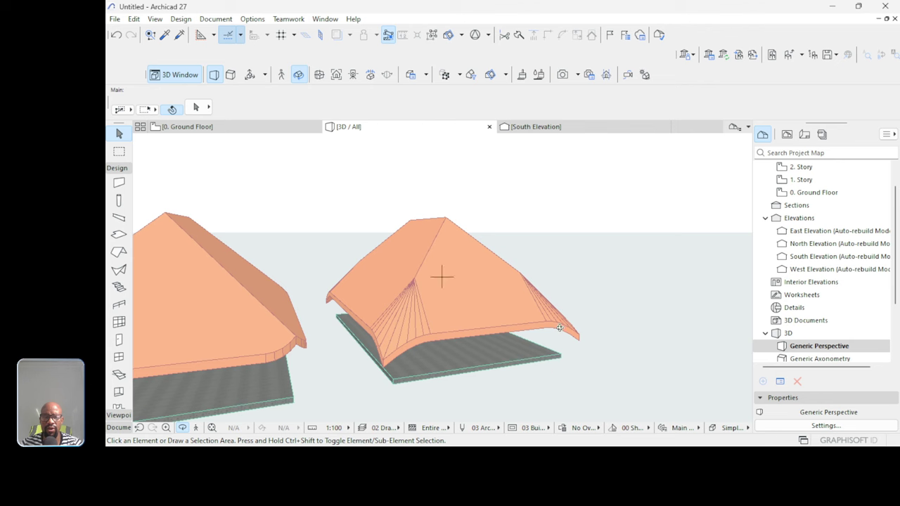
left_click_drag(513, 321, 455, 307)
scroll(455, 307, "up", 4)
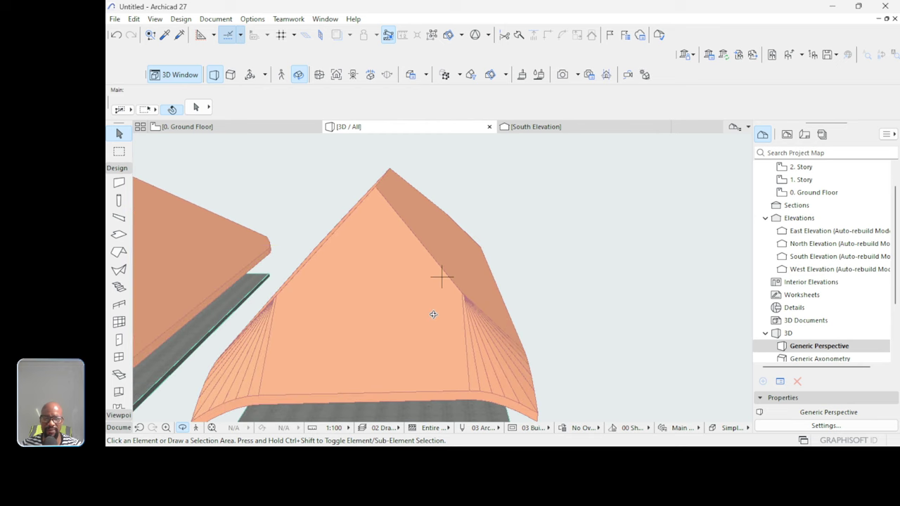
scroll(398, 297, "down", 5)
left_click_drag(398, 298, 321, 281)
scroll(428, 297, "up", 5)
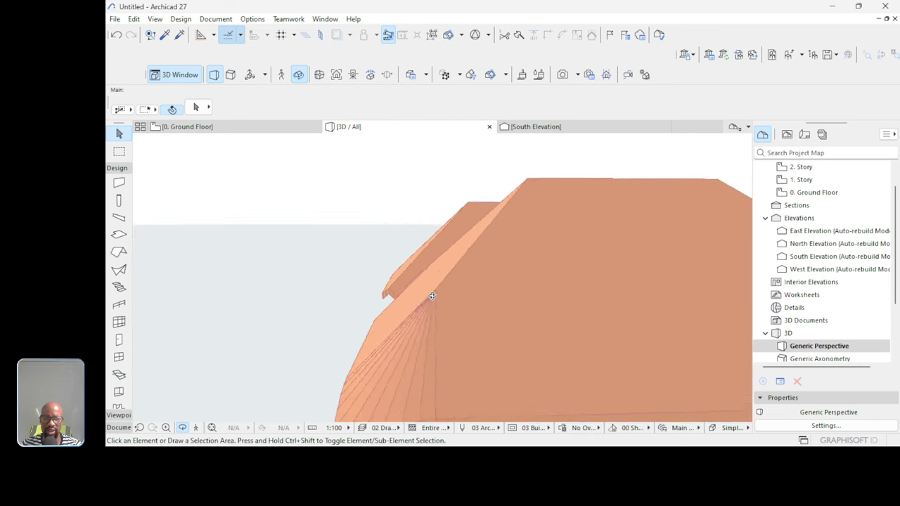
mouse_move(428, 297)
left_mouse_down()
mouse_move(421, 249)
mouse_move(418, 267)
mouse_move(541, 295)
mouse_move(438, 303)
mouse_move(516, 311)
left_mouse_up()
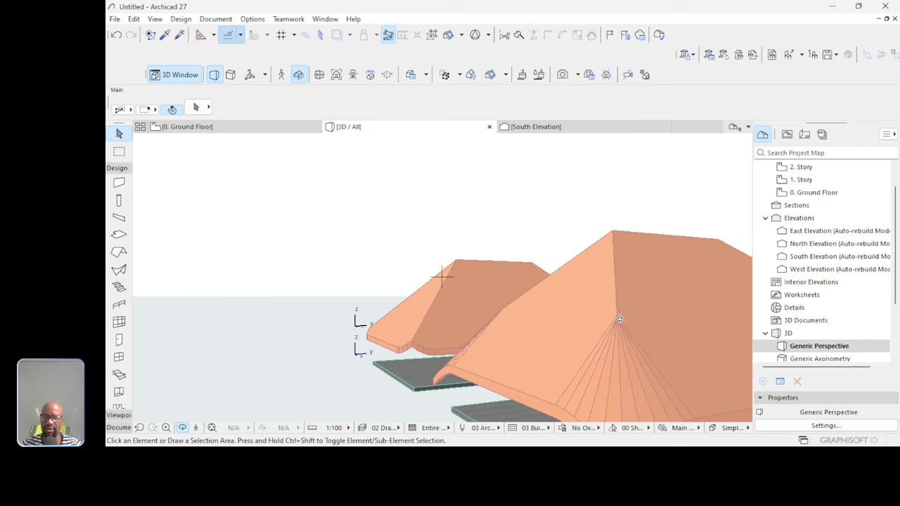
left_click_drag(362, 299, 366, 301)
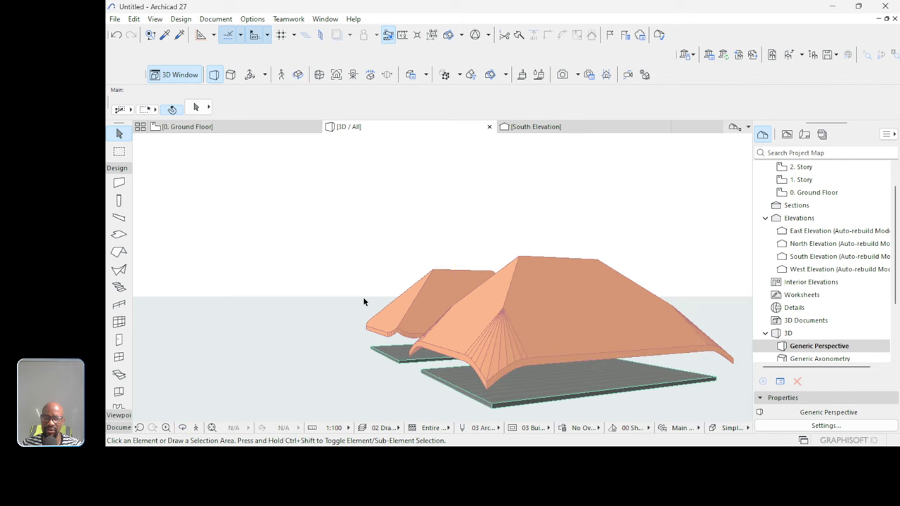
key("o")
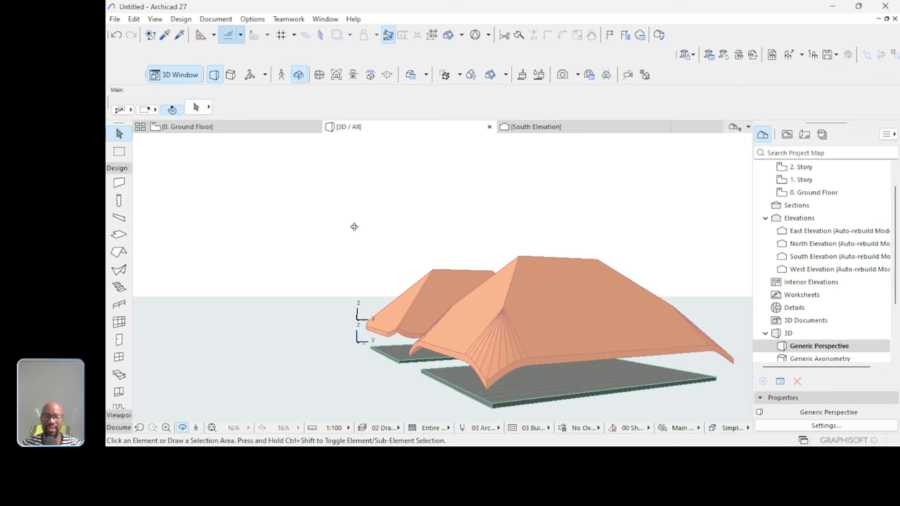
scroll(353, 280, "down", 2)
left_click_drag(353, 281, 496, 317)
scroll(460, 318, "up", 2)
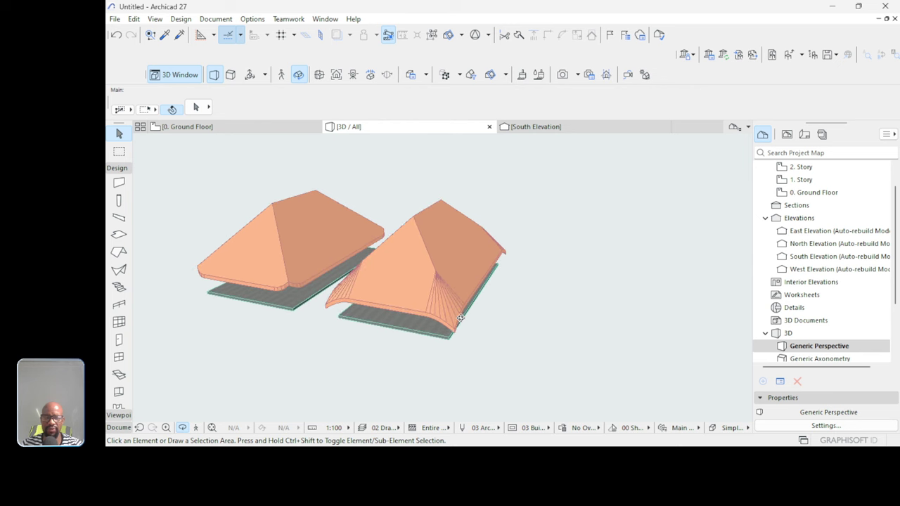
key("o")
Drag a copy of the right slab to a new spot right of the roofs.
left_click(432, 337)
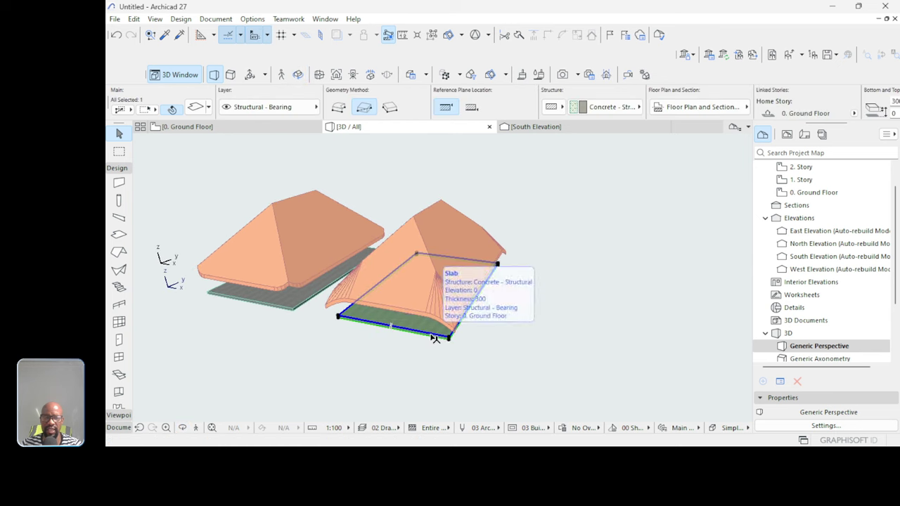
left_click(338, 317)
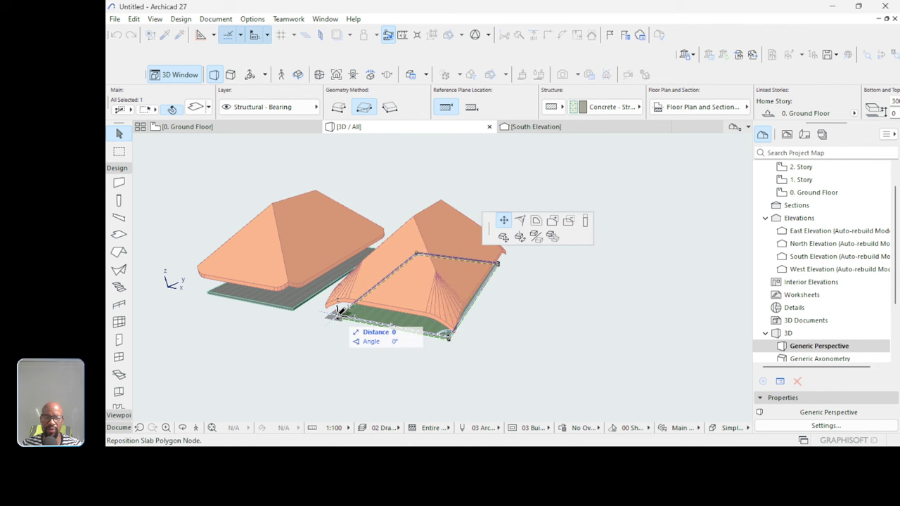
left_click(502, 237)
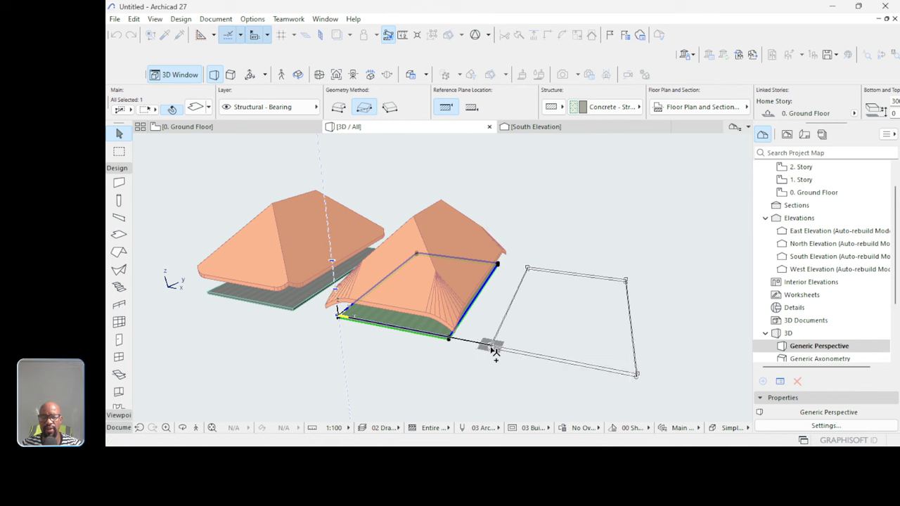
left_click(490, 347)
middle_click_drag(655, 375, 616, 345, "shift")
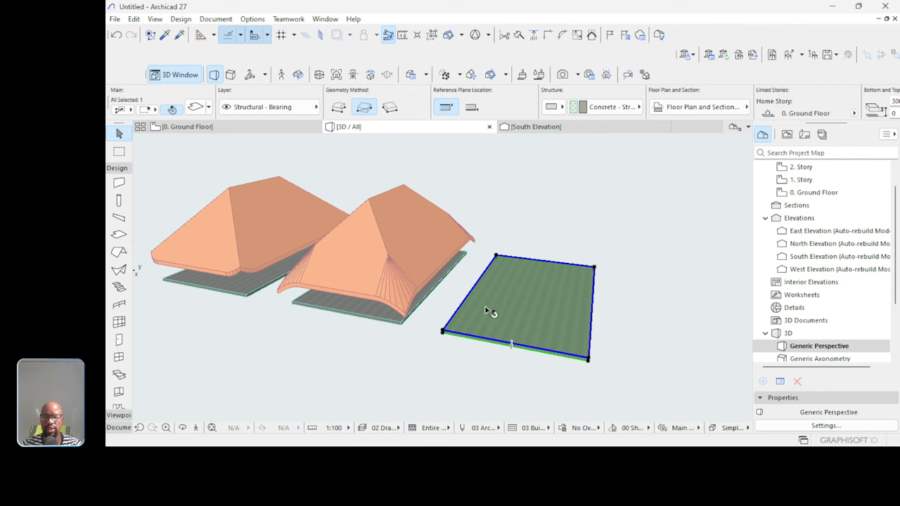
Fillet every corner of the new slab with a 2000 radius.
left_click(589, 359)
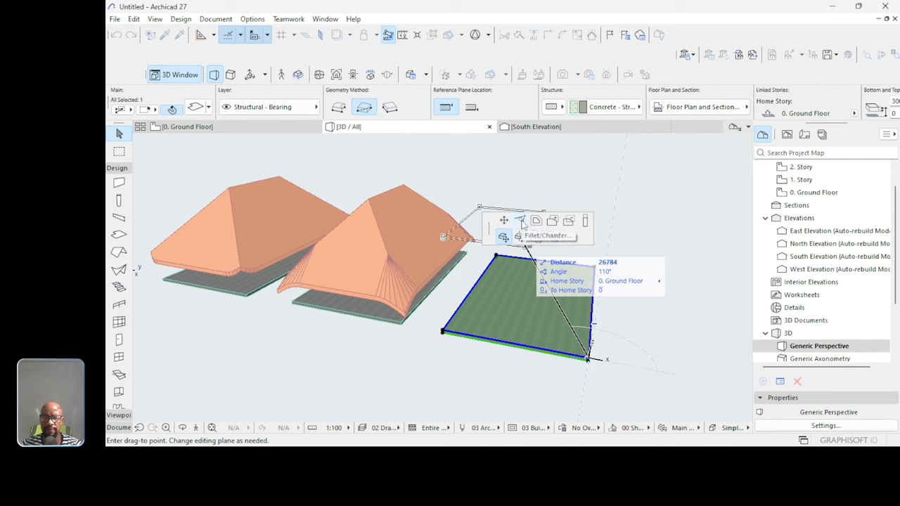
left_click(521, 222)
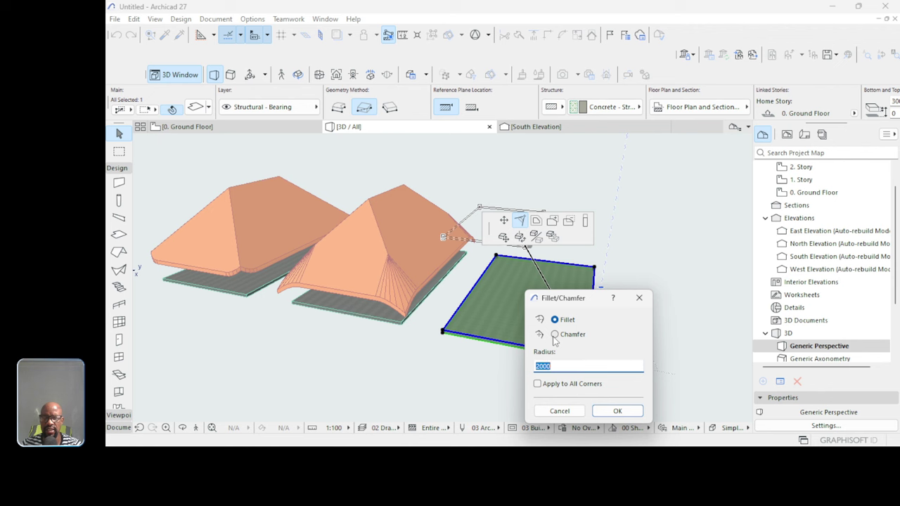
left_click(539, 385)
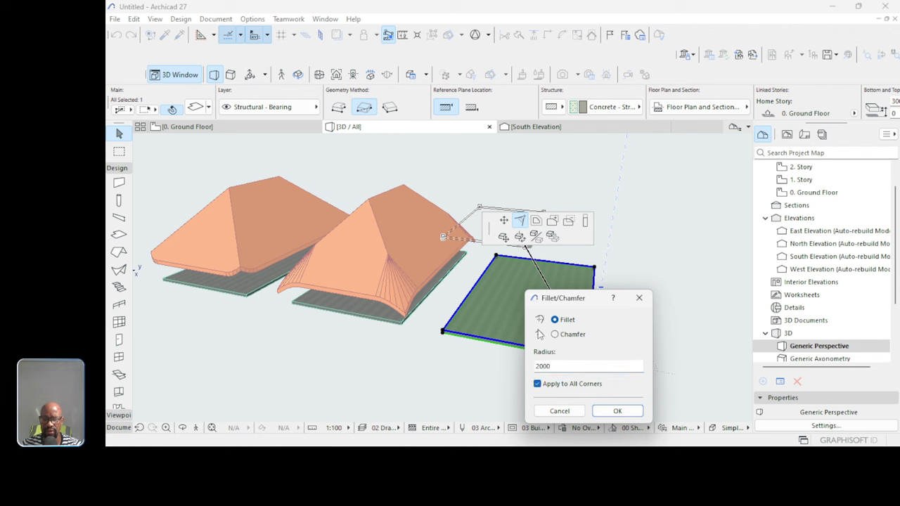
left_click(617, 410)
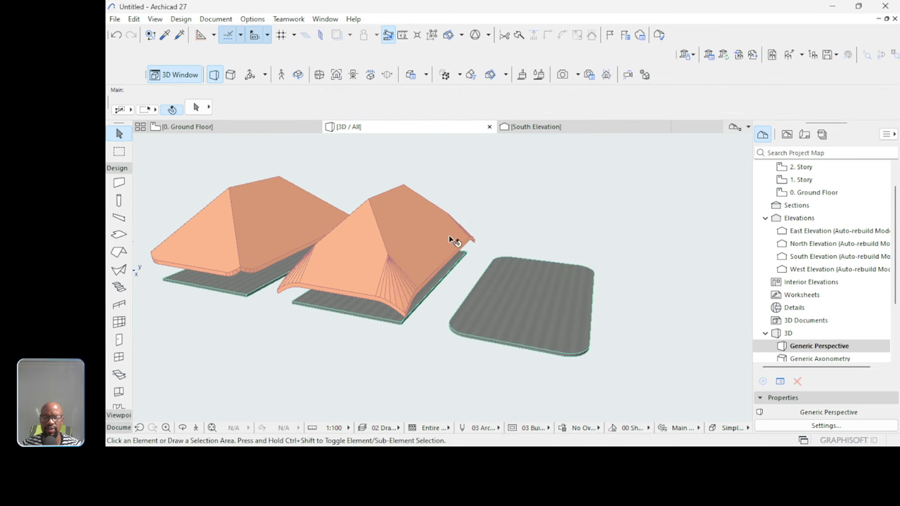
left_click(426, 233)
Create a hip roof over the rounded third slab with the Roof tool (R).
left_click(505, 208)
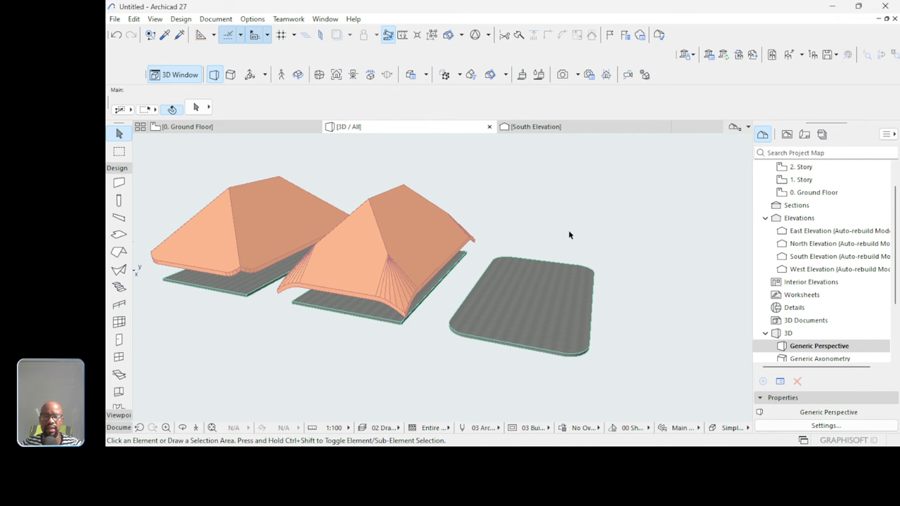
key("r")
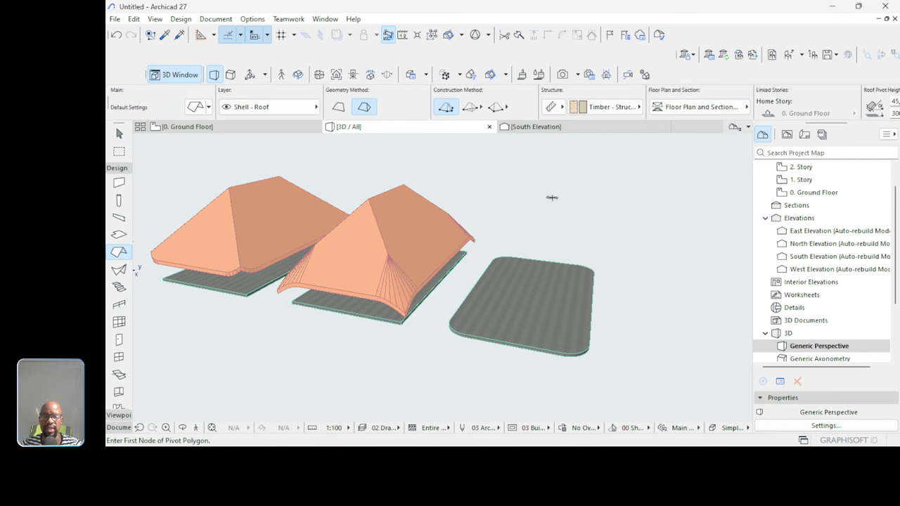
mouse_move(588, 251)
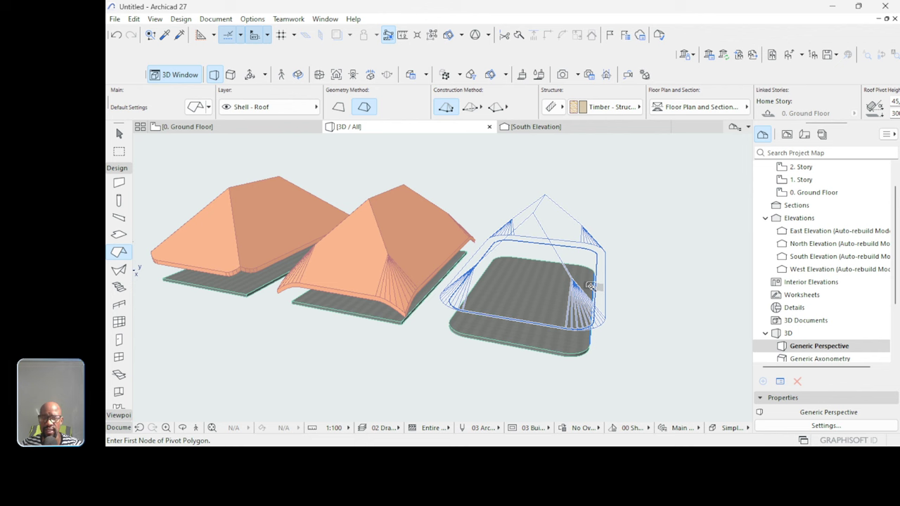
left_click(591, 286)
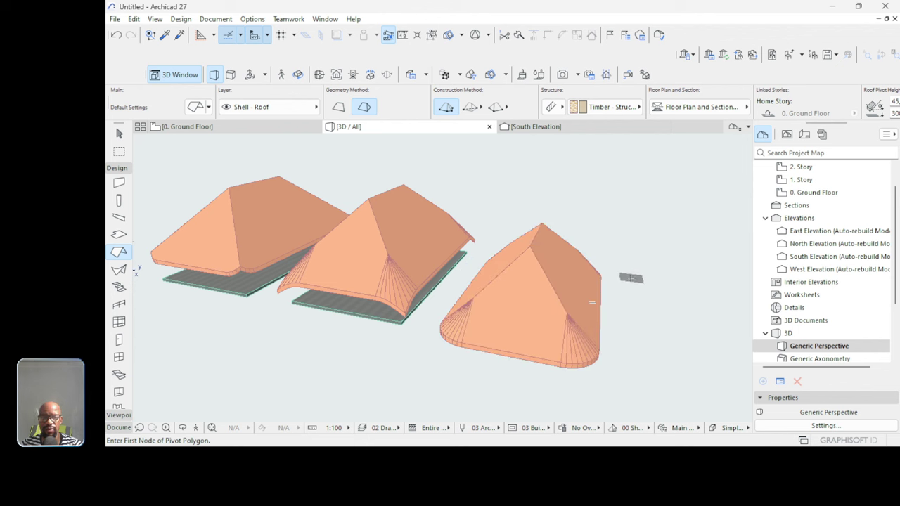
key("Escape")
Set the third roof's pivot height to 3000 in the Info Box.
key("o")
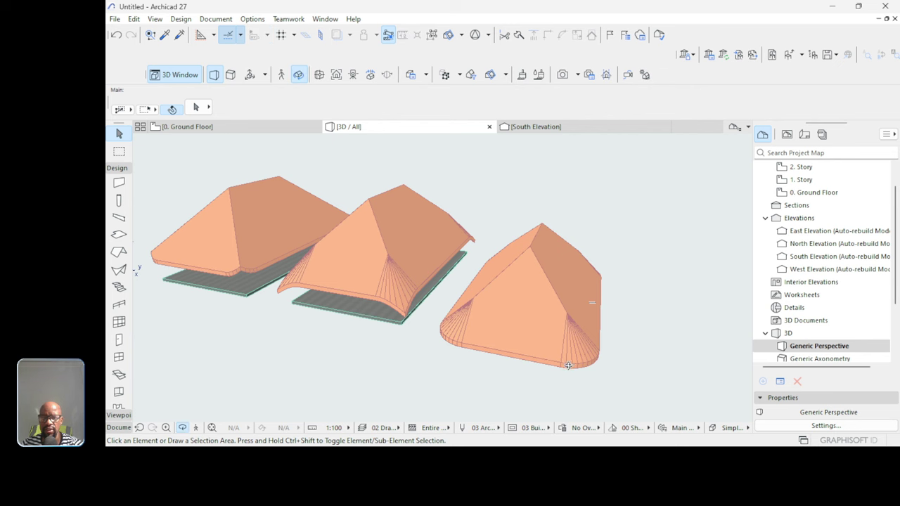
left_click_drag(555, 366, 536, 249)
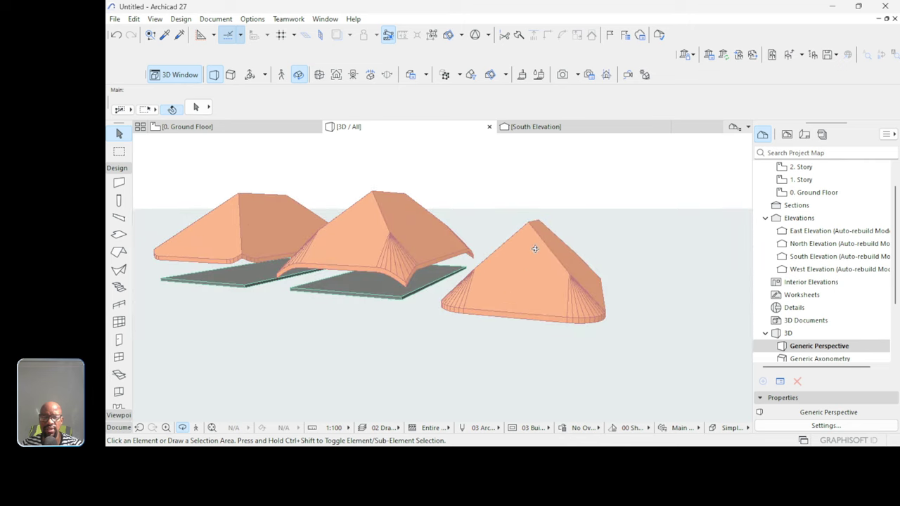
key("o")
left_click(542, 263)
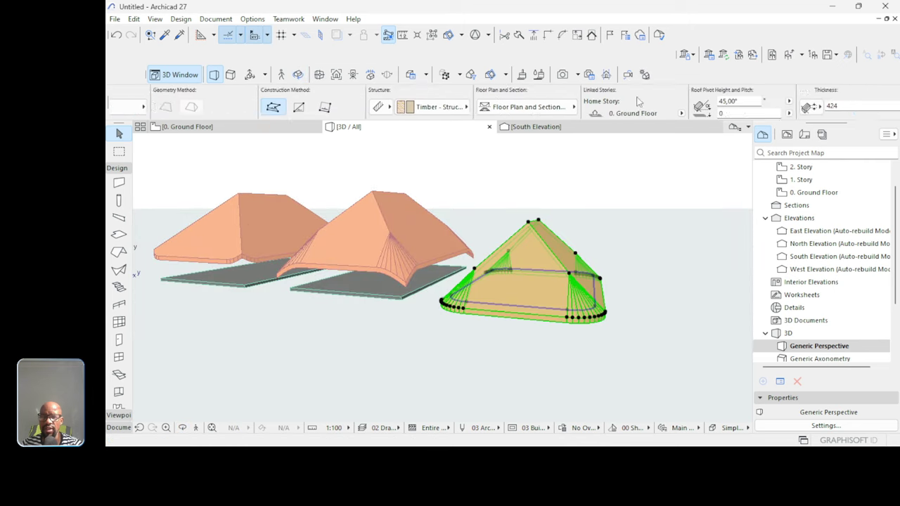
left_click(650, 112)
type("3000")
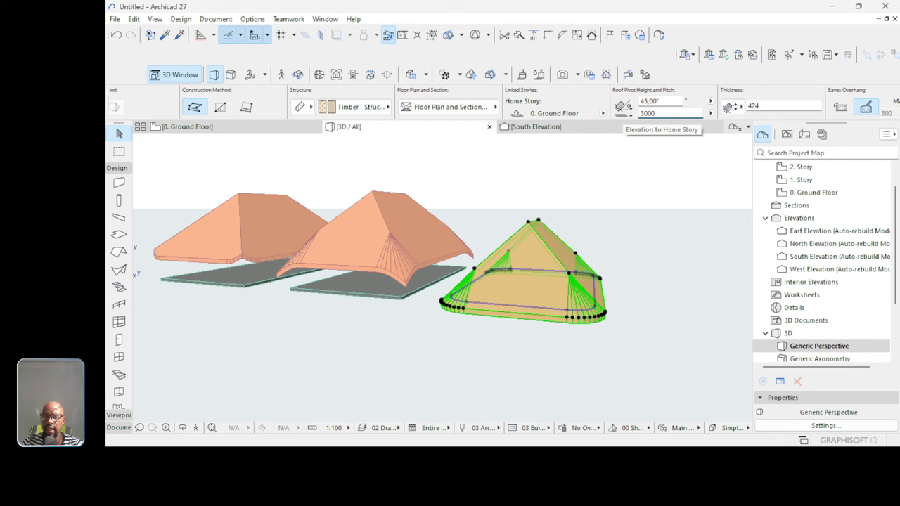
key("Return")
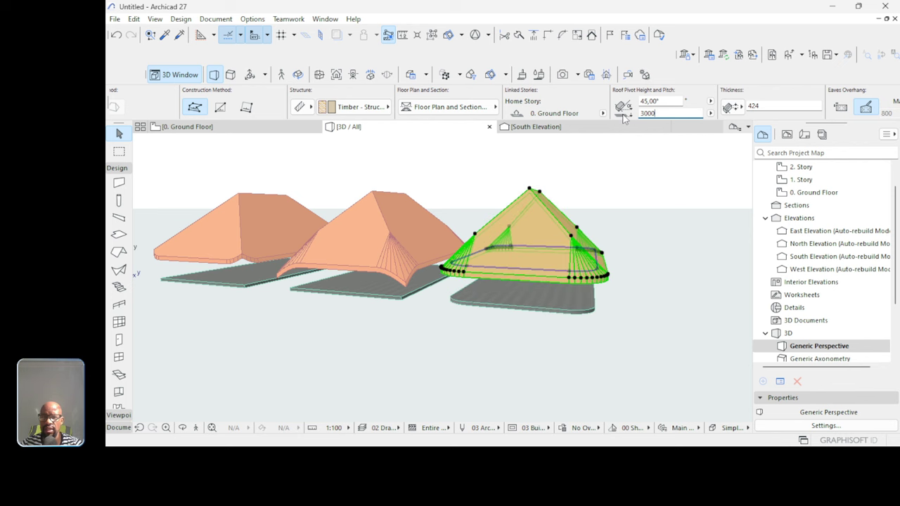
Orbit the model down to a low frontal view of the three roofed slabs.
key("Escape")
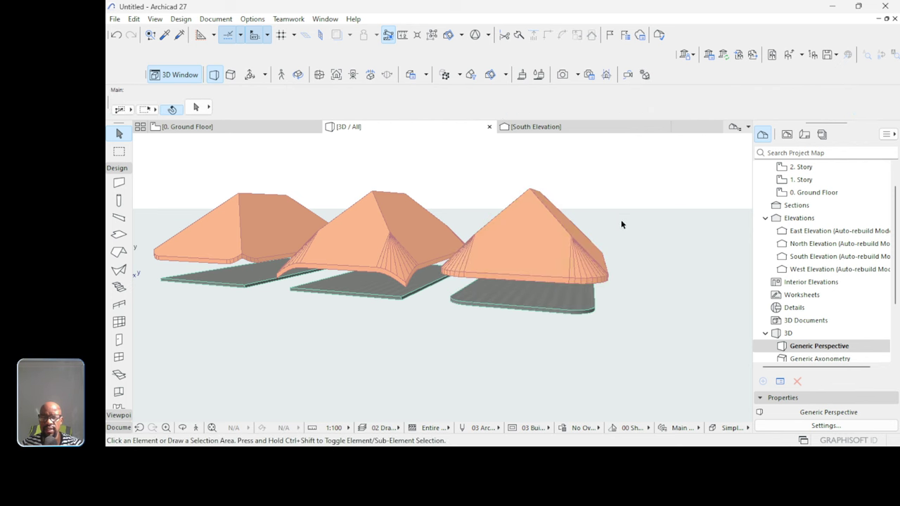
key("o")
left_click_drag(597, 293, 431, 330)
scroll(485, 278, "up", 3)
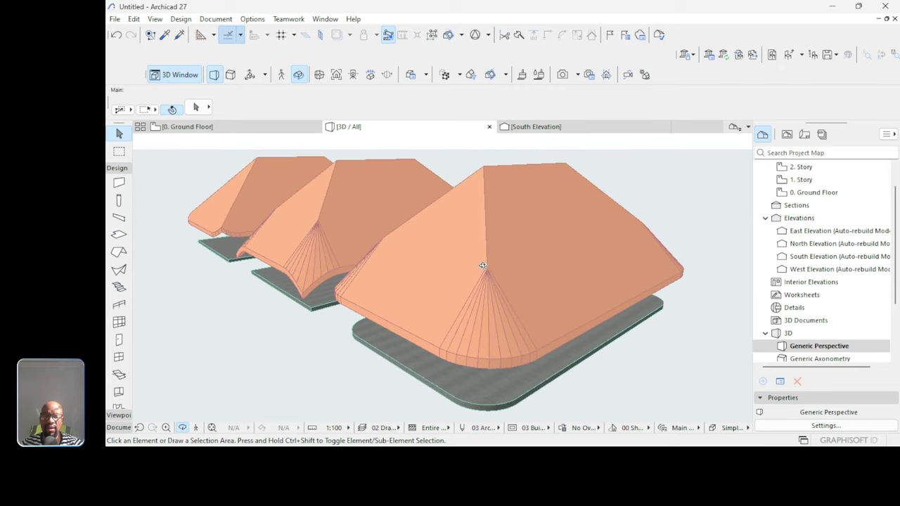
left_click_drag(482, 265, 486, 274)
key("o")
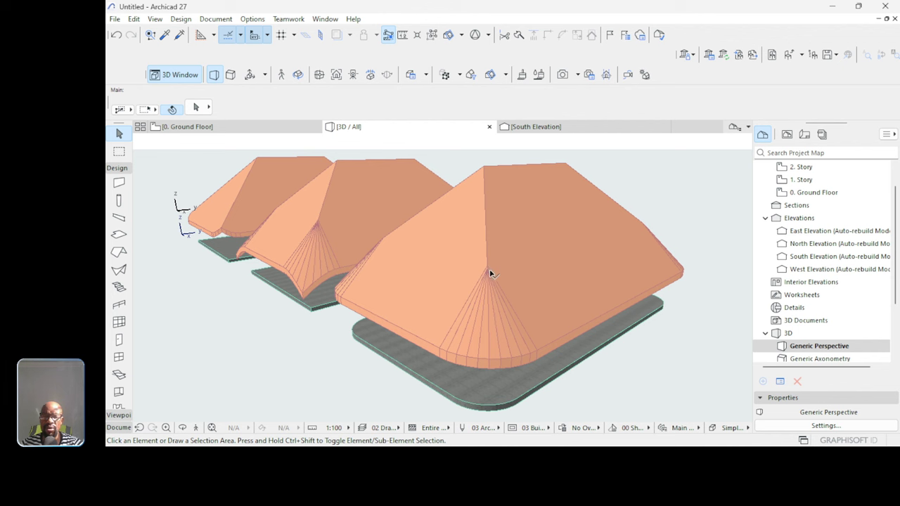
left_click(483, 171)
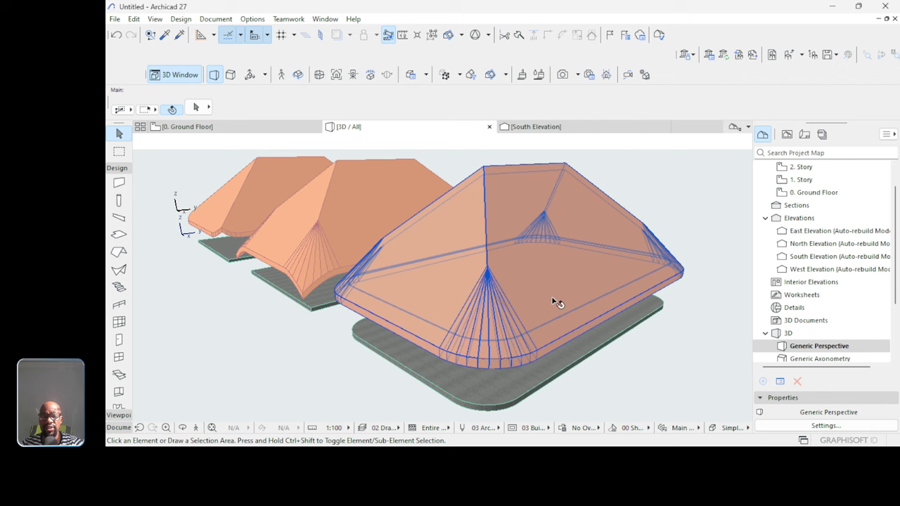
key("o")
left_click_drag(556, 301, 481, 298)
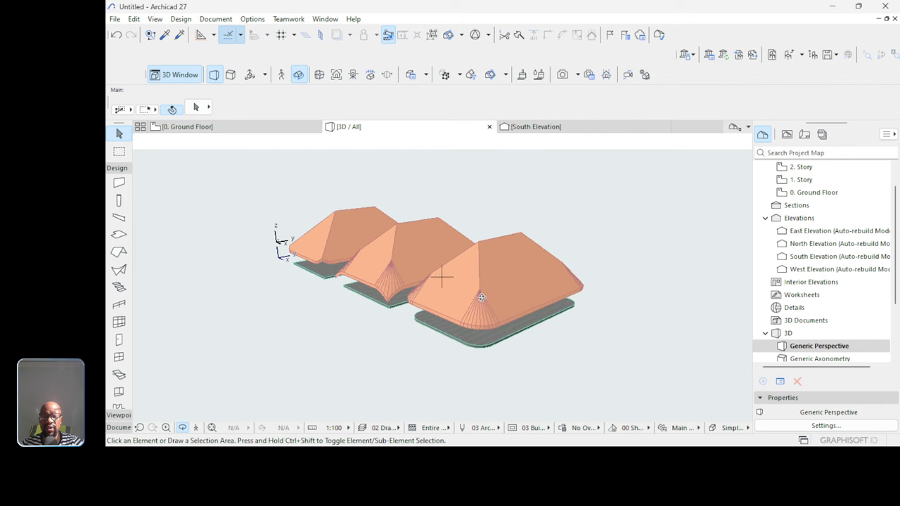
left_click_drag(456, 270, 477, 328)
Drag a copy of the middle slab to the right of the roofs.
key("o")
left_click(369, 325)
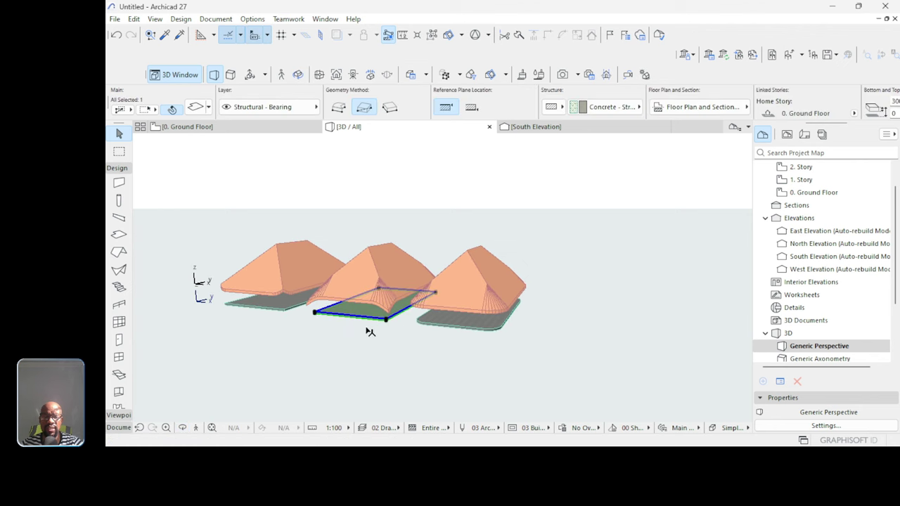
left_click(315, 309)
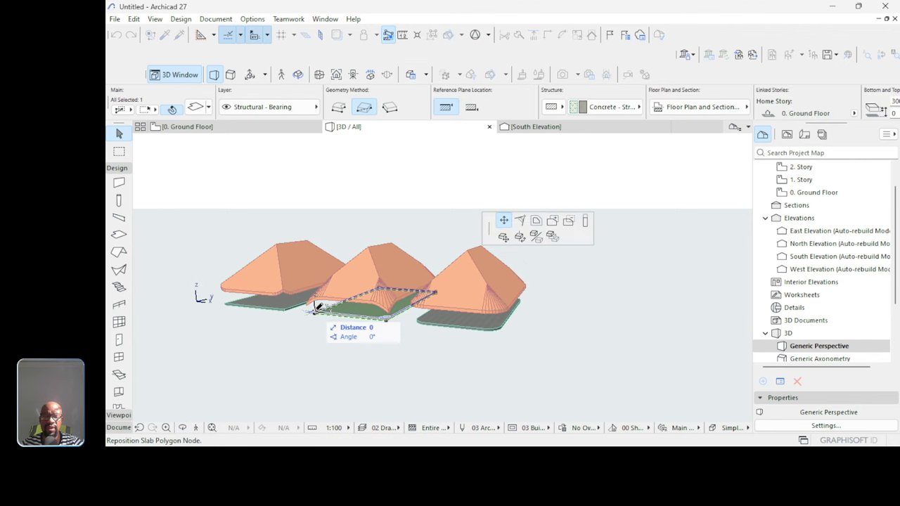
left_click(503, 236)
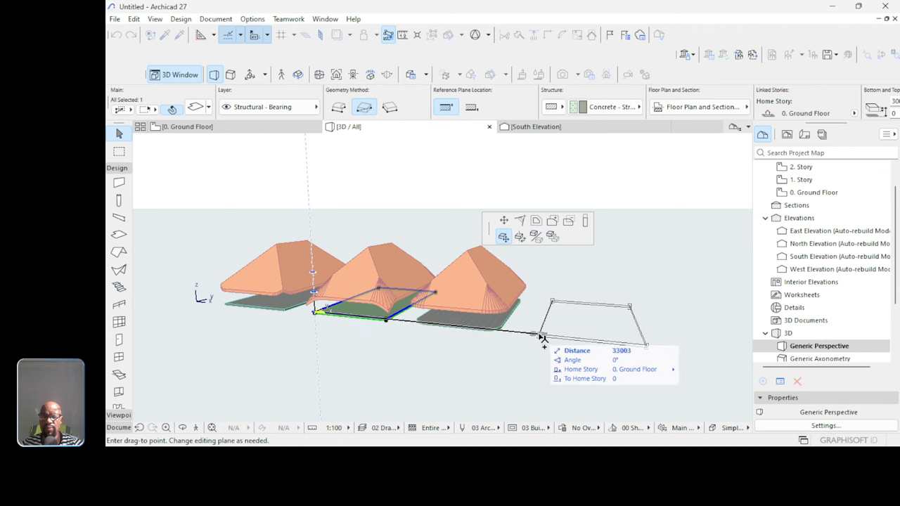
left_click(538, 337)
scroll(675, 329, "up", 2)
scroll(675, 328, "up", 2)
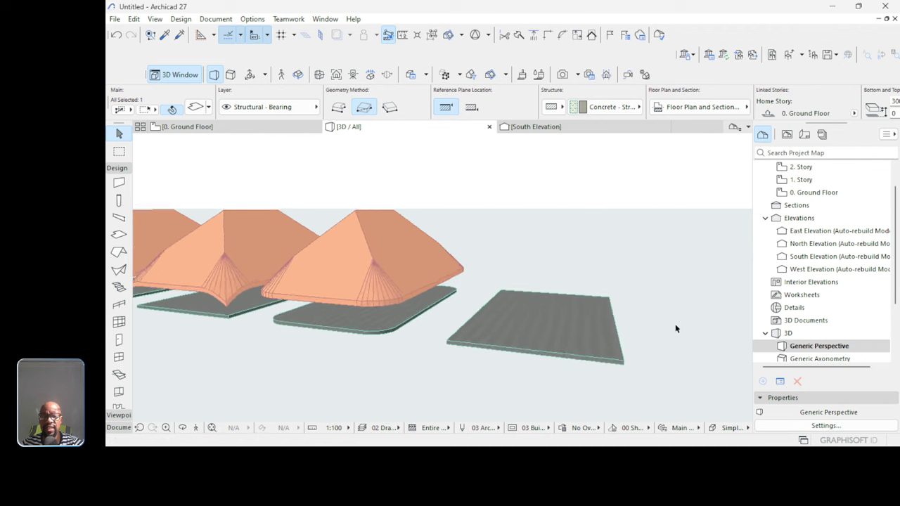
Chamfer all corners of the new slab by 2000.
left_click(618, 366)
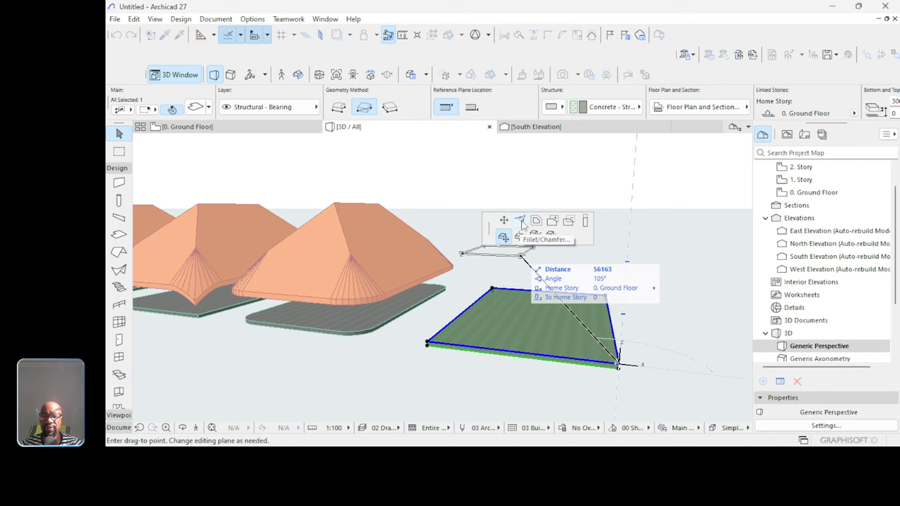
left_click(522, 223)
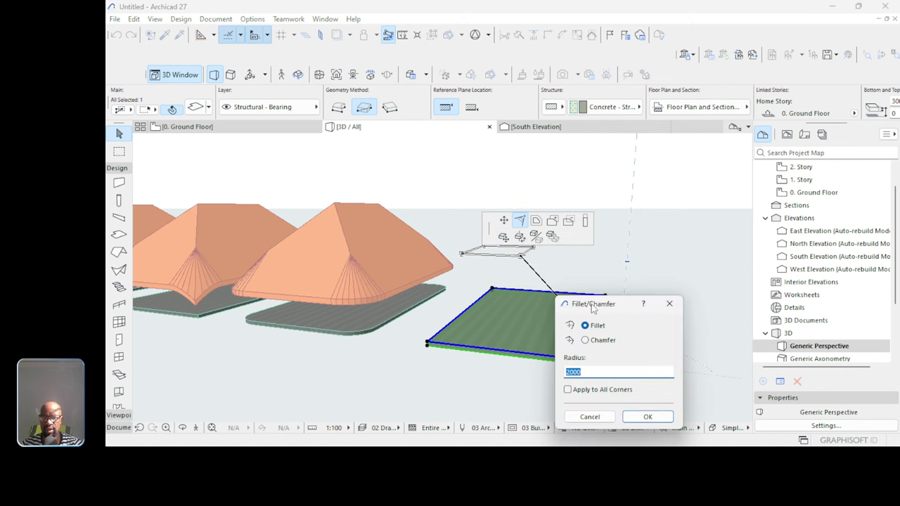
left_click(586, 340)
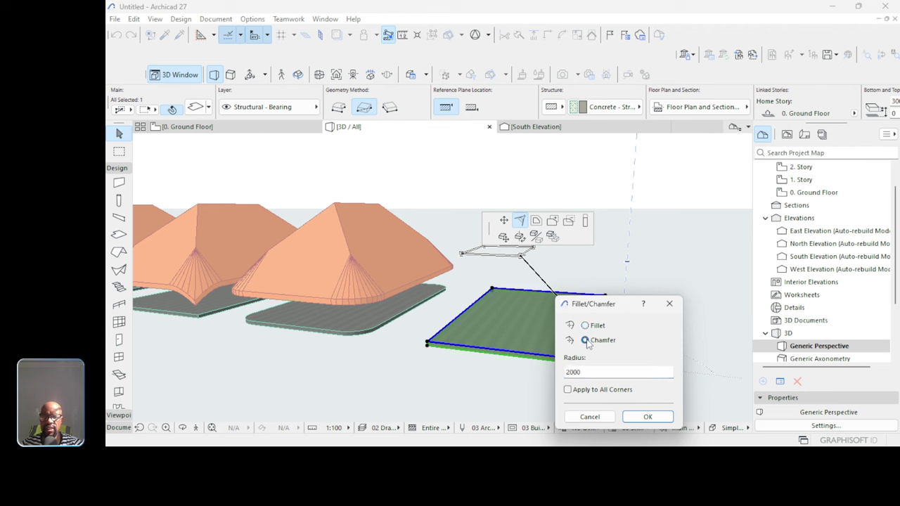
left_click(568, 390)
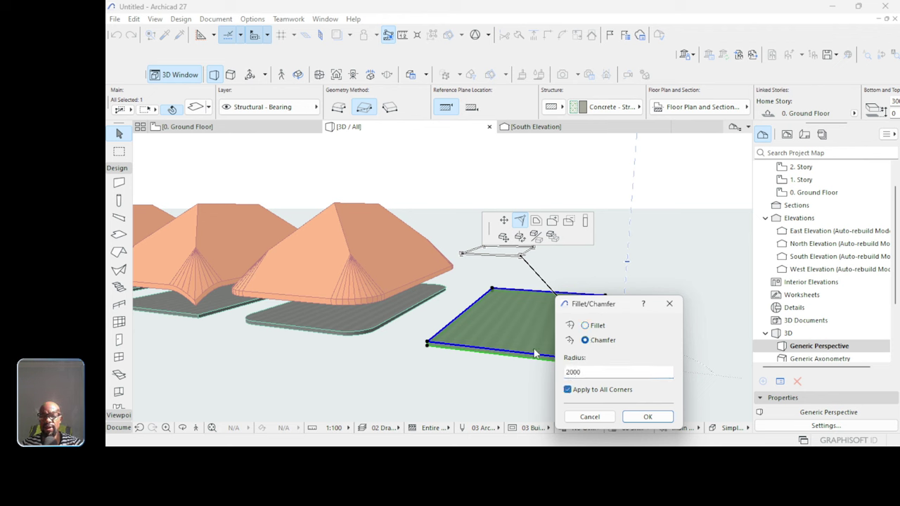
left_click(654, 418)
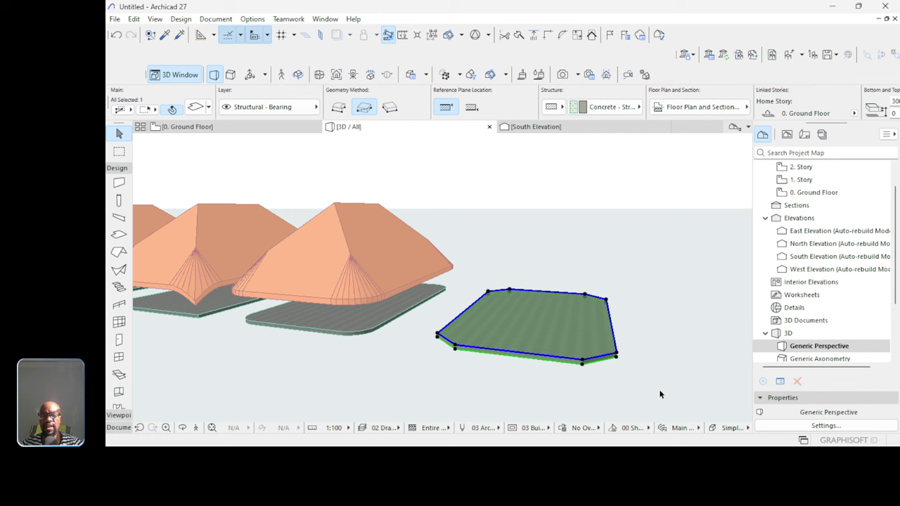
left_click(639, 371)
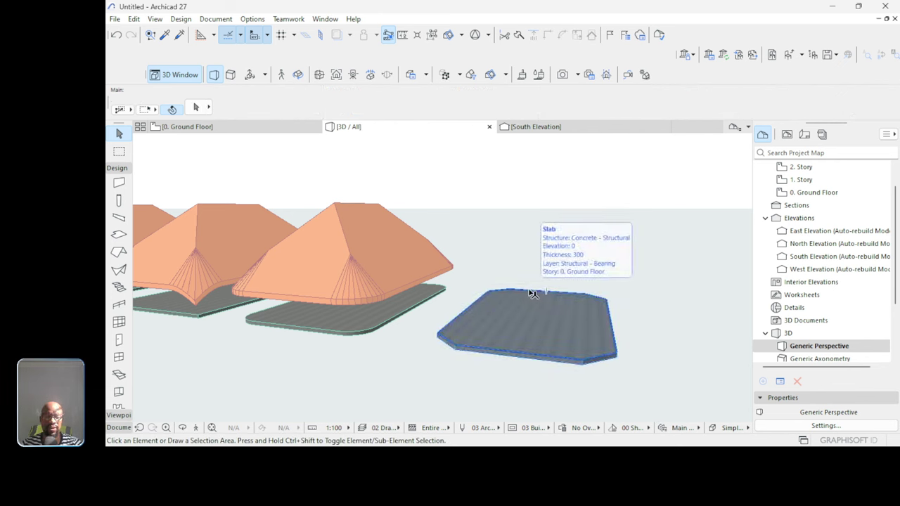
Build a hip roof over the chamfered slab using an existing roof's picked-up settings.
left_click(368, 240, "alt")
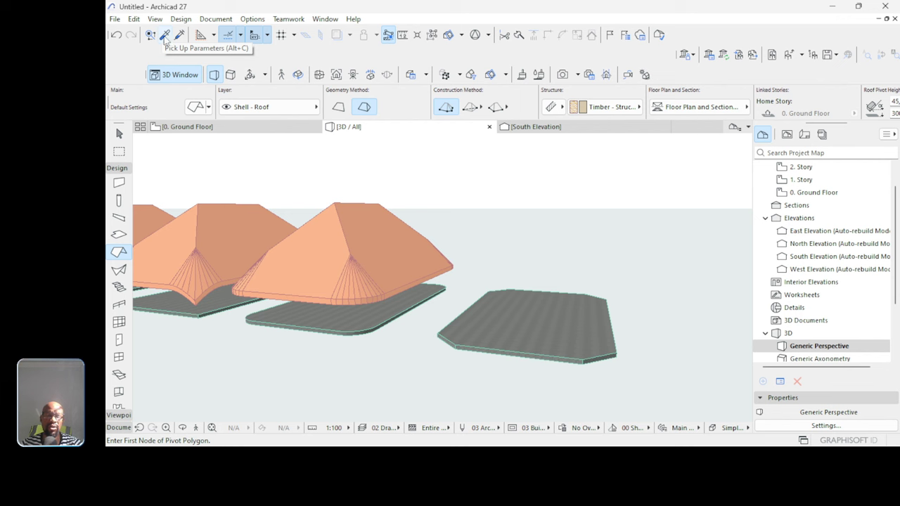
left_click(165, 39)
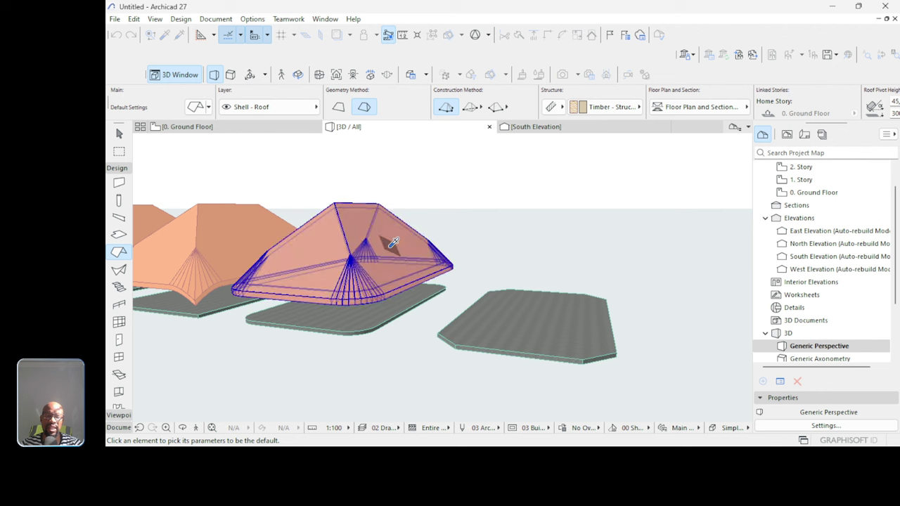
left_click(393, 242)
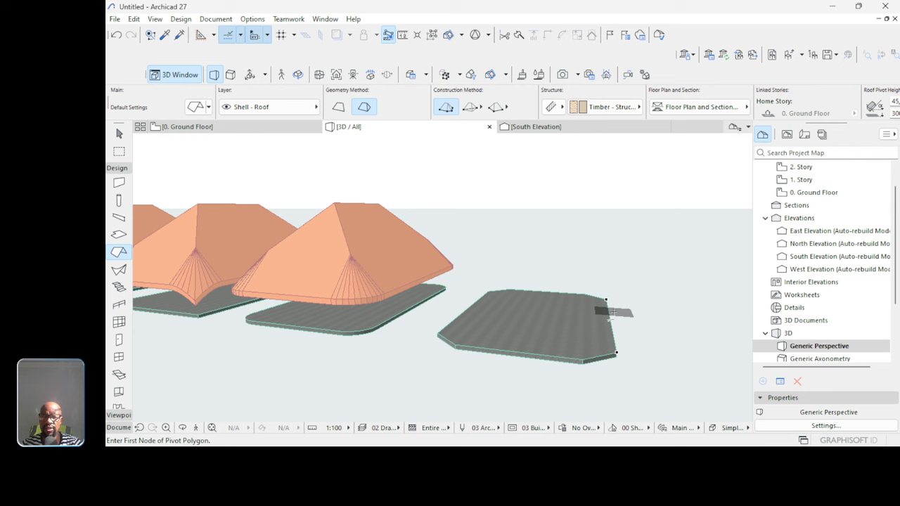
key("space")
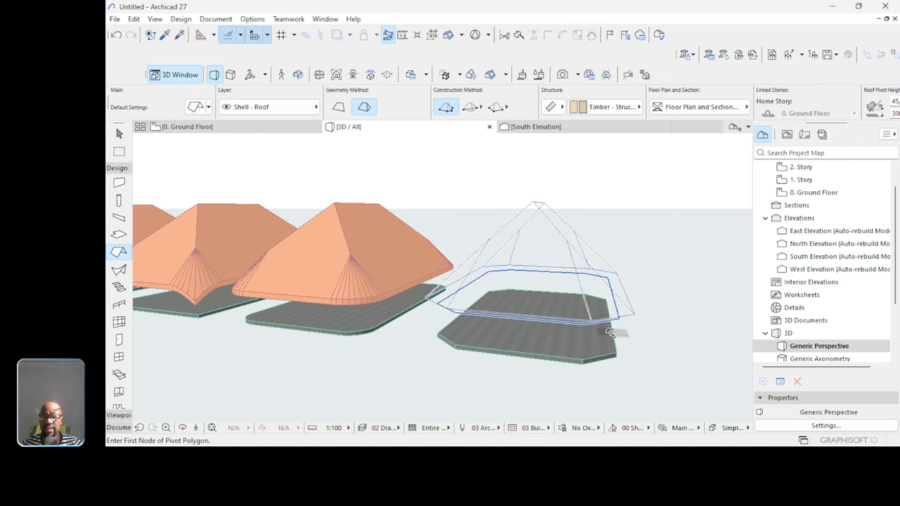
left_click(610, 332)
key("Escape")
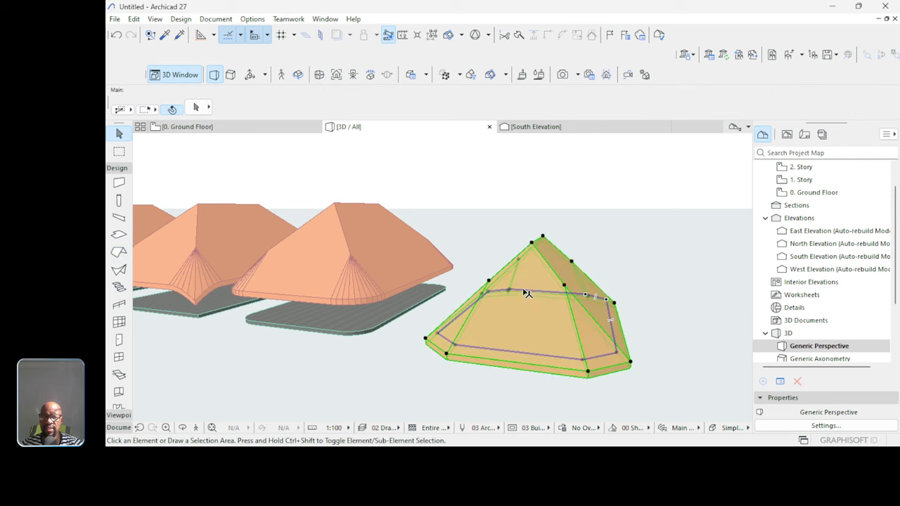
Raise the new roof's pivot height to 3000.
left_click(528, 294)
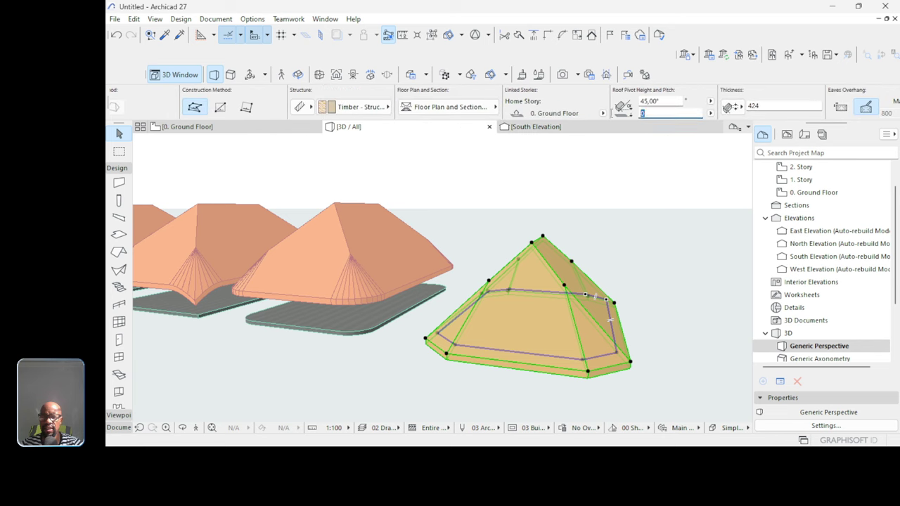
type("3000")
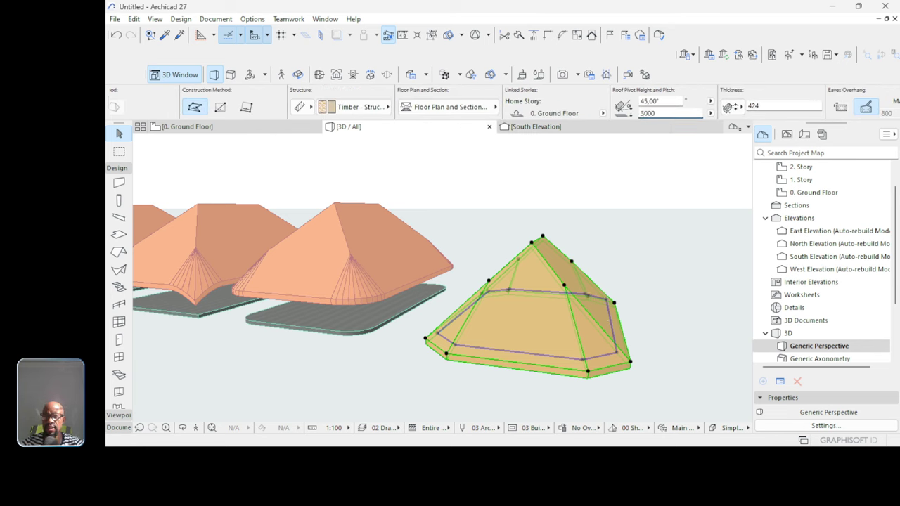
left_click(712, 296)
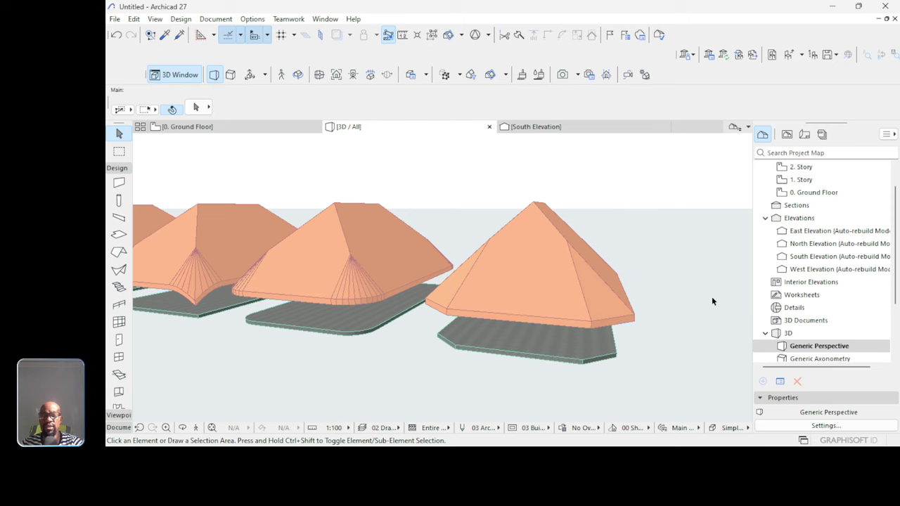
middle_click_drag(712, 296, 561, 272, "shift")
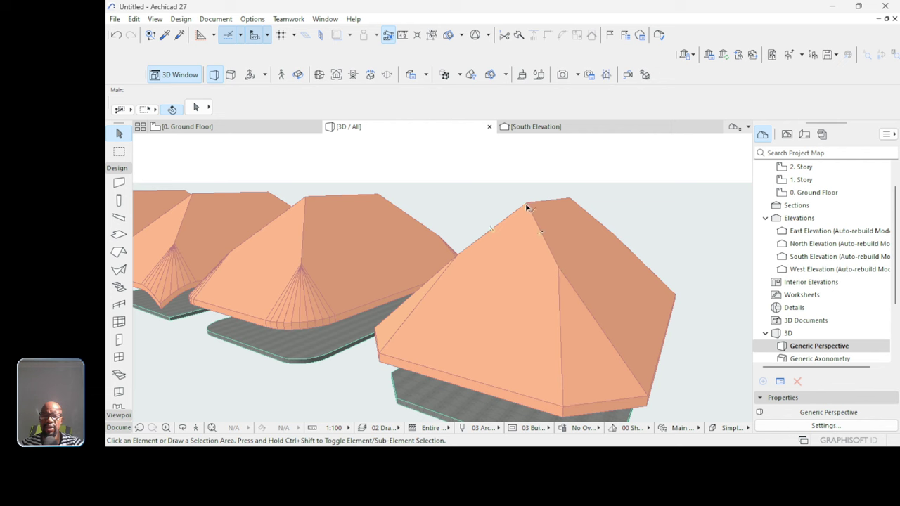
middle_click_drag(528, 202, 554, 239, "shift")
scroll(528, 229, "down", 5)
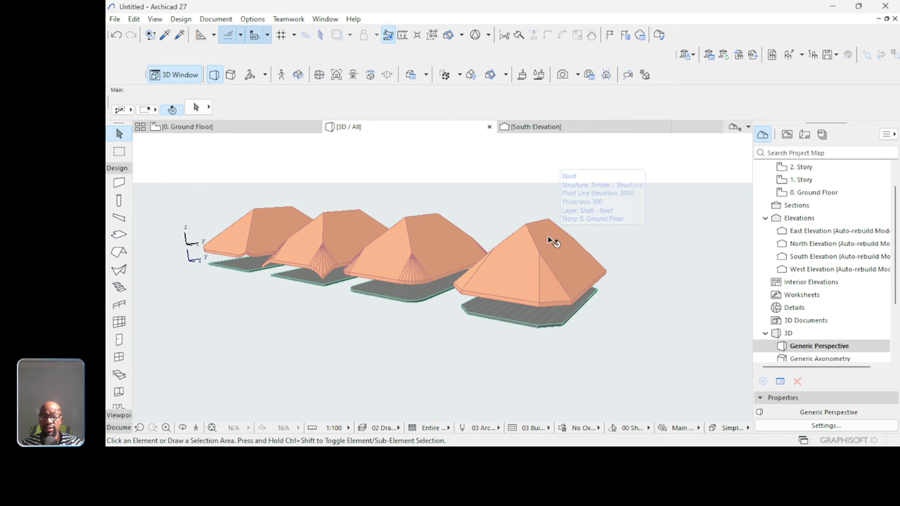
middle_click_drag(546, 237, 584, 303, "shift")
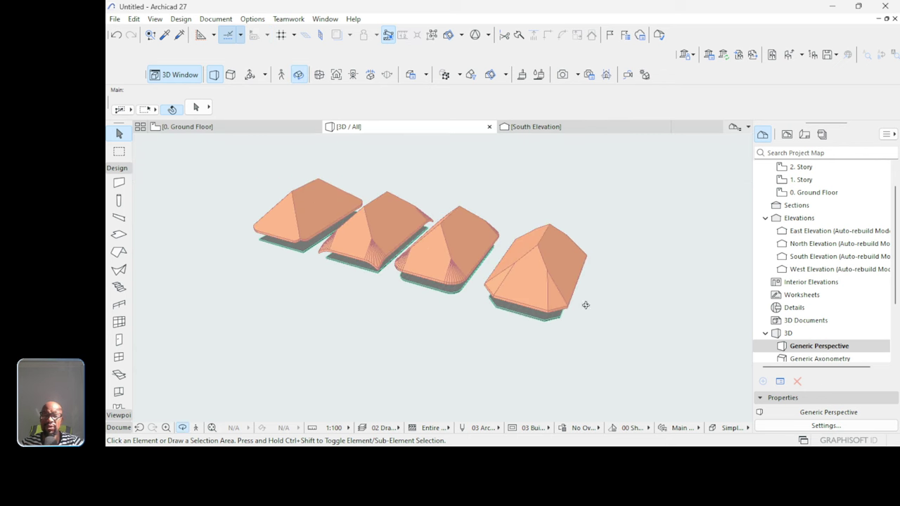
scroll(584, 303, "up", 5)
scroll(561, 295, "up", 2)
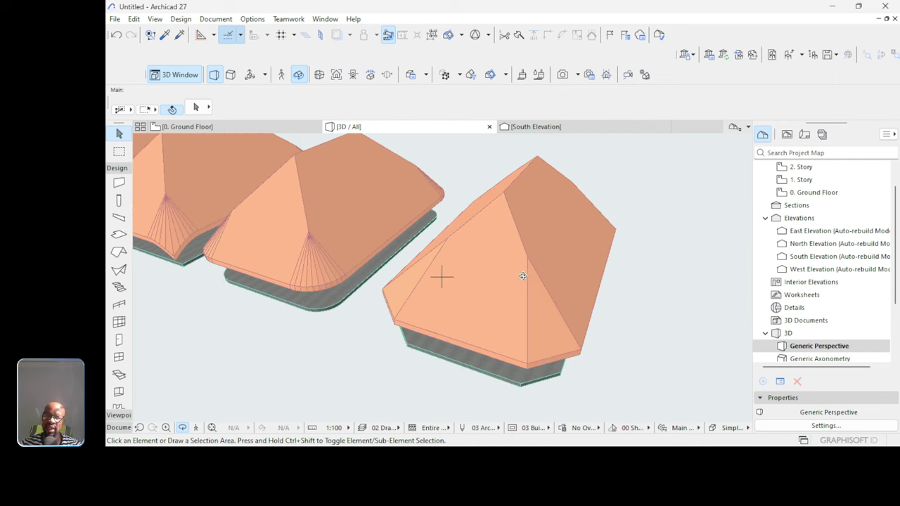
Shift one hip point of the newest roof about 2510 along its slope.
left_click(495, 203)
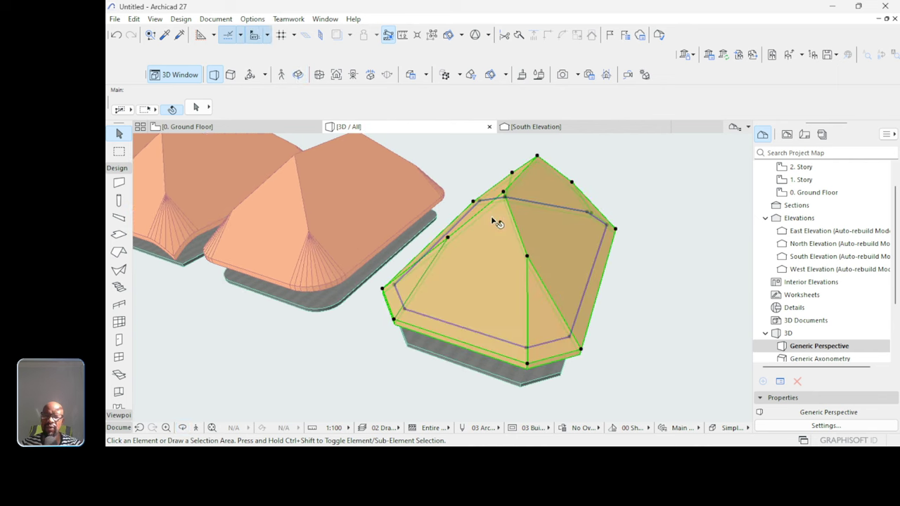
scroll(493, 214, "up", 2)
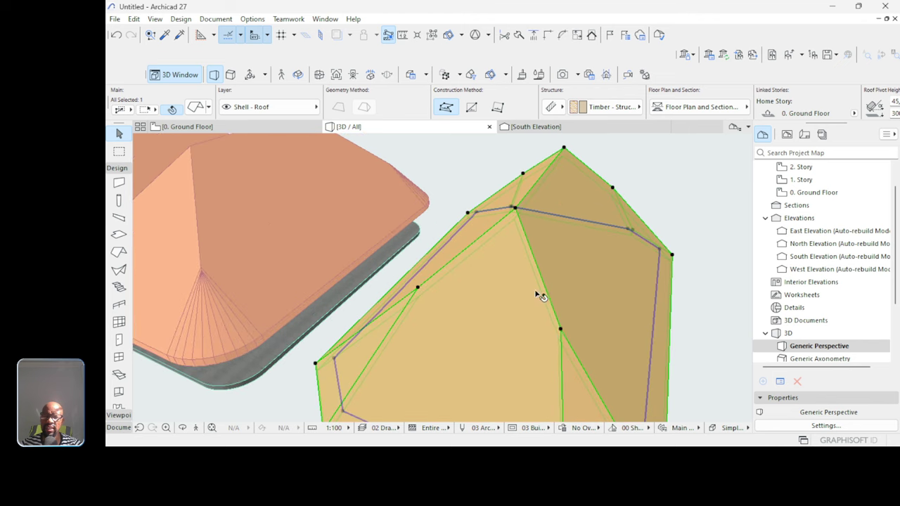
left_click(561, 331)
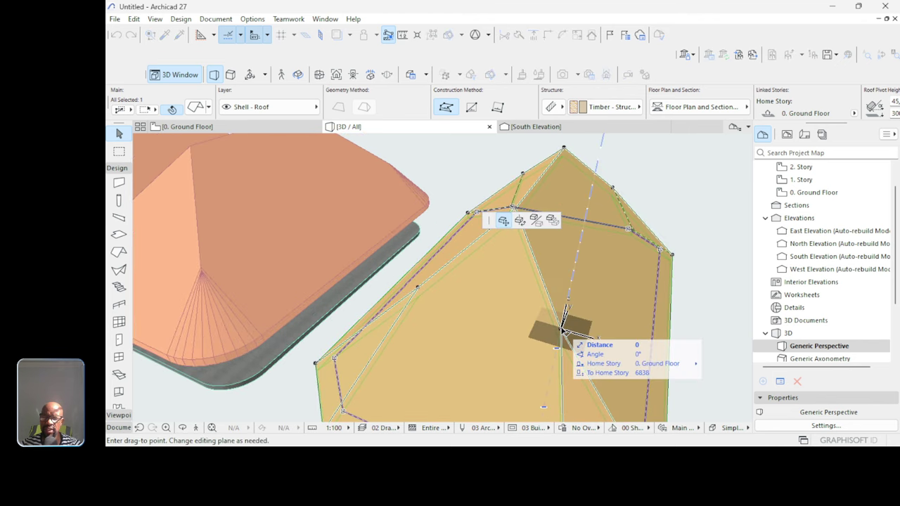
middle_click_drag(562, 329, 541, 320, "shift")
key("Escape")
key("o")
left_click_drag(542, 322, 419, 266)
key("Escape")
left_click(424, 258)
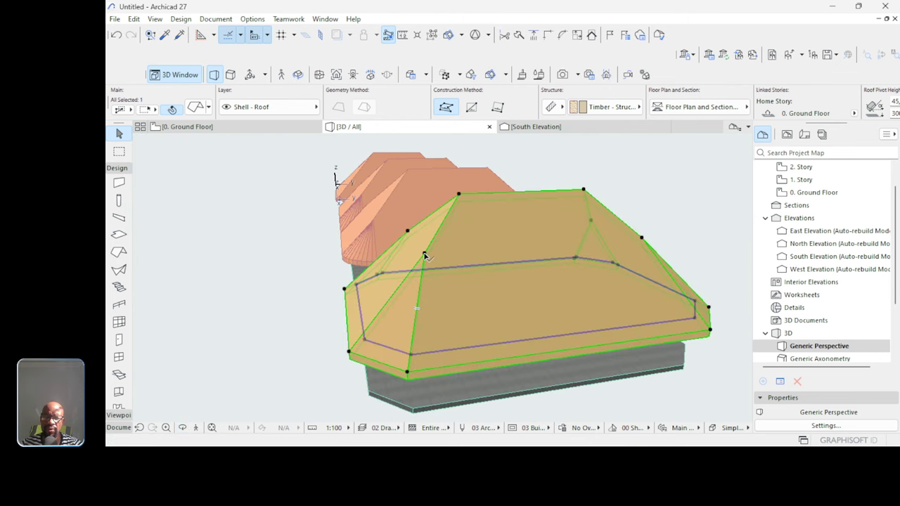
left_click(425, 256)
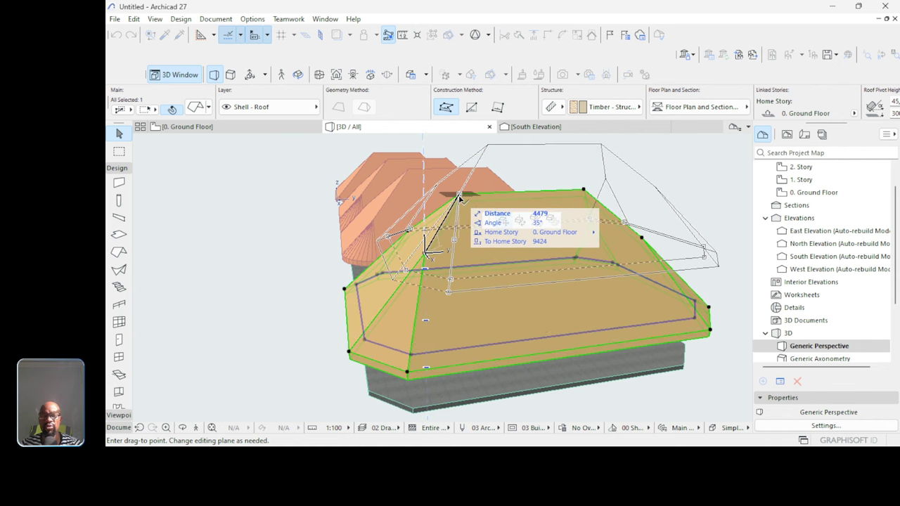
left_click(460, 235)
scroll(467, 281, "down", 3)
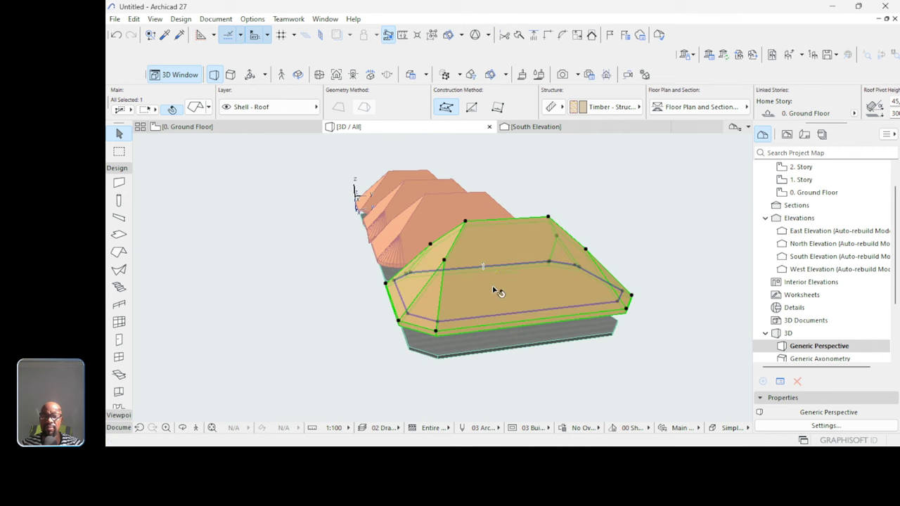
Stretch the end roof's ridge corner further left along the building.
scroll(459, 207, "up", 3)
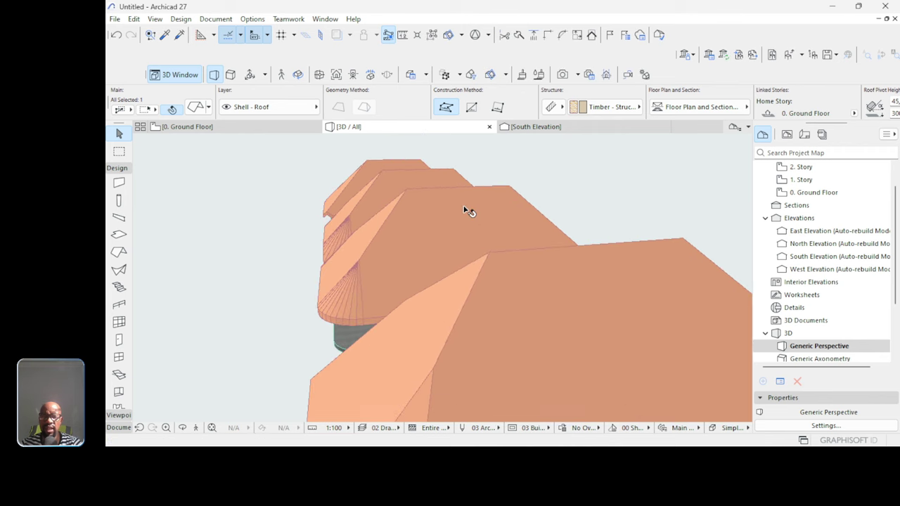
left_click(490, 254)
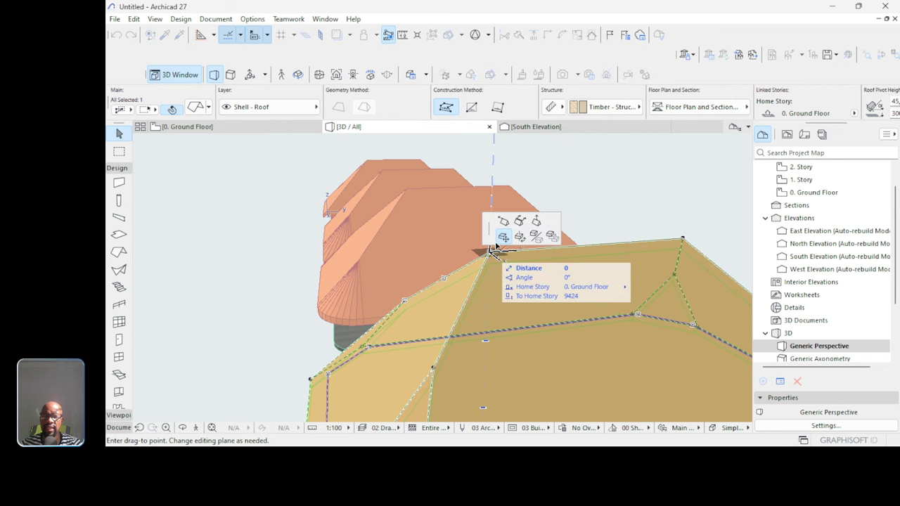
left_click(504, 222)
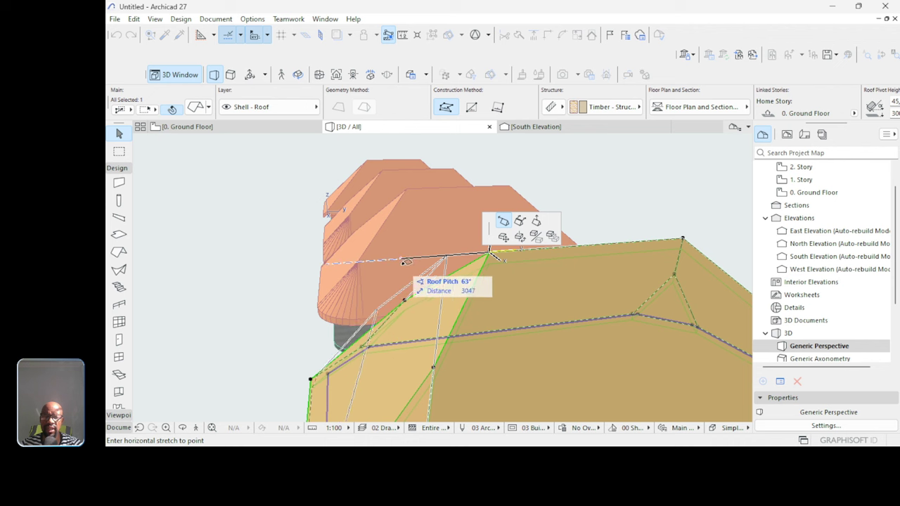
left_click(397, 267)
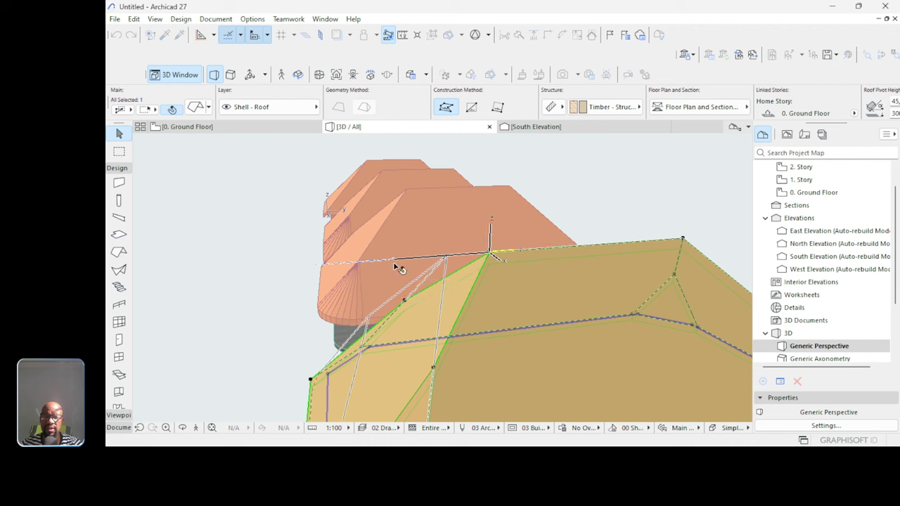
Move another top point of the roof freely to reshape it, then cancel the pending edit.
left_click(682, 241)
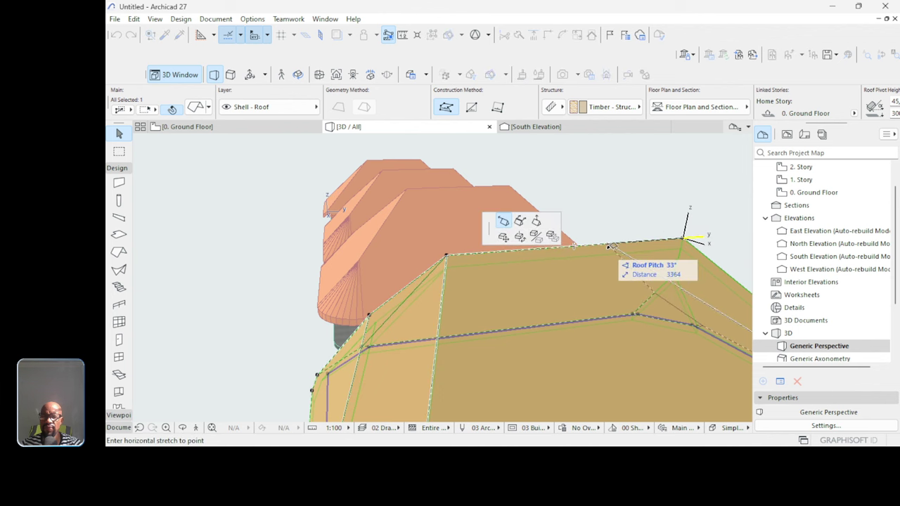
left_click(536, 222)
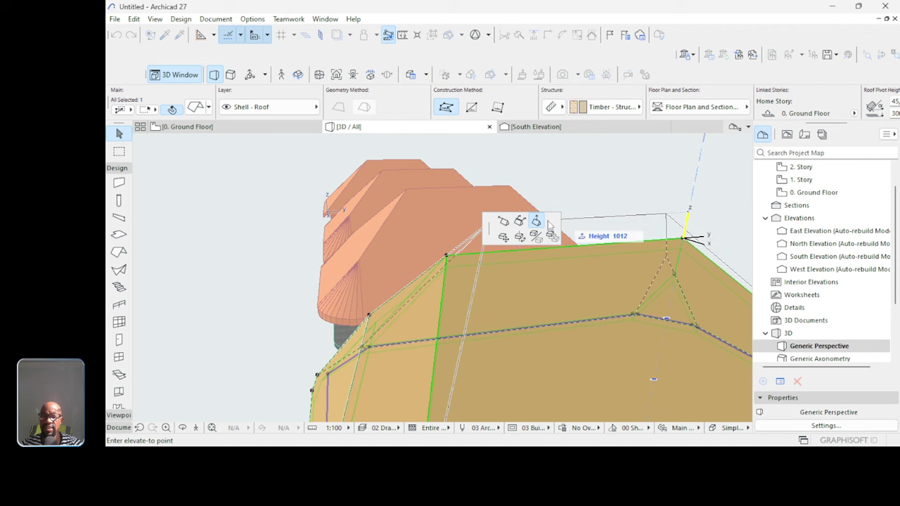
left_click(520, 222)
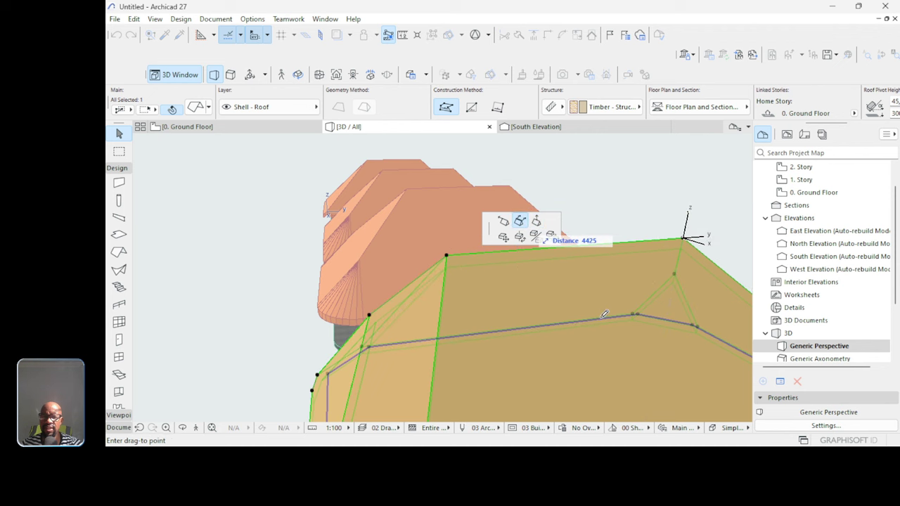
left_click(438, 191)
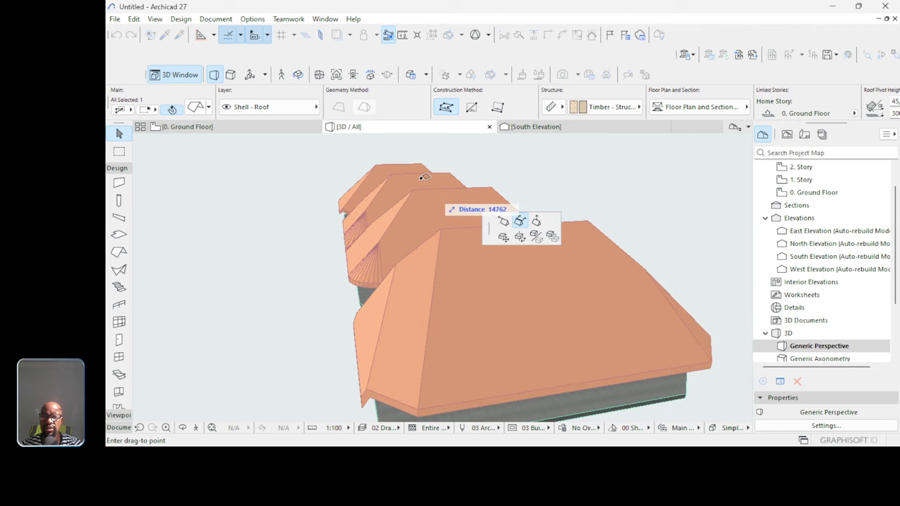
key("Escape")
key("Escape")
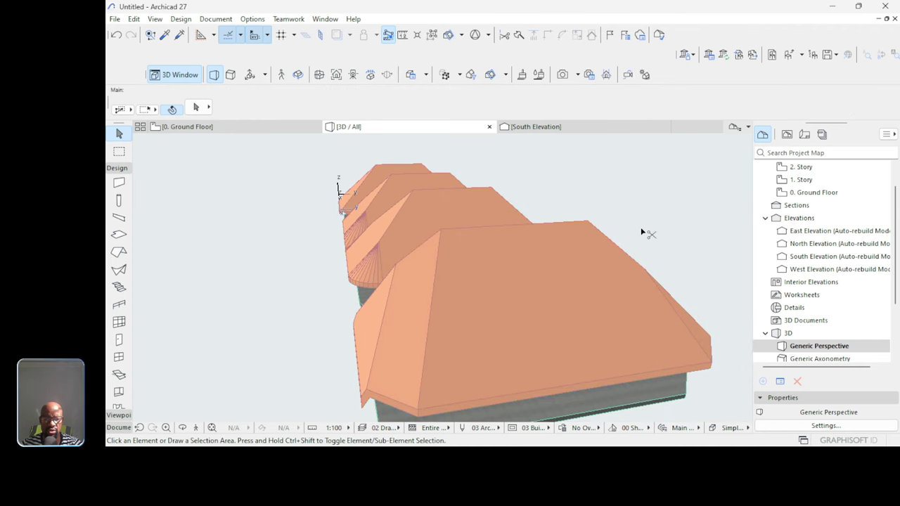
Undo the recent roof changes to compare, then redo to restore the larger reshaped roof.
key("ctrl+z")
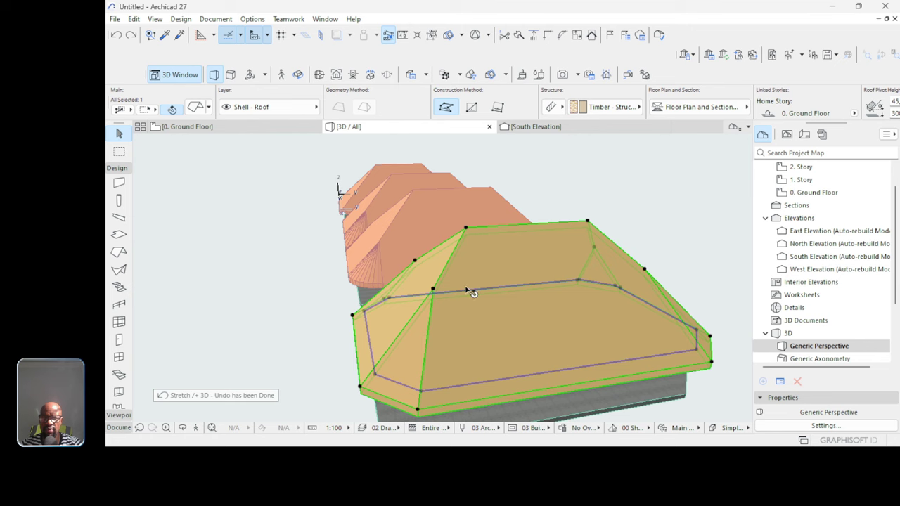
key("ctrl+z")
key("ctrl+z")
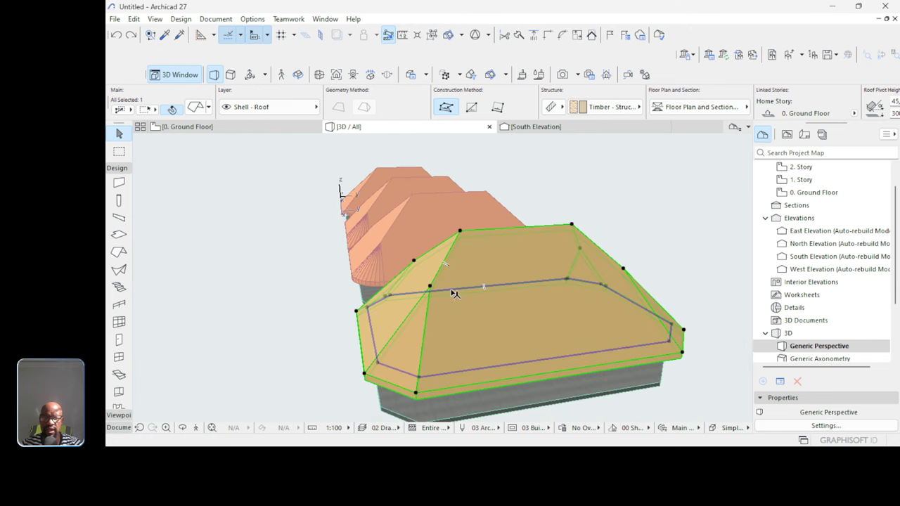
key("ctrl+z")
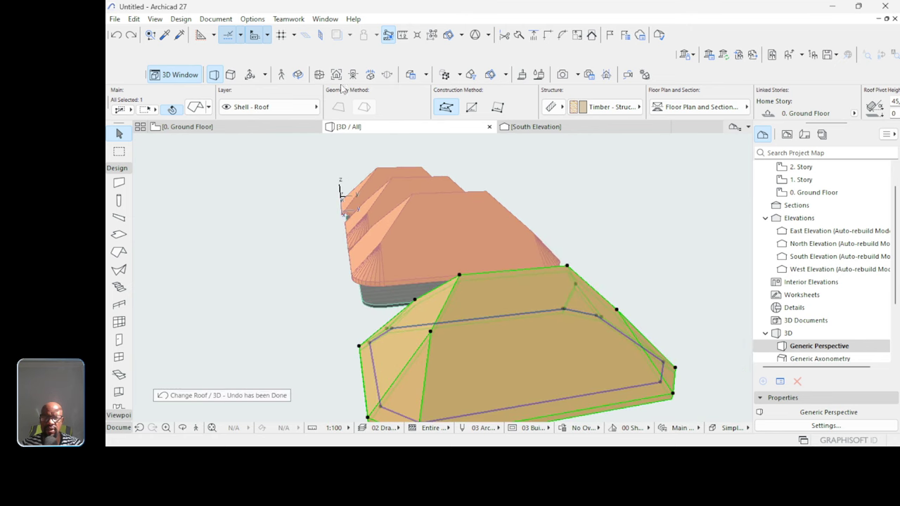
left_click(131, 35)
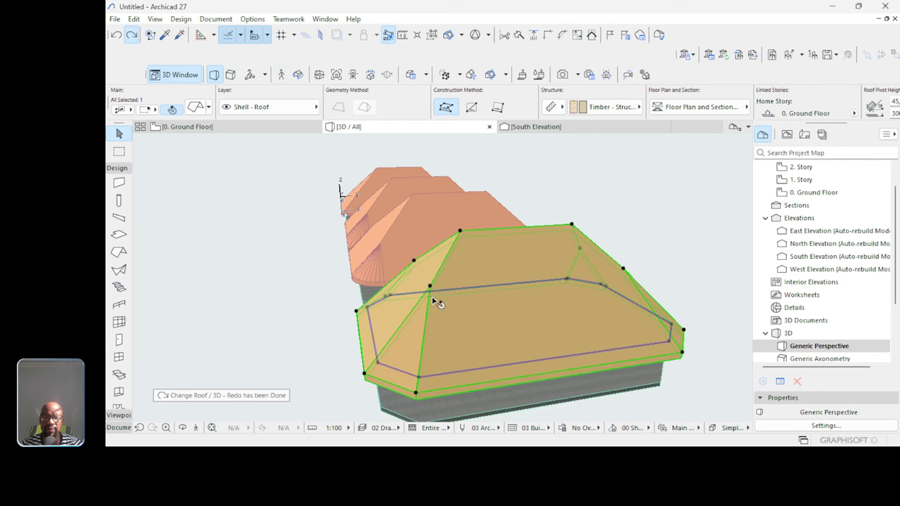
Try moving the roof's edge, cancel it, and orbit down to a low view.
left_click(442, 295)
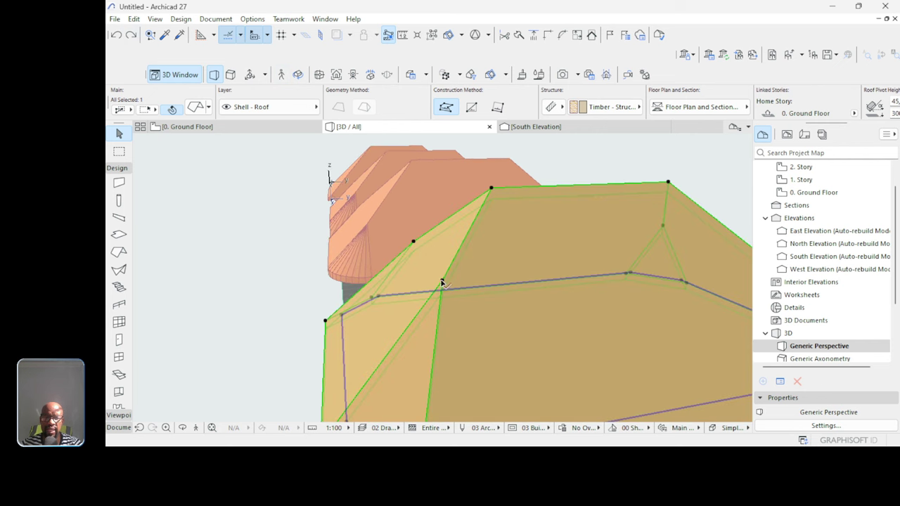
left_click(442, 283)
key("Escape")
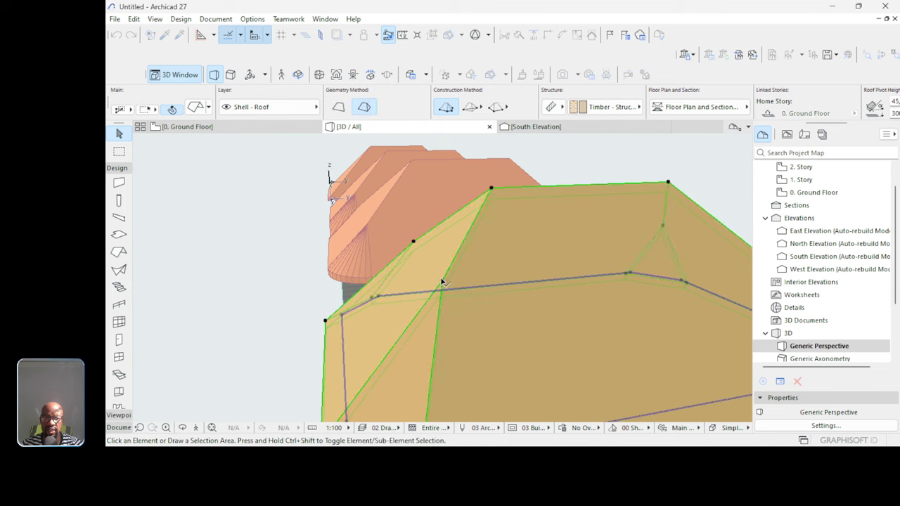
key("Escape")
scroll(407, 285, "down", 8)
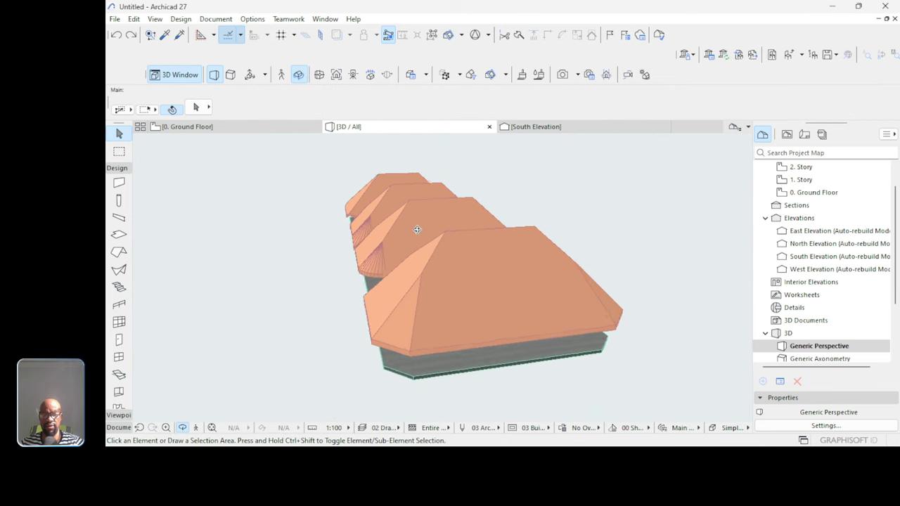
scroll(538, 307, "up", 2)
scroll(572, 316, "down", 2)
middle_click_drag(572, 316, 490, 277, "shift")
scroll(382, 287, "up", 2)
scroll(490, 277, "up", 4)
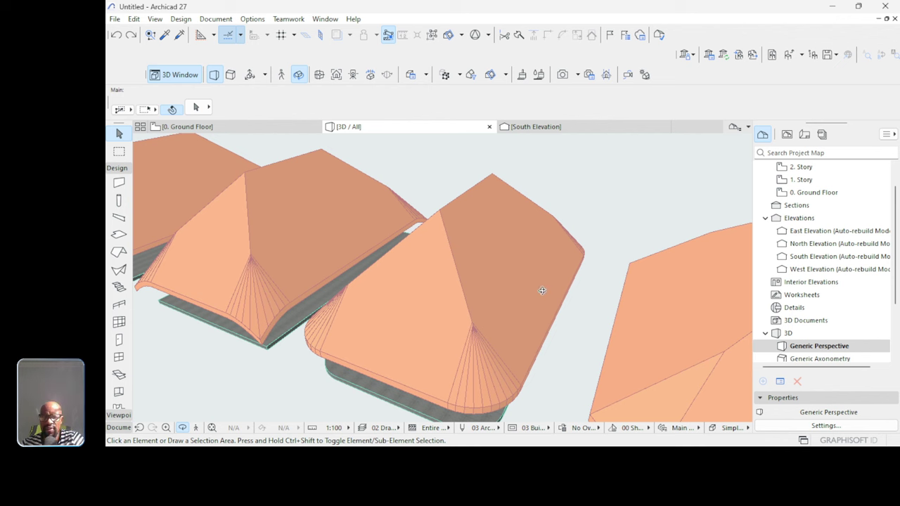
Adjust an edge of the central rounded-corner roof, then bow its right eave into an arc.
left_click(549, 308)
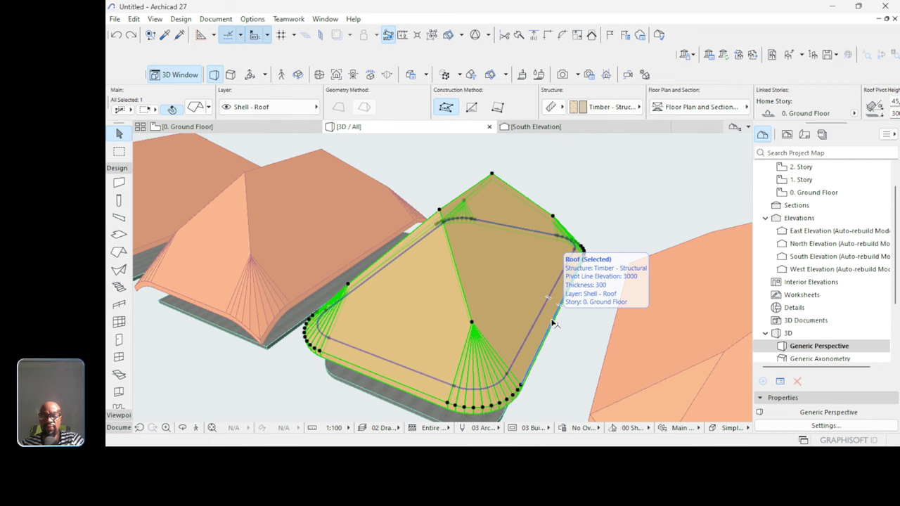
left_click(554, 324)
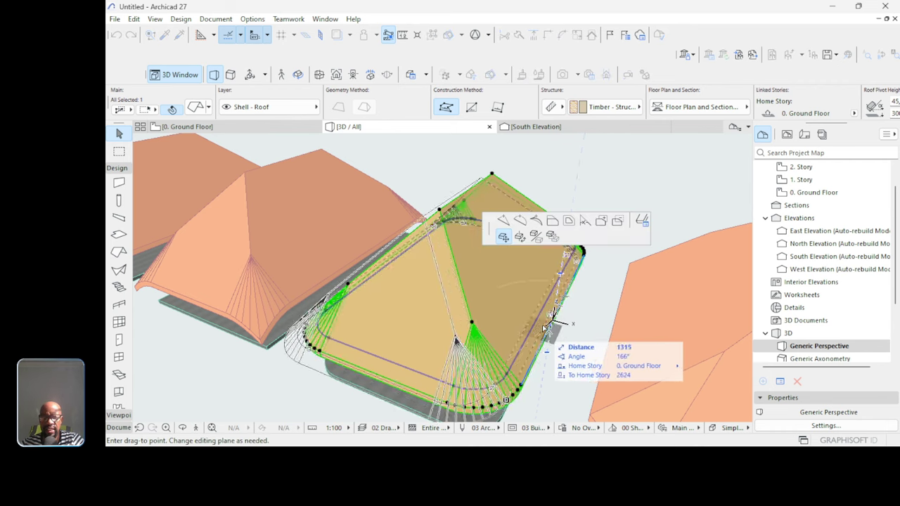
scroll(548, 331, "up", 2)
scroll(548, 331, "up", 2)
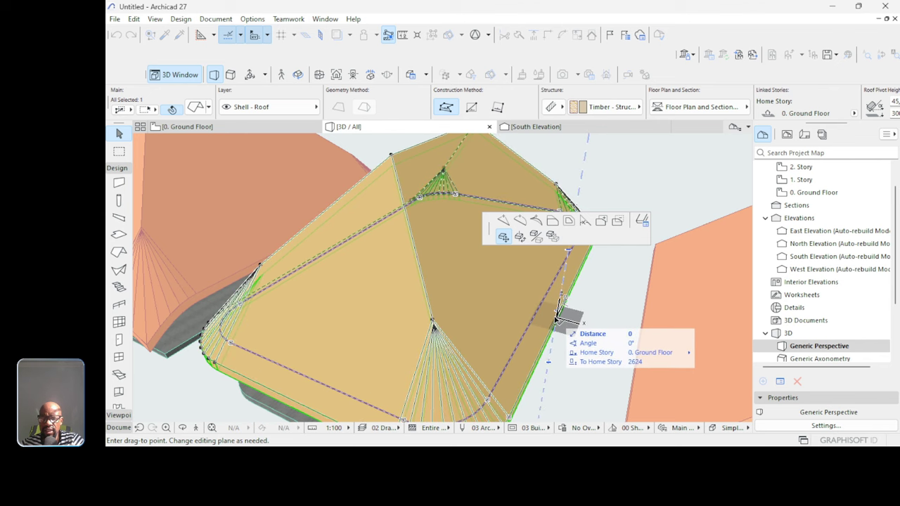
left_click(556, 323)
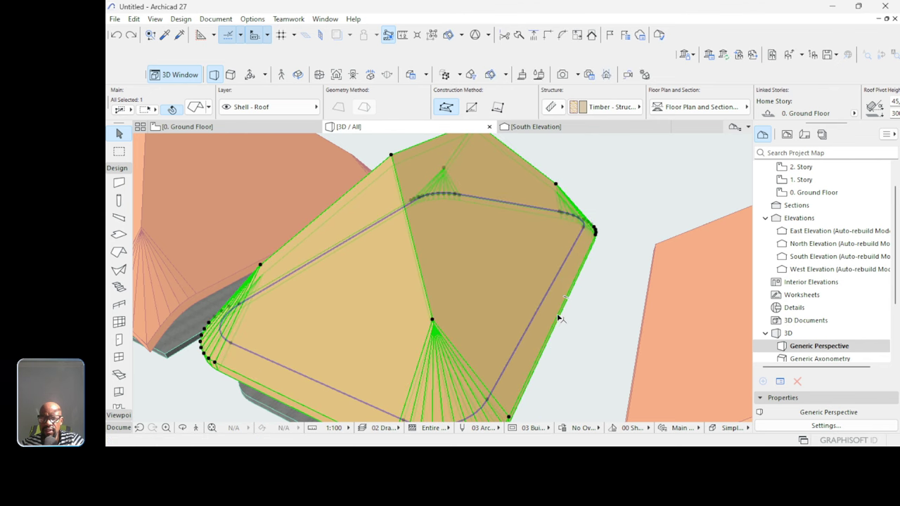
left_click(559, 319)
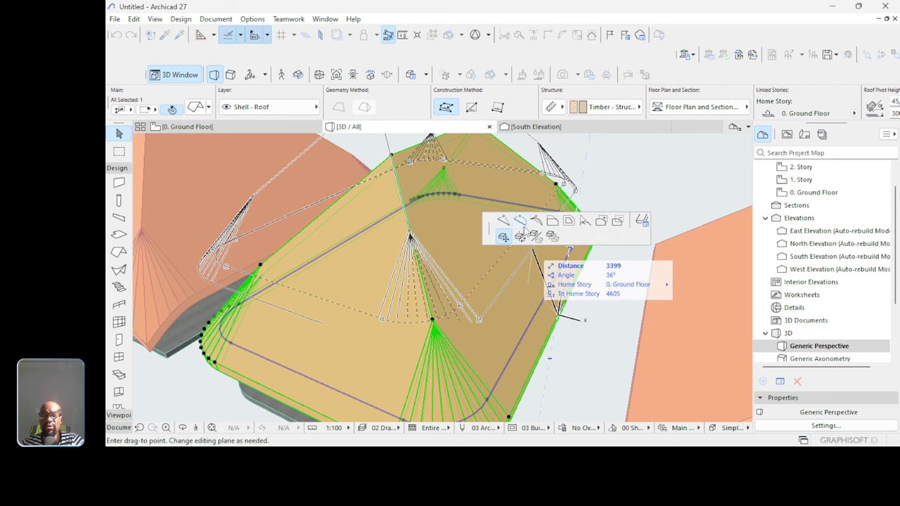
left_click(520, 223)
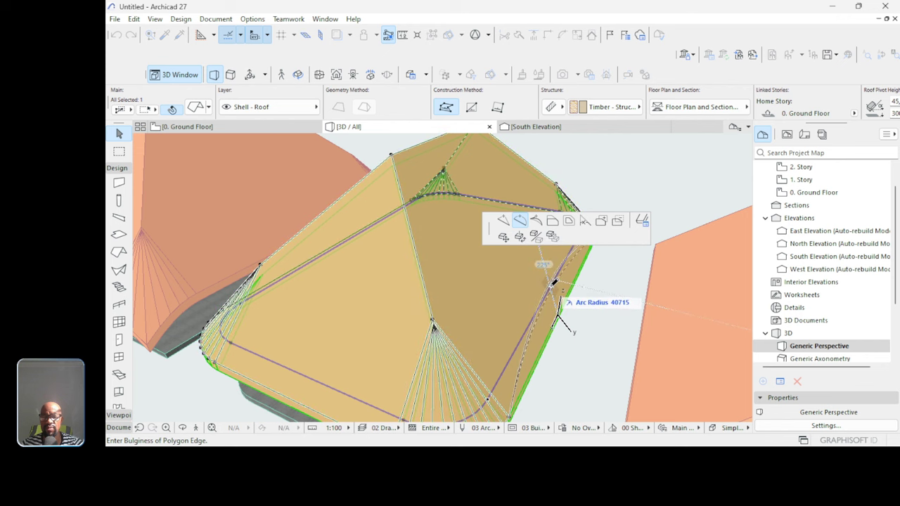
middle_click_drag(555, 285, 598, 297, "shift")
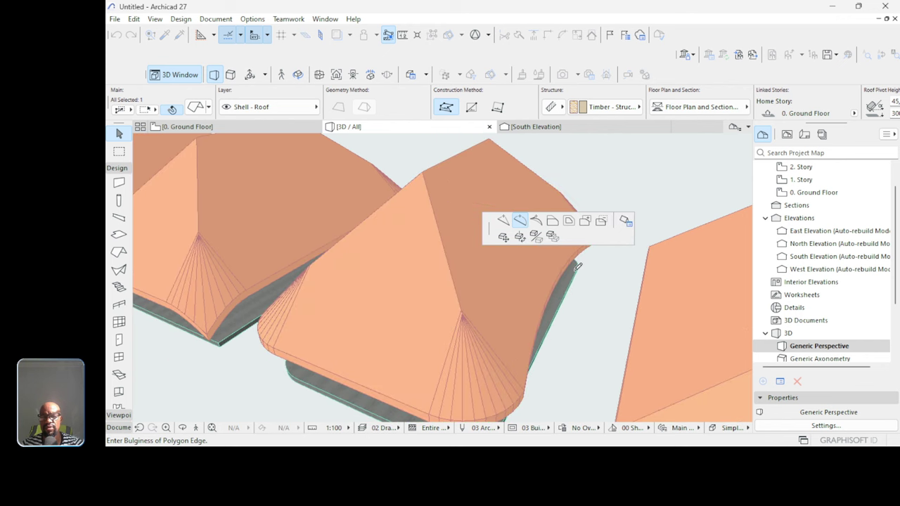
left_click(559, 283)
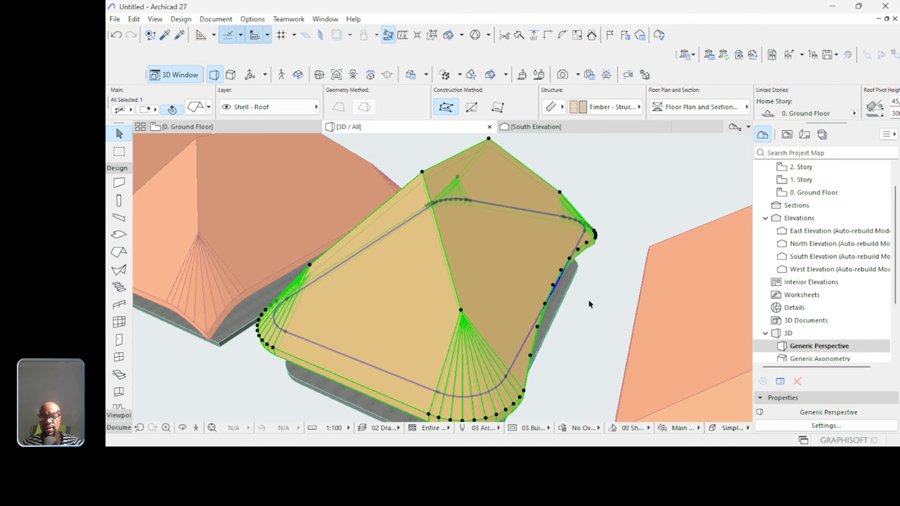
key("Escape")
Bow the front eave of the same rounded-corner roof into a curve.
middle_click_drag(589, 302, 554, 339, "shift")
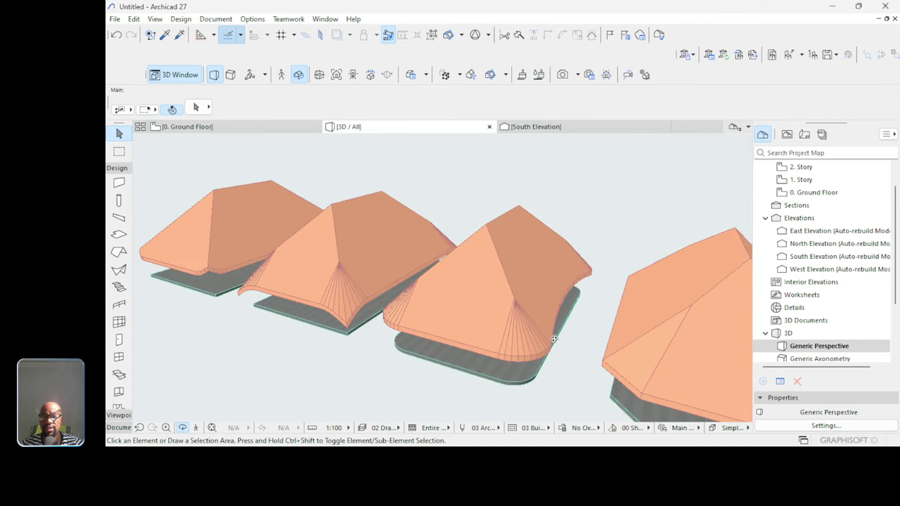
scroll(460, 352, "up", 3)
left_click(452, 338)
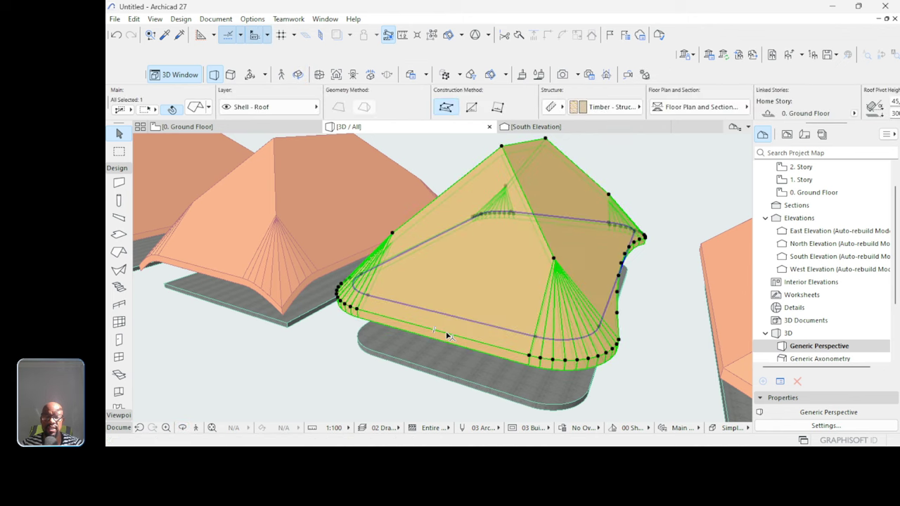
left_click(451, 330)
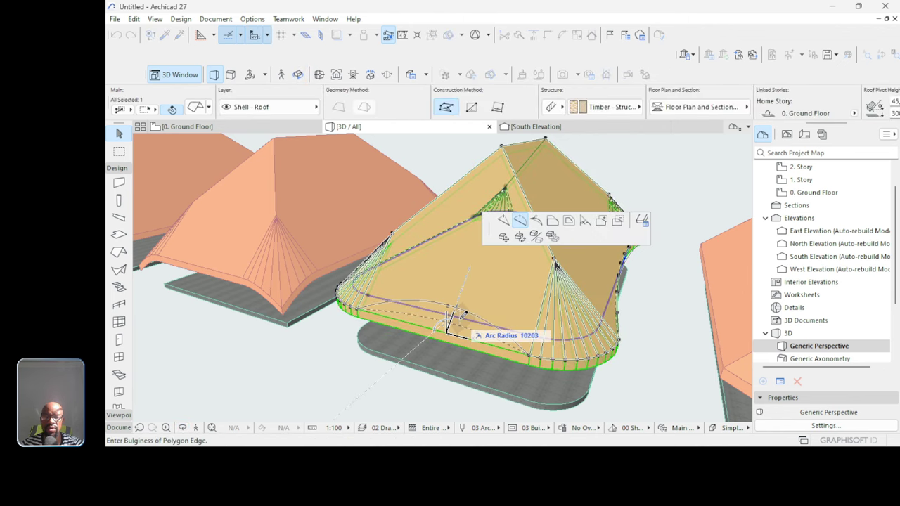
left_click(462, 313)
key("Escape")
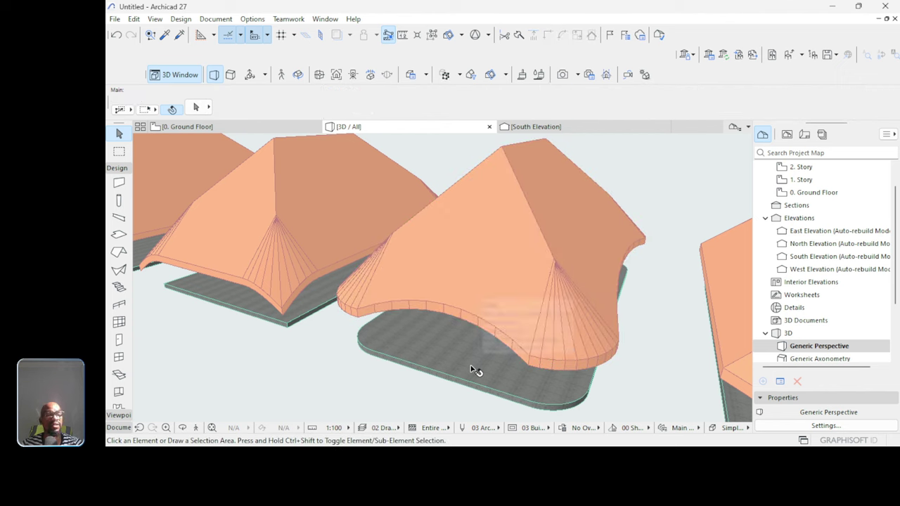
scroll(506, 352, "down", 3)
Orbit and zoom around the four hip roofs to inspect them from several angles.
middle_click_drag(513, 346, 311, 290, "shift")
scroll(311, 290, "down", 5)
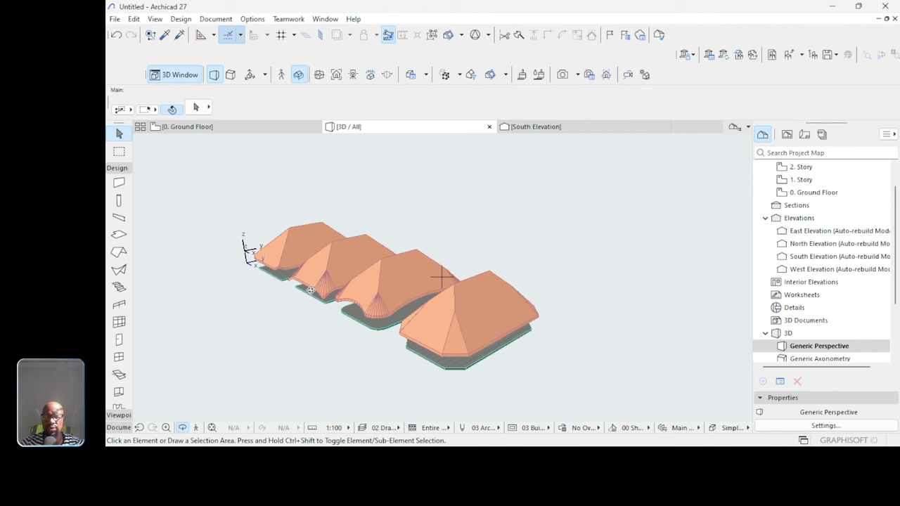
left_click_drag(436, 290, 486, 320)
scroll(435, 281, "up", 3)
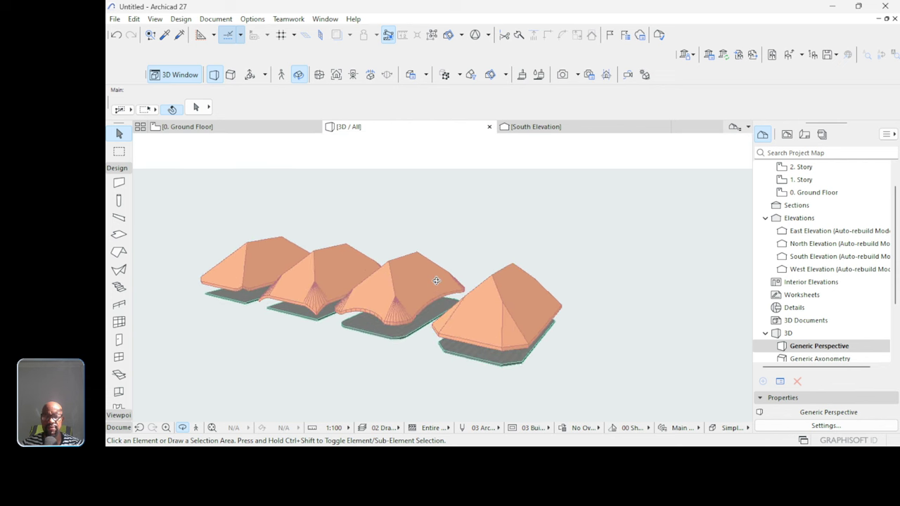
middle_click_drag(498, 340, 500, 339, "shift")
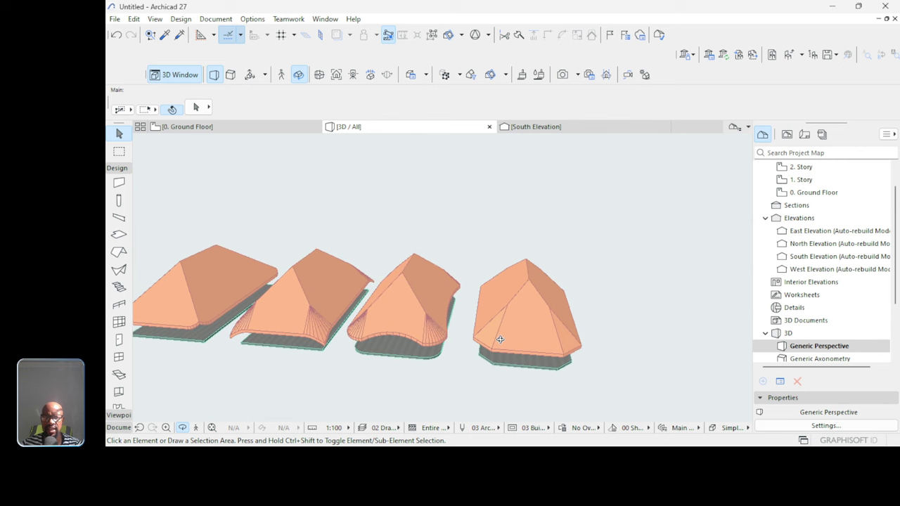
scroll(383, 306, "up", 5)
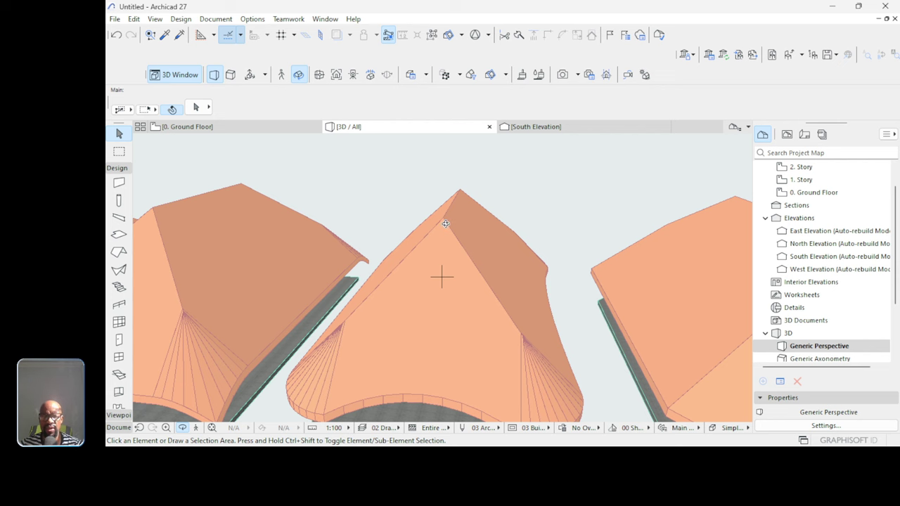
scroll(445, 224, "down", 5)
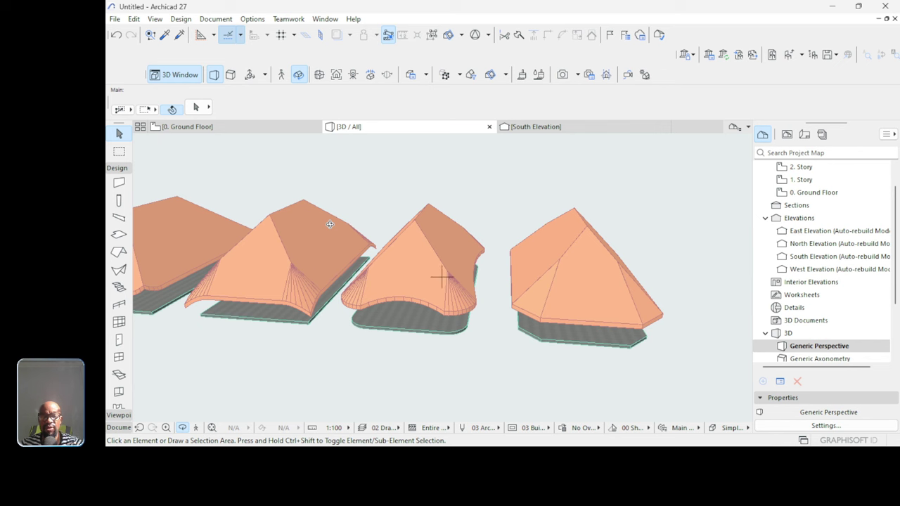
middle_click_drag(330, 223, 413, 273, "shift")
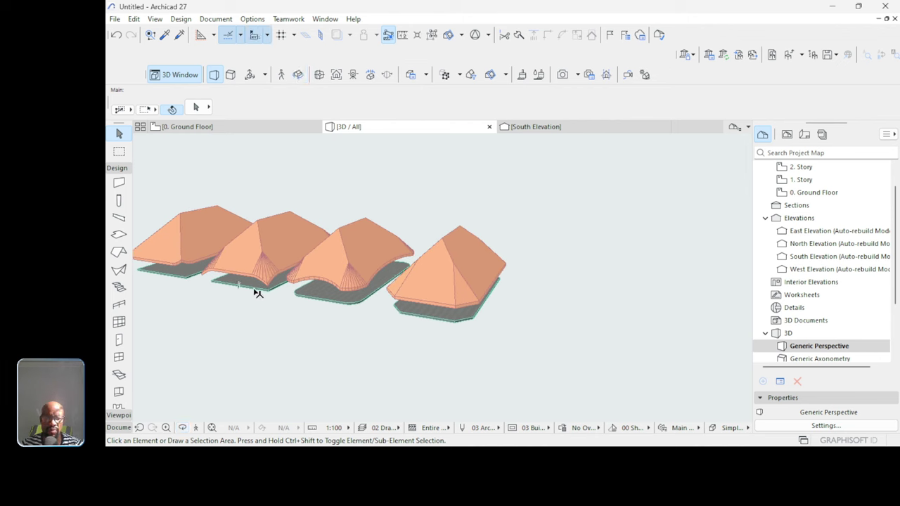
scroll(512, 353, "down", 3)
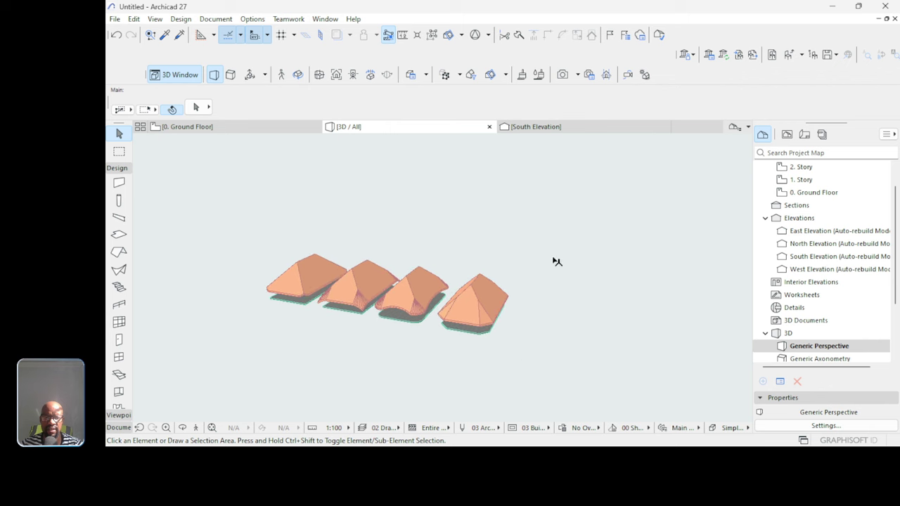
Marquee-select the three right-hand roofs together with their slabs.
left_click_drag(603, 190, 361, 348)
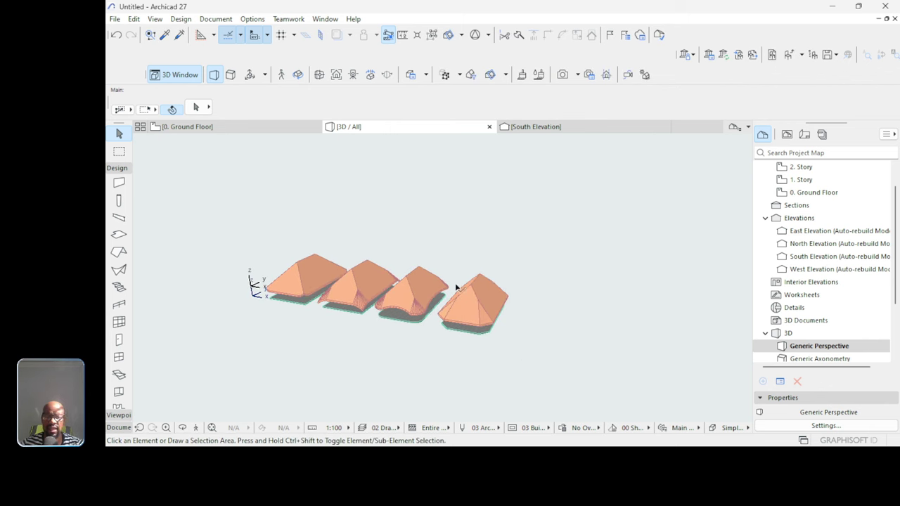
left_click_drag(543, 241, 370, 346)
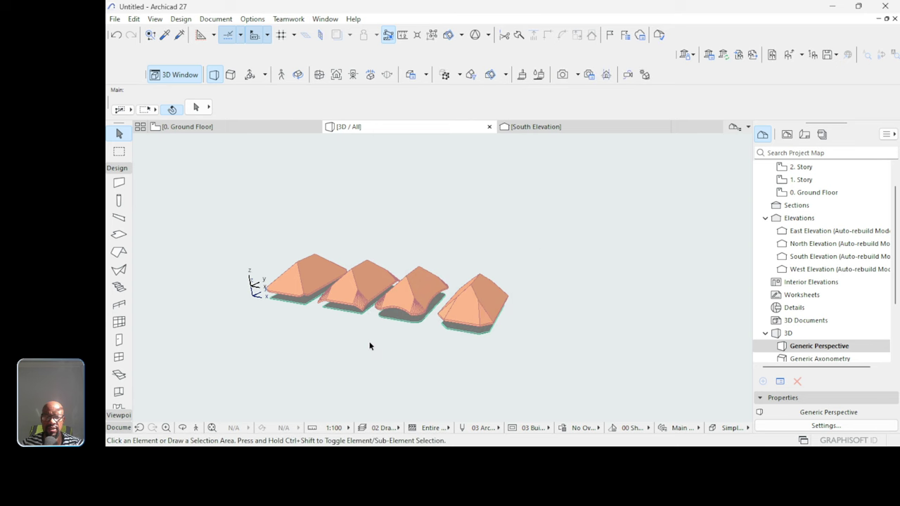
left_click_drag(639, 200, 351, 362)
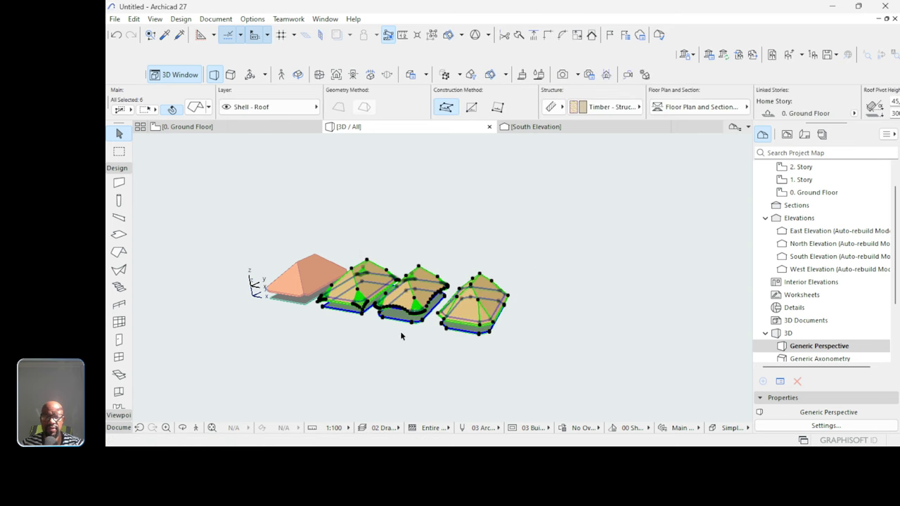
Delete the three selected roofs and slabs, then the remaining pyramid roof.
key("Delete")
scroll(300, 282, "up", 3)
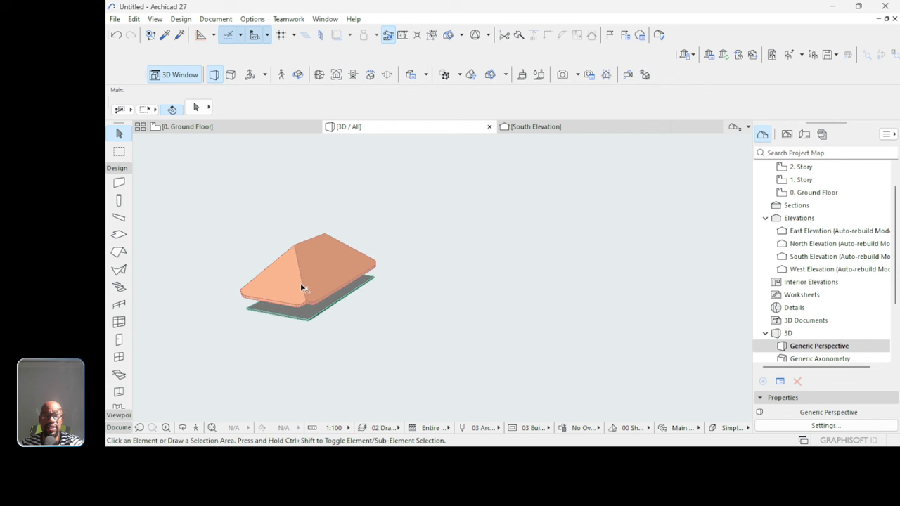
left_click(298, 268)
key("Delete")
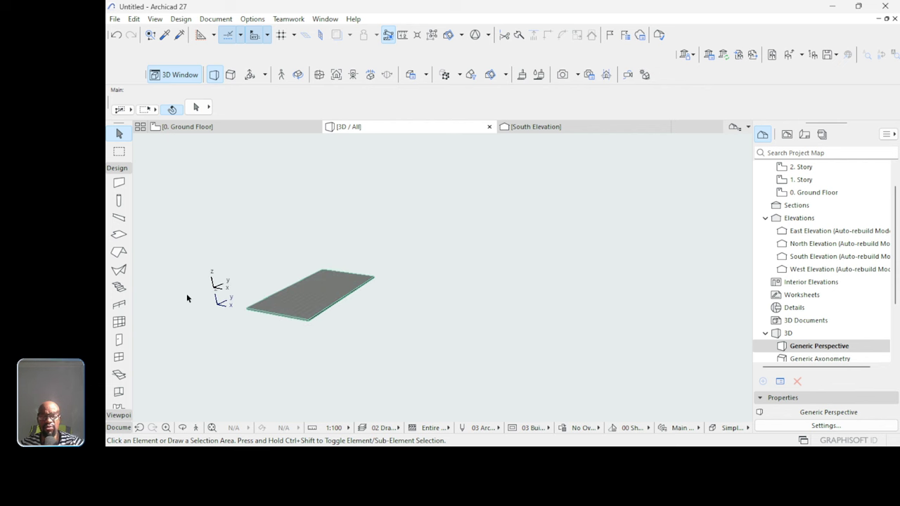
Place an identical copy of the remaining slab to its right.
scroll(186, 291, "up", 2)
scroll(186, 291, "up", 2)
middle_click_drag(186, 291, 414, 322, "shift")
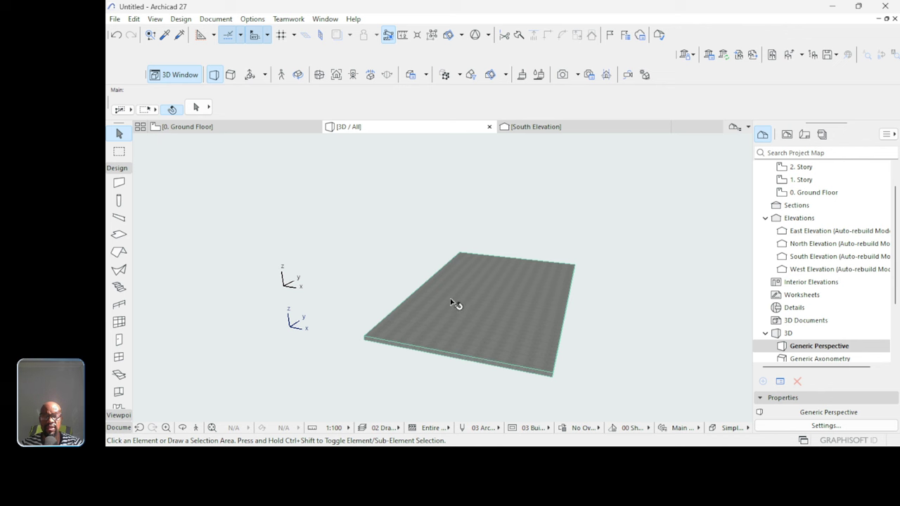
mouse_move(456, 303)
scroll(457, 303, "down", 2)
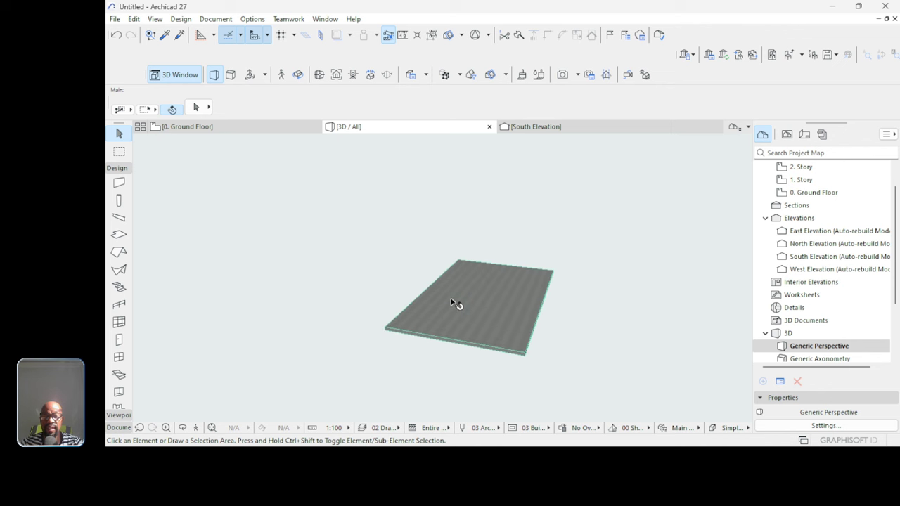
left_click(393, 328)
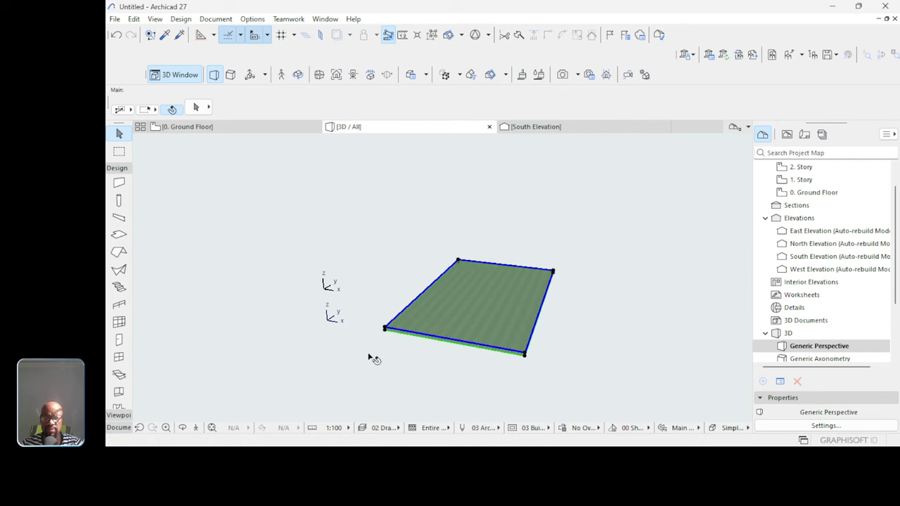
left_click(385, 329)
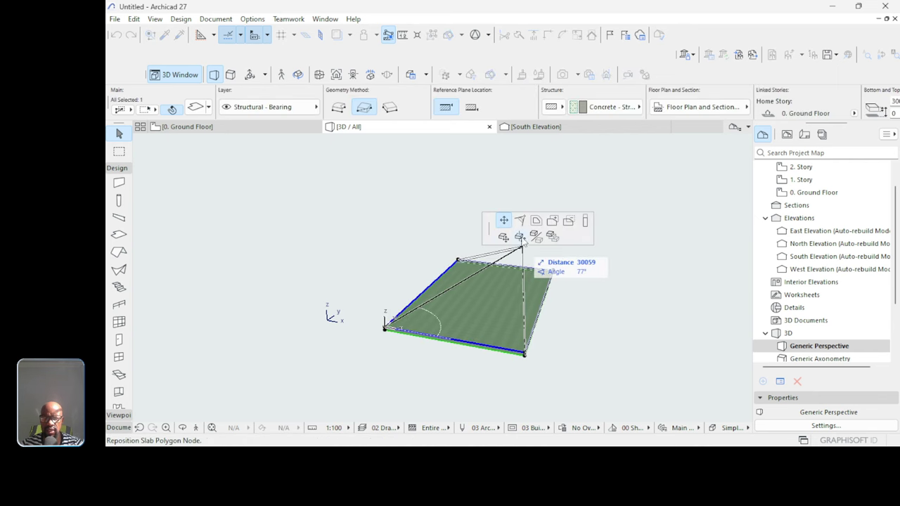
left_click(503, 238)
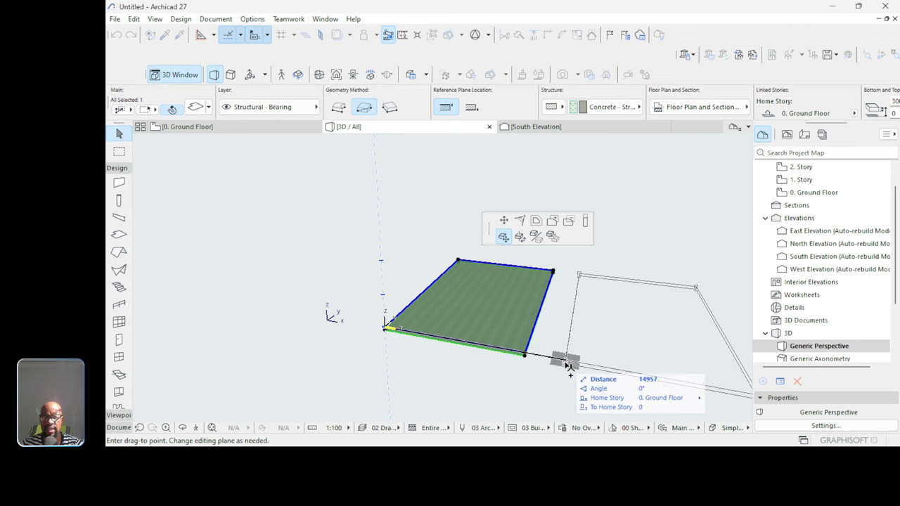
left_click(596, 367)
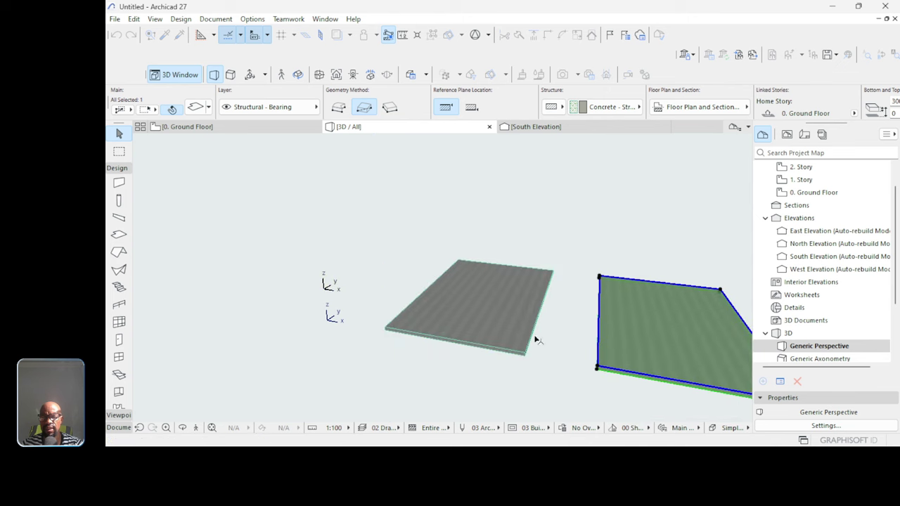
middle_click_drag(456, 283, 556, 358, "shift")
left_click(514, 227)
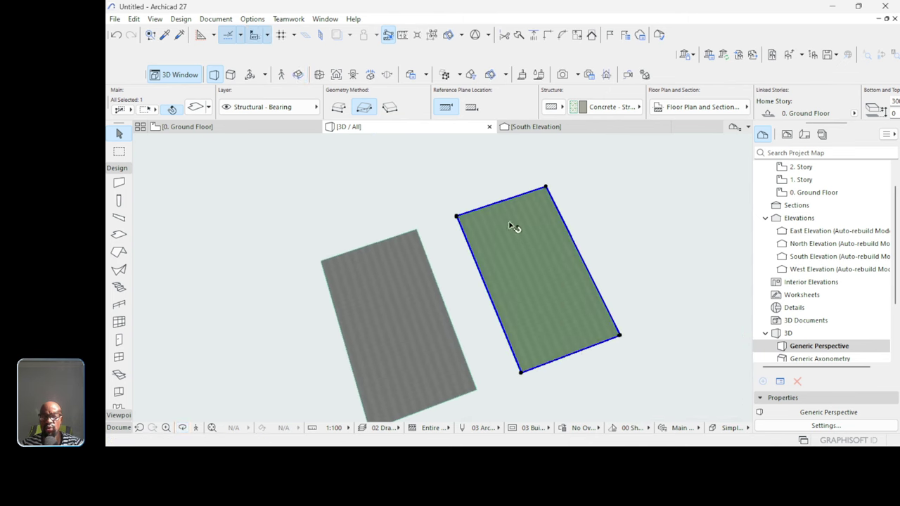
left_click(516, 196)
left_click(519, 220)
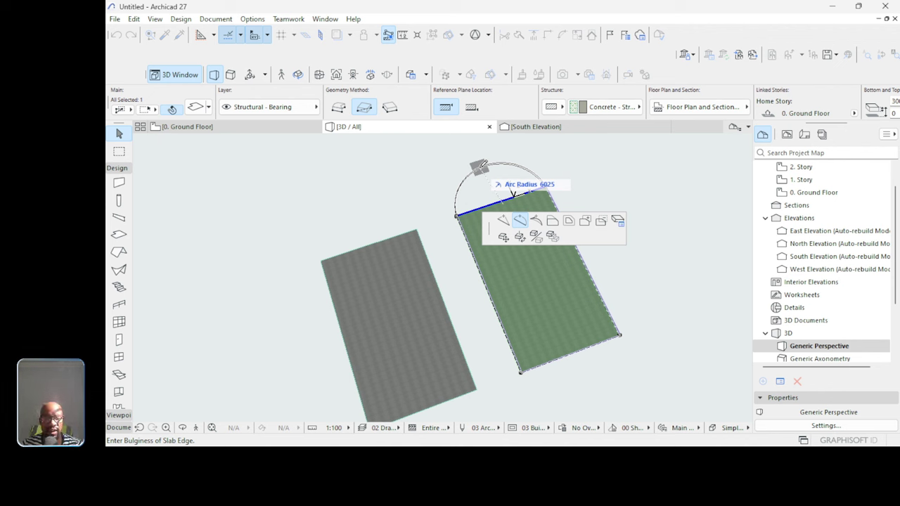
left_click(478, 167)
left_click(590, 347)
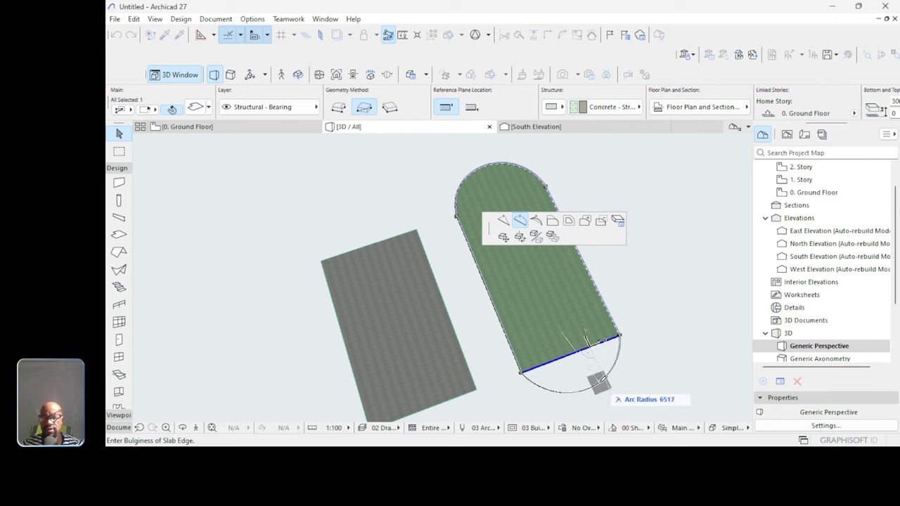
key("Escape")
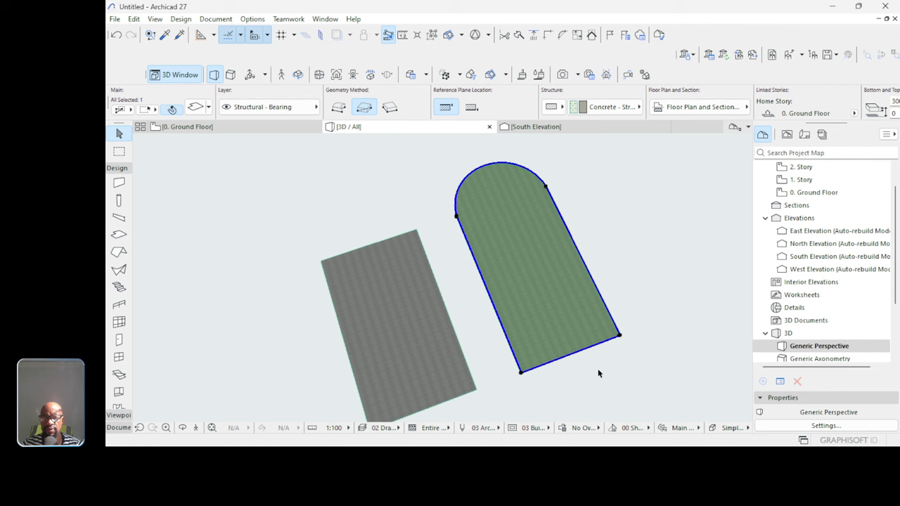
key("ctrl+z")
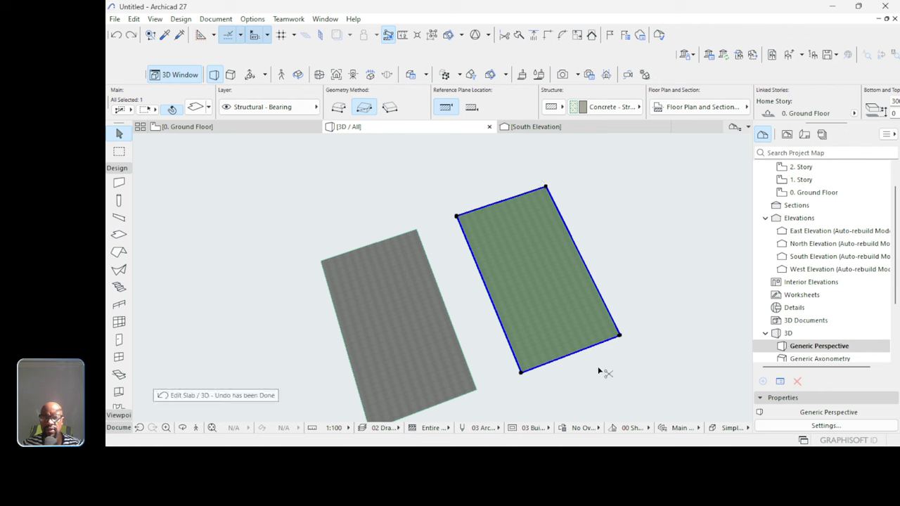
Chamfer all four corners of the right-hand slab by 3500, then switch to the Roof tool.
left_click(620, 338)
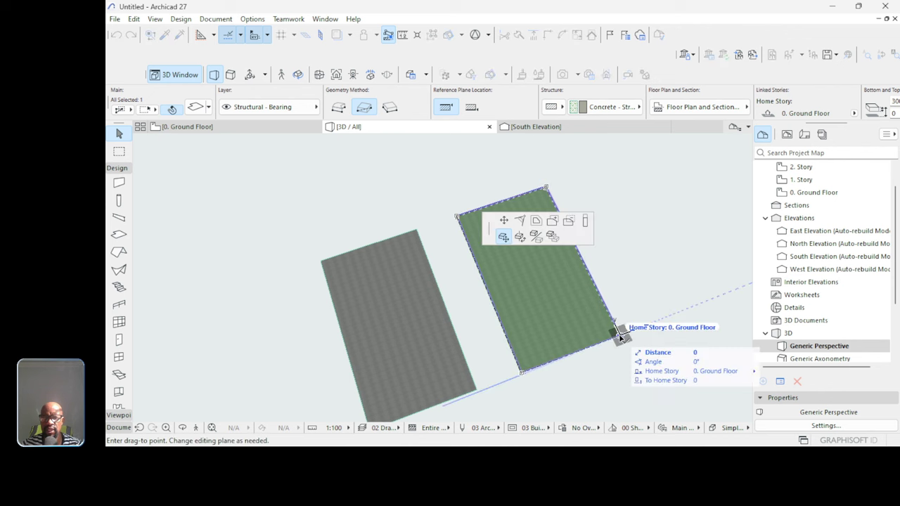
left_click(520, 221)
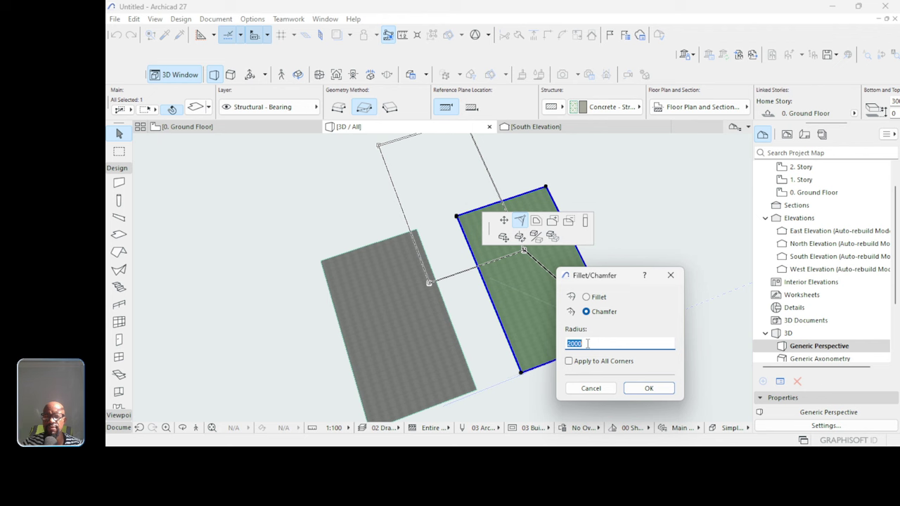
type("350")
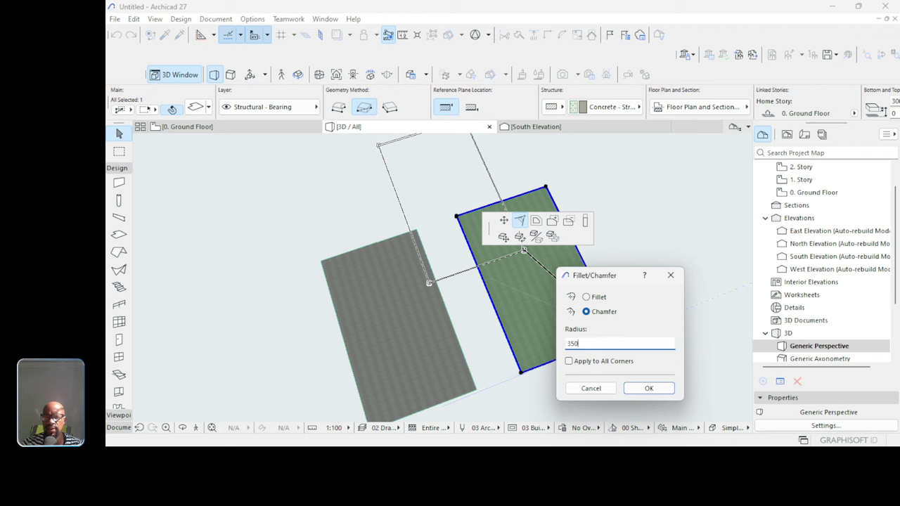
type("0")
left_click(624, 363)
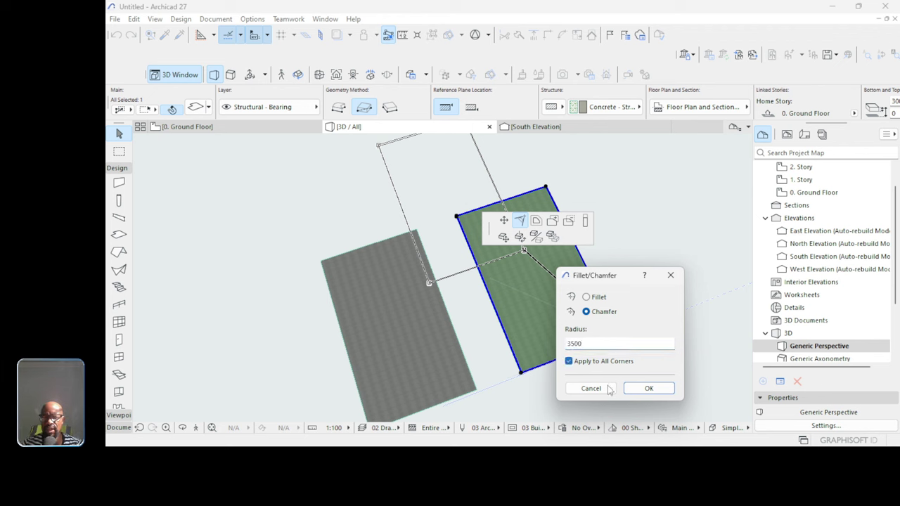
left_click(645, 392)
left_click(654, 358)
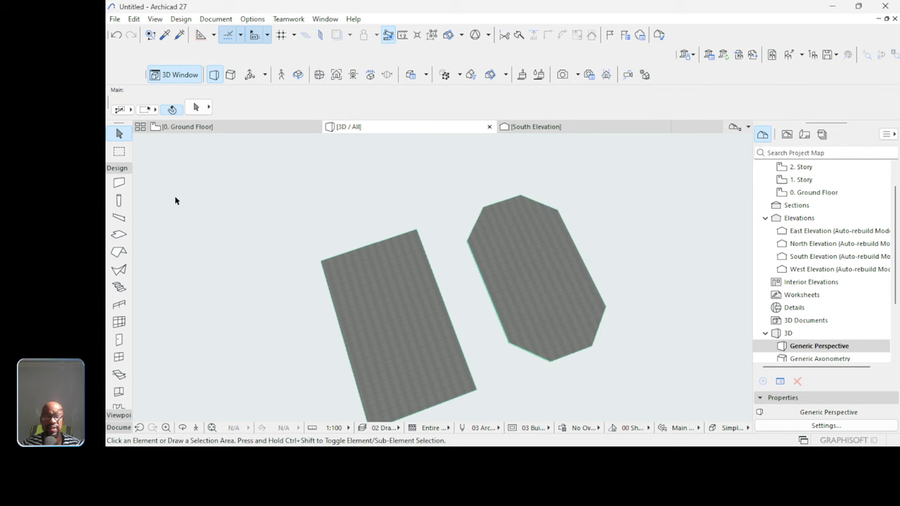
key("s")
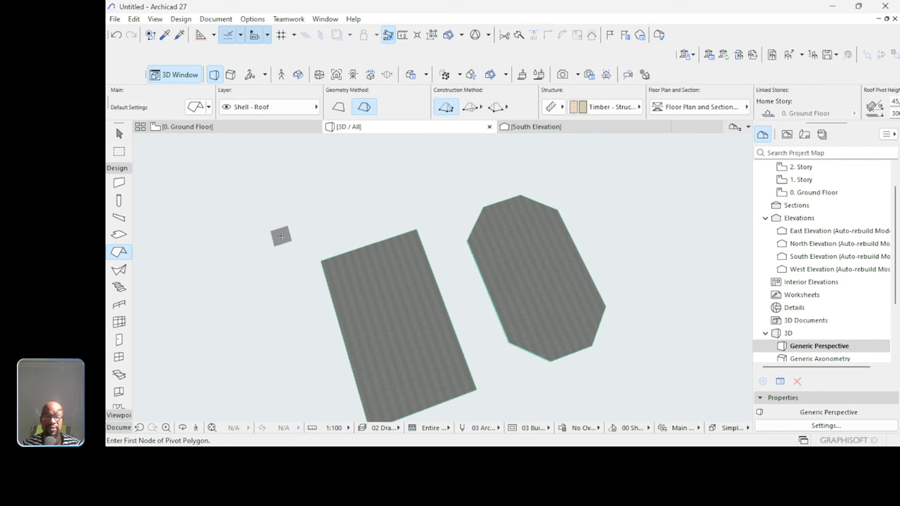
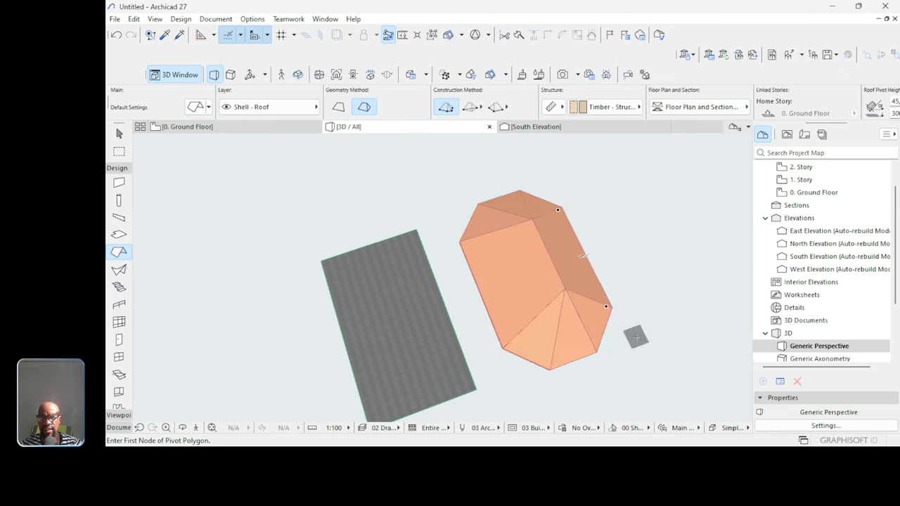
Zoom in to inspect the finished hip roof, then undo it to expose the grey slab.
scroll(580, 271, "up", 3)
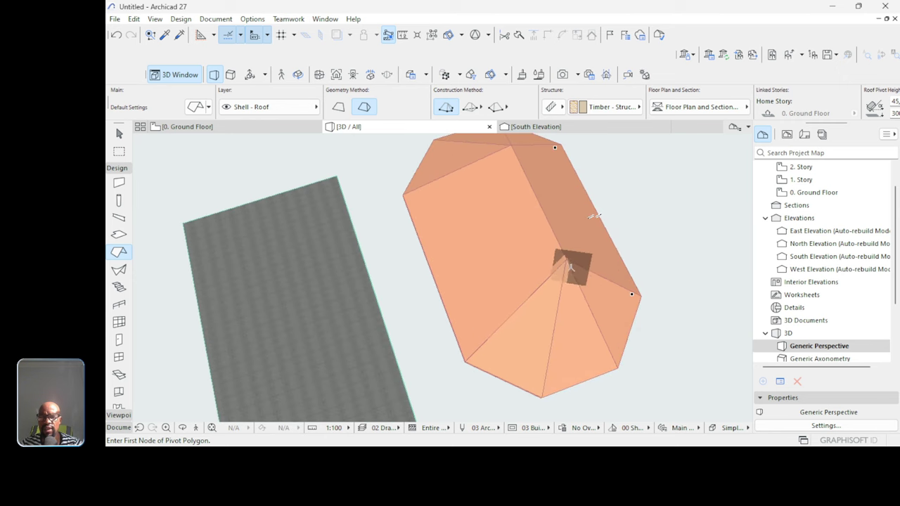
scroll(632, 295, "up", 1)
scroll(566, 260, "up", 3)
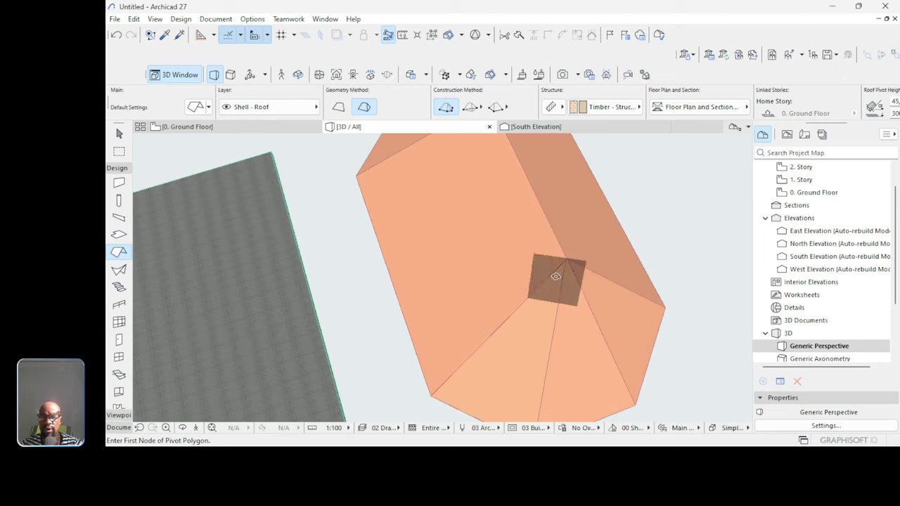
scroll(568, 254, "up", 3)
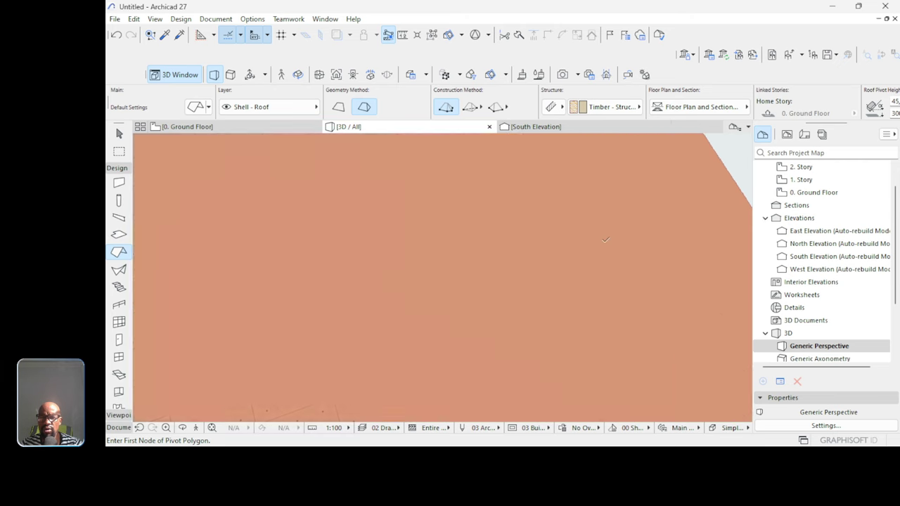
scroll(486, 283, "down", 2)
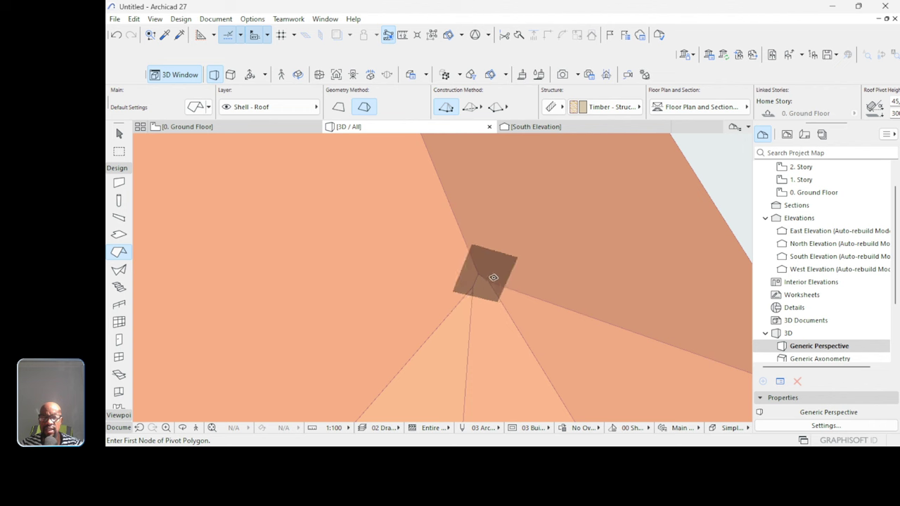
scroll(544, 246, "down", 1)
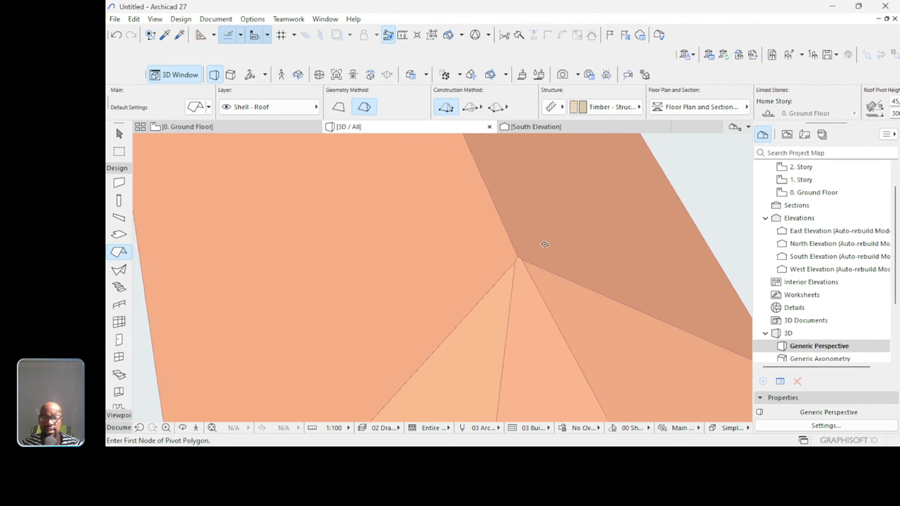
key("ctrl+z")
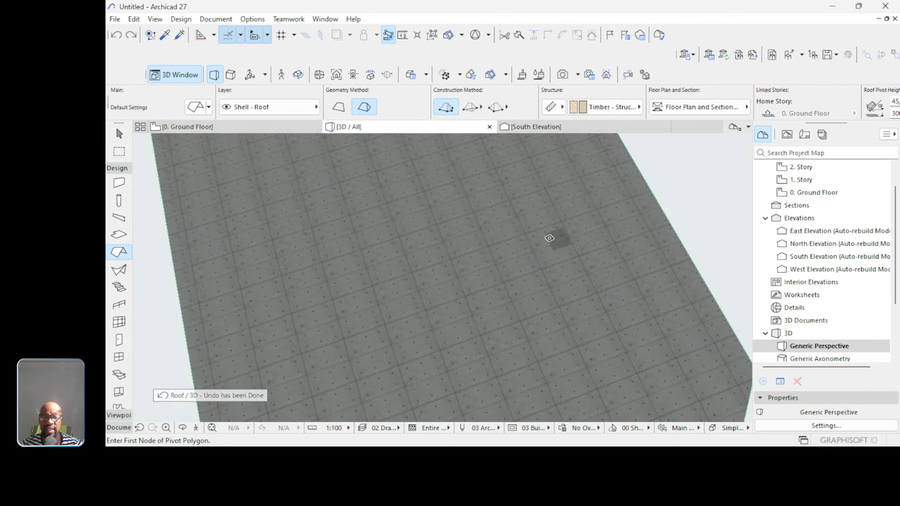
Undo the previous slab edit and chamfer every slab corner at 3700.
key("ctrl+z")
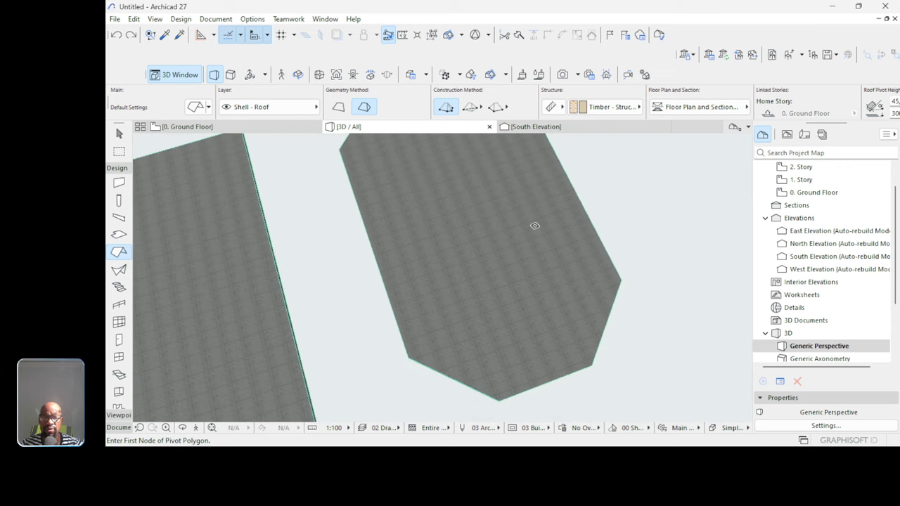
left_click(630, 257)
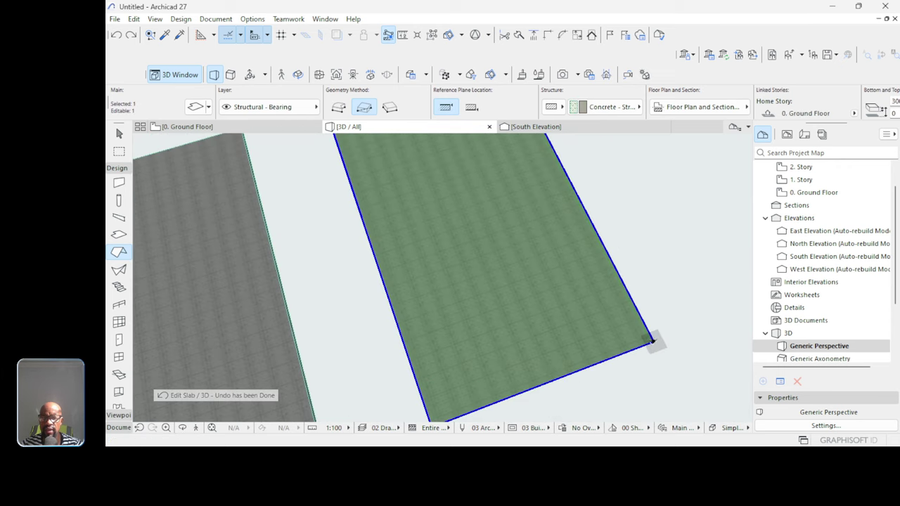
left_click(654, 337)
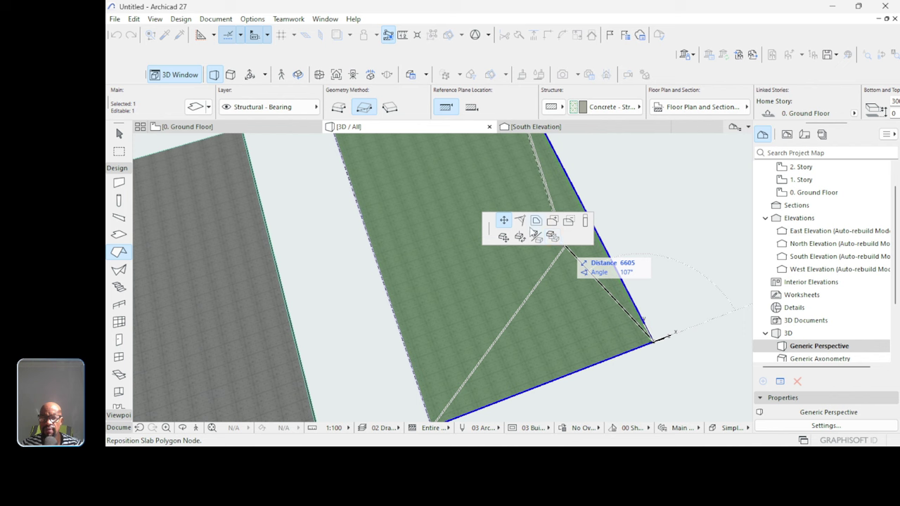
left_click(520, 221)
left_click(615, 349)
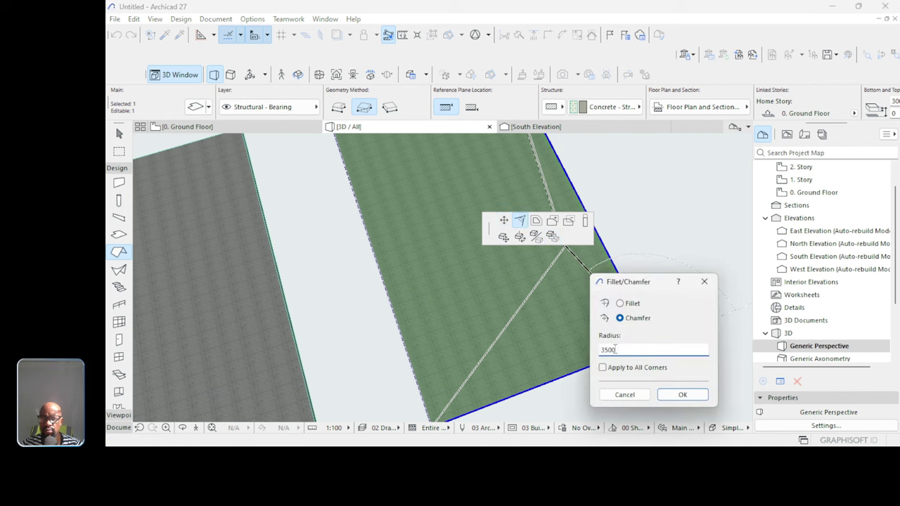
type("3700")
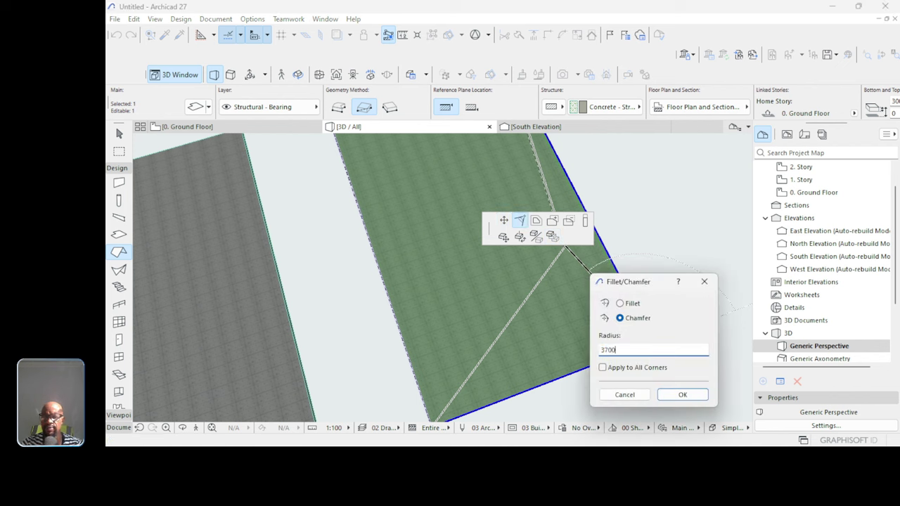
left_click(602, 367)
left_click(682, 394)
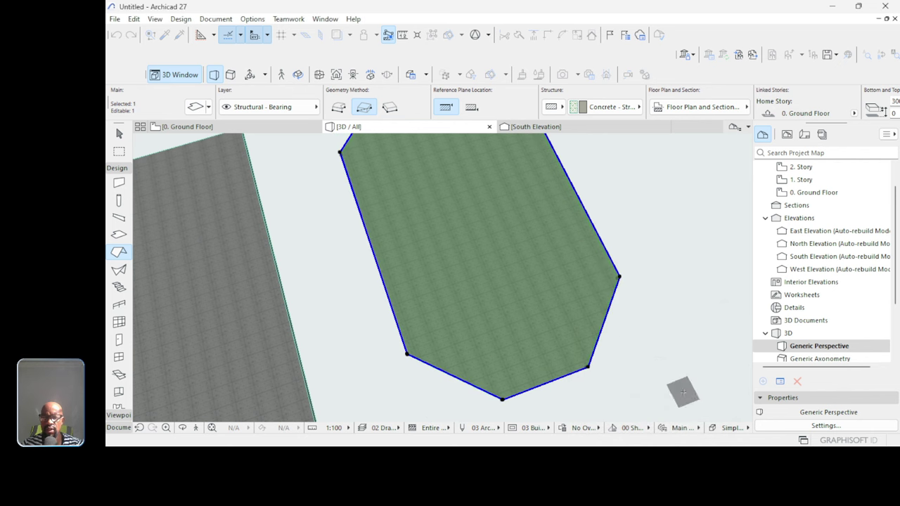
key("Escape")
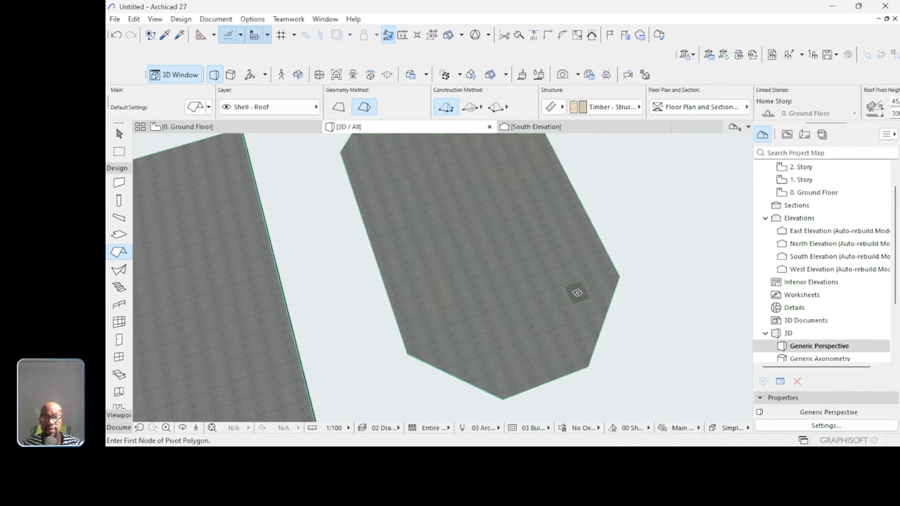
Try a magic-wand hip roof over the 3700-chamfered slab, then cancel it and undo the chamfer.
key("r")
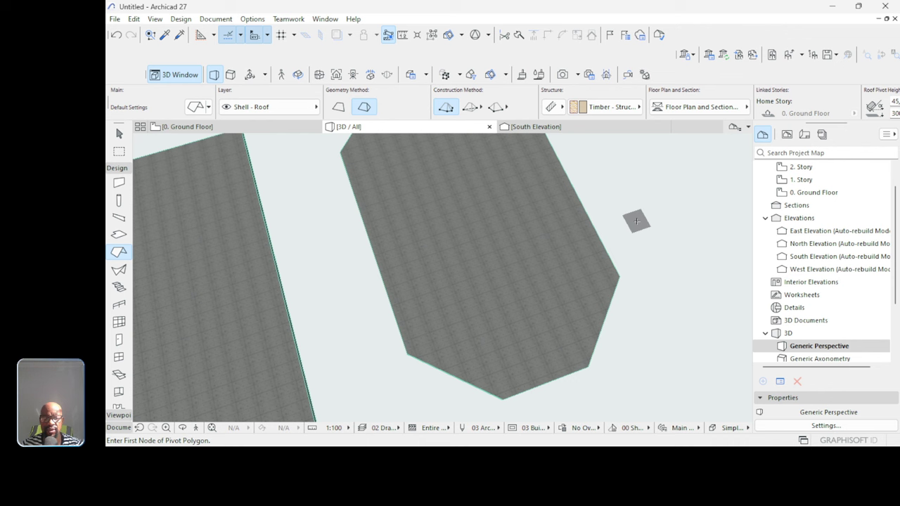
left_click(613, 262)
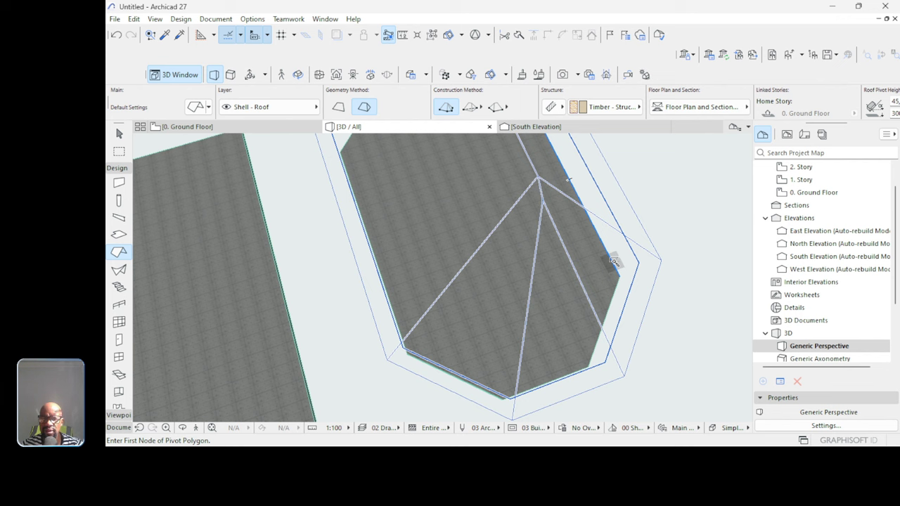
key("Escape")
key("ctrl+z")
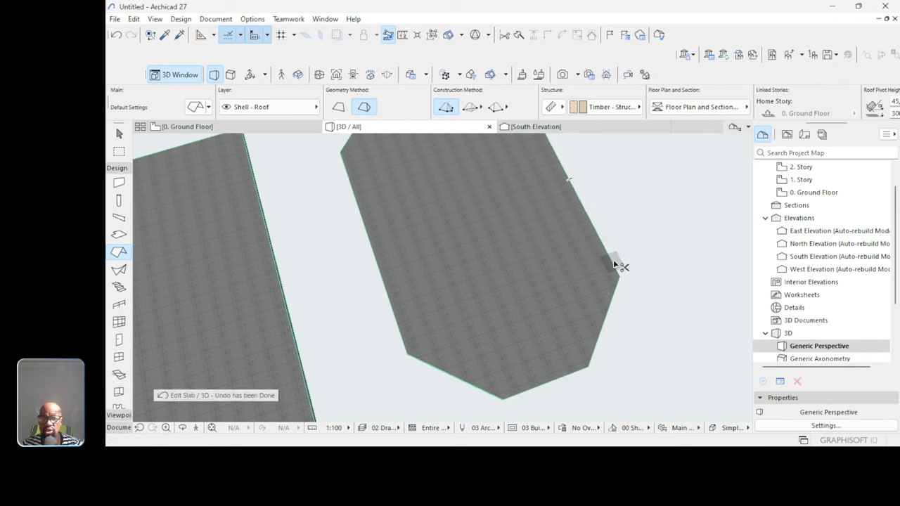
Chamfer every slab corner at 3550 instead.
left_click(653, 342)
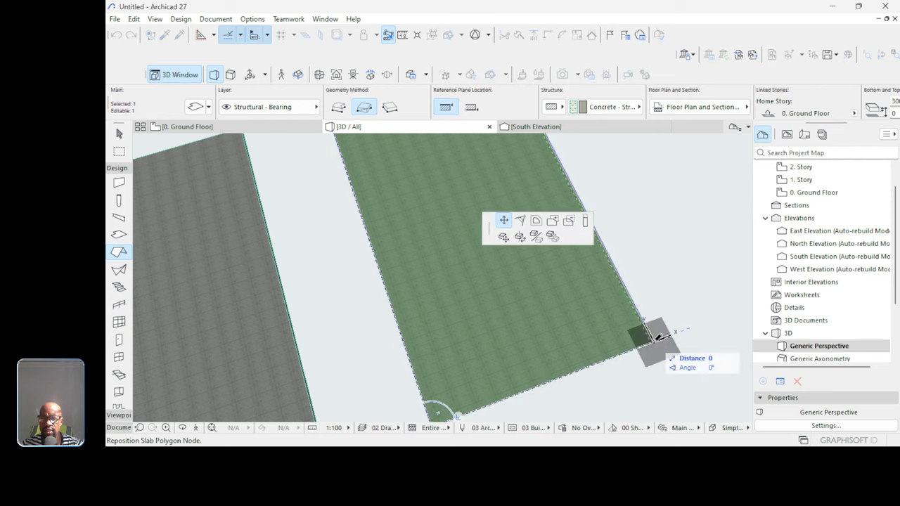
left_click(520, 220)
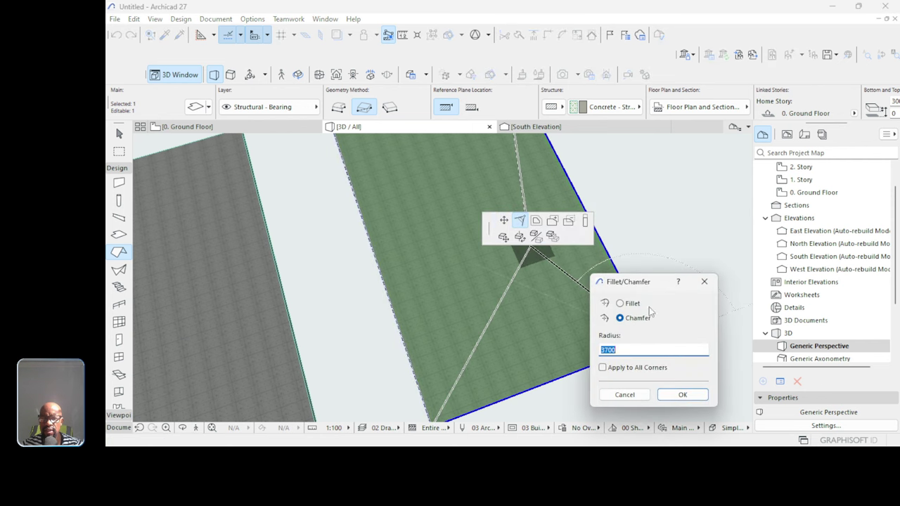
type("35")
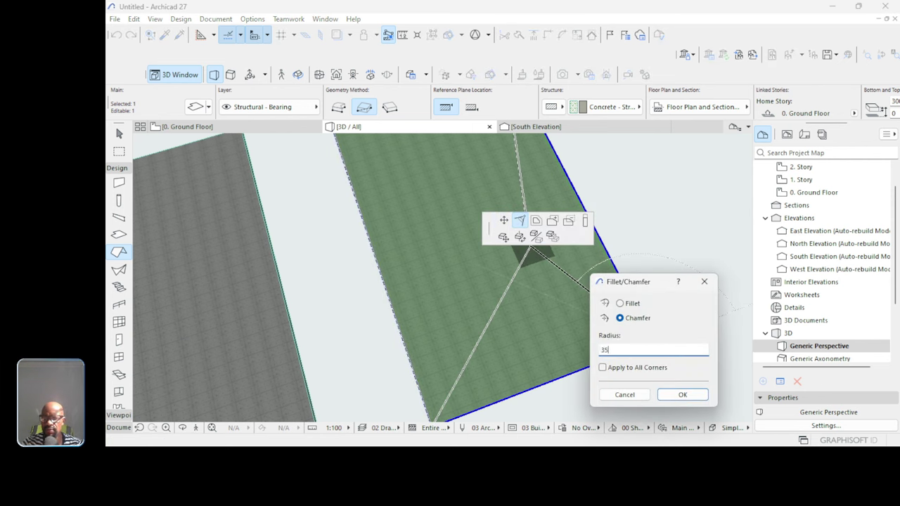
type("50")
left_click(650, 367)
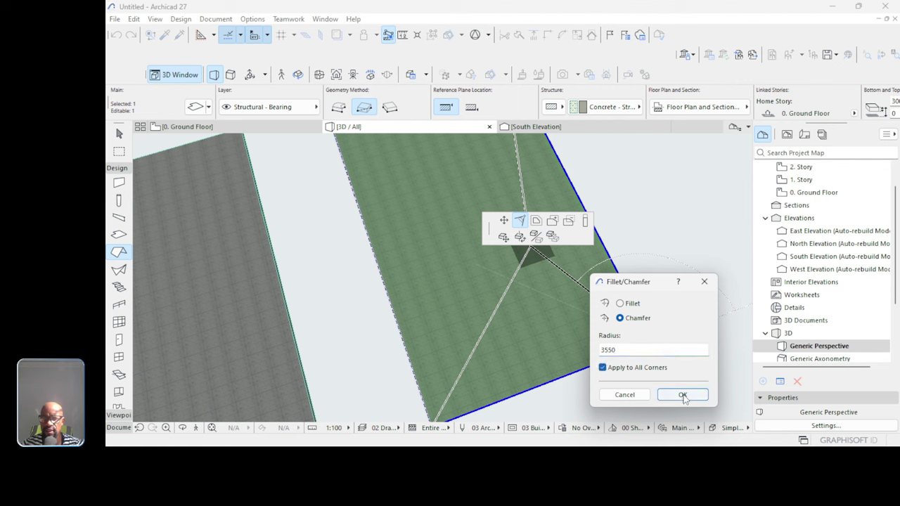
left_click(682, 394)
key("Escape")
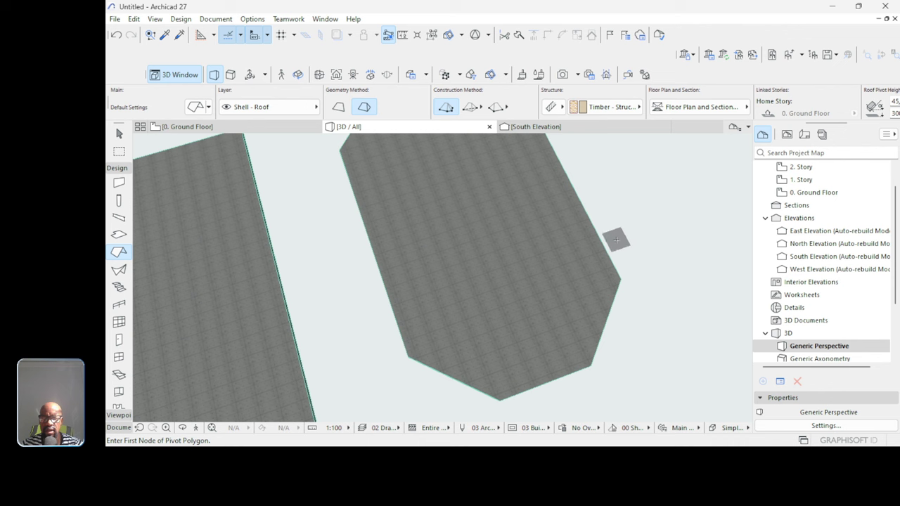
Generate a hip roof over the 3550-chamfered slab, inspect it, then undo it.
left_click(602, 246)
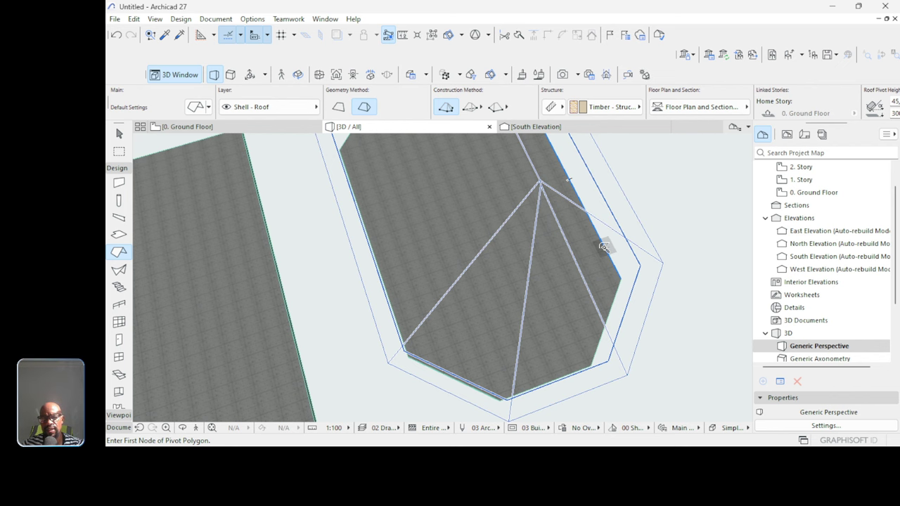
scroll(535, 219, "up", 5)
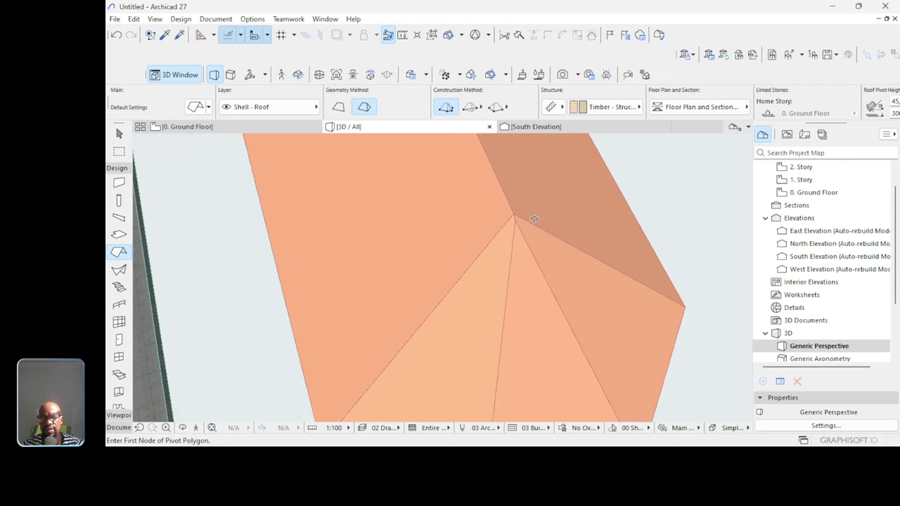
scroll(520, 222, "up", 4)
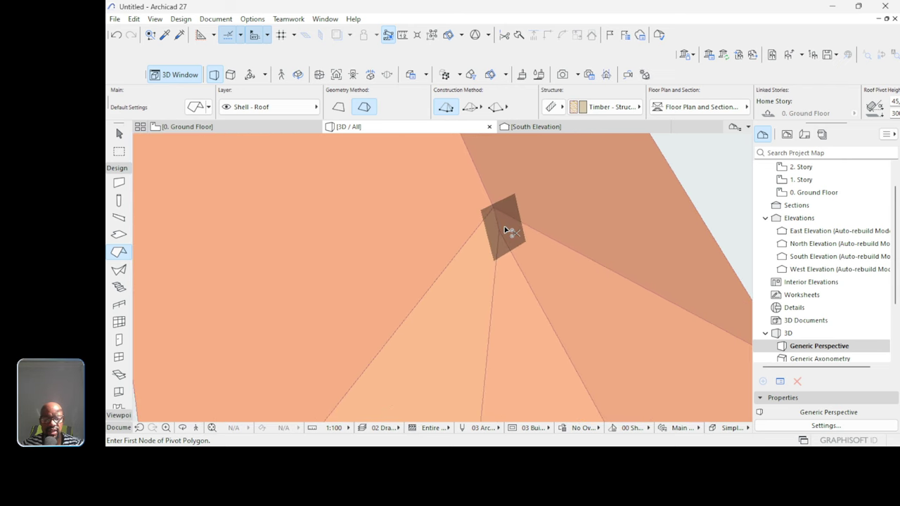
key("ctrl+z")
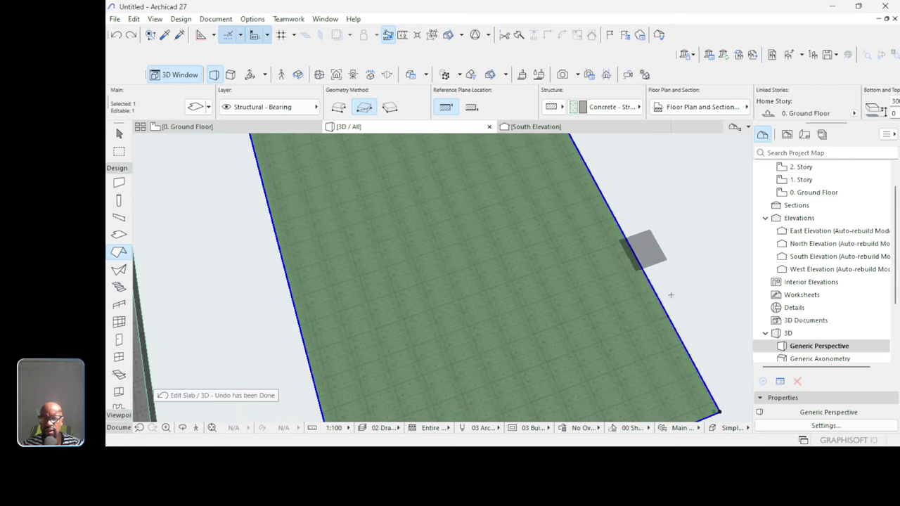
Chamfer all corners of the rectangular slab at a 3510 radius.
scroll(670, 295, "down", 3)
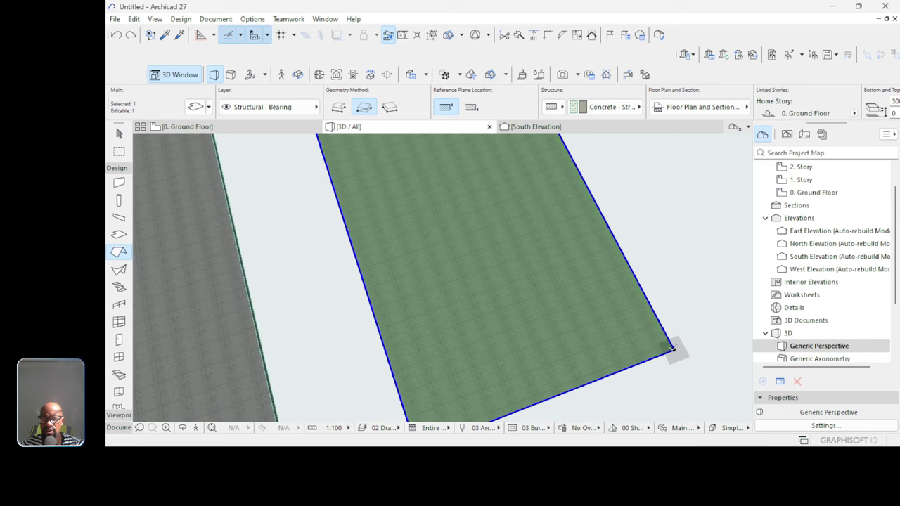
left_click(671, 347)
left_click(520, 220)
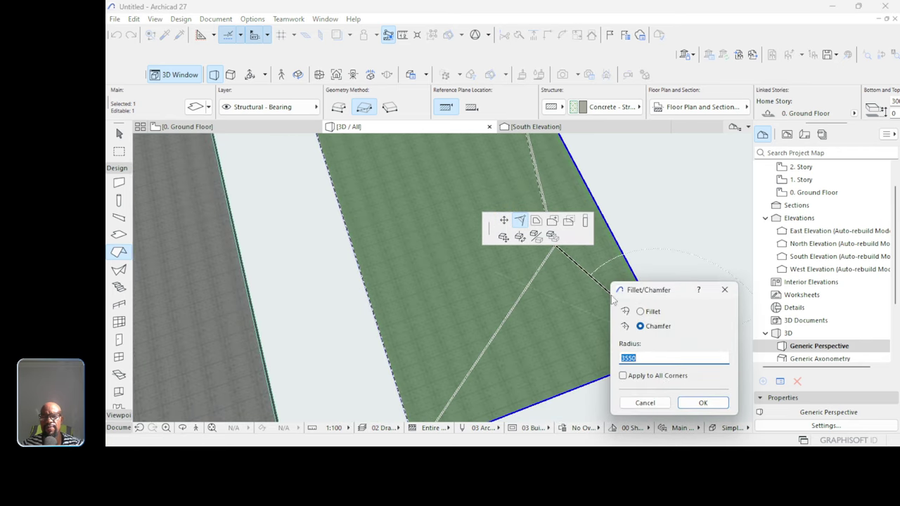
left_click(642, 357)
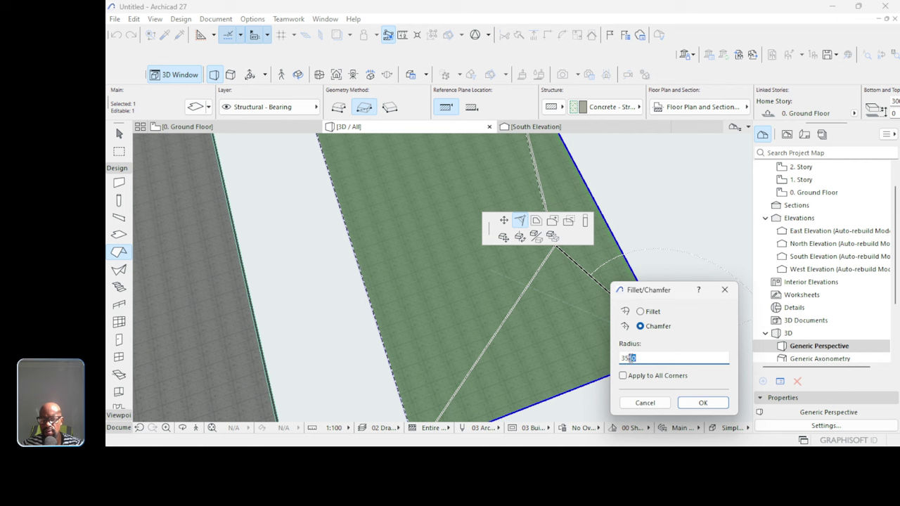
type("10")
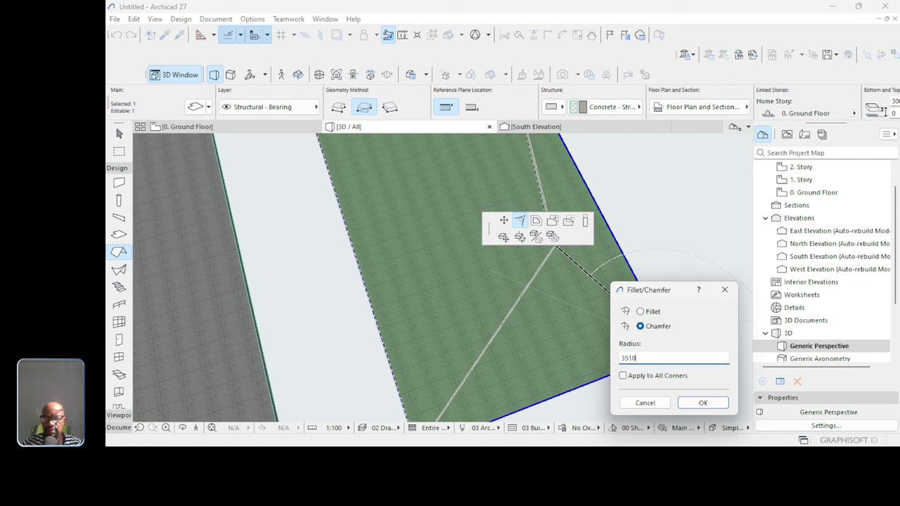
left_click(646, 377)
left_click(701, 402)
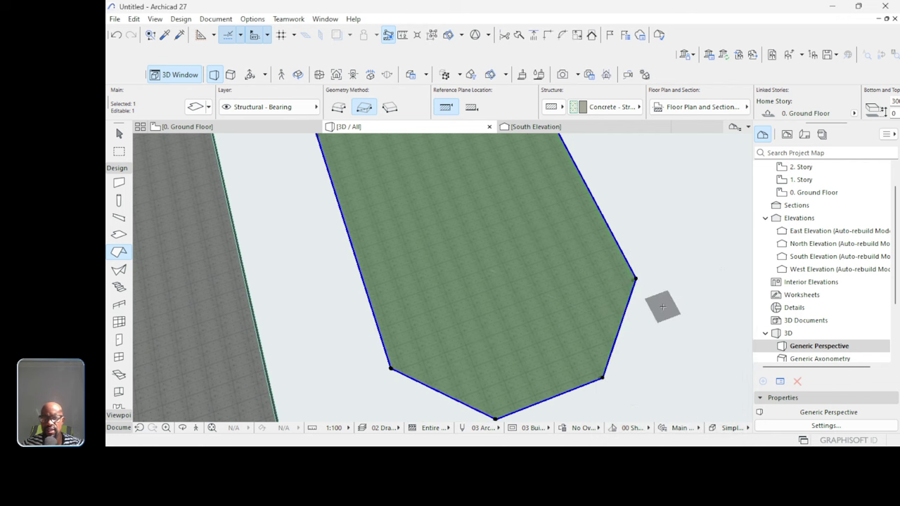
key("Escape")
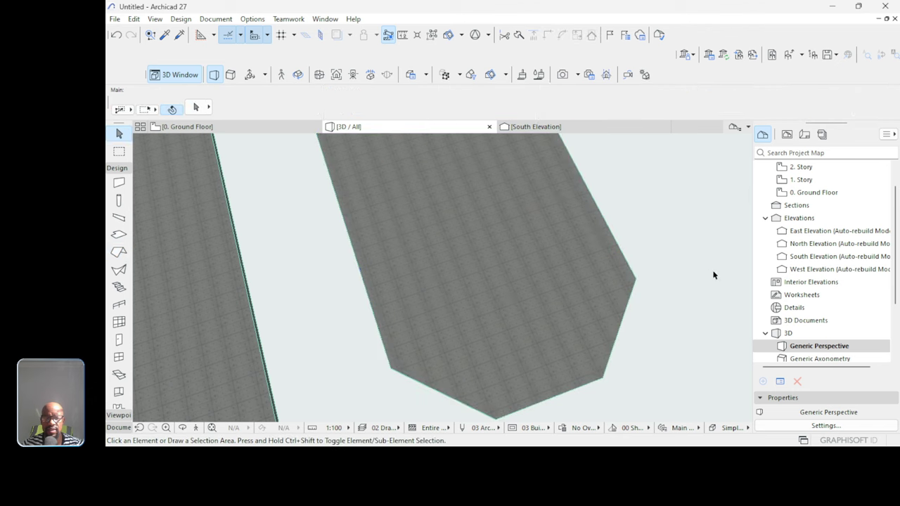
Build a magic-wand hipped roof over the 3510-chamfered slab, inspect it, then undo it.
key("r")
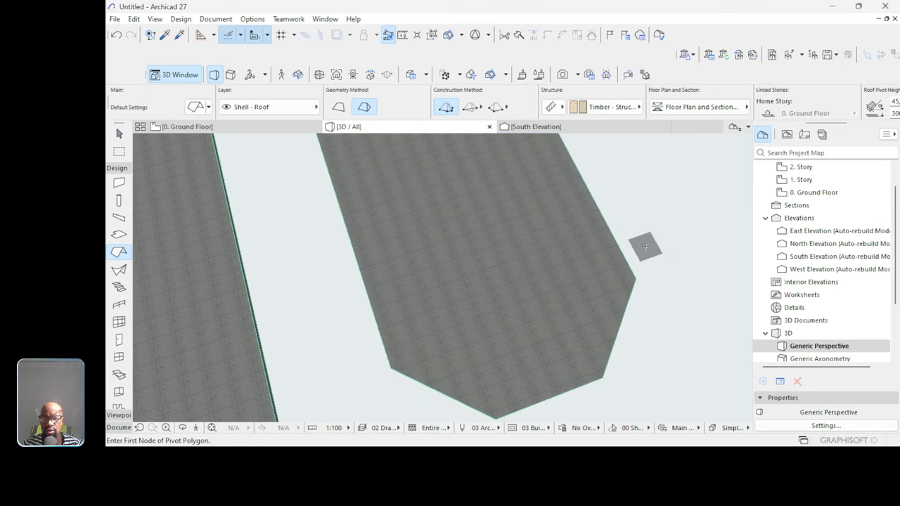
left_click(642, 247)
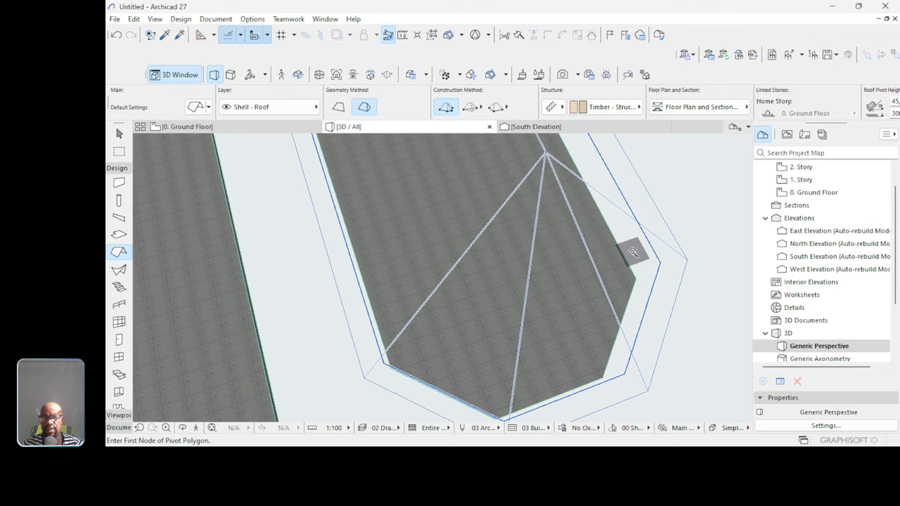
left_click(632, 252)
scroll(596, 271, "up", 3)
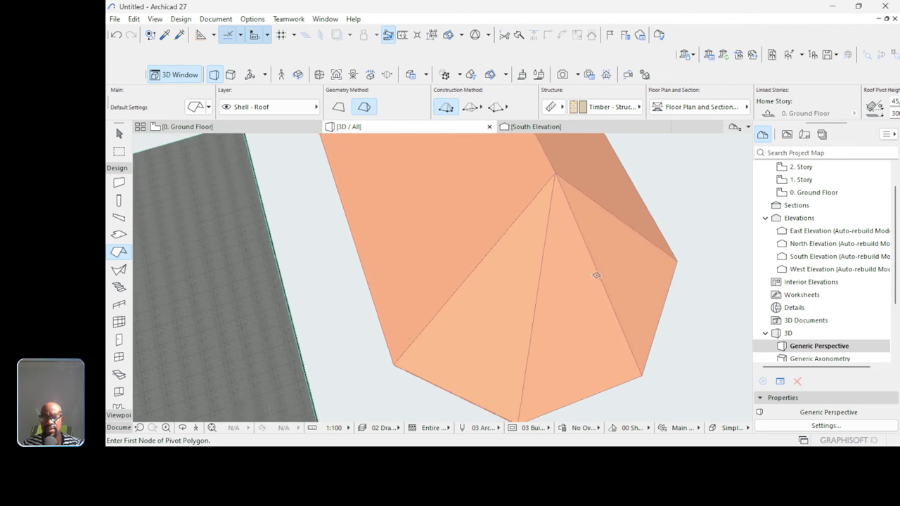
scroll(564, 181, "up", 4)
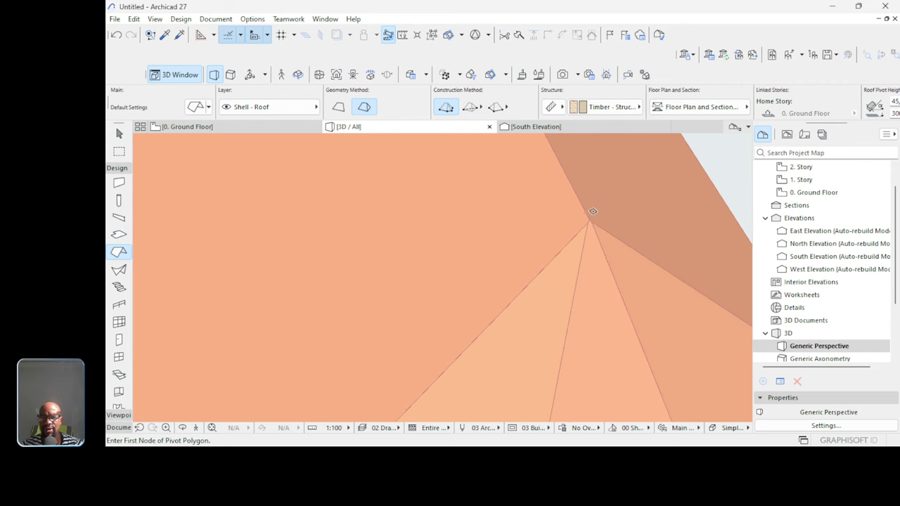
key("ctrl+z")
Undo back to the rectangular slab and chamfer all its corners at 3520.
scroll(578, 204, "down", 4)
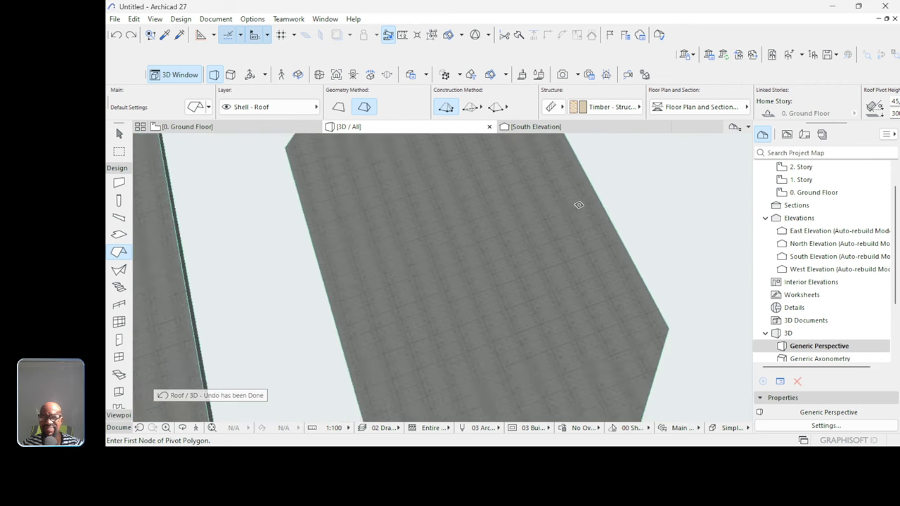
key("ctrl+z")
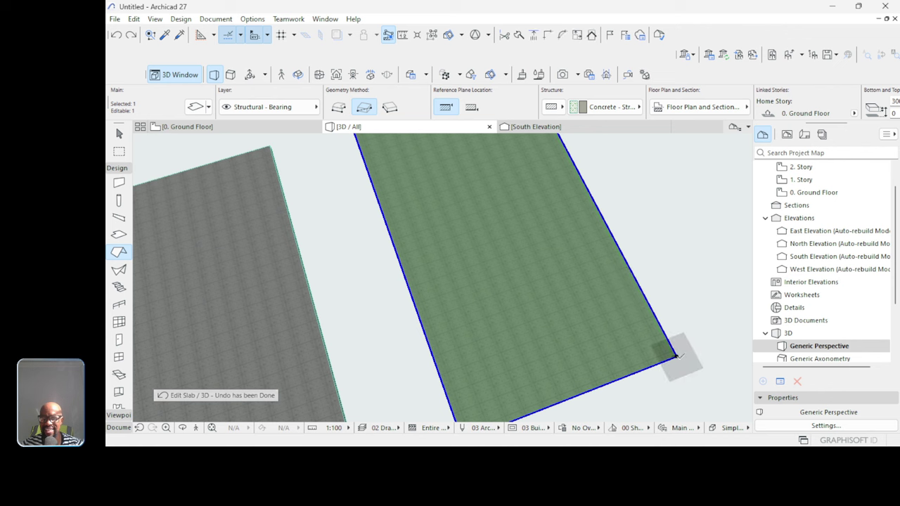
left_click(675, 355)
left_click(552, 237)
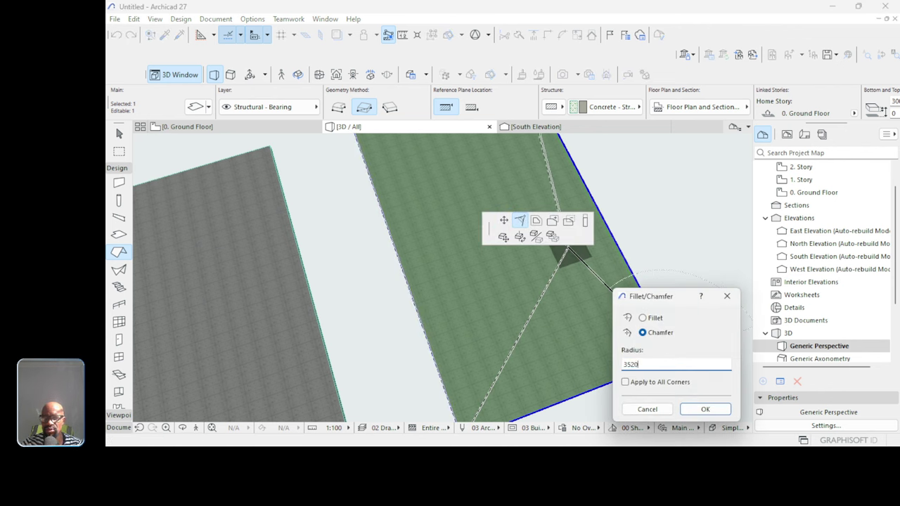
left_click(670, 384)
left_click(705, 409)
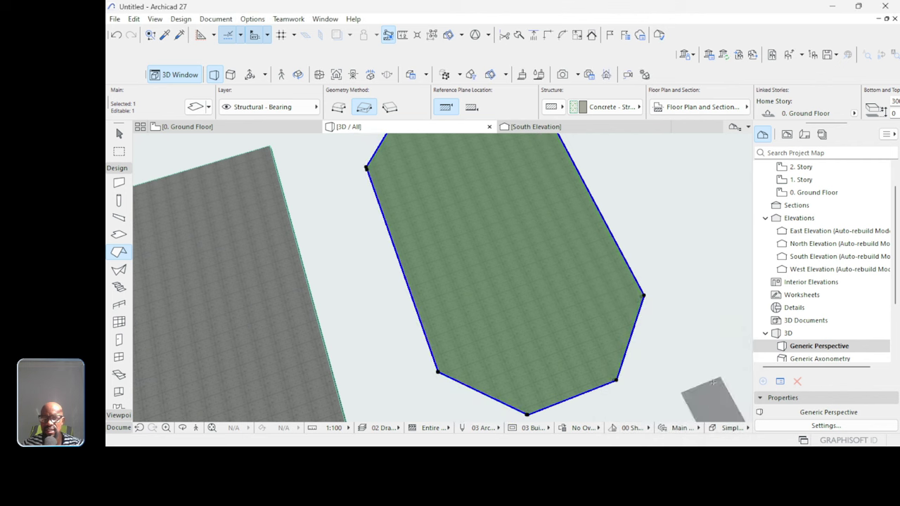
key("Escape")
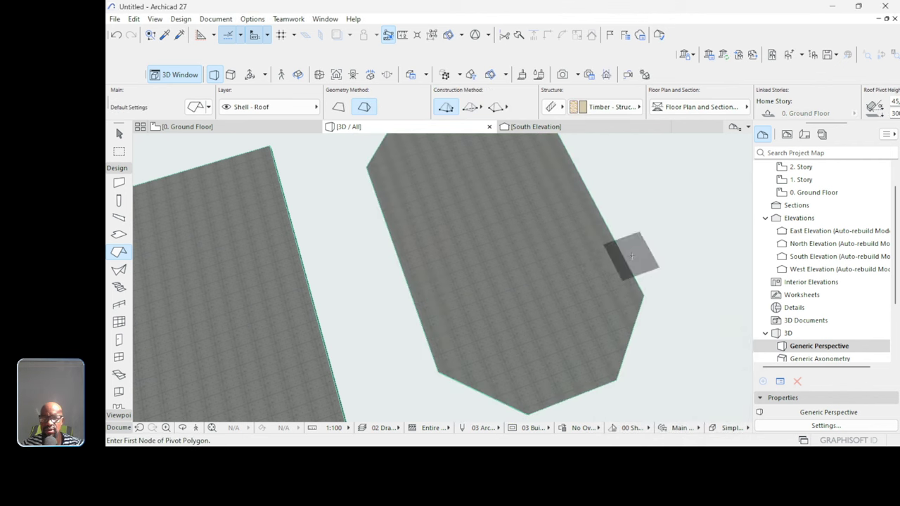
Trace a hipped roof over the 3520-chamfered slab, orbit to inspect it, then undo it.
key("space")
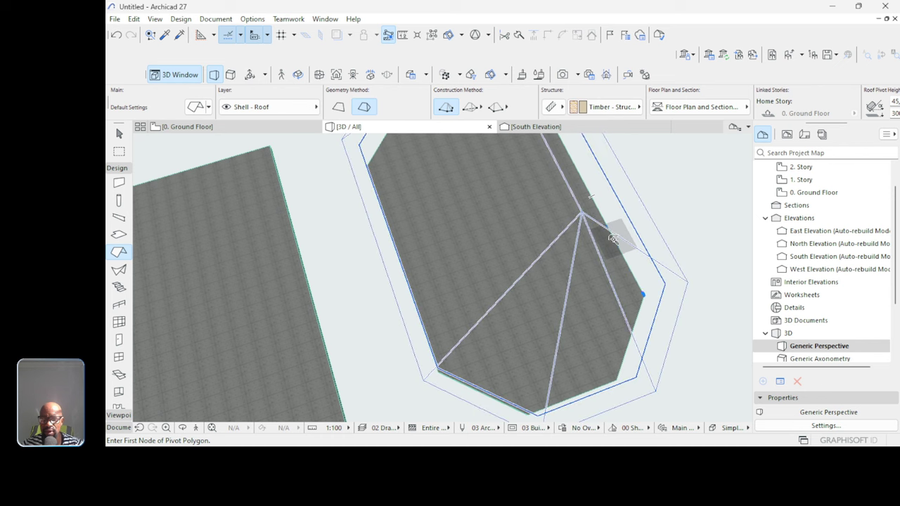
left_click(613, 239)
scroll(543, 277, "up", 5)
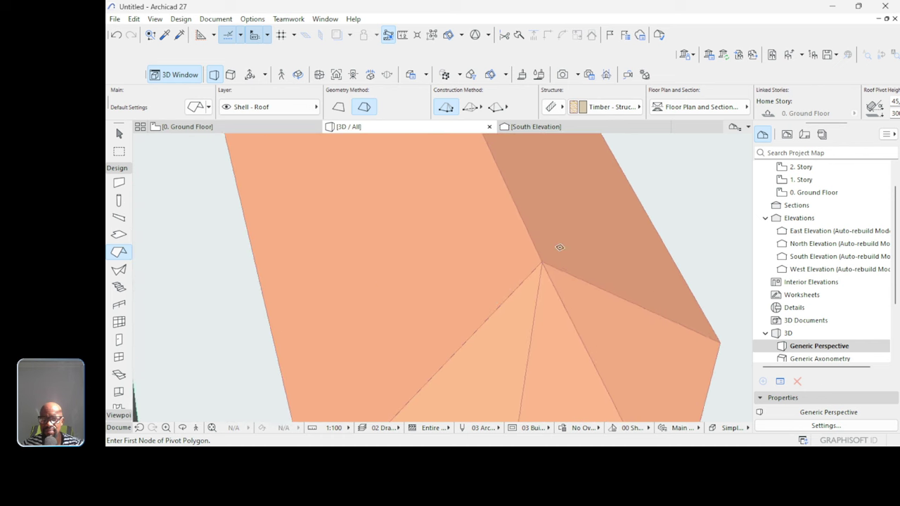
scroll(543, 277, "up", 3)
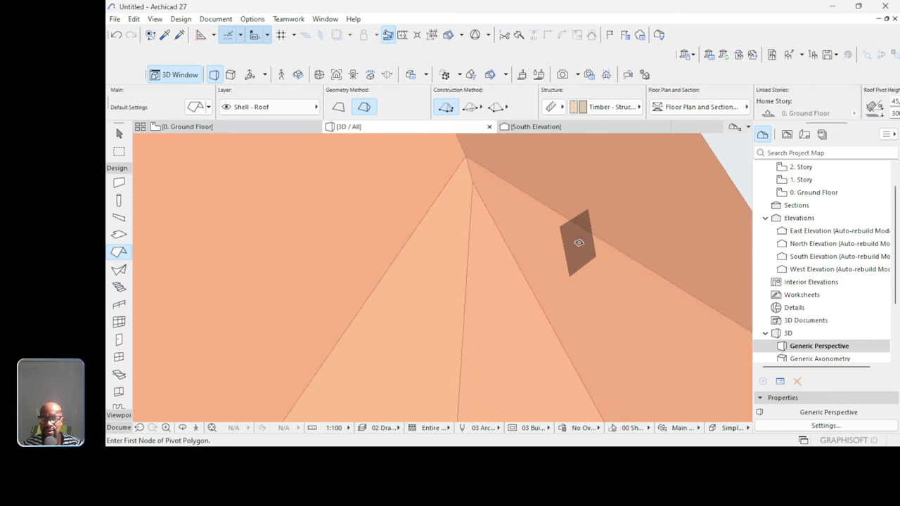
scroll(583, 251, "down", 6)
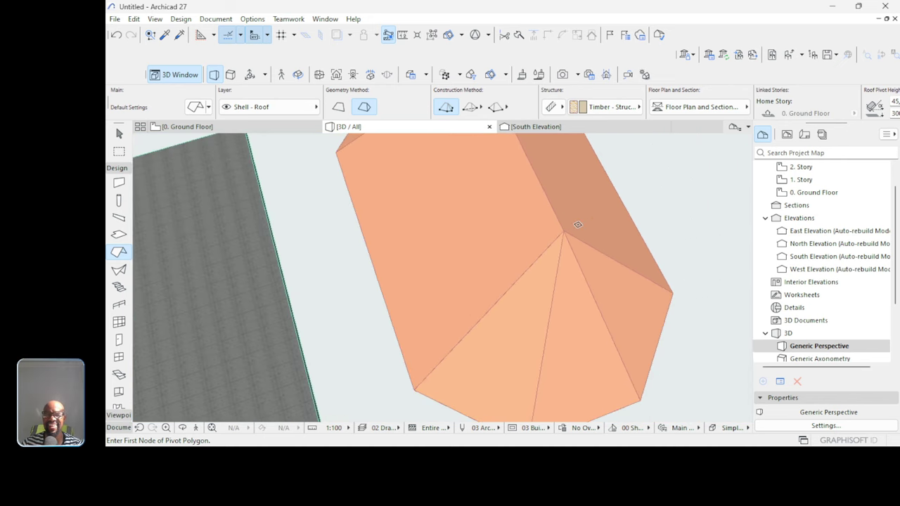
scroll(592, 242, "down", 4)
middle_click_drag(591, 246, 500, 257, "shift")
scroll(552, 211, "up", 5)
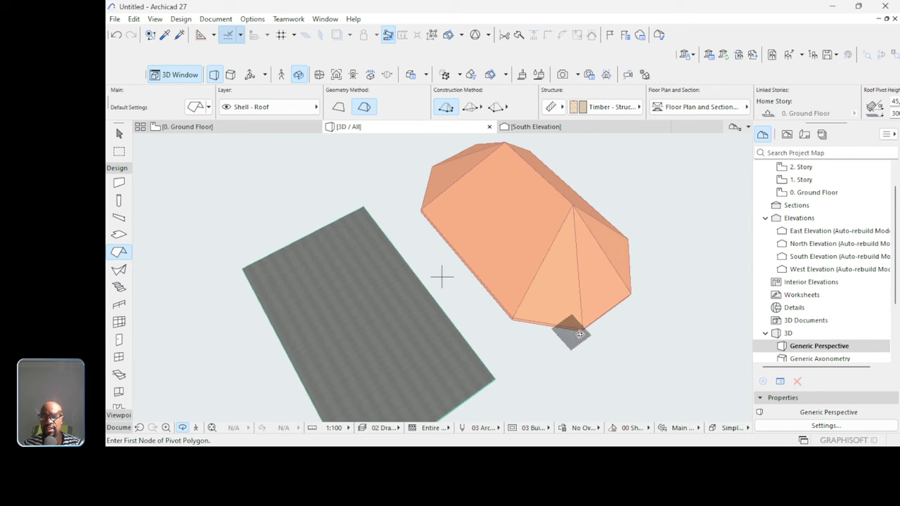
key("Escape")
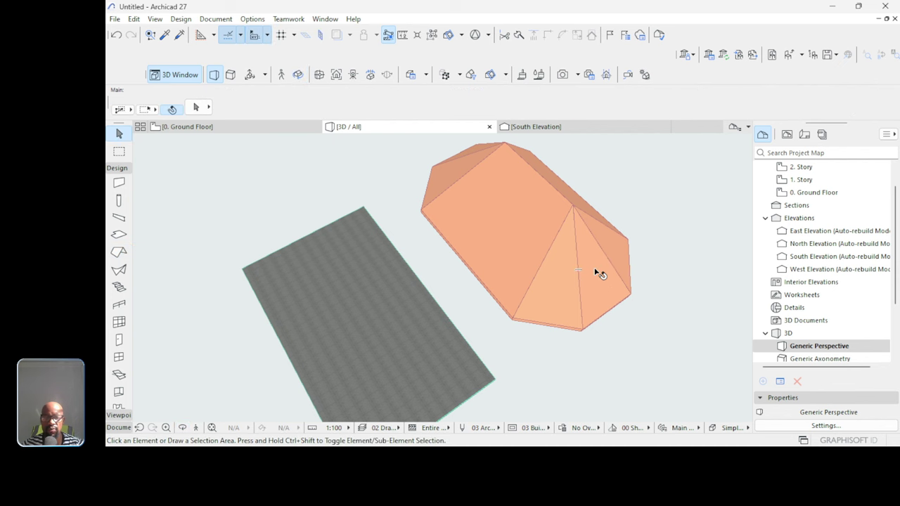
key("ctrl+z")
key("ctrl+z")
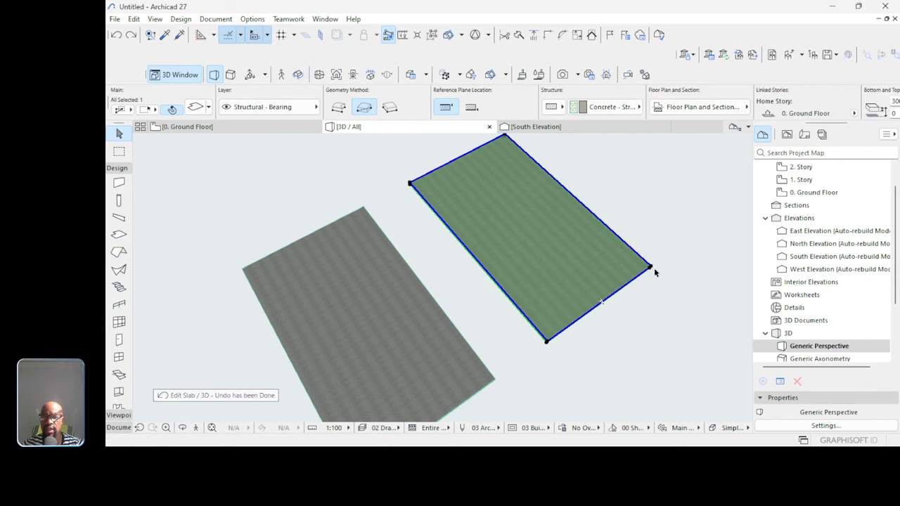
left_click(651, 269)
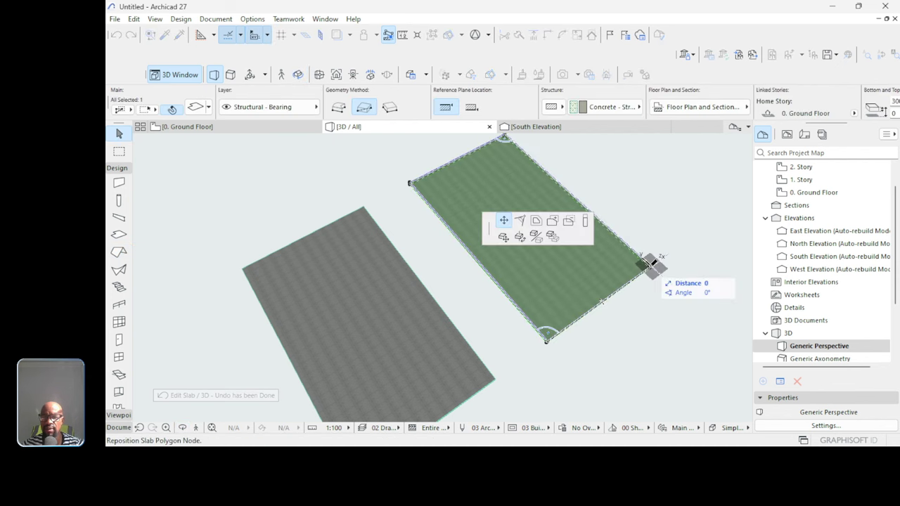
left_click(520, 222)
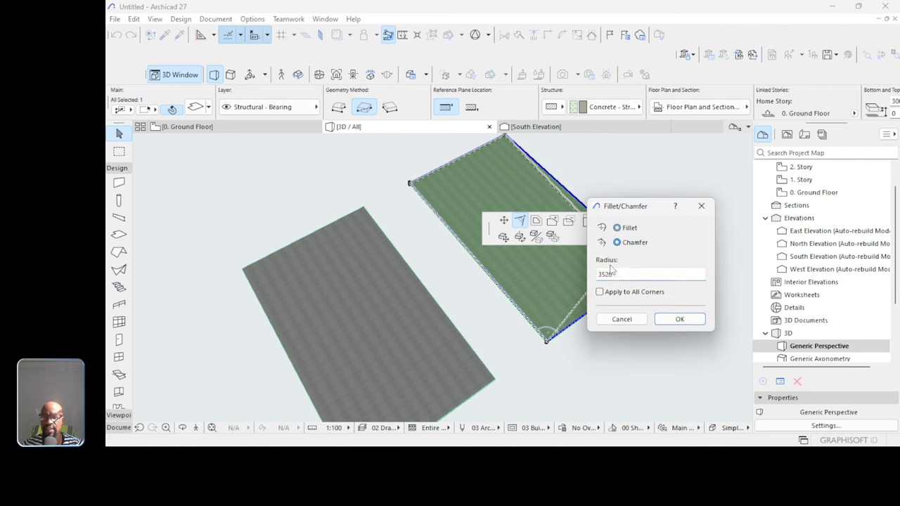
left_click(683, 318)
left_click(712, 262)
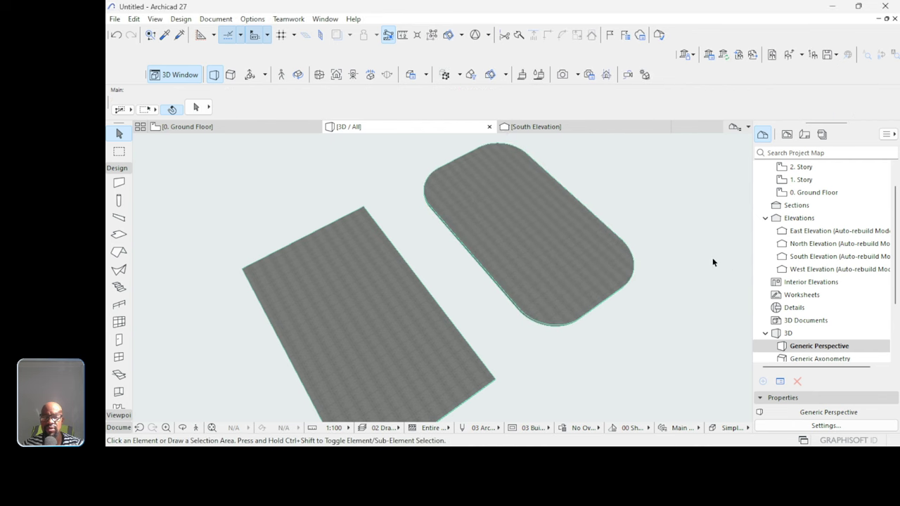
key("r")
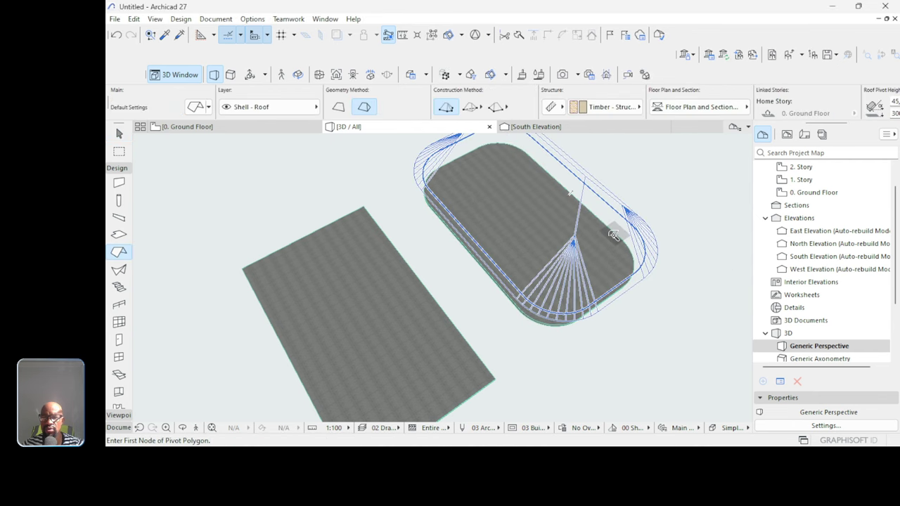
key("Escape")
key("ctrl+z")
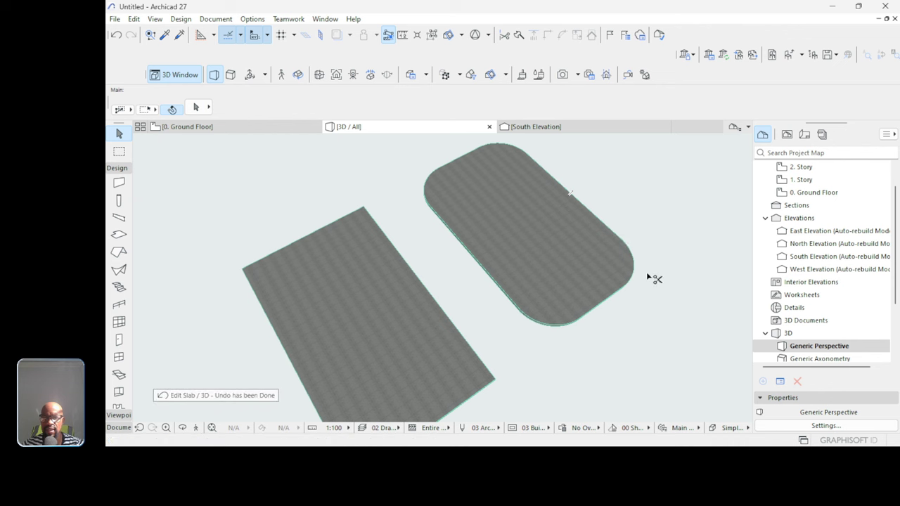
Curve the lower and top short slab edges into semicircular arcs, forming a pill-shaped slab.
left_click(602, 301)
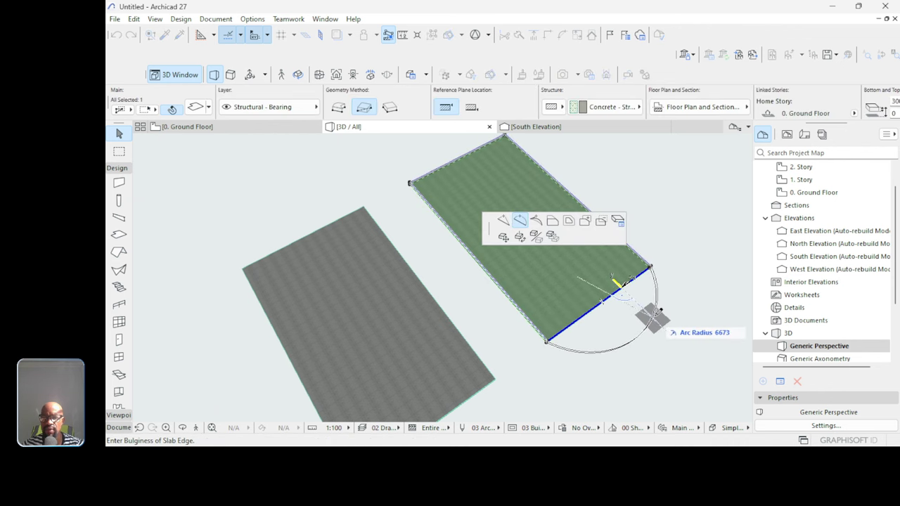
left_click(639, 306)
left_click(449, 165)
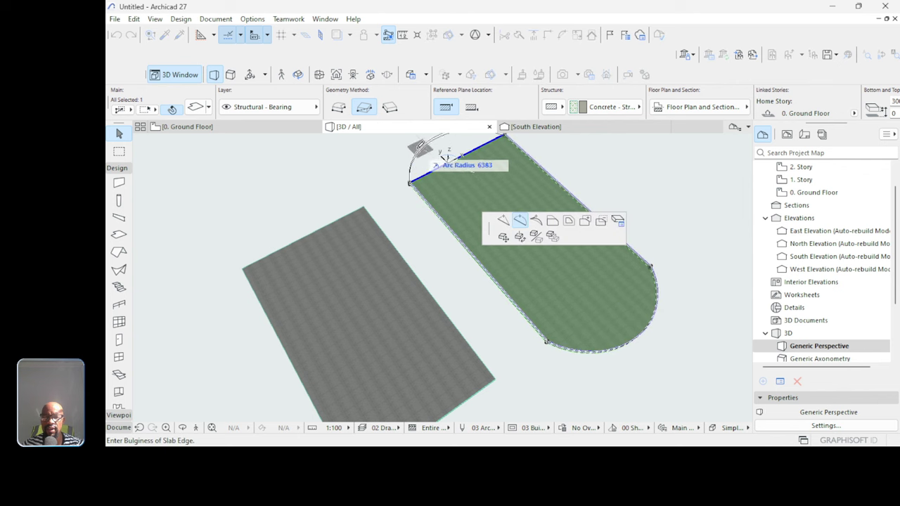
left_click(420, 149)
left_click(659, 269)
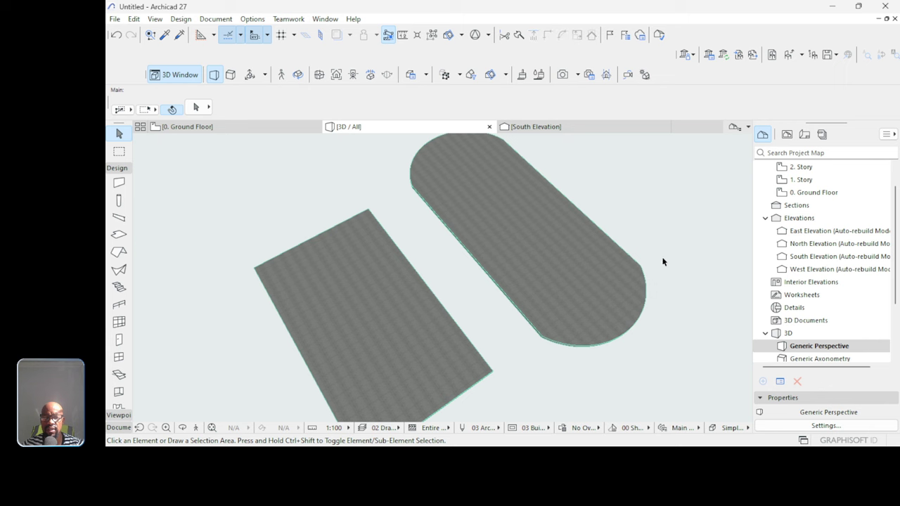
key("r")
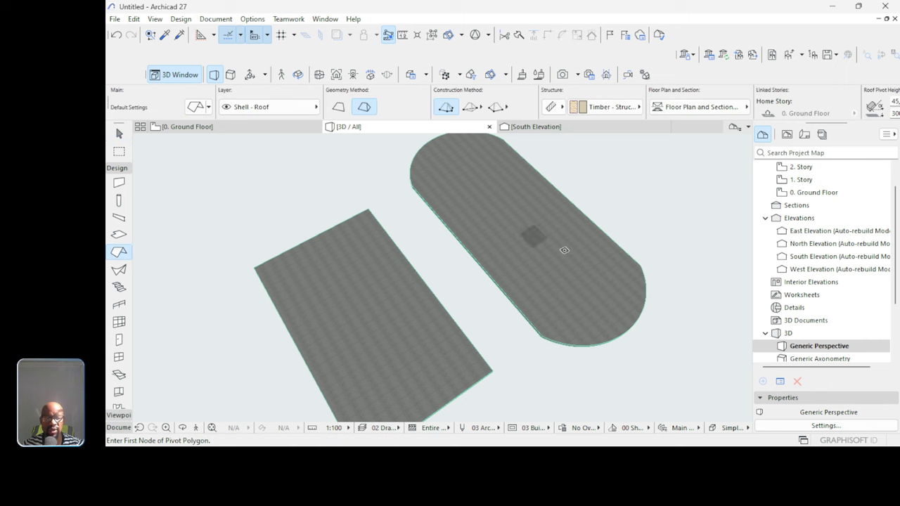
Generate a roof with conical ends over the rounded slab and orbit to a lower view.
left_click(606, 239)
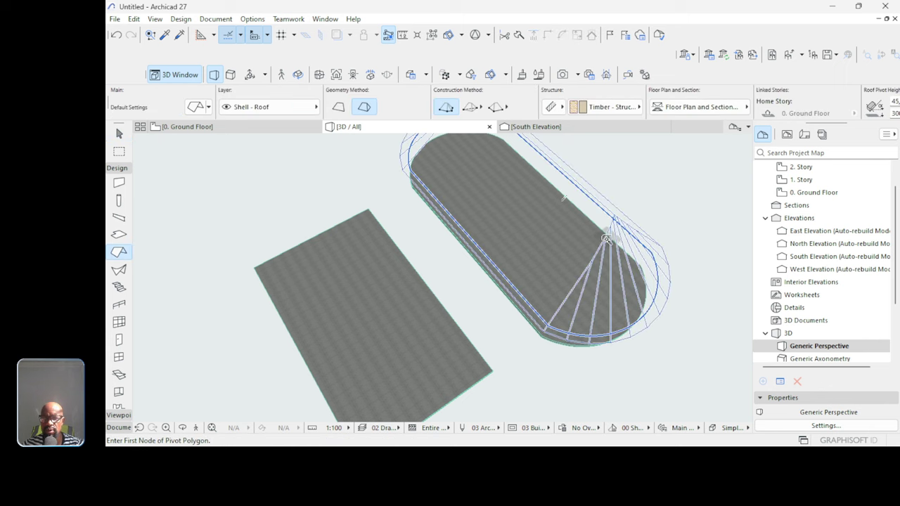
left_click(607, 238)
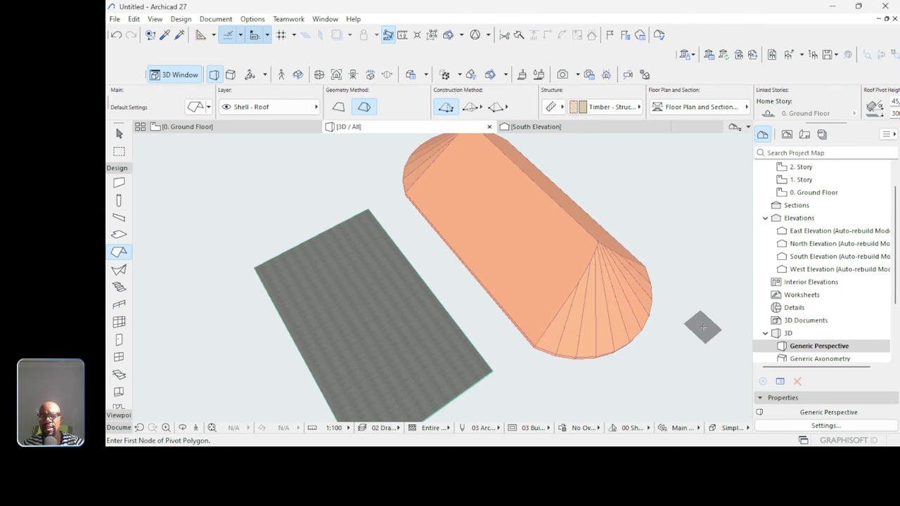
key("o")
left_click_drag(678, 328, 630, 328)
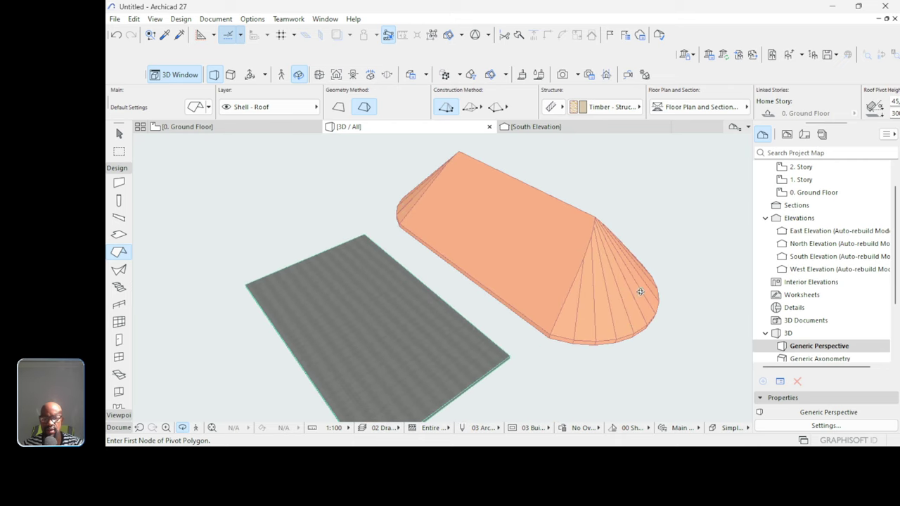
Box-select the orange roof and delete it.
key("Escape")
left_click_drag(675, 198, 563, 362)
key("Delete")
Chamfer all four corners of the grey slab at 3520 using Fillet/Chamfer's Apply to All Corners.
scroll(588, 277, "down", 2)
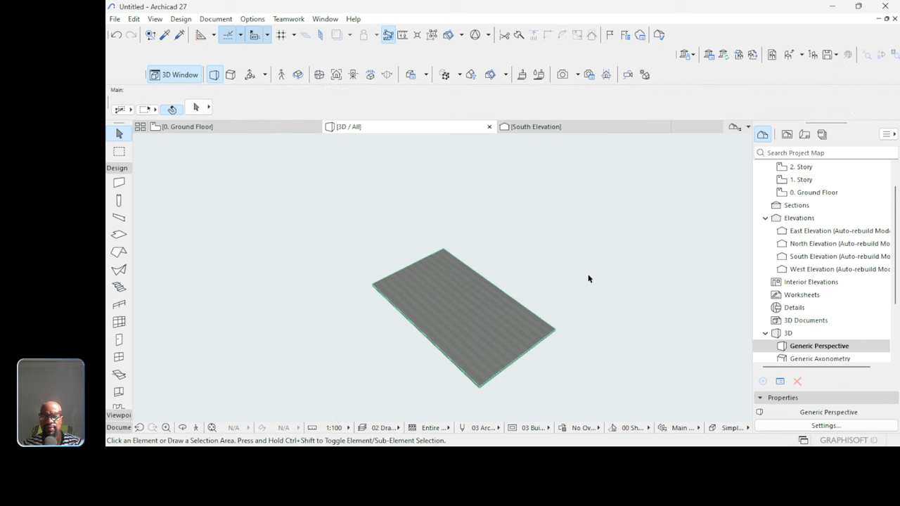
left_click(511, 332)
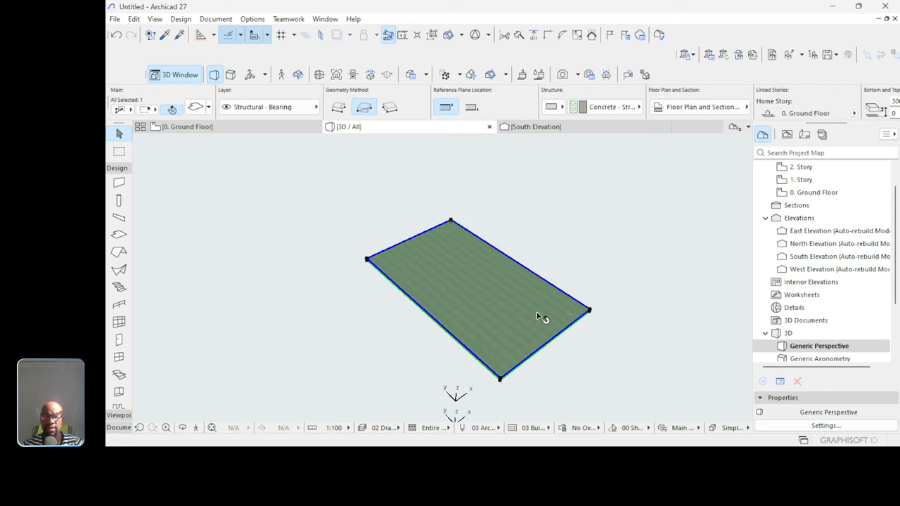
left_click(500, 381)
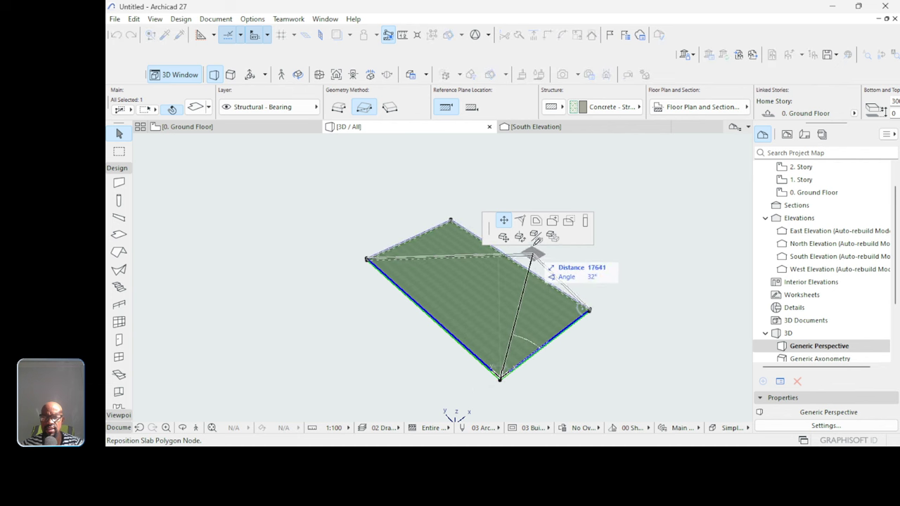
left_click(520, 220)
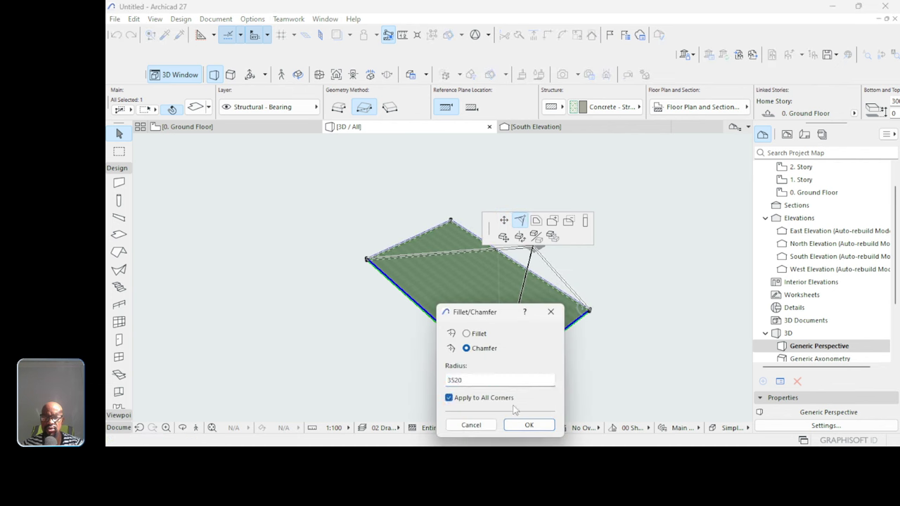
left_click(528, 425)
left_click(564, 224)
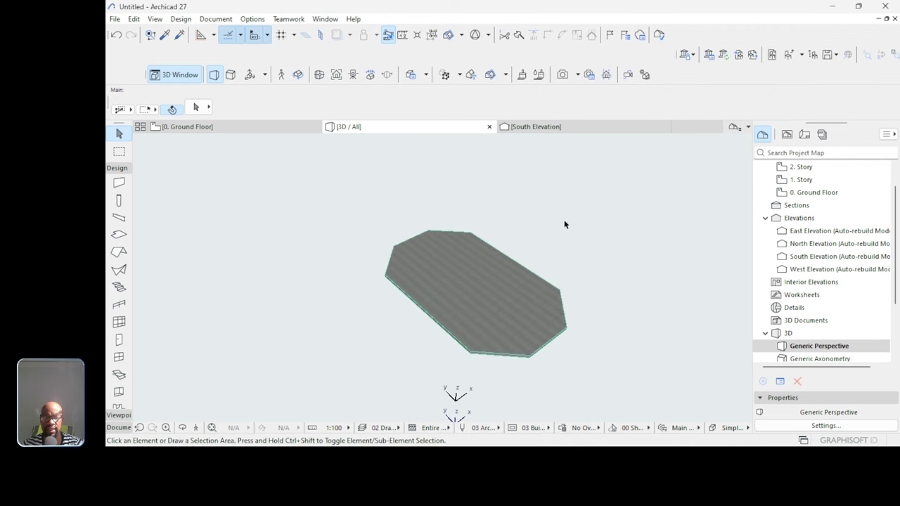
key("r")
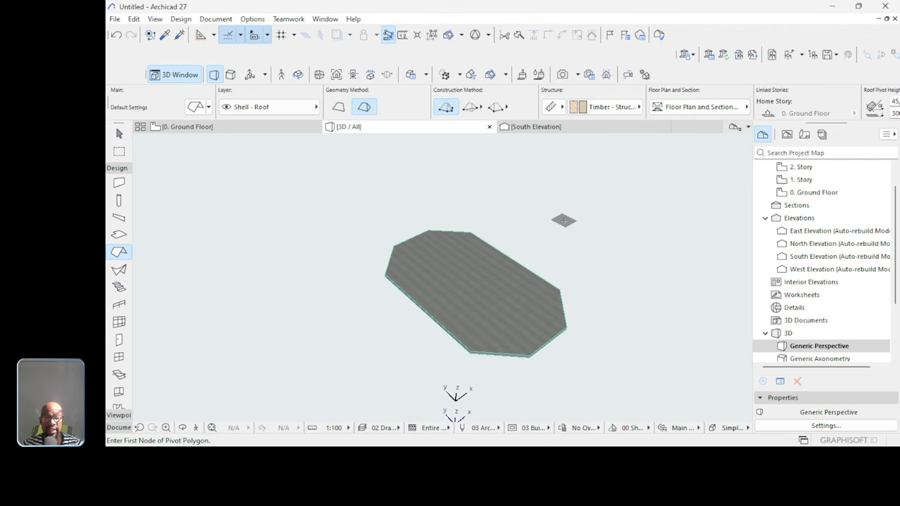
Generate a hip roof from the eight-sided slab's edges and set its pivot height to 3000.
left_click(531, 272)
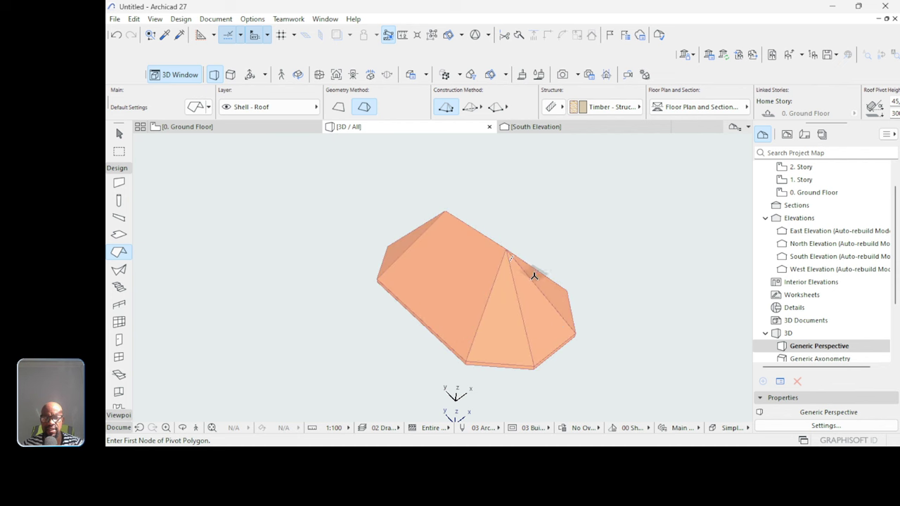
key("ctrl+a")
scroll(675, 106, "down", 5)
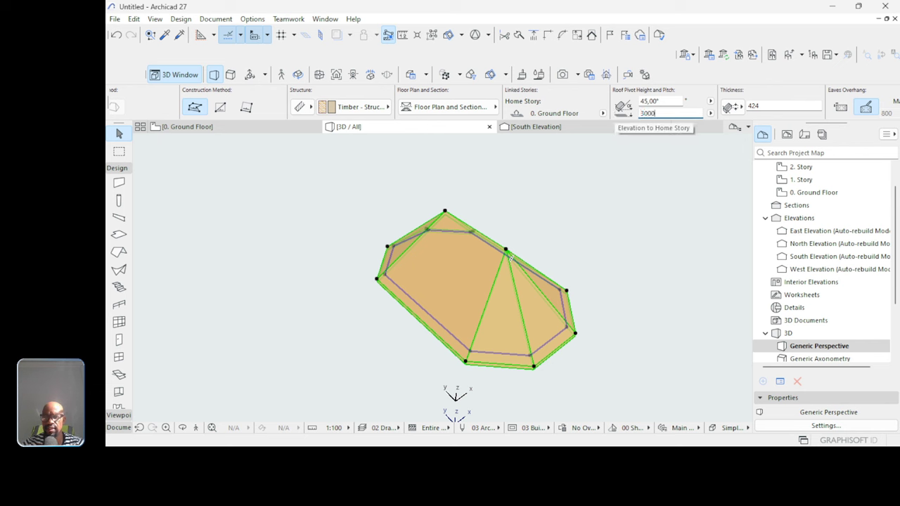
key("Return")
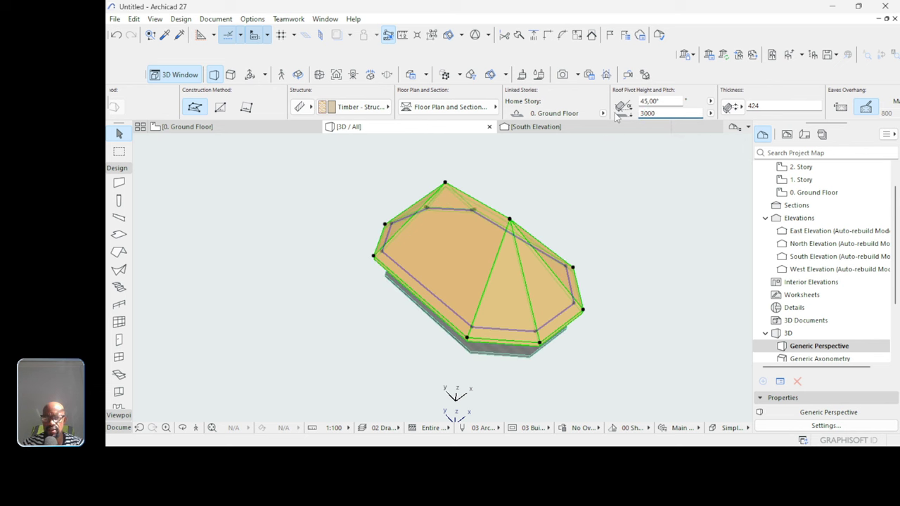
left_click(609, 260)
middle_click_drag(553, 331, 525, 382, "shift")
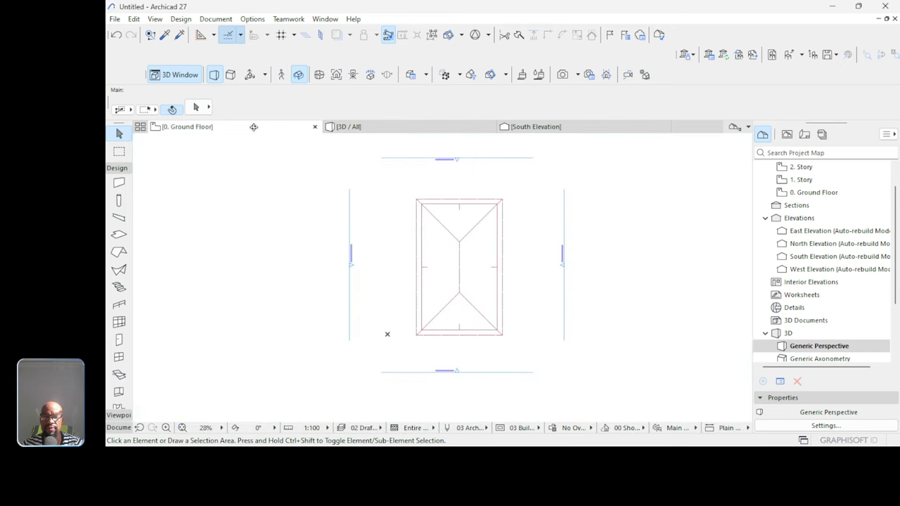
On the Ground Floor plan, curve the roof's right and left long eaves into inward arcs.
left_click(258, 129)
scroll(455, 225, "up", 3)
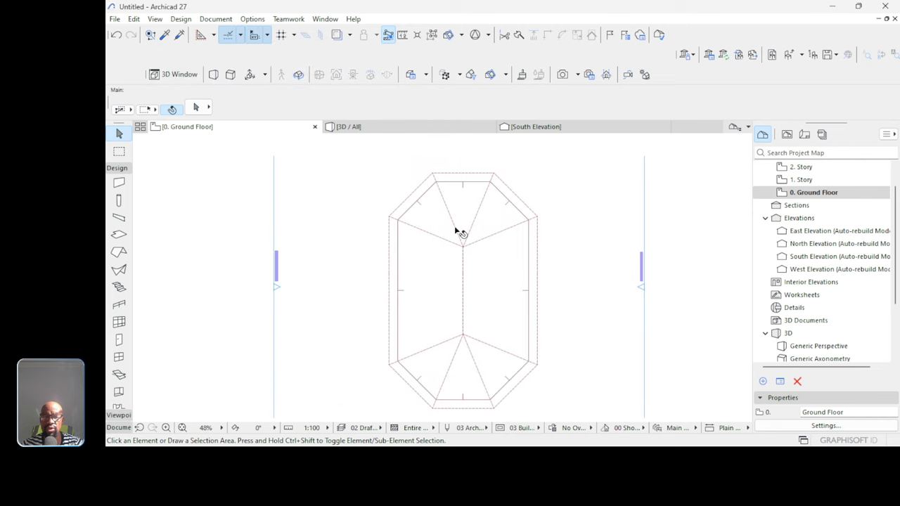
scroll(488, 249, "down", 1)
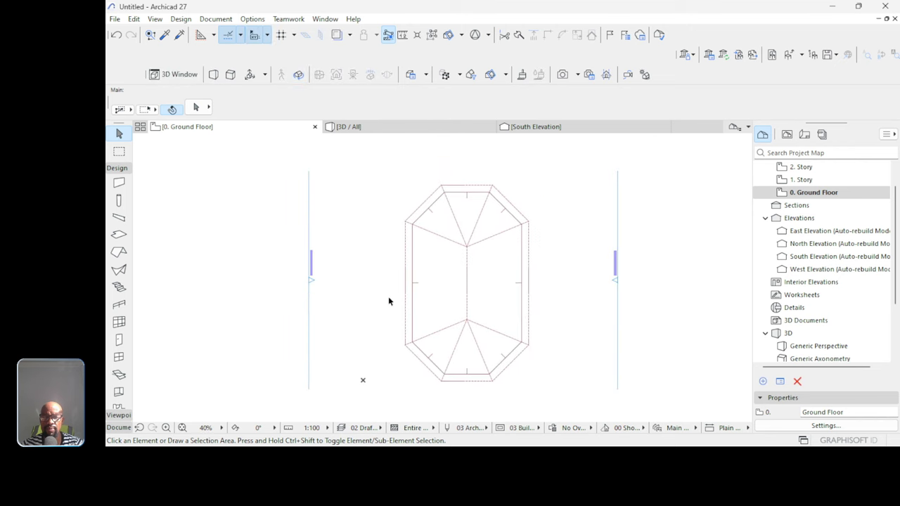
left_click(528, 272)
scroll(528, 273, "up", 4)
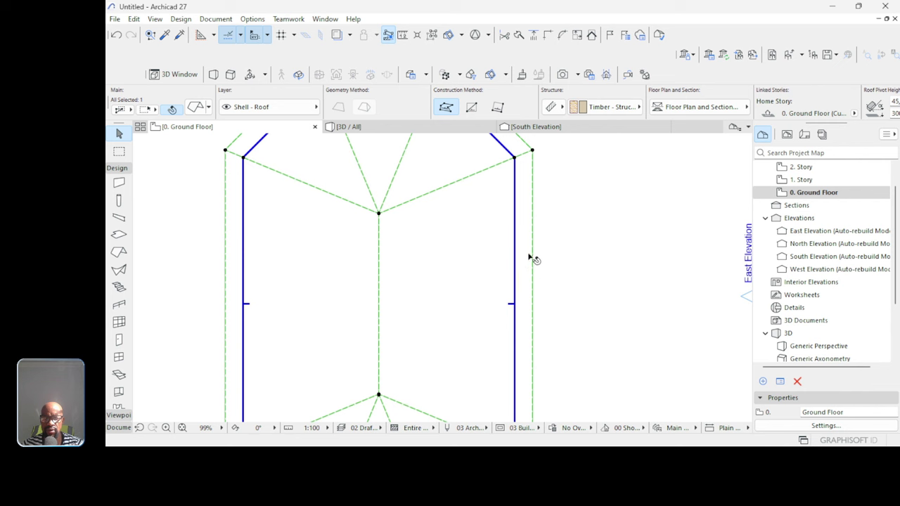
left_click(533, 280)
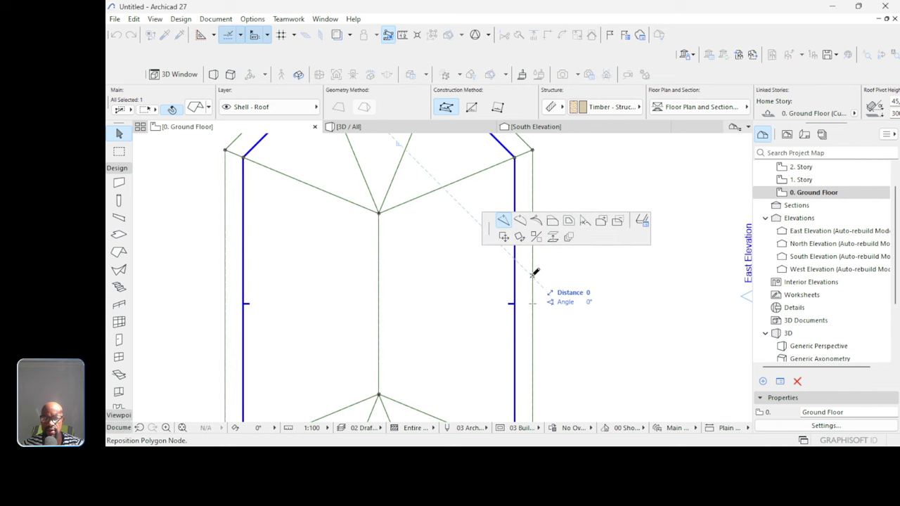
left_click(521, 222)
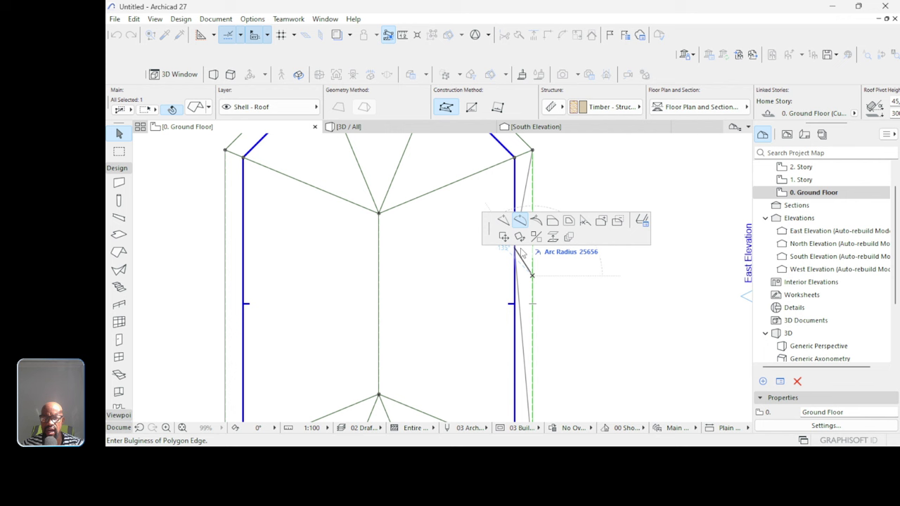
left_click(515, 301)
scroll(517, 281, "down", 3)
scroll(380, 282, "up", 3)
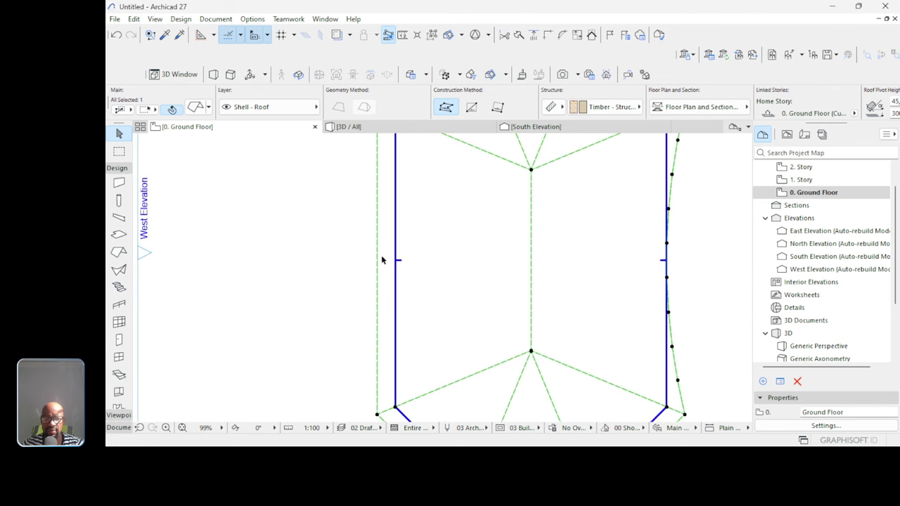
left_click(378, 256)
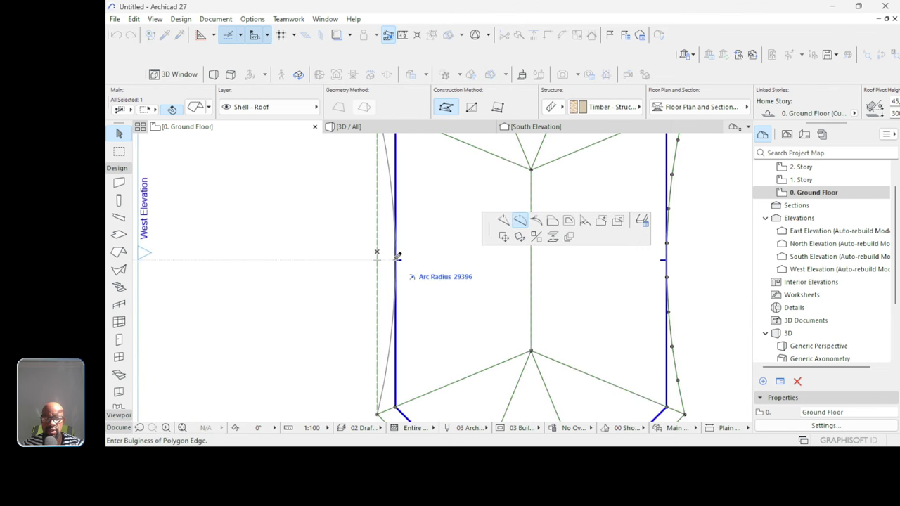
left_click(398, 257)
Curve the lower-left, bottom and lower-right roof edges into inward arcs.
scroll(452, 281, "down", 3)
scroll(438, 327, "up", 2)
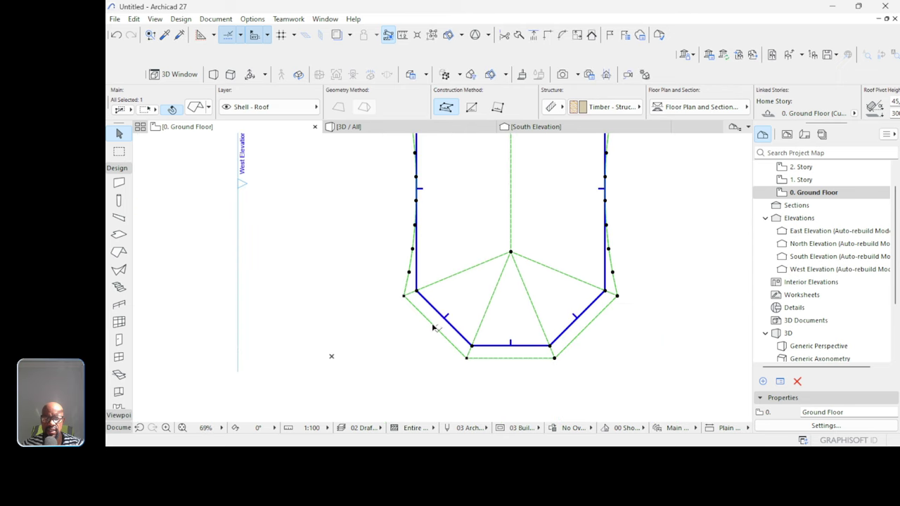
left_click(434, 328)
left_click(504, 359)
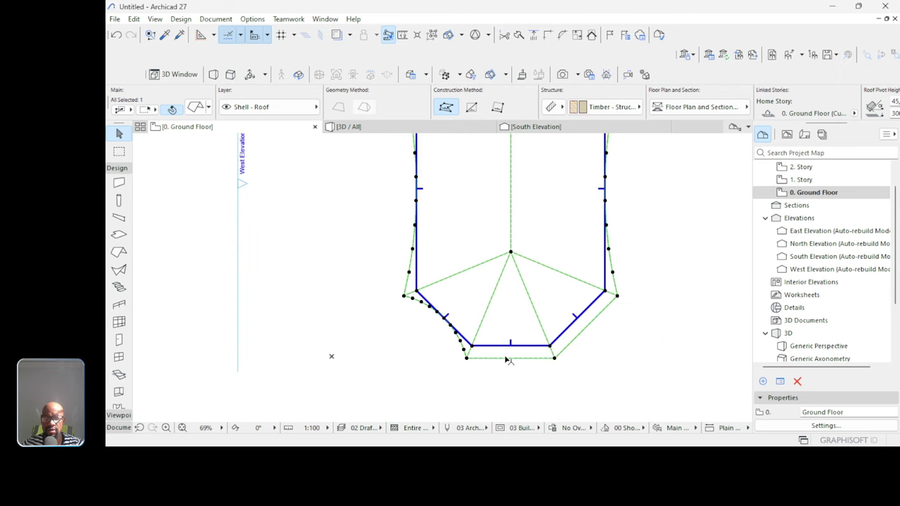
left_click(505, 359)
left_click(517, 345)
left_click(583, 326)
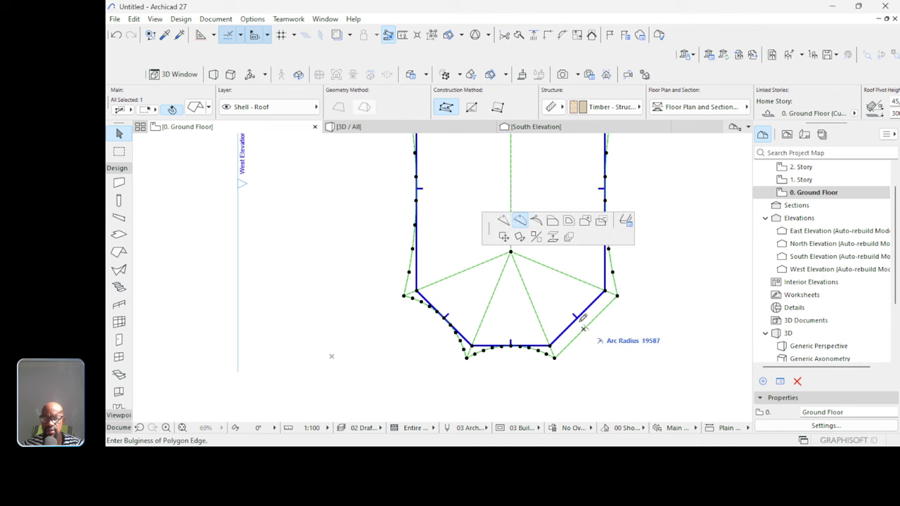
left_click(581, 327)
Curve the upper-left, top and upper-right roof edges into inward arcs.
scroll(524, 226, "down", 3)
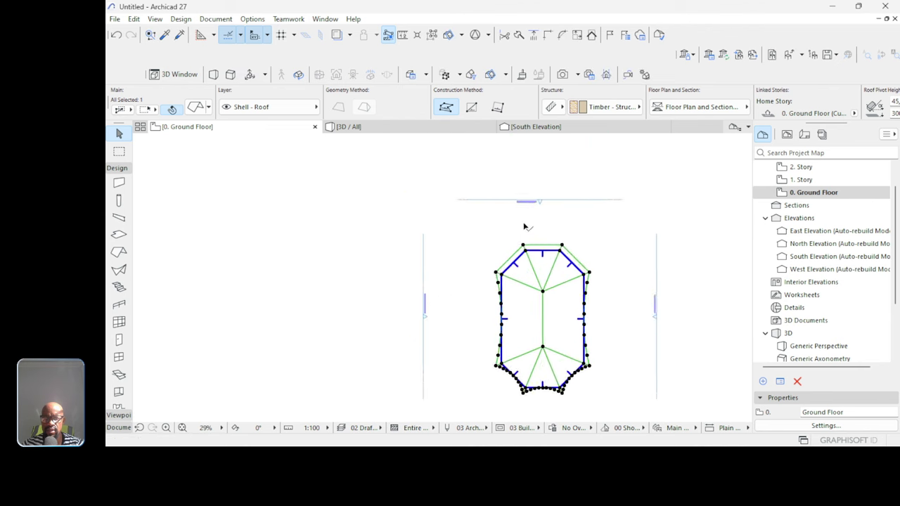
scroll(524, 226, "up", 3)
left_click(495, 291)
left_click(491, 307)
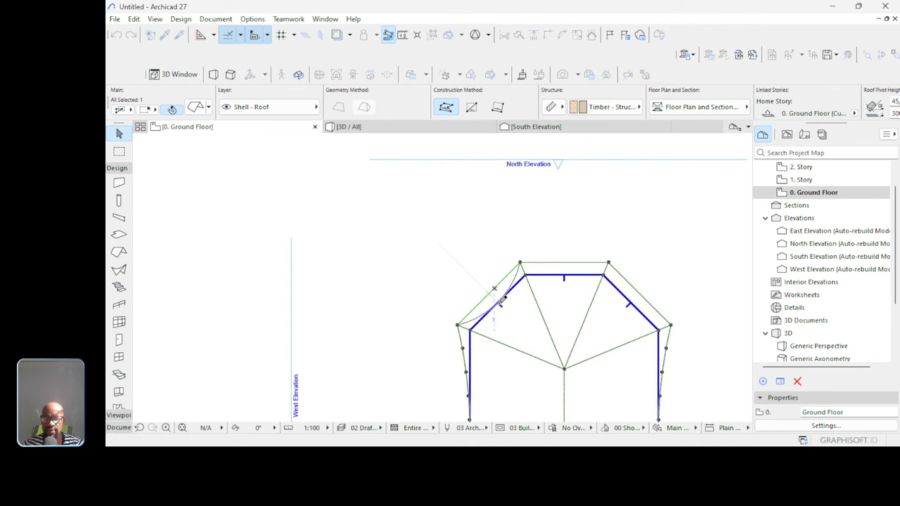
left_click(568, 271)
left_click(570, 271)
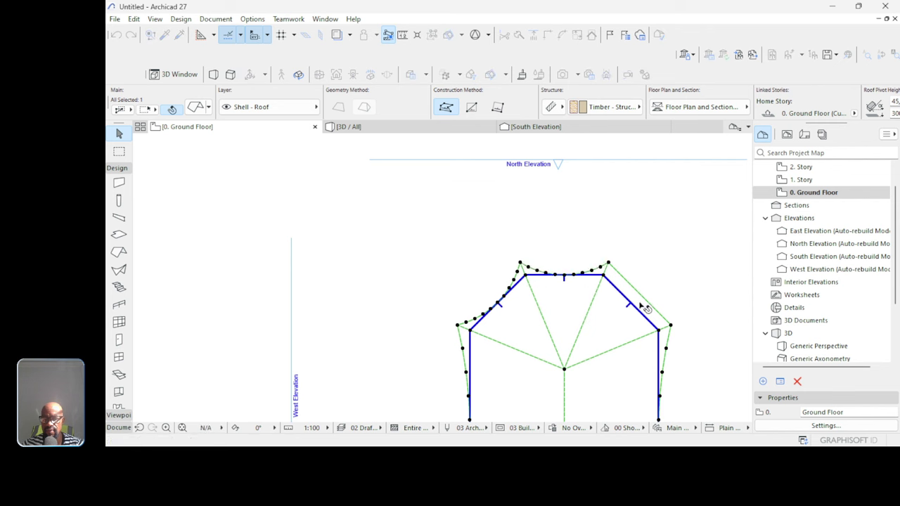
left_click(641, 296)
left_click(637, 298)
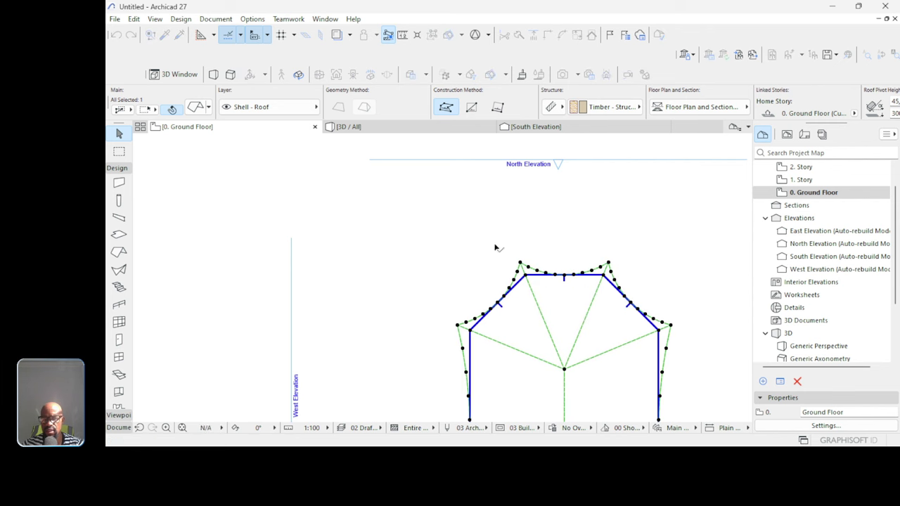
Deselect the roof and orbit the 3D view to inspect the scalloped eaves.
scroll(497, 253, "down", 4)
left_click(602, 328)
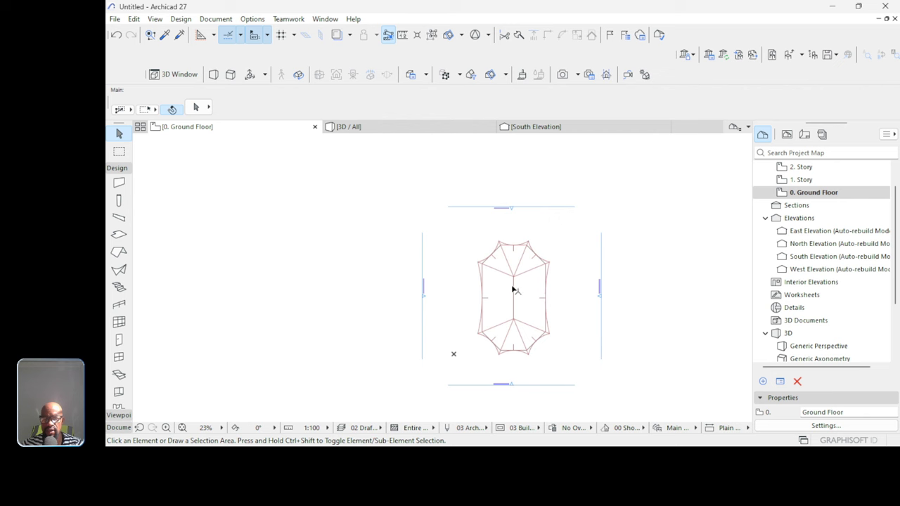
scroll(517, 299, "up", 2)
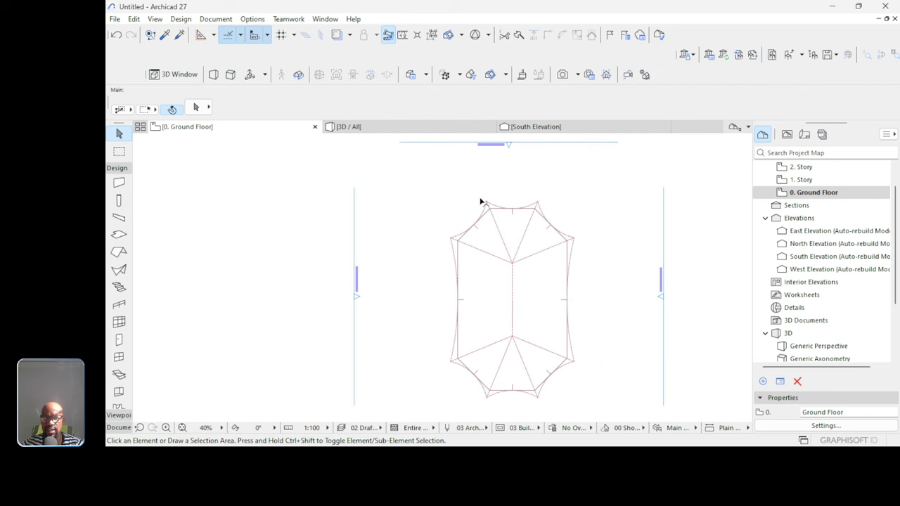
left_click(378, 127)
middle_click_drag(450, 210, 474, 277, "shift")
scroll(474, 255, "up", 3)
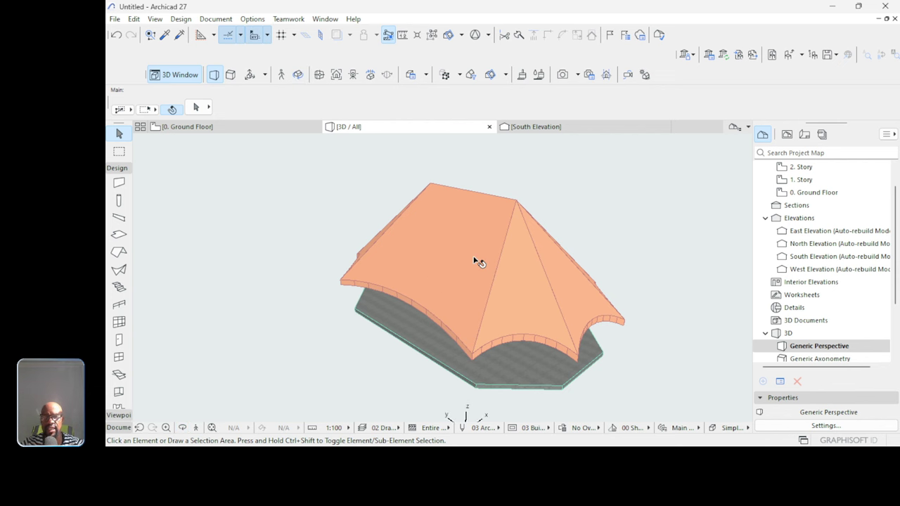
key("F2")
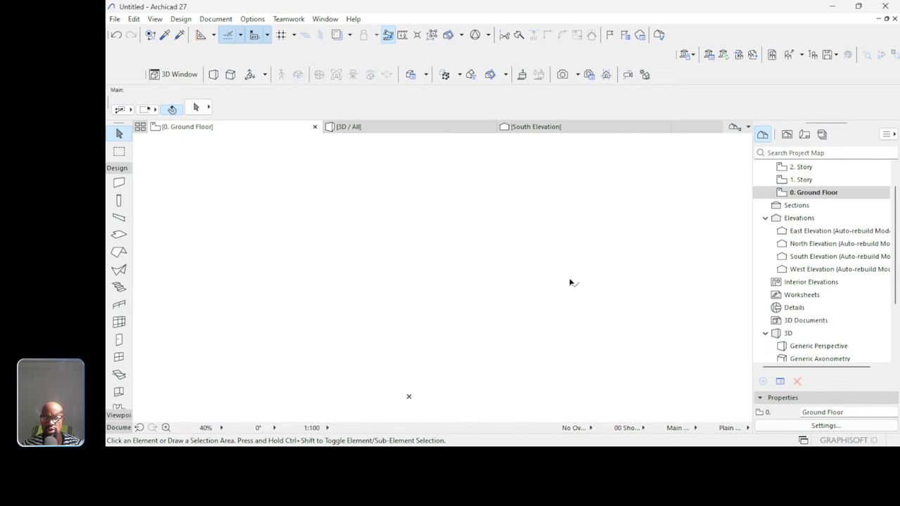
left_click(381, 126)
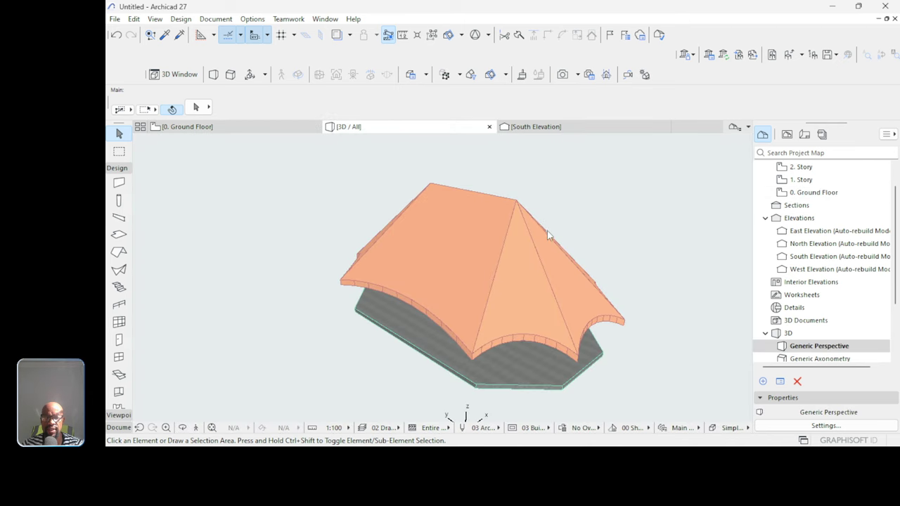
Create a second roof over the eight-sided slab outline and set its pivot height to 3000.
scroll(492, 239, "down", 1)
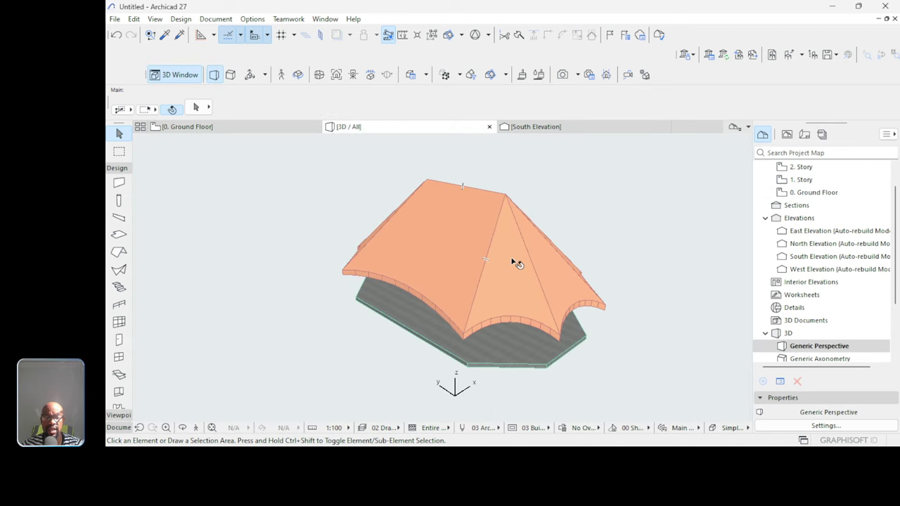
left_click(515, 263, "alt")
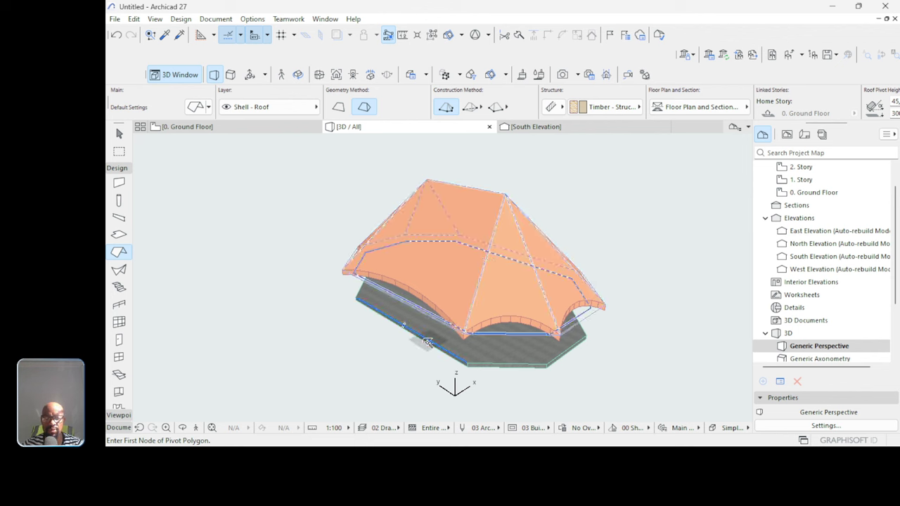
key("Escape")
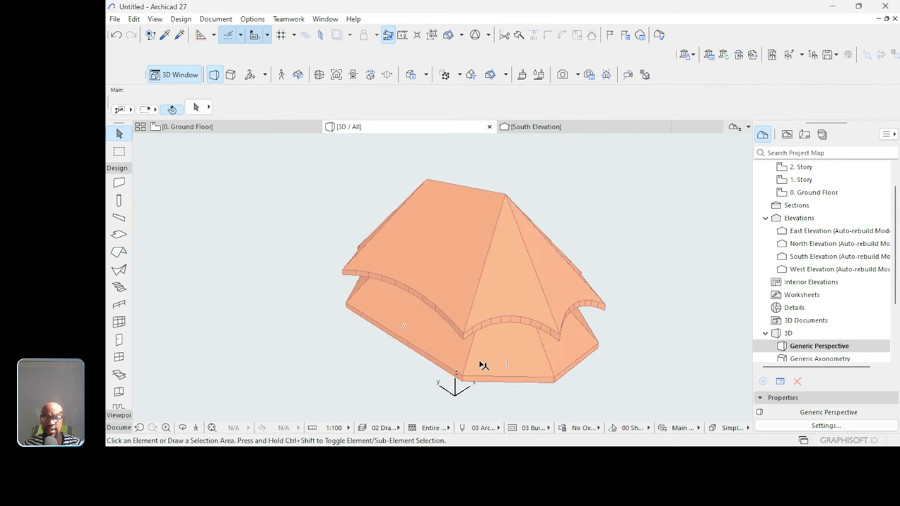
left_click(567, 275)
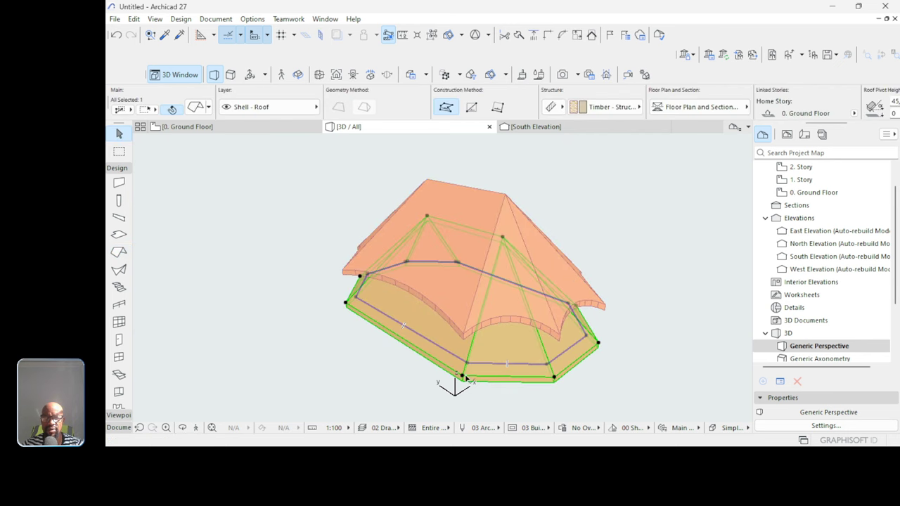
scroll(633, 113, "down", 3)
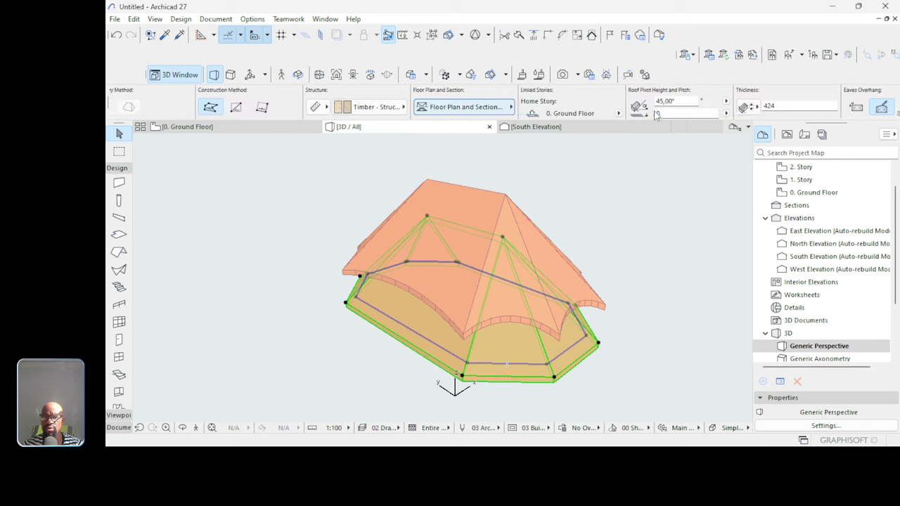
type("30")
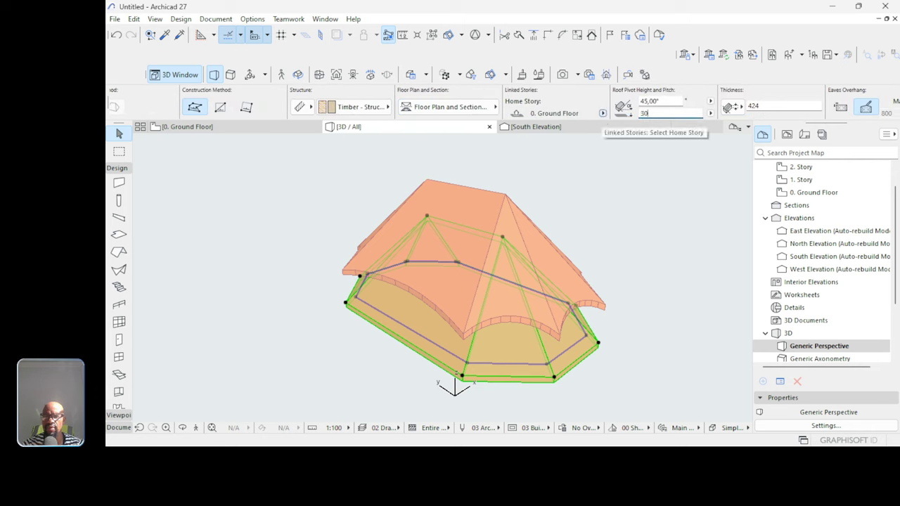
type("00")
key("Return")
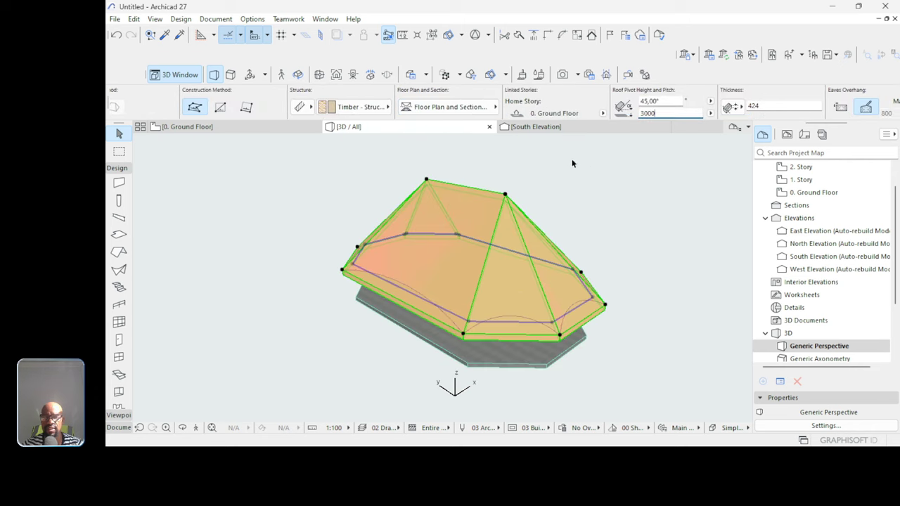
Offset all edges of the new roof inward to leave a narrow ridge cap.
left_click(475, 367)
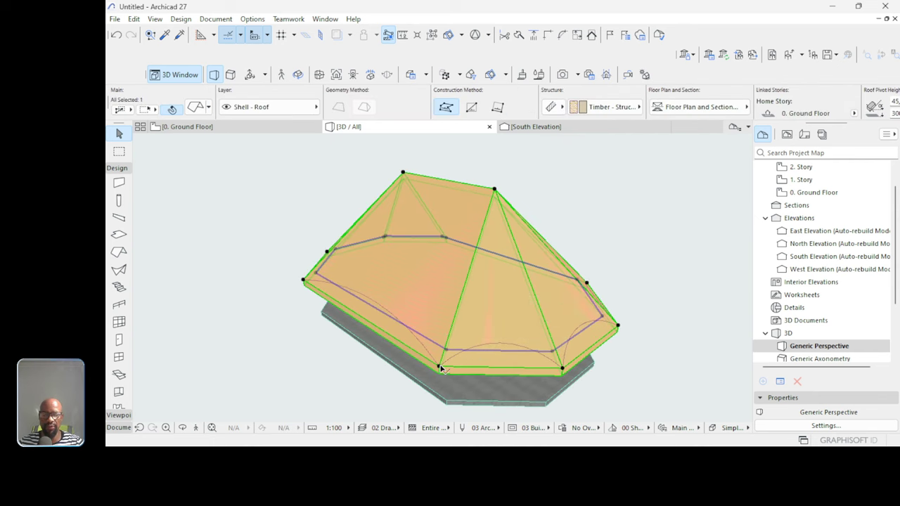
left_click(439, 369)
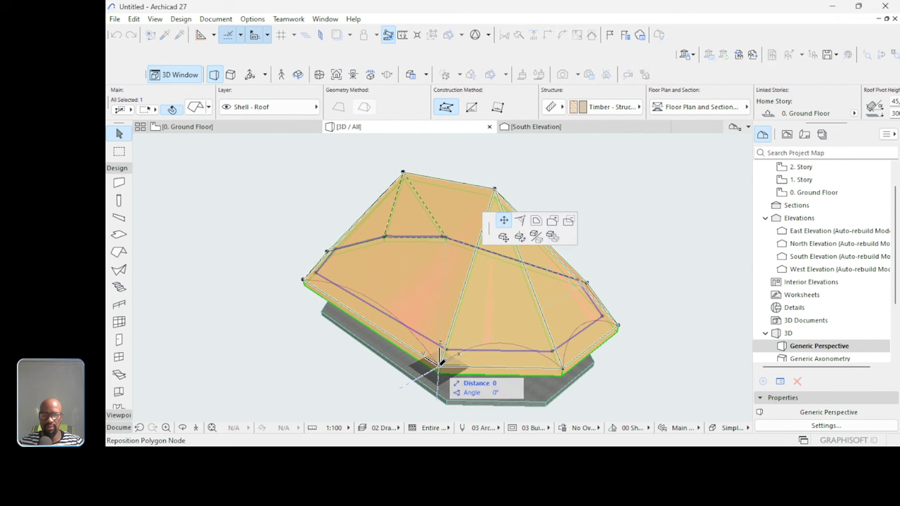
left_click(536, 222)
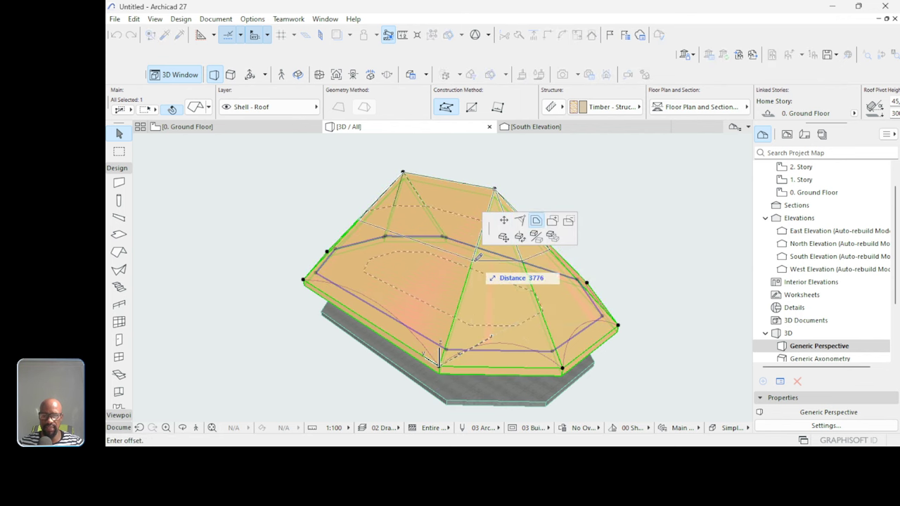
left_click(494, 198)
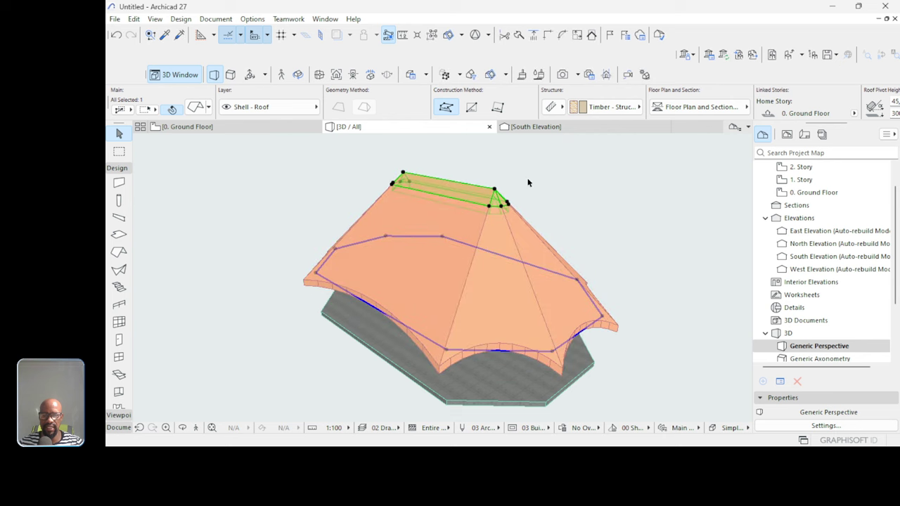
Orbit the model to inspect the ridge cap and slab, then deselect the roof.
scroll(483, 178, "up", 5)
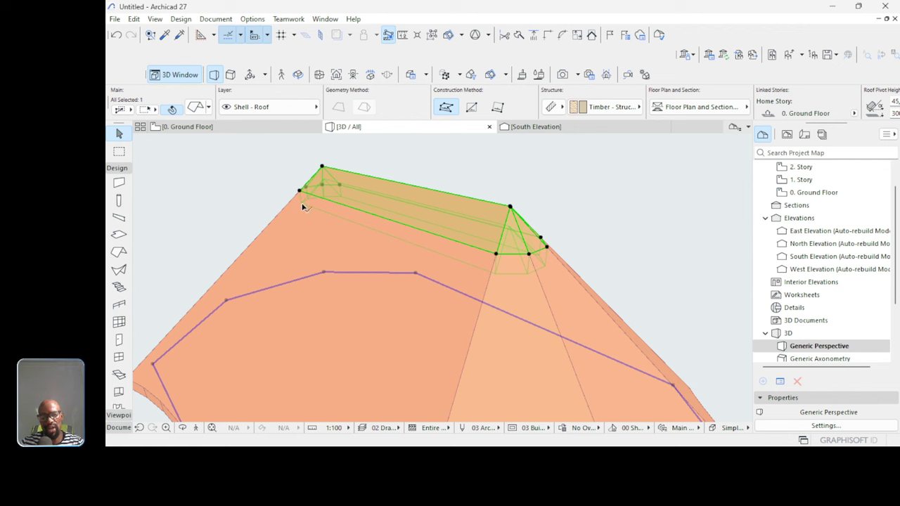
scroll(357, 201, "down", 5)
middle_click_drag(481, 186, 496, 211, "shift")
scroll(497, 210, "down", 2)
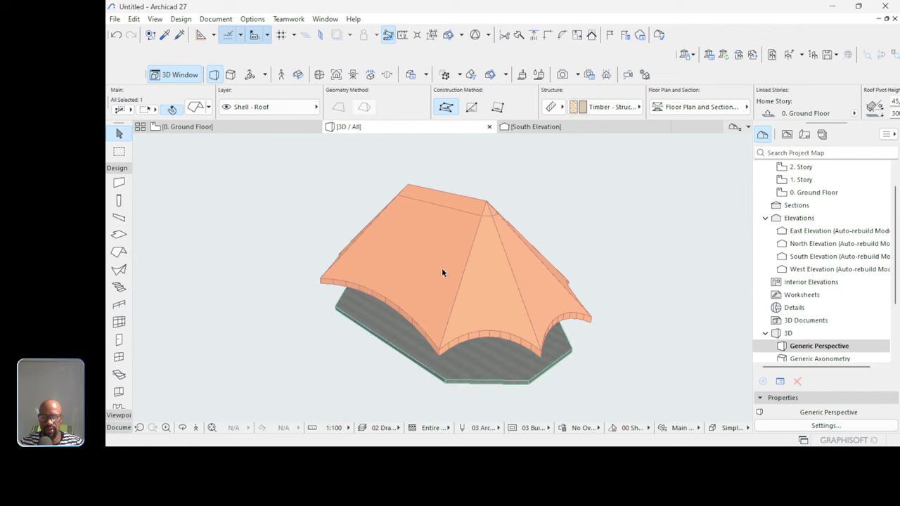
scroll(441, 268, "up", 6)
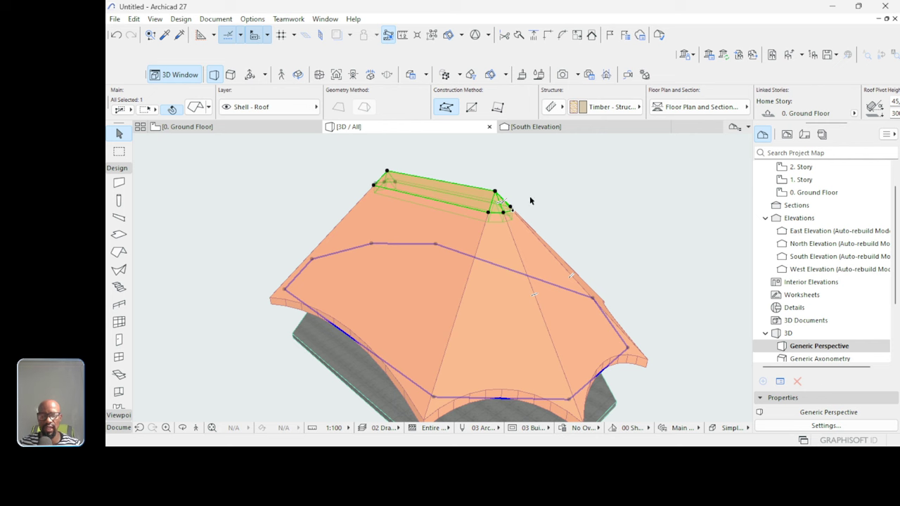
middle_click_drag(530, 201, 536, 288, "shift")
left_click(642, 295)
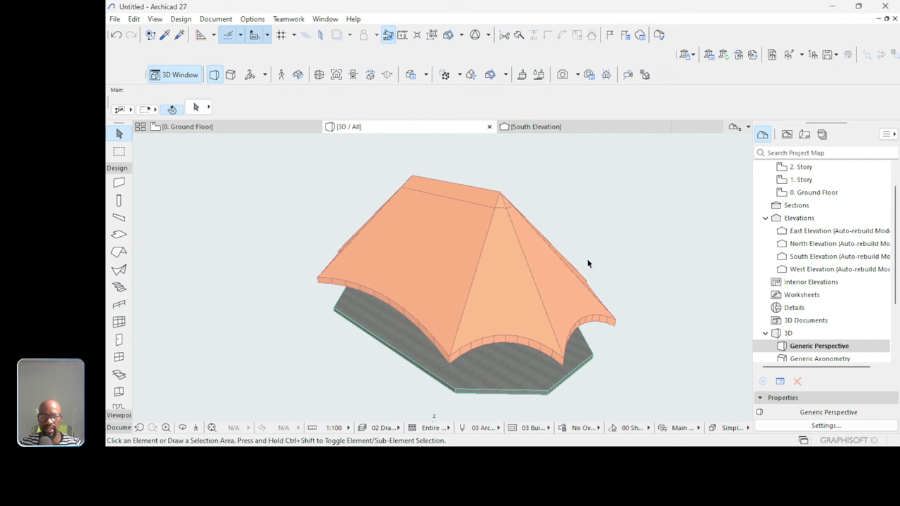
Create another roof copy and set its pivot height to 3000.
key("s")
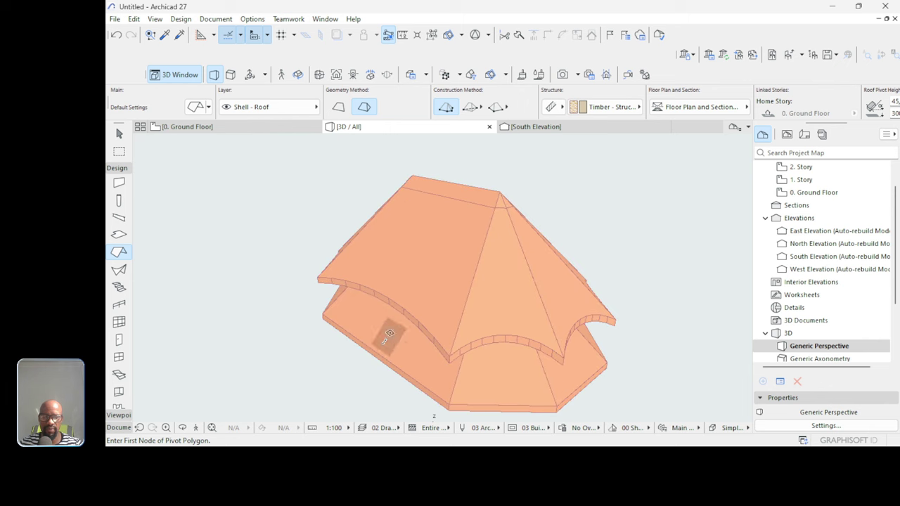
key("Escape")
left_click(391, 332)
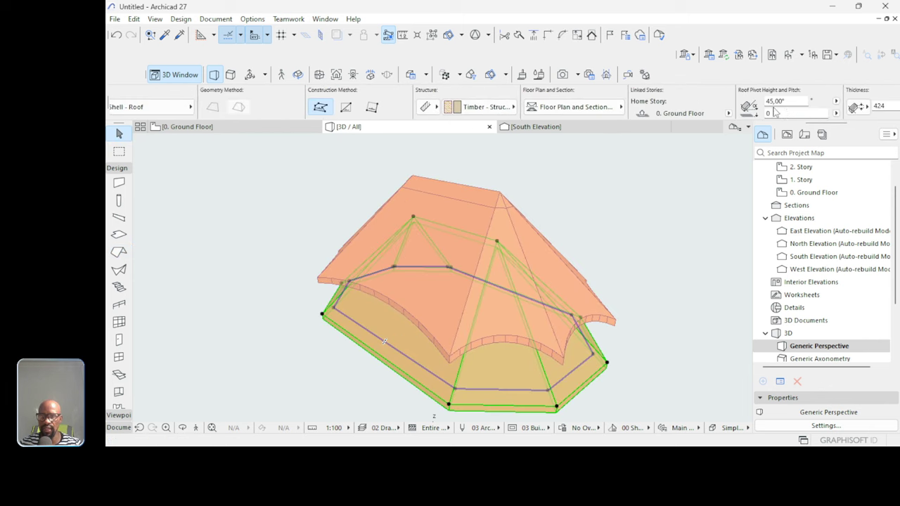
type("30")
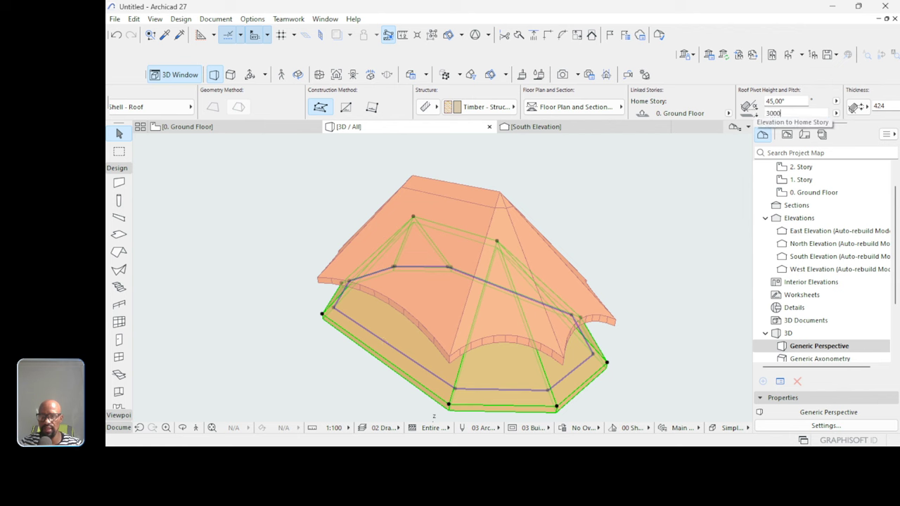
type("00")
key("Return")
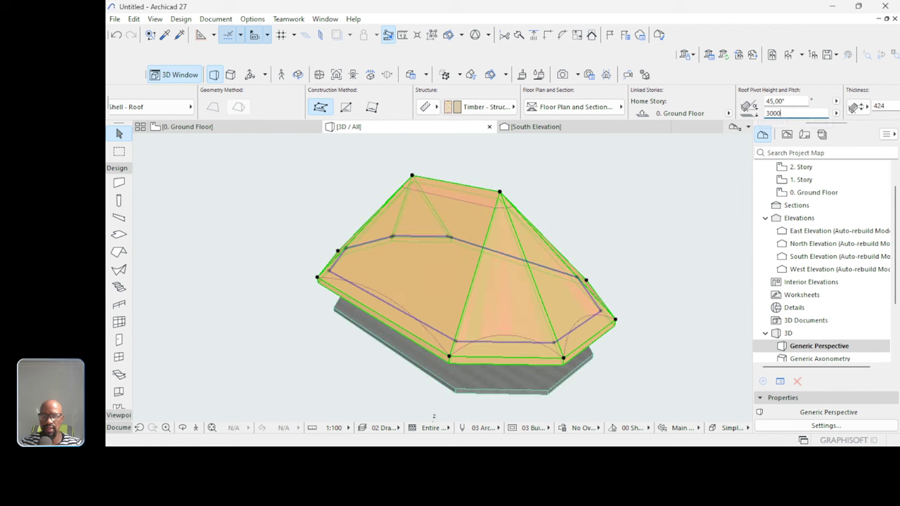
Offset all its edges inward to form a wider tier below the ridge cap.
left_click(450, 359)
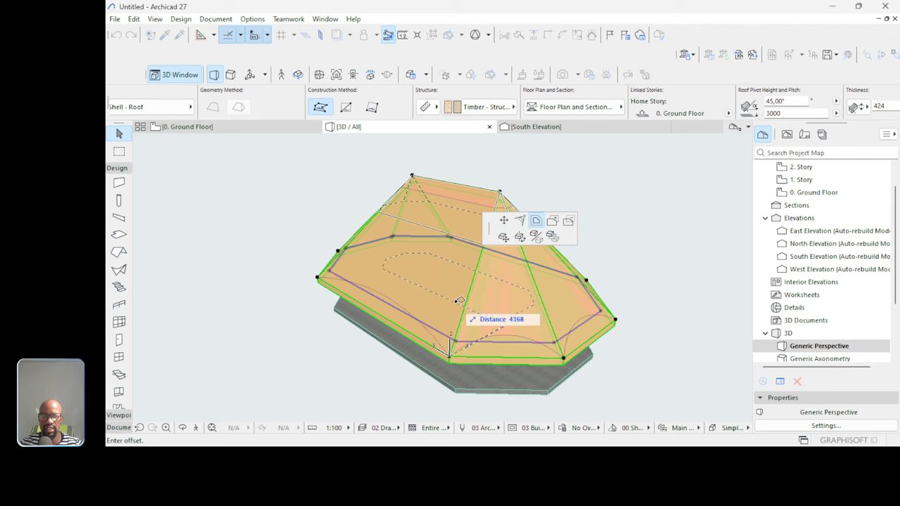
left_click(457, 301)
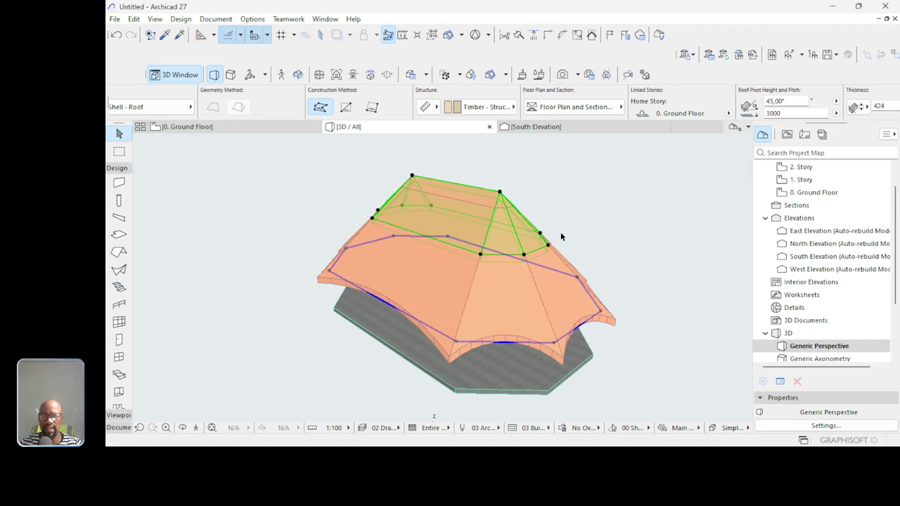
middle_click_drag(589, 211, 586, 219, "shift")
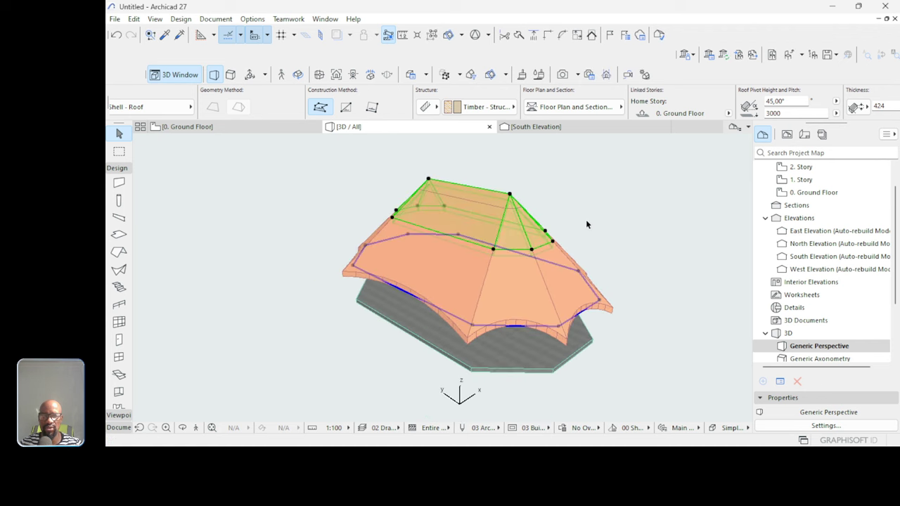
left_click(632, 246)
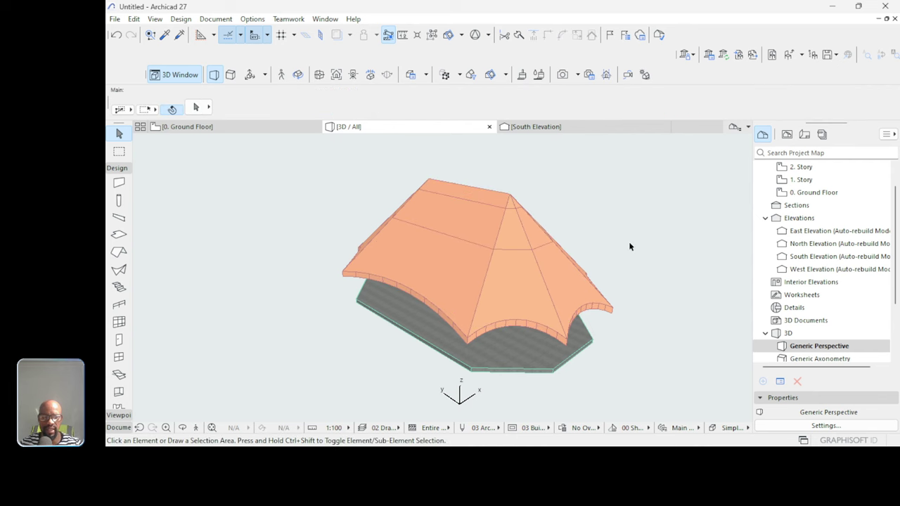
Create one more roof copy and give it a 3000 pivot height.
key("r")
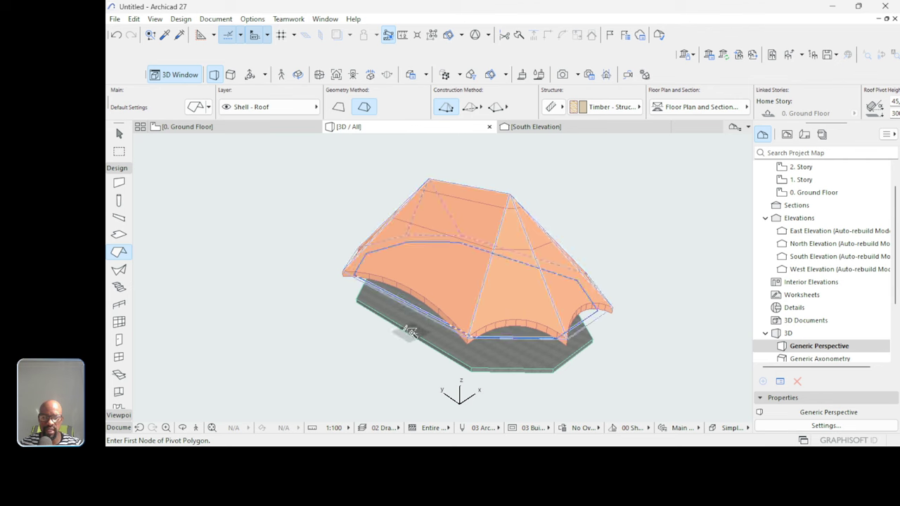
left_click(409, 332, "shift")
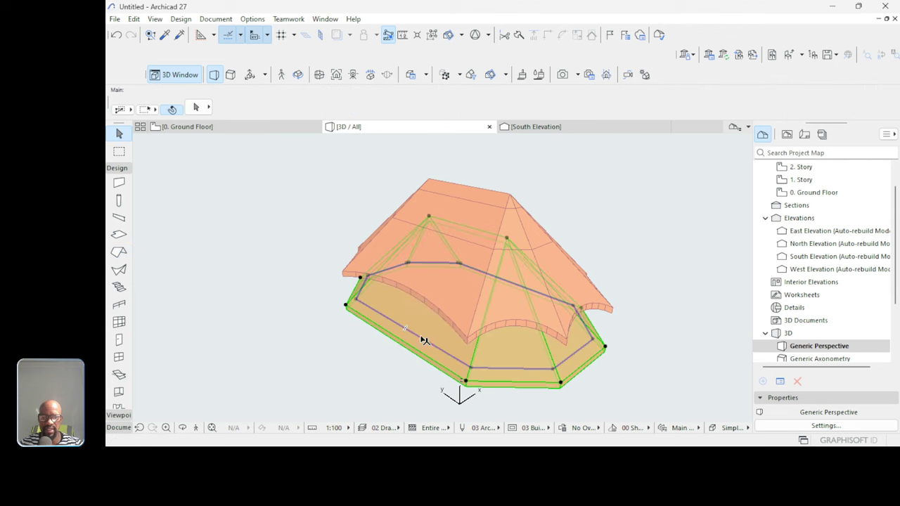
scroll(646, 111, "down", 3)
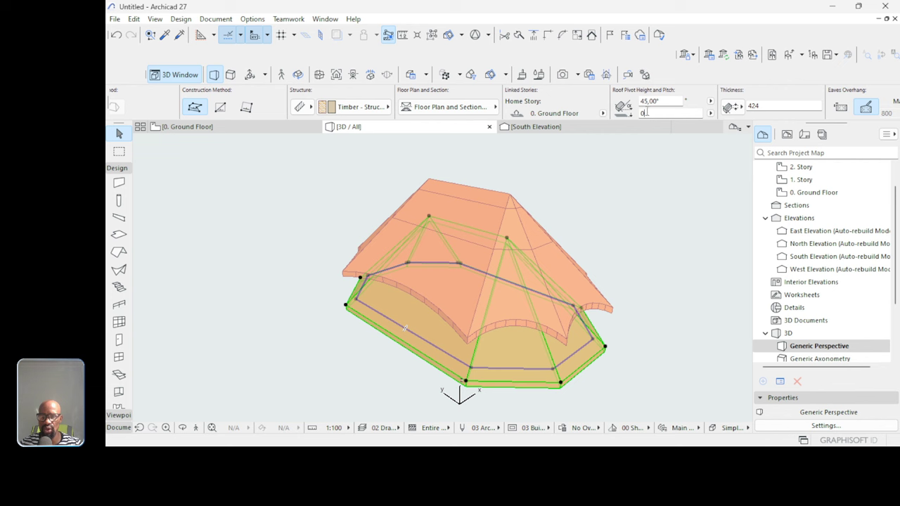
left_click(646, 112)
type("3000")
key("Return")
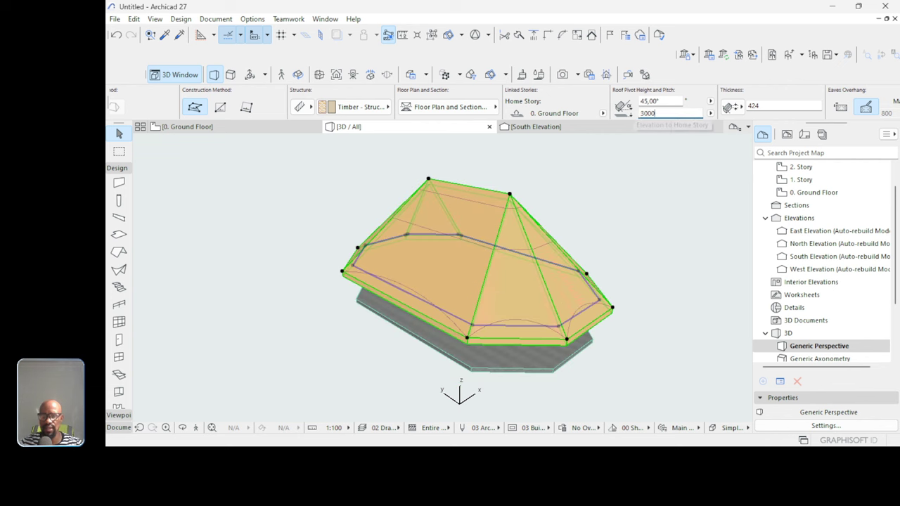
Offset the roof's edges to form the curved overhang, then deselect it.
left_click(468, 339)
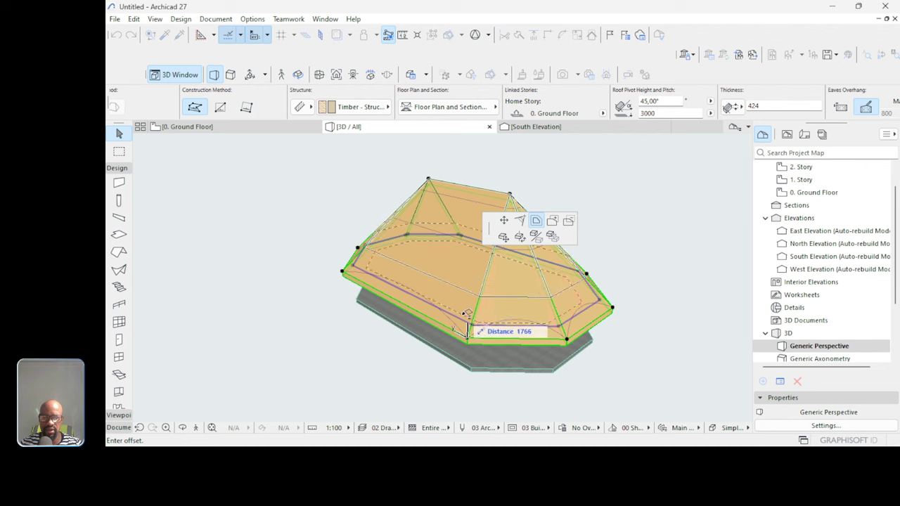
left_click(467, 330)
key("Escape")
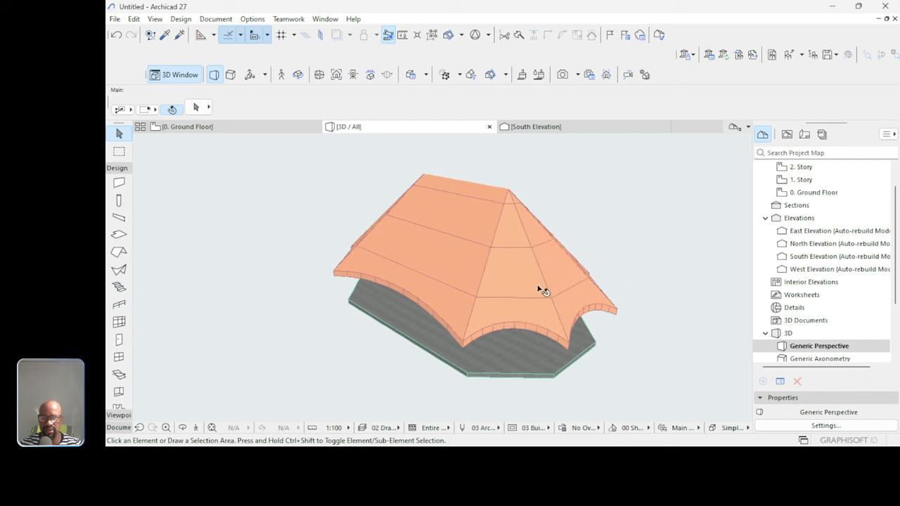
Select the shell roof from above and change its pivot height from 3000 to 3100.
scroll(523, 271, "up", 5)
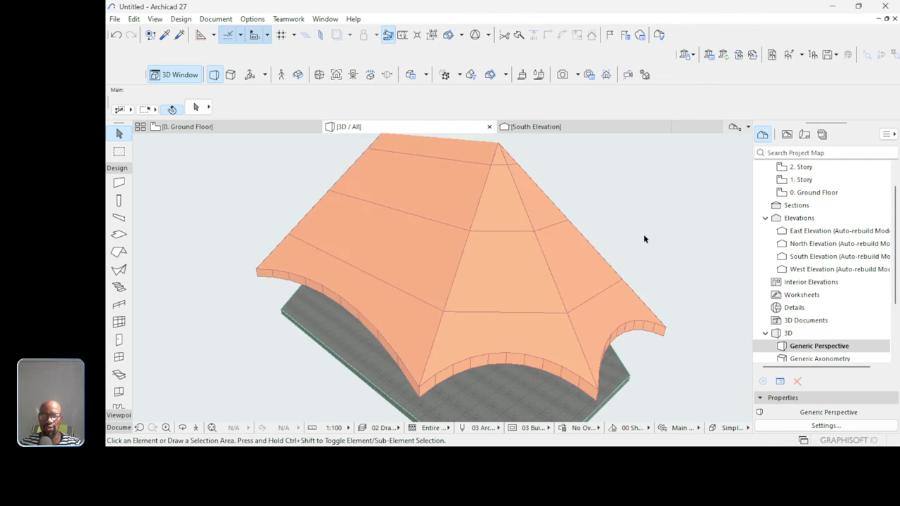
middle_click_drag(532, 331, 534, 245, "shift")
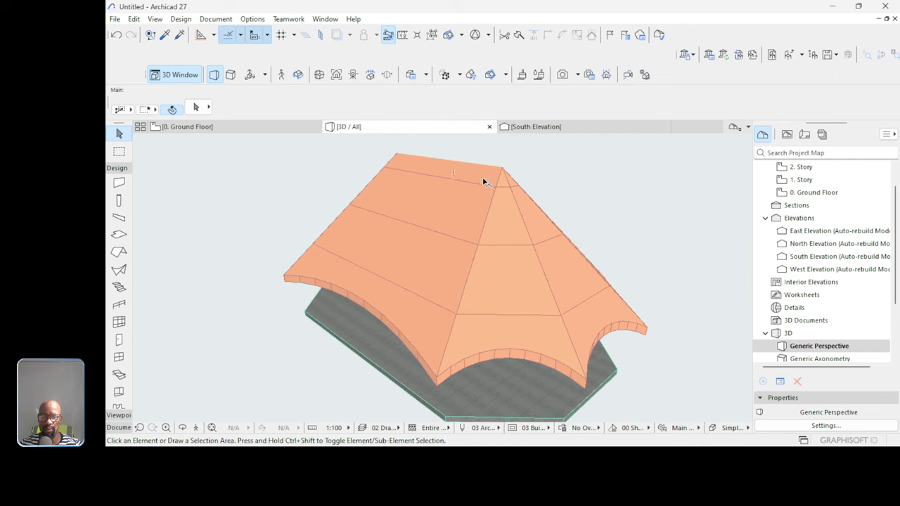
left_click(420, 298)
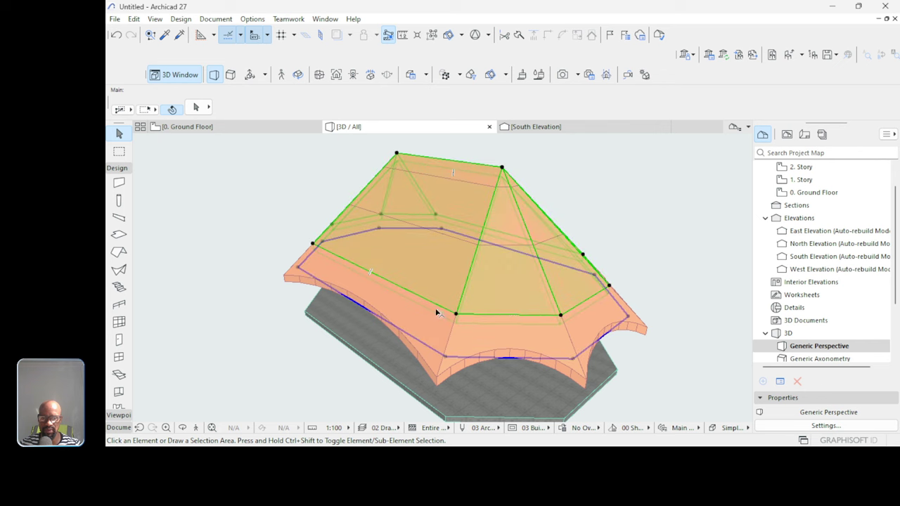
scroll(735, 92, "down", 3)
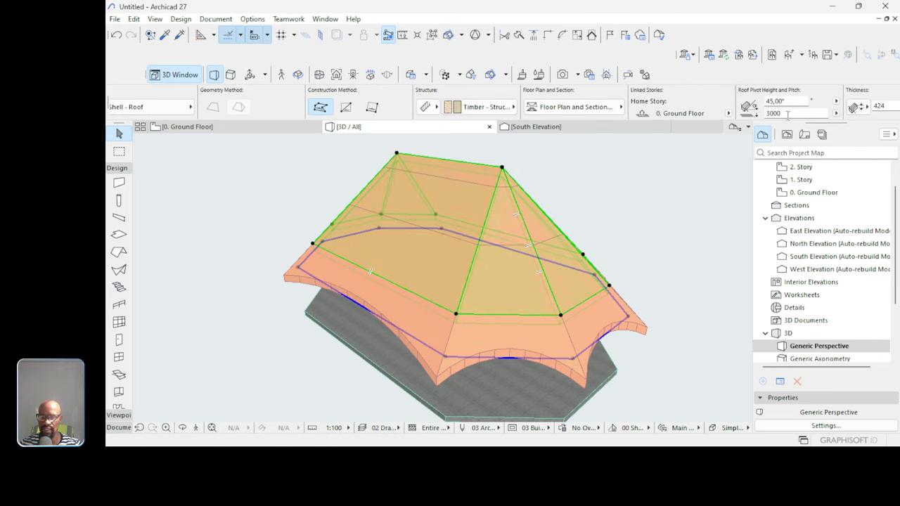
left_click_drag(788, 114, 776, 113)
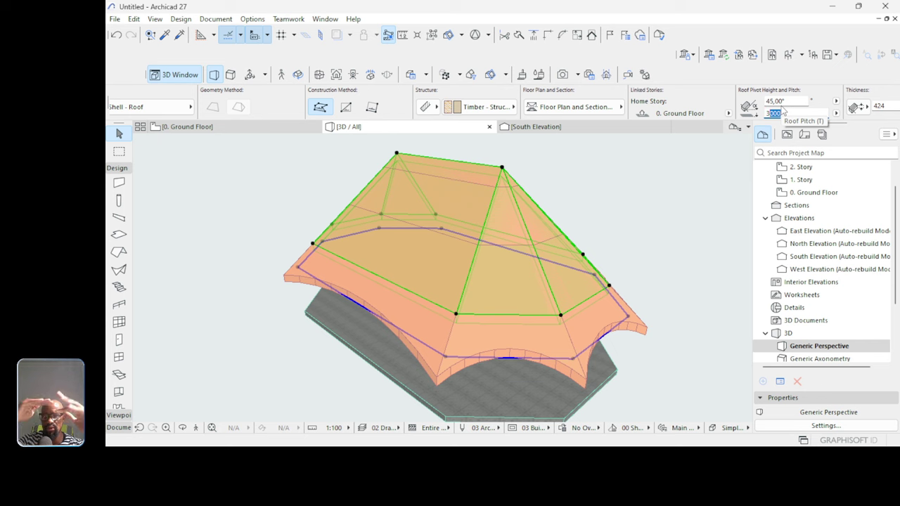
type("3100")
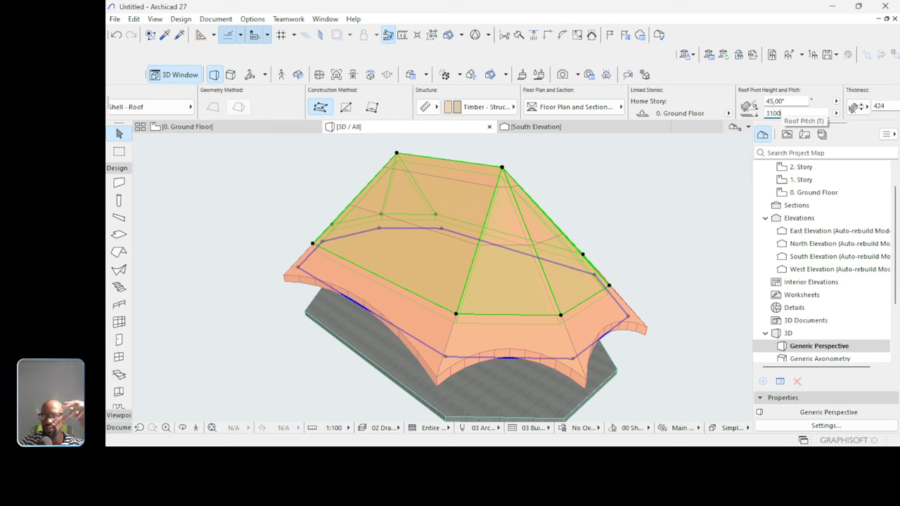
key("Return")
On the 0. Ground Floor plan, set the first roof copy's pivot height to 3200, accepting the warning.
left_click(669, 222)
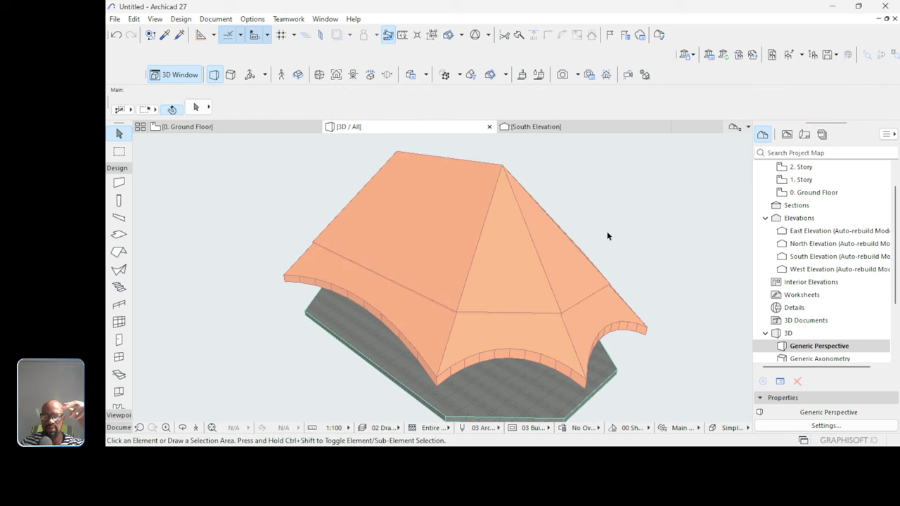
double_click(806, 193)
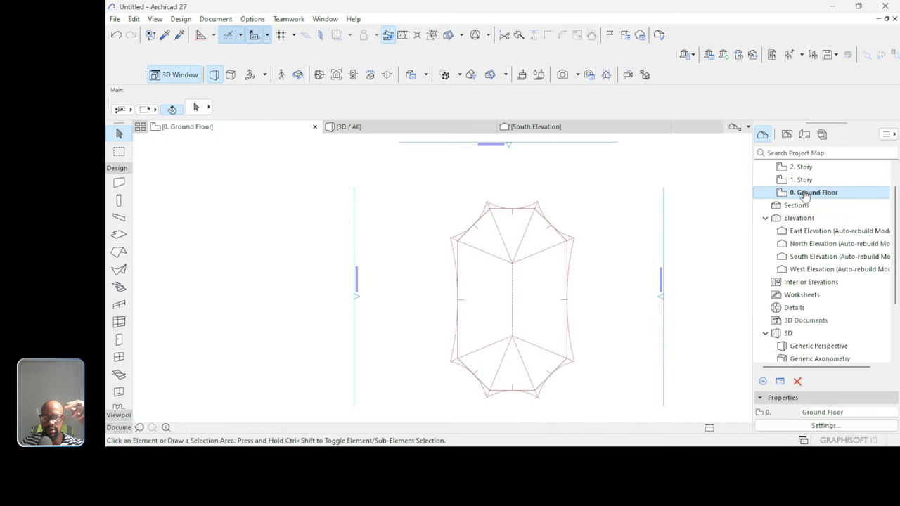
scroll(535, 259, "up", 3)
left_click(546, 259)
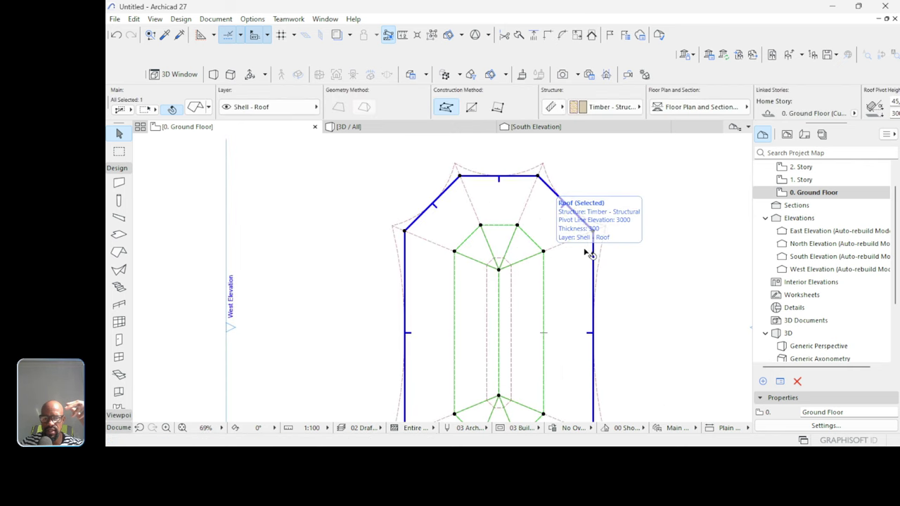
scroll(707, 109, "down", 3)
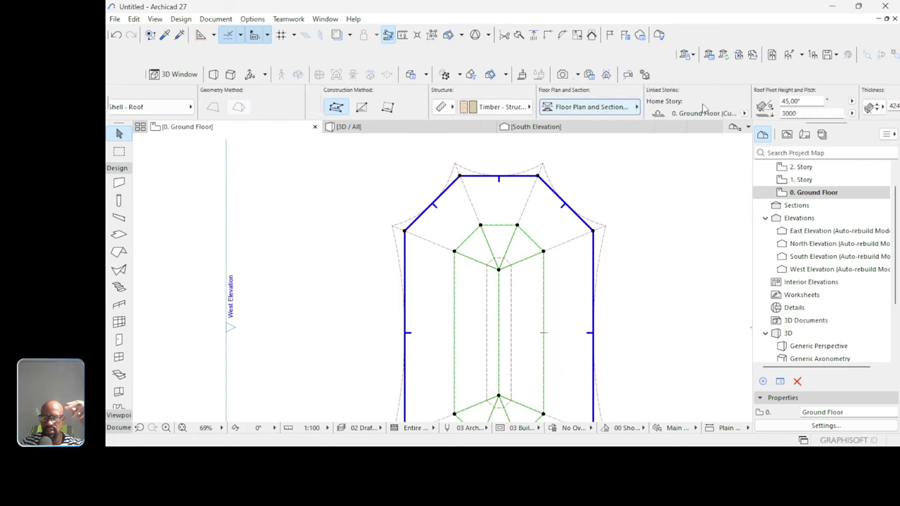
double_click(785, 113)
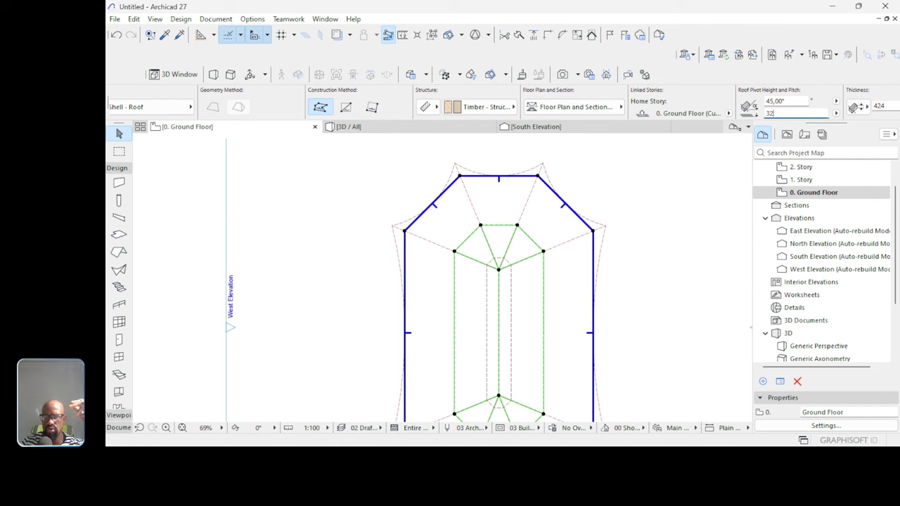
type("3200")
key("Return")
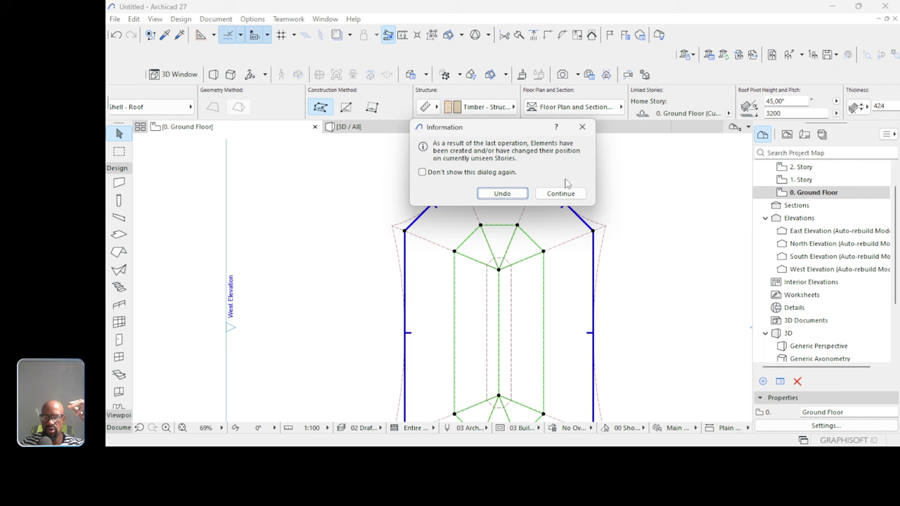
left_click(561, 192)
Set the next roof copy's pivot height to 3300.
left_click(515, 271)
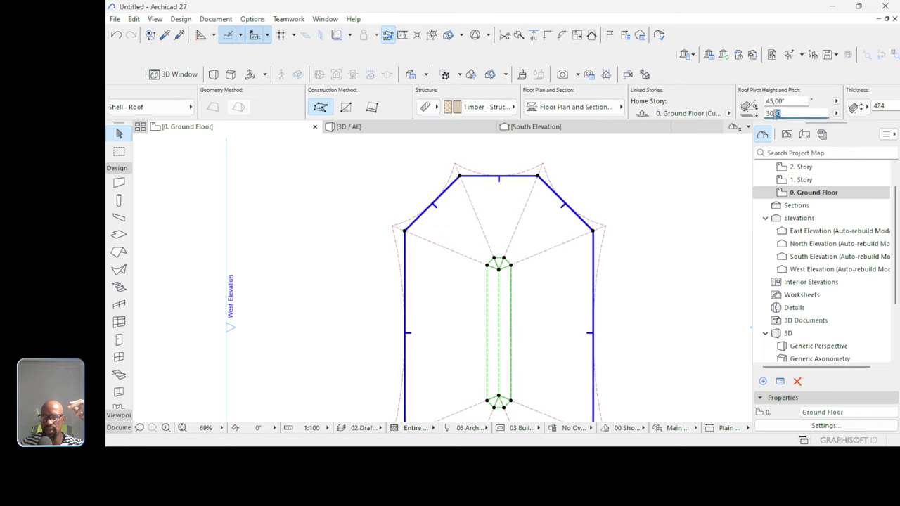
type("330")
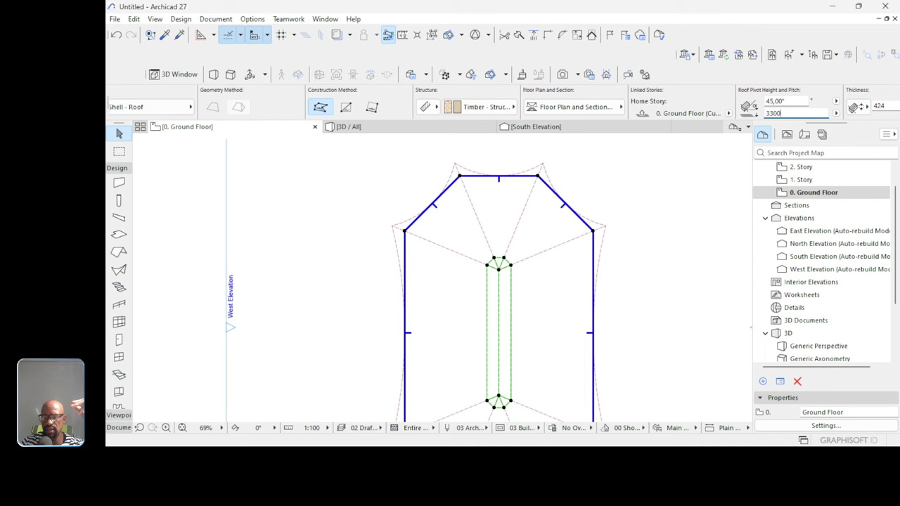
type("0")
key("Return")
left_click(561, 192)
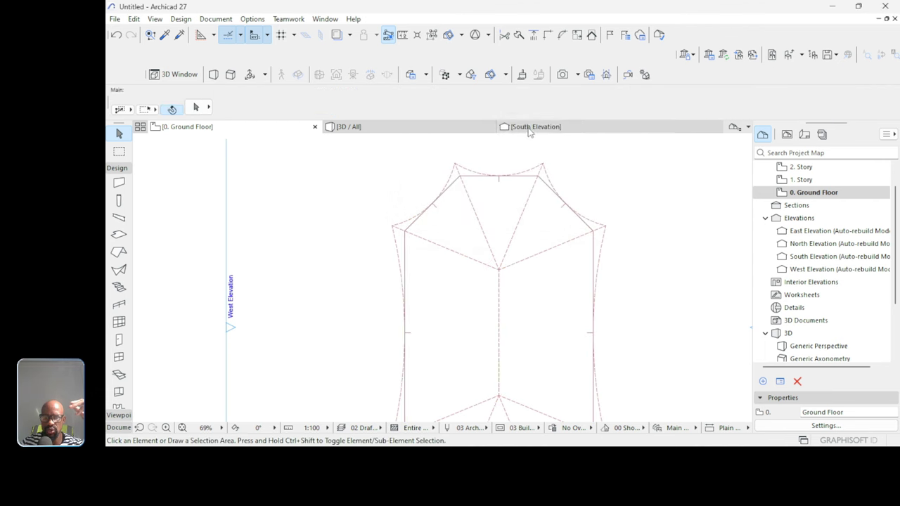
left_click(431, 130)
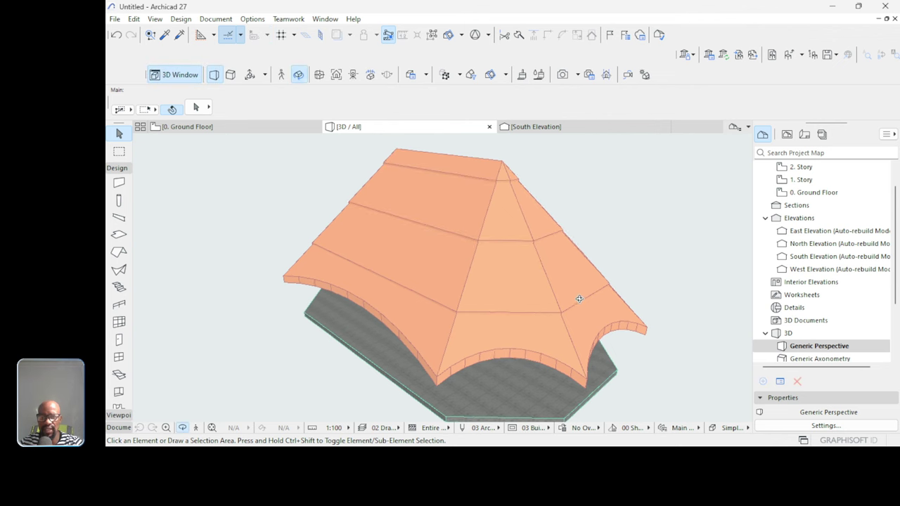
mouse_move(578, 298)
middle_mouse_down("shift")
mouse_move(569, 231)
mouse_move(569, 305)
middle_mouse_up("shift")
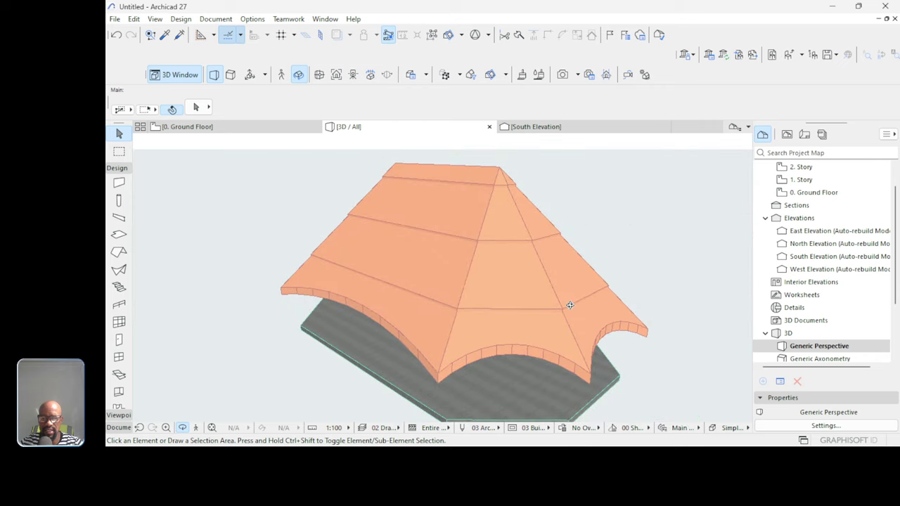
left_click(406, 289)
left_click(646, 199)
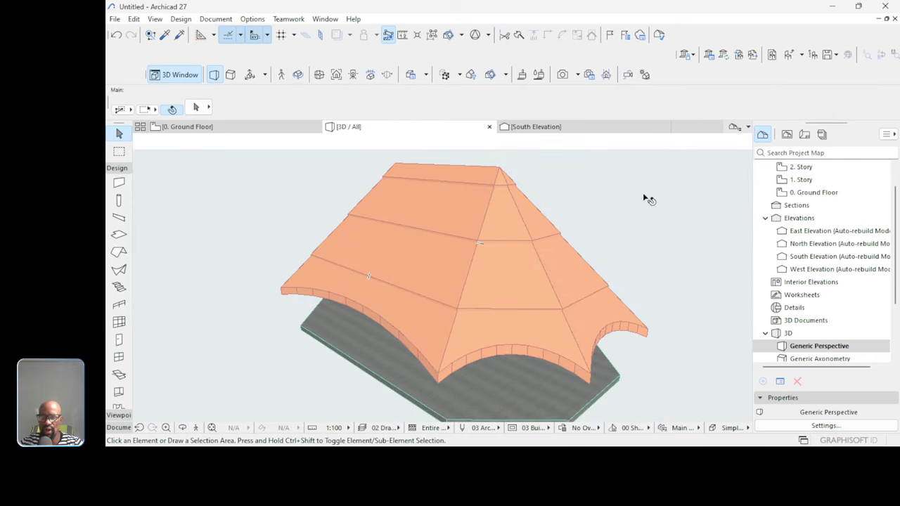
double_click(800, 194)
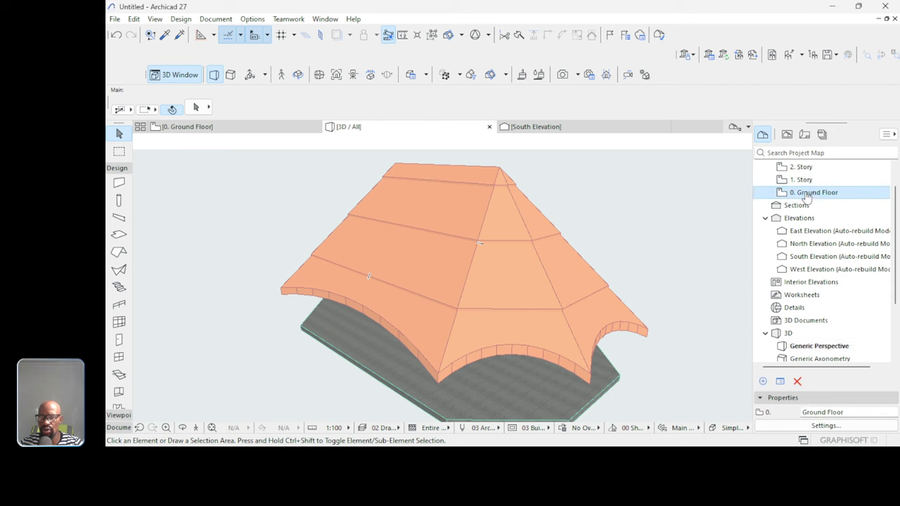
scroll(524, 210, "down", 2)
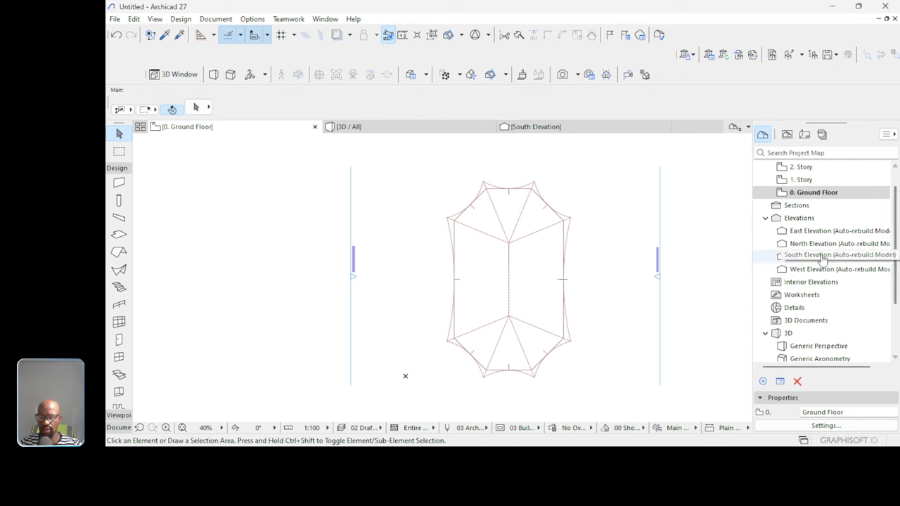
On 1. Story, select the roof copy and curve its right and upper-right edges into arcs.
double_click(803, 180)
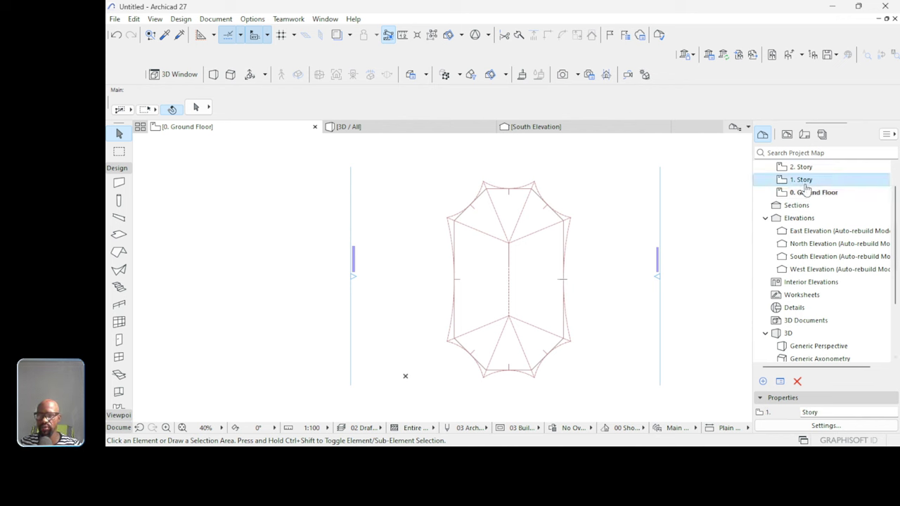
scroll(508, 193, "up", 5)
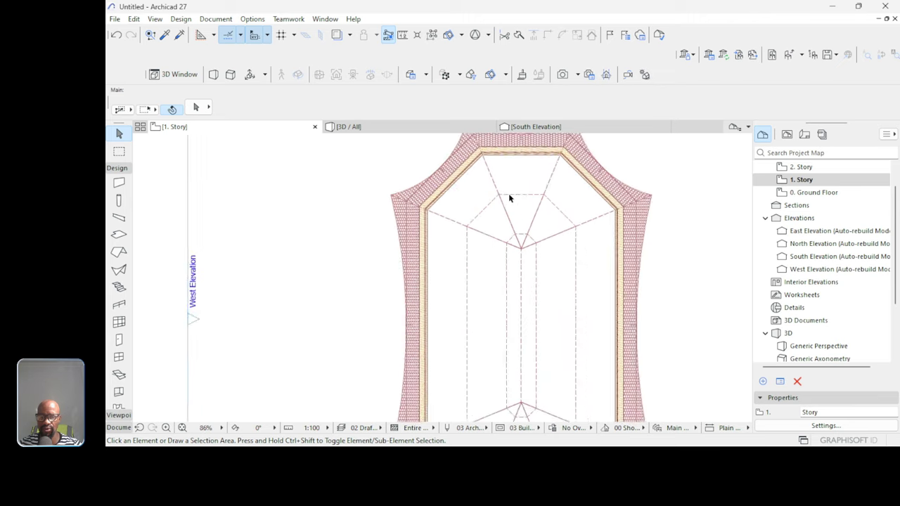
left_click(589, 235)
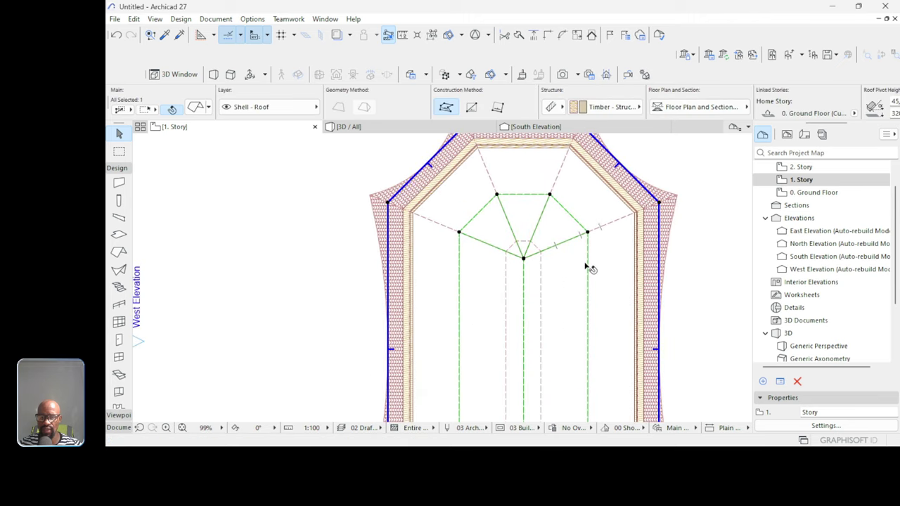
left_click(588, 266)
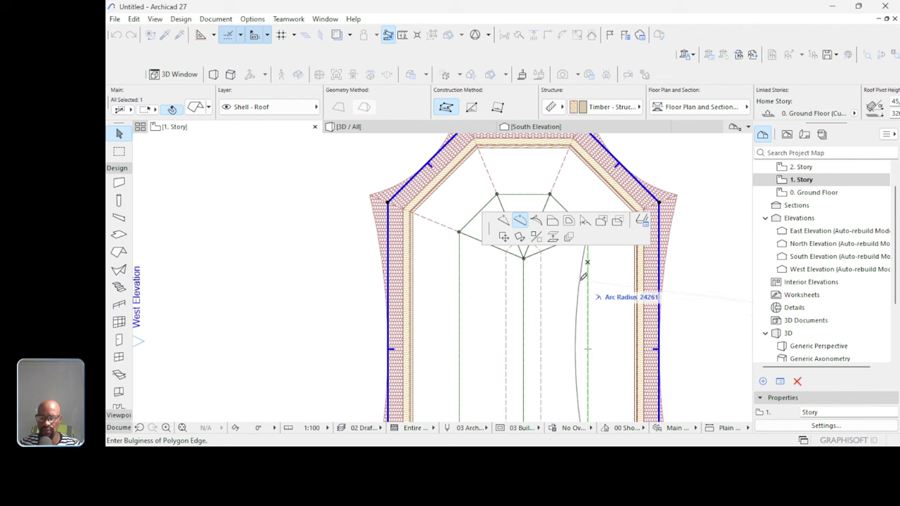
left_click(583, 277)
left_click(568, 217)
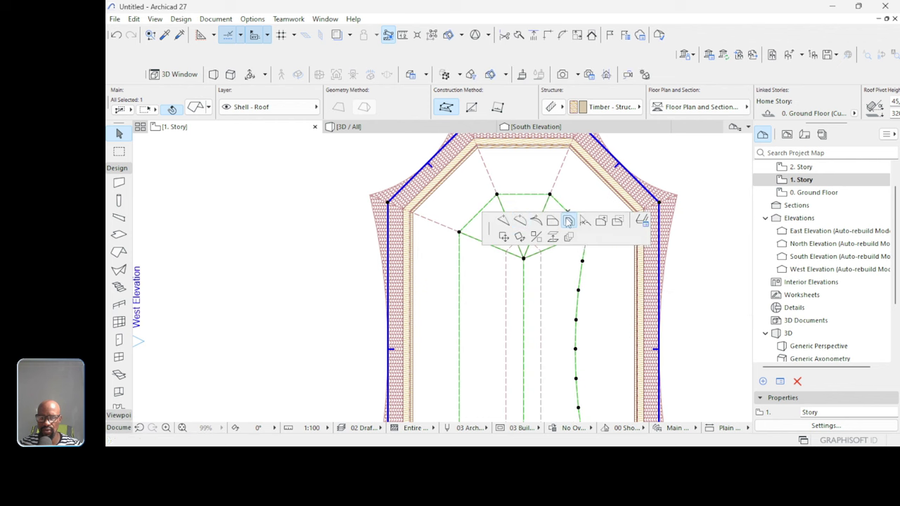
scroll(502, 263, "up", 2)
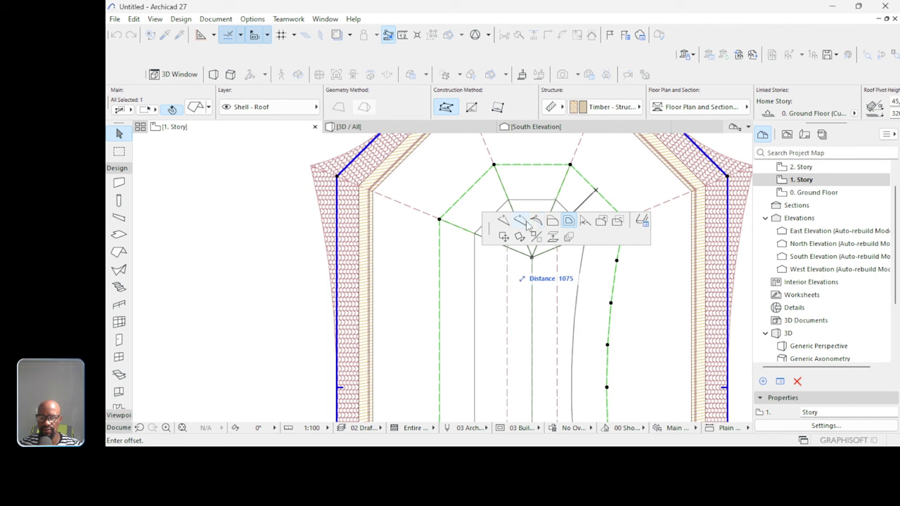
left_click(525, 222)
left_click(589, 187)
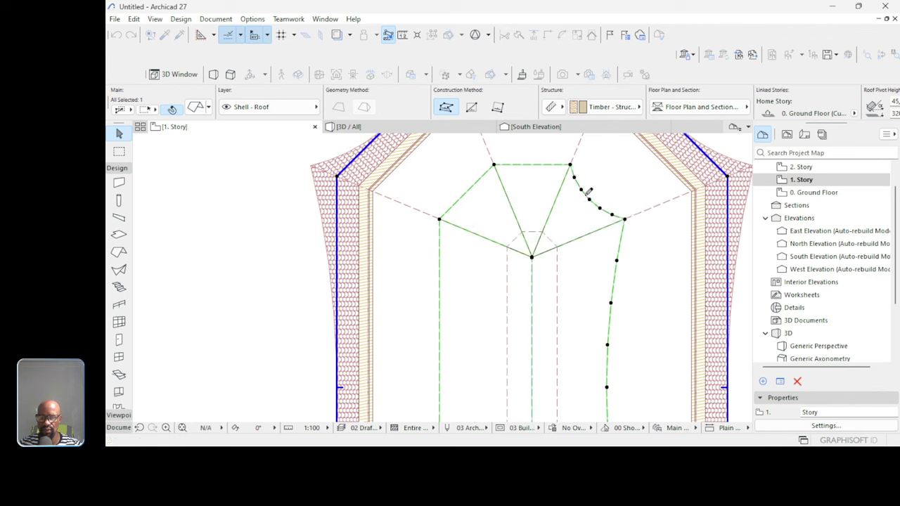
Curve the top, upper-left and left edges, then undo the left-edge curve.
left_click(535, 166)
left_click(536, 172)
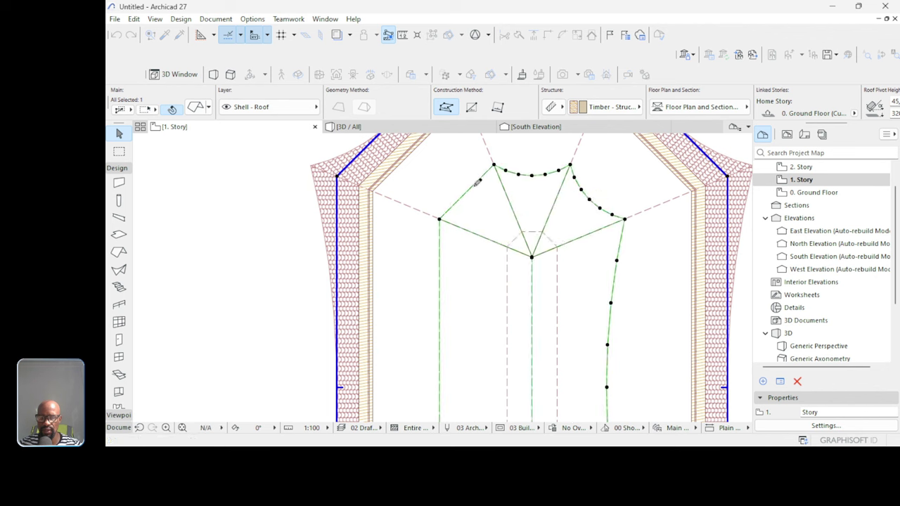
left_click(478, 180)
left_click(483, 187)
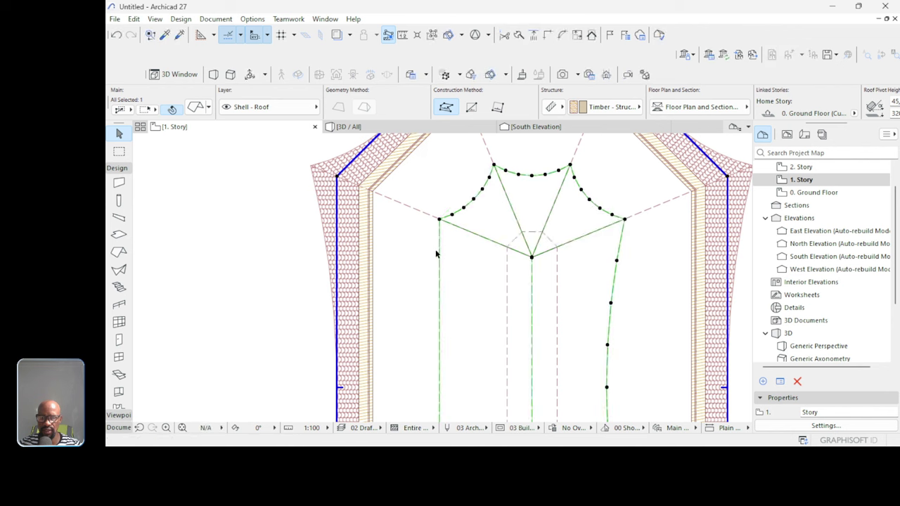
left_click(441, 251)
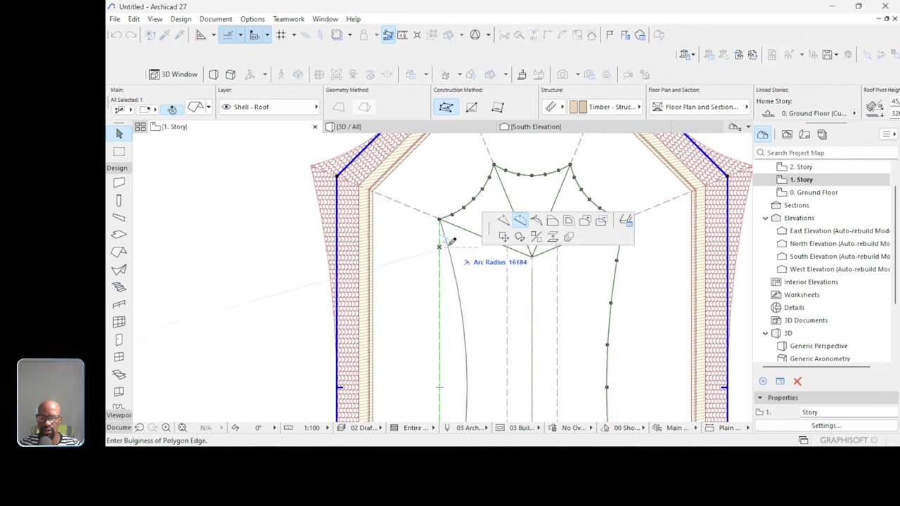
left_click(450, 243)
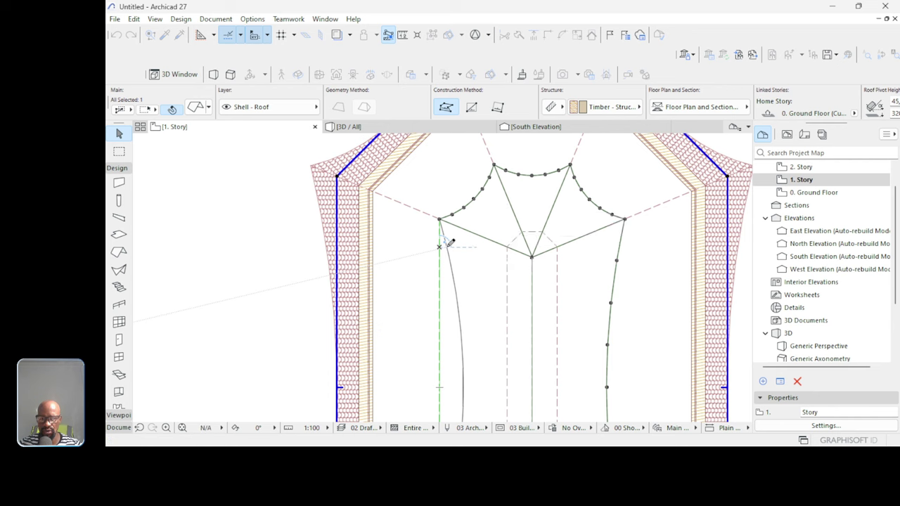
scroll(530, 207, "down", 5)
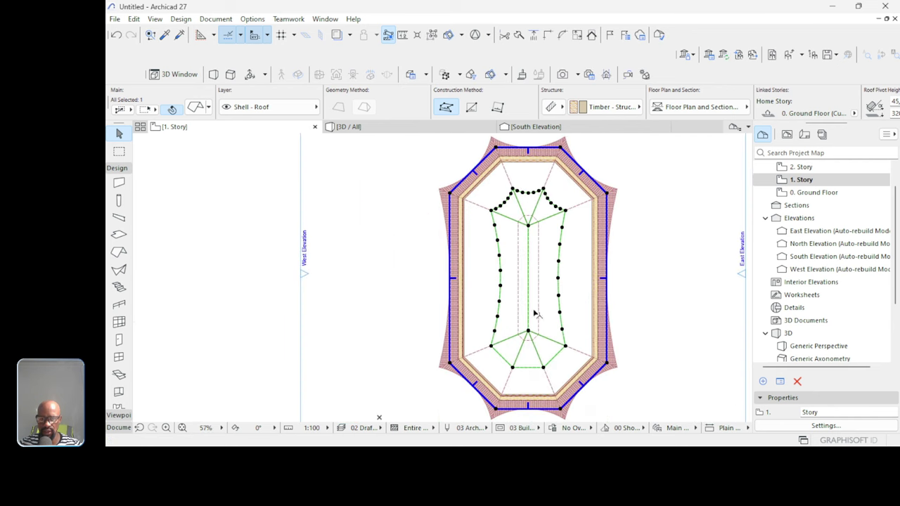
scroll(536, 314, "up", 5)
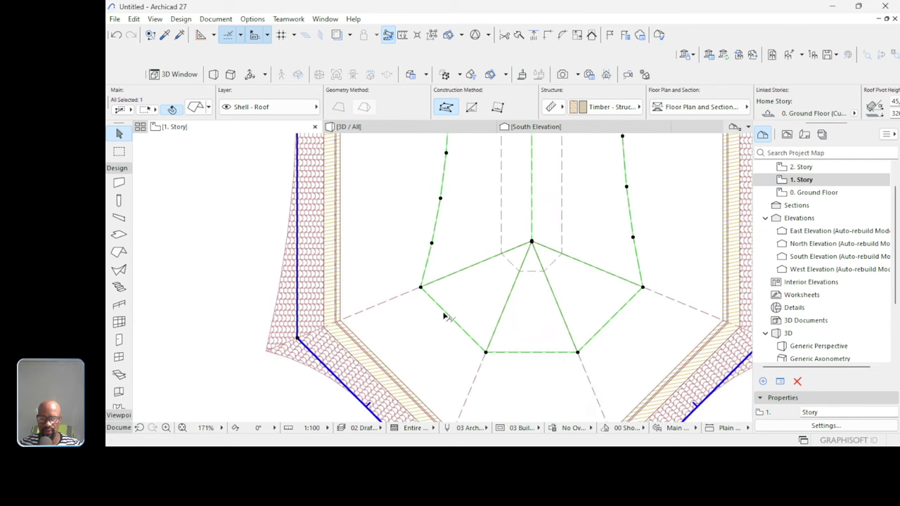
key("ctrl+z")
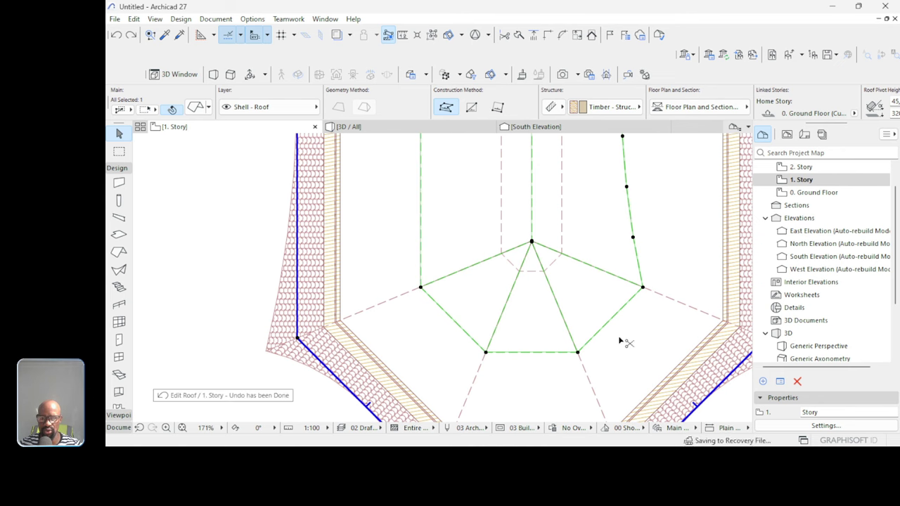
scroll(540, 340, "down", 3)
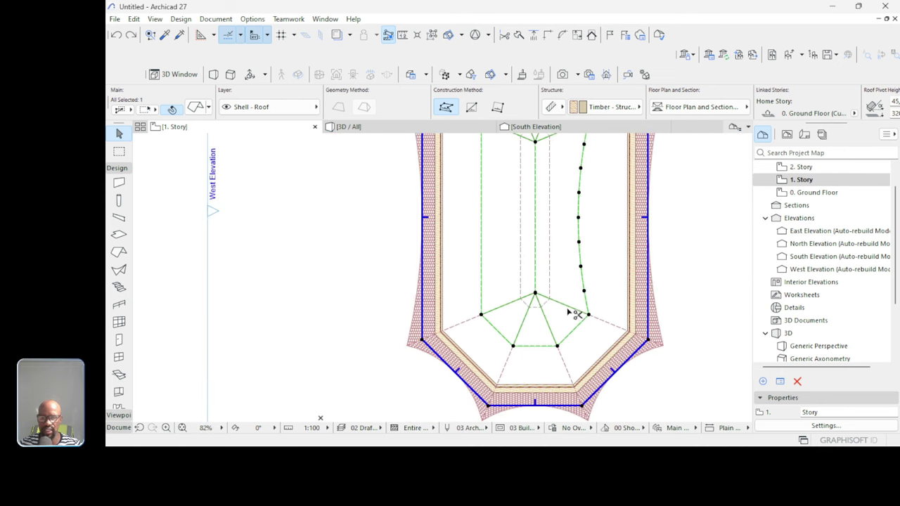
scroll(571, 323, "down", 3)
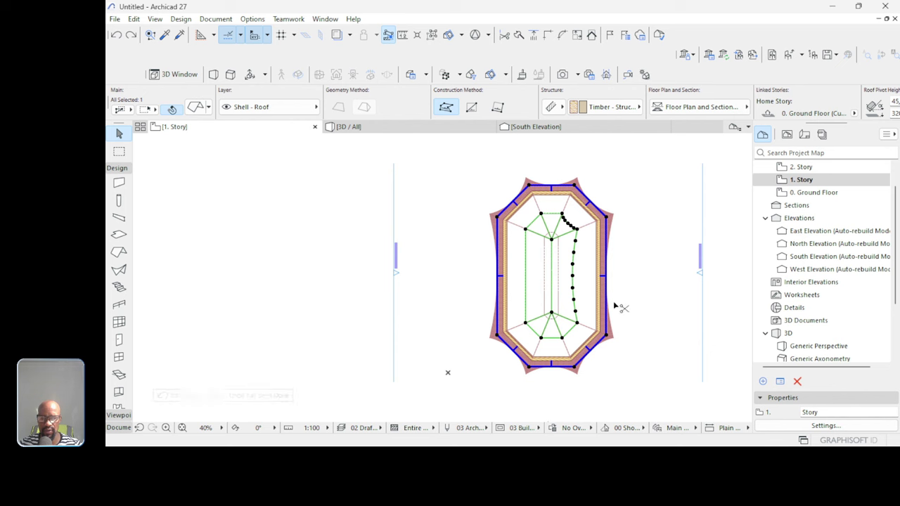
left_click(658, 310)
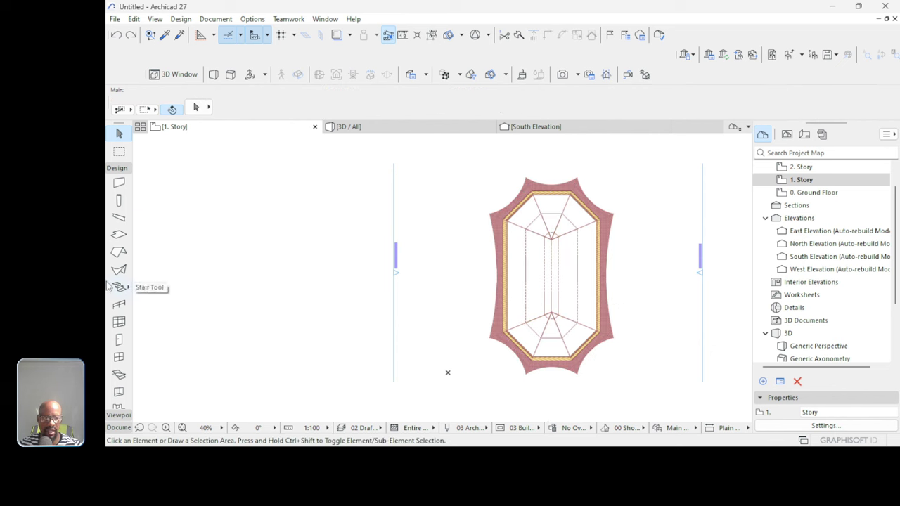
left_click(112, 169)
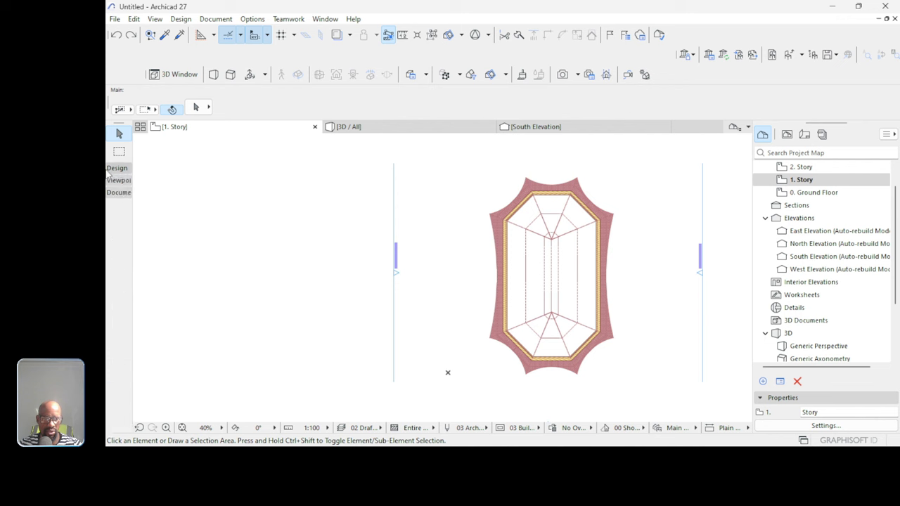
left_click(117, 192)
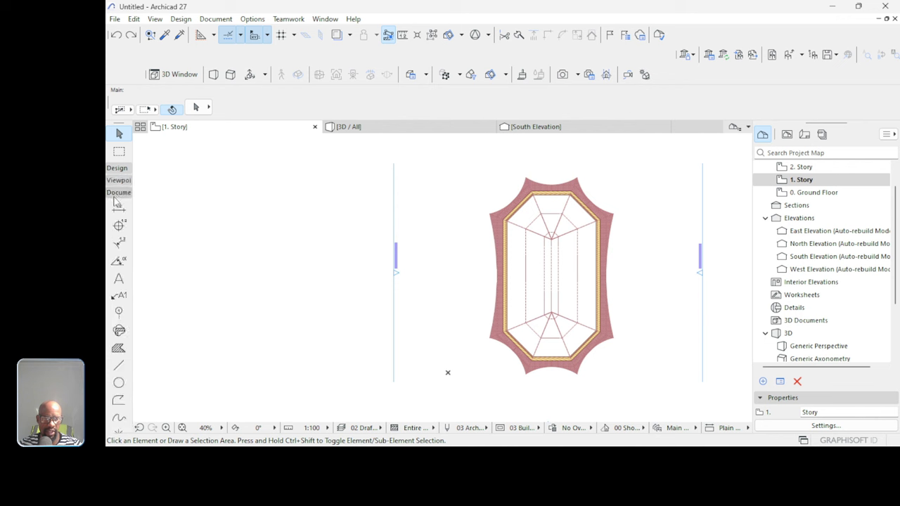
left_click(118, 400)
scroll(574, 232, "up", 3)
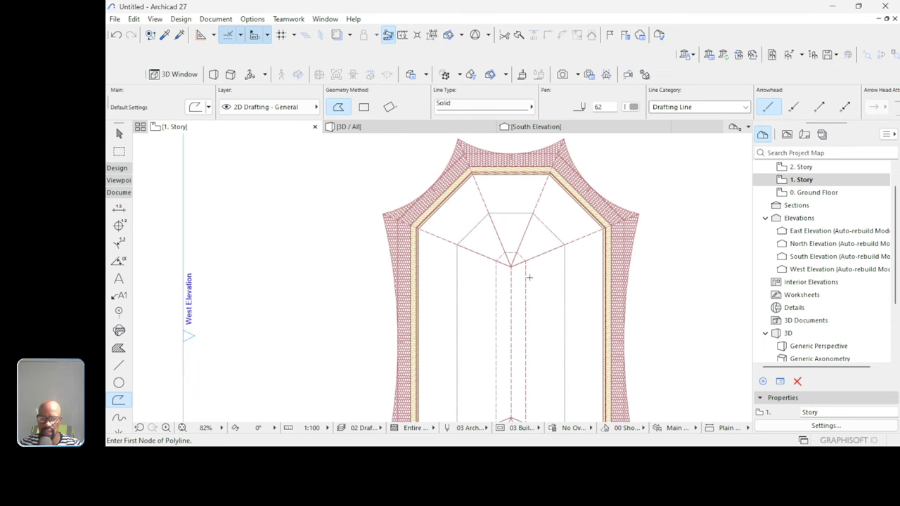
scroll(526, 285, "down", 2)
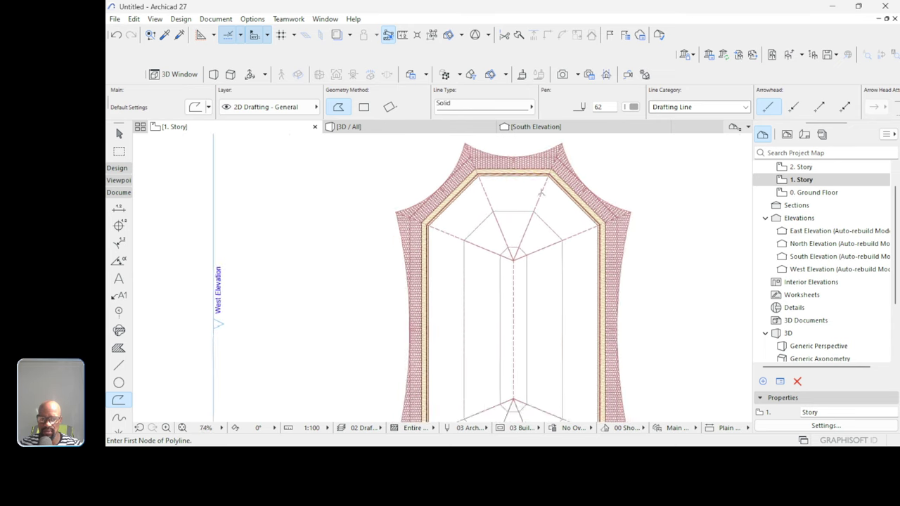
left_click(799, 167)
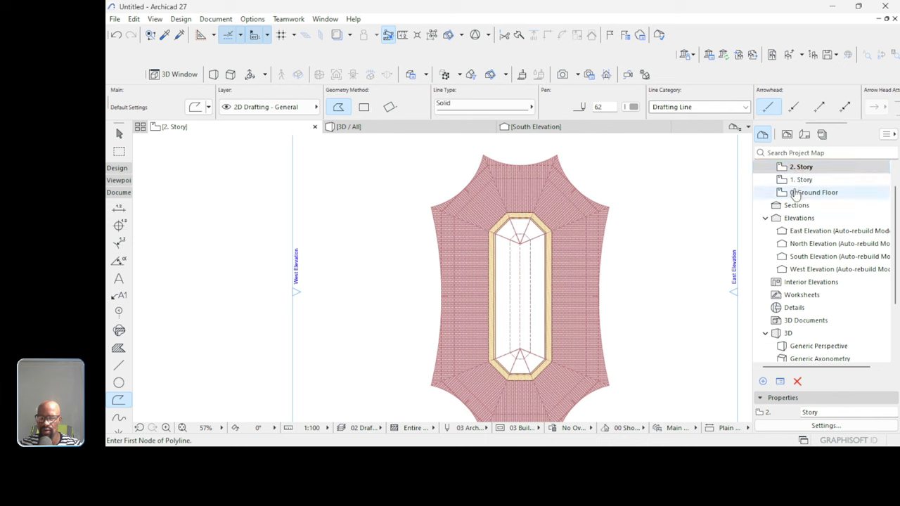
left_click(802, 182)
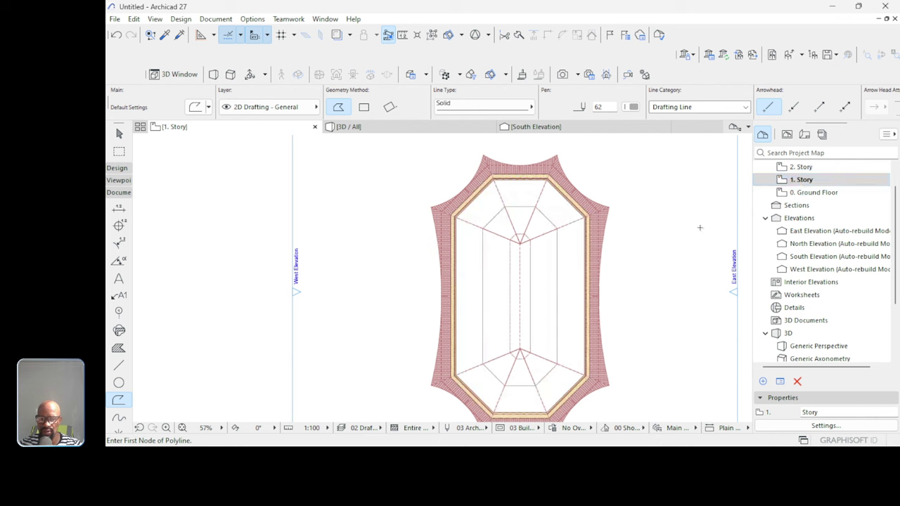
left_click(803, 196)
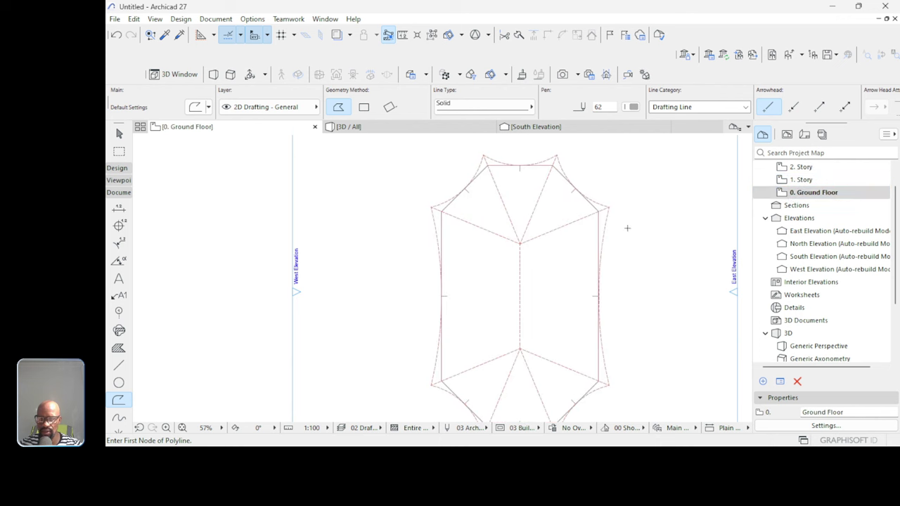
left_click(798, 181)
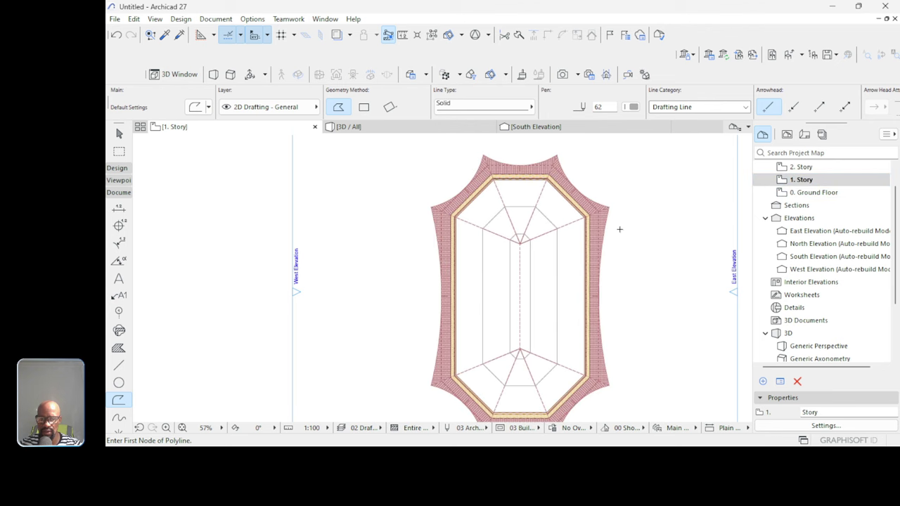
scroll(544, 226, "up", 1)
scroll(543, 226, "up", 1)
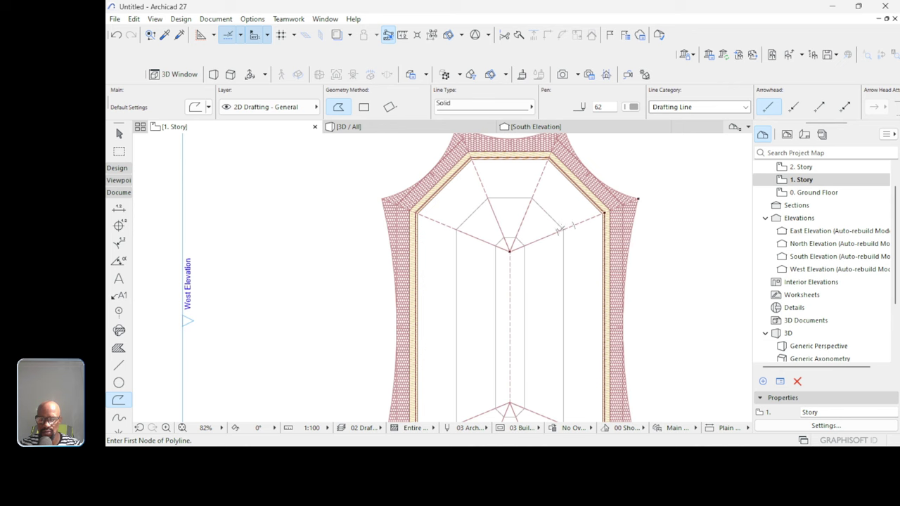
key("Escape")
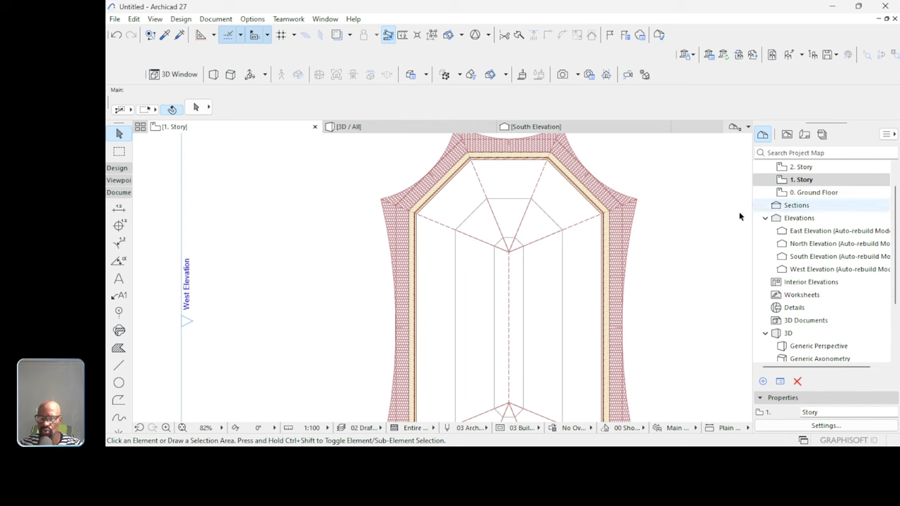
Select the green drafting polyline inside the roof and offset all its edges 400 inward.
left_click(562, 253)
scroll(478, 211, "up", 3)
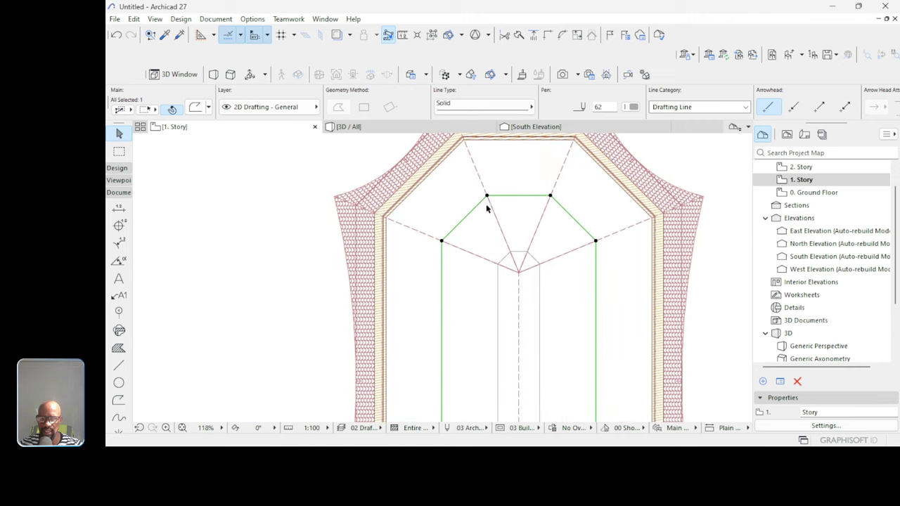
scroll(594, 242, "up", 2)
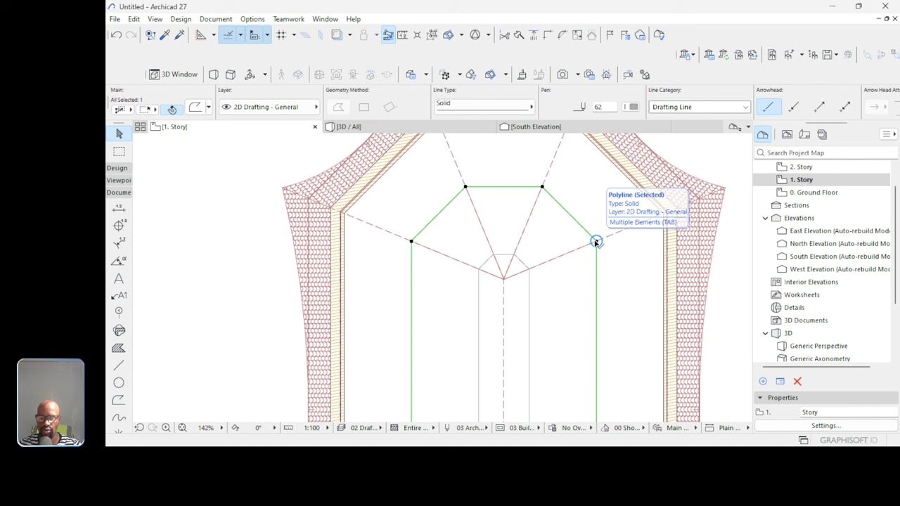
left_click(596, 242)
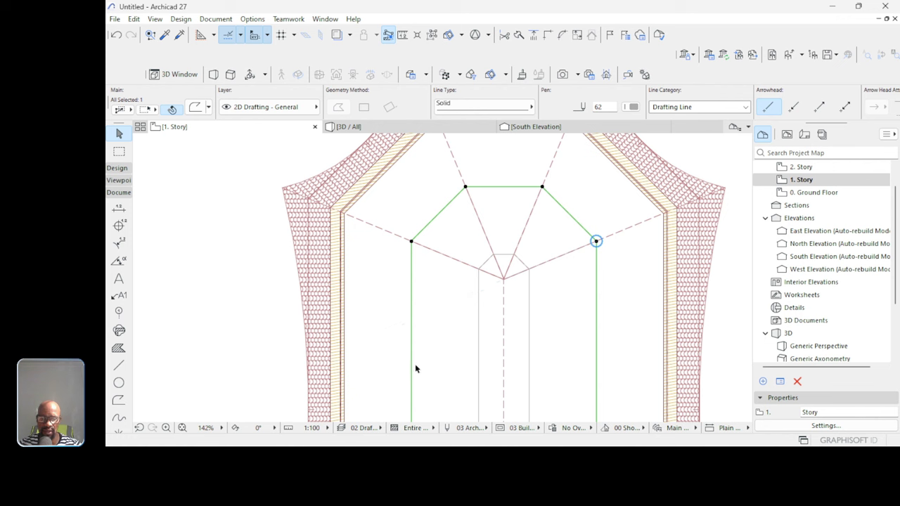
left_click(596, 242)
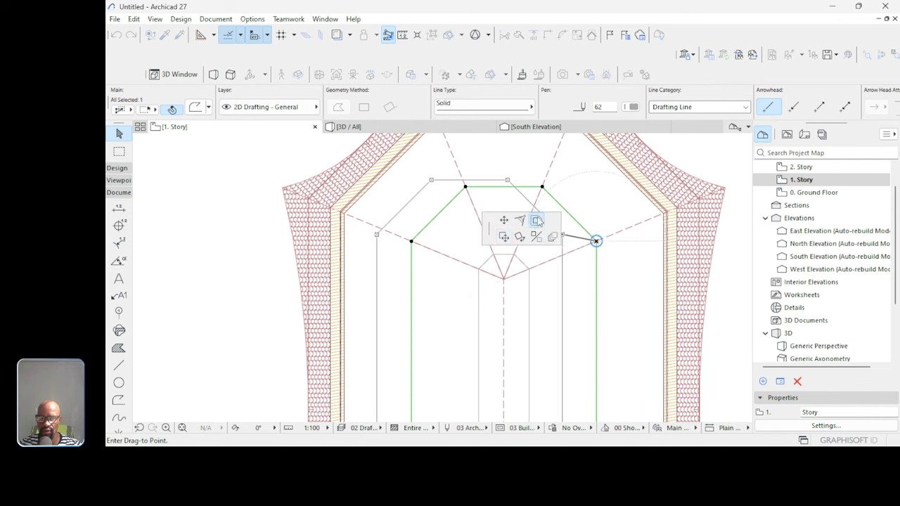
left_click(536, 221)
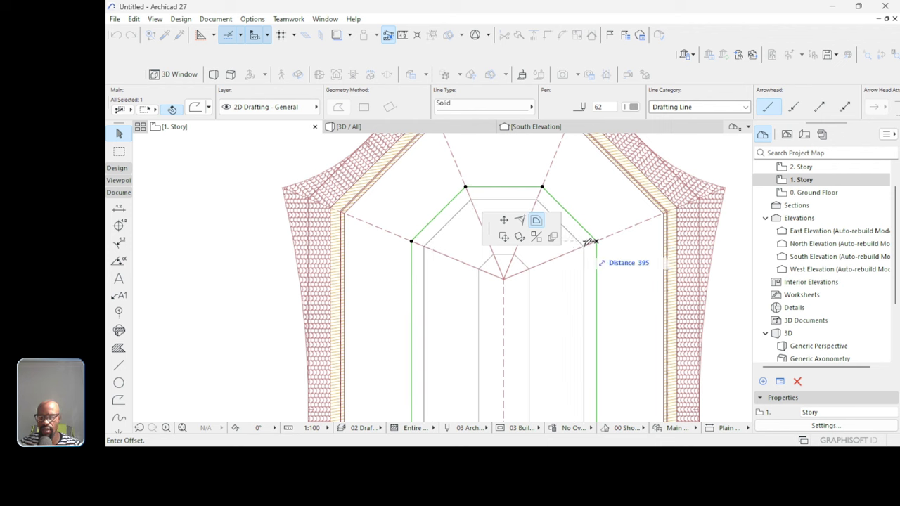
type("400")
key("Return")
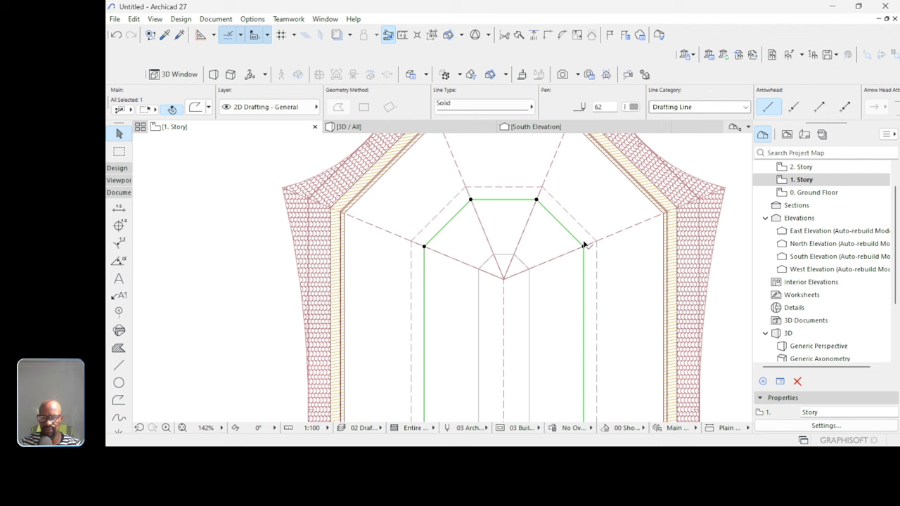
Select the inner roof and curve its right, upper-right and top edges into concave arcs.
left_click(596, 265)
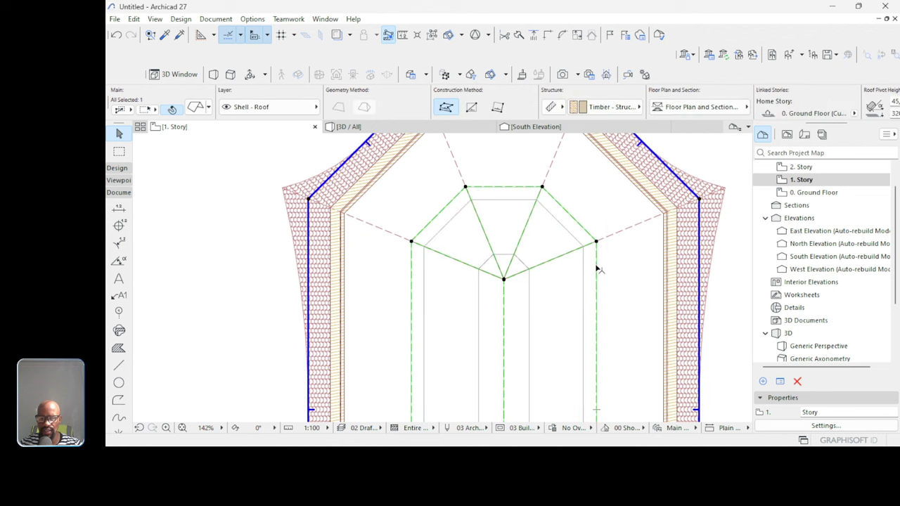
left_click(597, 263)
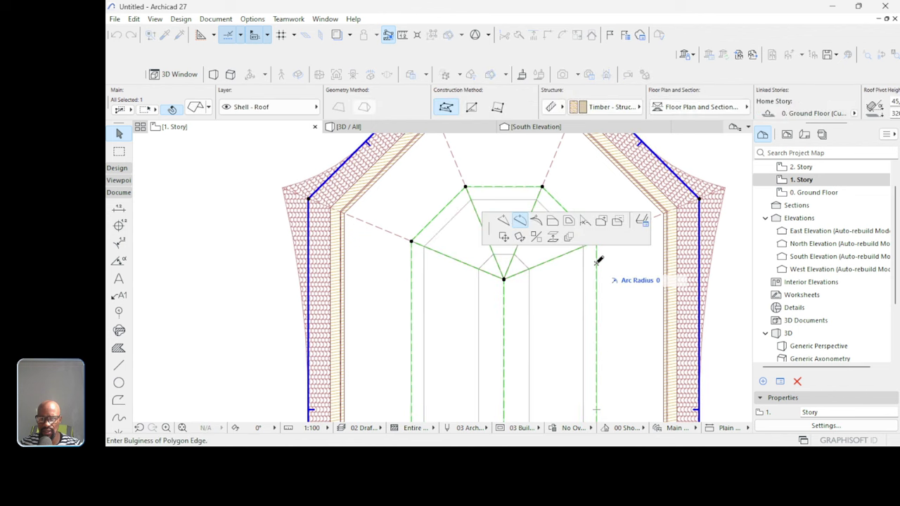
left_click(587, 366)
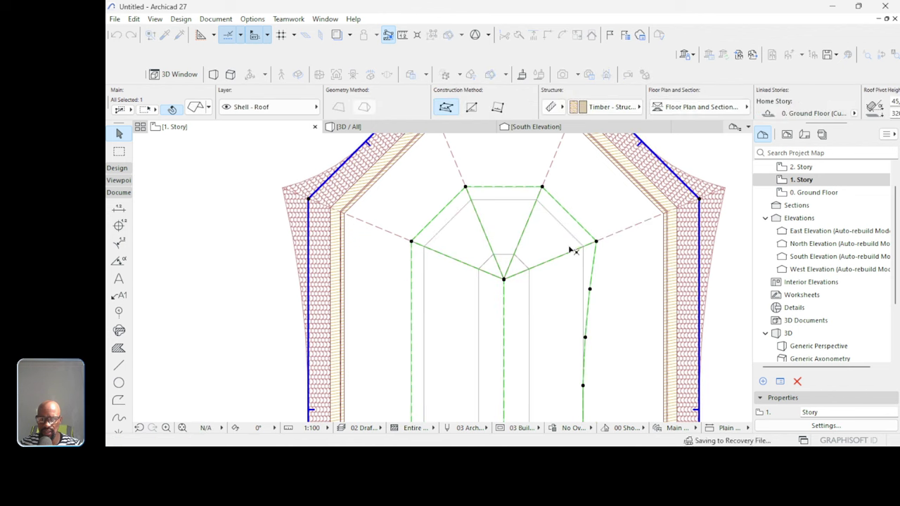
left_click(571, 215)
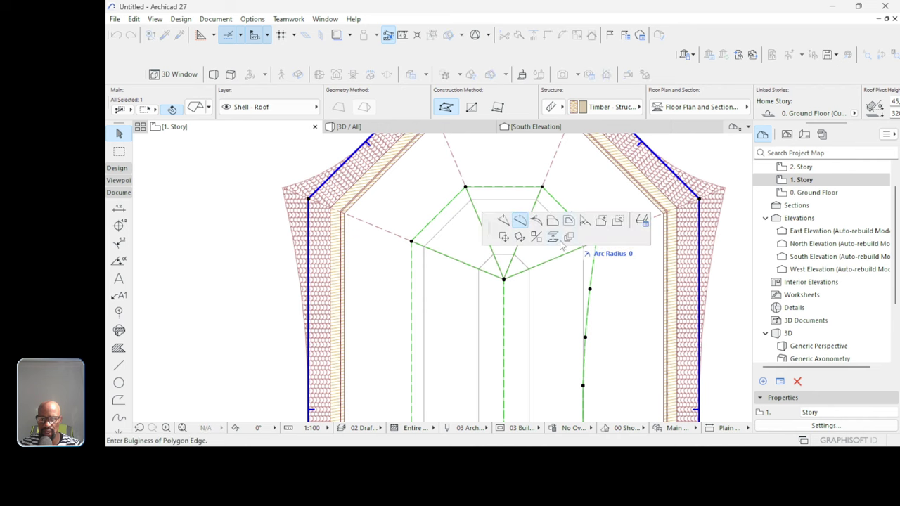
scroll(563, 250, "up", 3)
left_click(562, 186)
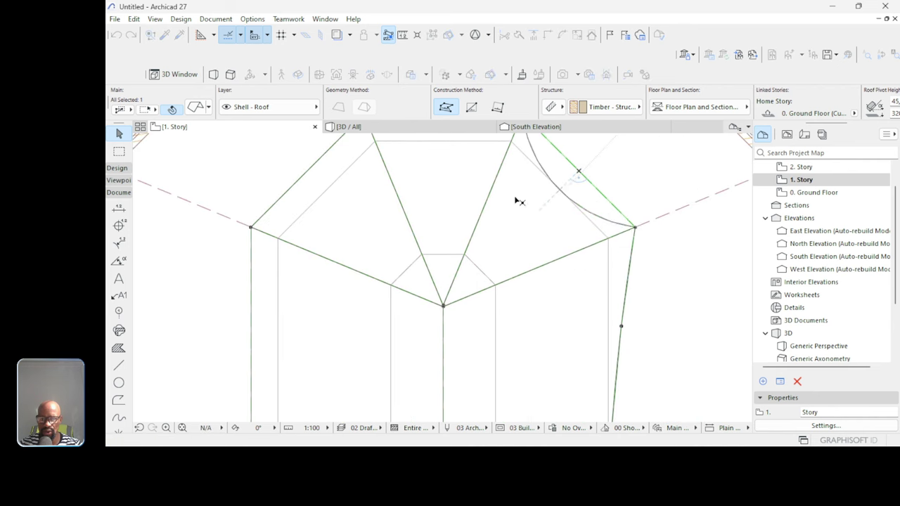
scroll(478, 187, "down", 2)
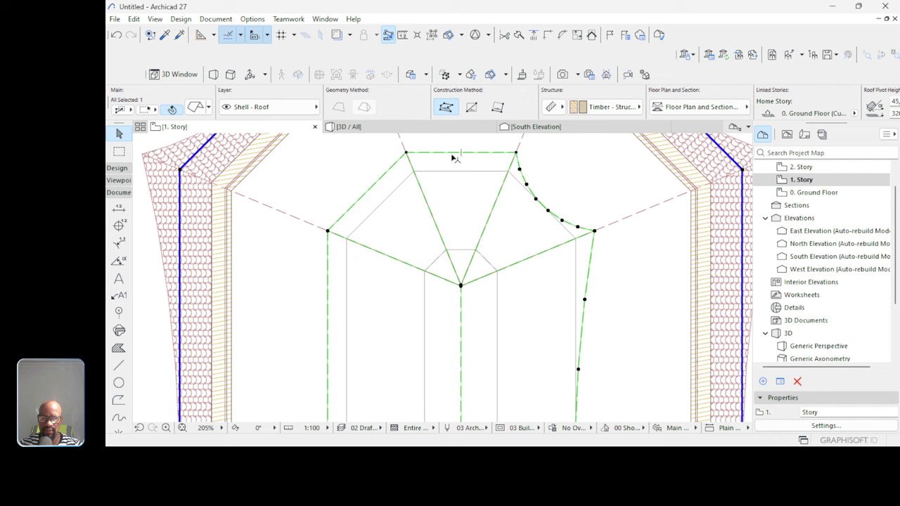
left_click(453, 157)
left_click(434, 172)
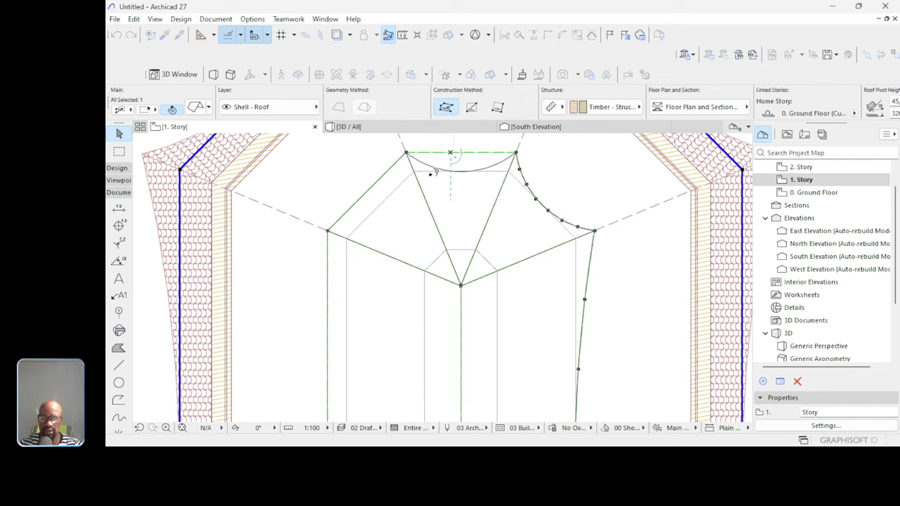
Curve the upper-left edge and give the long left edge a gentle arc.
left_click(373, 187)
left_click(388, 213)
left_click(326, 270)
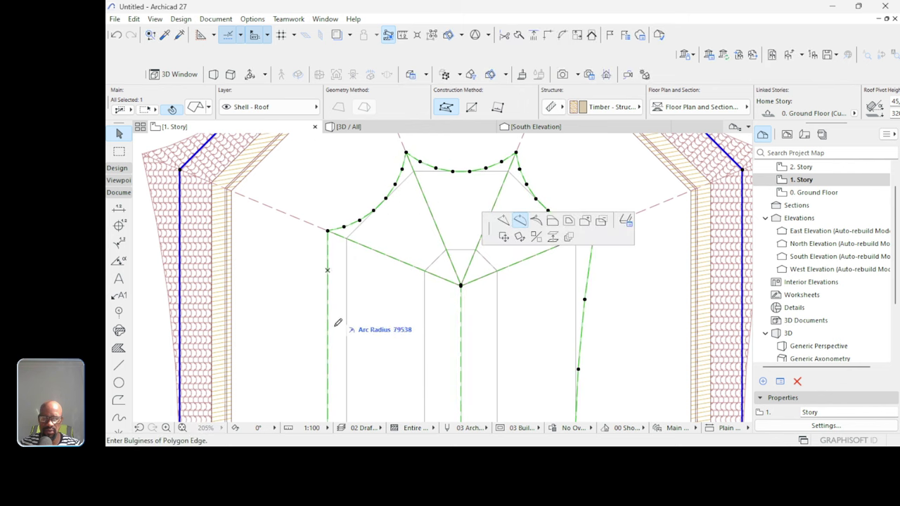
scroll(352, 317, "down", 2)
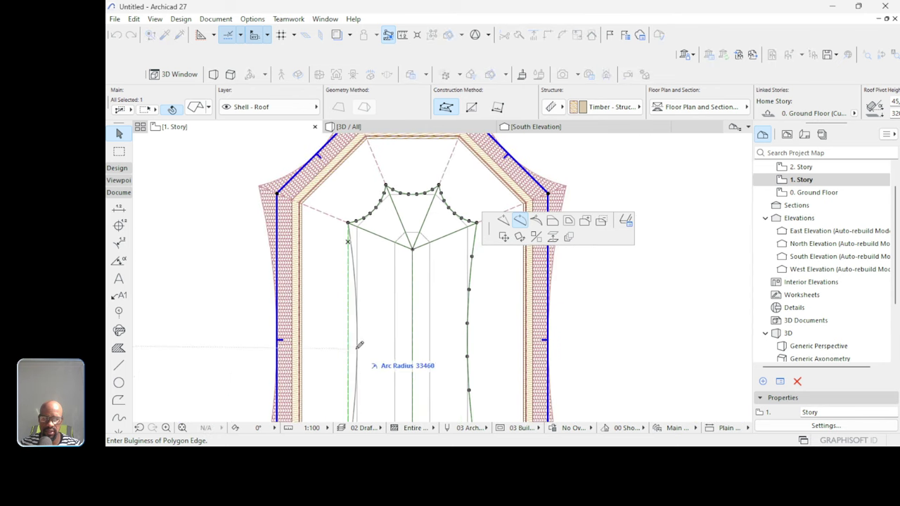
left_click(359, 344)
scroll(436, 233, "down", 3)
scroll(414, 330, "up", 5)
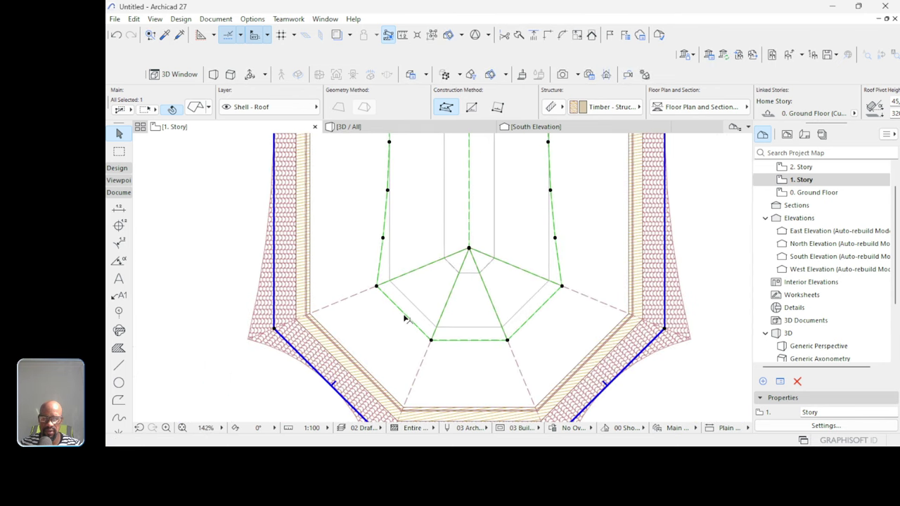
Curve the lower-left, bottom and lower-right edges, then view the roof in 3D.
left_click(404, 318)
left_click(413, 304)
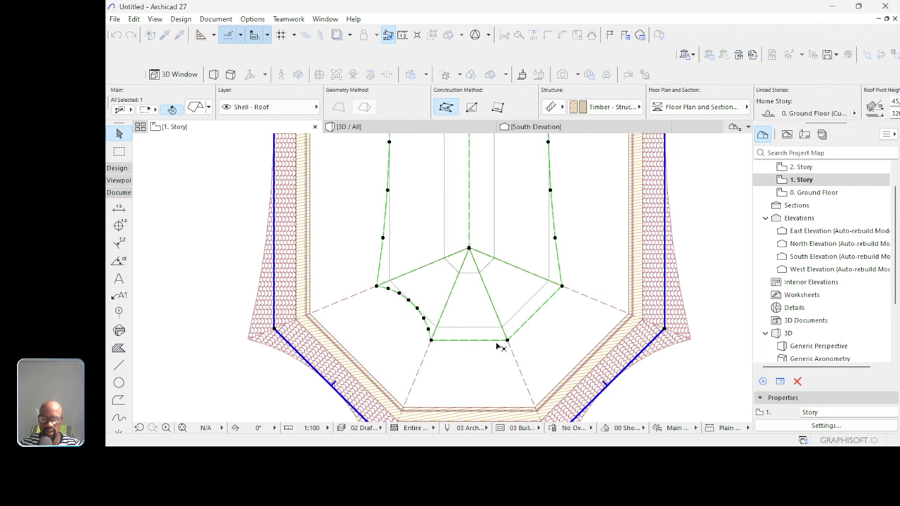
left_click(485, 343)
left_click(469, 327)
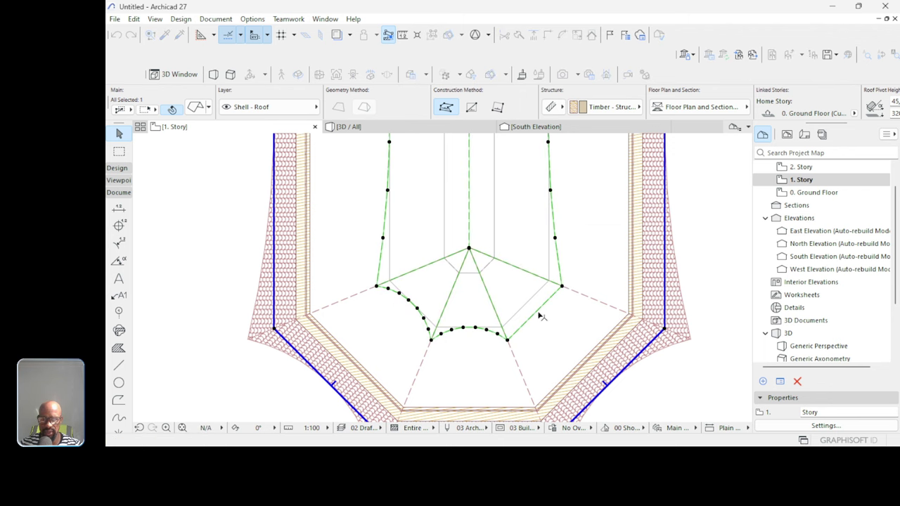
left_click(540, 313)
left_click(534, 315)
scroll(532, 309, "down", 3)
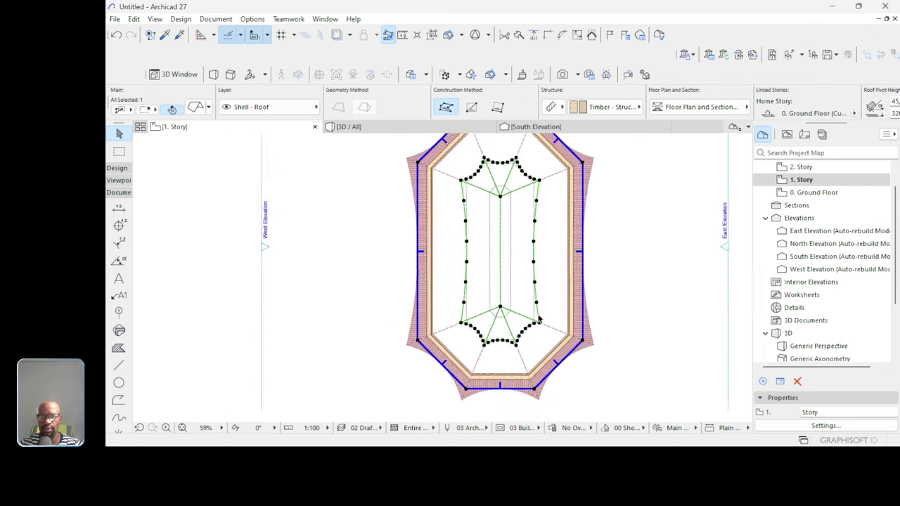
left_click(680, 263)
left_click(431, 127)
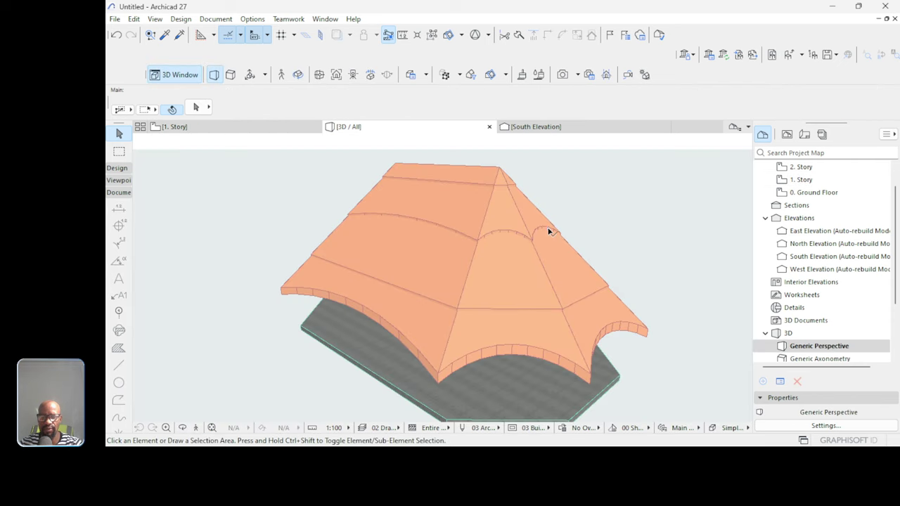
Orbit around the curved-edge roof in 3D, then open the 0. Ground Floor plan.
middle_click_drag(566, 238, 449, 309, "shift")
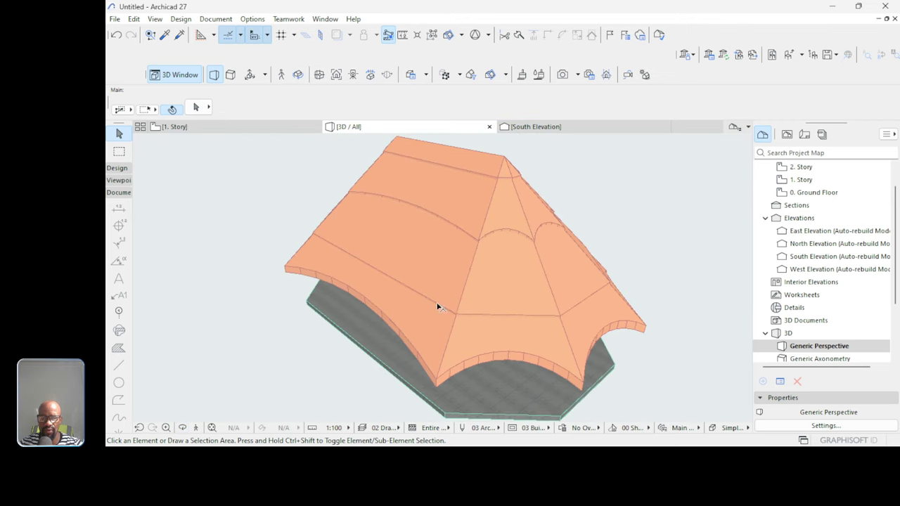
left_click(437, 281)
scroll(666, 104, "down", 2)
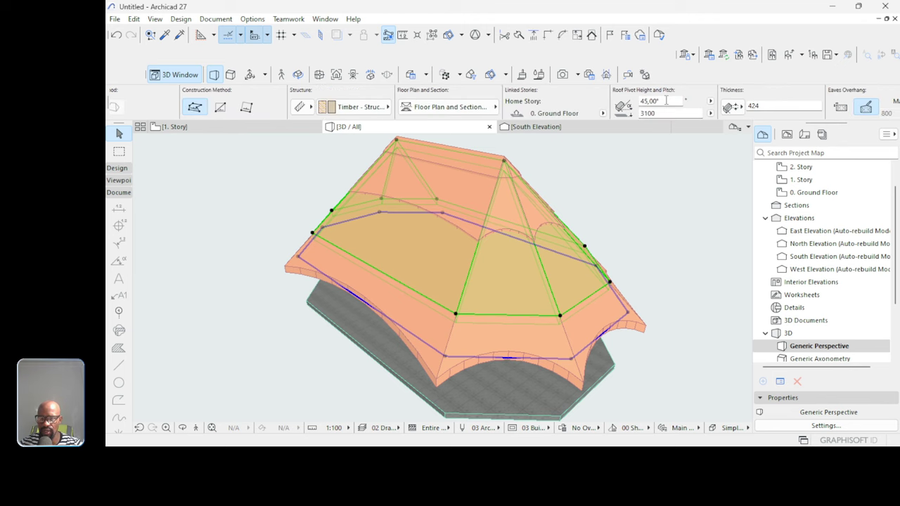
double_click(805, 196)
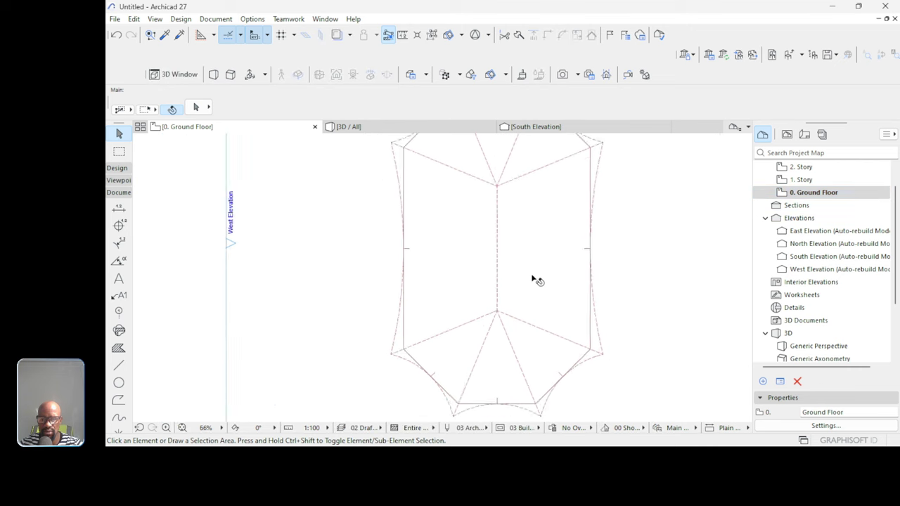
Open the 1. Story plan and briefly select the roof to check its outline.
double_click(801, 180)
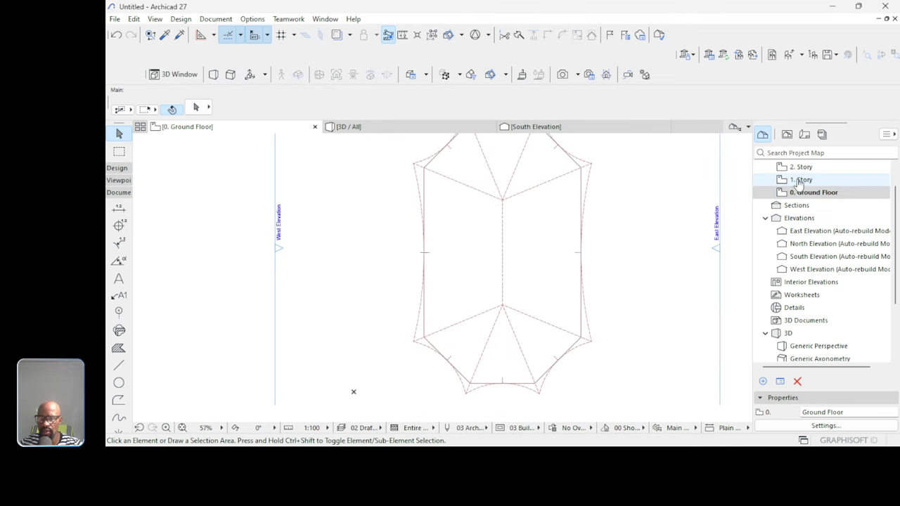
left_click_drag(628, 224, 465, 321)
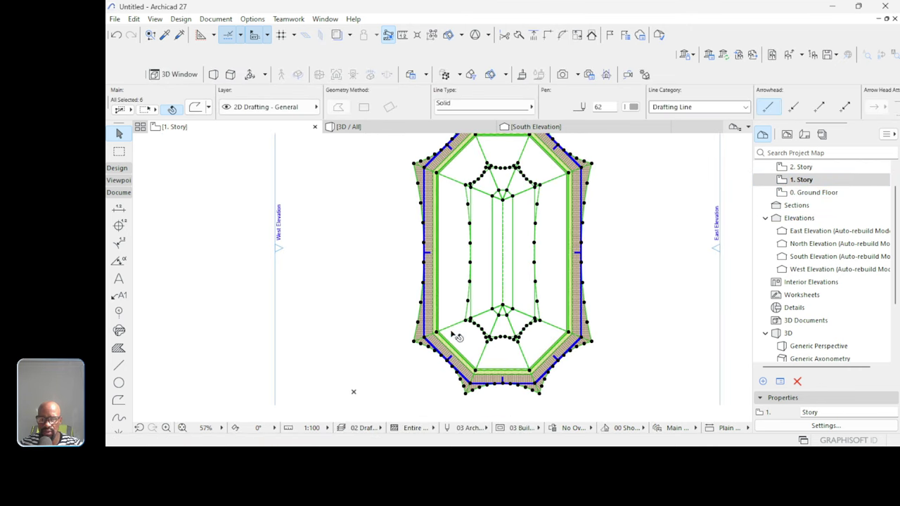
key("Escape")
left_click(582, 340)
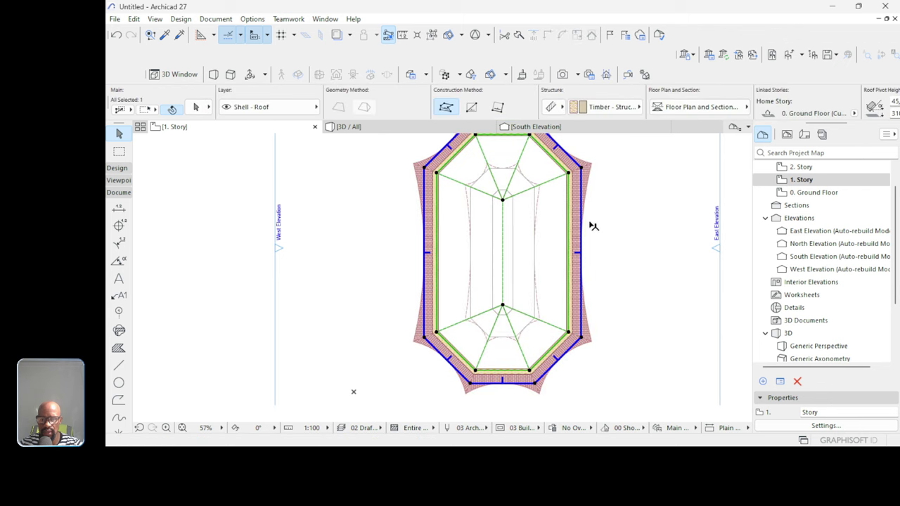
scroll(560, 176, "up", 4)
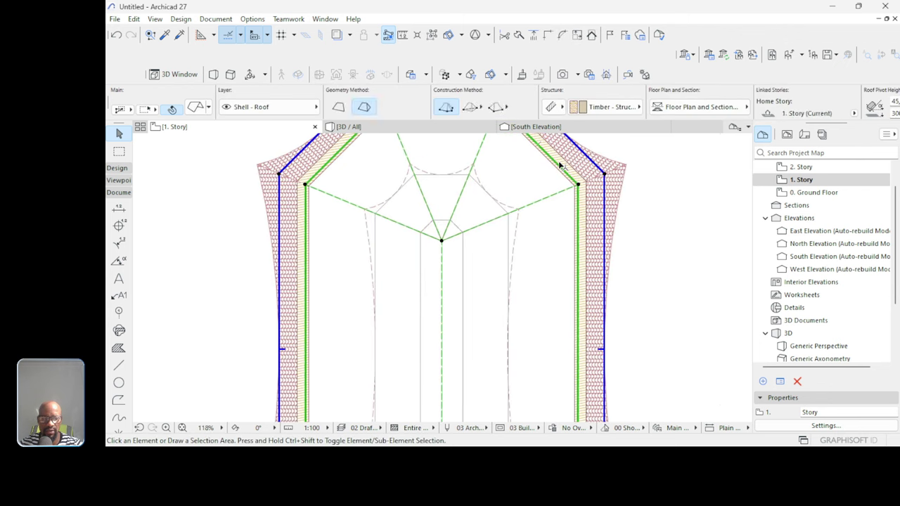
key("Escape")
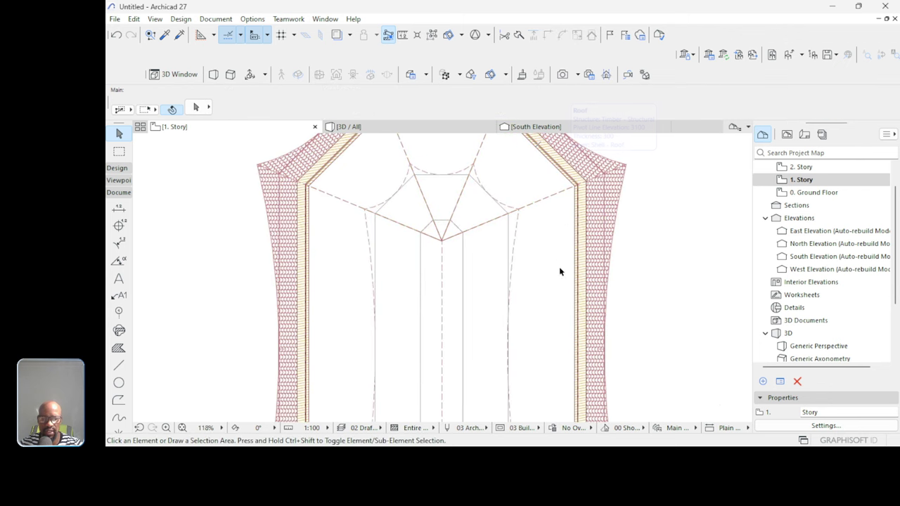
Zoom in and out around the roof corners to inspect the curved eaves.
left_click(510, 231, "alt")
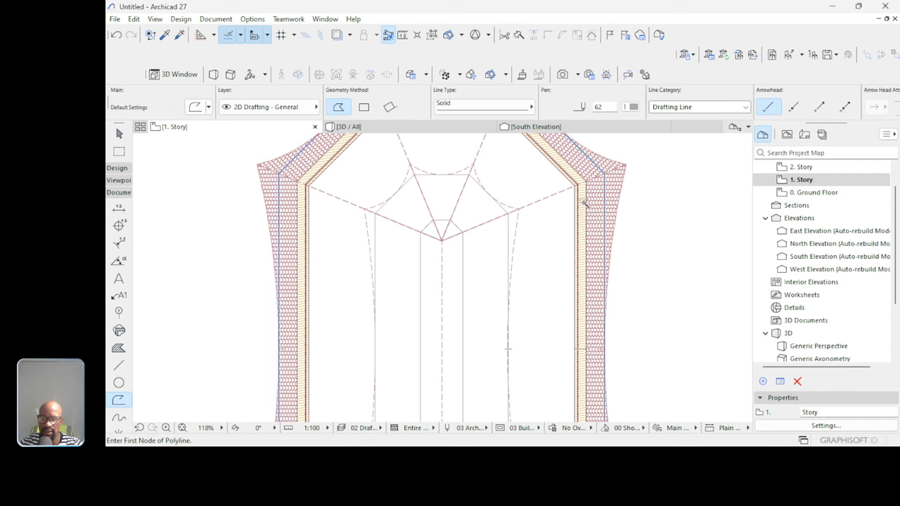
scroll(578, 202, "down", 3)
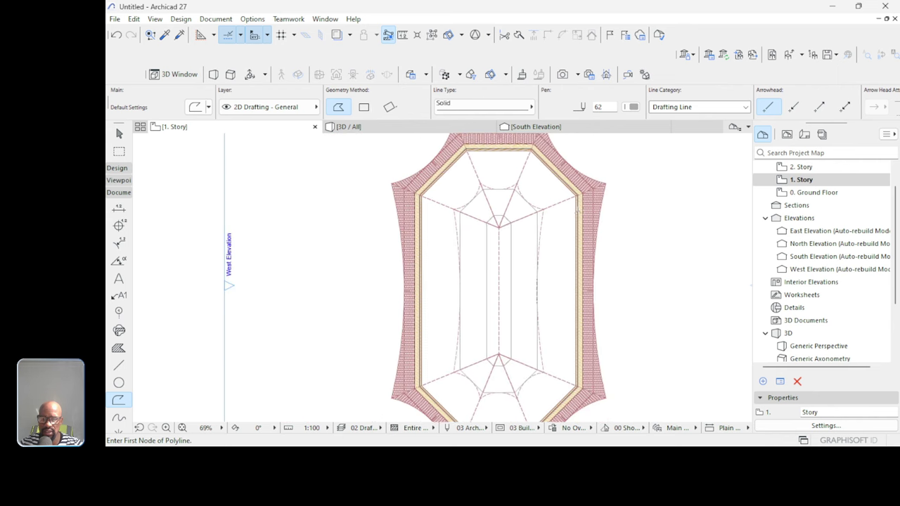
scroll(412, 194, "up", 4)
scroll(412, 204, "up", 3)
key("Escape")
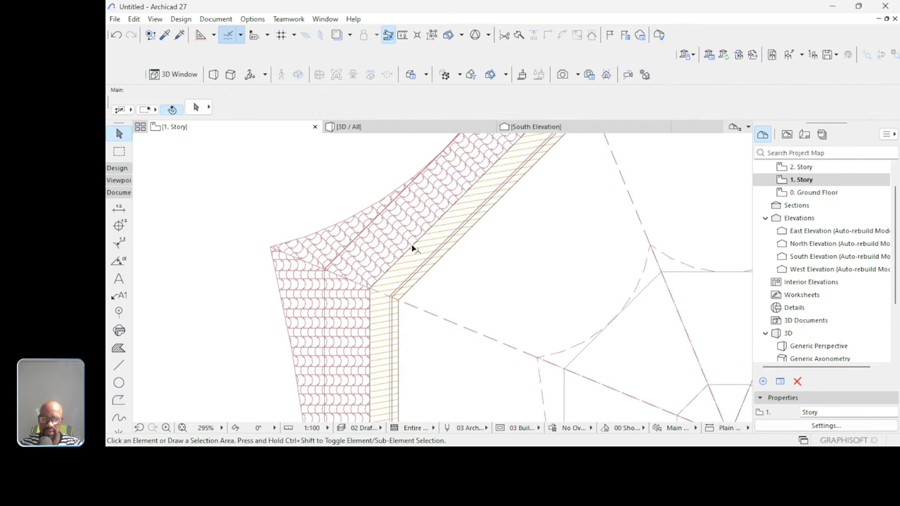
left_click(413, 249)
key("Escape")
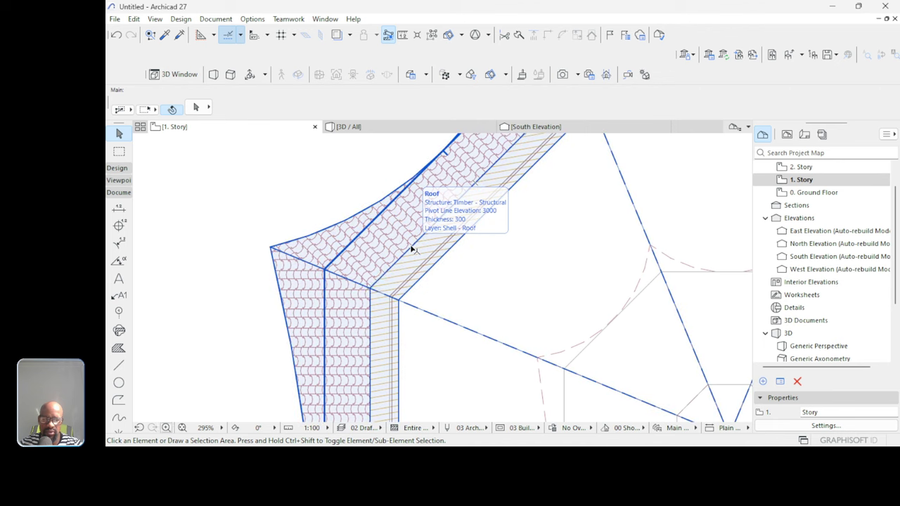
scroll(424, 203, "down", 5)
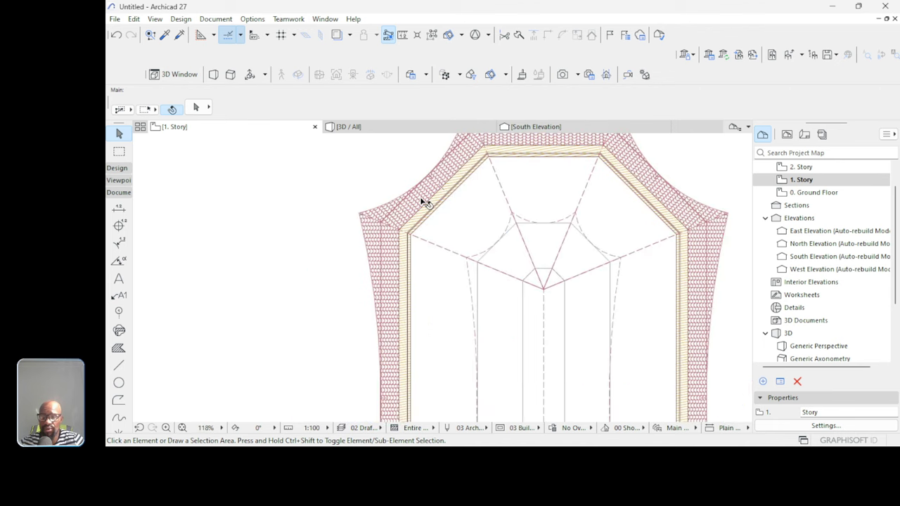
scroll(365, 205, "down", 5)
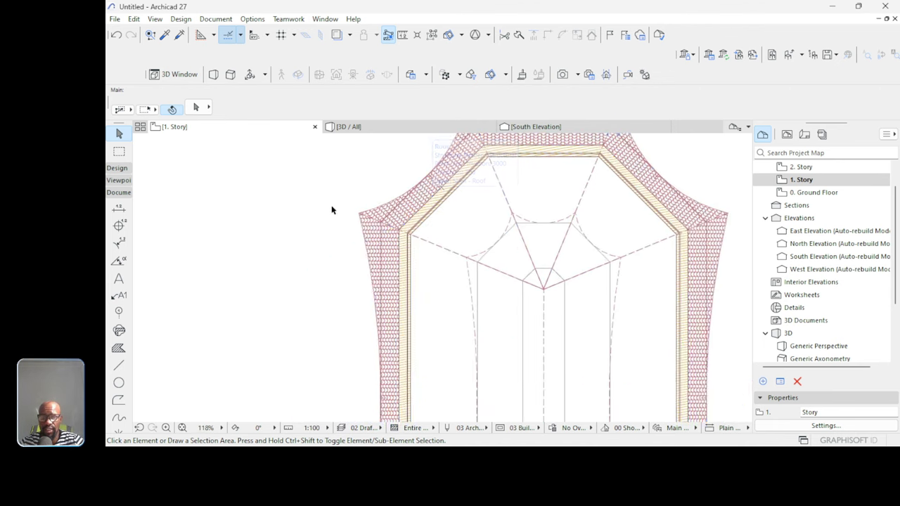
scroll(458, 211, "up", 10)
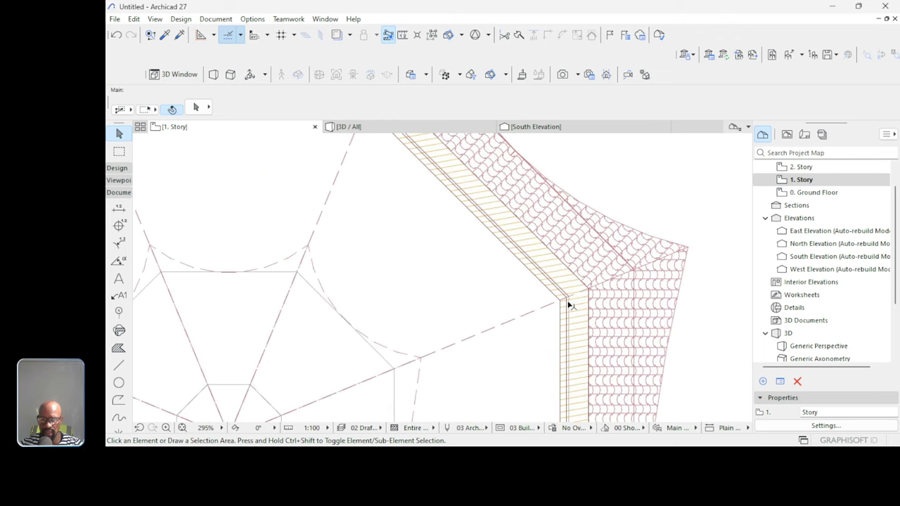
scroll(570, 305, "up", 8)
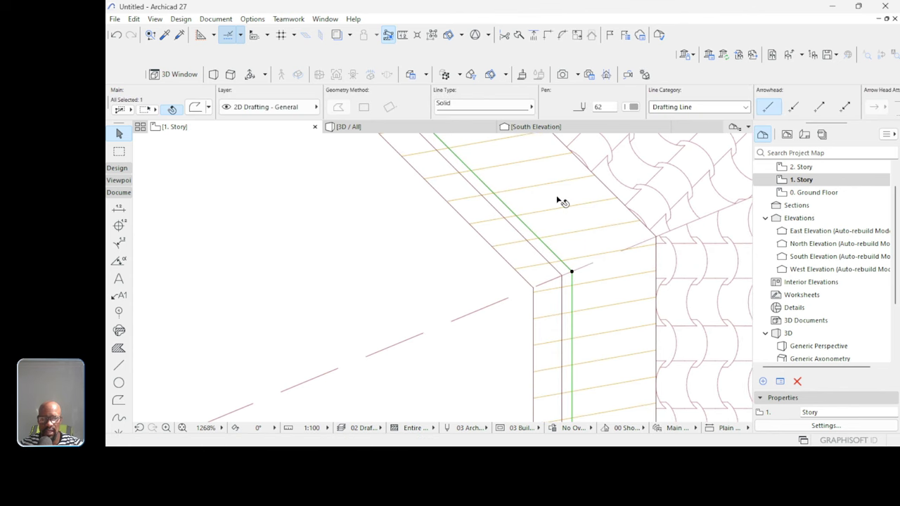
scroll(560, 210, "down", 10)
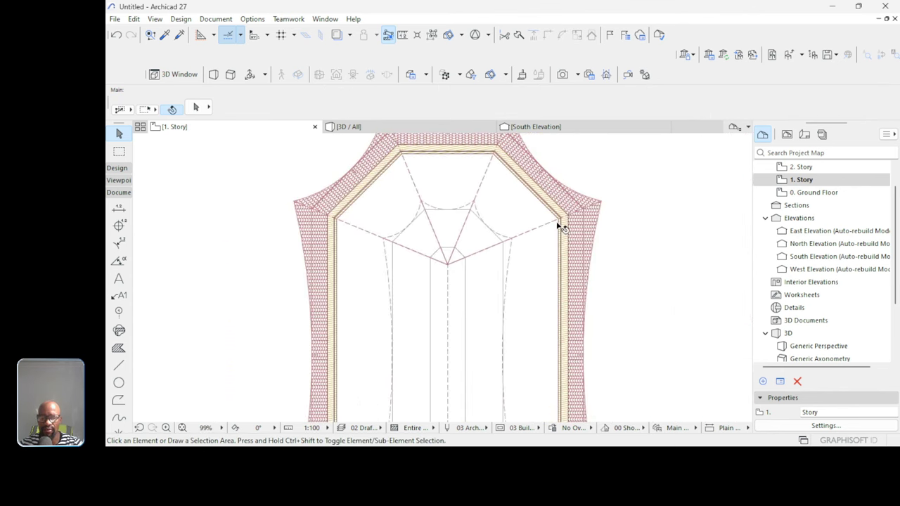
scroll(563, 239, "down", 2)
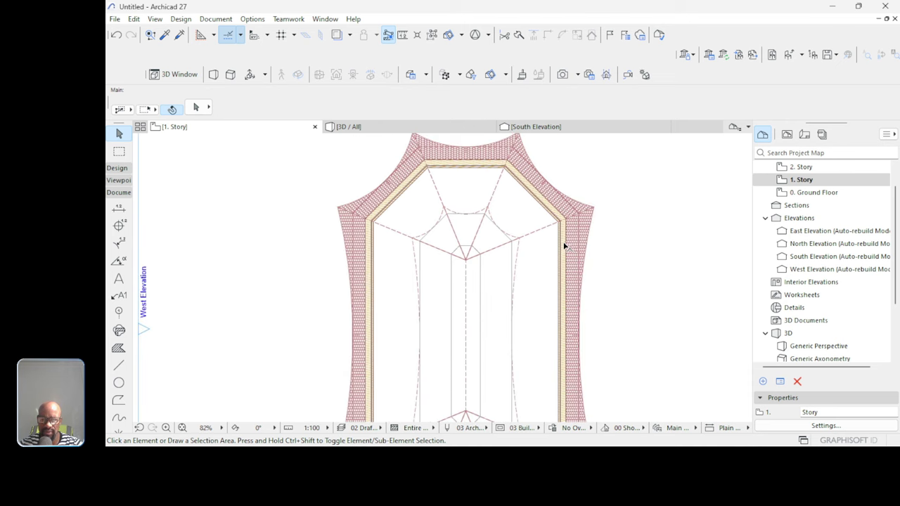
Select the three polylines, then drop the middle and bottom ones, keeping one selected.
left_click(118, 401)
key("ctrl+a")
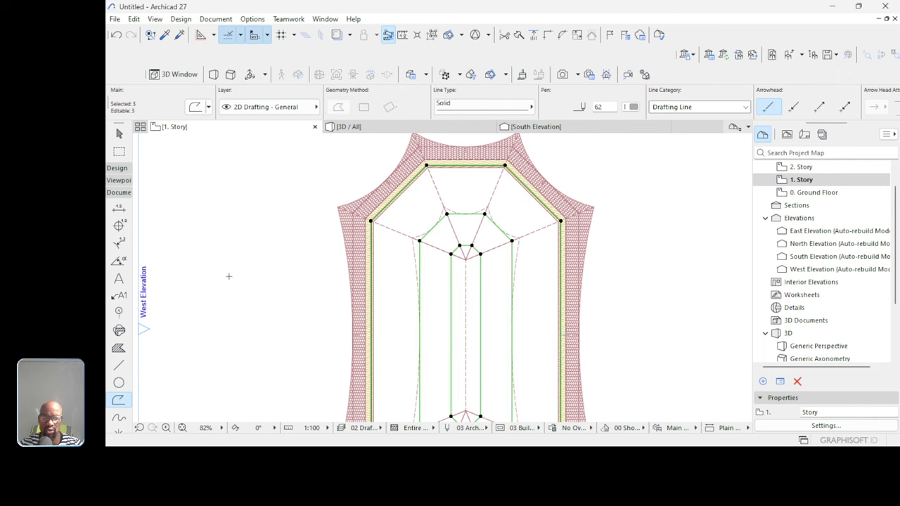
scroll(512, 166, "up", 4)
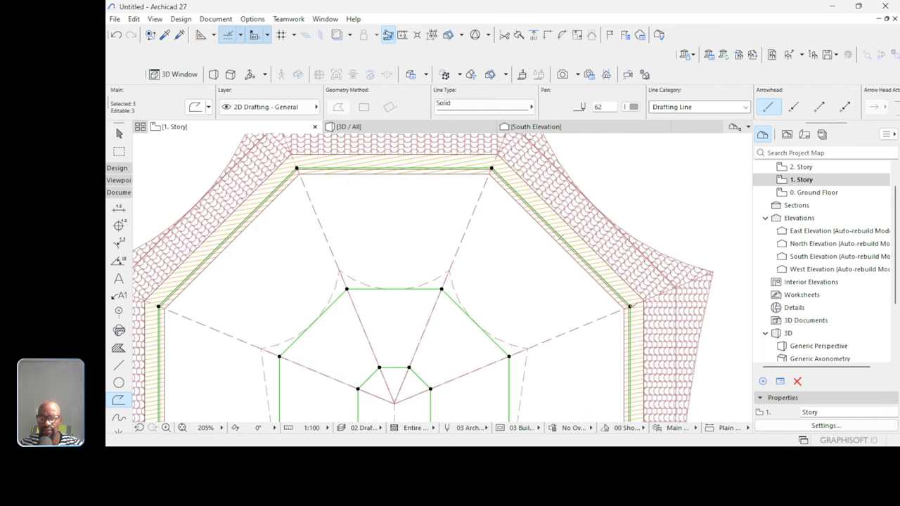
key("shift")
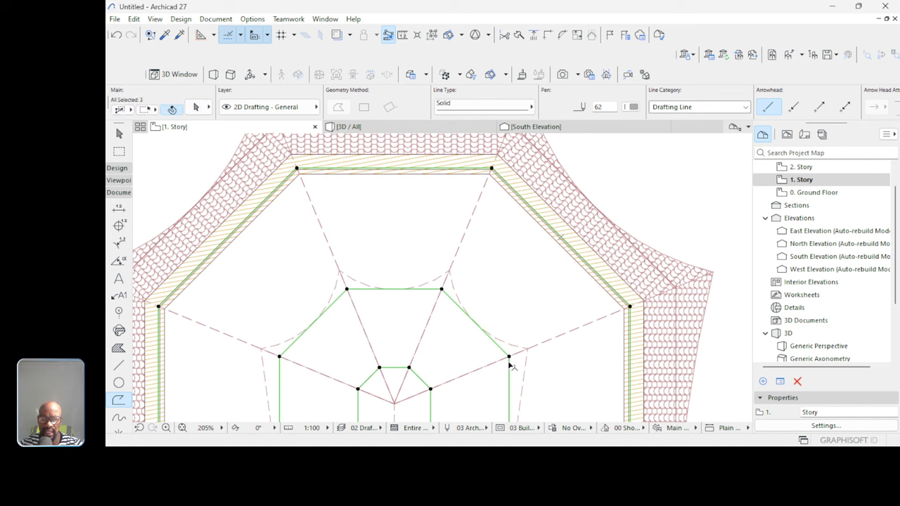
left_click(509, 366, "shift")
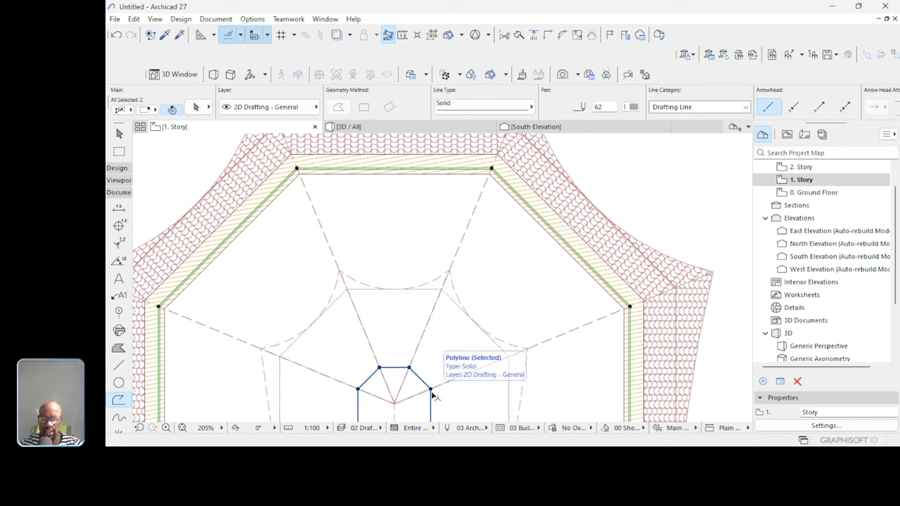
left_click(431, 393, "shift")
Offset the remaining roof-edge polyline to make a parallel copy 400 away.
scroll(633, 296, "up", 5)
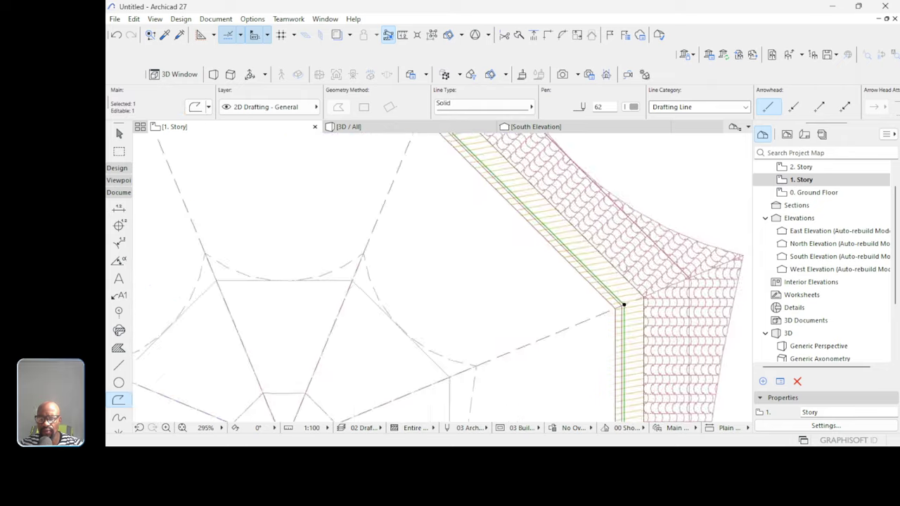
left_click(621, 331)
left_click(536, 220)
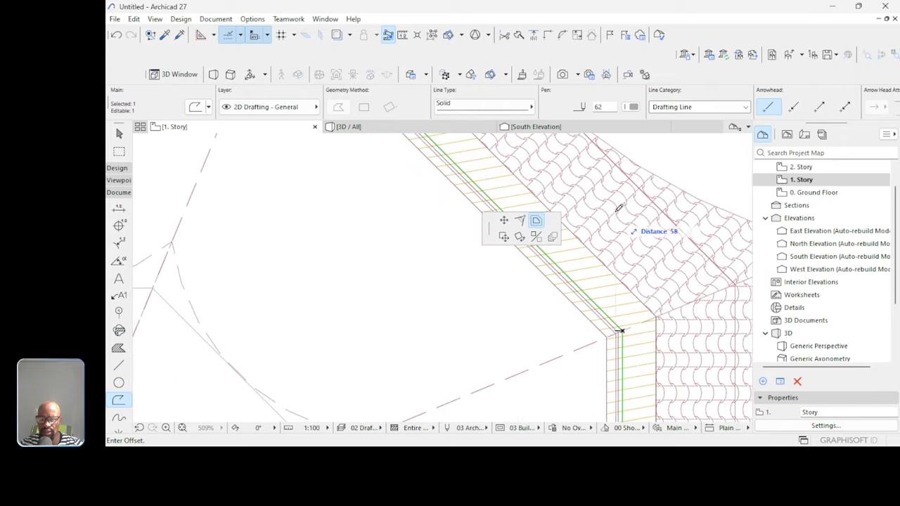
scroll(594, 239, "down", 6)
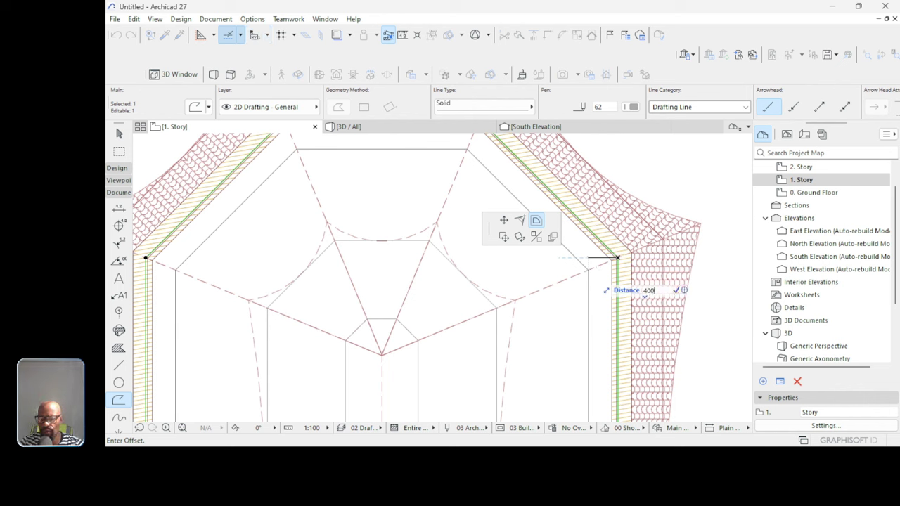
left_click(608, 259)
key("Escape")
Select the roof and bow its upper-right edge into an inward arc.
left_click(621, 248, "shift")
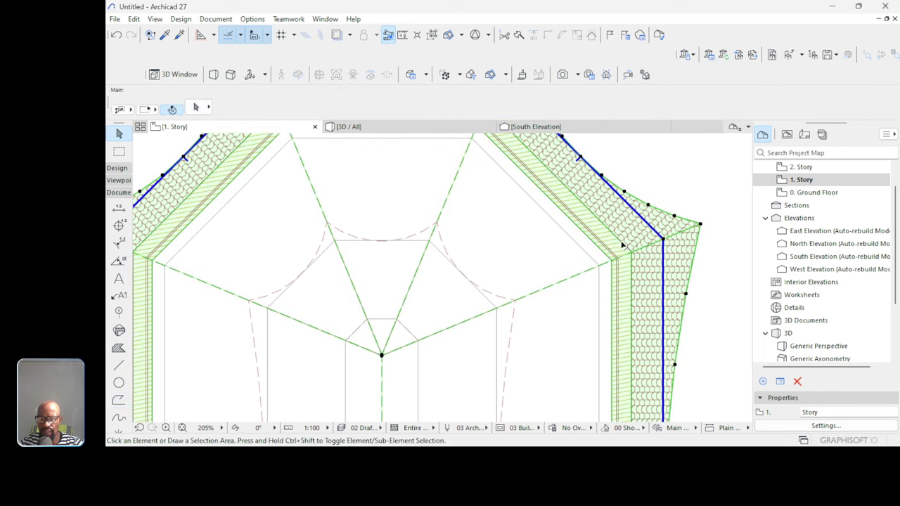
scroll(615, 260, "down", 5)
left_click(614, 267, "shift")
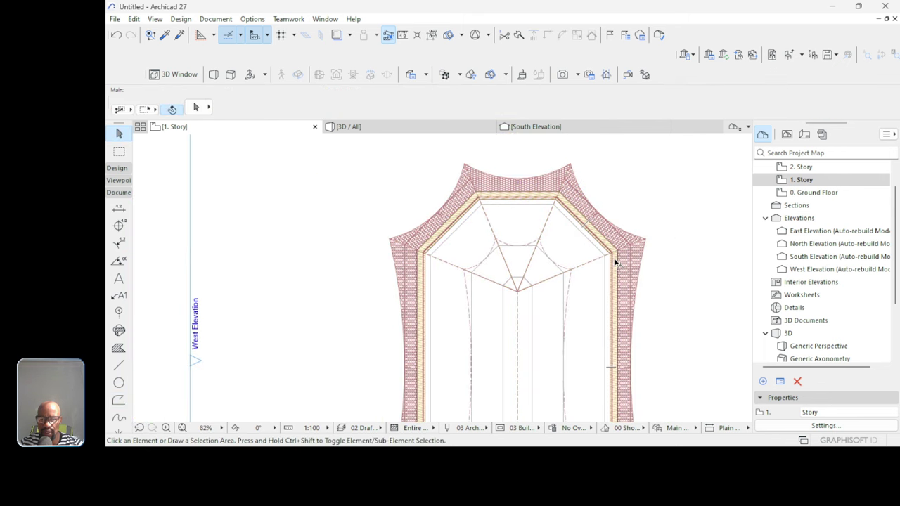
left_click(614, 258)
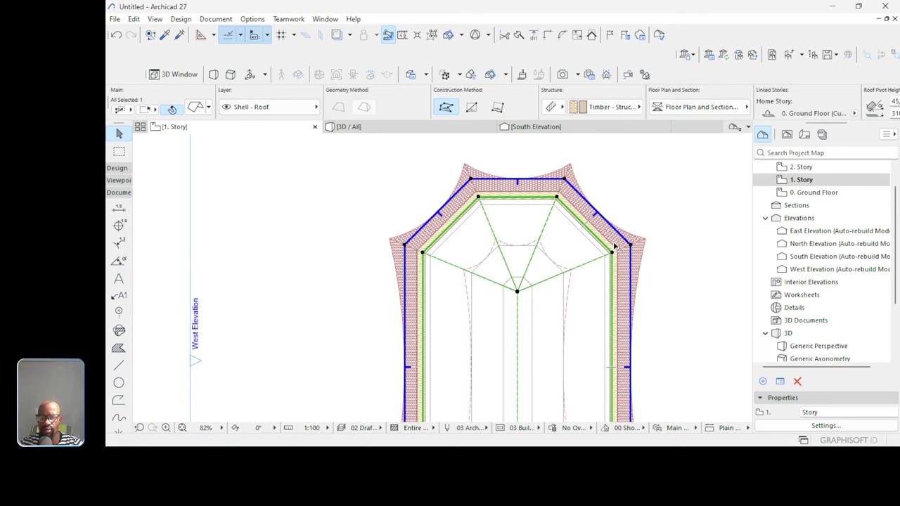
scroll(615, 246, "up", 6)
scroll(567, 224, "down", 3)
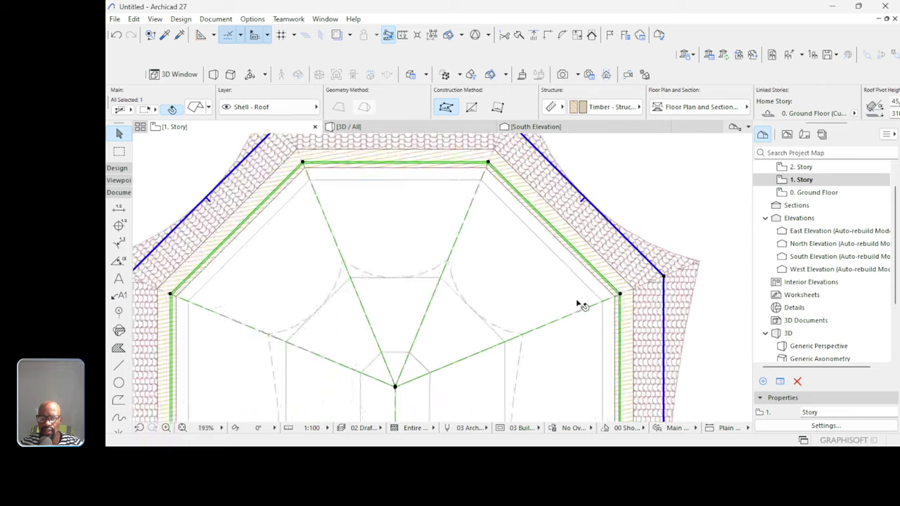
scroll(578, 303, "down", 2)
scroll(547, 197, "up", 4)
left_click(582, 275)
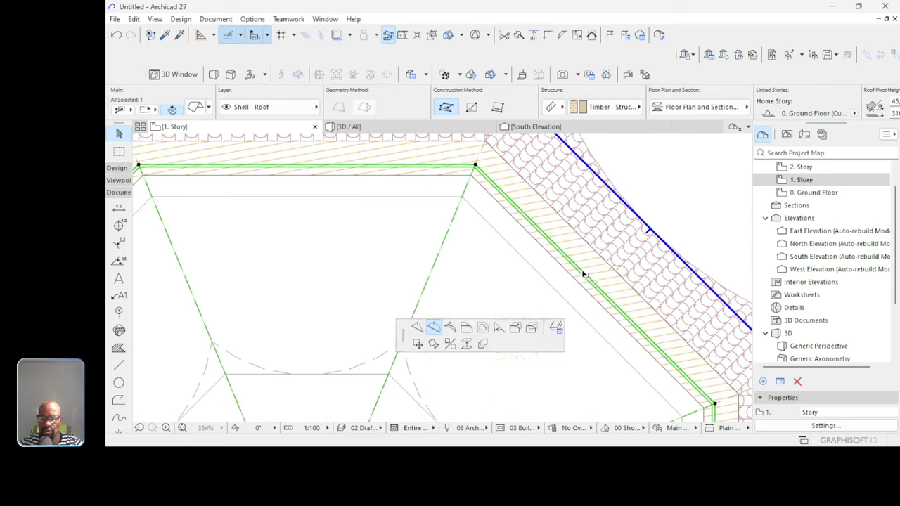
left_click(585, 282)
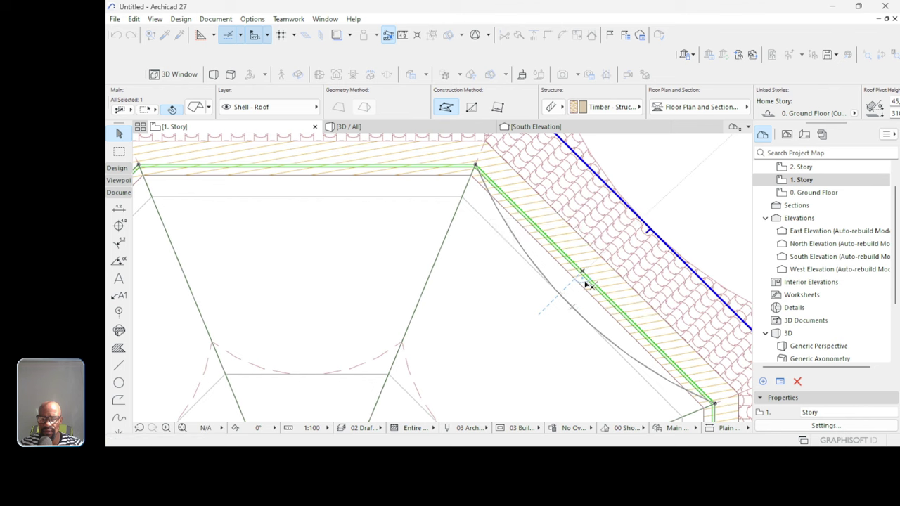
scroll(401, 205, "down", 3)
scroll(500, 242, "up", 3)
Curve the roof's top and upper-left edges into inward arcs.
left_click(502, 243)
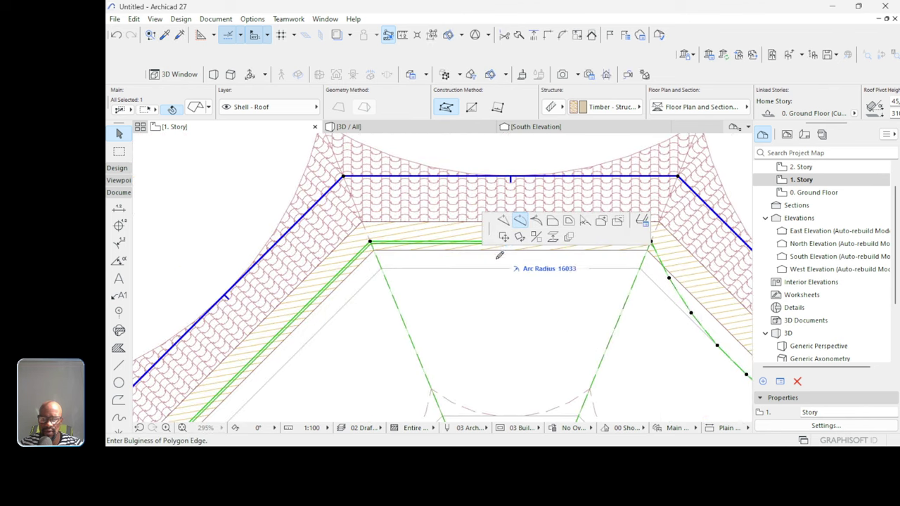
left_click(509, 267)
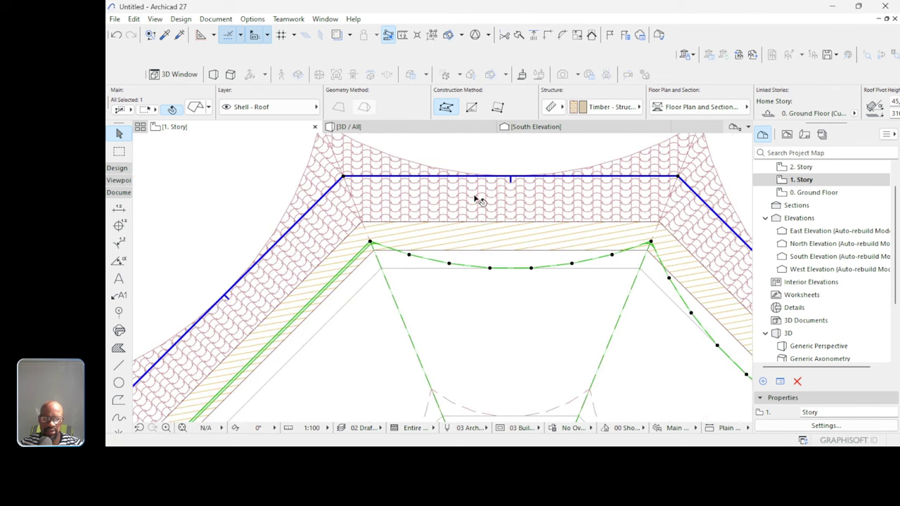
scroll(480, 206, "down", 3)
scroll(336, 354, "up", 2)
left_click(406, 222)
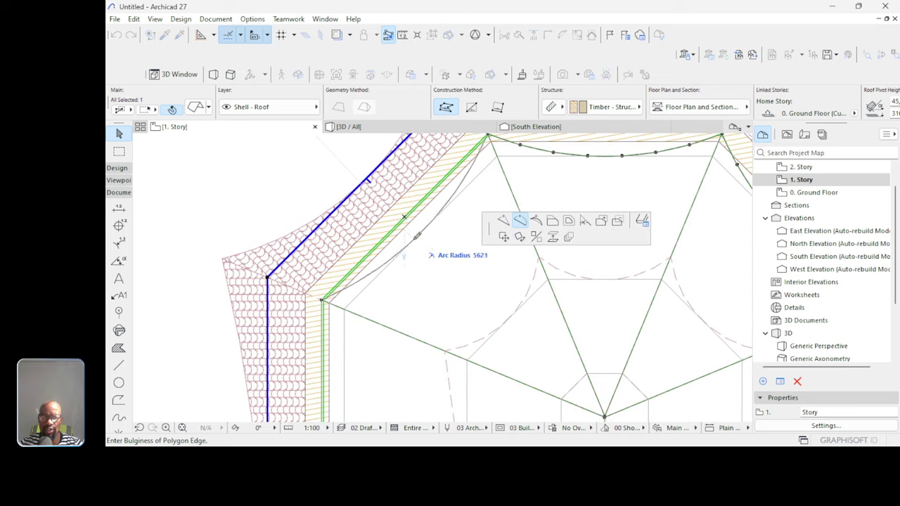
left_click(425, 230)
scroll(424, 231, "down", 3)
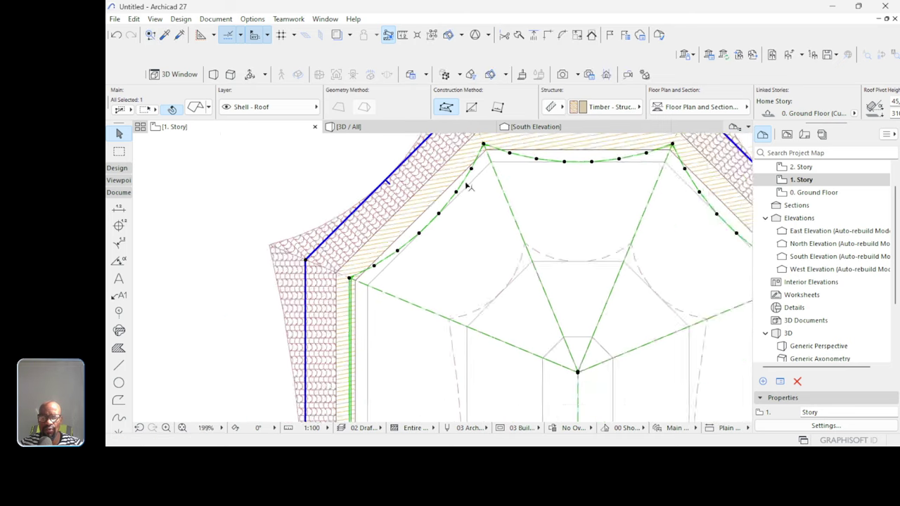
Curve the roof's left and lower-left edges into inward arcs.
left_click(434, 325)
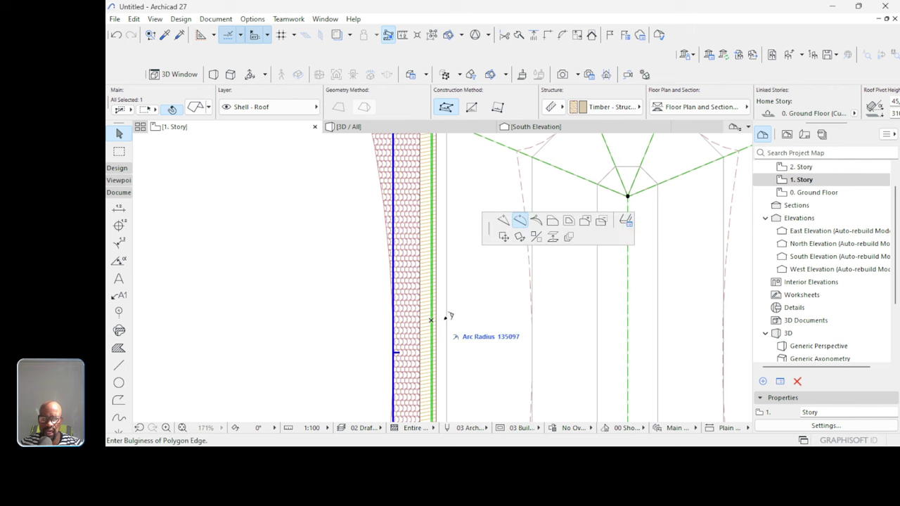
left_click(437, 313)
scroll(434, 211, "down", 3)
left_click(434, 211)
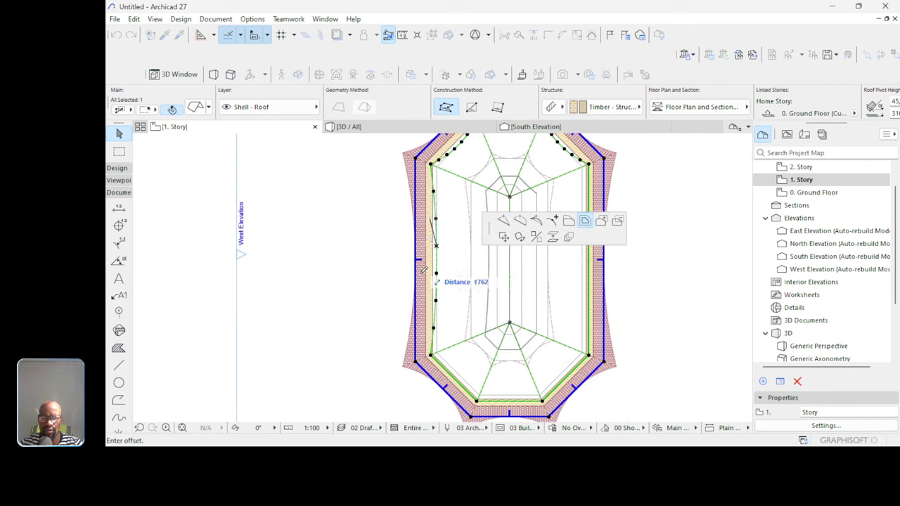
left_click(520, 221)
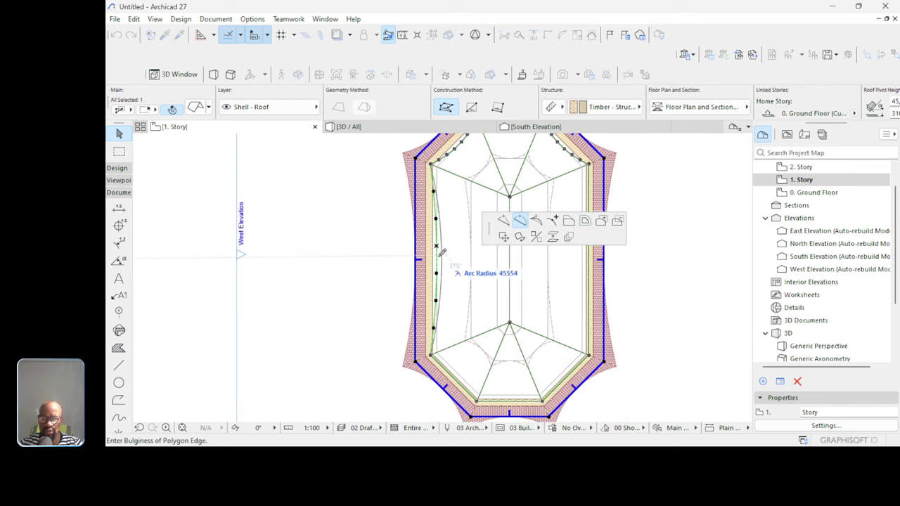
left_click(437, 252)
scroll(458, 389, "up", 3)
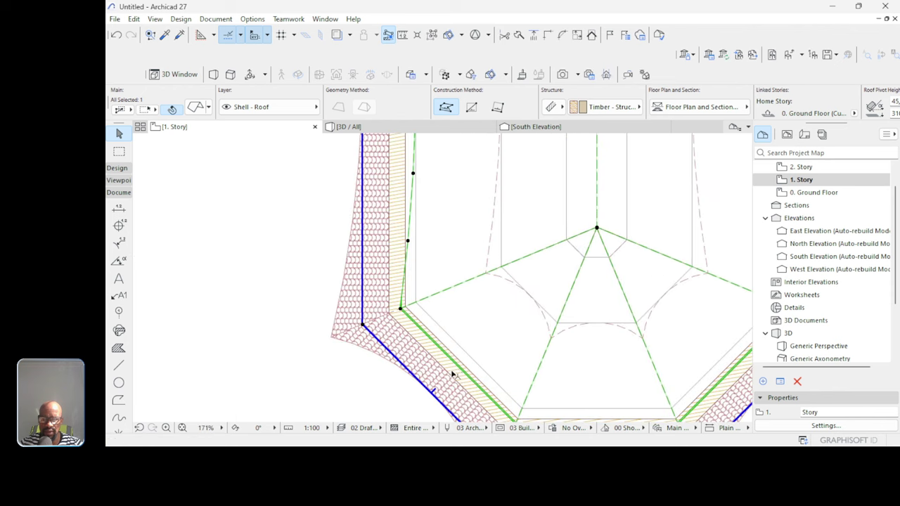
left_click(455, 366)
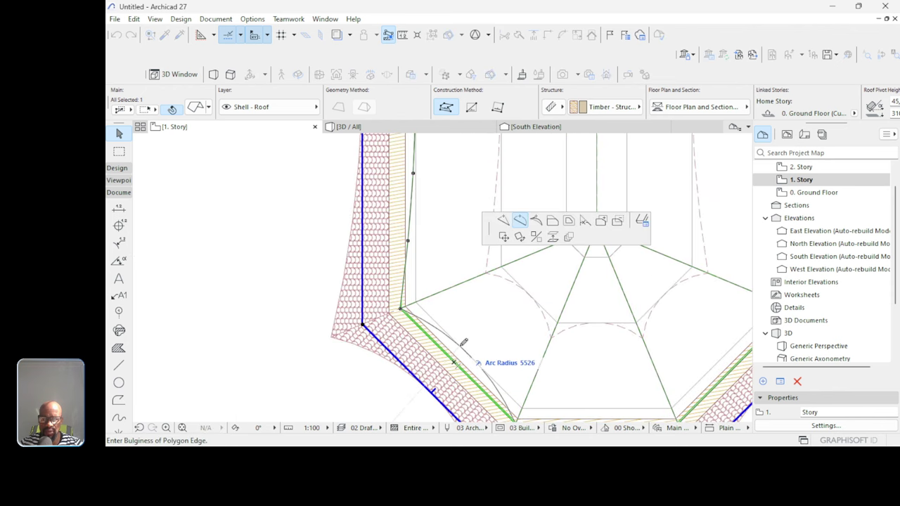
left_click(519, 222)
left_click(461, 344)
scroll(512, 329, "down", 3)
scroll(521, 328, "up", 4)
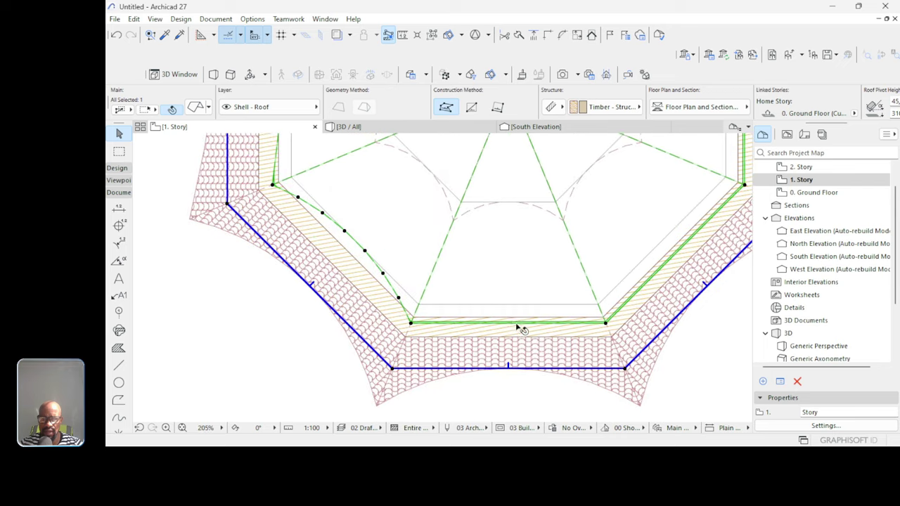
Curve the bottom, lower-right and right edges inward, then deselect the finished roof.
left_click(517, 327)
left_click(506, 308)
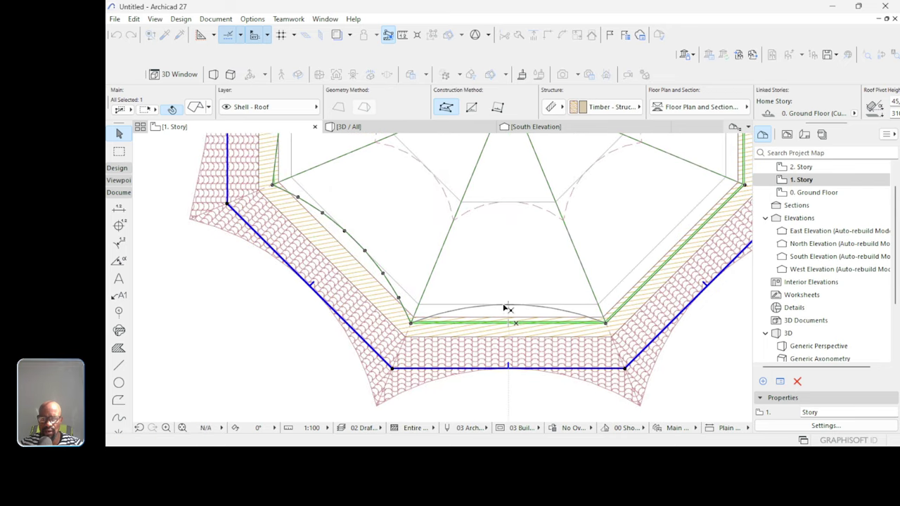
scroll(430, 322, "down", 2)
scroll(431, 322, "up", 4)
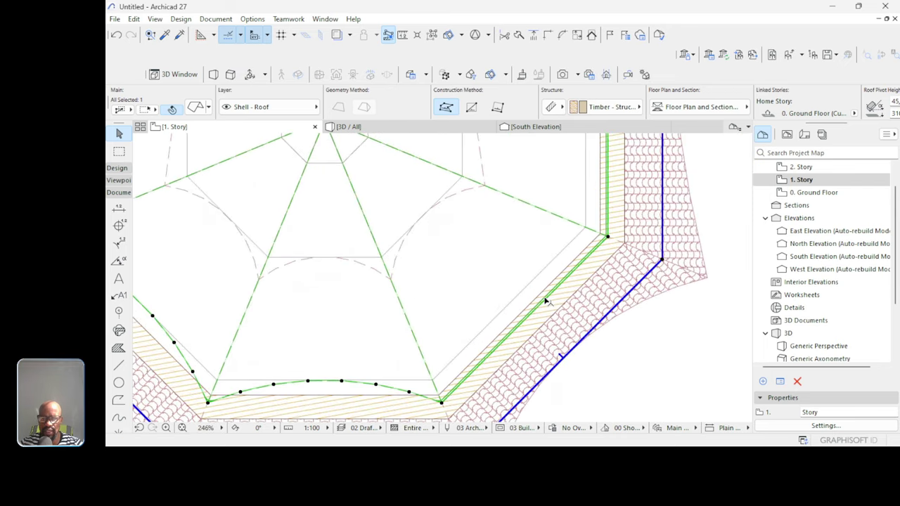
left_click(545, 303)
left_click(529, 309)
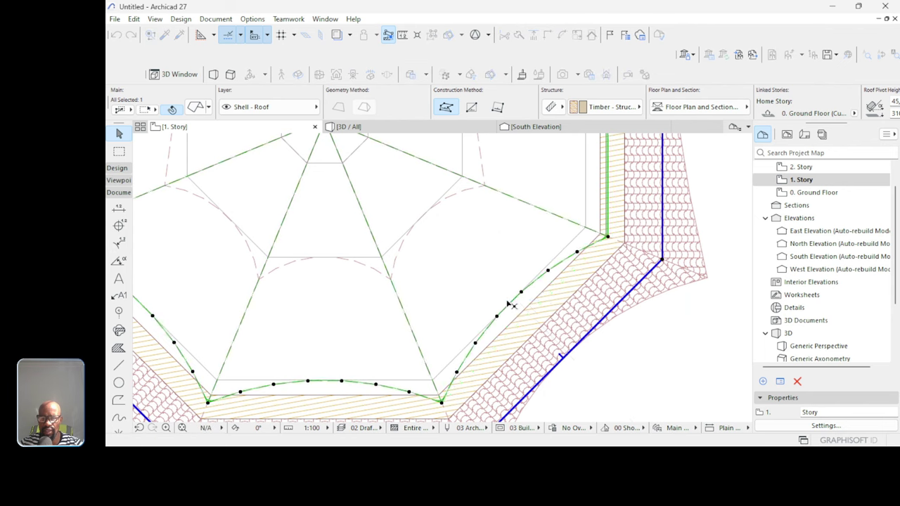
scroll(559, 325, "down", 5)
scroll(558, 324, "down", 4)
scroll(559, 295, "up", 10)
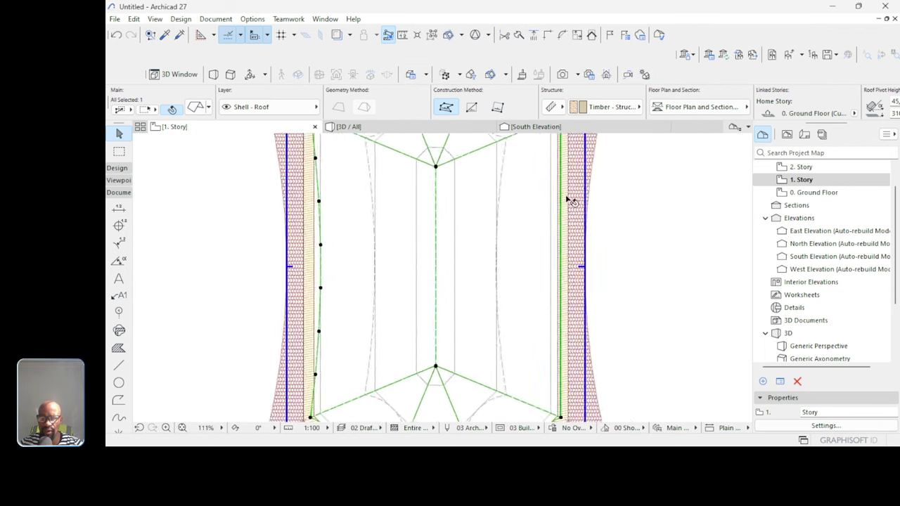
left_click(554, 286)
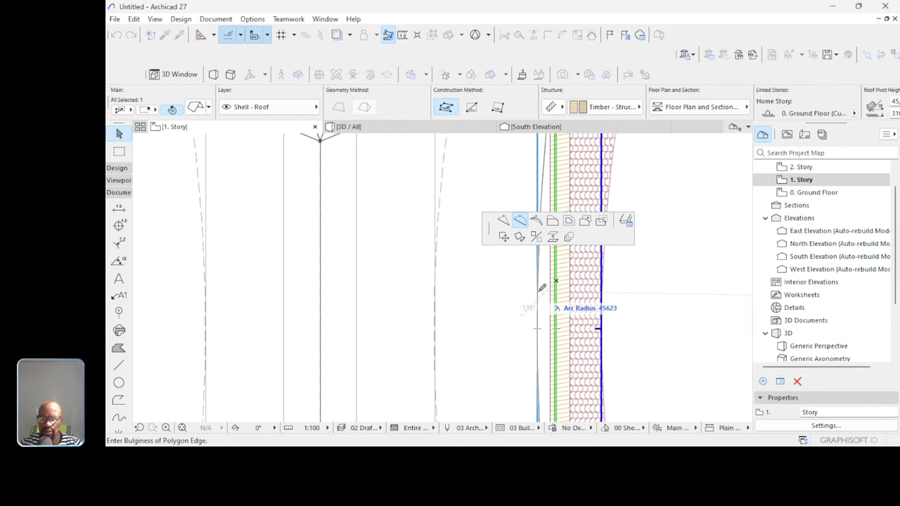
left_click(555, 262)
scroll(568, 257, "down", 8)
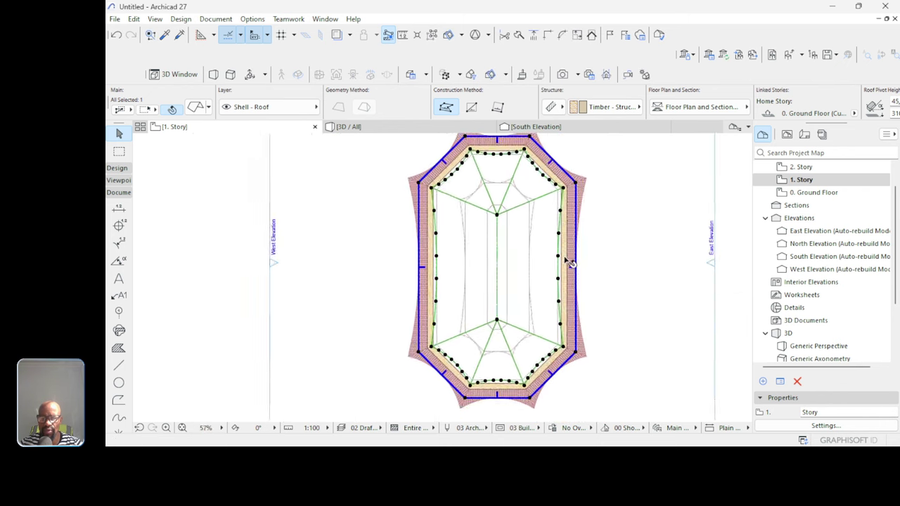
left_click(616, 241)
scroll(486, 173, "up", 2)
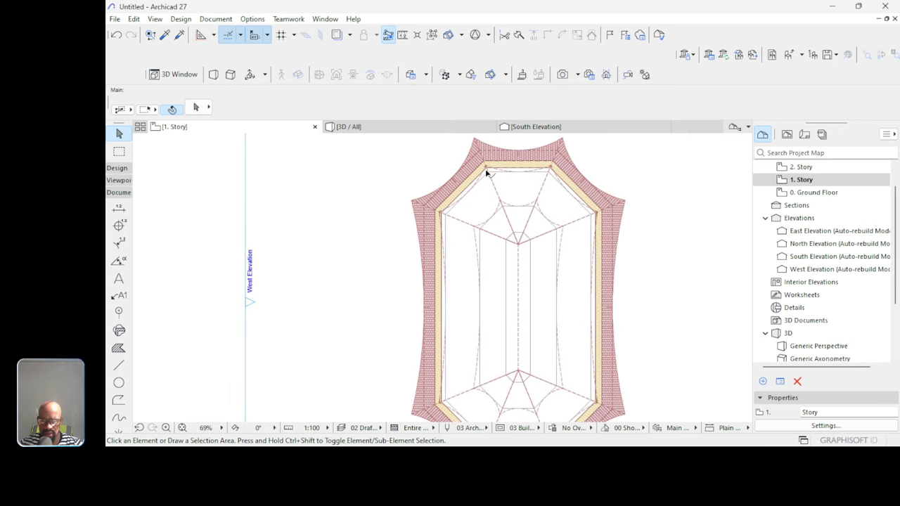
In the 3D view, orbit toward the ridge and select the small ridge-cap roof piece.
left_click(376, 126)
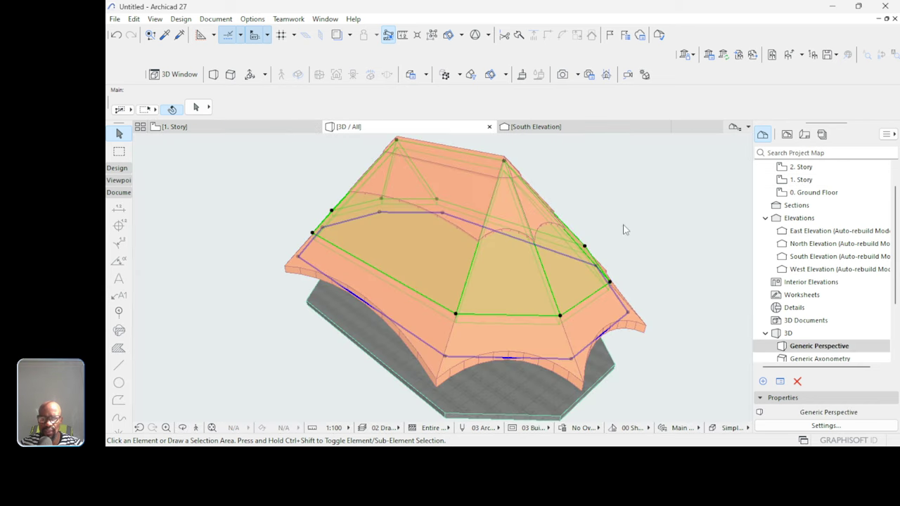
left_click(616, 242)
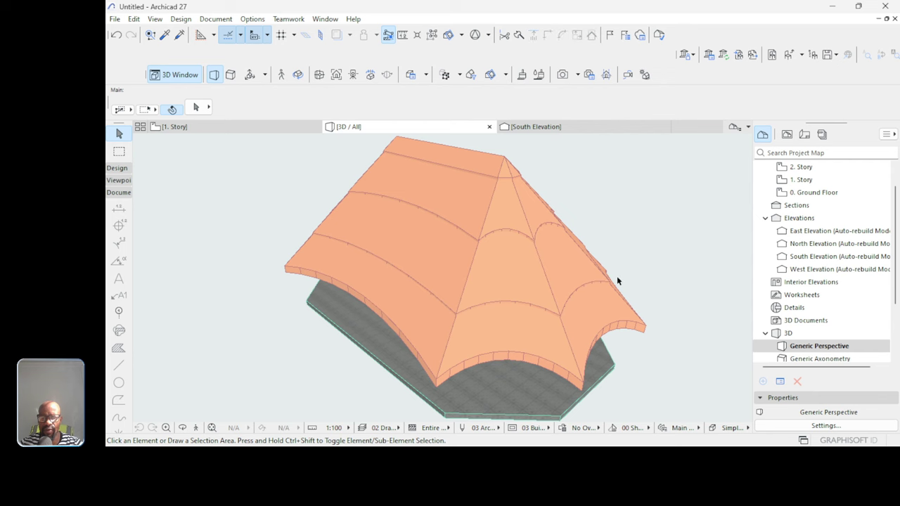
middle_click_drag(617, 276, 516, 328, "shift")
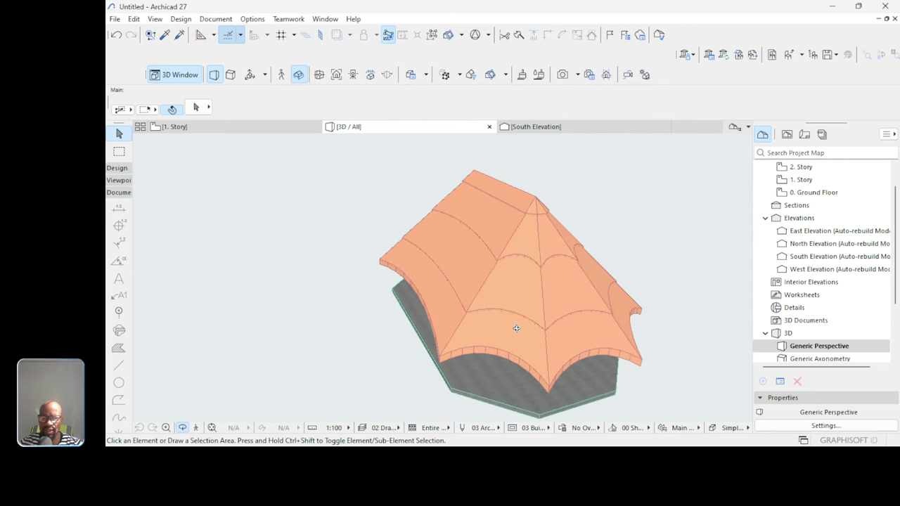
scroll(555, 173, "up", 5)
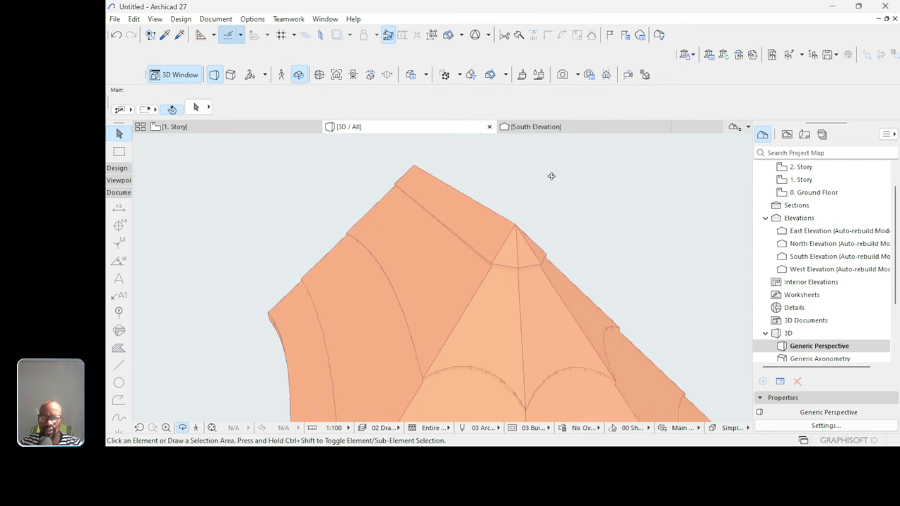
left_click(496, 218)
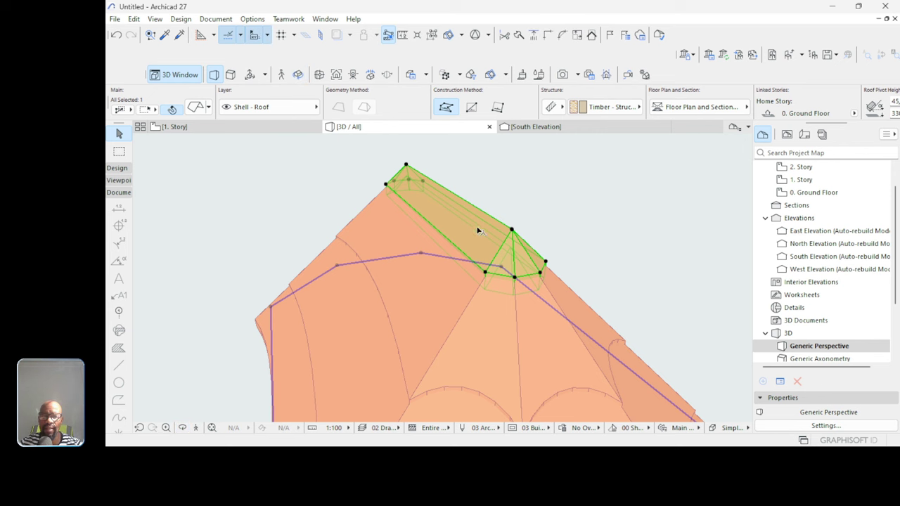
scroll(512, 232, "up", 2)
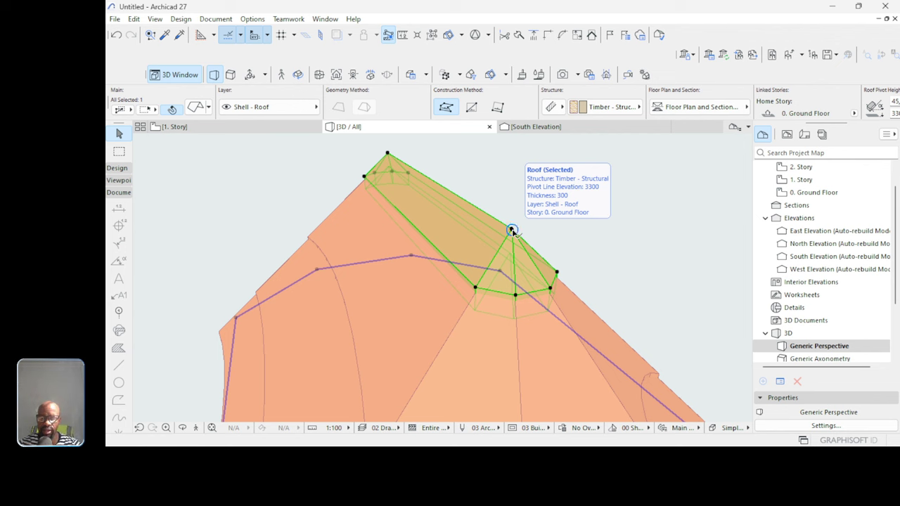
middle_click_drag(513, 233, 453, 212, "shift")
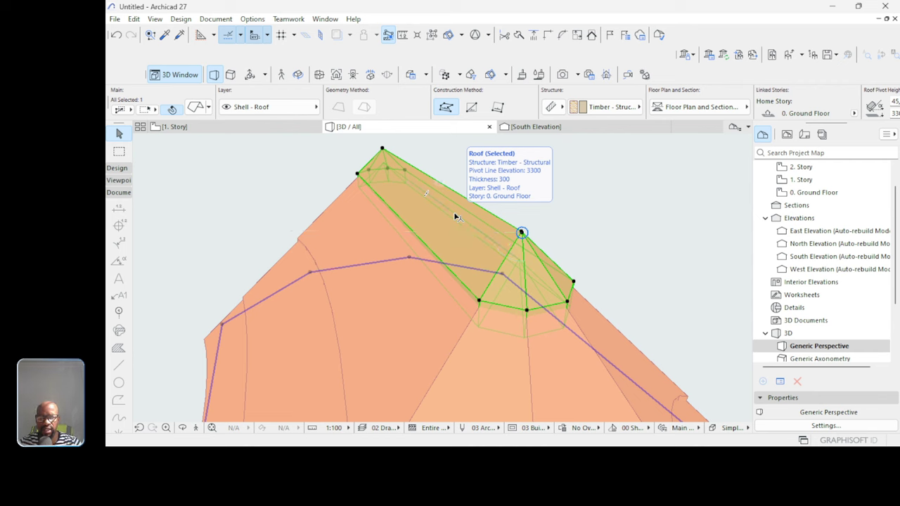
left_click(622, 113)
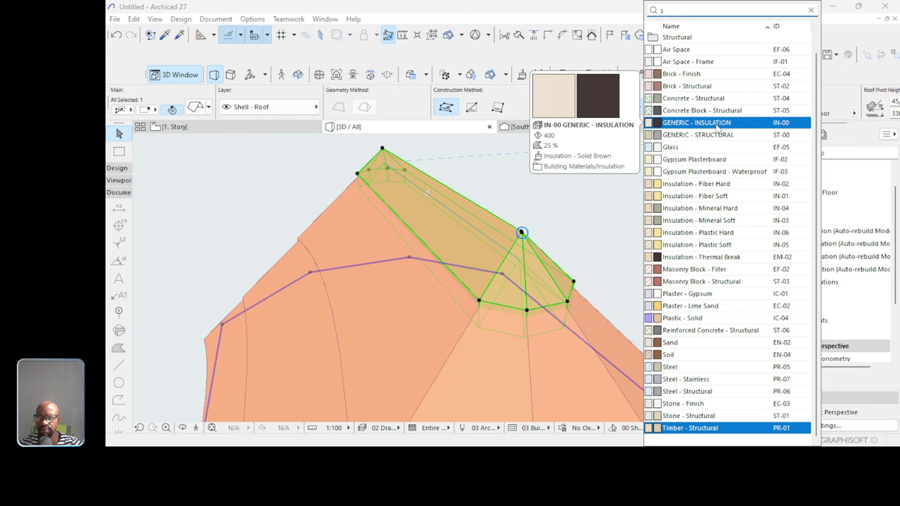
Give the ridge cap Steel - Stainless structure and Metal - Steel on all three surfaces.
left_click(692, 379)
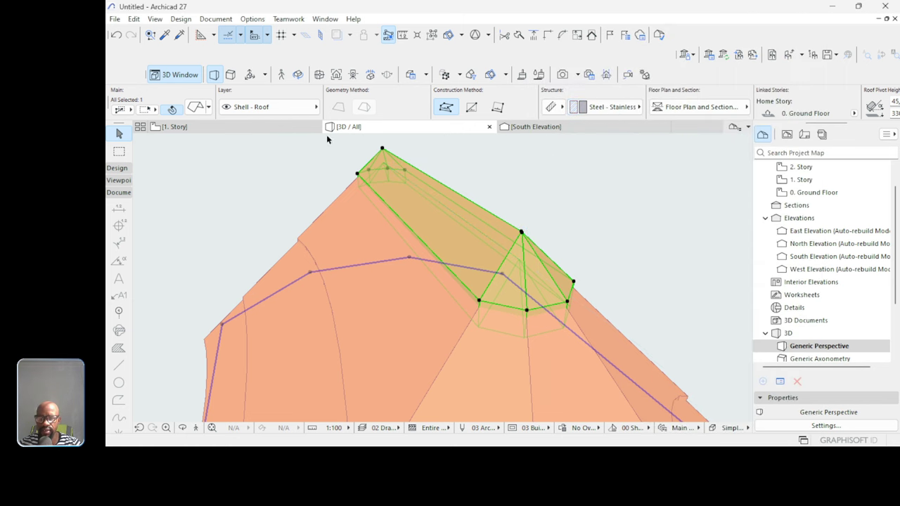
left_click(196, 108)
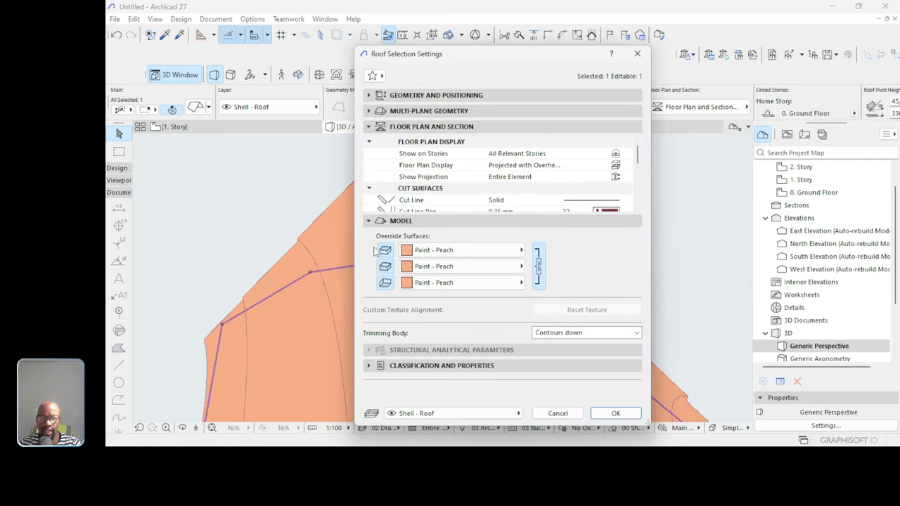
left_click(452, 252)
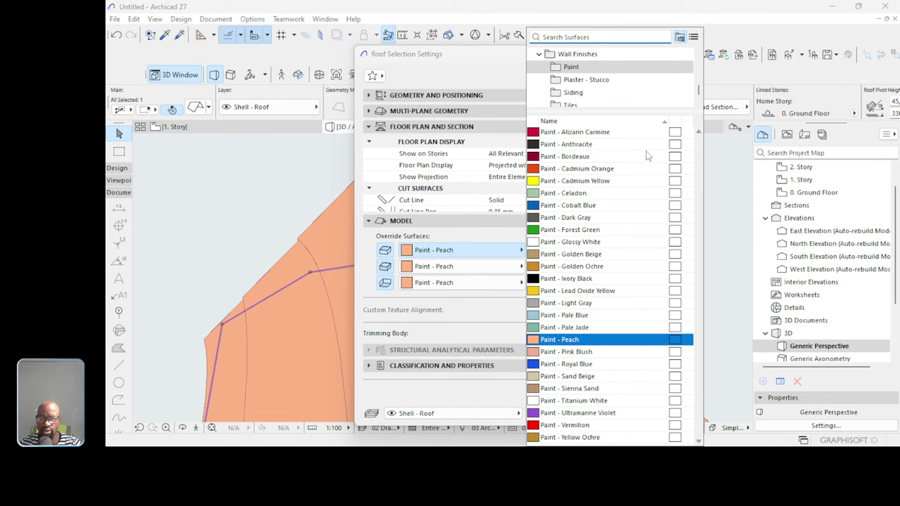
left_click(597, 37)
type("me")
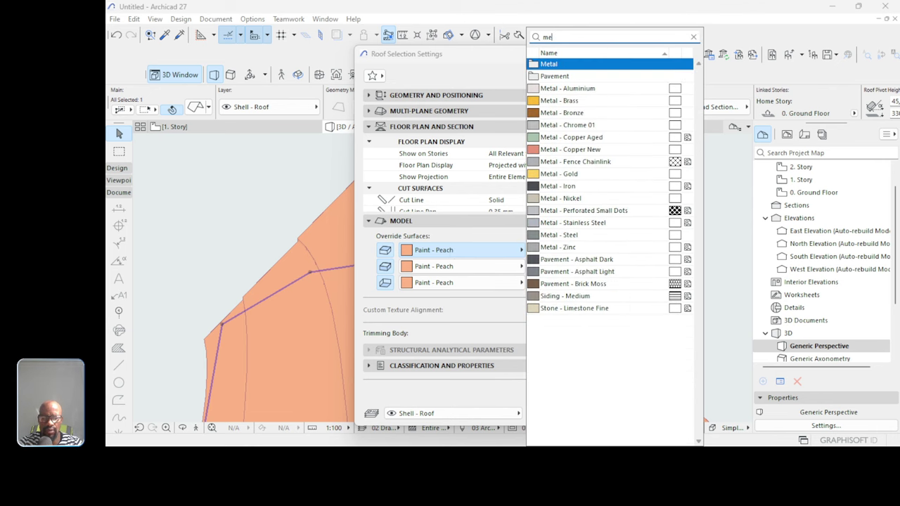
scroll(608, 211, "down", 1)
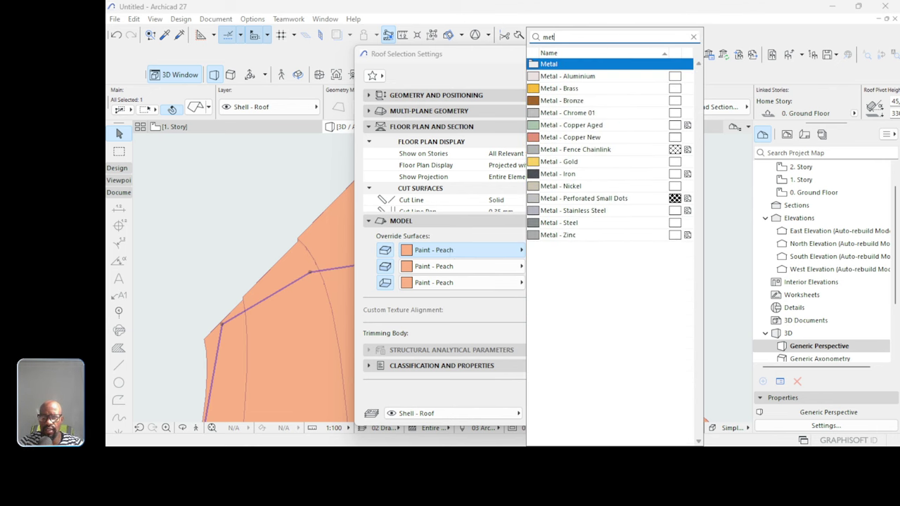
left_click(591, 222)
left_click(538, 267)
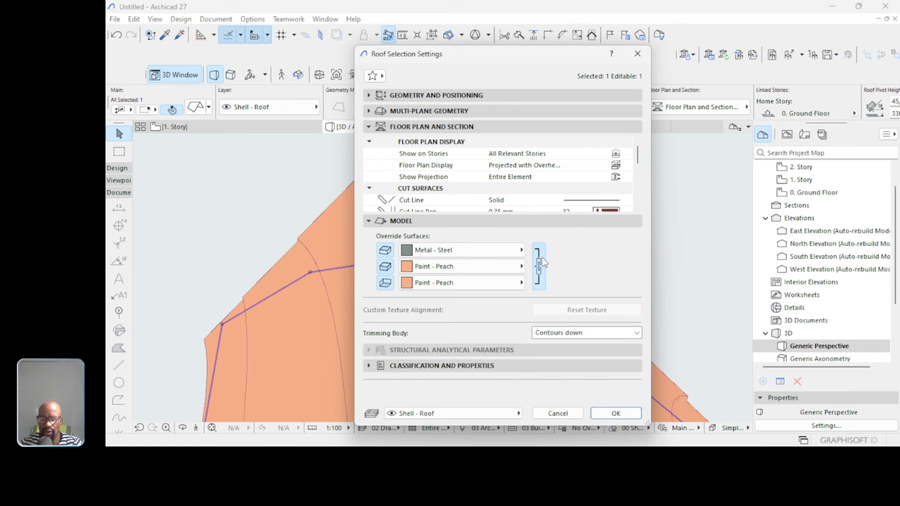
left_click(620, 414)
Deselect the roof and orbit to a frontal eye-level view of the grey cap.
key("Escape")
scroll(492, 230, "down", 4)
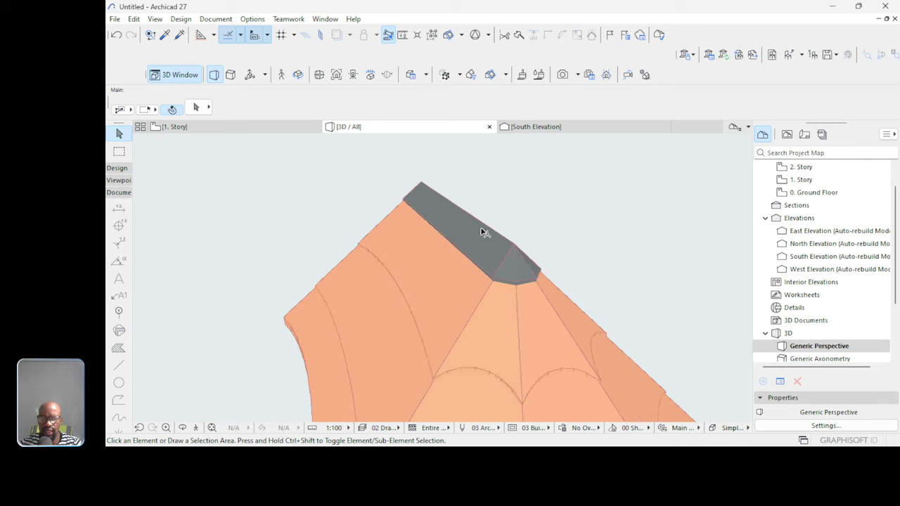
middle_click_drag(473, 221, 535, 241, "shift")
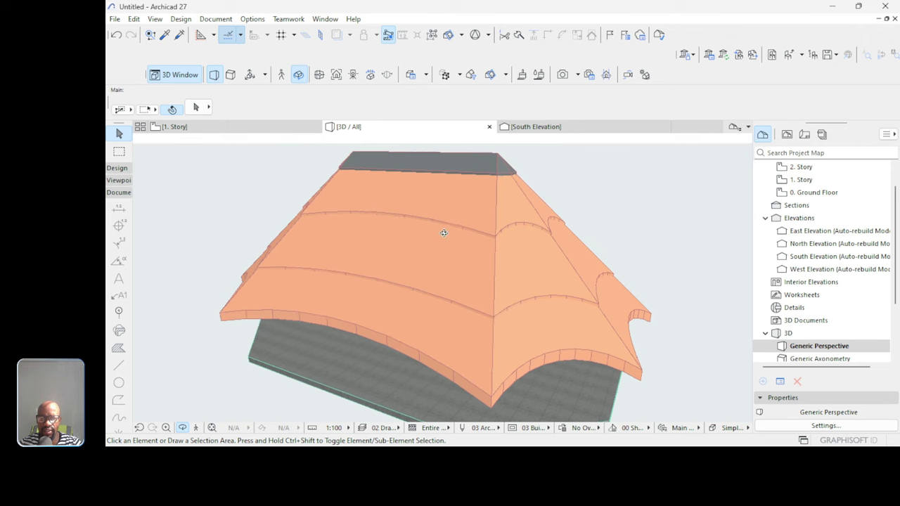
Zoom and orbit around the steel-capped roof, then open the 0. Ground Floor plan.
scroll(440, 211, "up", 3)
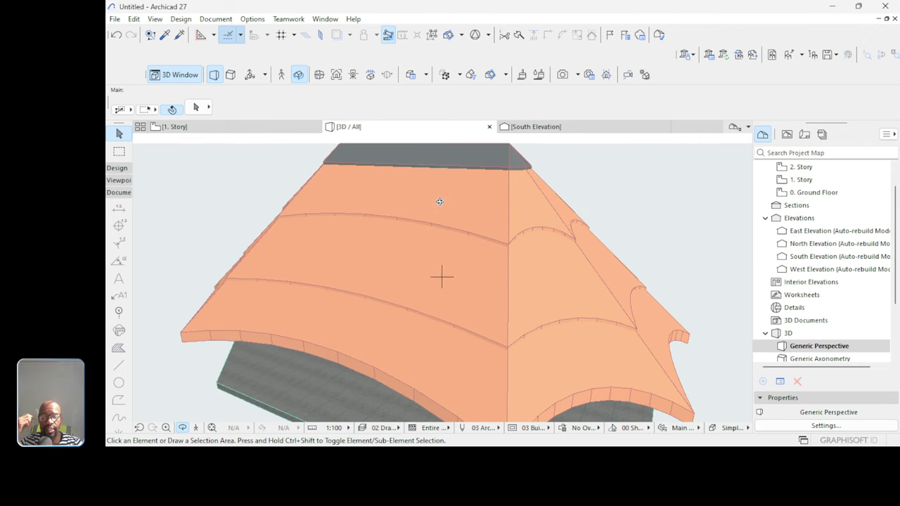
scroll(440, 202, "down", 5)
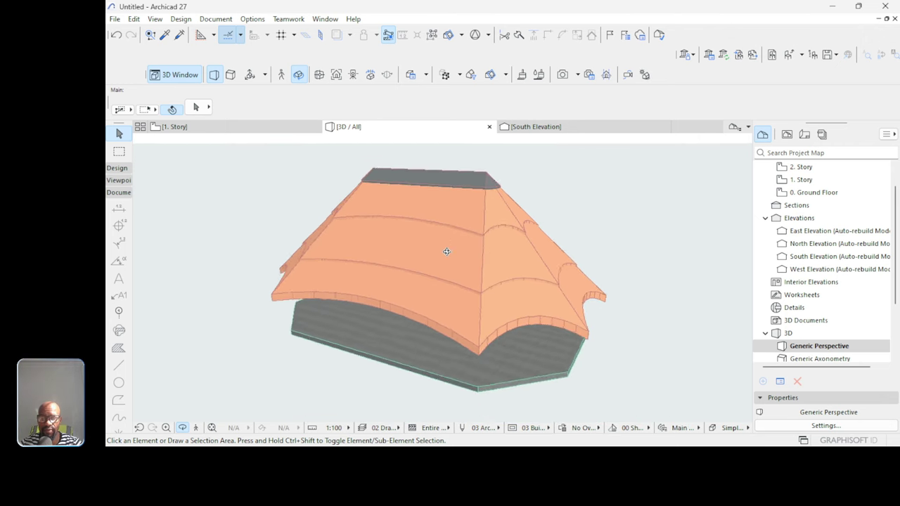
scroll(435, 186, "up", 2)
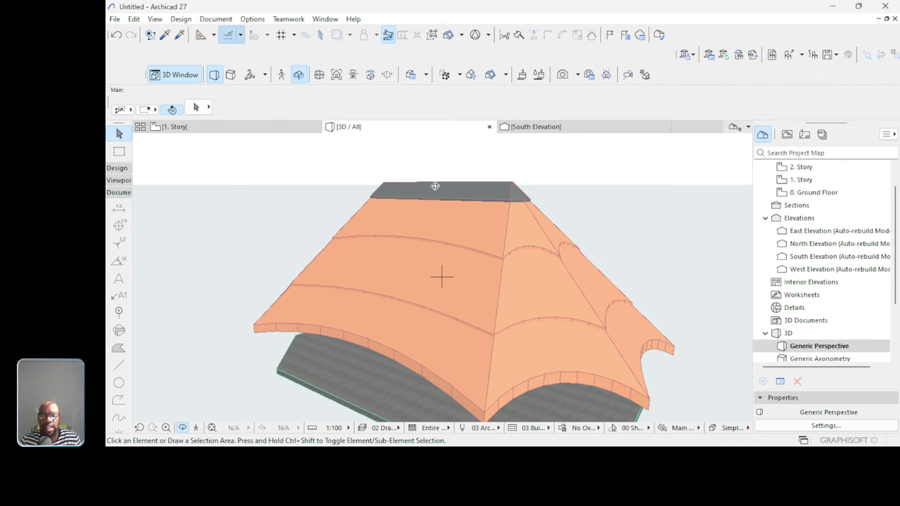
scroll(450, 175, "down", 2)
scroll(428, 215, "down", 2)
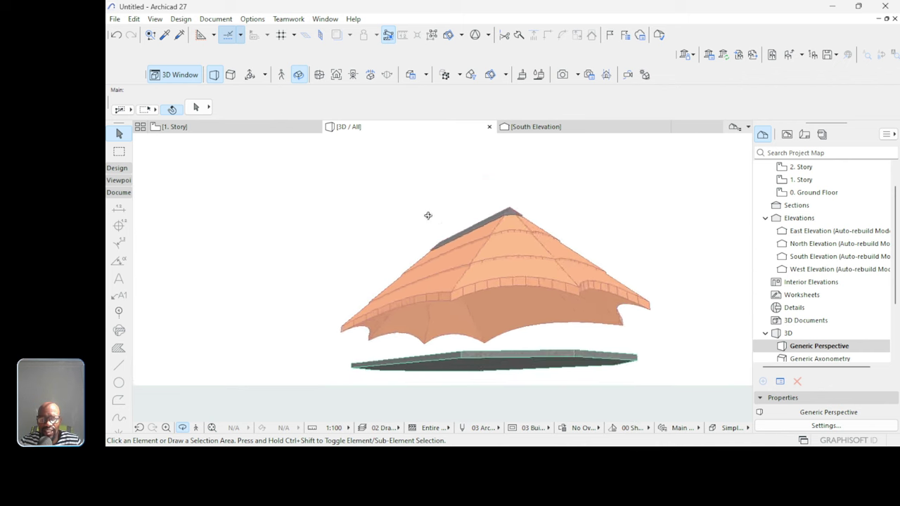
scroll(499, 313, "up", 2)
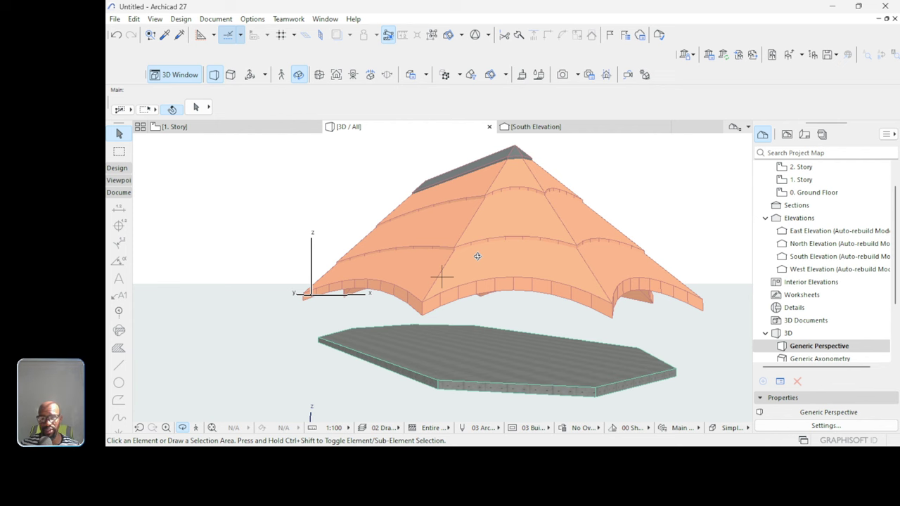
middle_click_drag(477, 256, 522, 280, "shift")
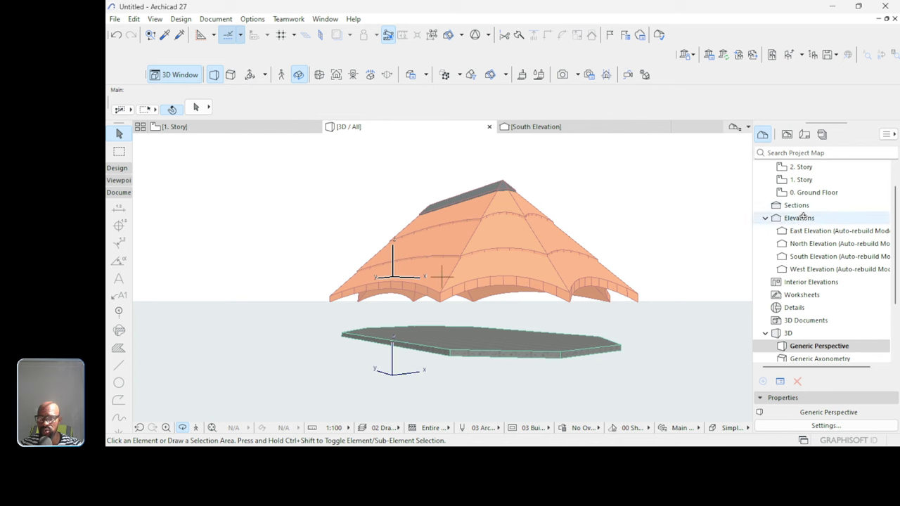
double_click(813, 193)
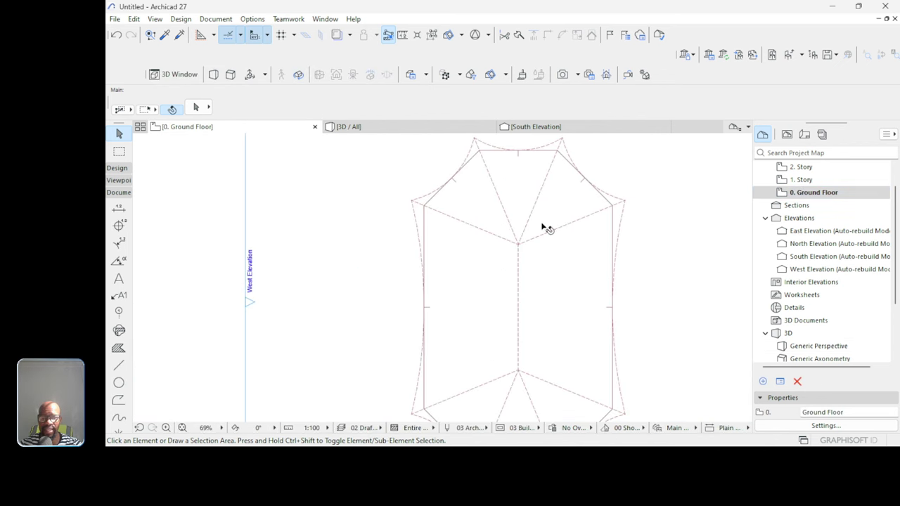
Choose the Column tool with a circular cross-section and filter building materials by 'tim'.
scroll(501, 222, "down", 3)
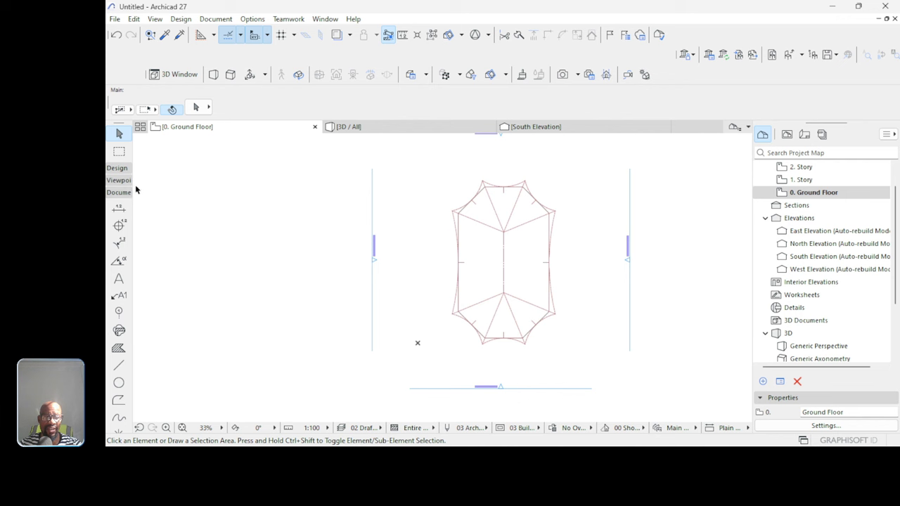
left_click(124, 170)
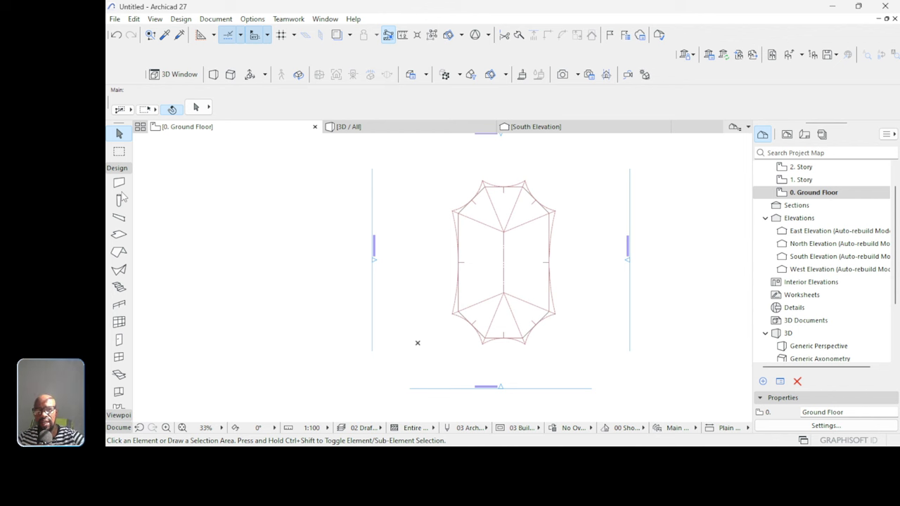
left_click(119, 201)
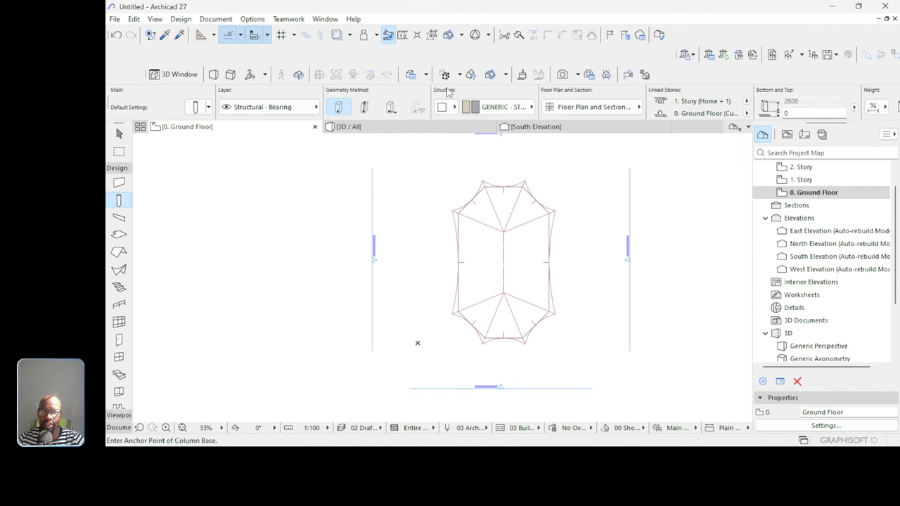
left_click(442, 108)
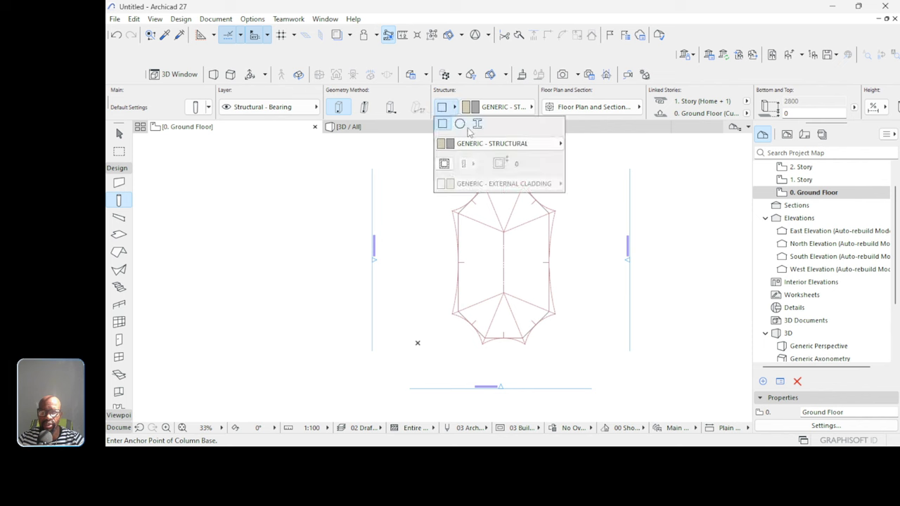
left_click(460, 124)
left_click(509, 107)
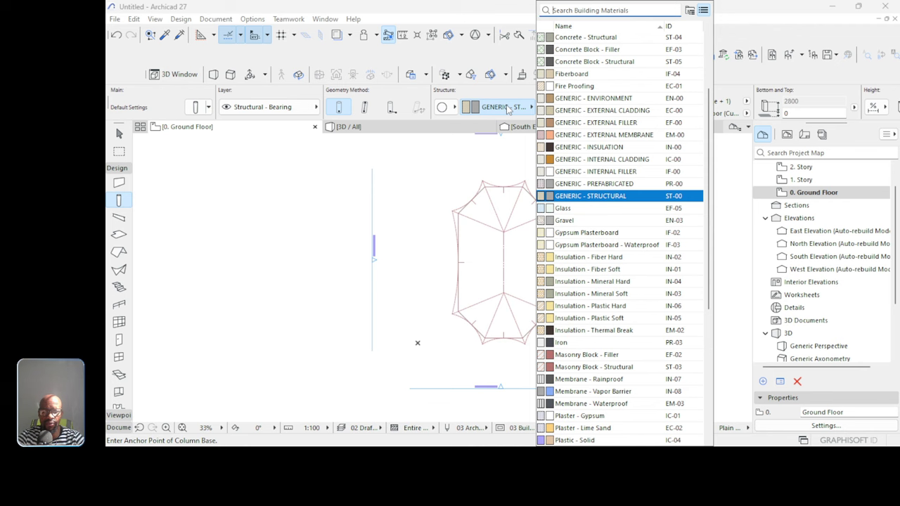
type("timb")
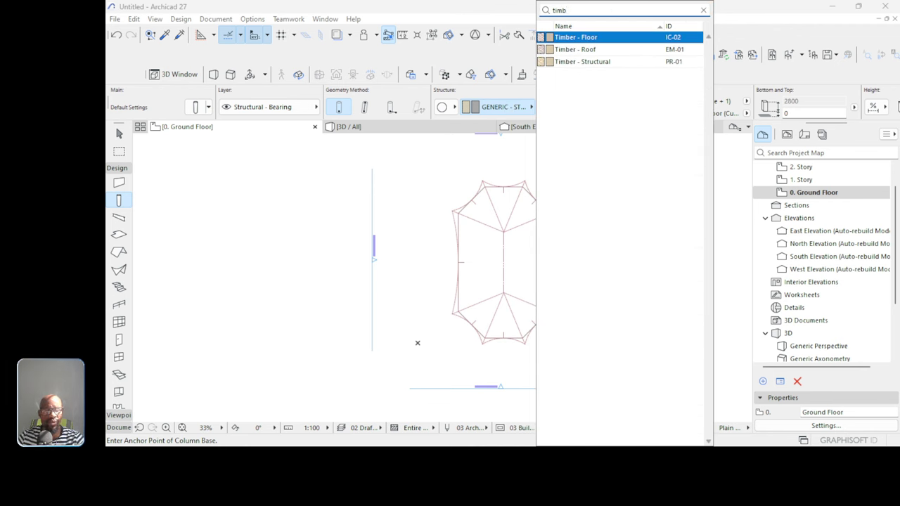
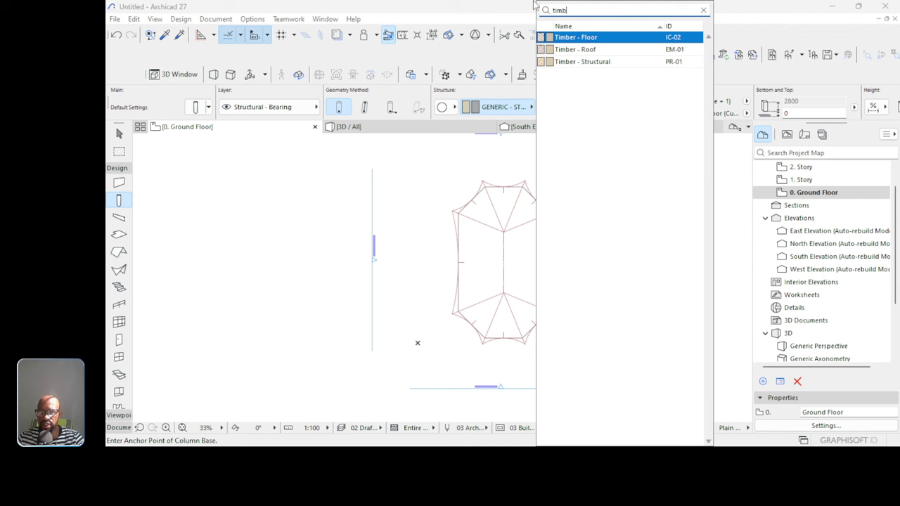
Set the column material to Timber - Structural with a 200 cross-section size.
left_click(575, 62)
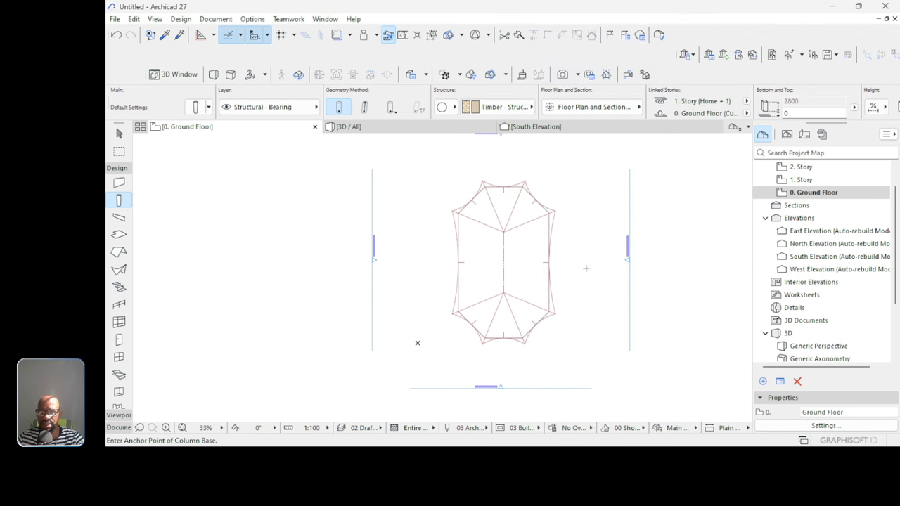
scroll(683, 100, "right", 5)
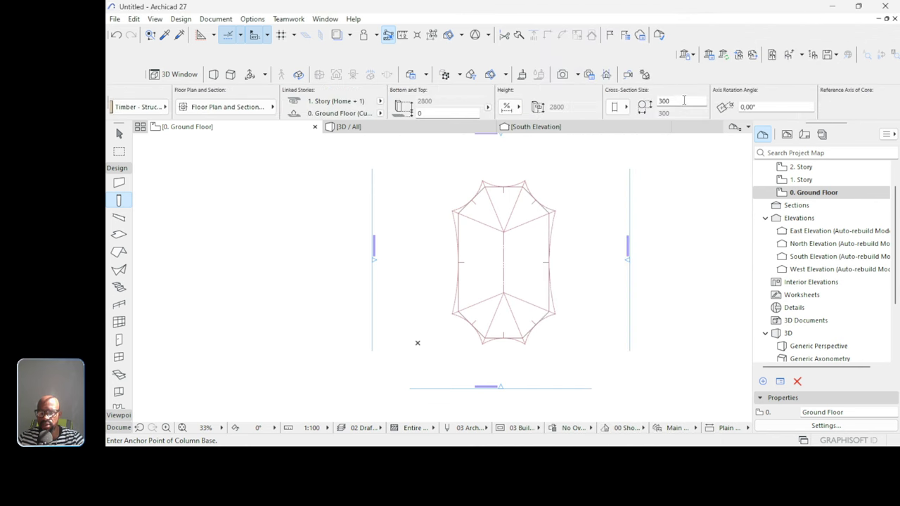
left_click(684, 100)
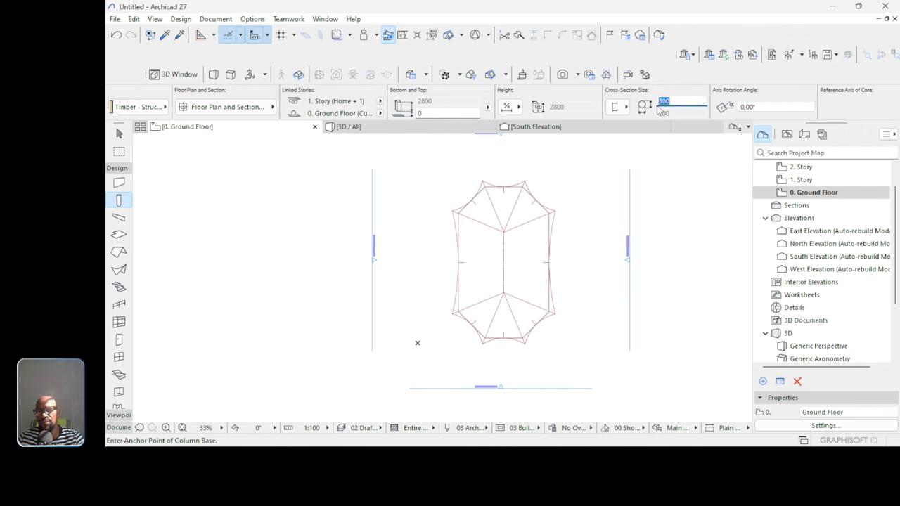
type("200")
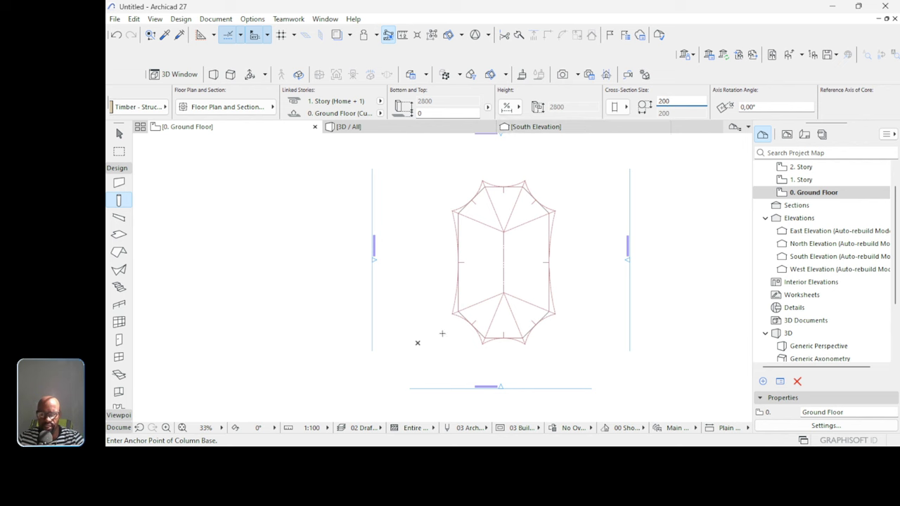
Show the canopy model with the new timber column in the 3D window.
scroll(462, 293, "up", 8)
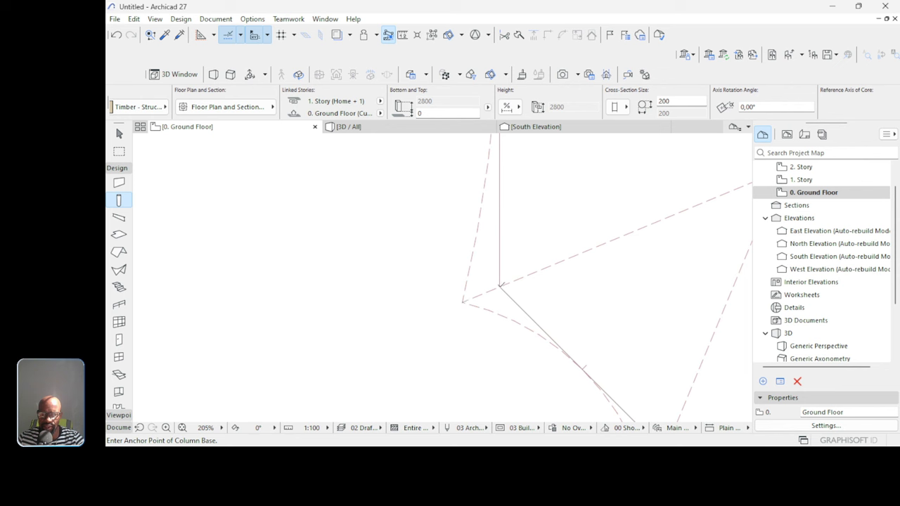
scroll(427, 316, "up", 2)
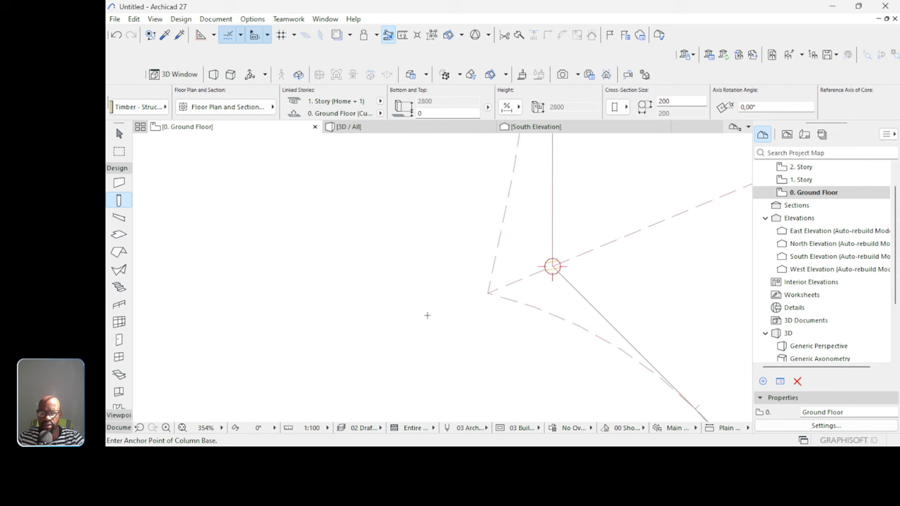
scroll(427, 315, "down", 8)
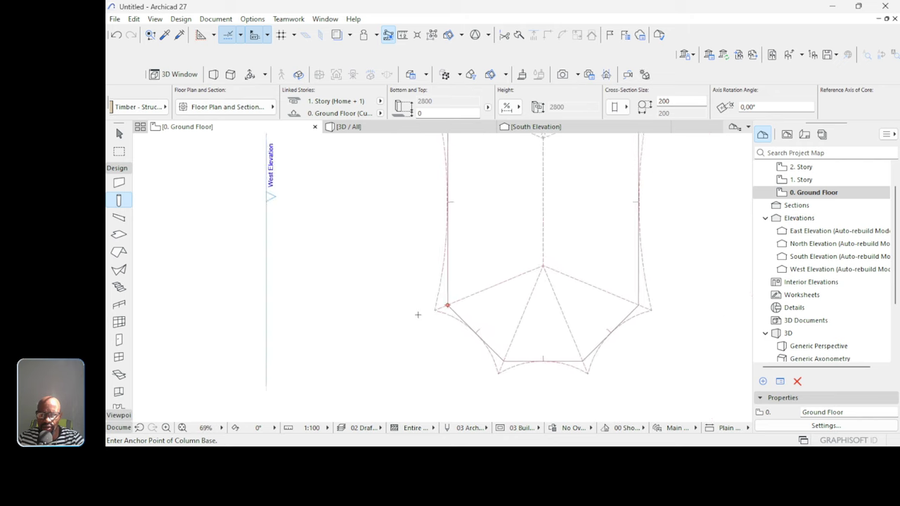
scroll(422, 310, "up", 2)
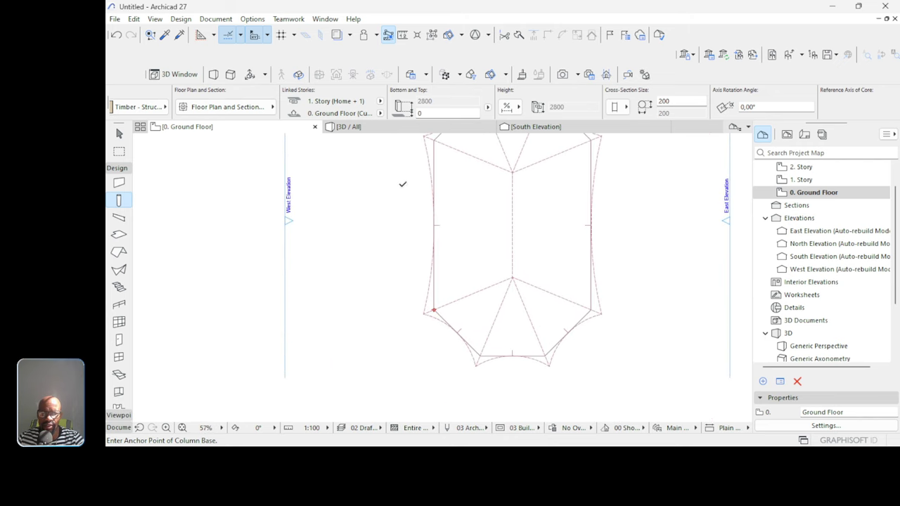
key("F3")
Orbit the 3D view and inspect the timber column under the canopy.
key("o")
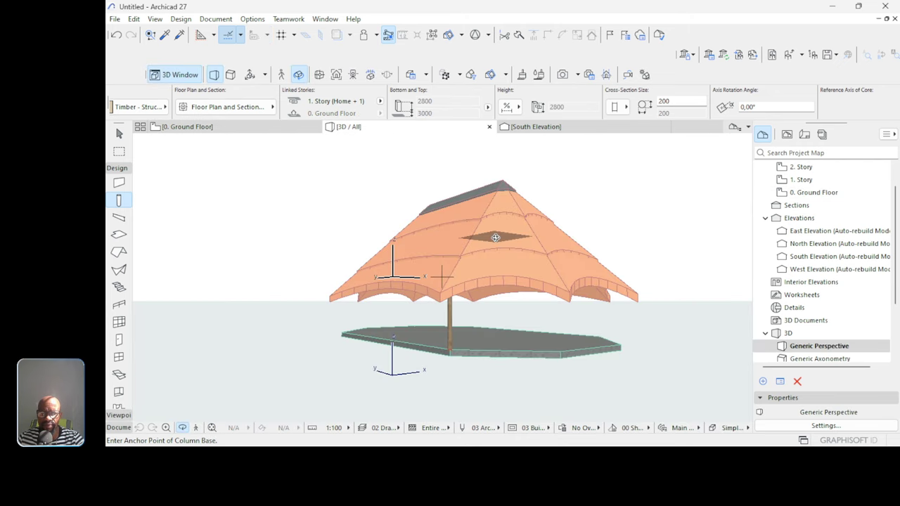
left_click_drag(476, 309, 327, 321)
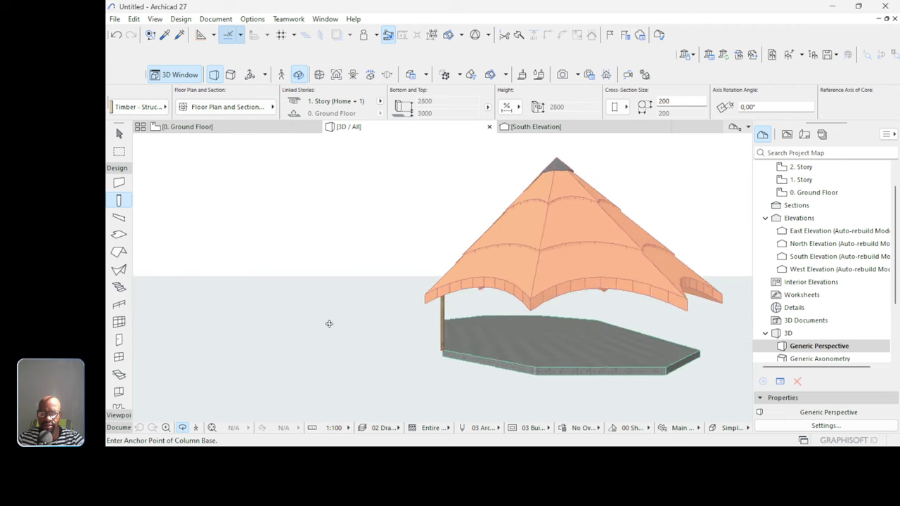
scroll(423, 354, "up", 5)
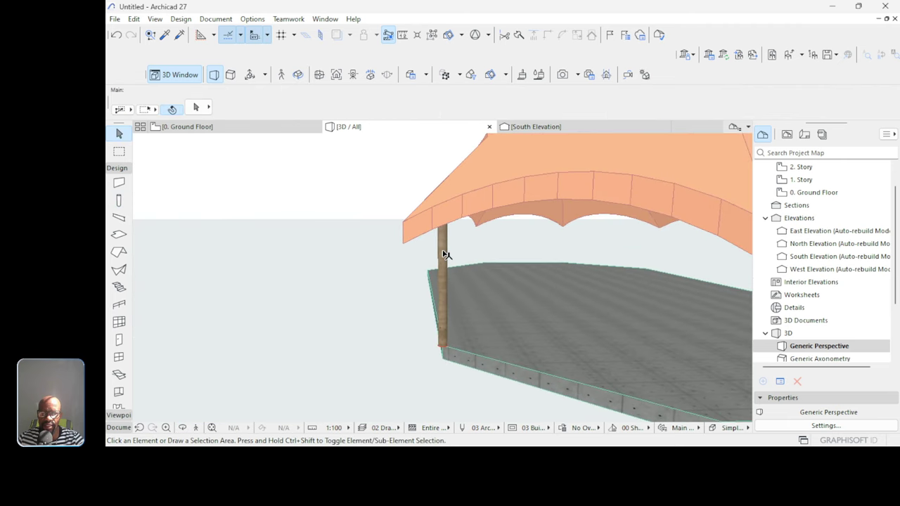
left_click(443, 255, "shift")
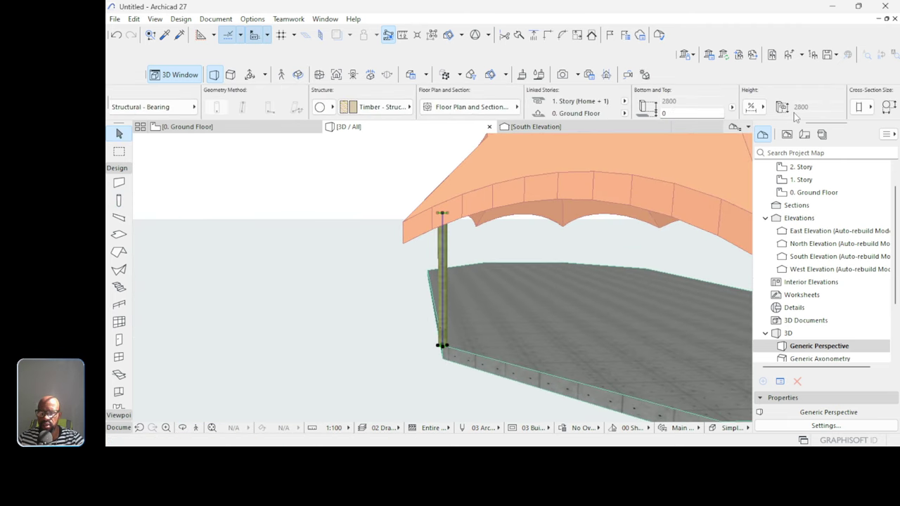
left_click(383, 287)
scroll(383, 287, "down", 3)
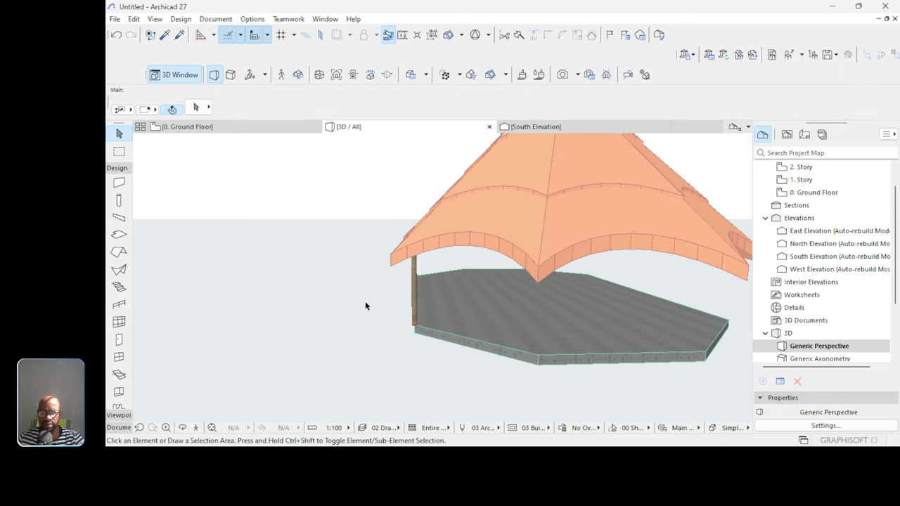
Return to the 0. Ground Floor plan and select the column at the corner node.
left_click(245, 126)
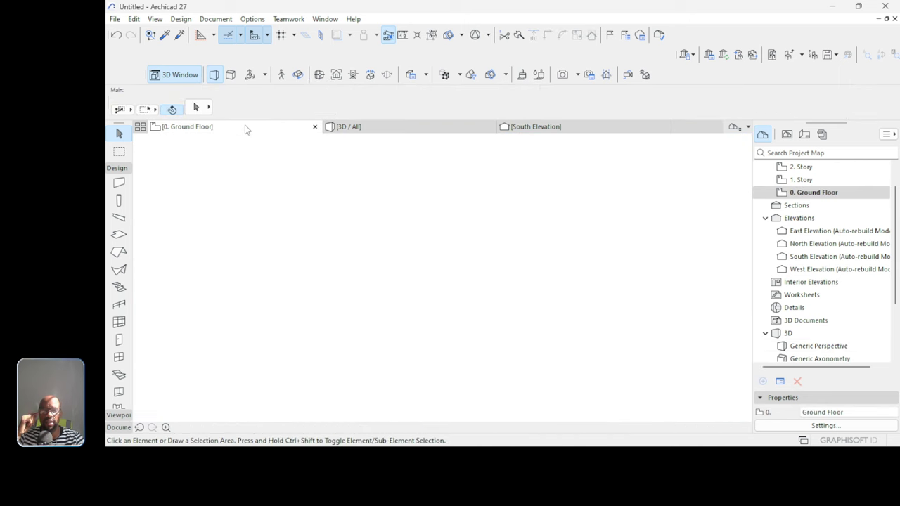
scroll(446, 320, "up", 3)
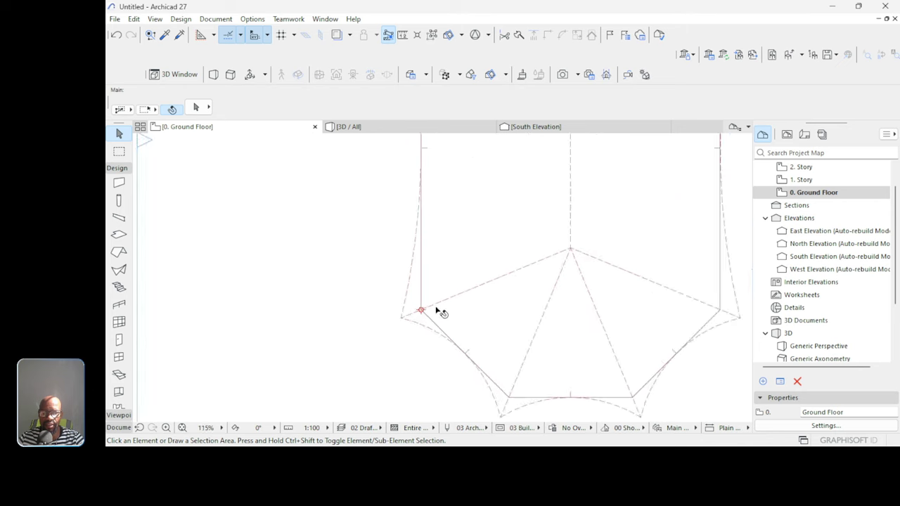
scroll(436, 310, "up", 4)
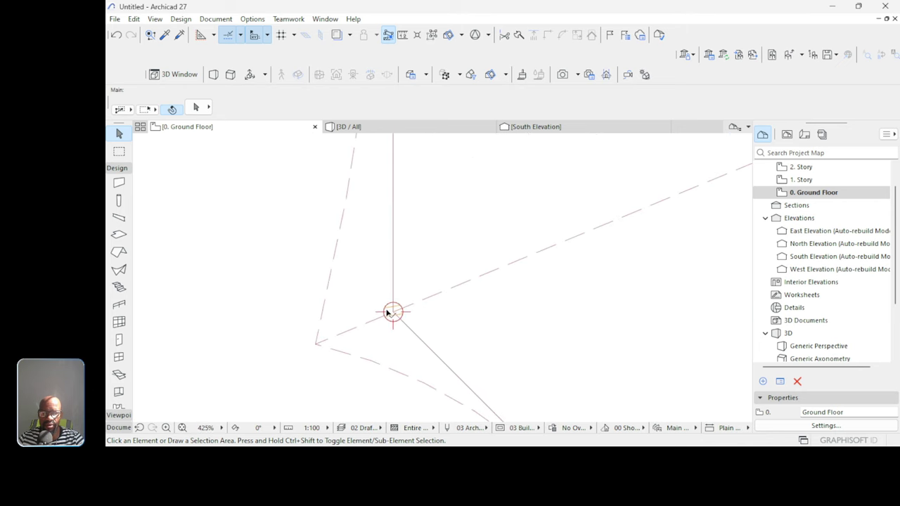
left_click(388, 312)
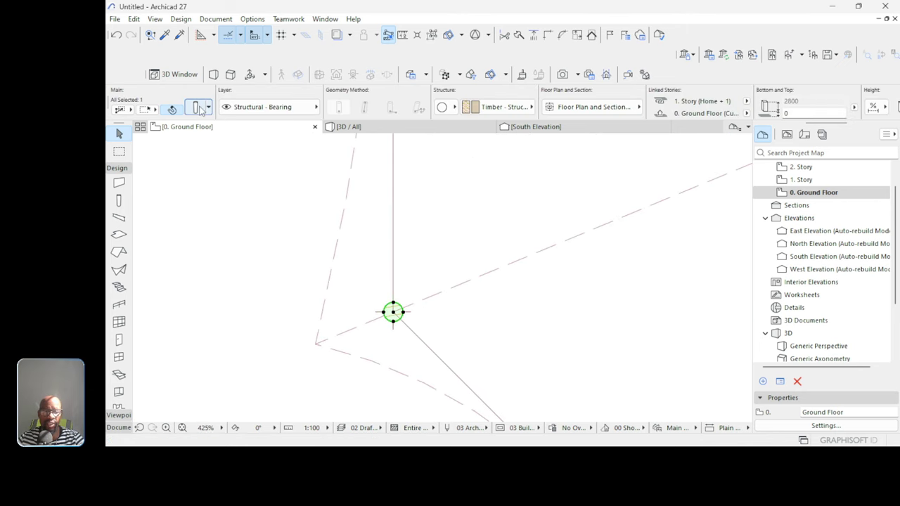
Change the selected column's geometry to Slanted with a 45° slant angle.
left_click(197, 108)
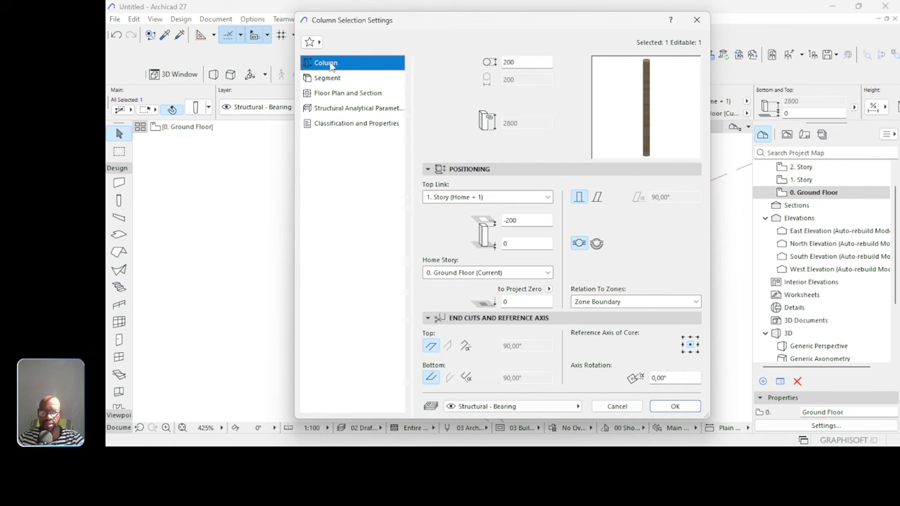
left_click(597, 199)
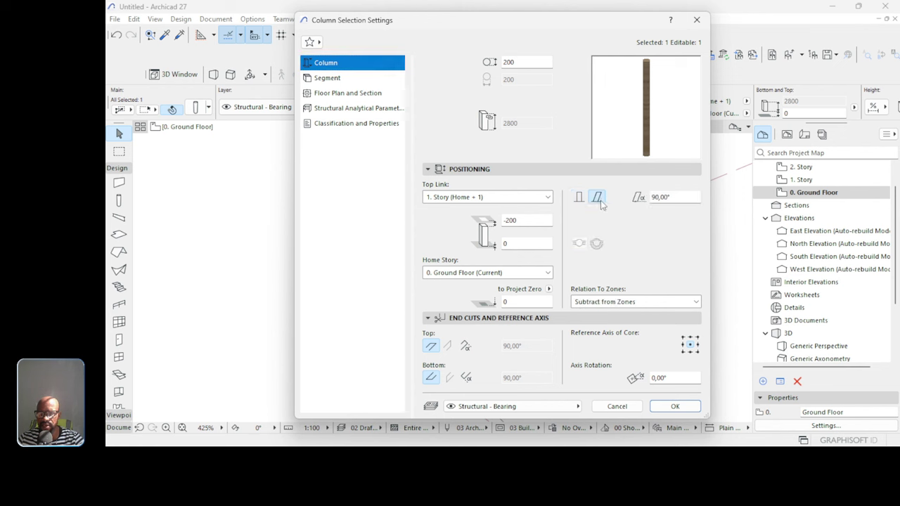
left_click(674, 197)
type("4")
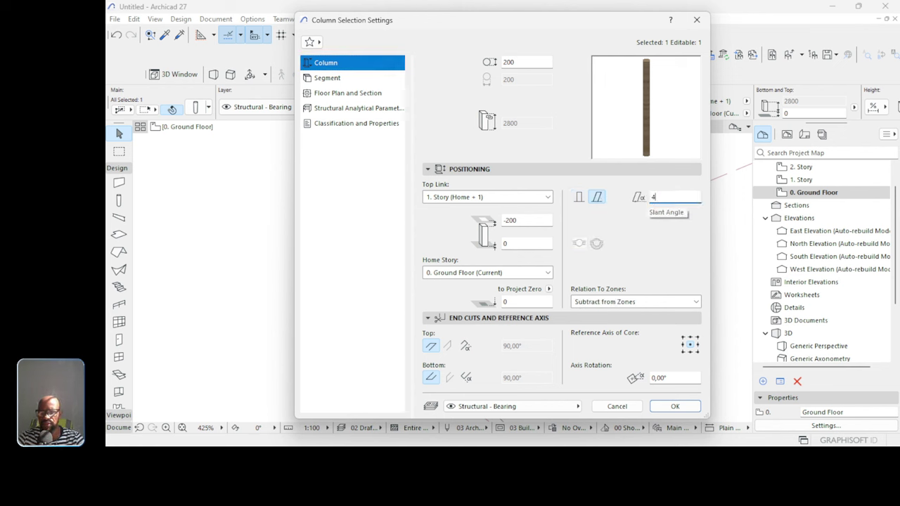
type("5")
key("Return")
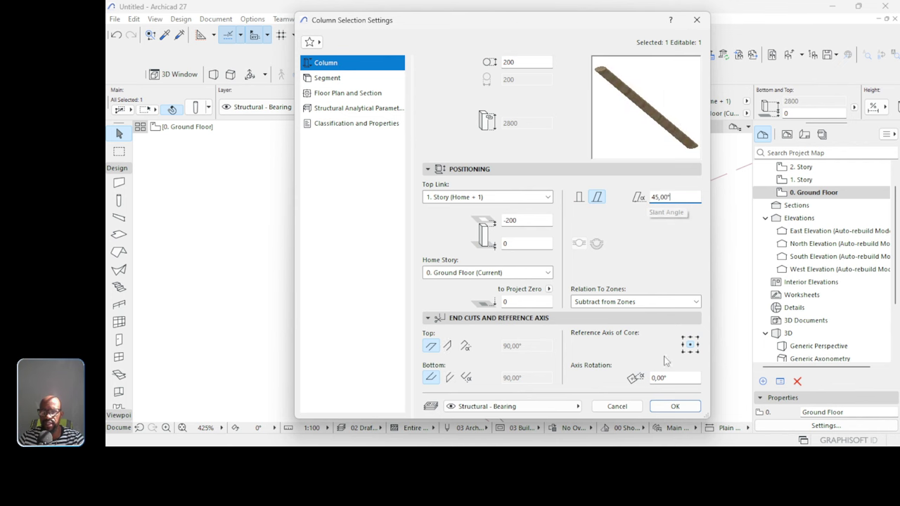
left_click(677, 406)
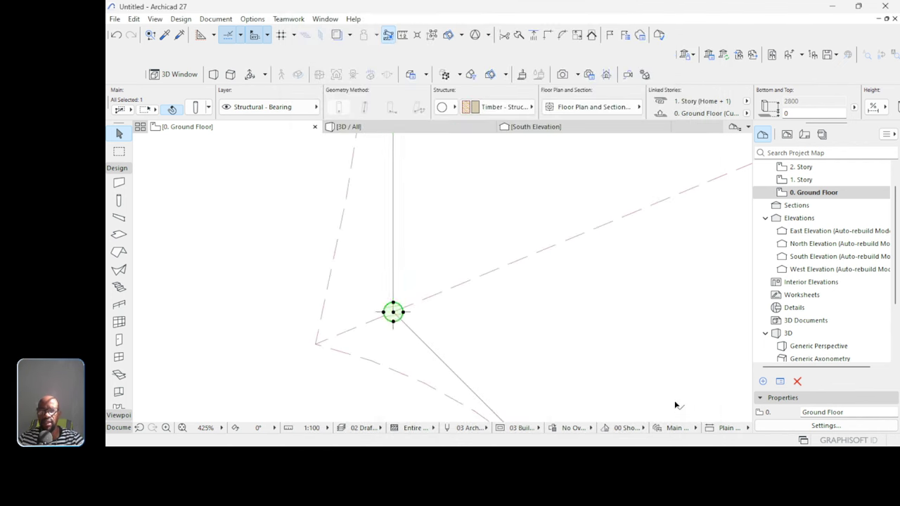
Rotate the slanted column about its base onto the plan diagonal.
scroll(542, 371, "down", 3)
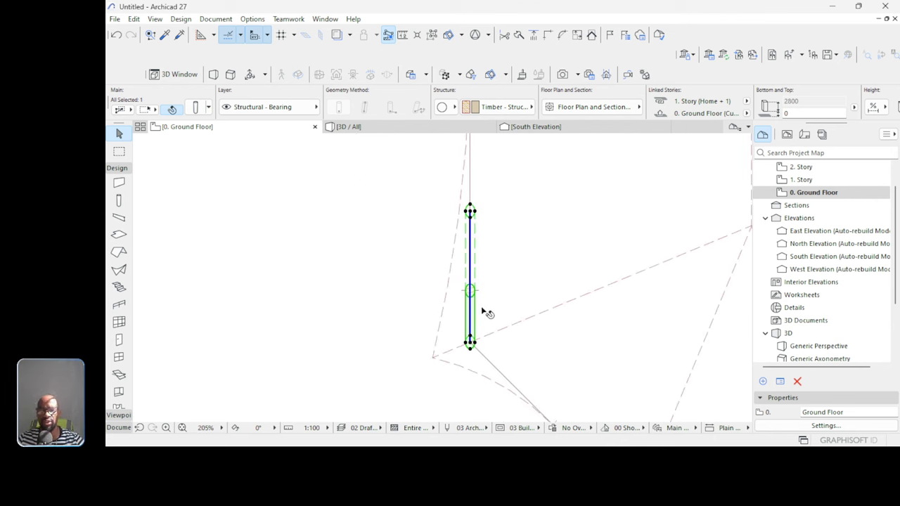
scroll(462, 356, "up", 2)
scroll(462, 355, "up", 5)
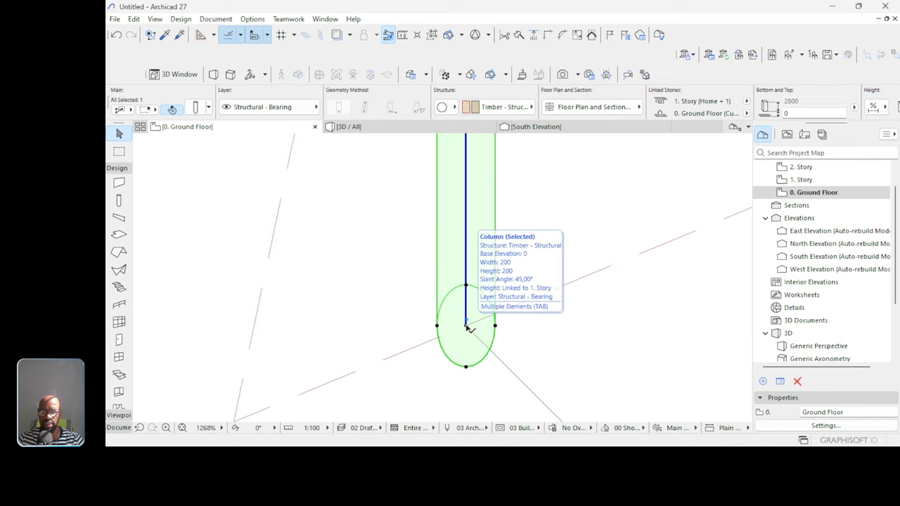
left_click(466, 327)
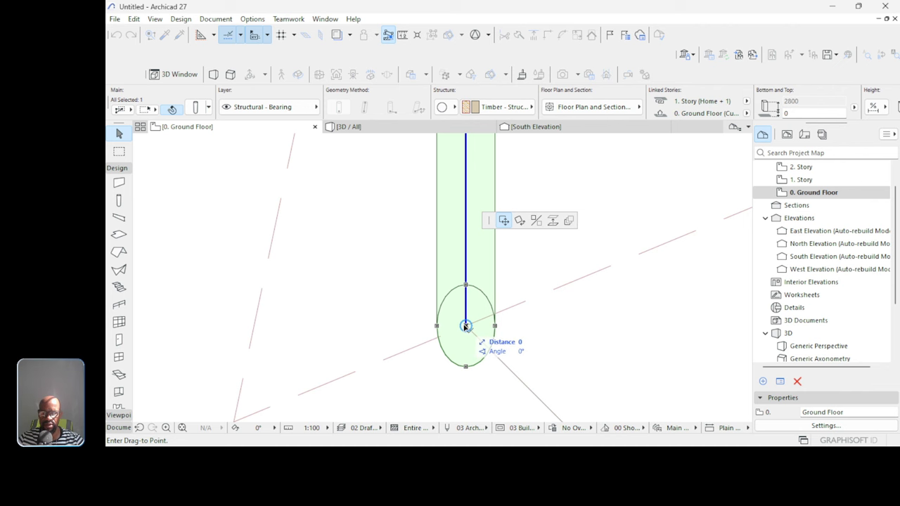
left_click(520, 222)
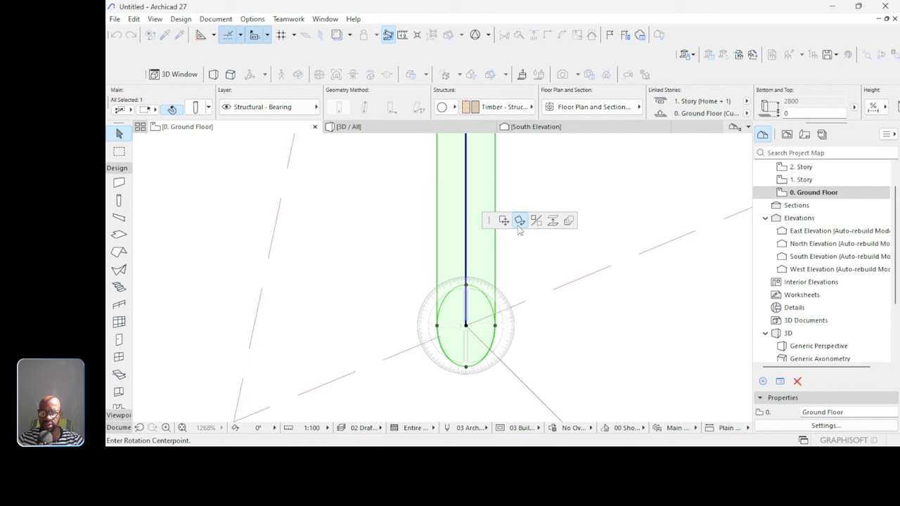
left_click(466, 326)
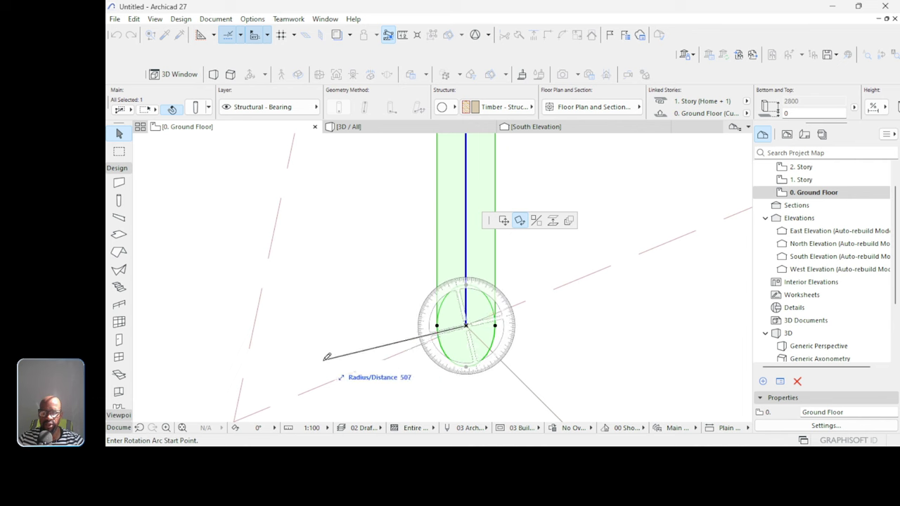
middle_click_drag(326, 356, 382, 311, "shift")
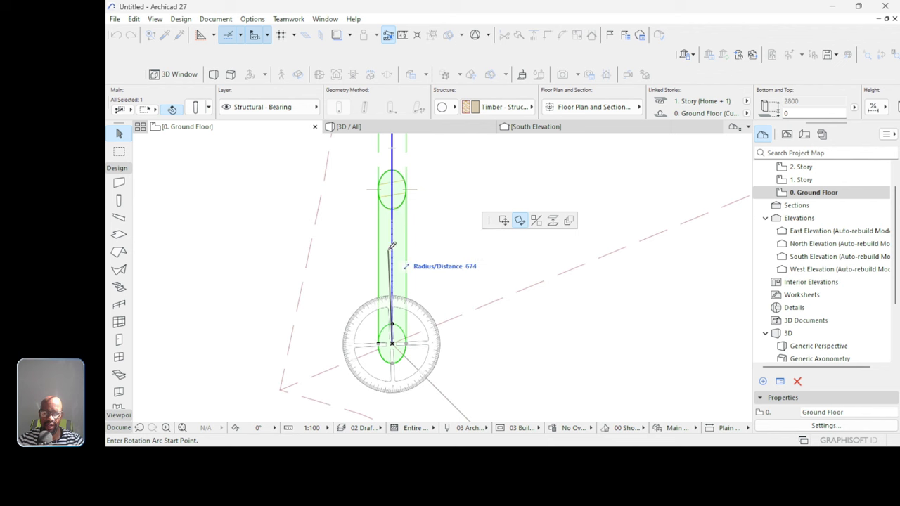
left_click(395, 157)
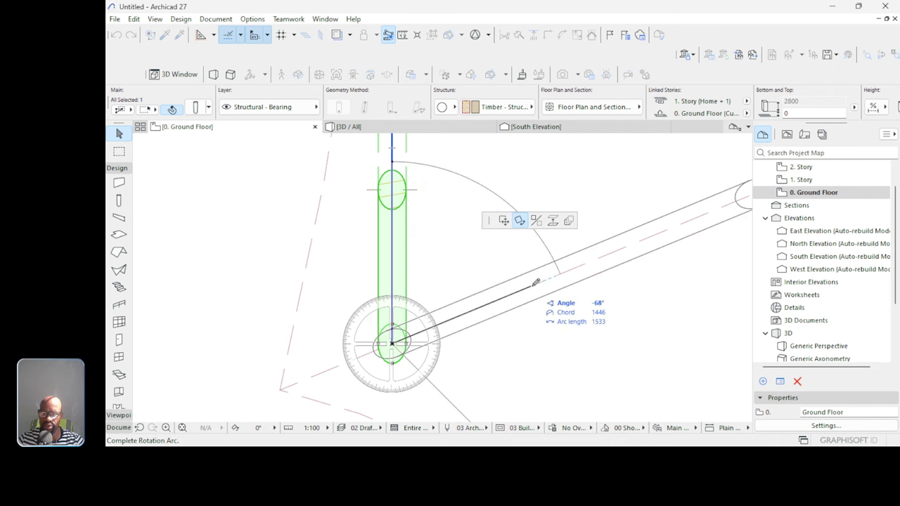
left_click(536, 283)
Stretch the column at its fixed slant up to the canopy vertex, then view it in 3D.
scroll(370, 319, "down", 3)
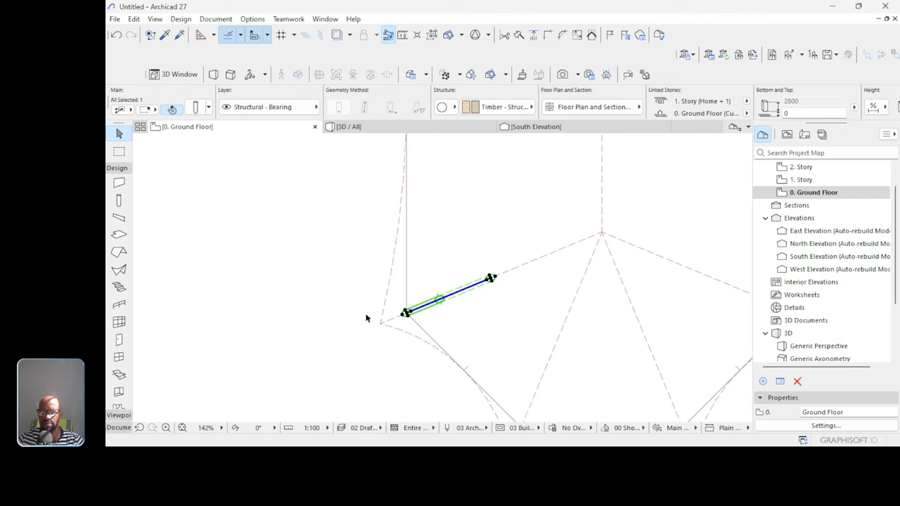
scroll(564, 231, "up", 5)
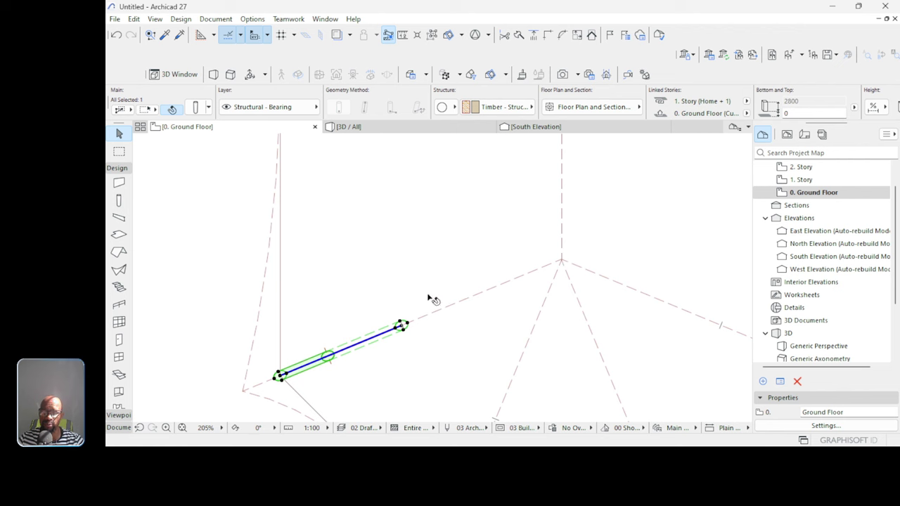
scroll(431, 298, "up", 2)
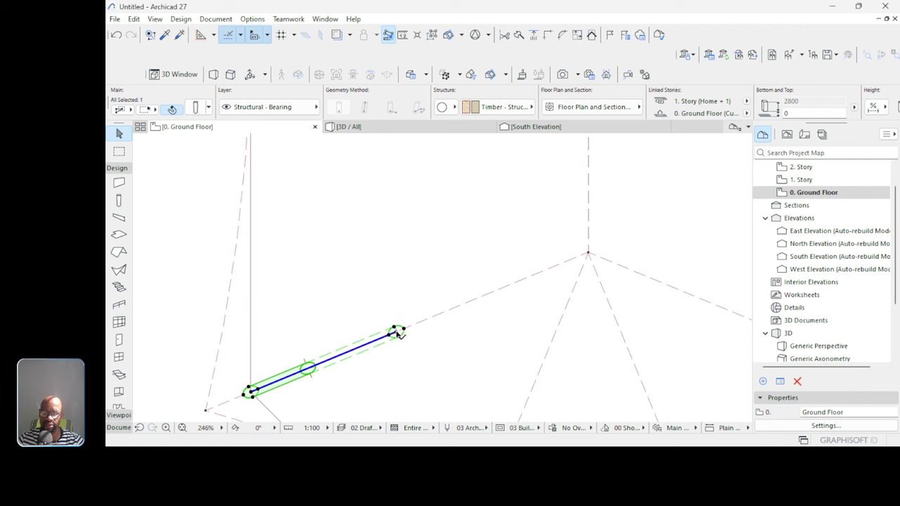
scroll(398, 334, "up", 6)
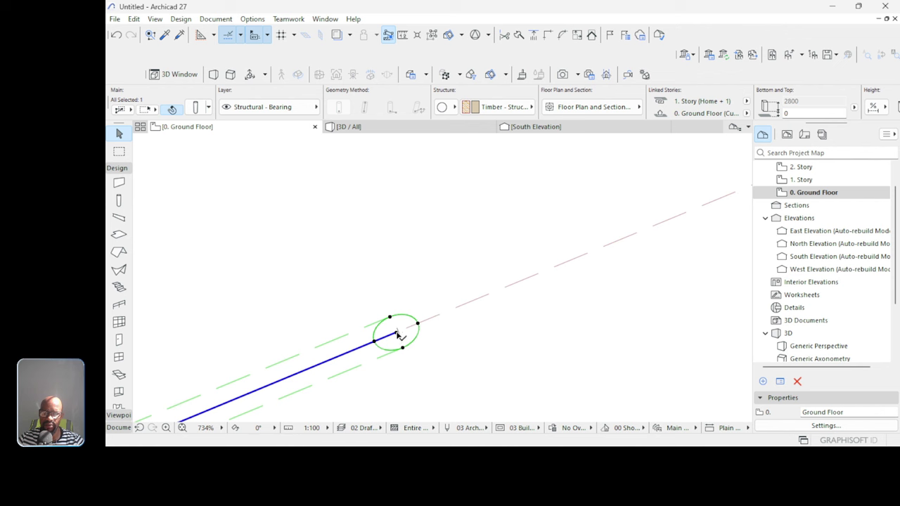
left_click(397, 335)
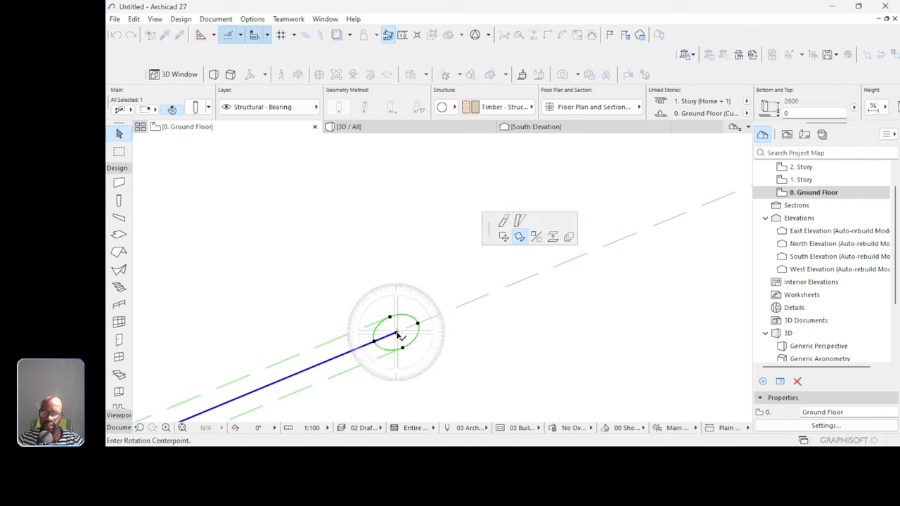
left_click(504, 223)
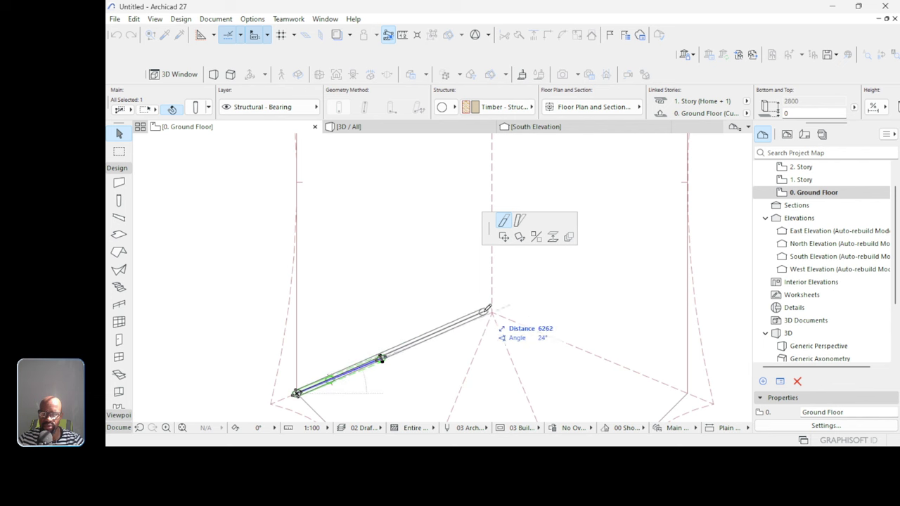
left_click(497, 308)
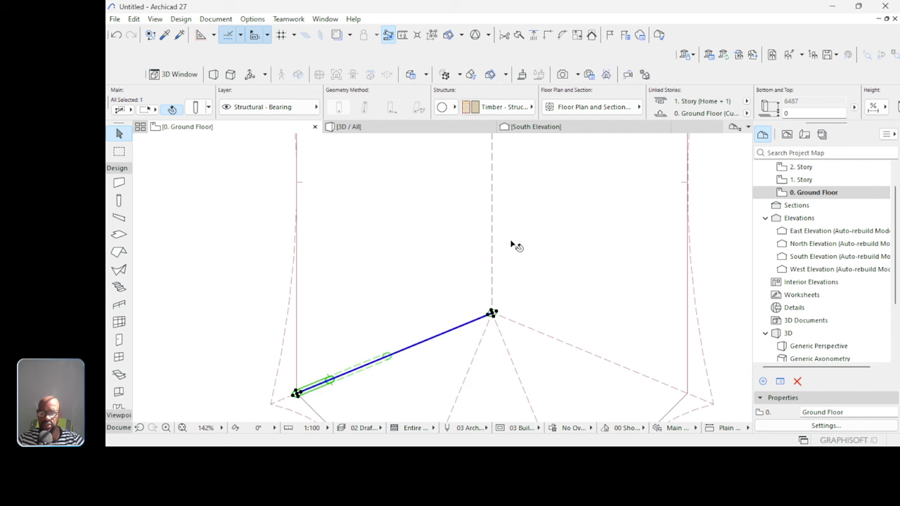
left_click(414, 128)
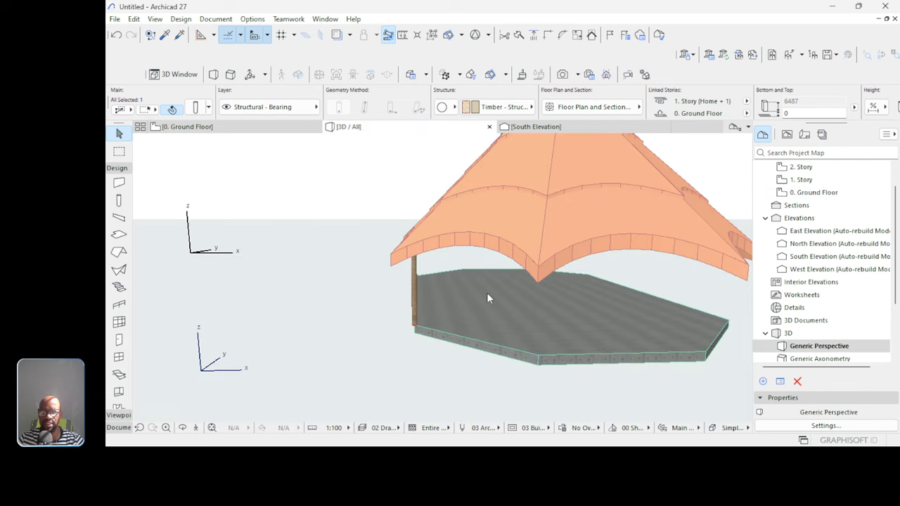
Orbit the 3D model to check the column under the canopy, then return to the Ground Floor plan.
middle_click_drag(486, 292, 513, 301, "shift")
scroll(509, 287, "up", 5)
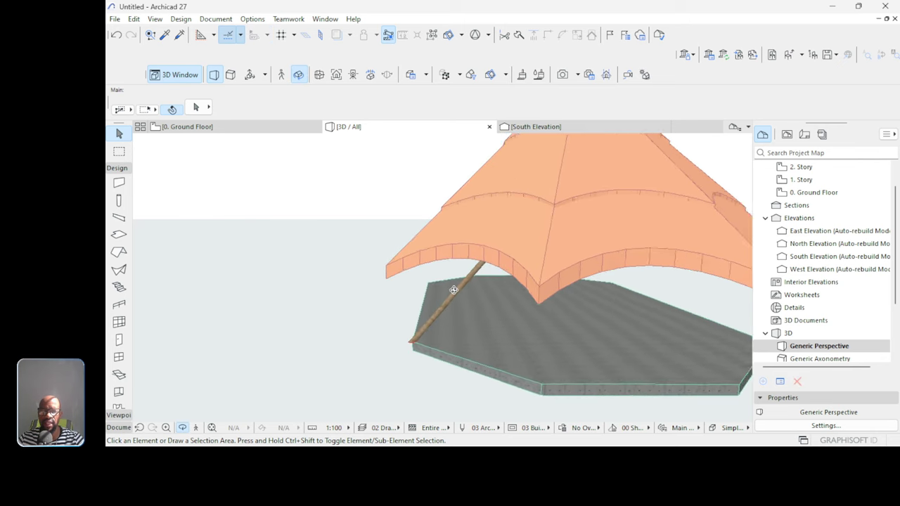
middle_click_drag(453, 289, 465, 249, "shift")
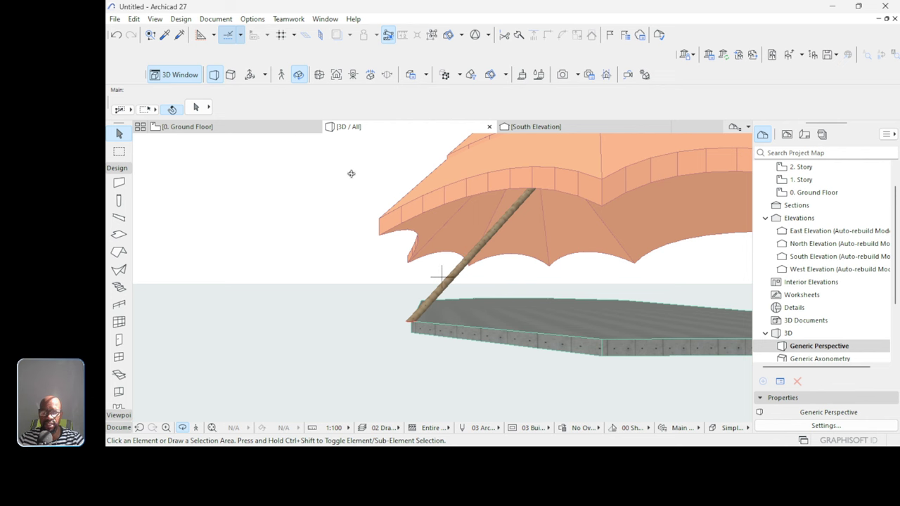
key("F2")
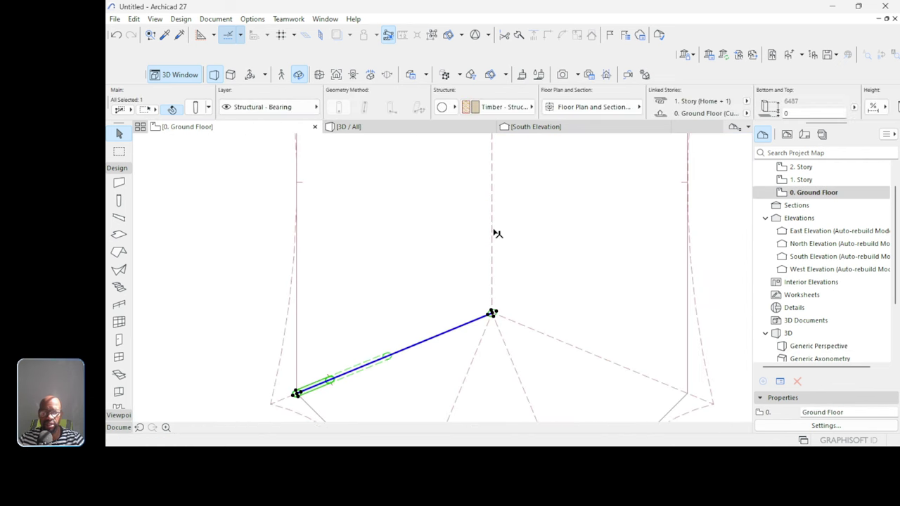
scroll(497, 237, "down", 4)
key("Escape")
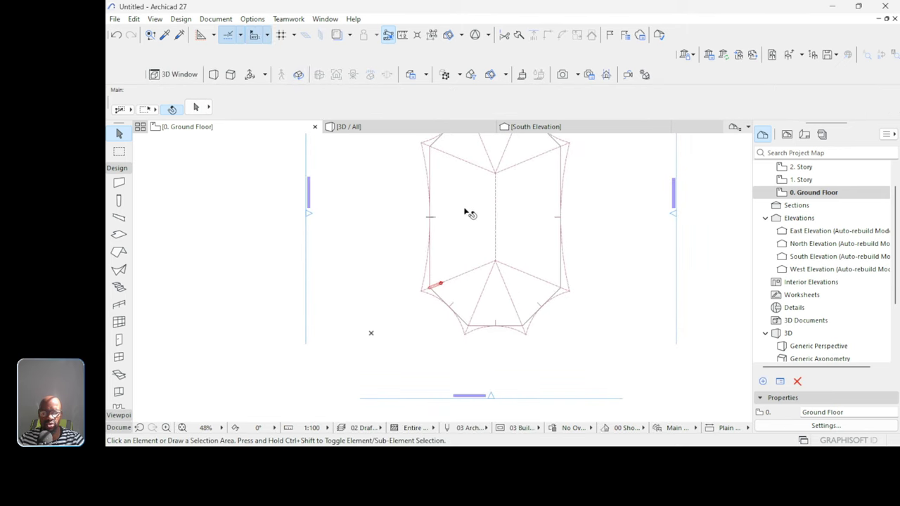
Draw section line S-01 along the slanted column's line with the Section tool.
left_click(121, 171)
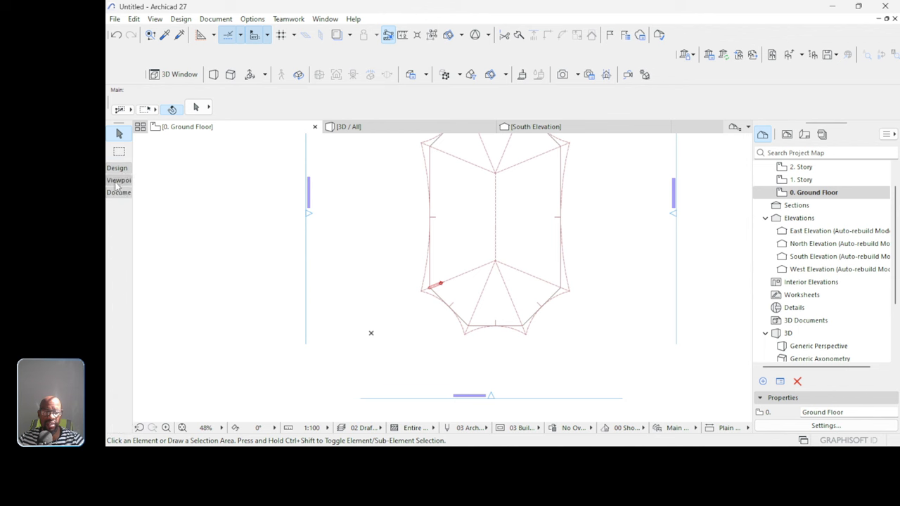
left_click(117, 181)
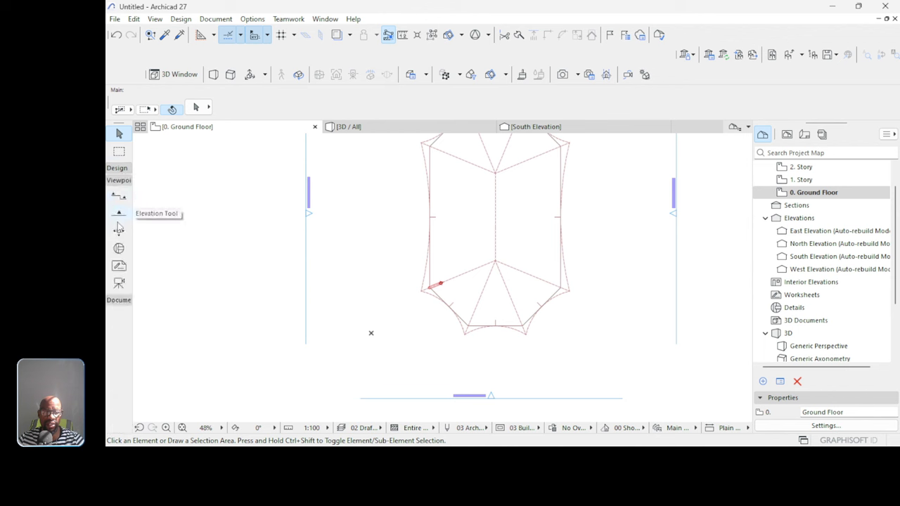
left_click(118, 200)
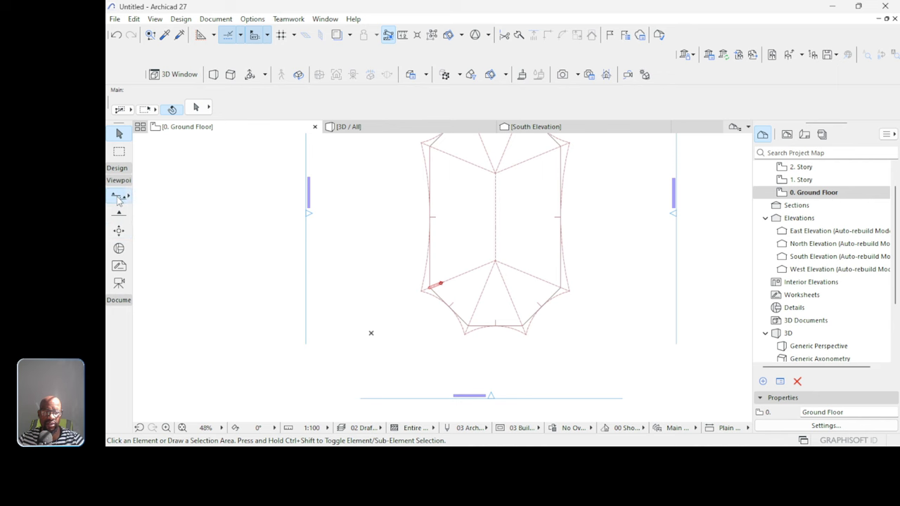
scroll(420, 285, "up", 8)
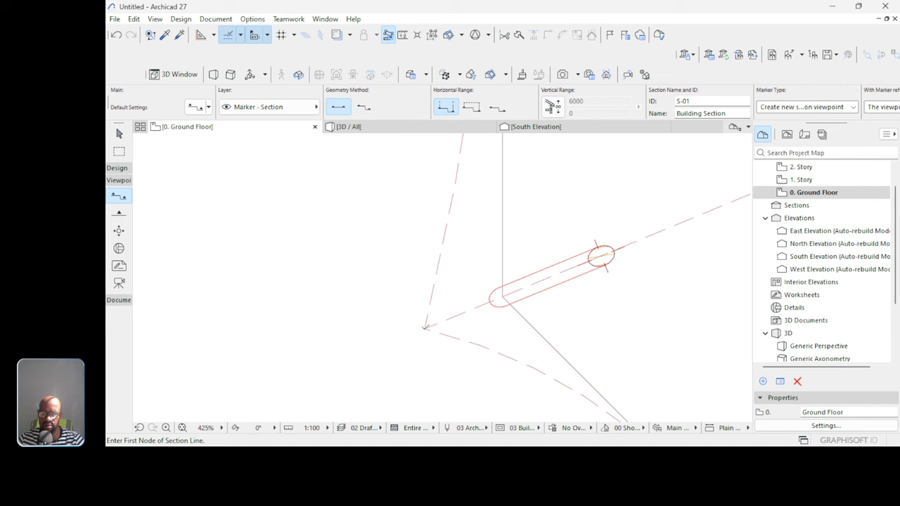
left_click(425, 327)
scroll(231, 351, "down", 3)
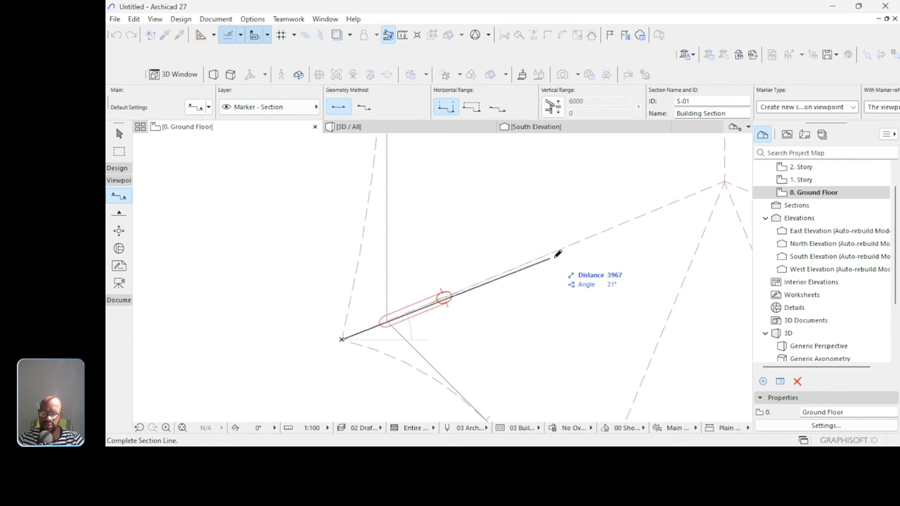
scroll(371, 341, "down", 2)
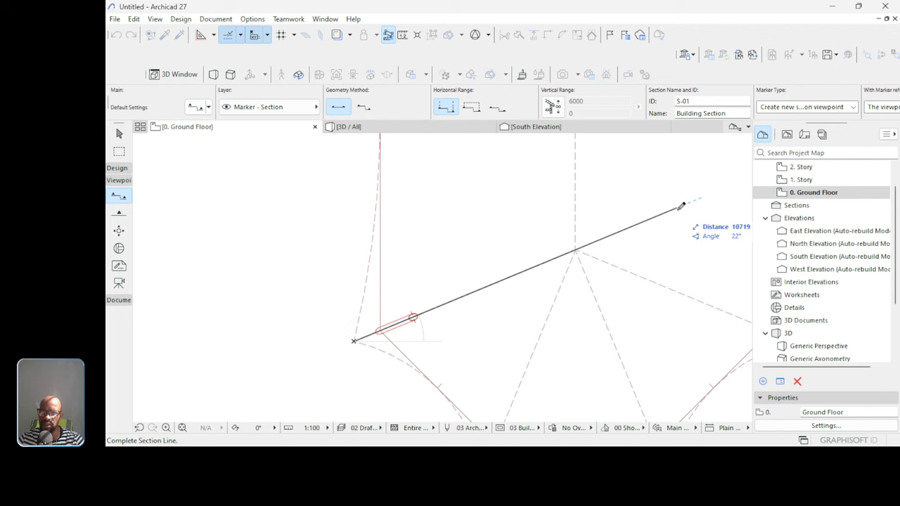
left_click(676, 208)
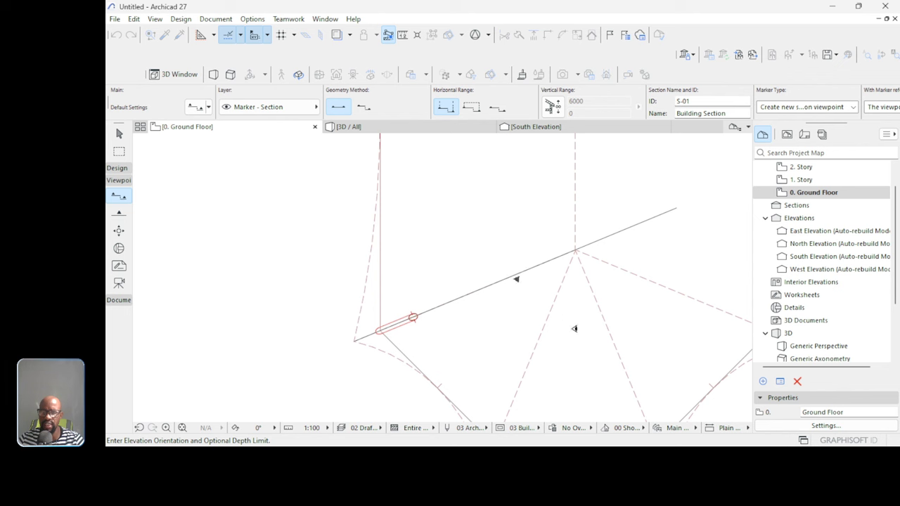
left_click(504, 225)
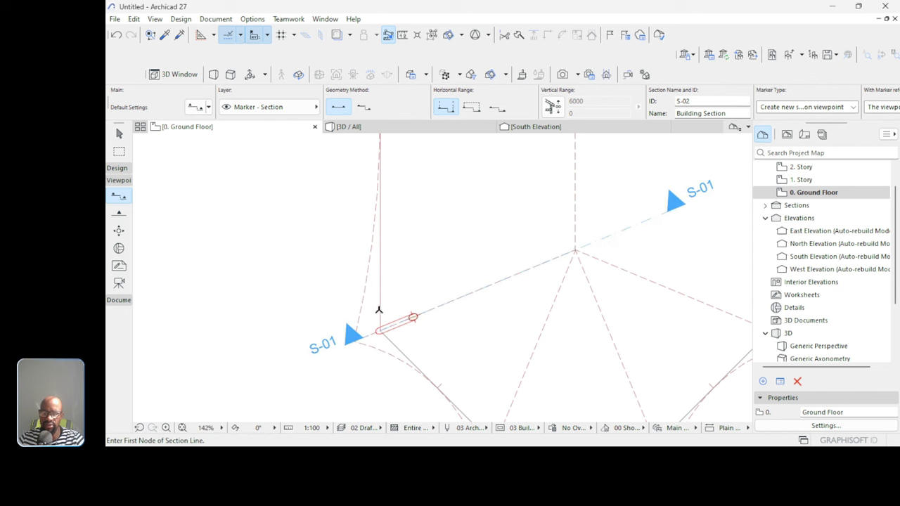
key("Escape")
Stretch the section line's lower-left end out past the slab edge.
left_click(671, 213)
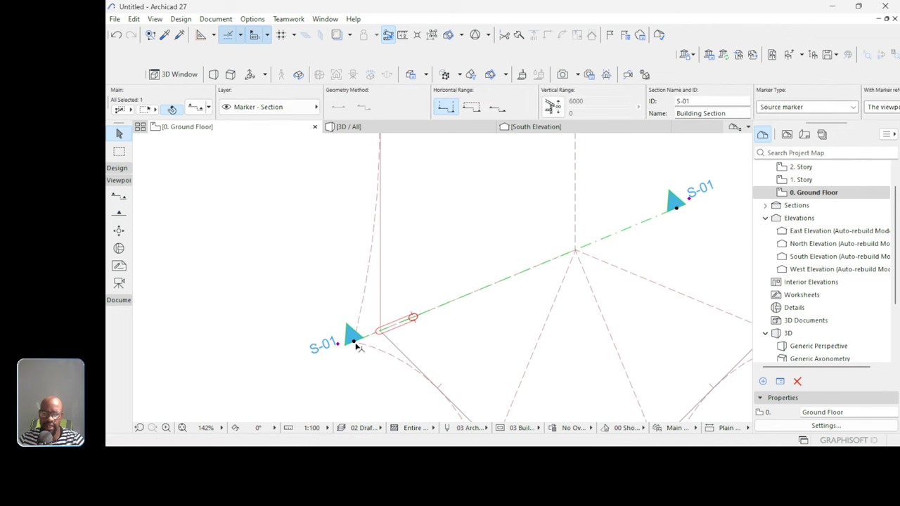
left_click(555, 254)
key("Escape")
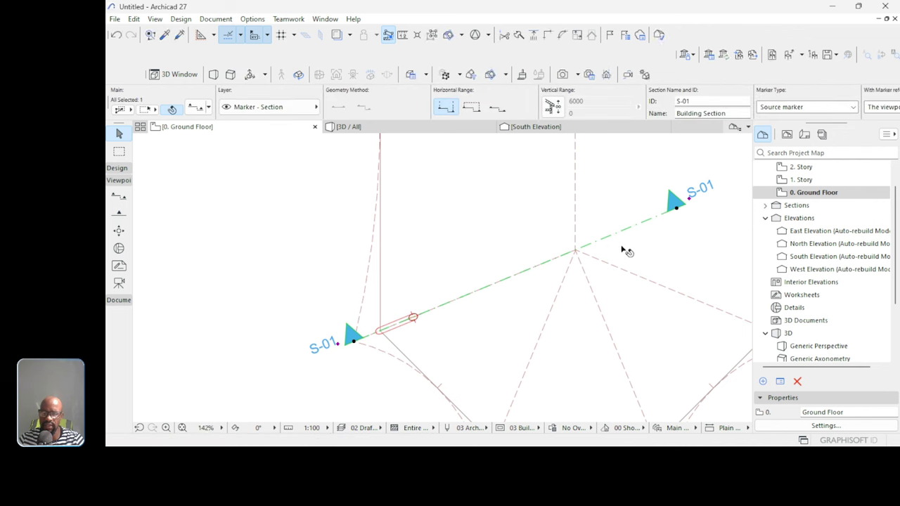
left_click(353, 343)
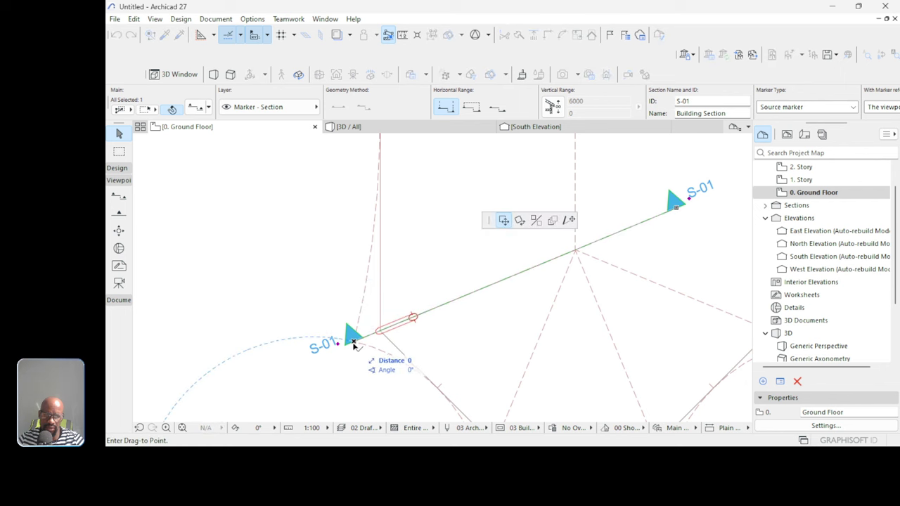
left_click(569, 220)
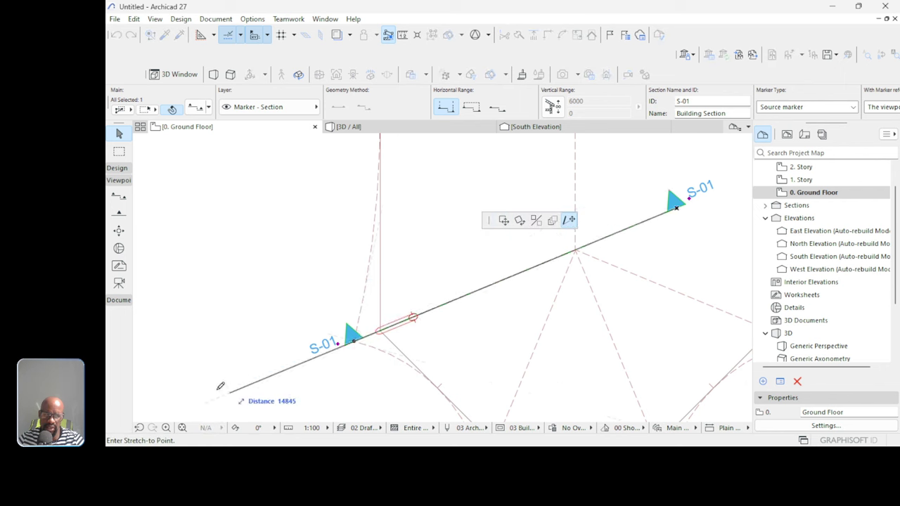
scroll(450, 271, "down", 3)
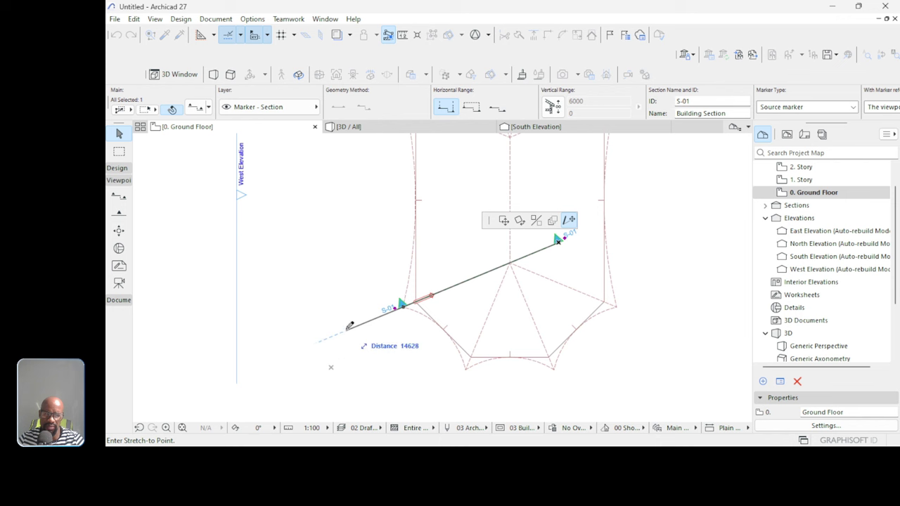
left_click(348, 328)
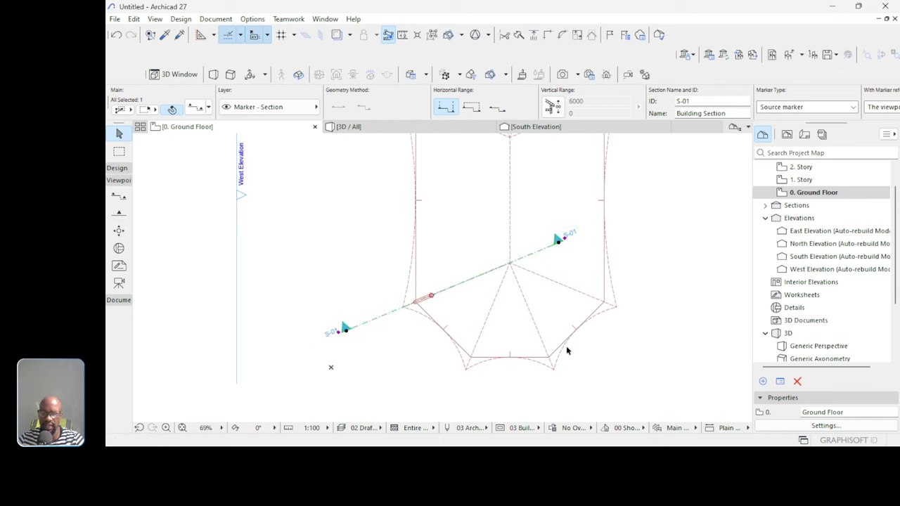
Open the S-01 section view in its own tab.
right_click(637, 171)
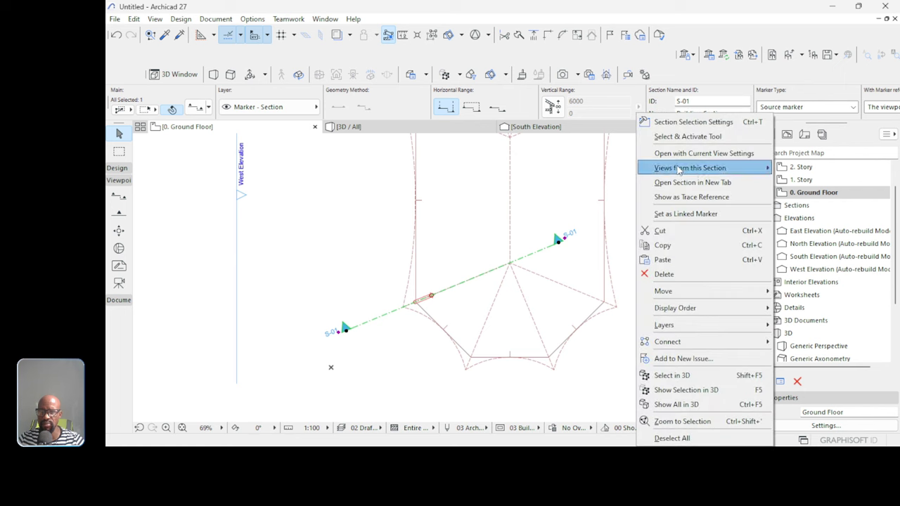
mouse_move(684, 166)
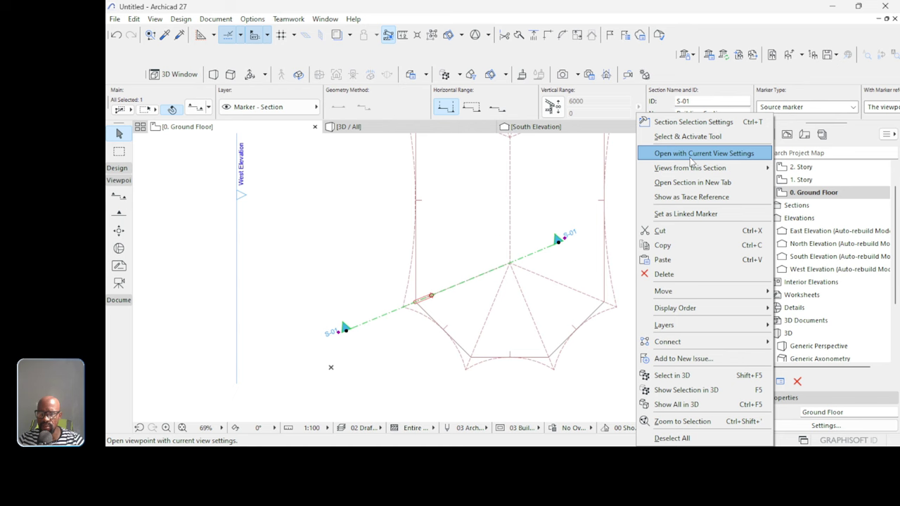
left_click(690, 159)
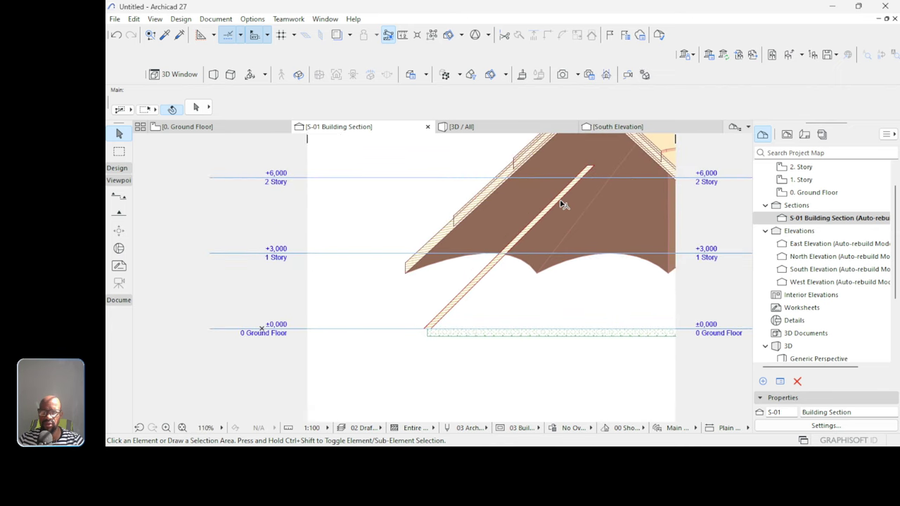
Expand the Toolbox's Document group to reach the Line, Arc, Polyline and Spline tools.
left_click(563, 204)
left_click(418, 351)
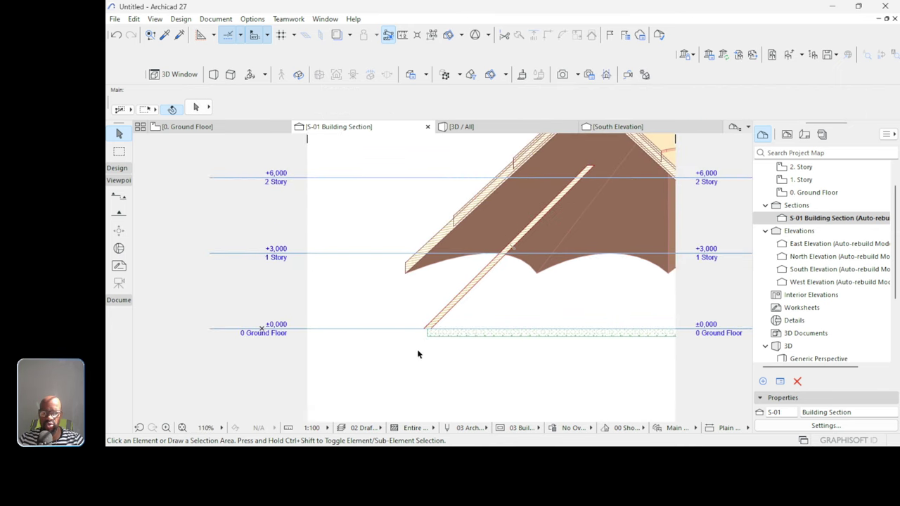
scroll(394, 352, "down", 2)
scroll(383, 340, "up", 2)
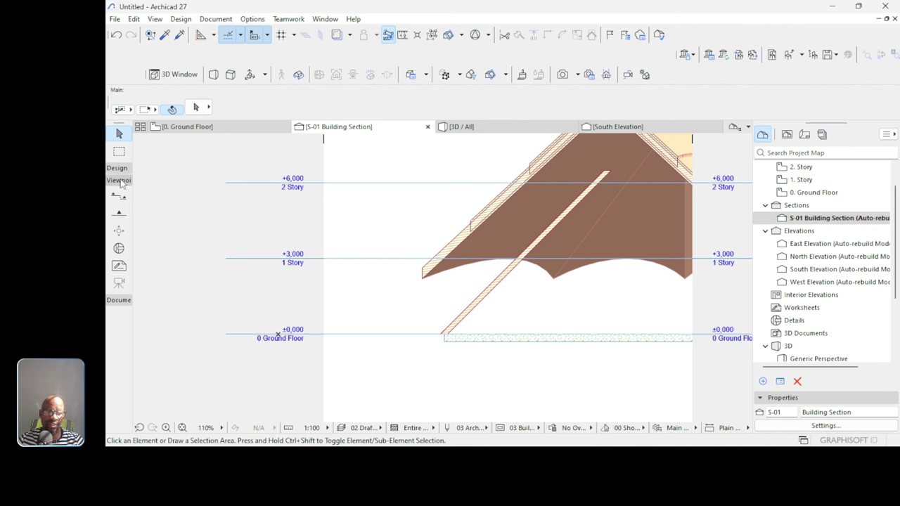
left_click(117, 302)
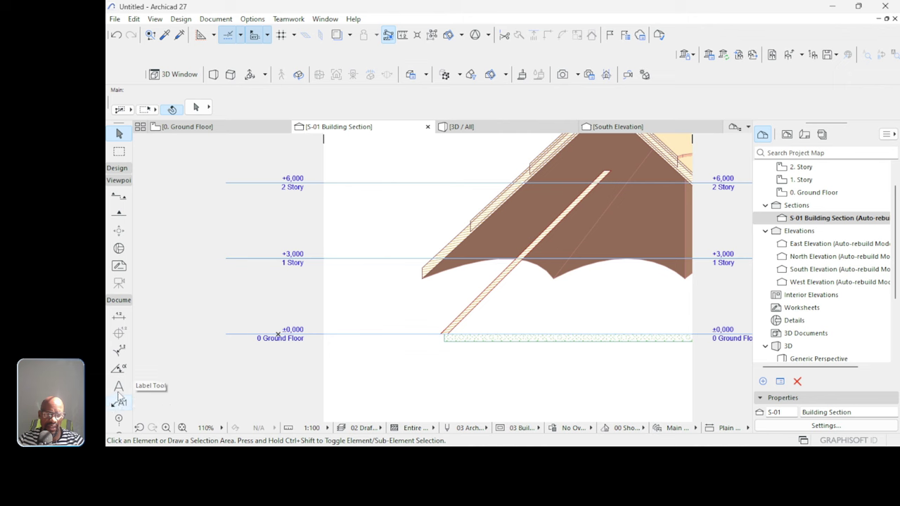
scroll(116, 394, "down", 3)
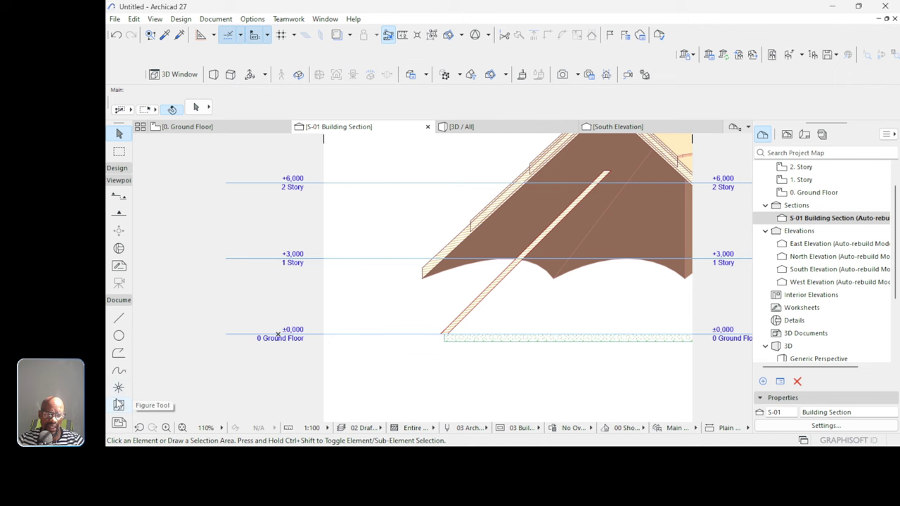
Draw a guide line along the roof's lower outer edge.
left_click(118, 318)
scroll(494, 214, "up", 3)
scroll(496, 214, "up", 3)
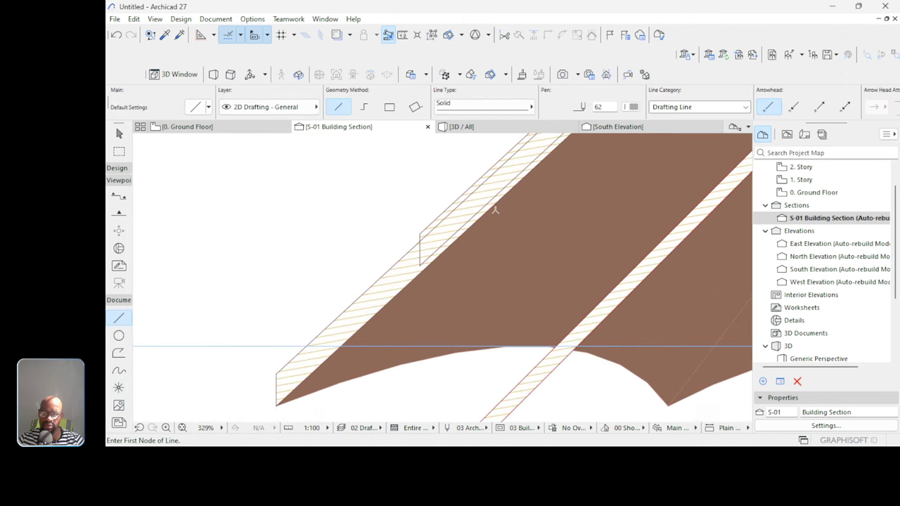
left_click(509, 191)
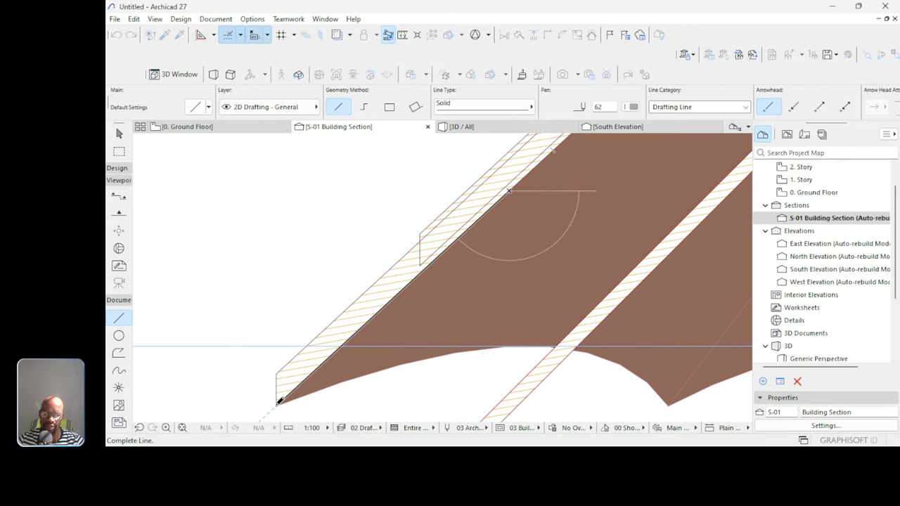
left_click(279, 400)
scroll(496, 190, "down", 4)
key("Escape")
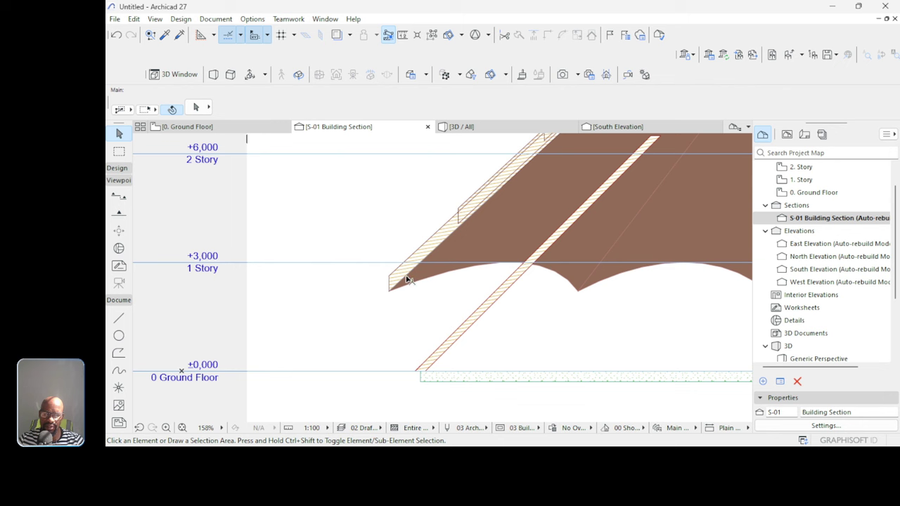
Extend the guide line down to the ±0,000 Ground Floor level with Adjust.
left_click(407, 280)
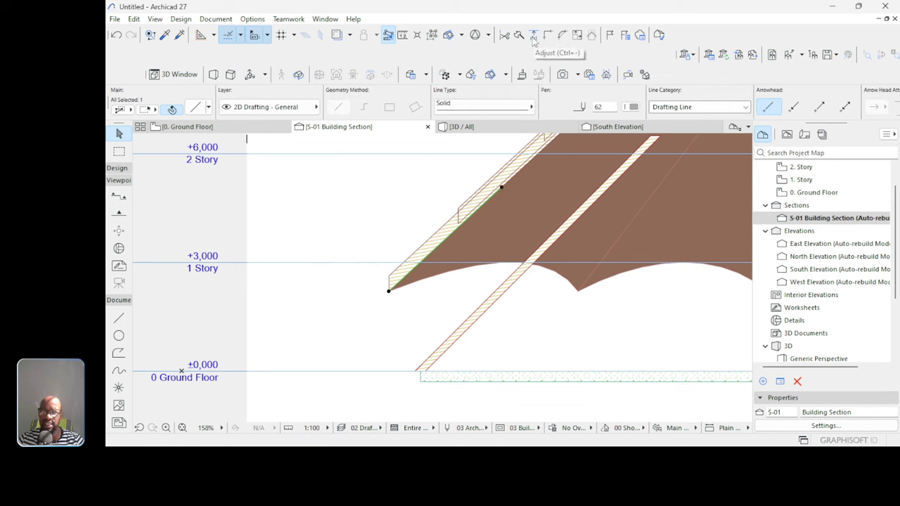
left_click(533, 36)
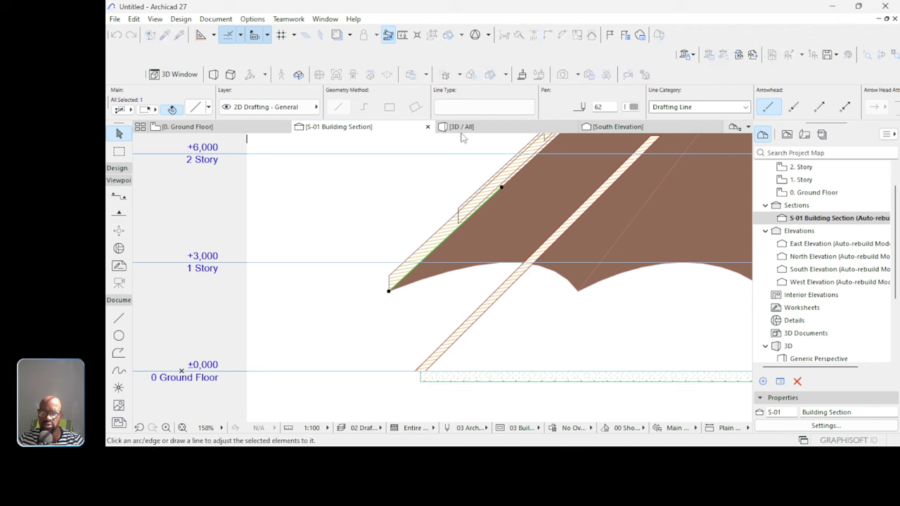
left_click(254, 372)
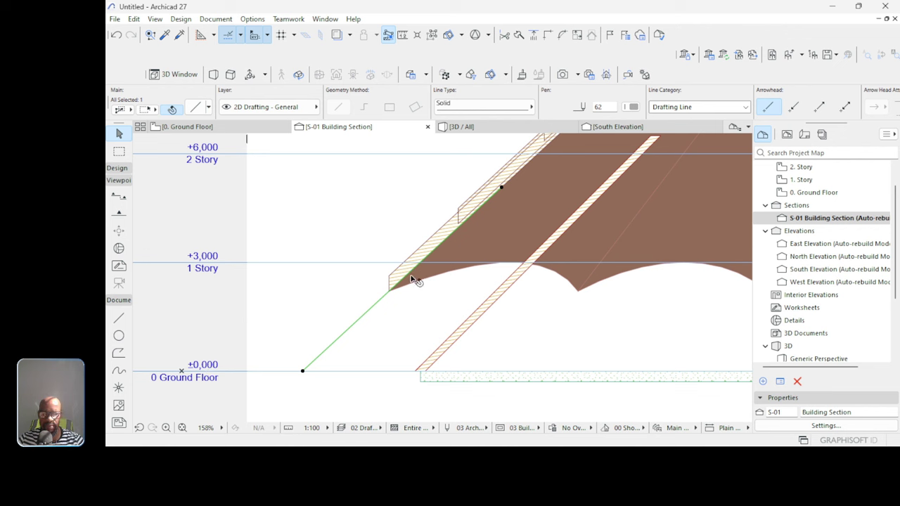
Drag the slanted column's foot onto the guide line's base at ±0,000.
key("Escape")
left_click(436, 364)
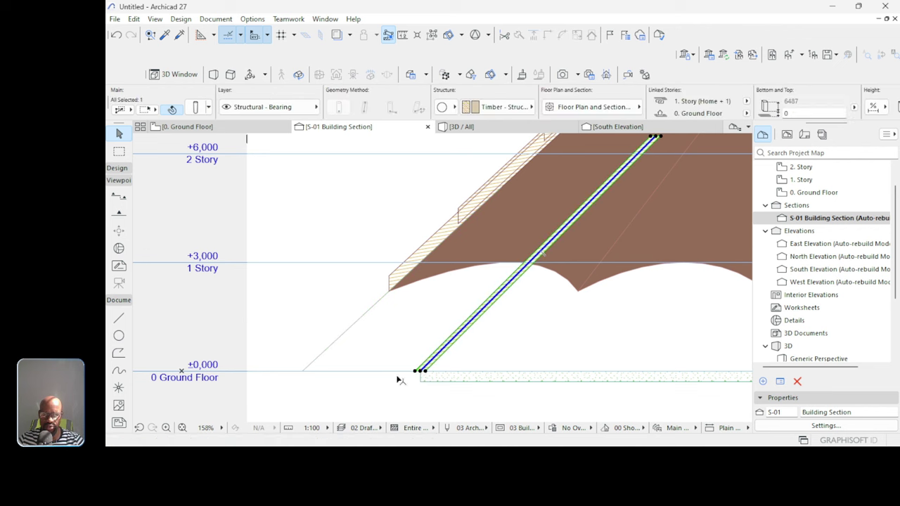
scroll(397, 375, "up", 4)
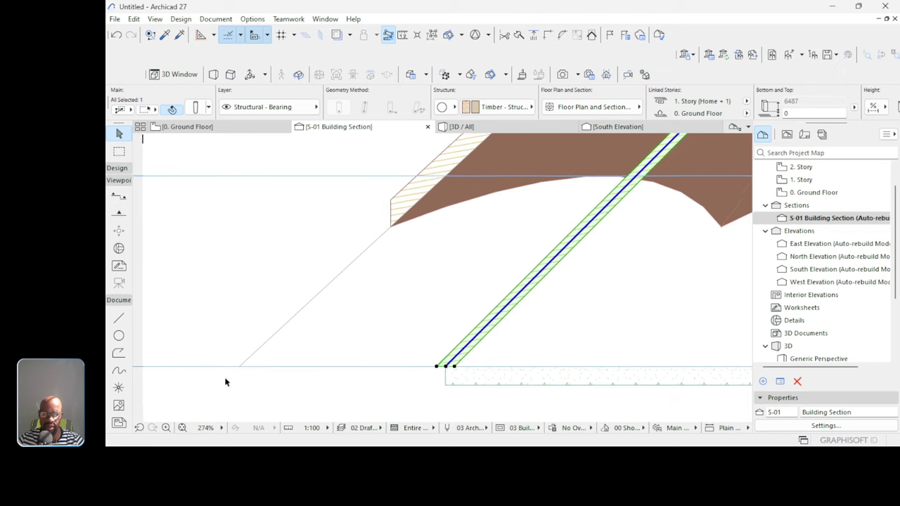
scroll(225, 378, "up", 1)
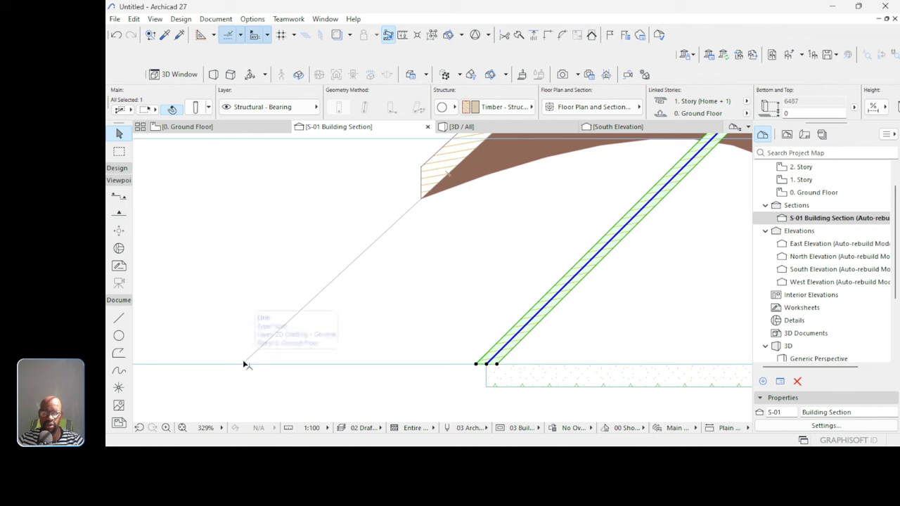
left_click(486, 365)
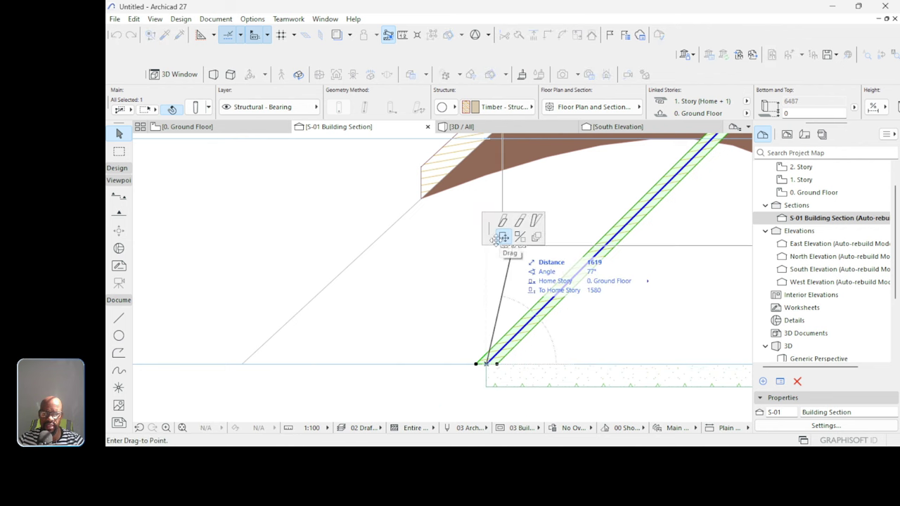
left_click(243, 365)
left_click(262, 354)
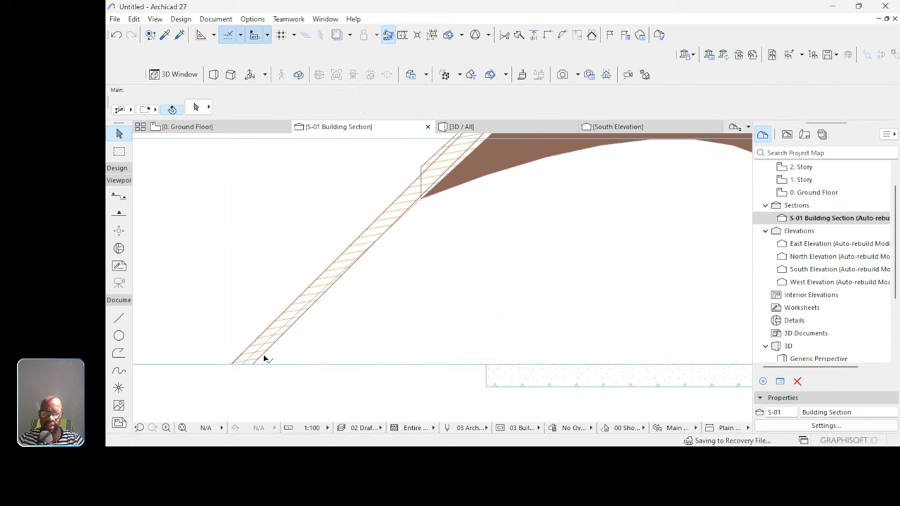
scroll(263, 381, "down", 4)
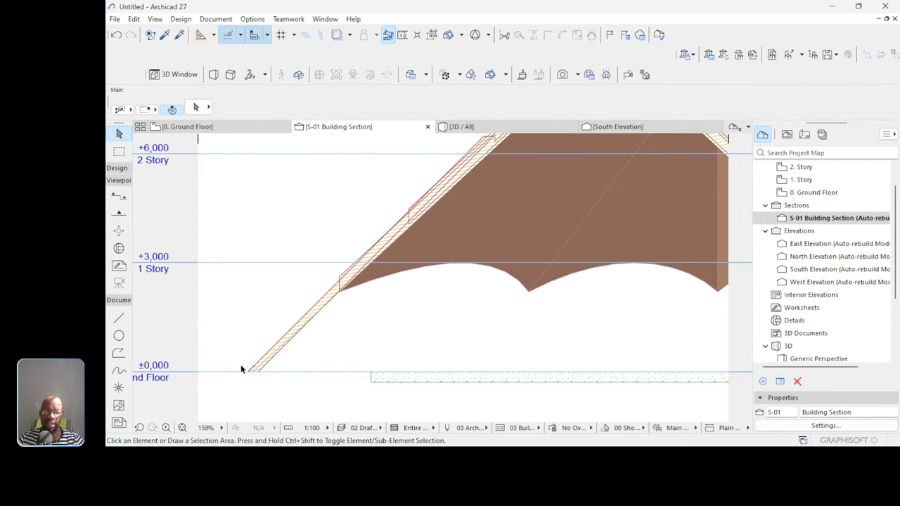
left_click(272, 349)
scroll(302, 366, "down", 1)
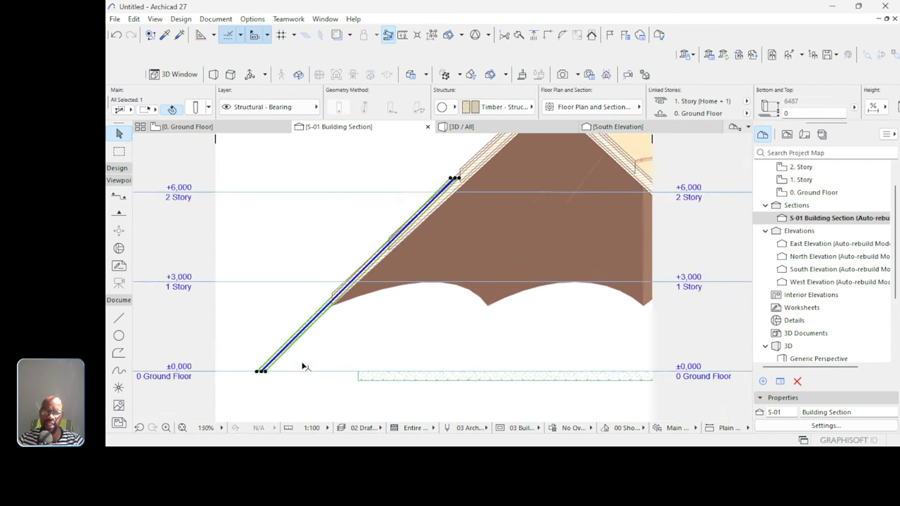
scroll(422, 231, "up", 3)
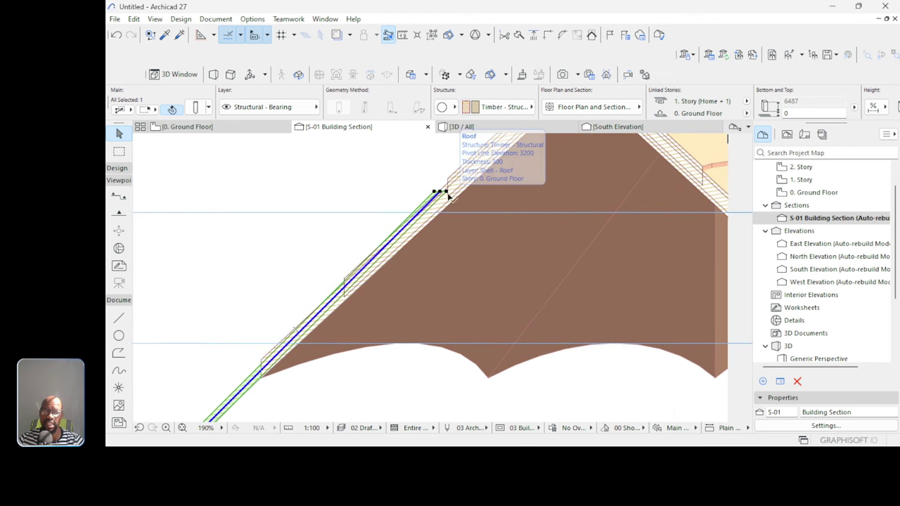
scroll(454, 180, "up", 4)
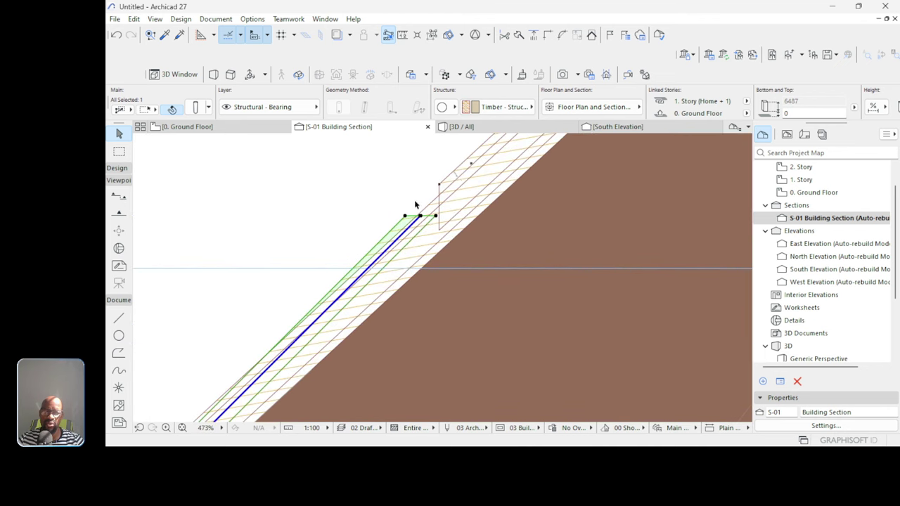
scroll(425, 226, "up", 3)
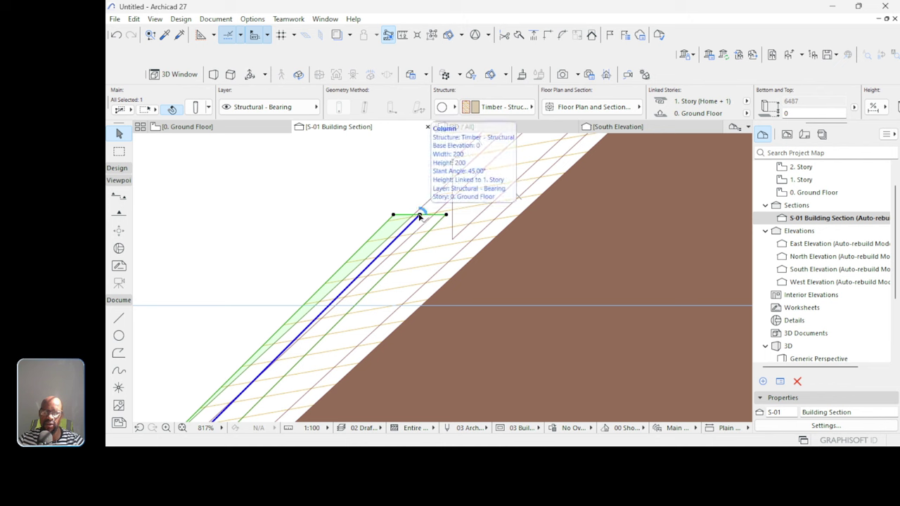
Adjust the column's slant angle by picking a new point for its top end.
left_click(419, 216)
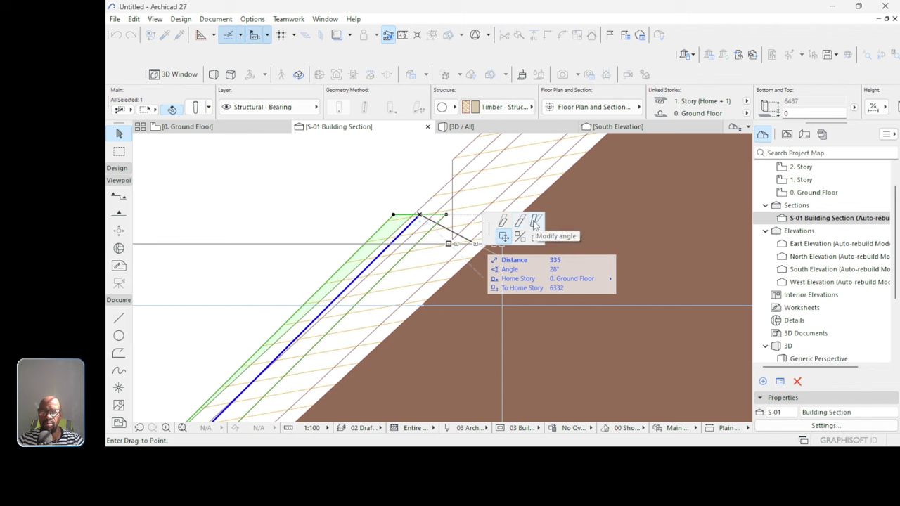
left_click(534, 223)
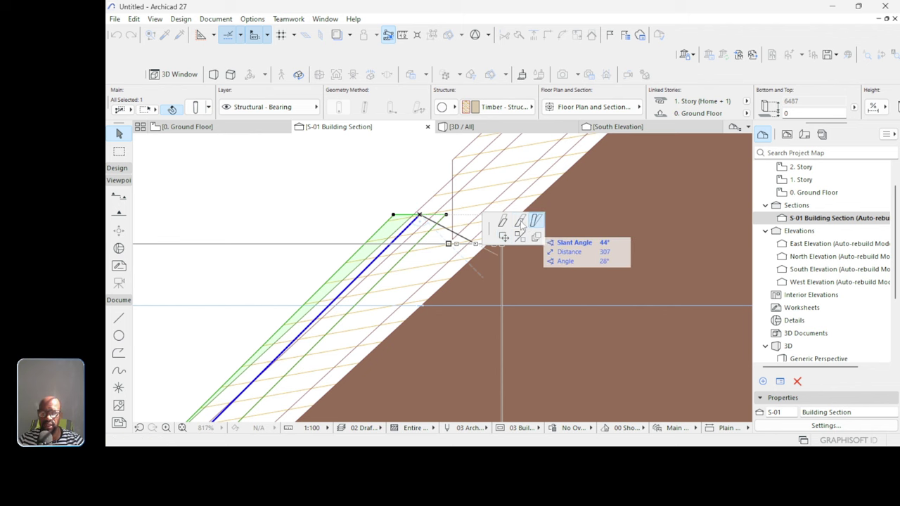
scroll(334, 217, "down", 3)
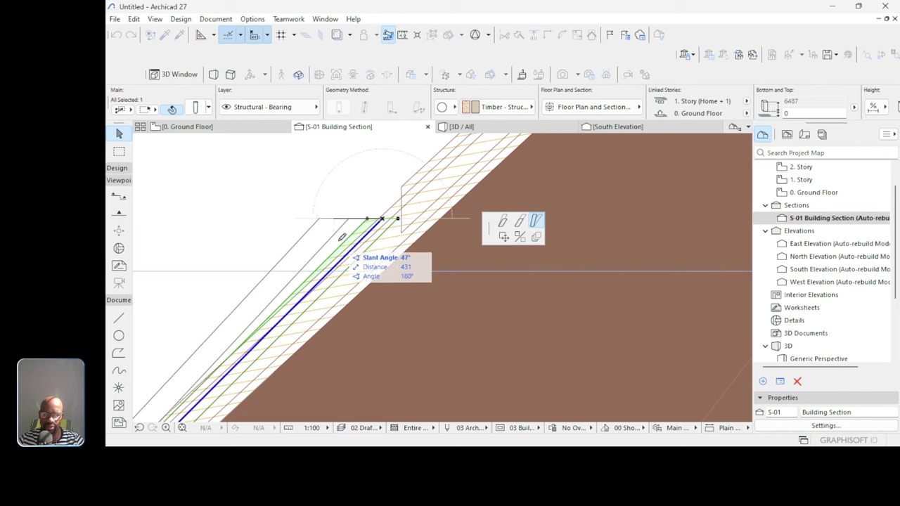
left_click(437, 216)
scroll(513, 186, "down", 5)
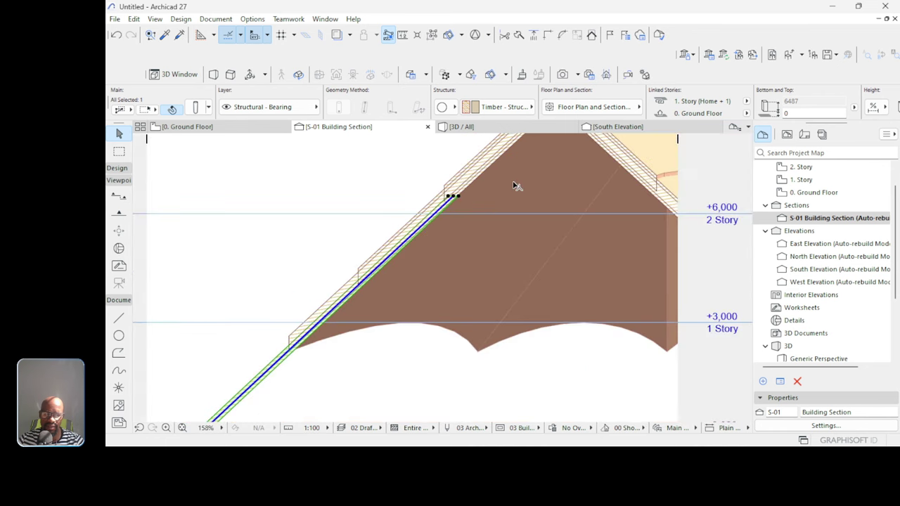
scroll(368, 287, "down", 3)
scroll(412, 265, "up", 5)
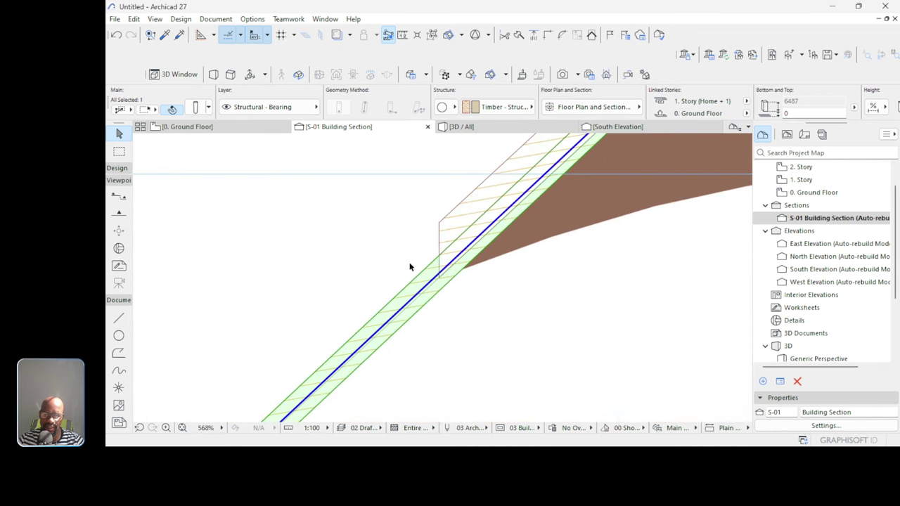
scroll(375, 304, "down", 2)
scroll(431, 235, "down", 3)
scroll(539, 169, "up", 6)
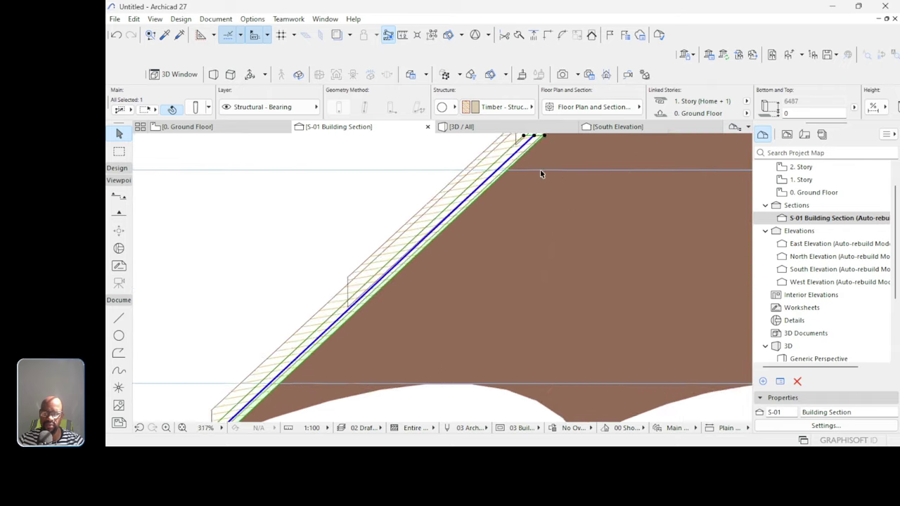
scroll(538, 168, "down", 6)
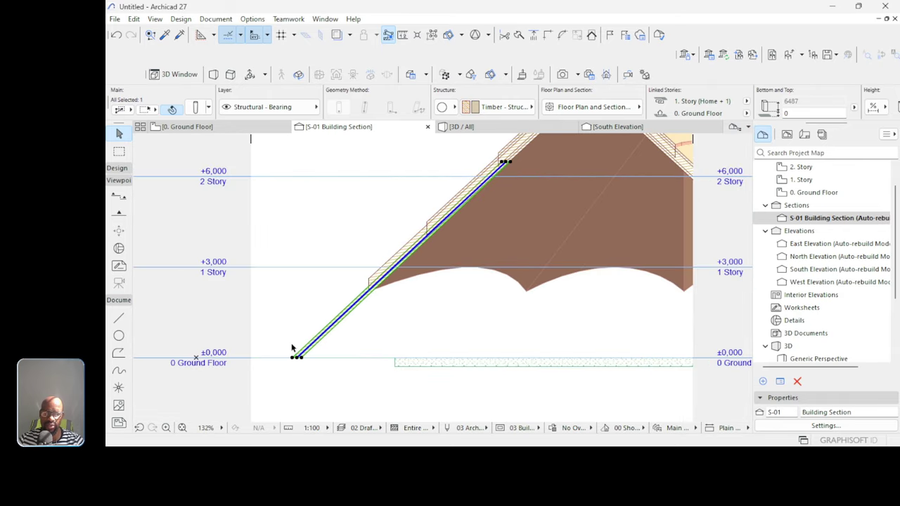
scroll(292, 348, "up", 3)
Drag the column's base left onto the Ground Floor line.
left_click(293, 374)
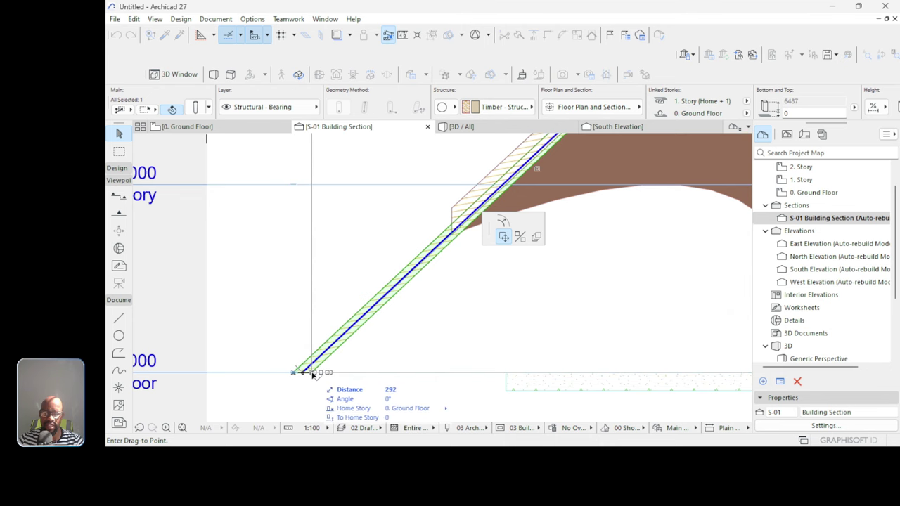
left_click(313, 373)
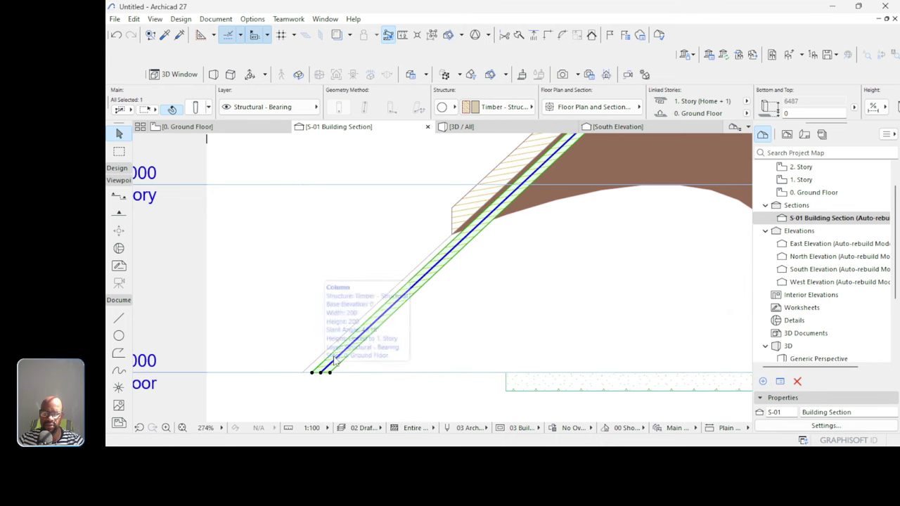
scroll(475, 215, "up", 4)
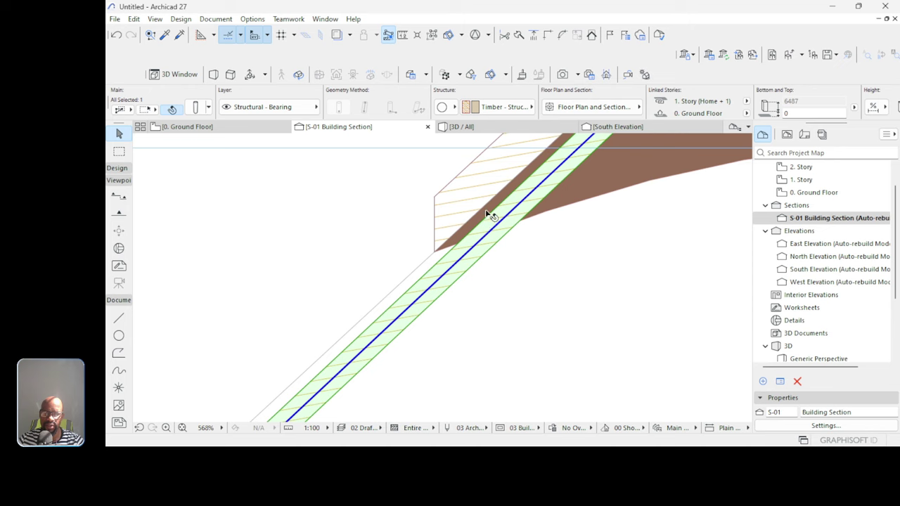
scroll(486, 213, "down", 4)
scroll(314, 374, "up", 4)
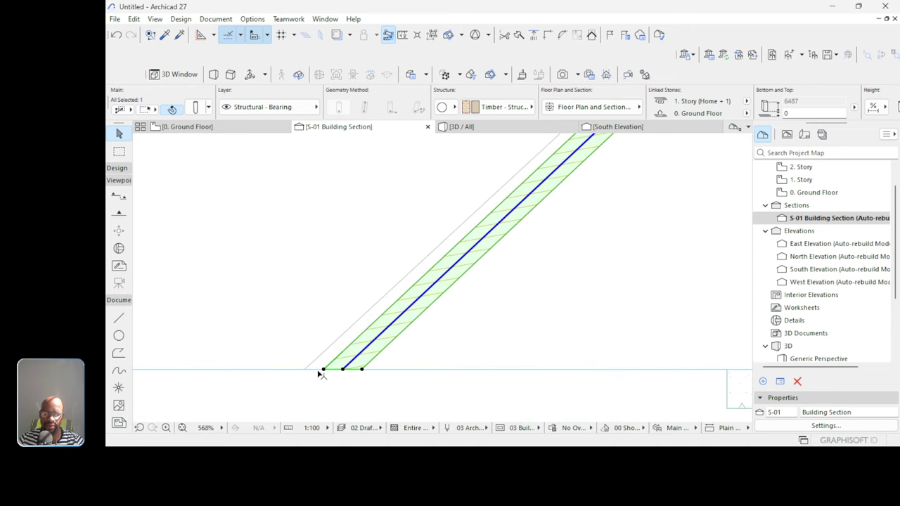
left_click(323, 370)
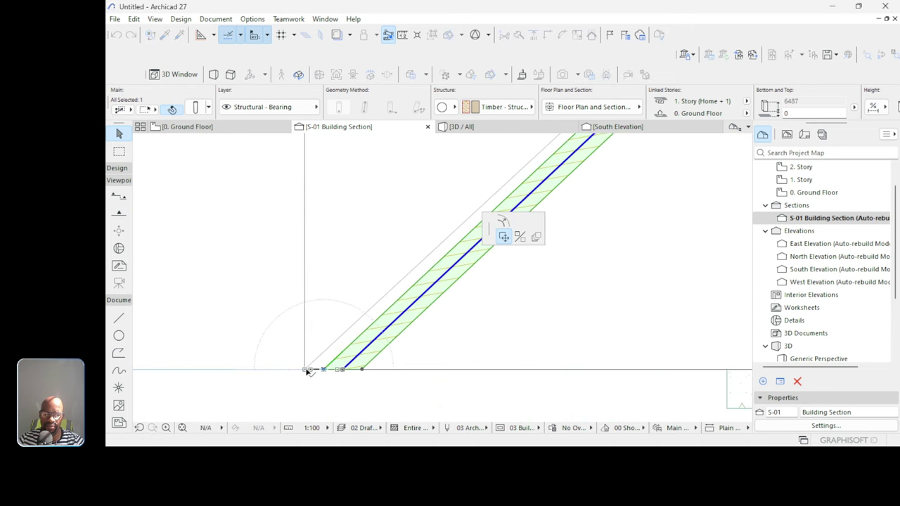
left_click(306, 370)
scroll(309, 351, "down", 8)
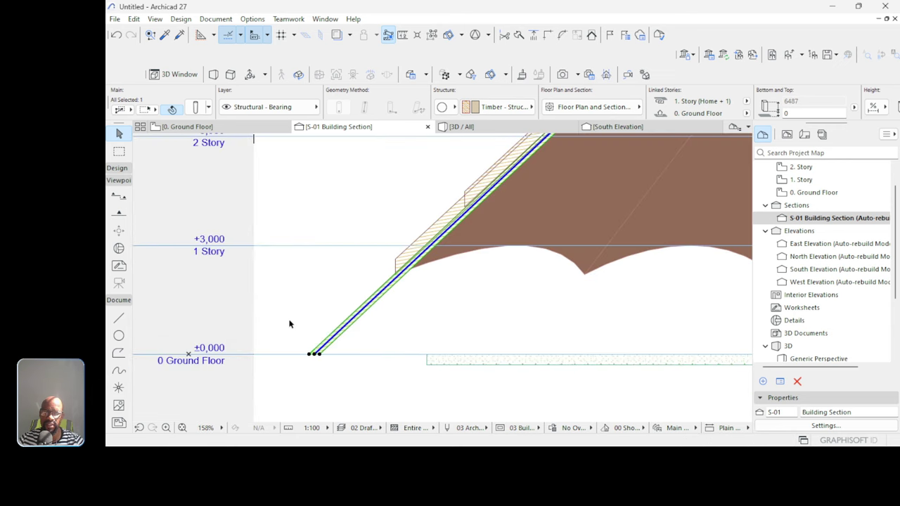
scroll(322, 323, "up", 13)
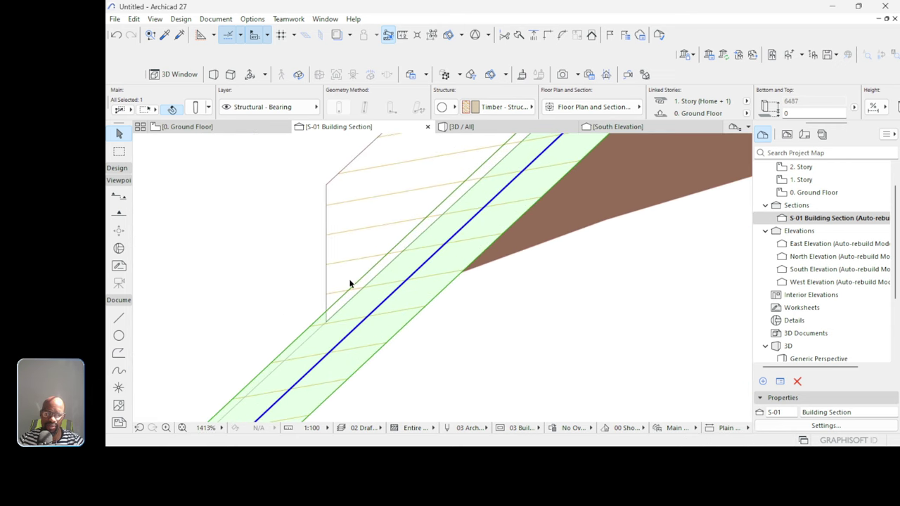
scroll(412, 251, "up", 3)
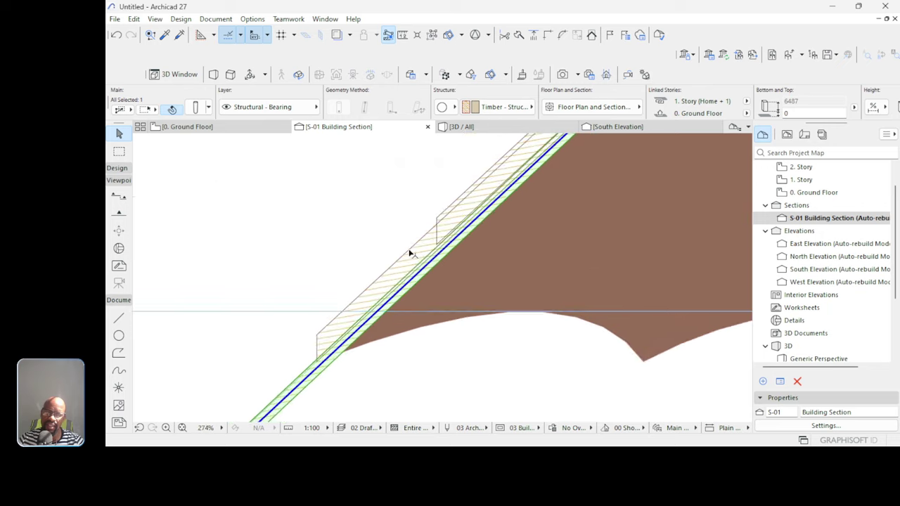
scroll(492, 201, "down", 5)
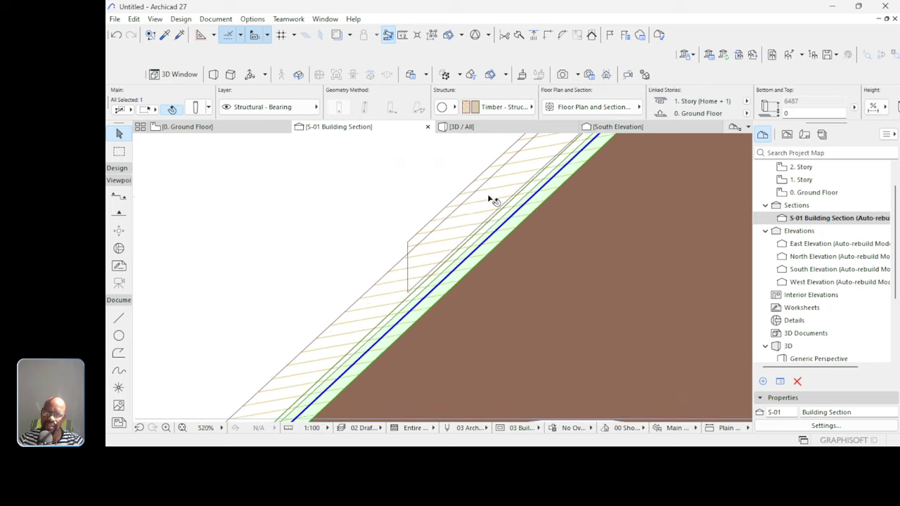
Select the roof shell to check its lower edge against the column, then deselect.
left_click(387, 345)
left_click(369, 352)
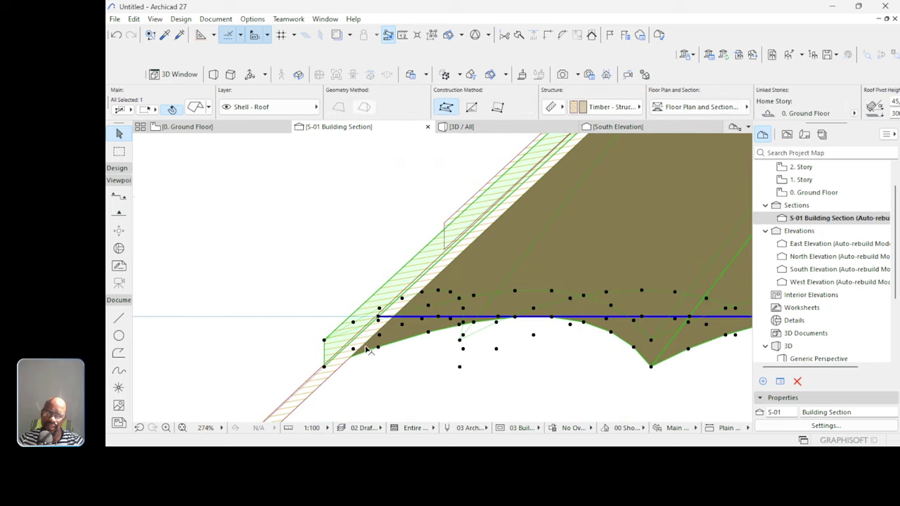
key("Escape")
scroll(432, 257, "down", 3)
scroll(476, 245, "up", 4)
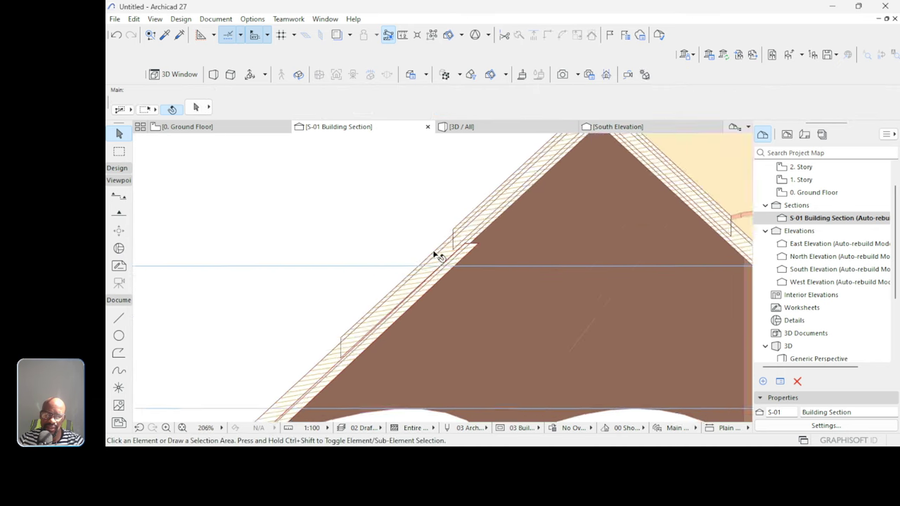
scroll(467, 259, "up", 2)
scroll(500, 243, "down", 4)
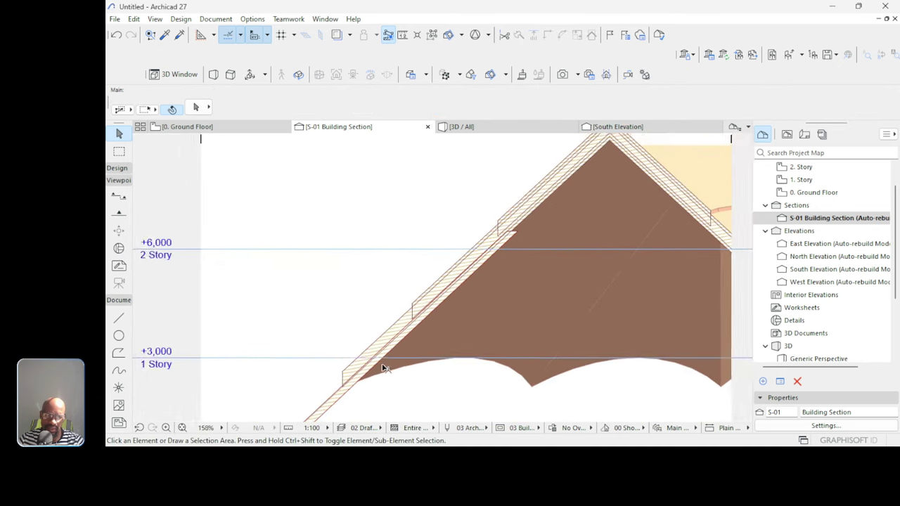
scroll(355, 379, "up", 3)
scroll(342, 388, "up", 3)
Give the diagonal drafting line along the roof blue pen 6.
left_click(345, 384)
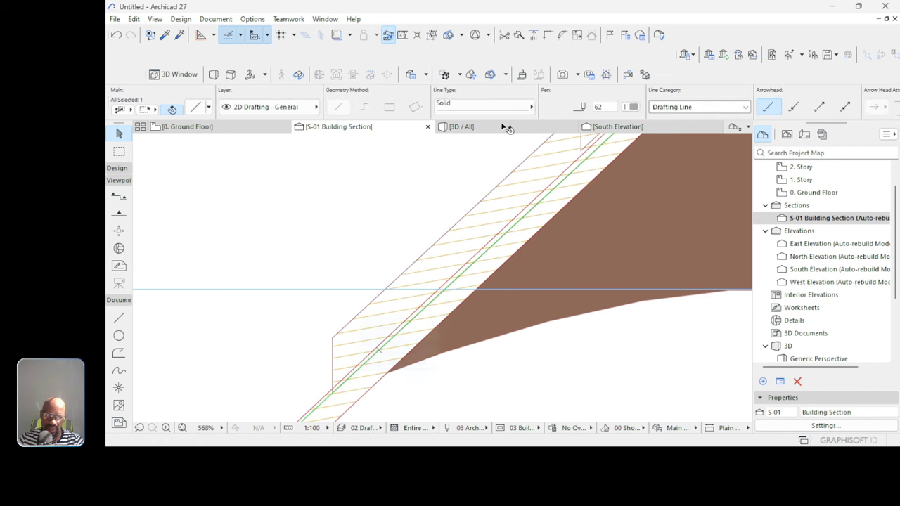
left_click(623, 109)
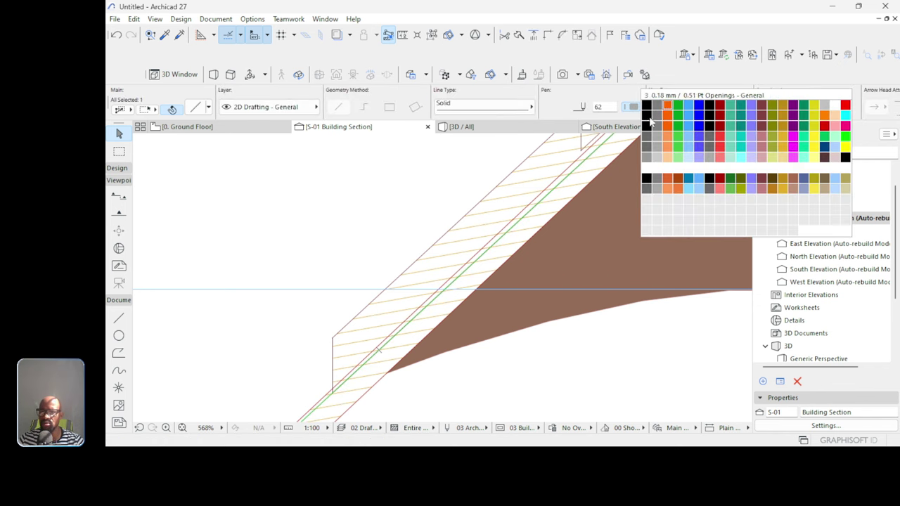
left_click(701, 105)
scroll(404, 335, "down", 6)
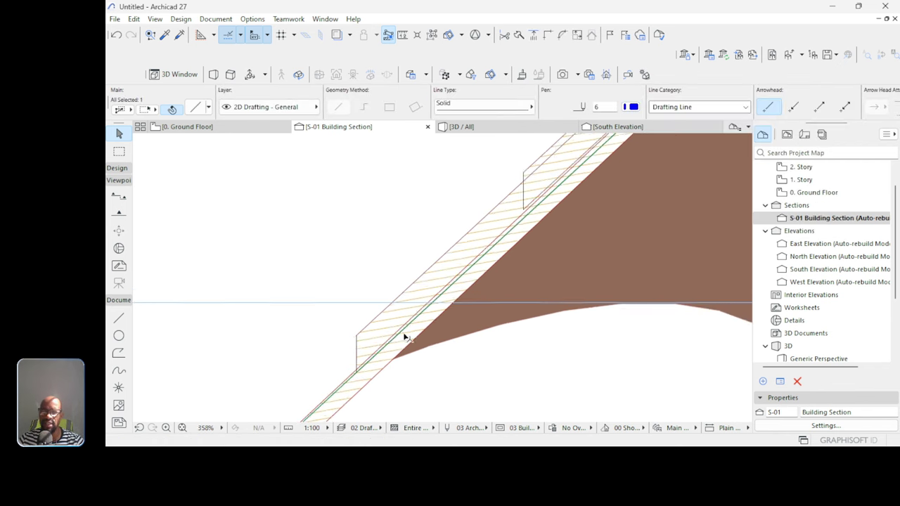
Extend the drafting line up to a horizontal limit line drawn above the roof.
left_click(481, 261)
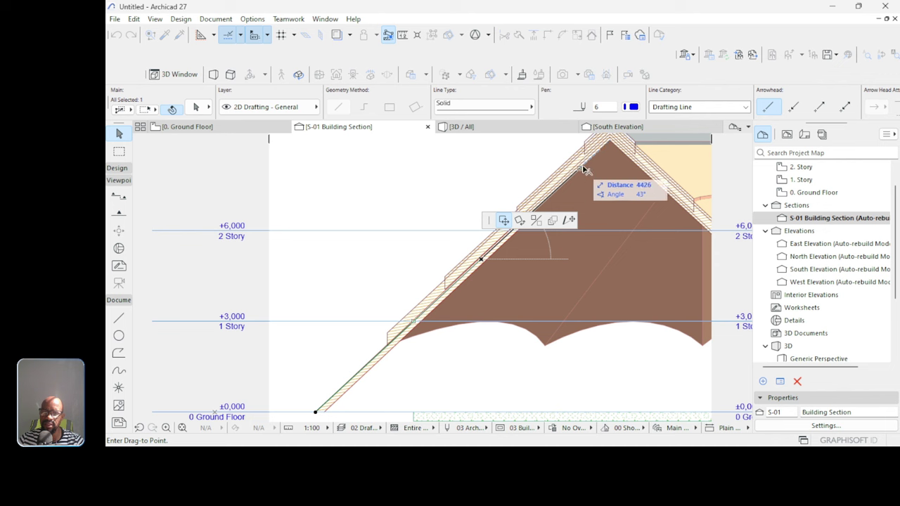
key("Escape")
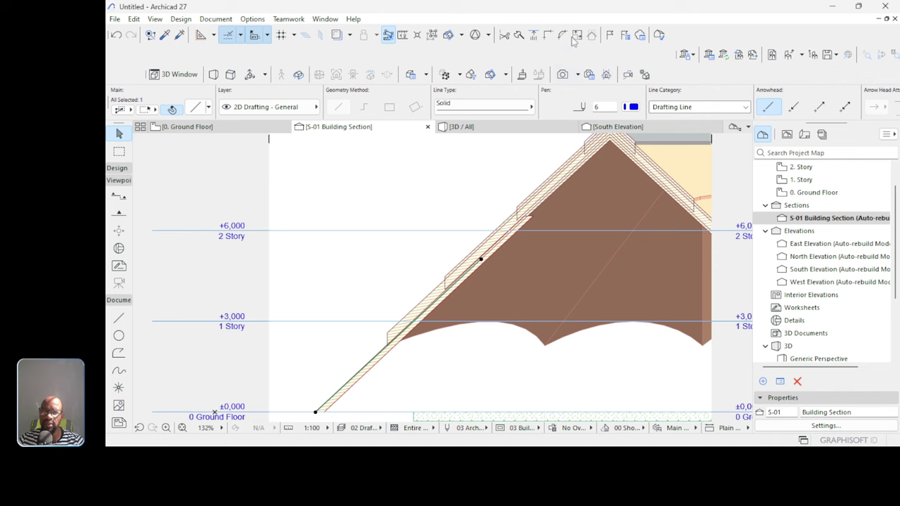
left_click(535, 35)
scroll(426, 348, "down", 3)
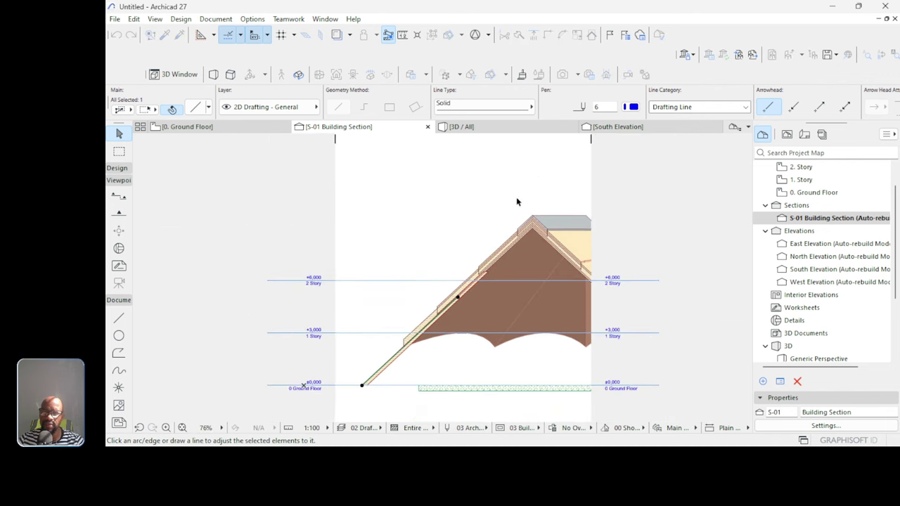
left_click(520, 162)
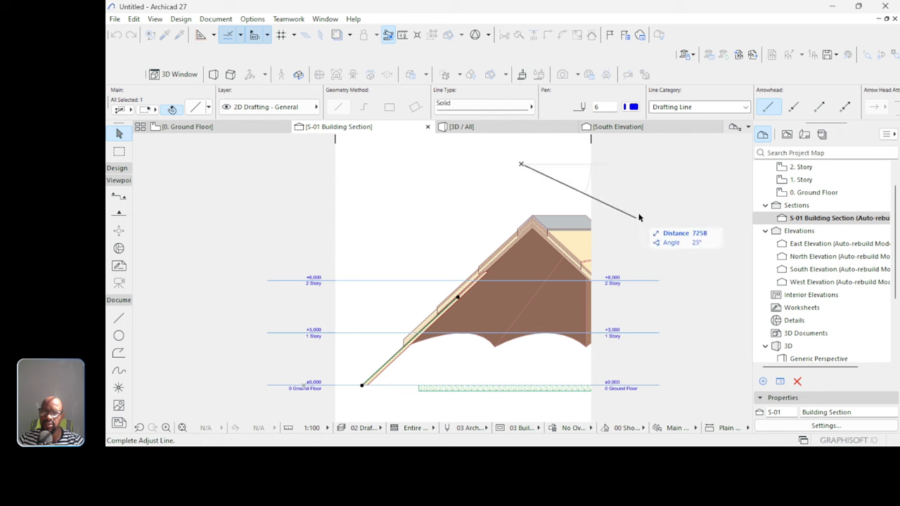
left_click(707, 167)
scroll(476, 283, "up", 10)
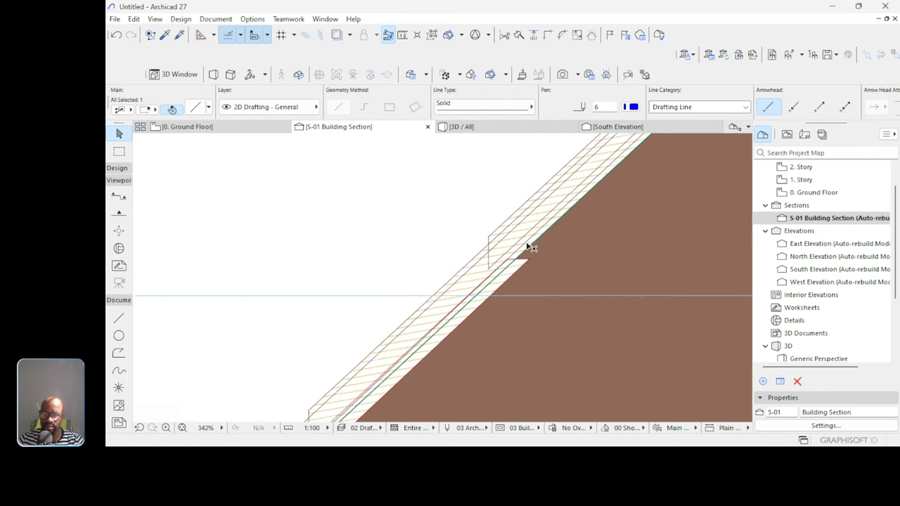
key("Escape")
left_click(544, 284)
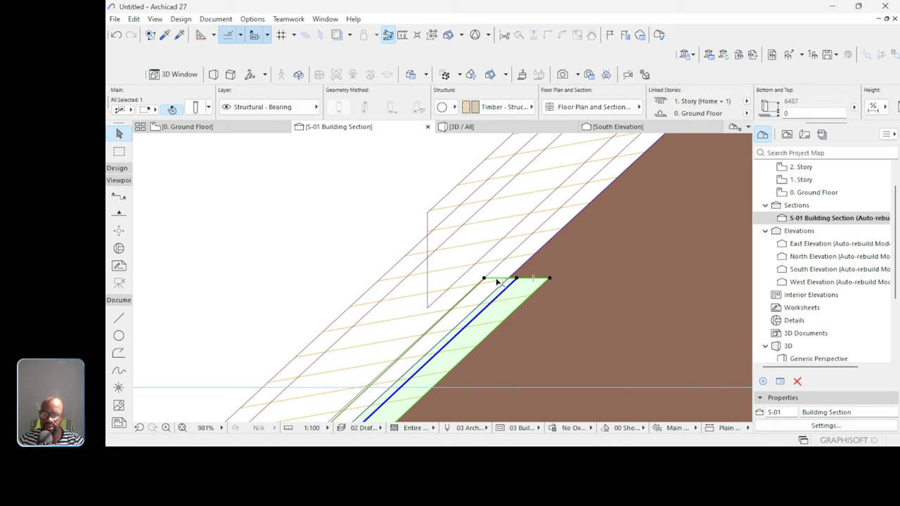
scroll(499, 281, "up", 3)
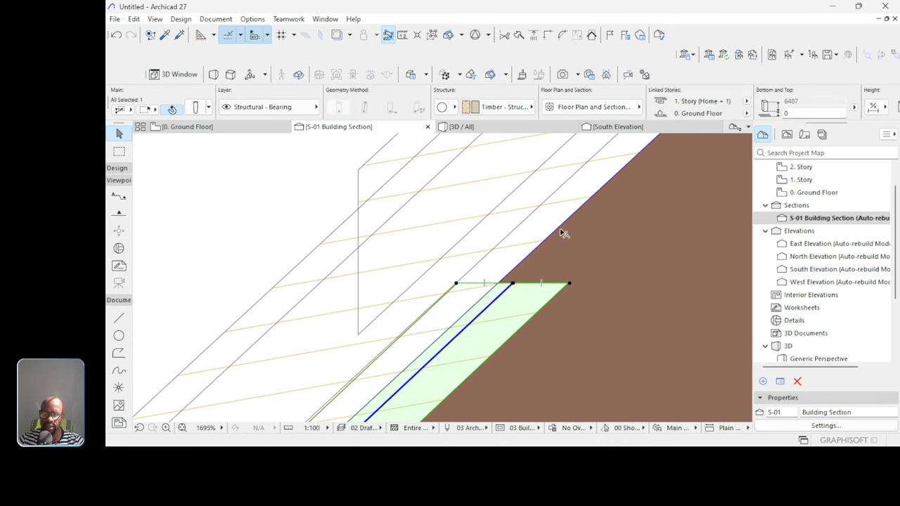
left_click(511, 284)
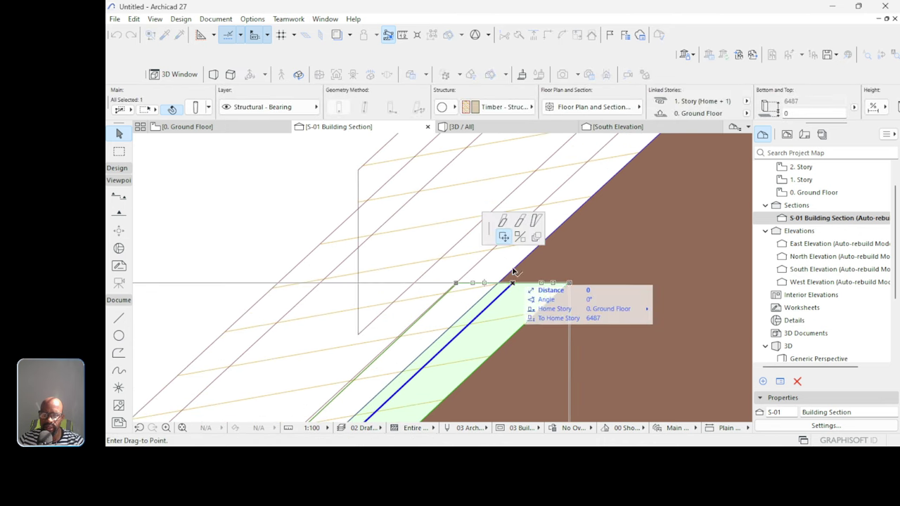
left_click(535, 221)
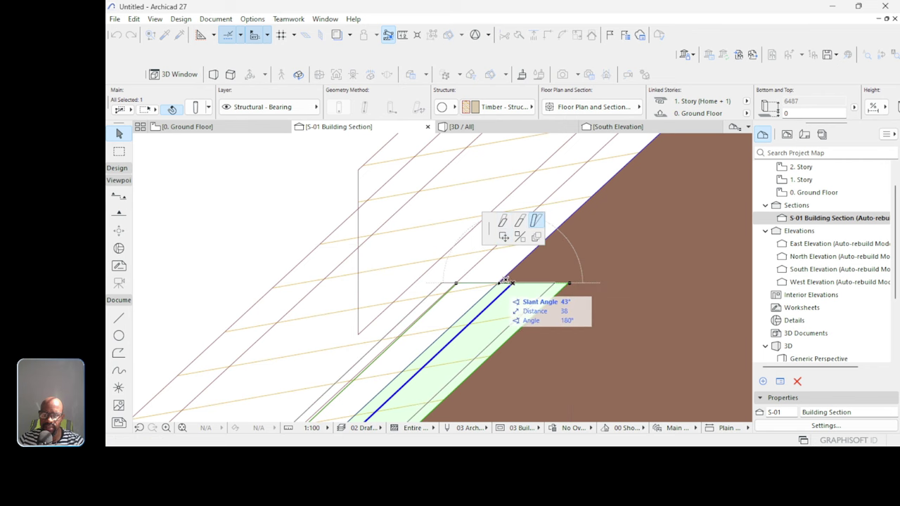
left_click(569, 213)
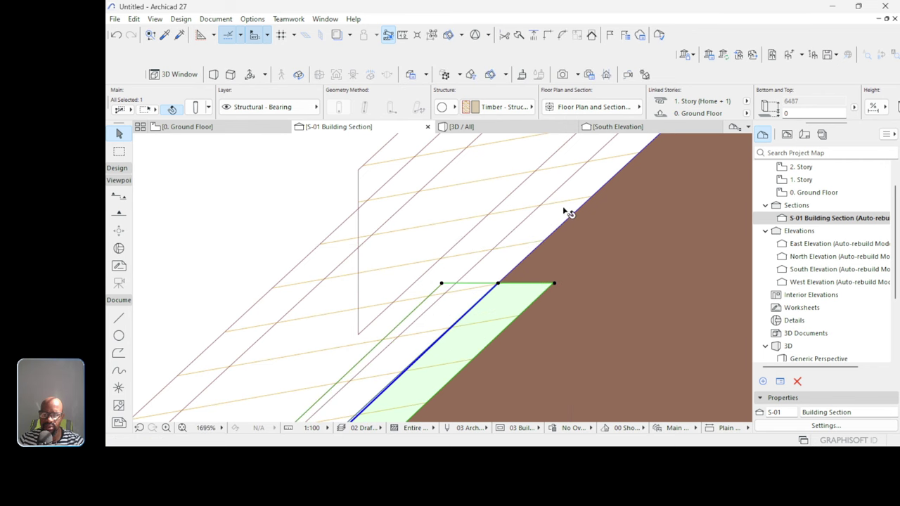
scroll(569, 213, "down", 10)
scroll(473, 276, "up", 8)
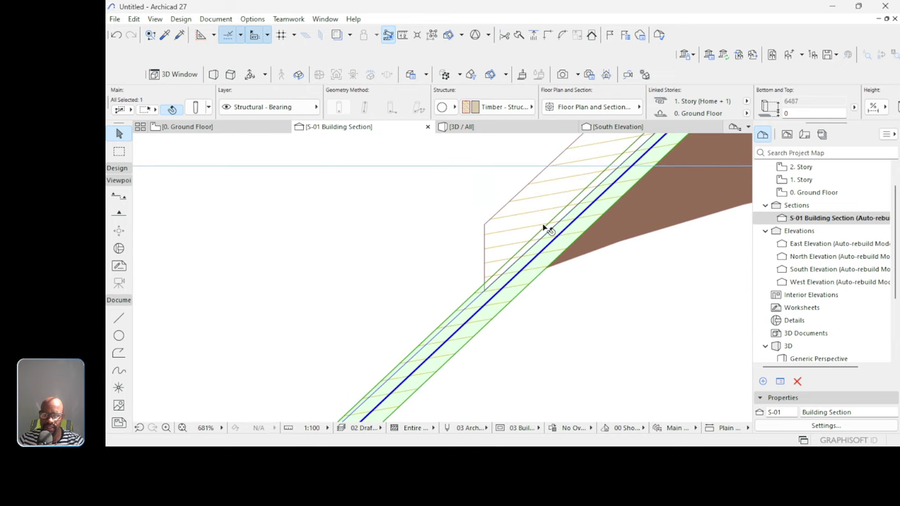
scroll(545, 227, "down", 5)
scroll(422, 340, "up", 4)
scroll(453, 342, "up", 4)
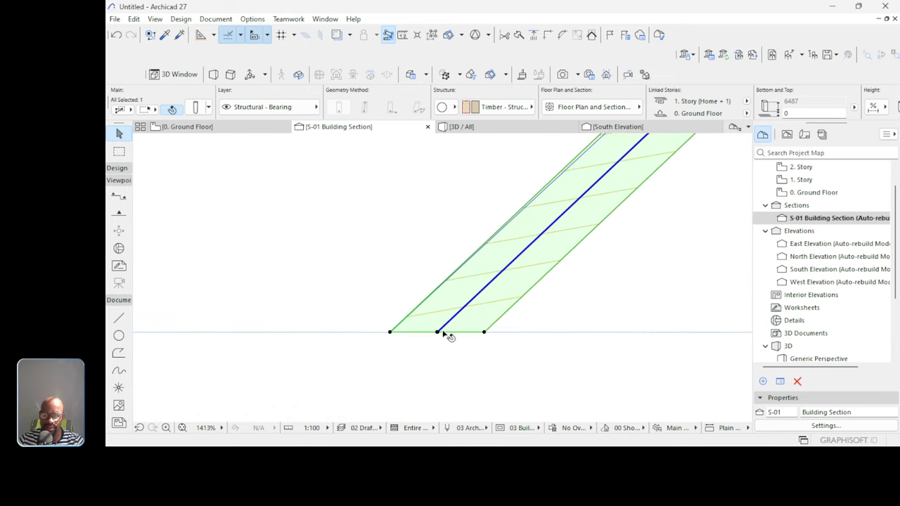
left_click(437, 331)
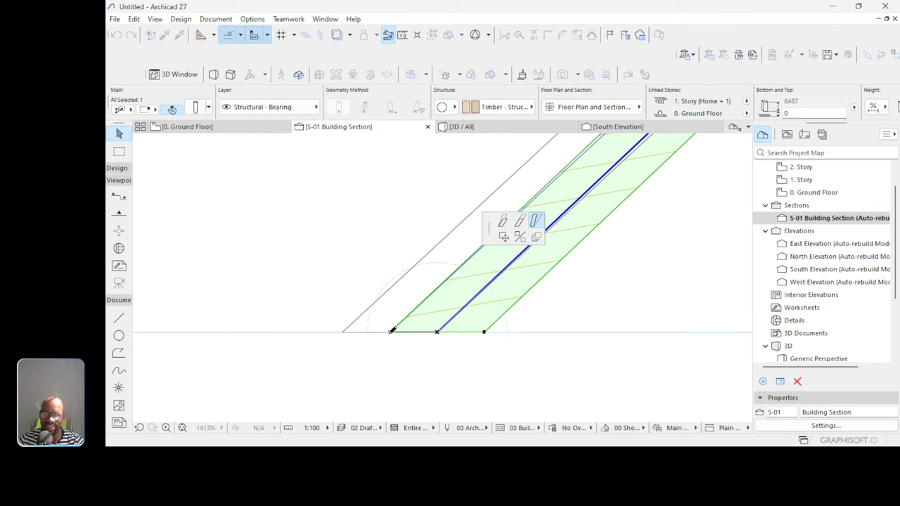
left_click(390, 331)
scroll(381, 352, "down", 5)
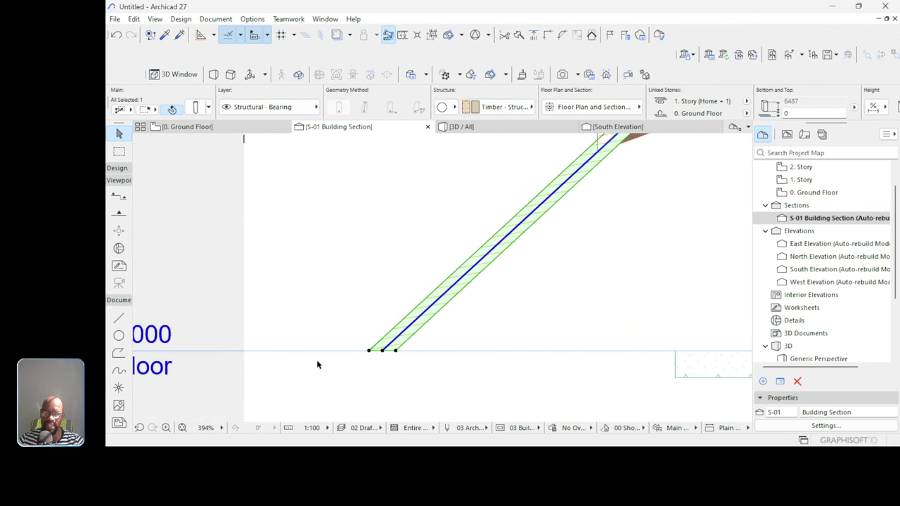
scroll(317, 364, "down", 3)
scroll(564, 175, "up", 1)
scroll(389, 296, "up", 3)
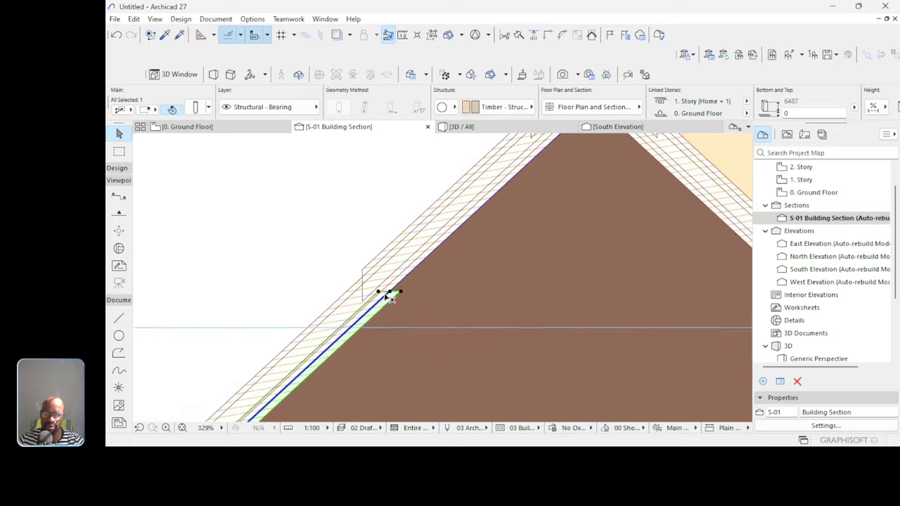
scroll(386, 296, "up", 5)
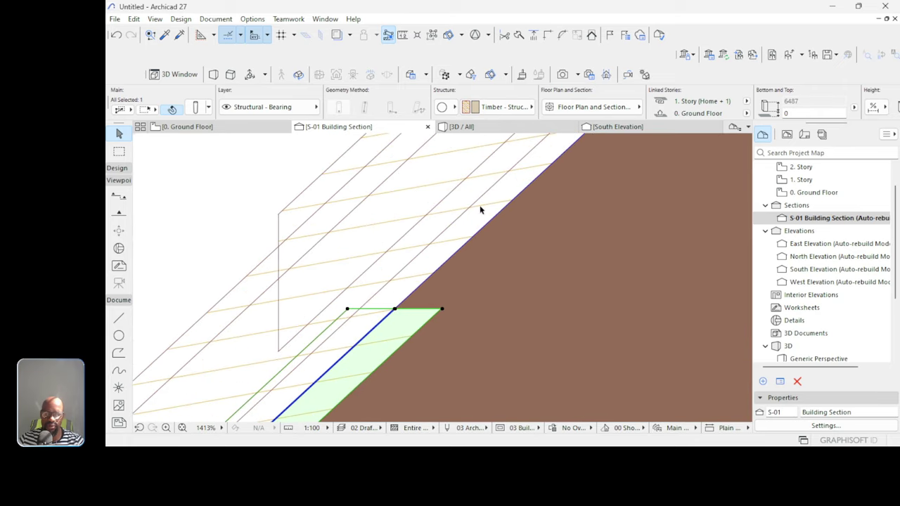
scroll(483, 212, "down", 2)
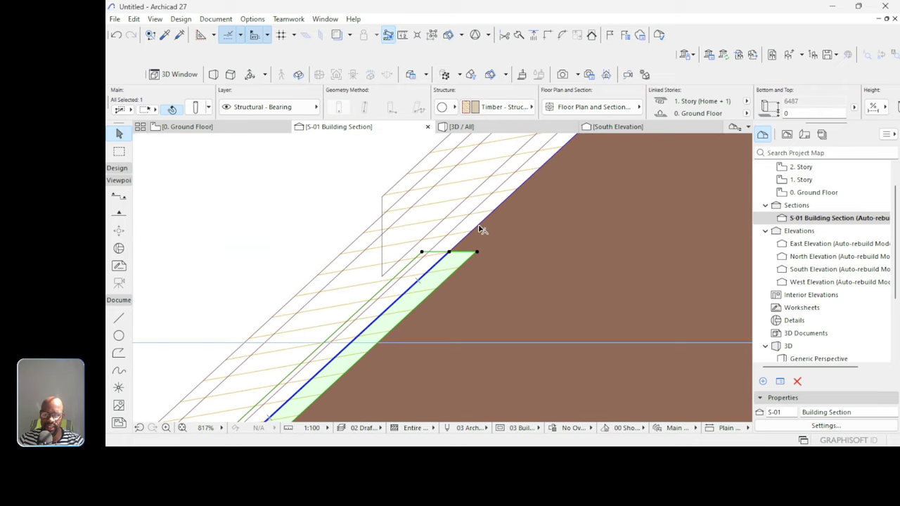
left_click(480, 229)
scroll(511, 203, "down", 5)
scroll(310, 387, "up", 3)
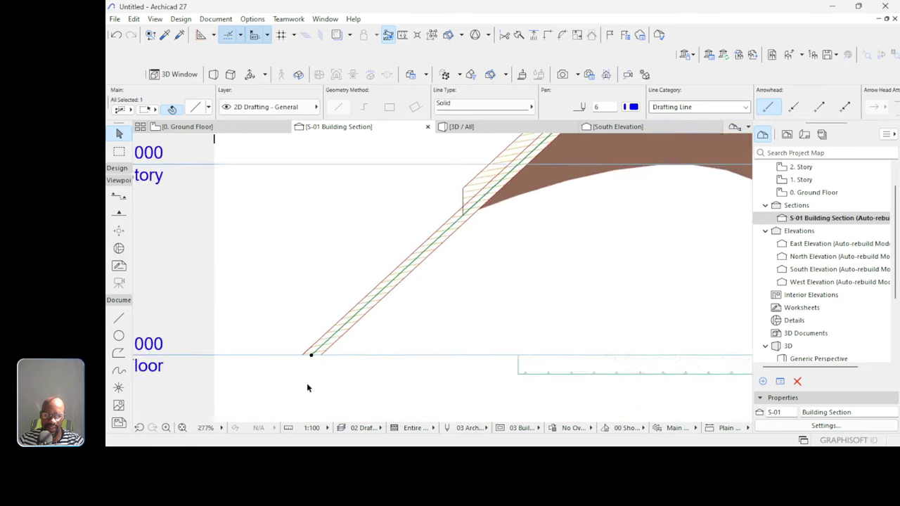
scroll(308, 388, "up", 3)
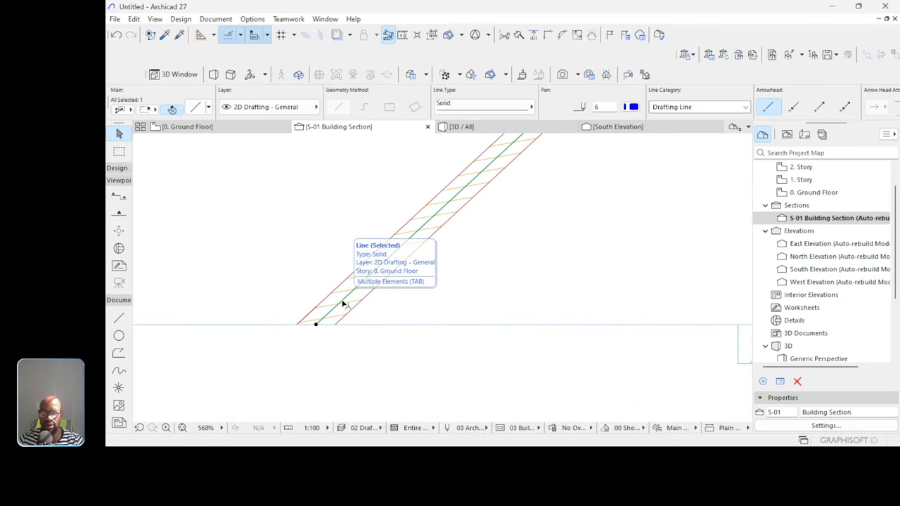
scroll(394, 353, "down", 8)
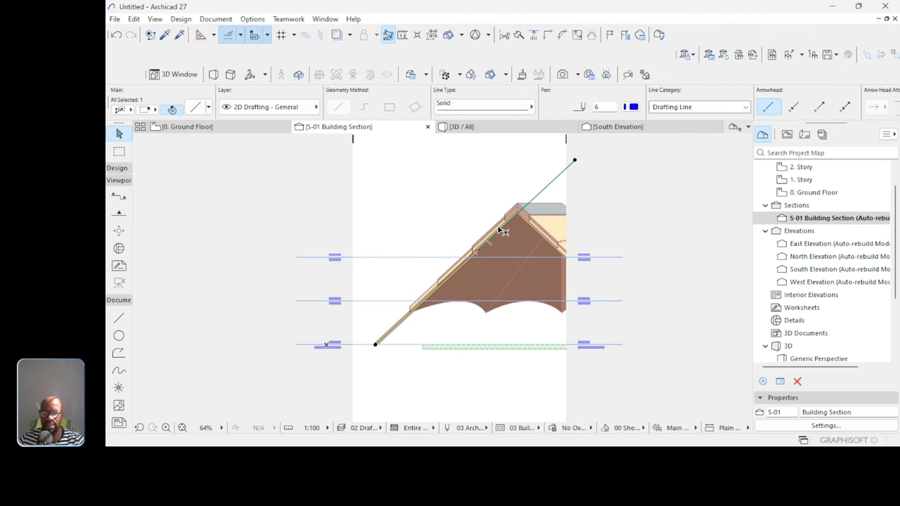
scroll(376, 346, "up", 6)
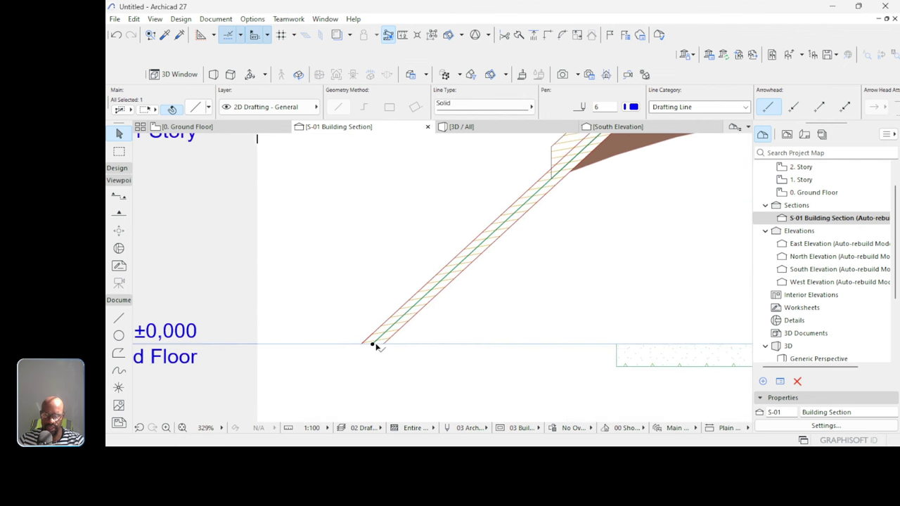
Drag the slanted column's lower corner further right along the ground floor.
left_click(372, 342)
scroll(368, 345, "up", 4)
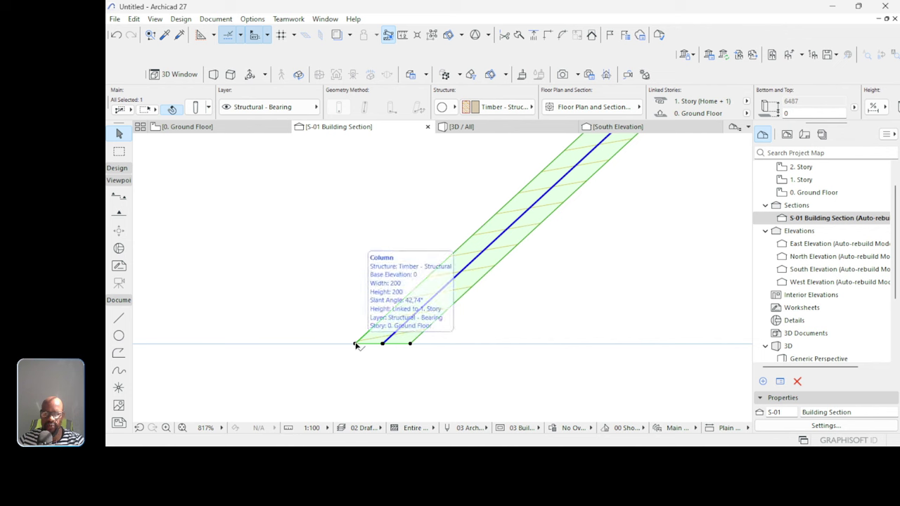
left_click(355, 345)
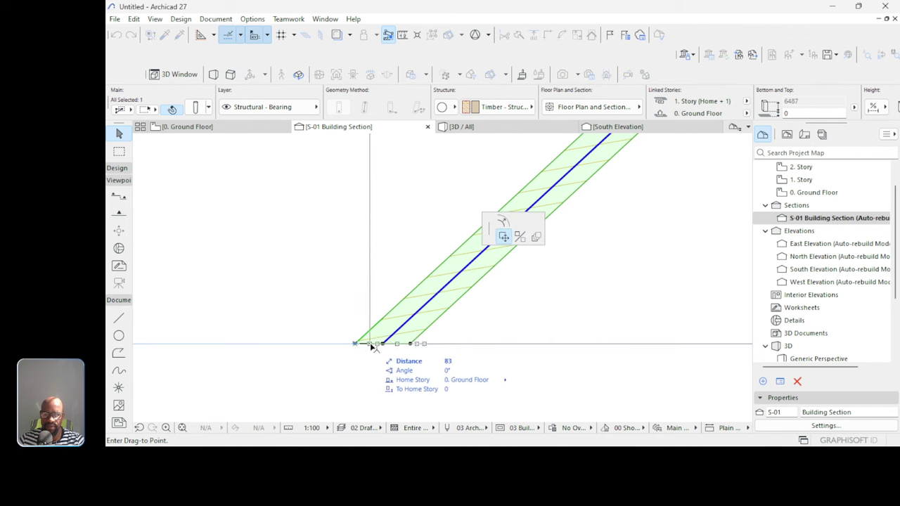
left_click(412, 346)
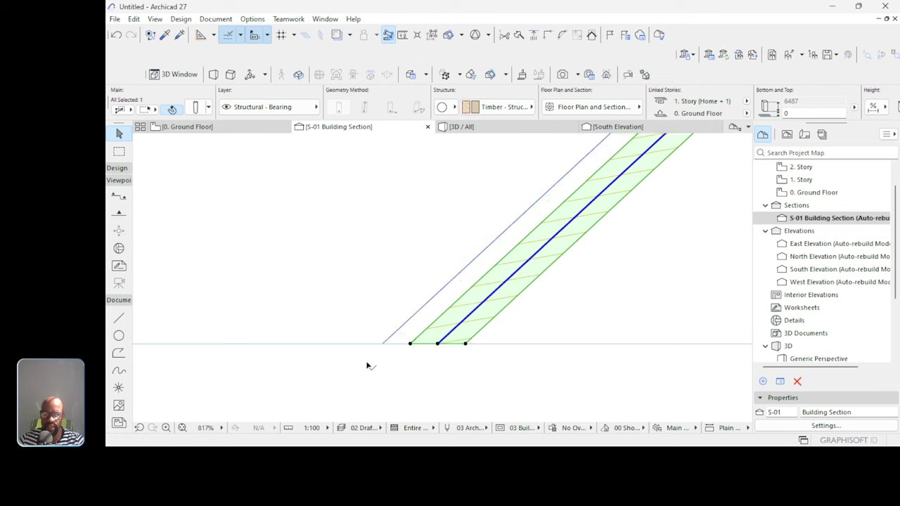
scroll(368, 366, "down", 6)
scroll(425, 287, "down", 2)
scroll(412, 342, "up", 7)
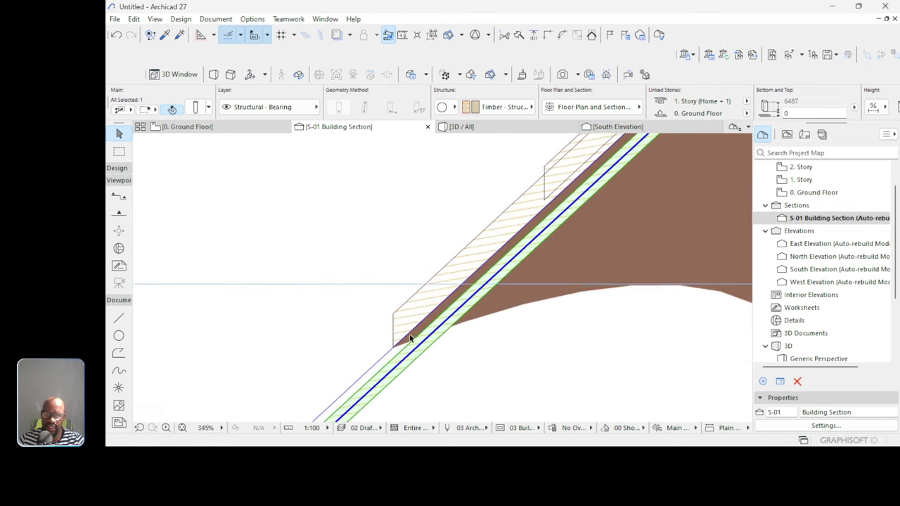
scroll(394, 359, "up", 2)
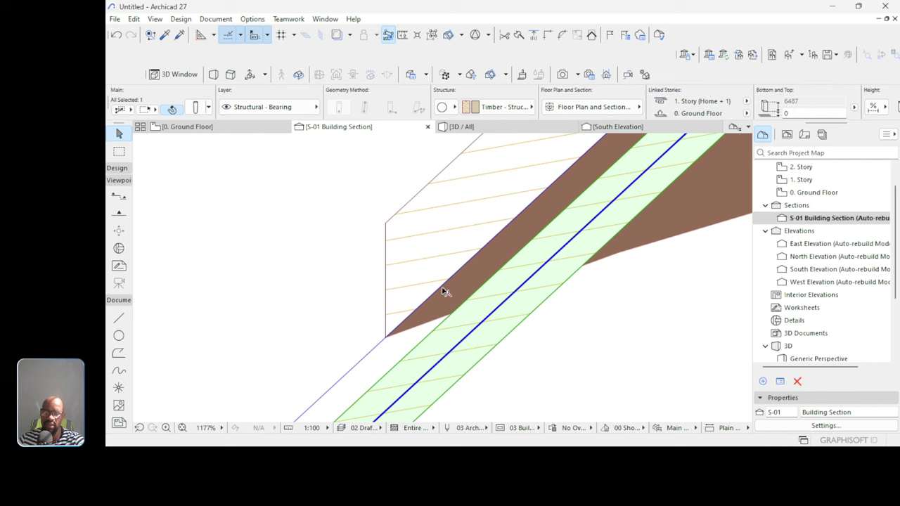
Check the shell roof edge against the repositioned column, then clear the selection.
left_click(456, 252)
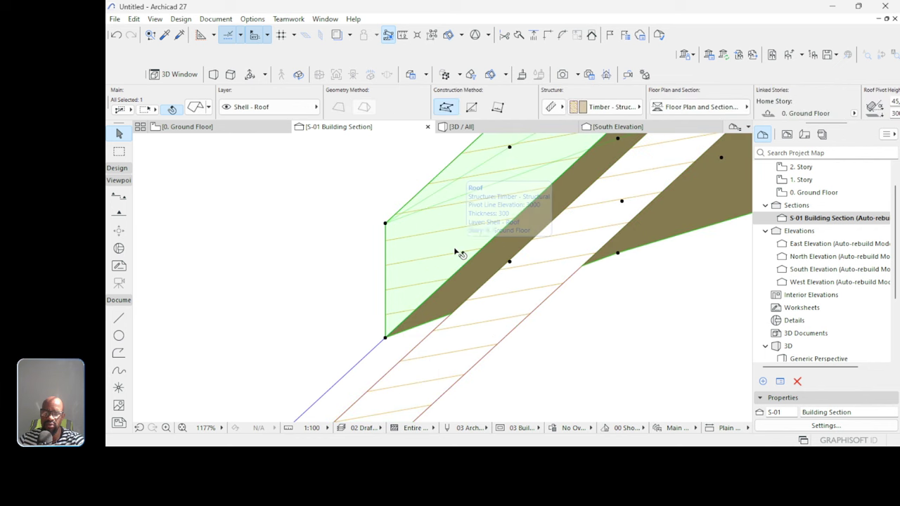
left_click(495, 308)
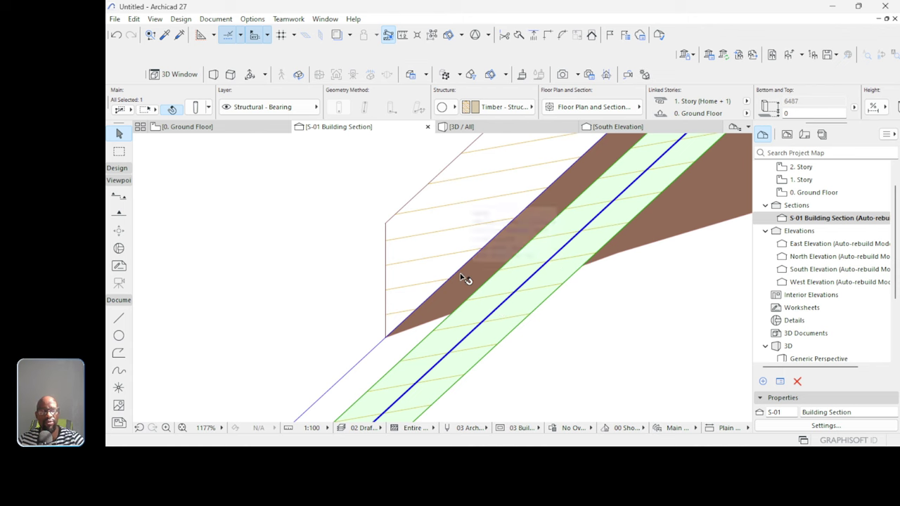
scroll(547, 232, "down", 2)
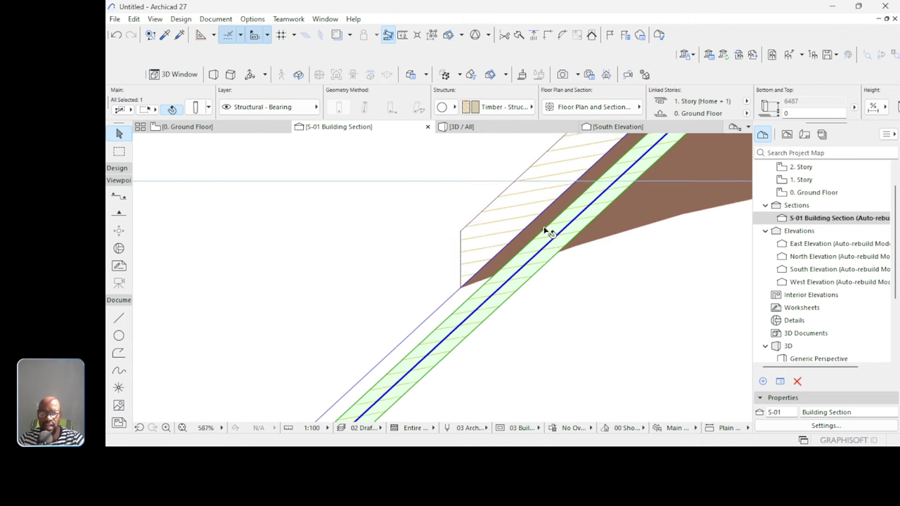
scroll(547, 232, "down", 4)
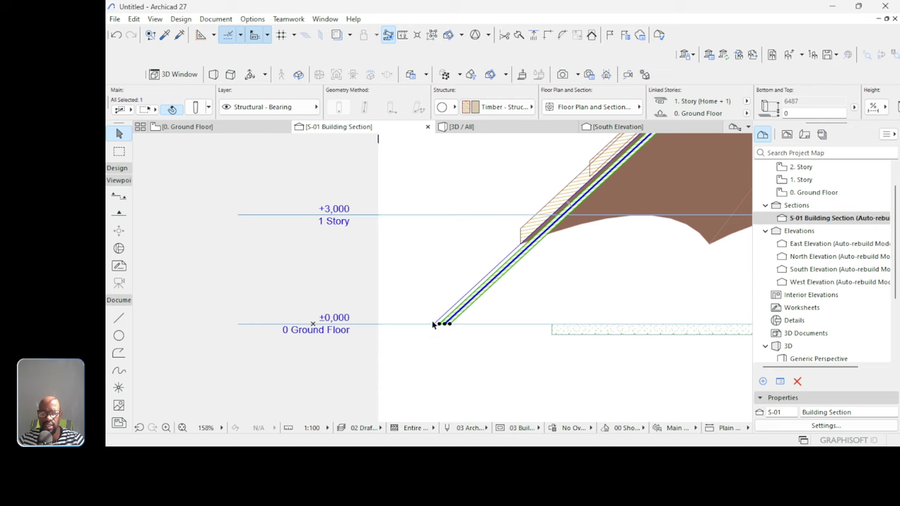
scroll(432, 322, "up", 5)
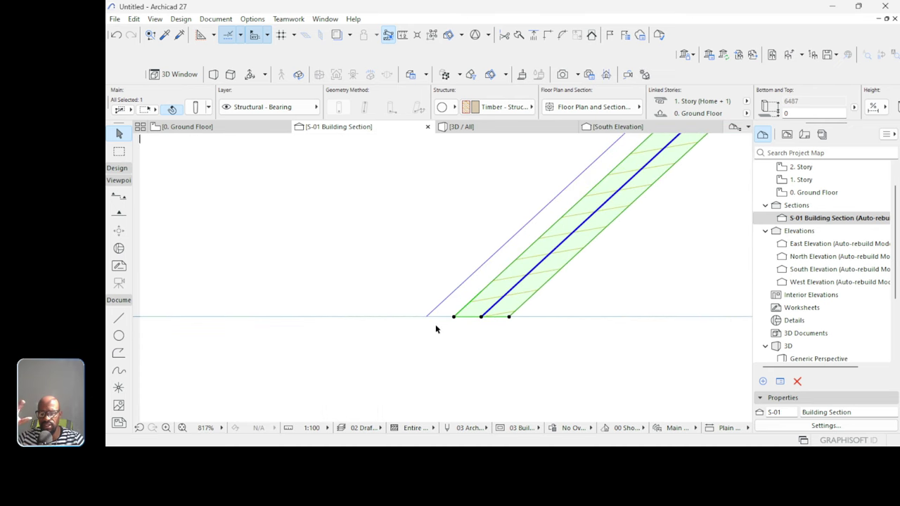
scroll(440, 328, "up", 2)
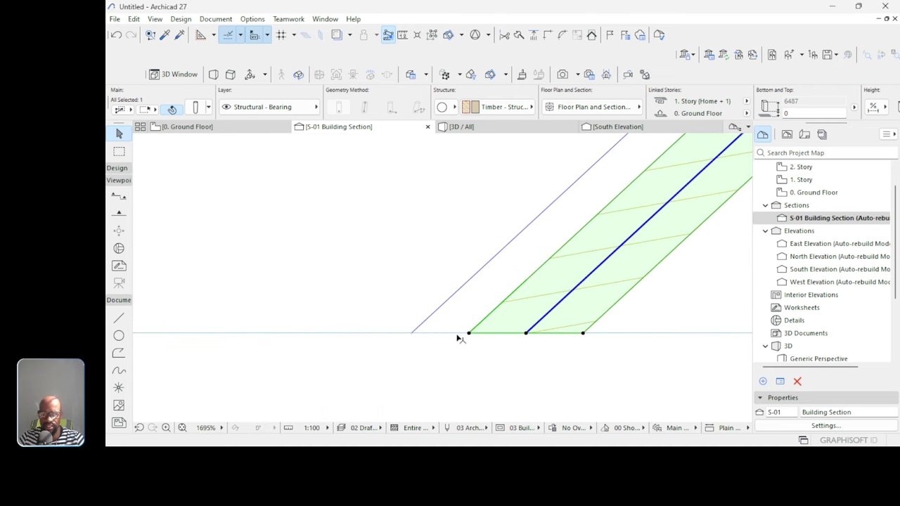
scroll(428, 347, "down", 2)
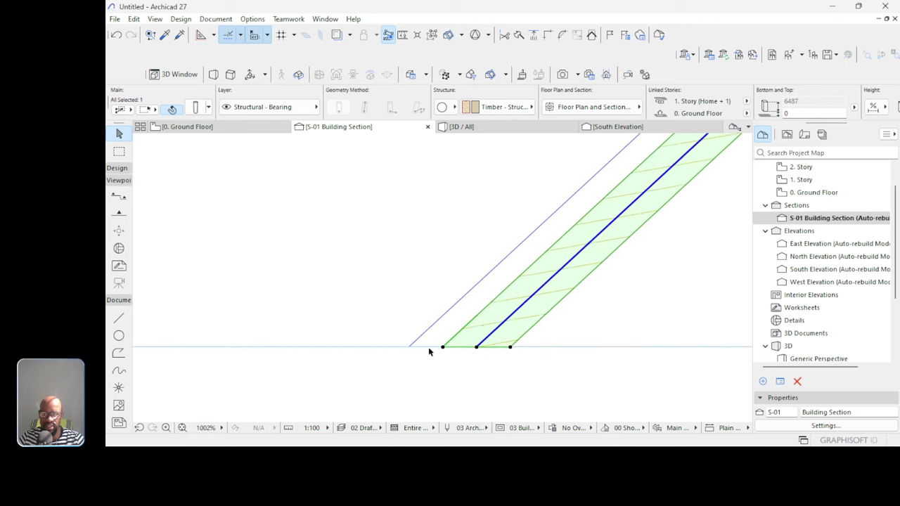
left_click(418, 302)
left_click(118, 320)
Draw a short guide line of length 4 starting on the red roof edge line.
scroll(575, 188, "up", 3)
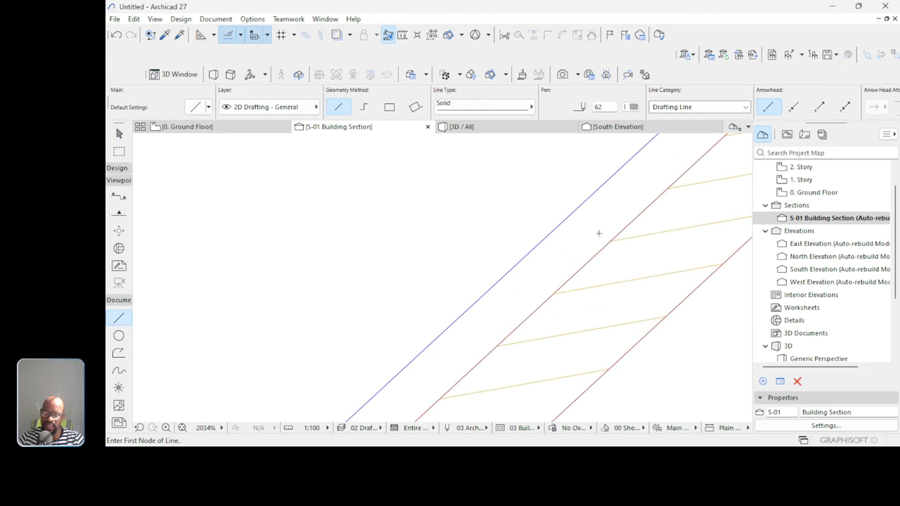
left_click(622, 231)
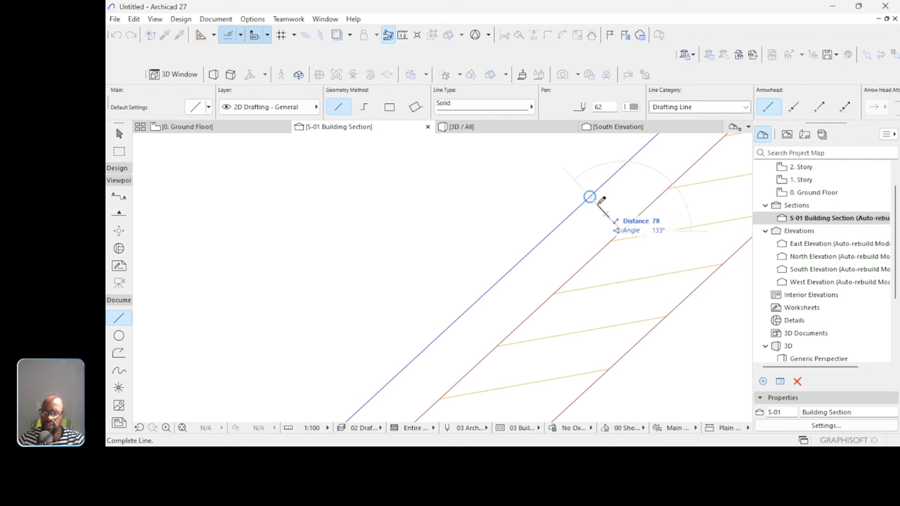
type("4")
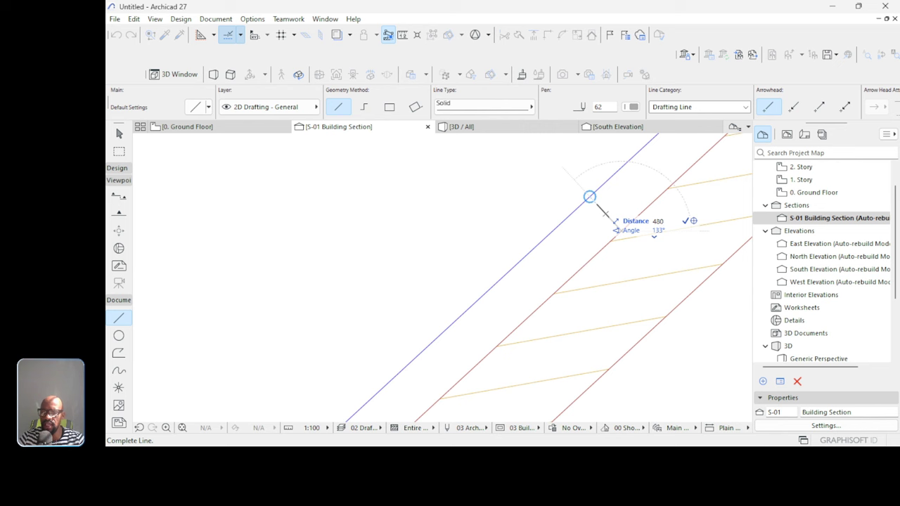
key("Return")
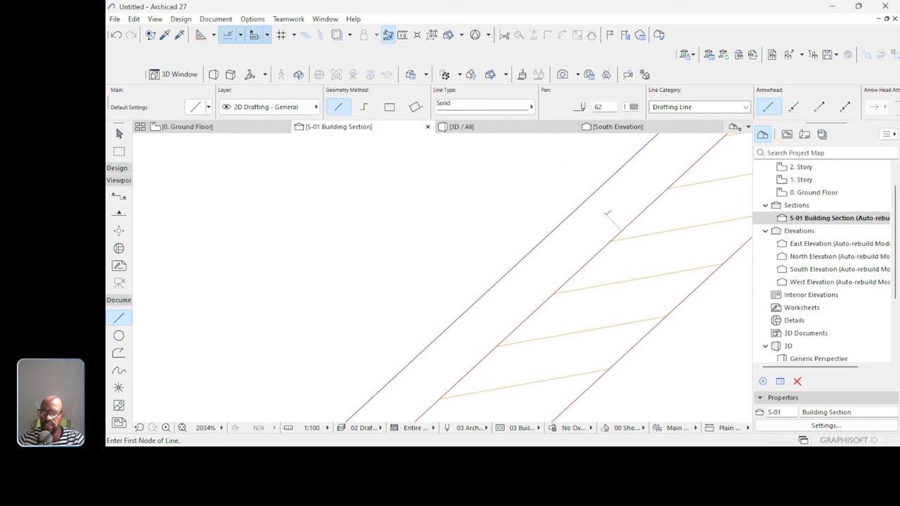
left_click(635, 234)
key("super+p")
key("Down")
key("Down")
key("Escape")
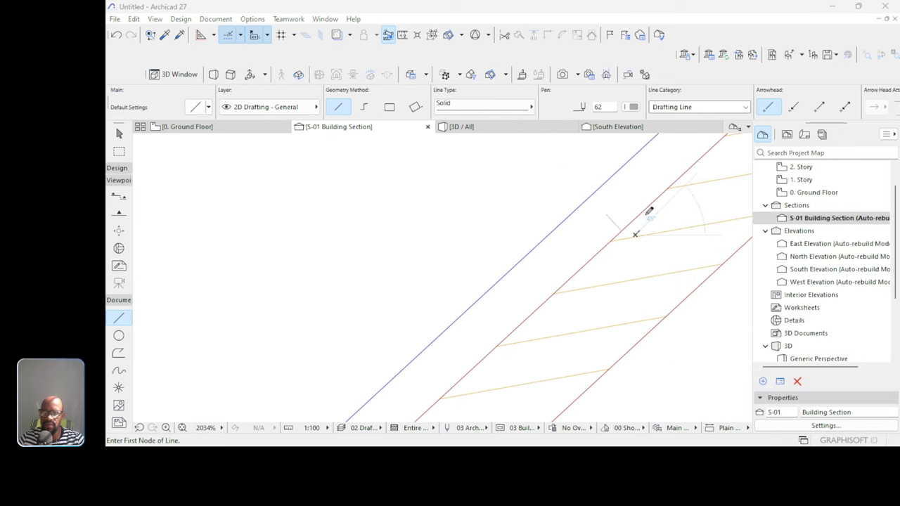
key("Escape")
Move the green hatched column together with the short guide line slightly.
left_click(644, 223)
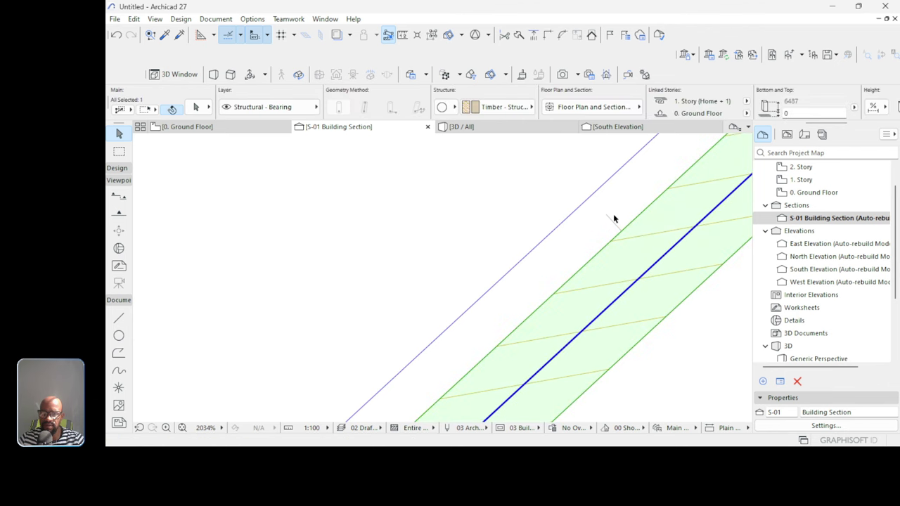
left_click(609, 221, "shift")
scroll(608, 218, "down", 10)
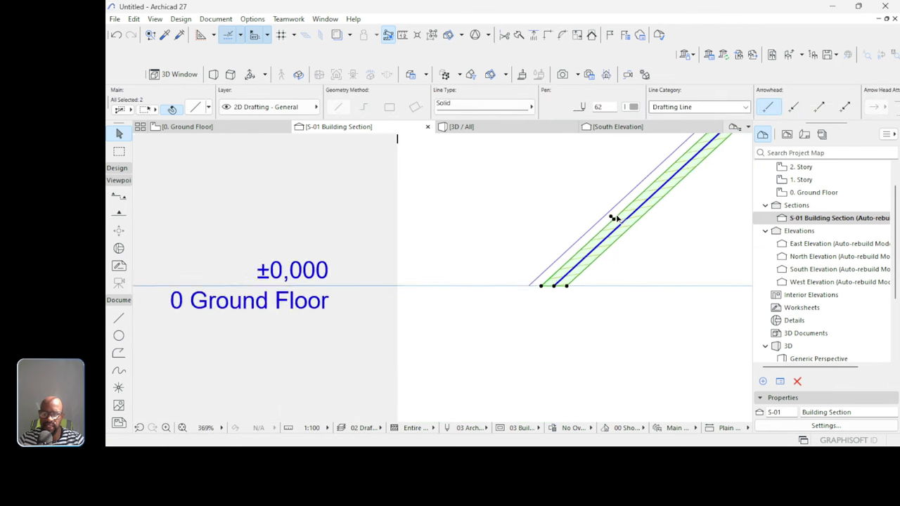
scroll(619, 219, "up", 8)
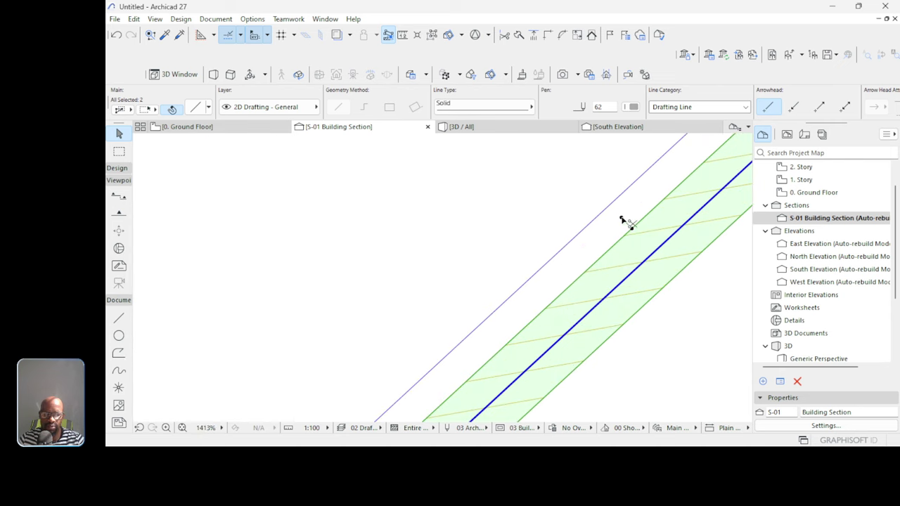
key("ctrl+d")
left_click(622, 220)
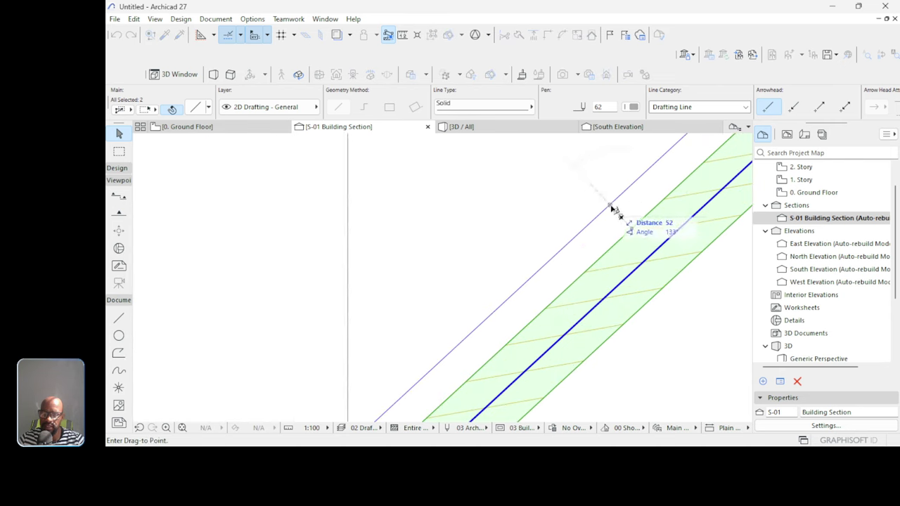
left_click(617, 217)
scroll(571, 207, "down", 4)
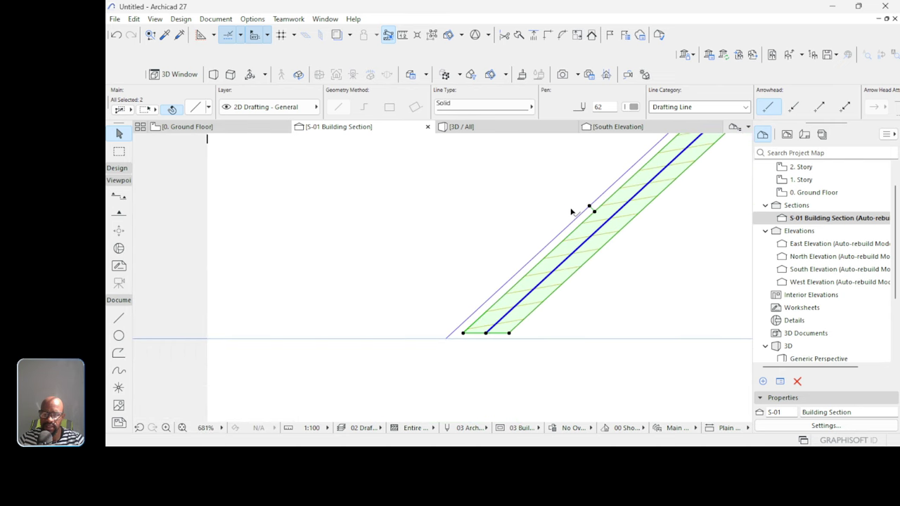
Start stretching the column's length from its lower endpoint.
left_click(485, 334)
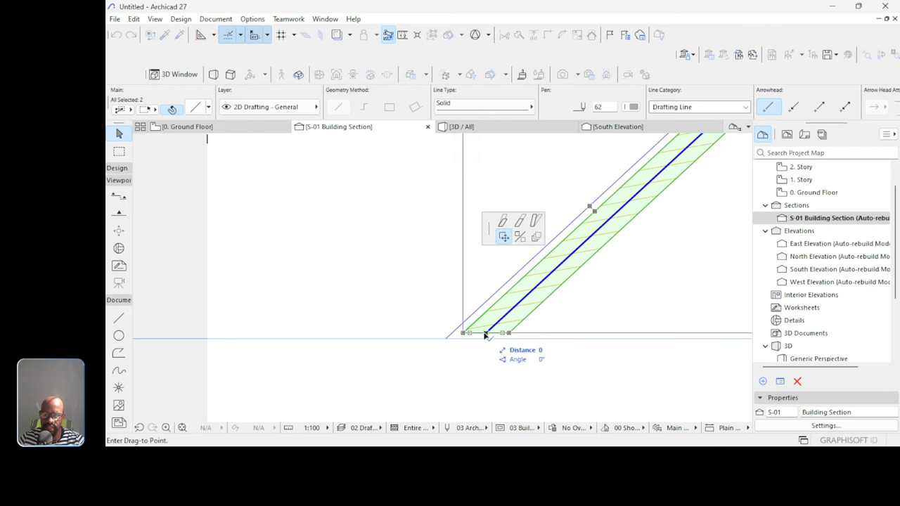
left_click(520, 222)
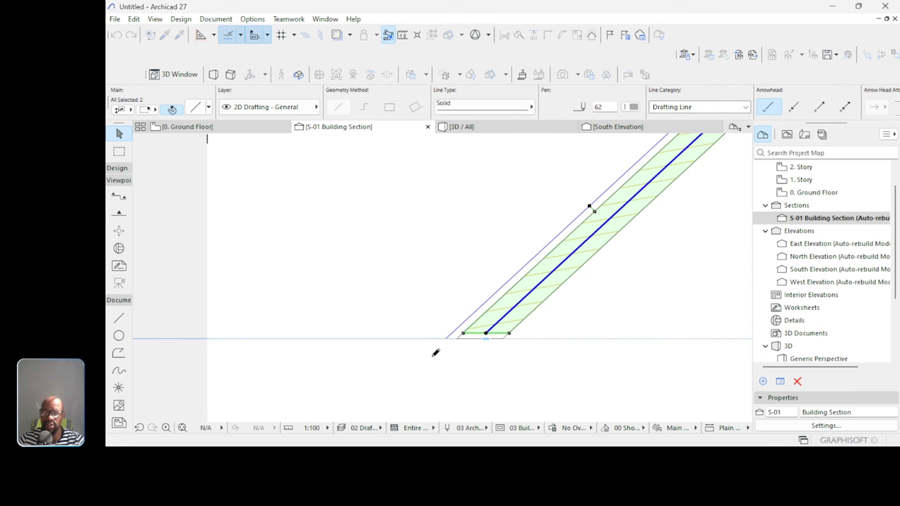
scroll(406, 365, "down", 5)
Make a first edit of the column's top end, then dismiss that adjustment.
scroll(522, 263, "up", 2)
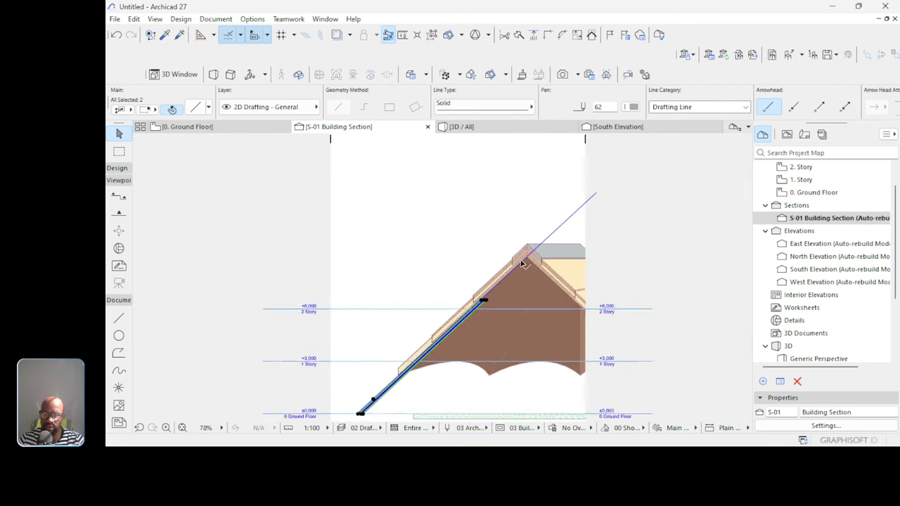
scroll(523, 263, "up", 3)
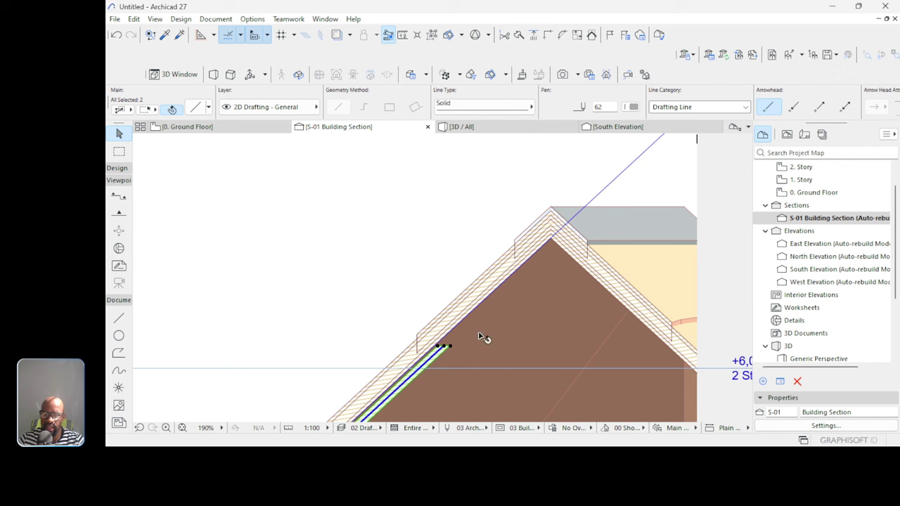
scroll(449, 343, "up", 3)
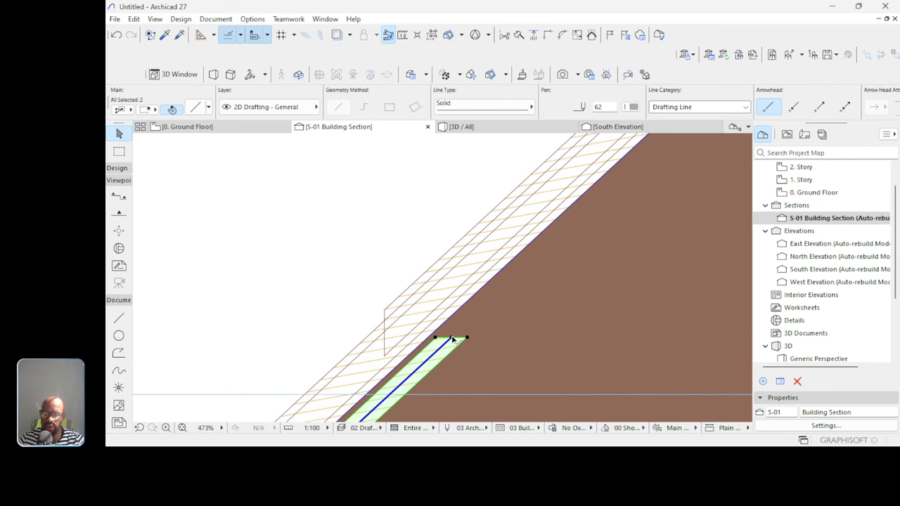
left_click(452, 340)
scroll(422, 344, "down", 3)
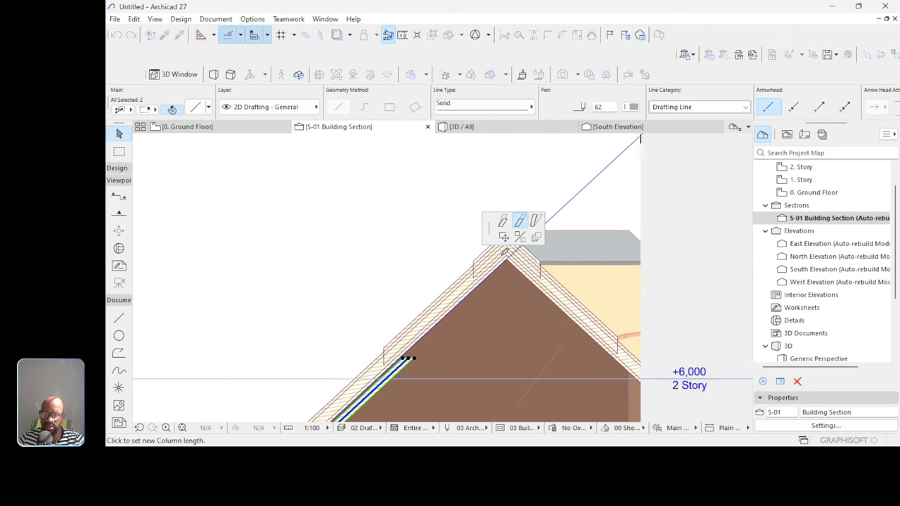
scroll(505, 251, "up", 2)
left_click(441, 299)
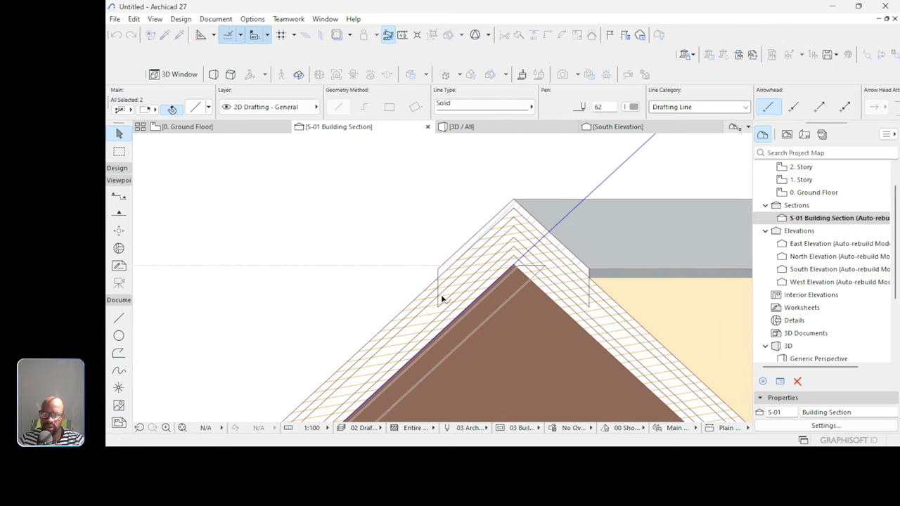
scroll(532, 253, "down", 3)
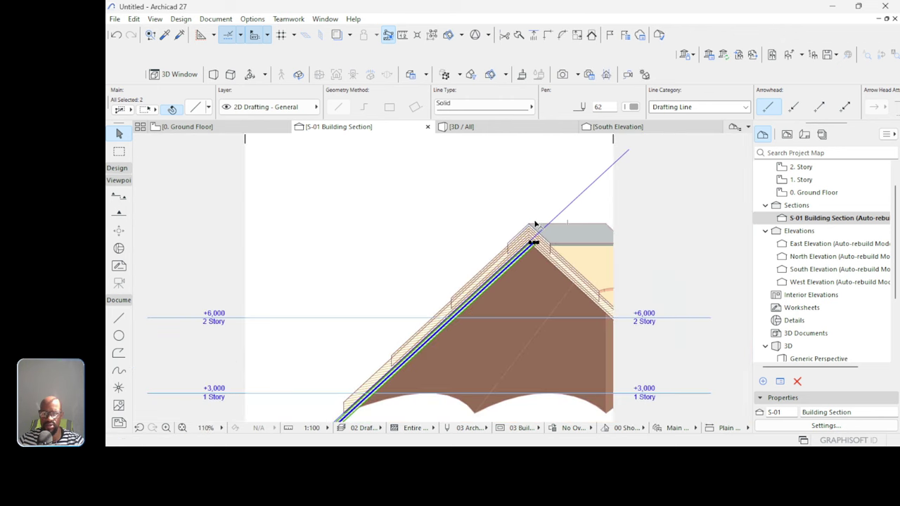
scroll(534, 224, "up", 5)
Stretch the column's top up to the roof ridge and view it in 3D.
left_click(551, 260)
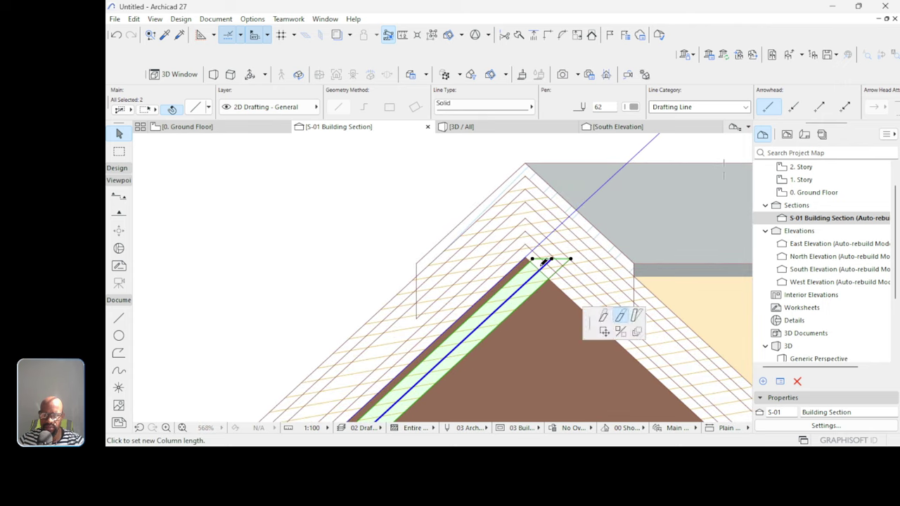
left_click(617, 315)
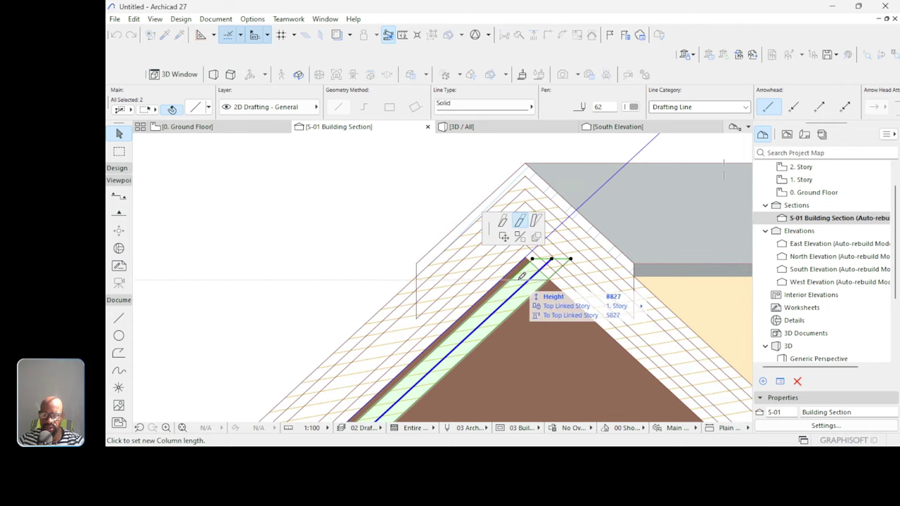
left_click(523, 263)
scroll(541, 221, "down", 5)
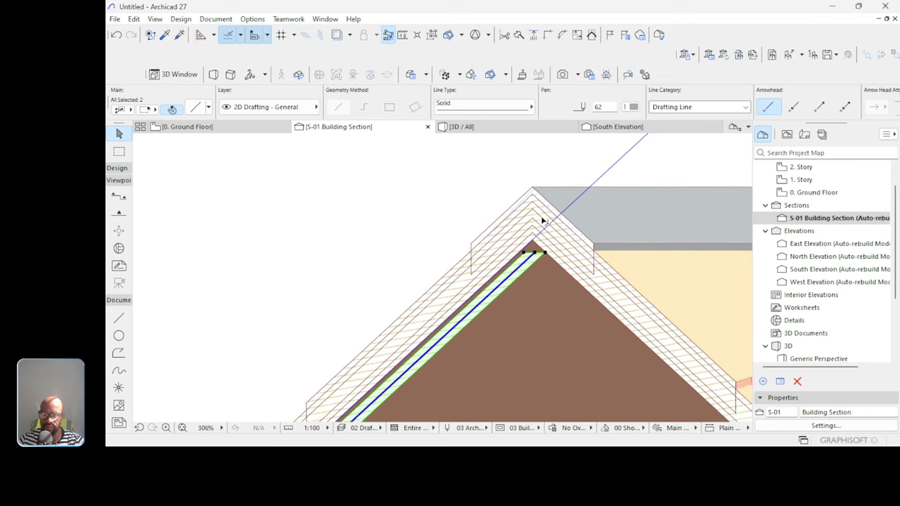
scroll(546, 247, "up", 2)
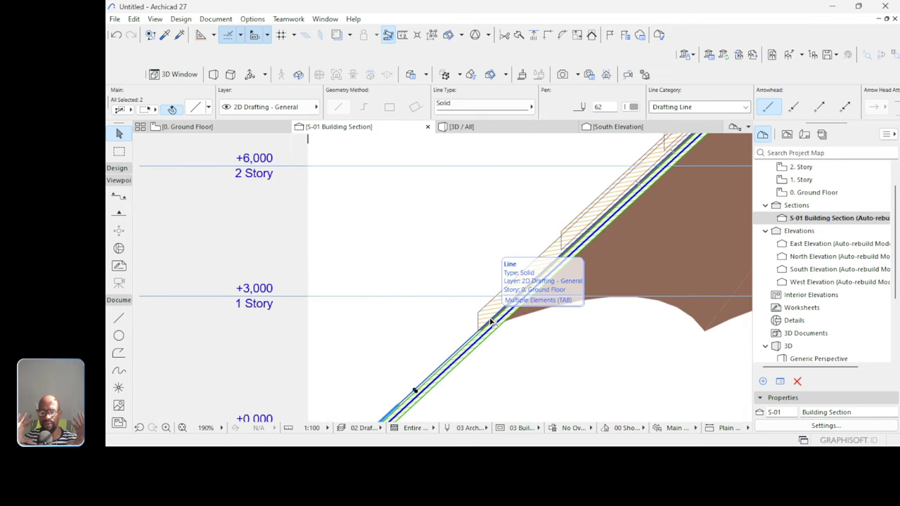
left_click(495, 128)
middle_click_drag(500, 154, 442, 275, "shift")
Override the column's side and end surfaces with Wood - Walnut Vertical in its segment settings.
scroll(413, 216, "up", 5)
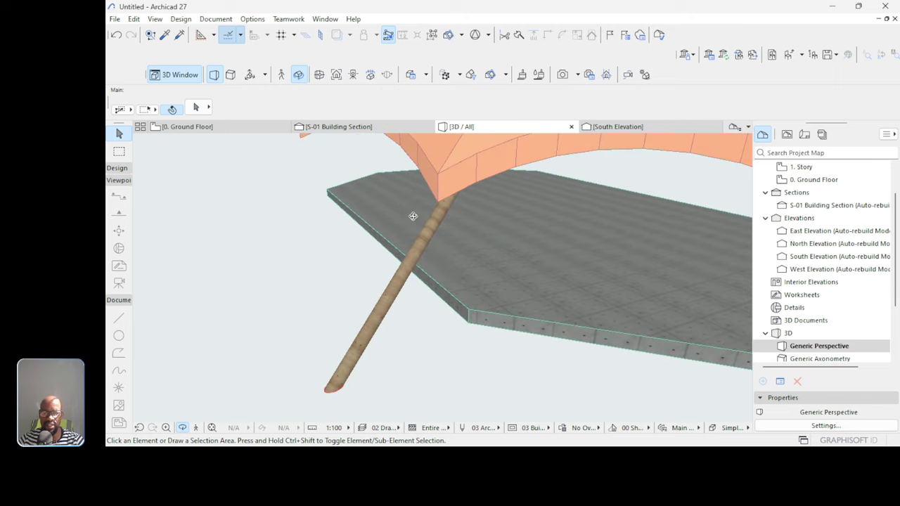
left_click(391, 296)
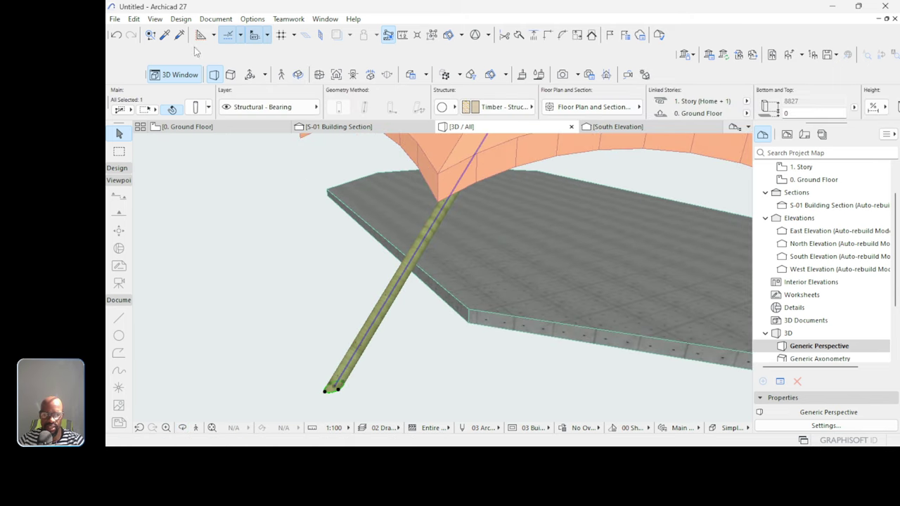
left_click(198, 107)
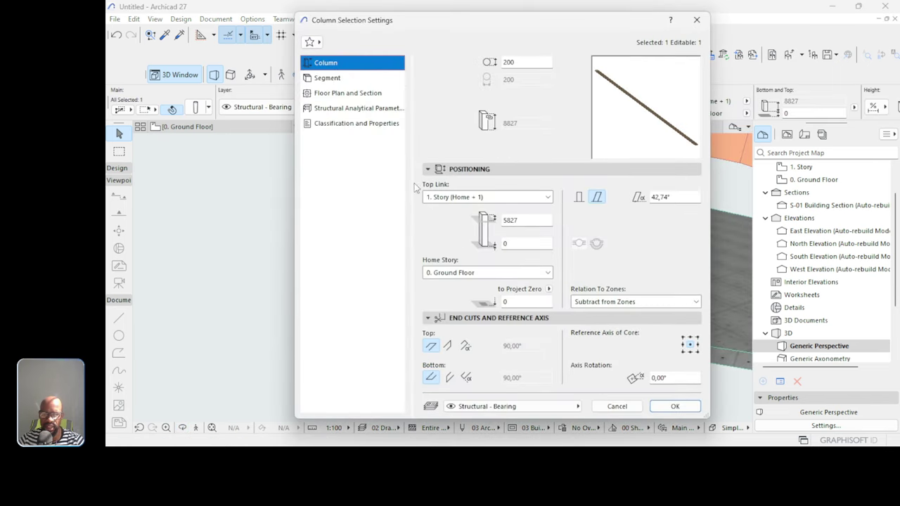
left_click(320, 78)
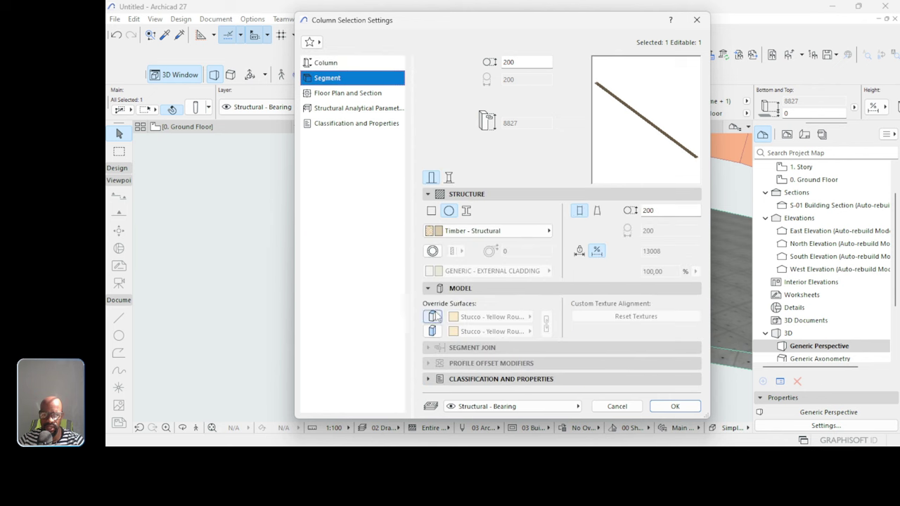
left_click(432, 316)
left_click(432, 330)
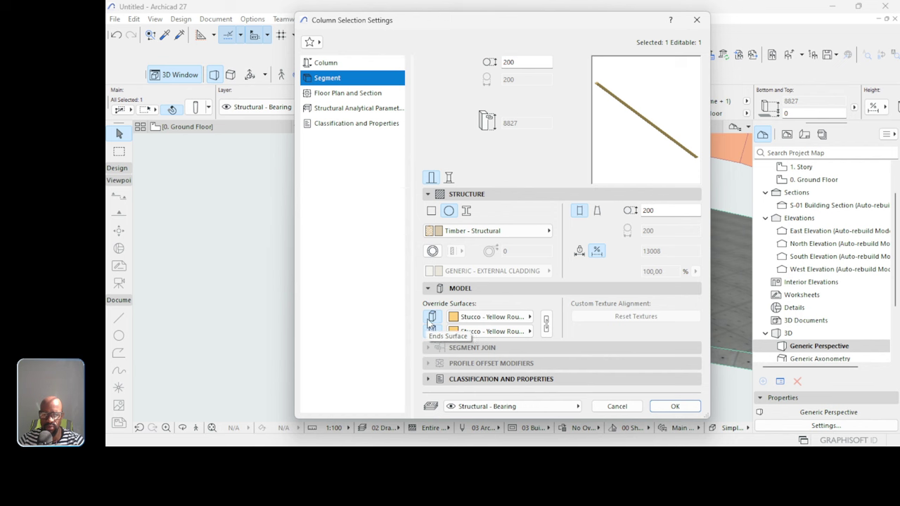
left_click(493, 316)
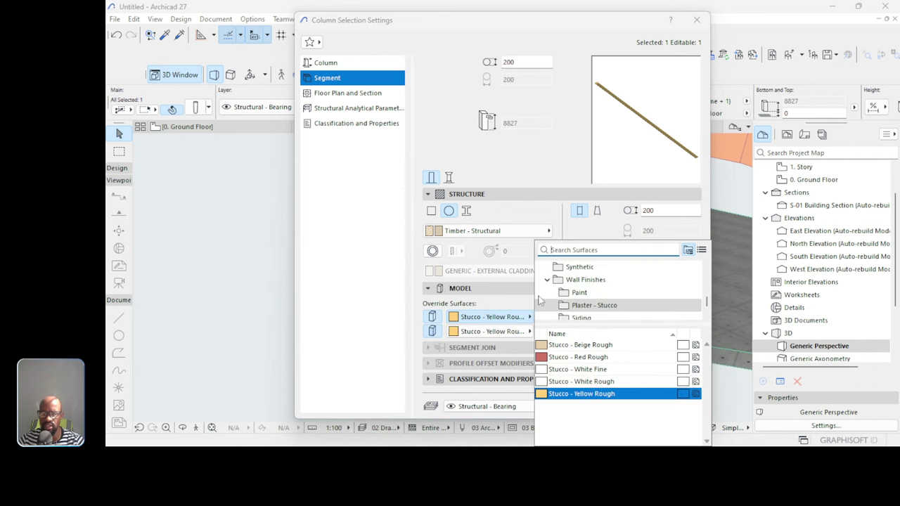
type("woo")
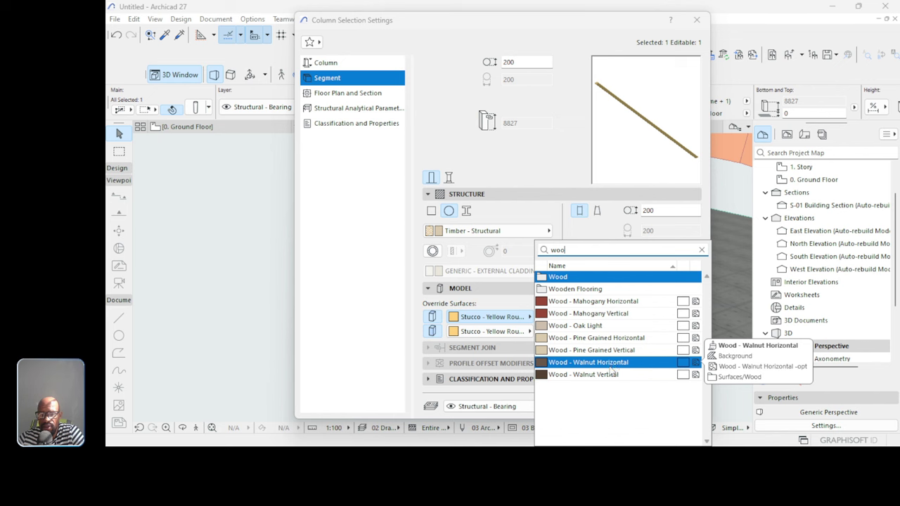
left_click(610, 374)
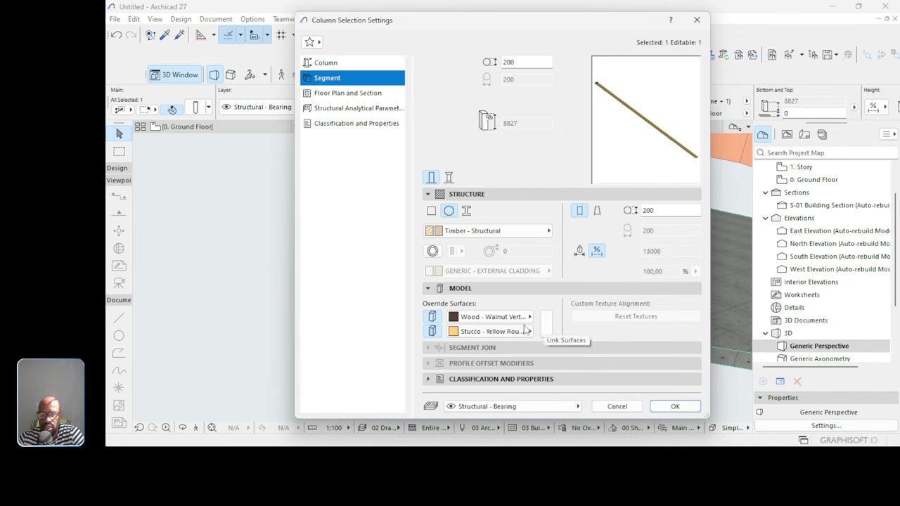
left_click(546, 323)
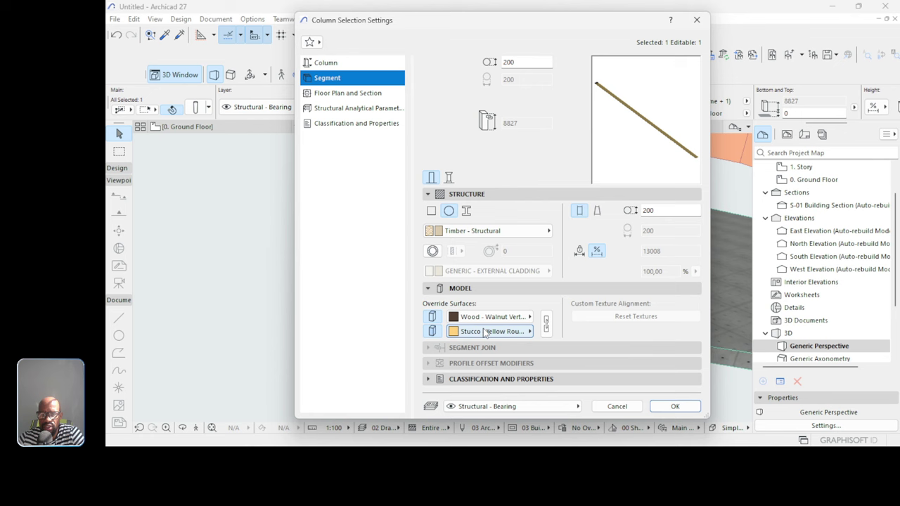
left_click(673, 406)
Orbit the 3D model to inspect the walnut column, then go to the ground floor plan.
scroll(381, 344, "down", 5)
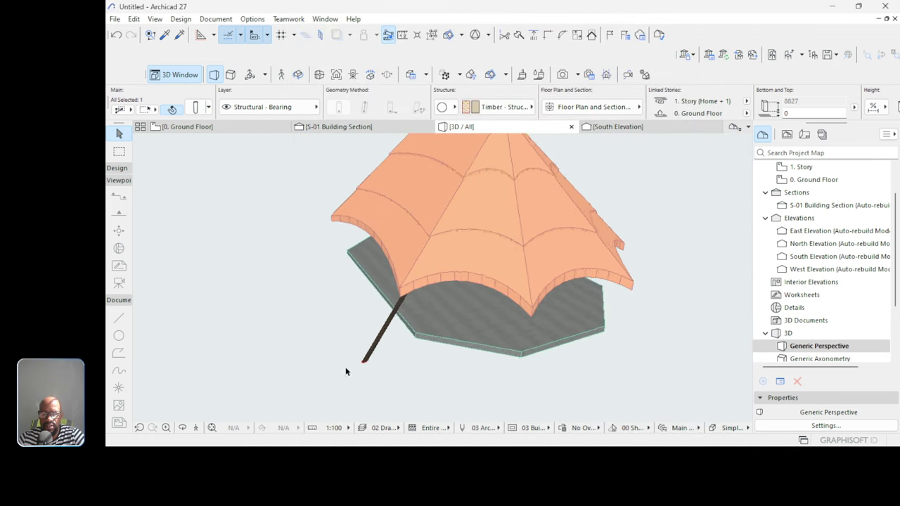
middle_click_drag(346, 371, 580, 368, "shift")
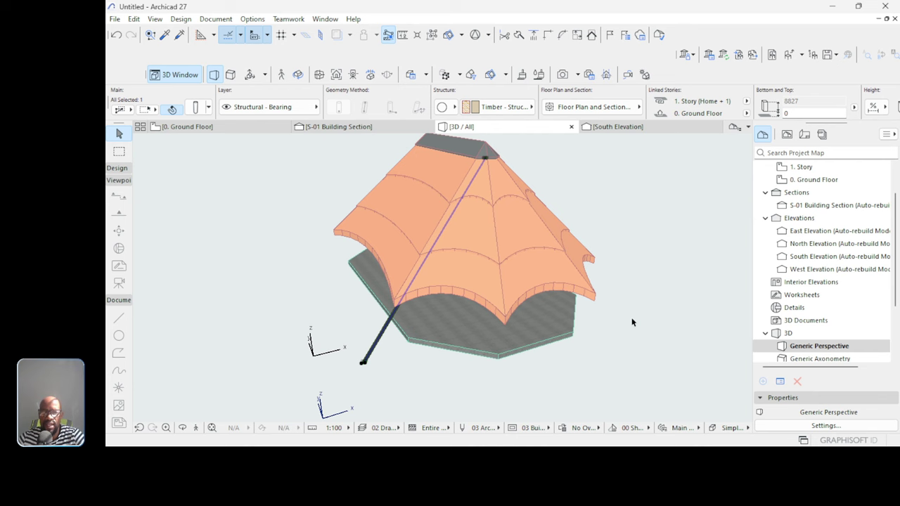
left_click(606, 338)
middle_click_drag(469, 366, 472, 198, "shift")
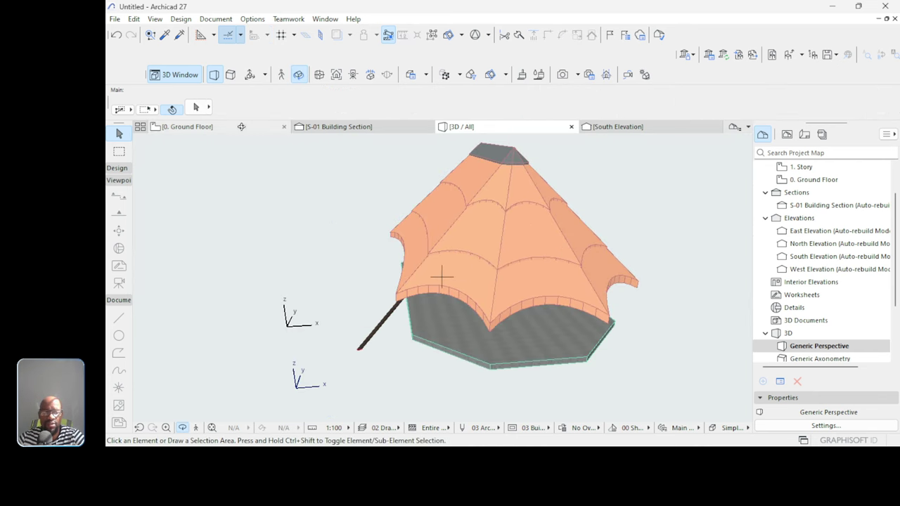
key("F2")
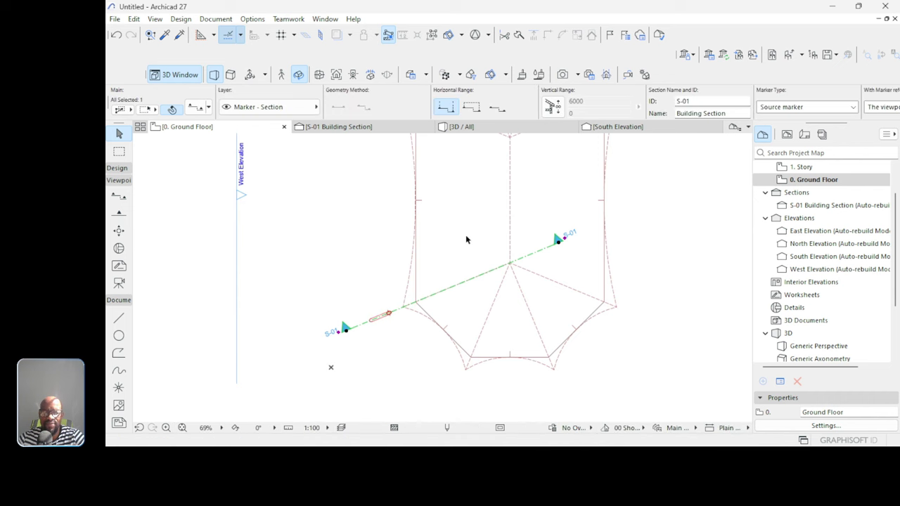
Mirror a copy of the slanted column across an axis through the slab centre.
key("Escape")
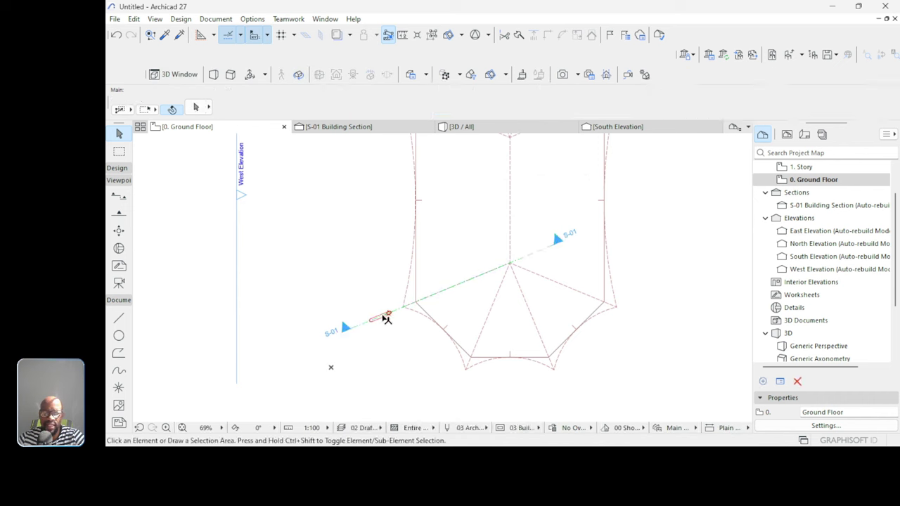
left_click(387, 317)
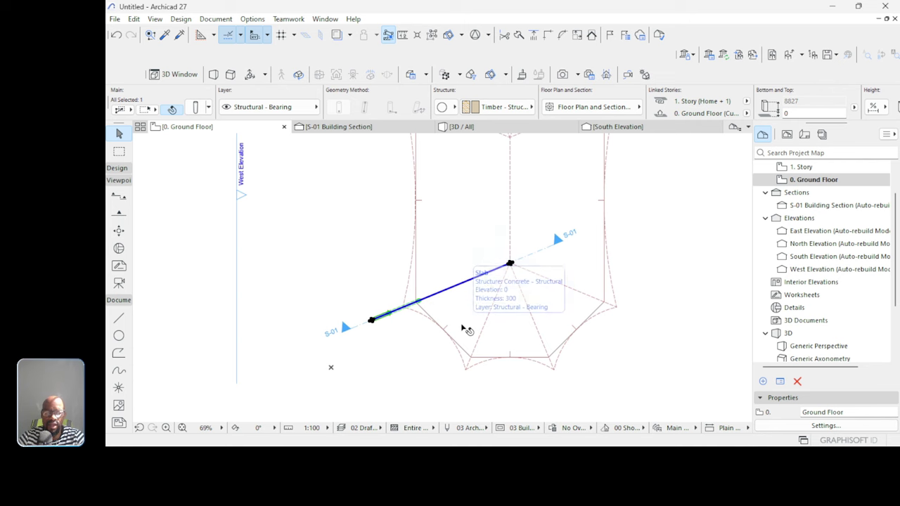
key("ctrl+alt+m")
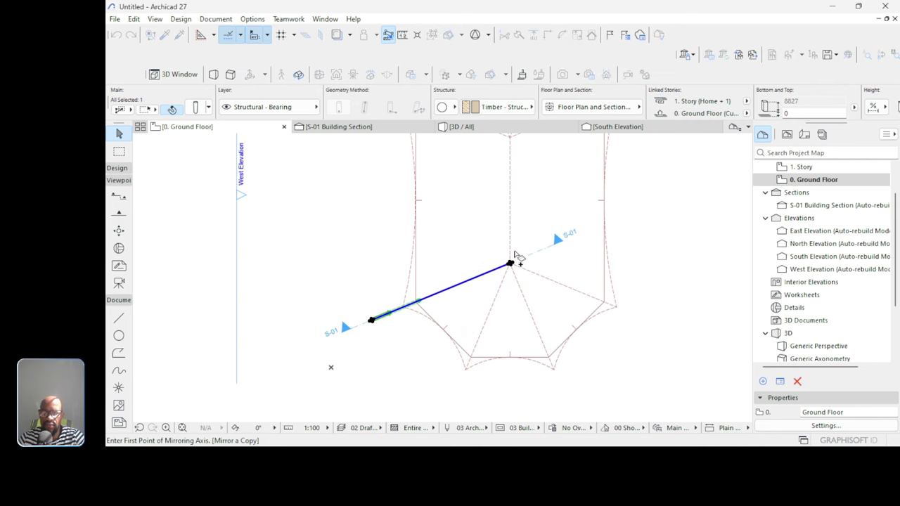
scroll(516, 257, "up", 3)
left_click(506, 207)
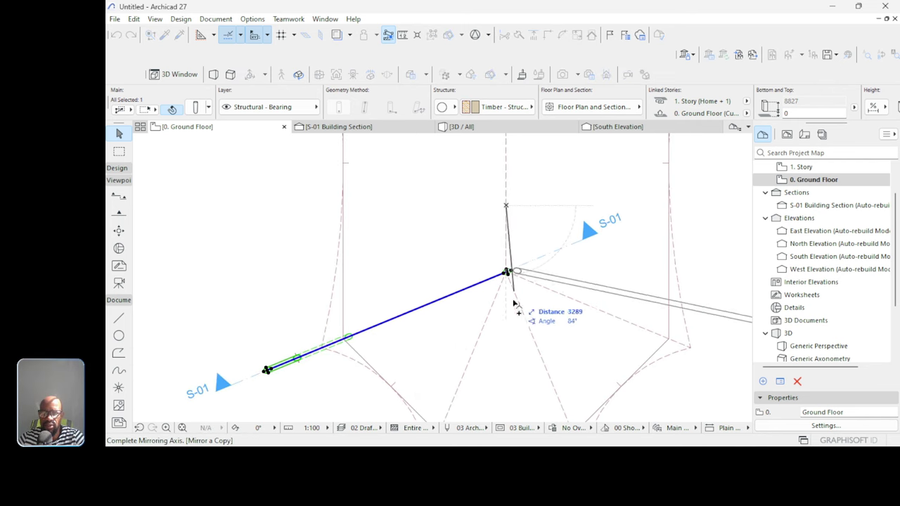
left_click(510, 342)
scroll(521, 316, "down", 2)
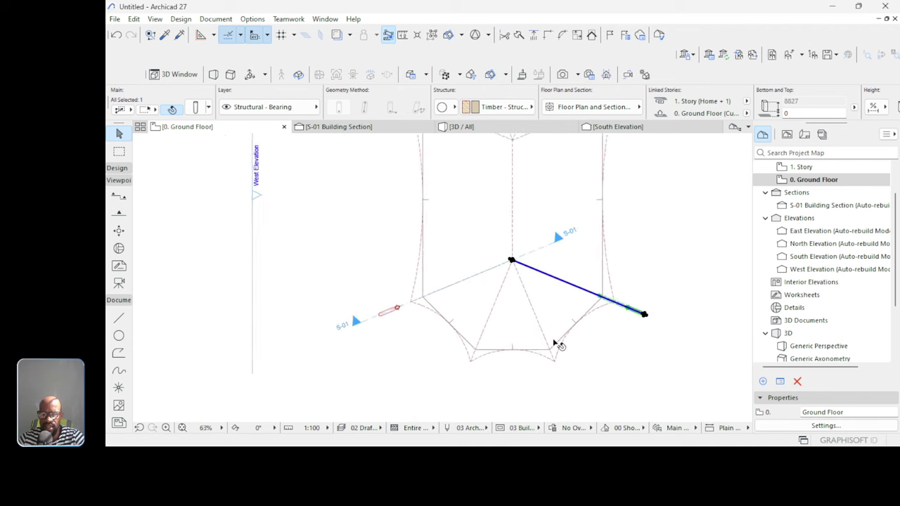
middle_click_drag(558, 346, 542, 251)
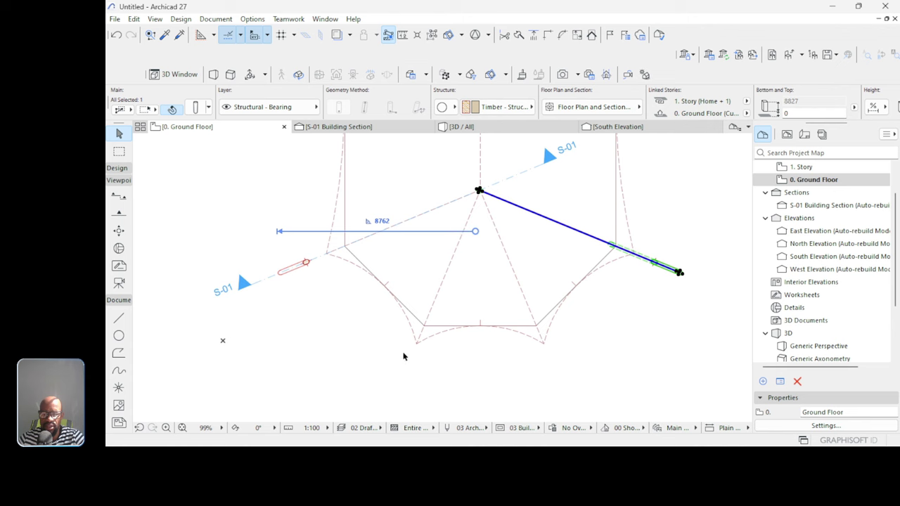
scroll(479, 189, "up", 8)
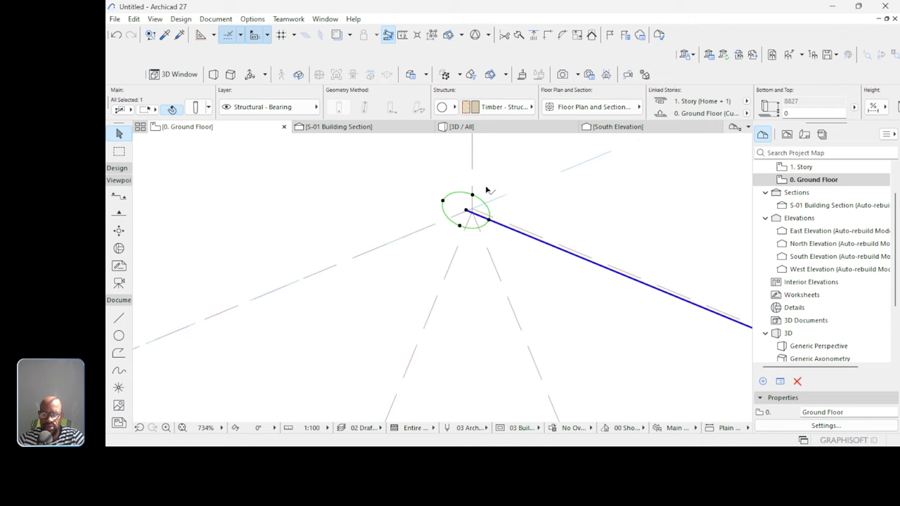
scroll(479, 199, "down", 6)
scroll(577, 262, "up", 4)
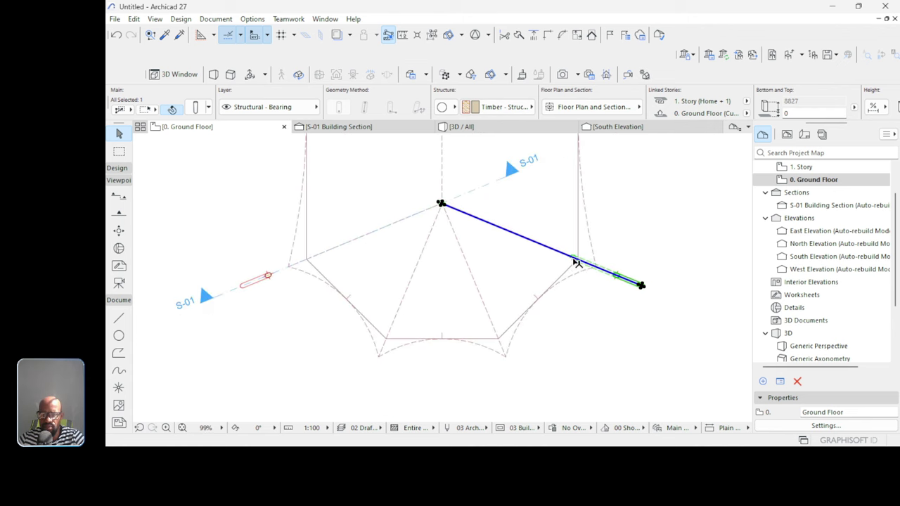
scroll(590, 261, "up", 5)
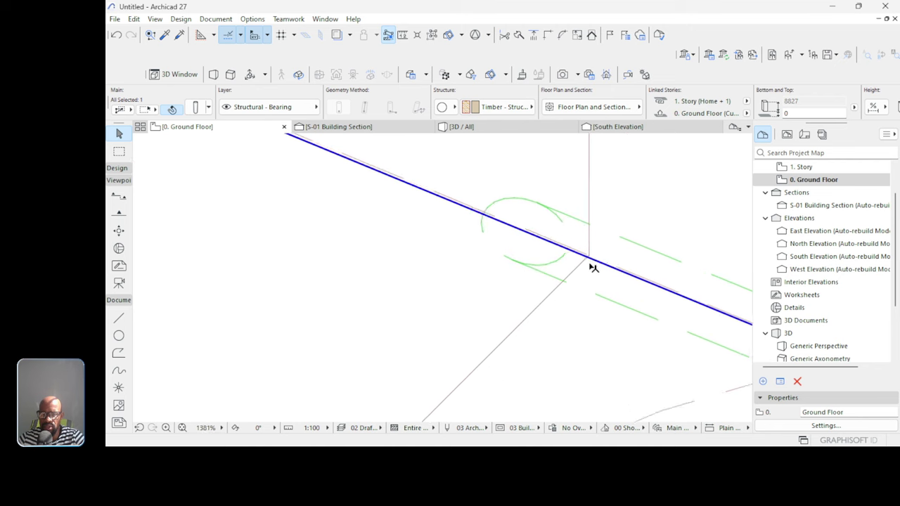
scroll(589, 260, "up", 4)
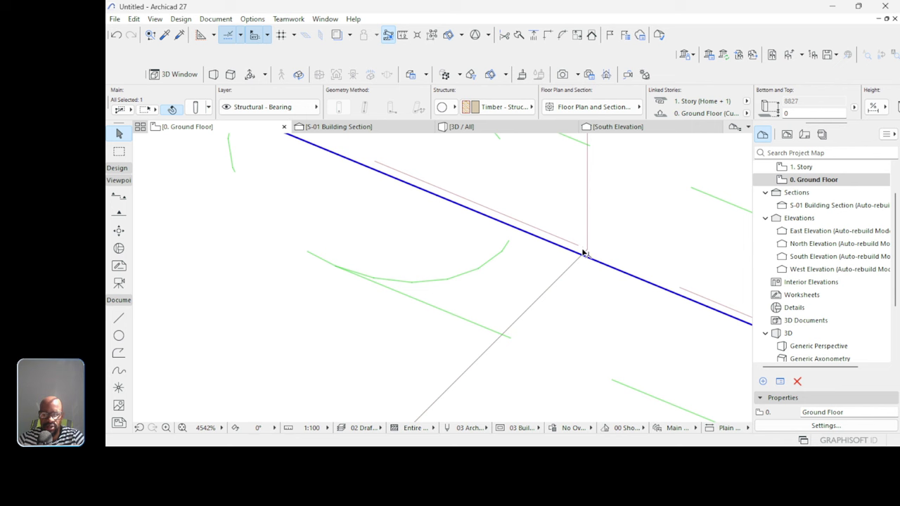
scroll(586, 252, "up", 3)
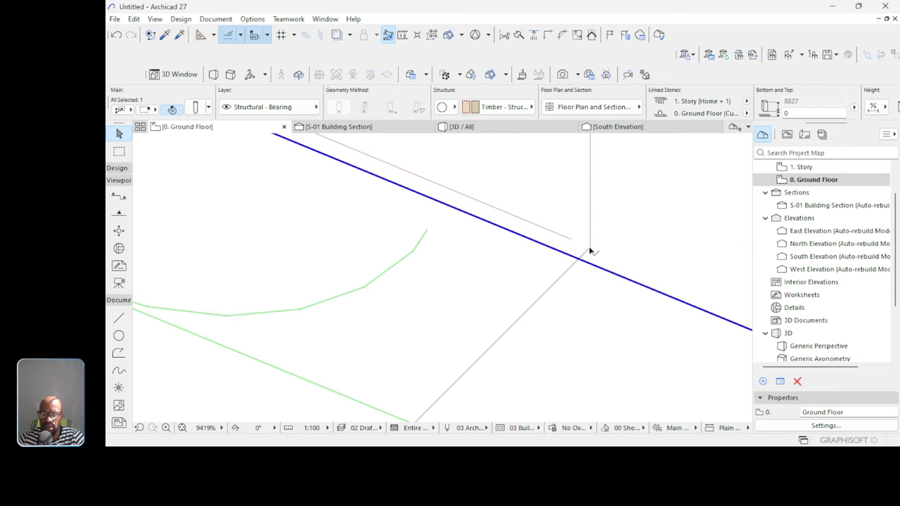
Move the column's end point so it snaps onto the canopy corner.
key("ctrl+d")
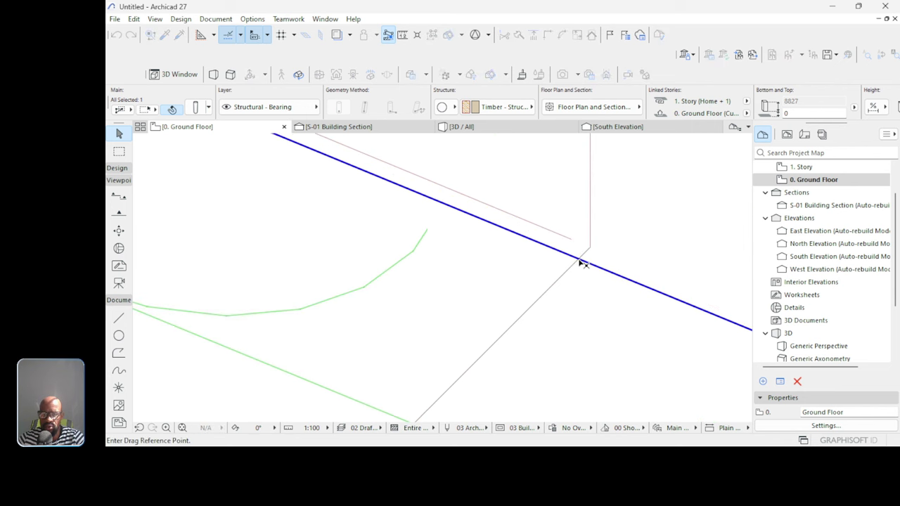
left_click(586, 258)
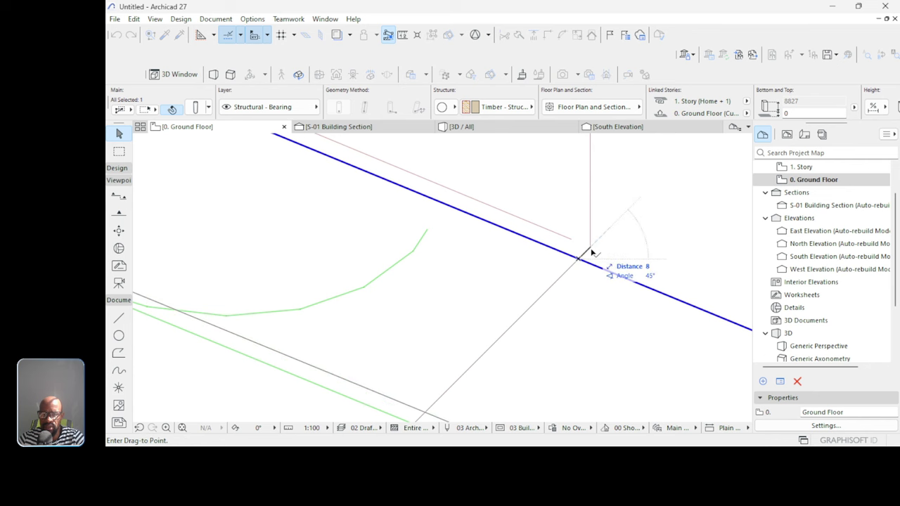
scroll(570, 261, "down", 3)
scroll(609, 248, "down", 15)
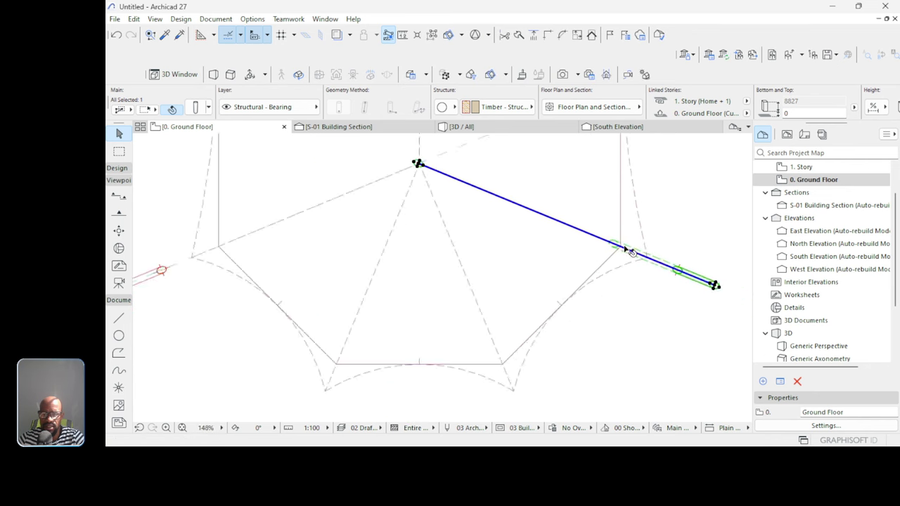
scroll(570, 225, "up", 7)
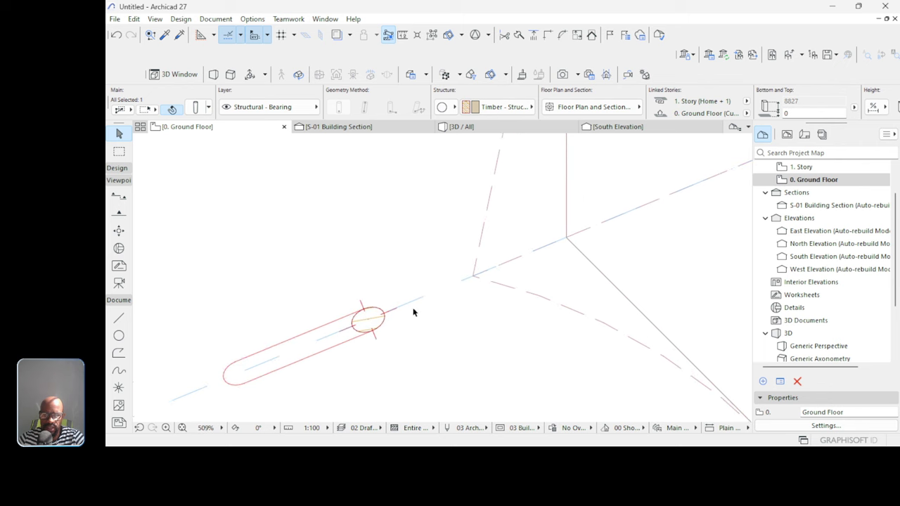
left_click(376, 333)
scroll(567, 239, "up", 13)
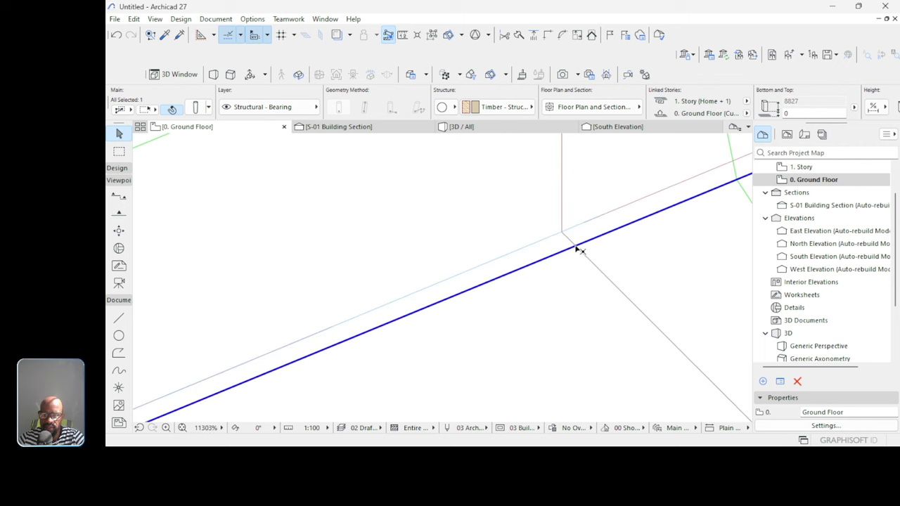
left_click(576, 249)
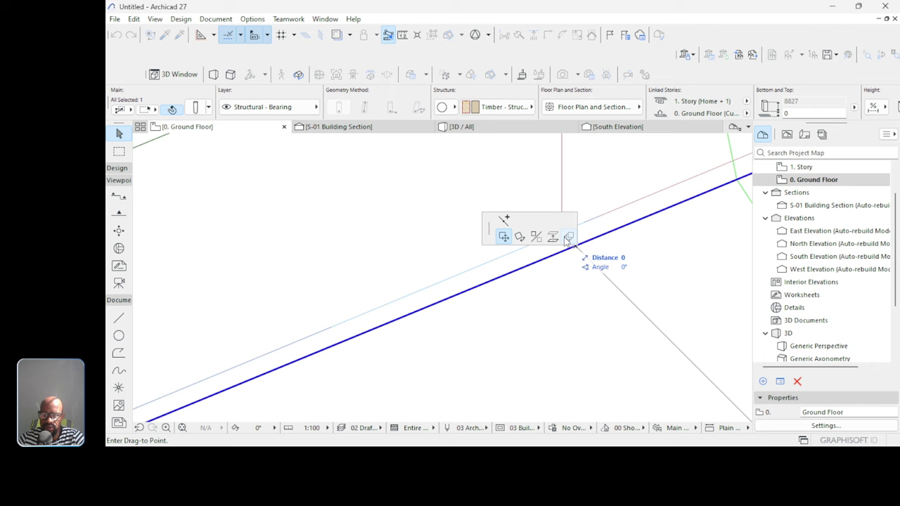
left_click(547, 182)
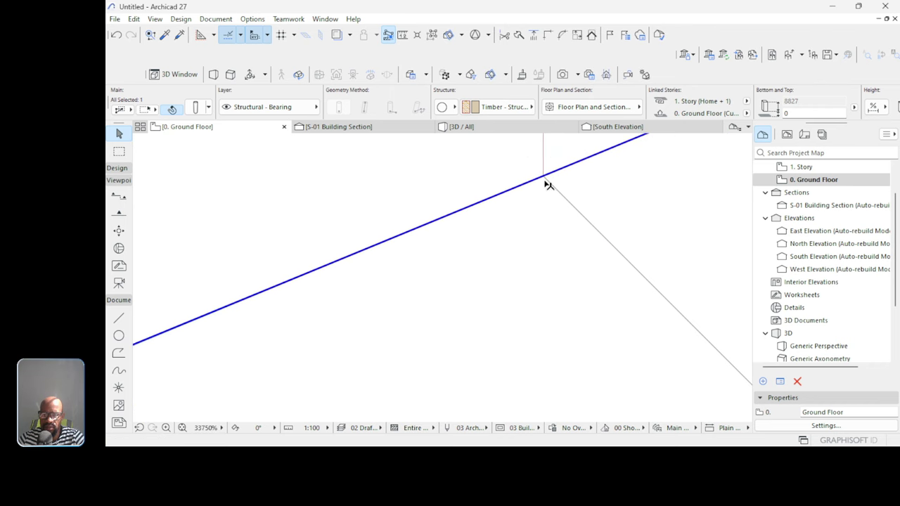
Check the column in the S-01 section, then reselect it on the Ground Floor plan.
left_click(339, 127)
scroll(464, 200, "down", 2)
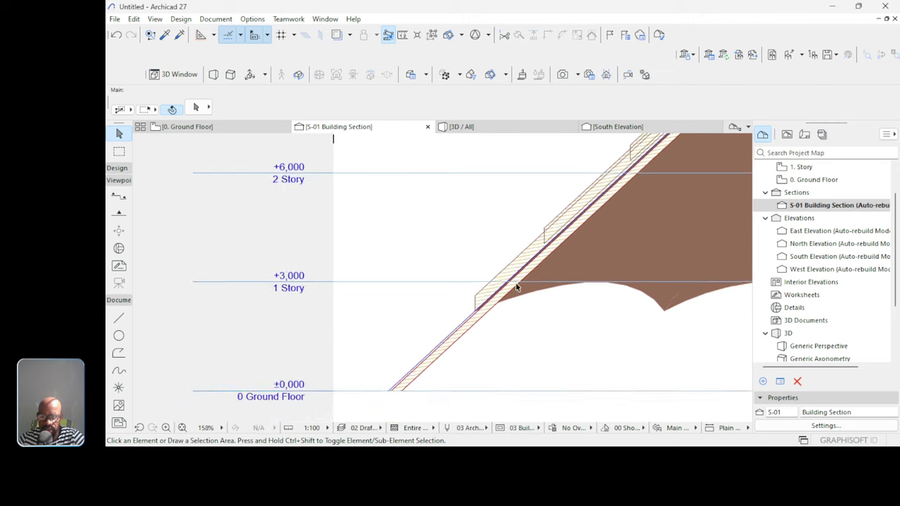
scroll(475, 309, "up", 4)
scroll(420, 316, "up", 3)
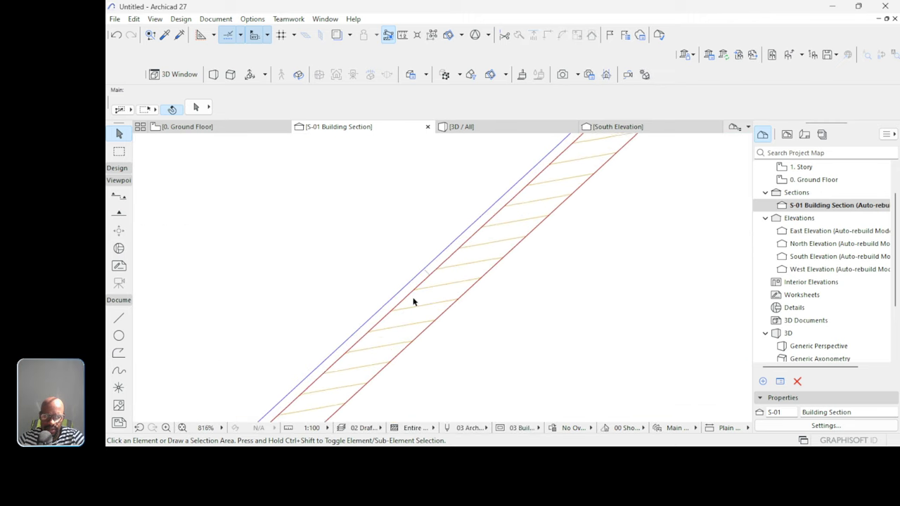
left_click(254, 129)
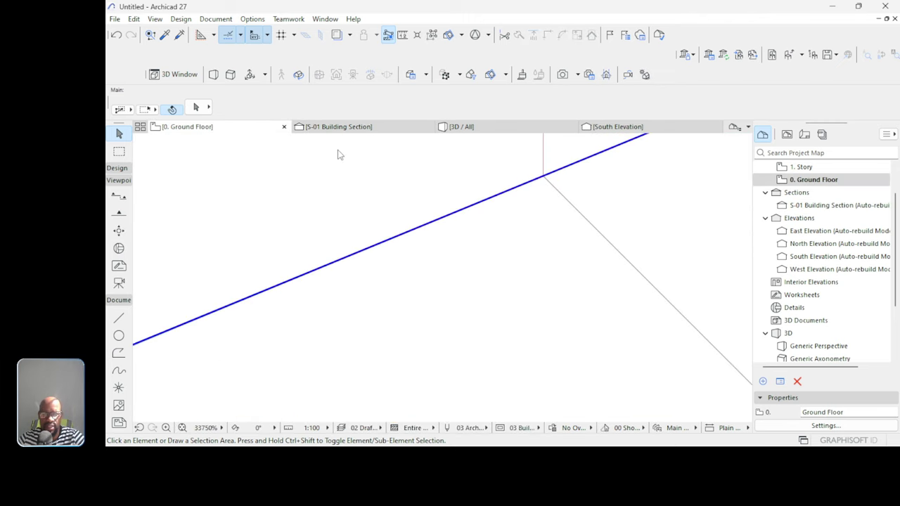
left_click(368, 246)
scroll(392, 274, "down", 5)
scroll(469, 286, "down", 10)
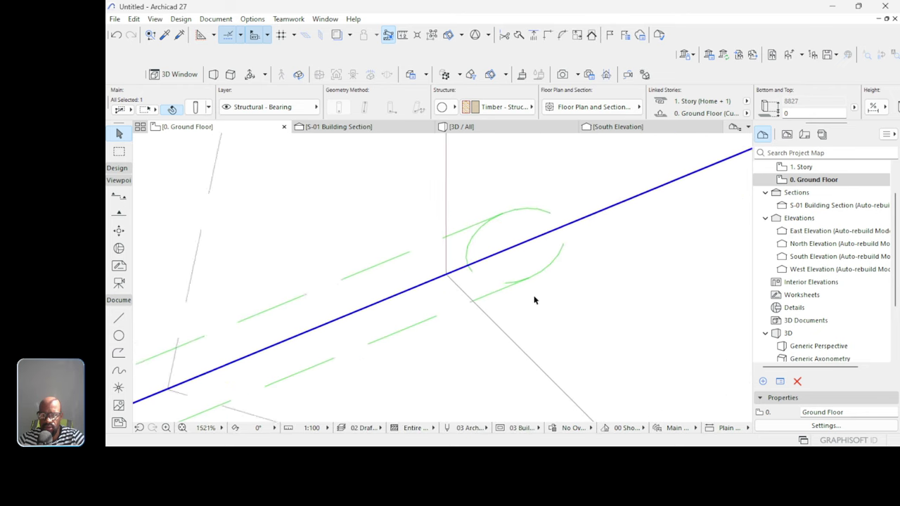
scroll(527, 292, "down", 1)
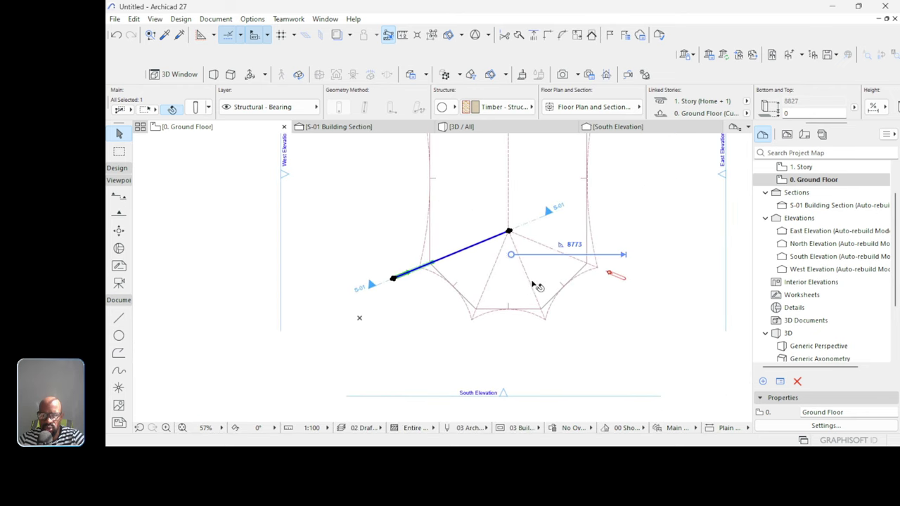
scroll(497, 253, "up", 6)
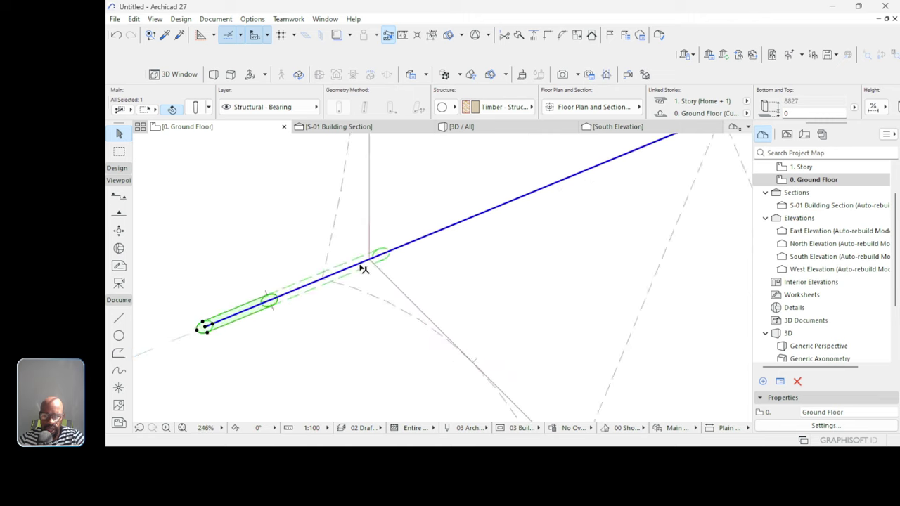
scroll(380, 254, "down", 5)
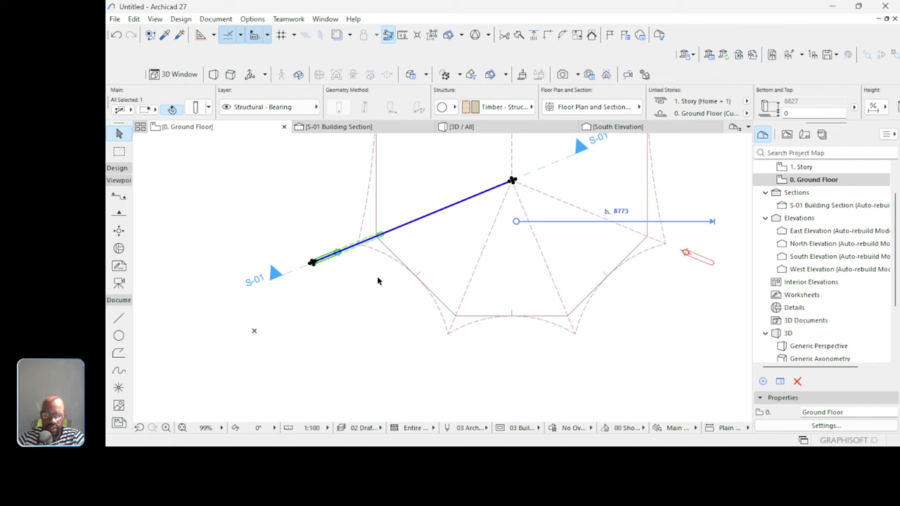
Mirror two more copies of the slanted column across two new axes.
key("ctrl+alt+m")
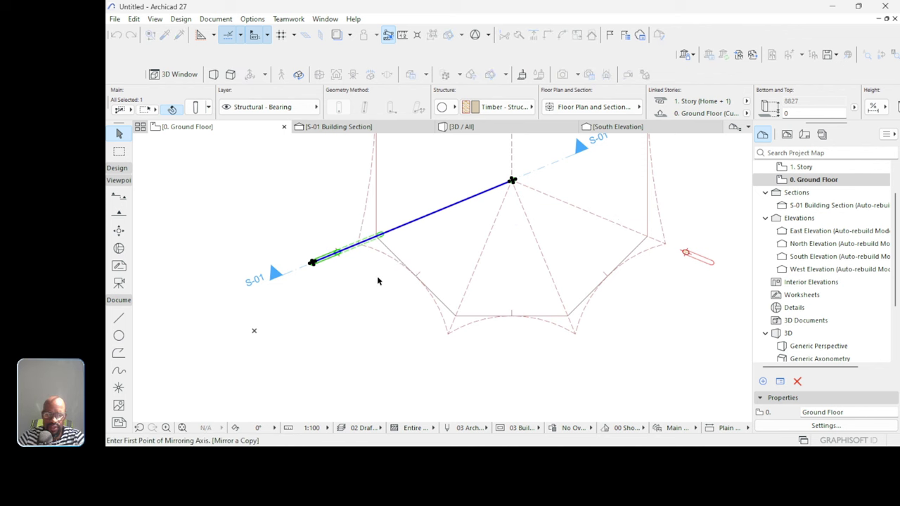
left_click(416, 276)
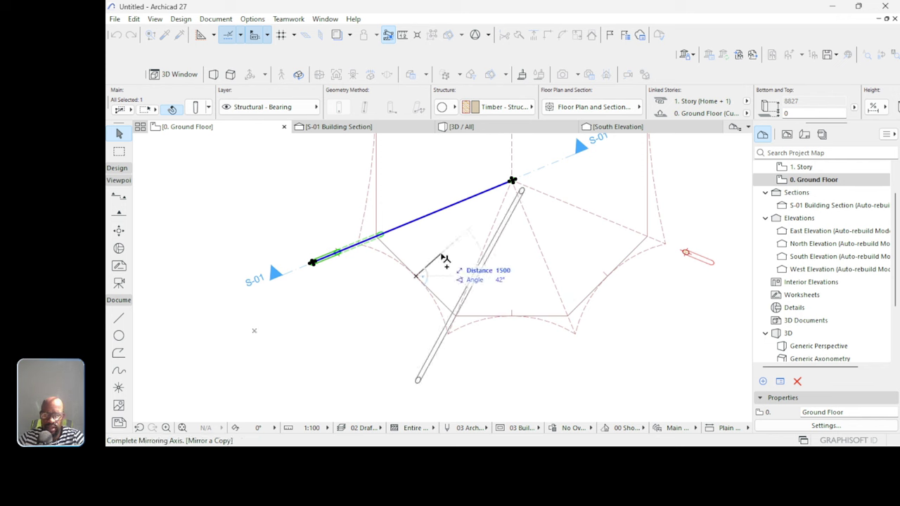
left_click(503, 199)
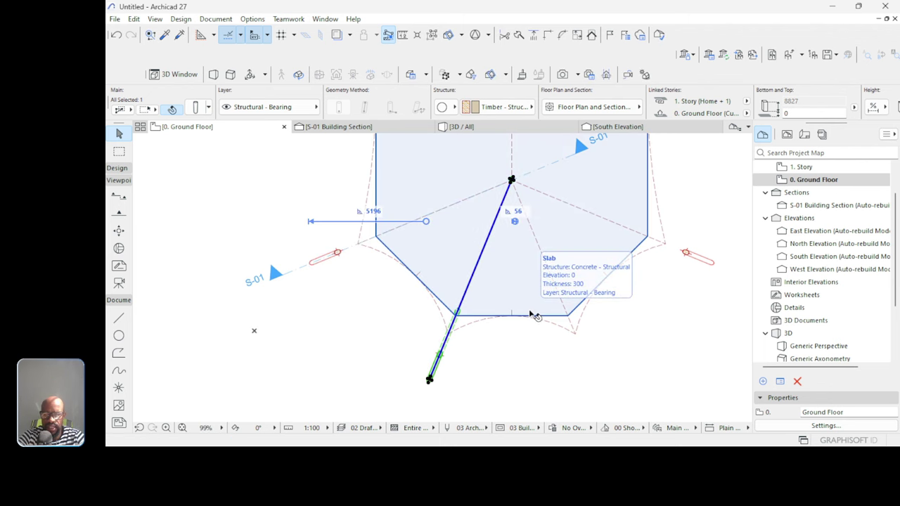
key("ctrl+shift+m")
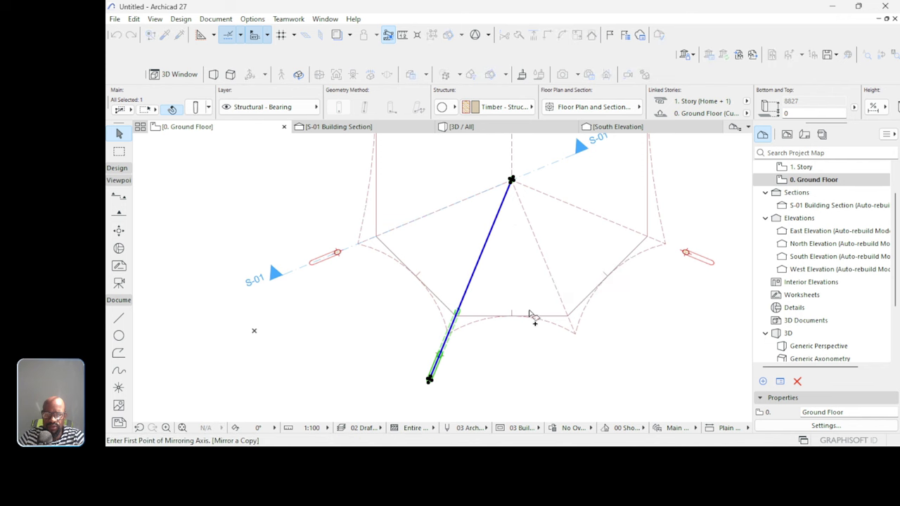
left_click(511, 316)
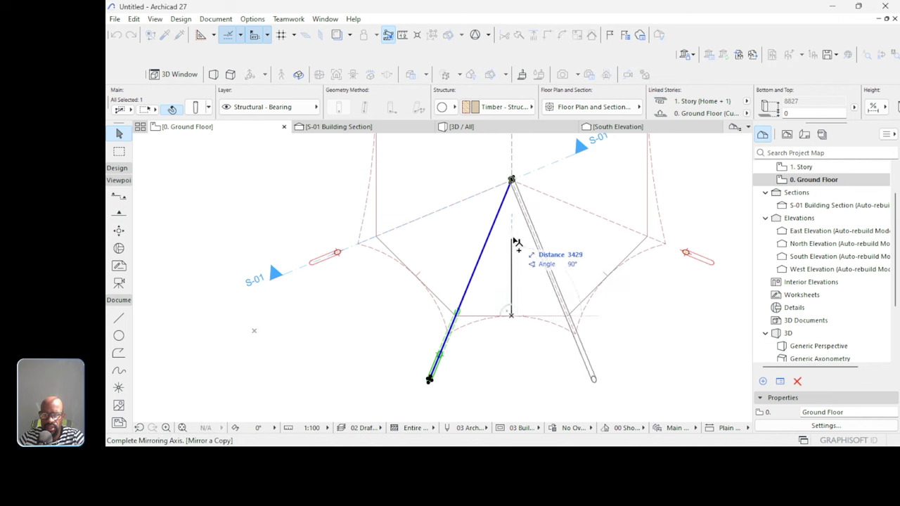
left_click(515, 213)
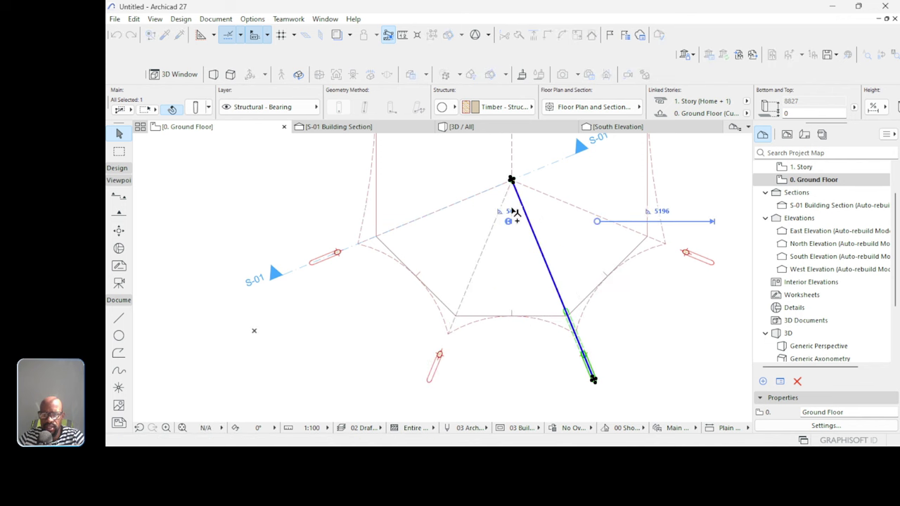
Select the right, lower-left and left columns together.
scroll(509, 209, "down", 3)
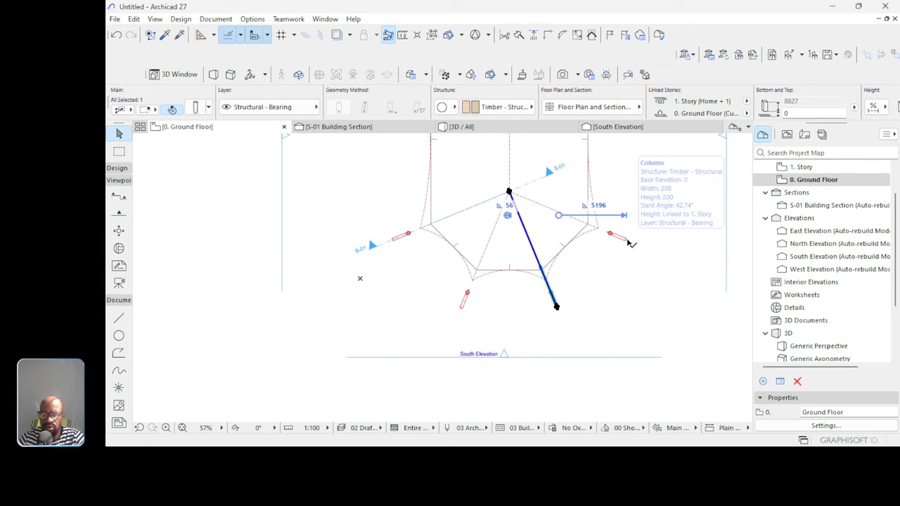
left_click(628, 240, "shift")
left_click(465, 308, "shift")
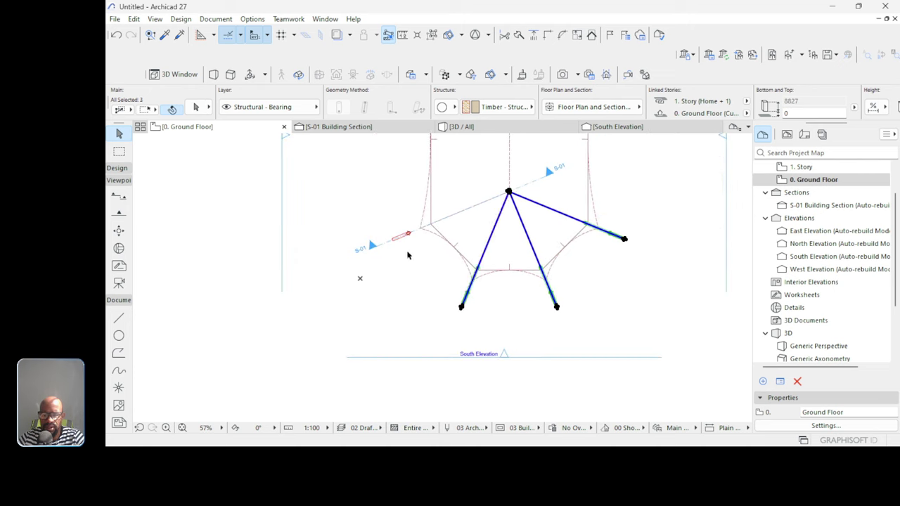
left_click(409, 234, "shift")
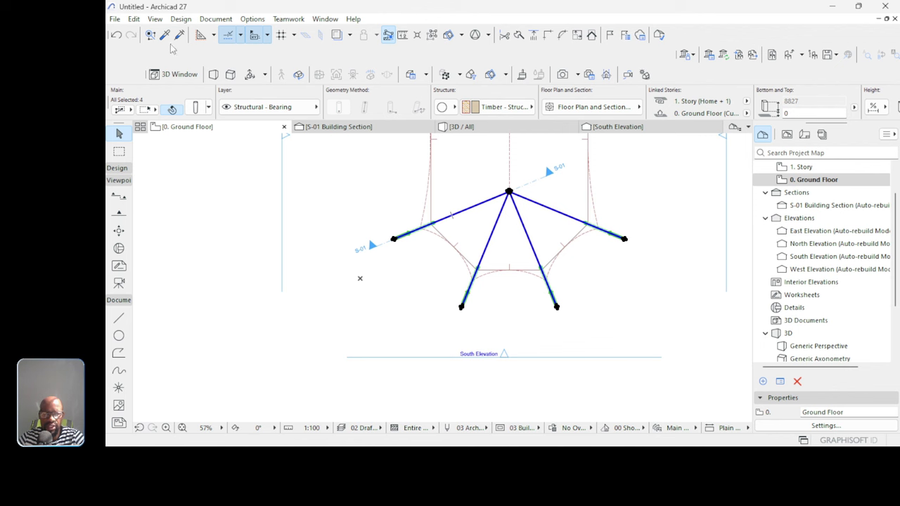
Group the four selected slanted beams via Edit > Grouping.
left_click(134, 19)
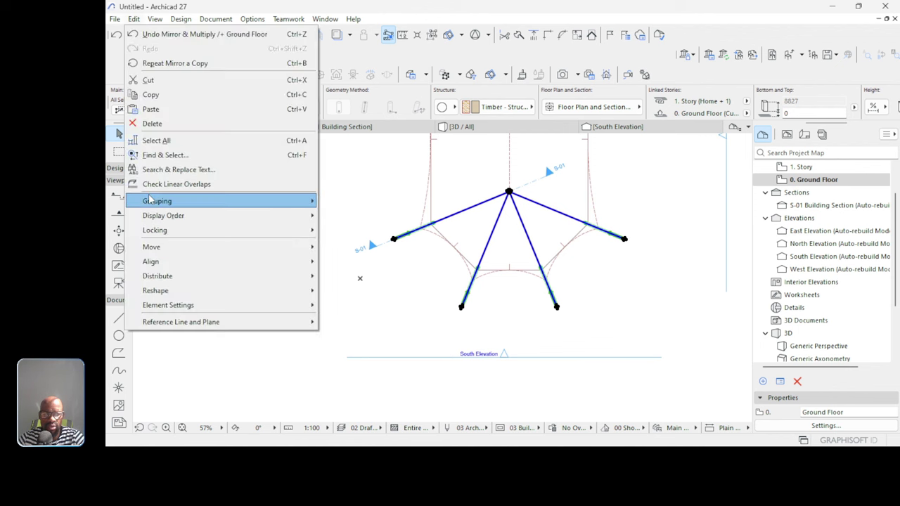
mouse_move(150, 200)
left_click(342, 201)
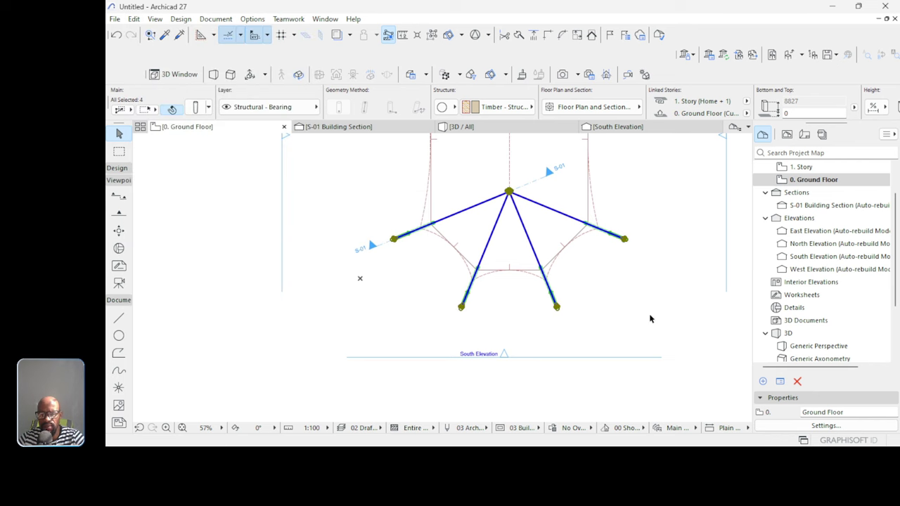
scroll(549, 323, "down", 3)
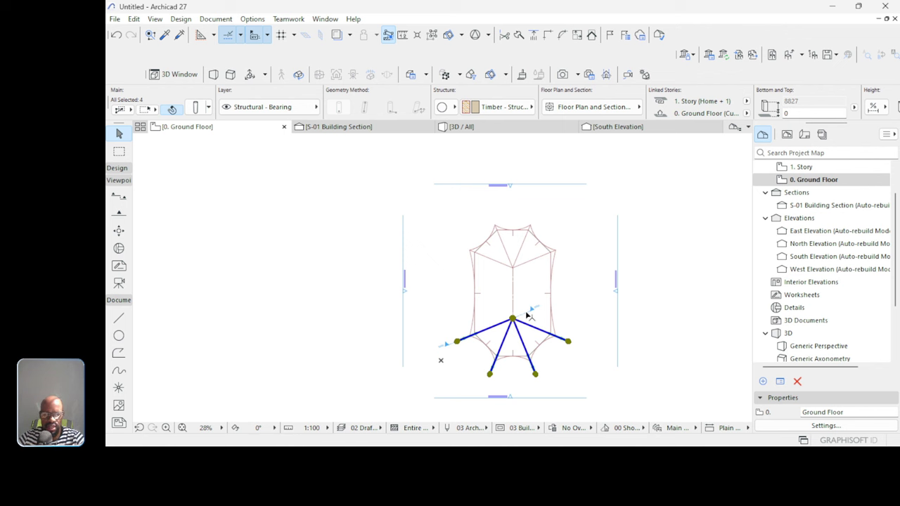
Mirror a copy of the grouped beams across a horizontal axis through the plan centre.
key("ctrl+alt+m")
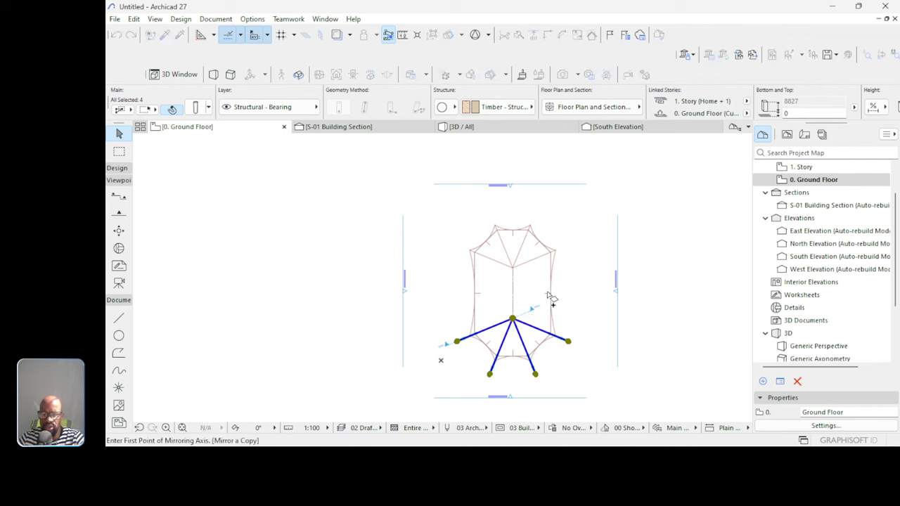
left_click(550, 293)
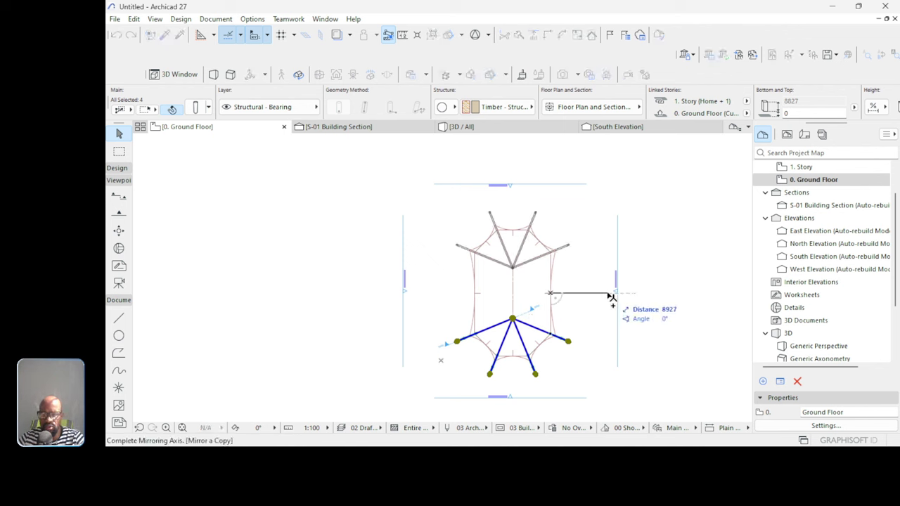
left_click(609, 294)
scroll(528, 265, "up", 8)
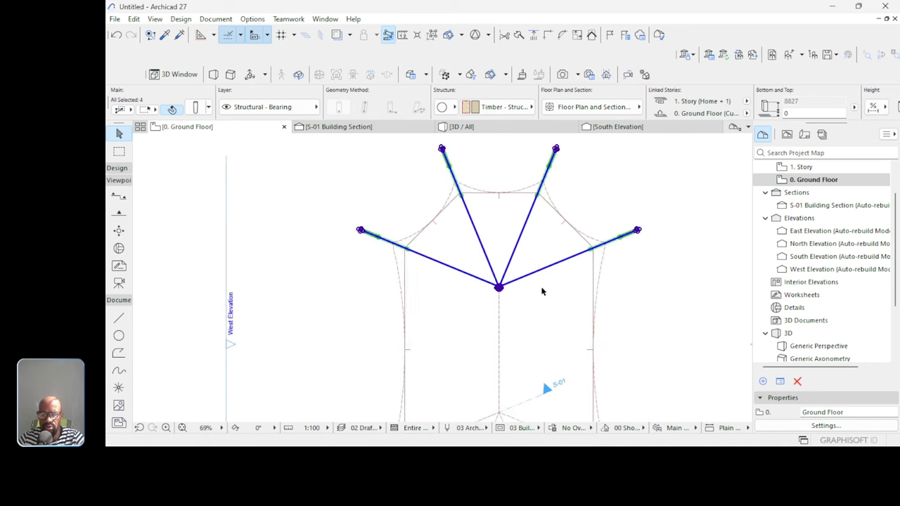
Orbit the 3D model to inspect the eight columns meeting the canopy, then return to Ground Floor.
left_click(478, 128)
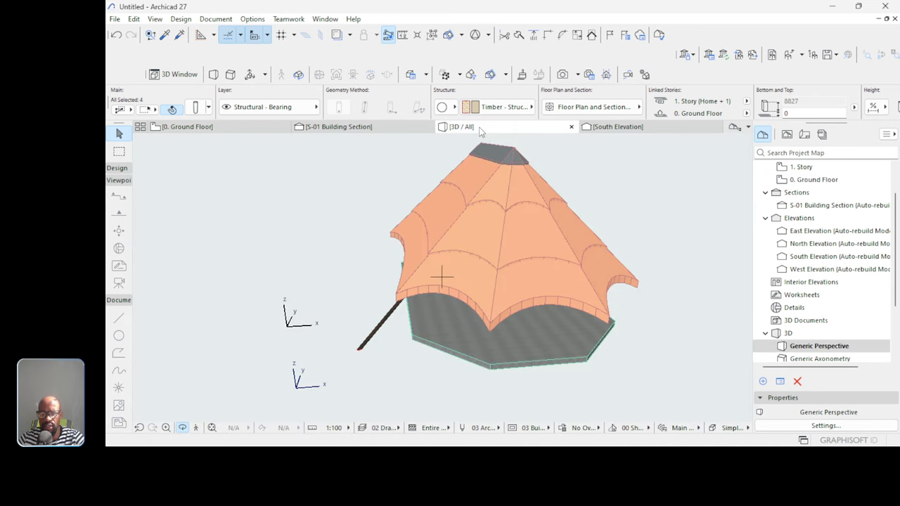
left_click_drag(495, 227, 474, 349)
scroll(527, 247, "up", 3)
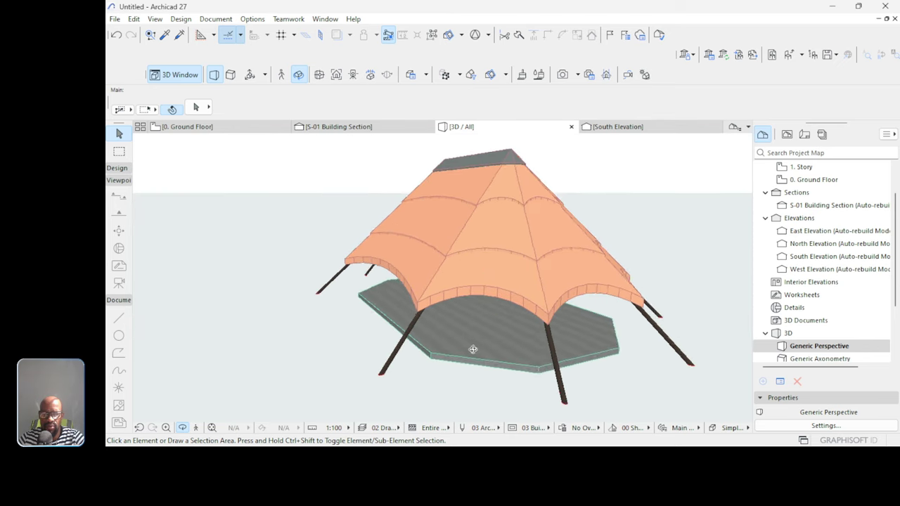
scroll(473, 349, "up", 3)
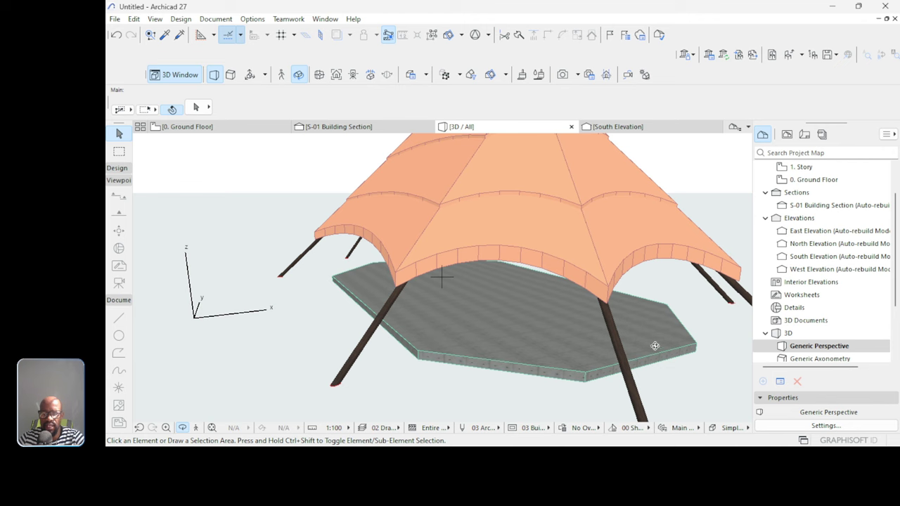
left_click_drag(660, 356, 592, 349)
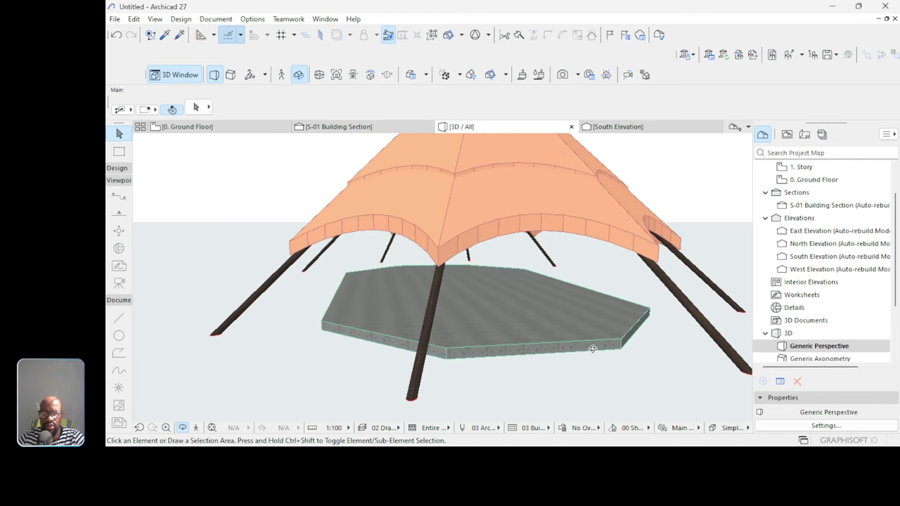
left_click_drag(418, 306, 353, 322)
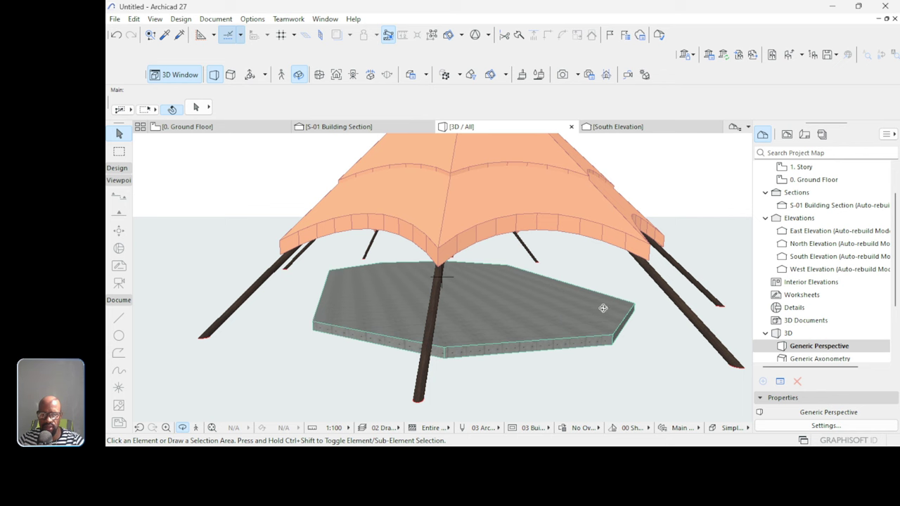
left_click(234, 125)
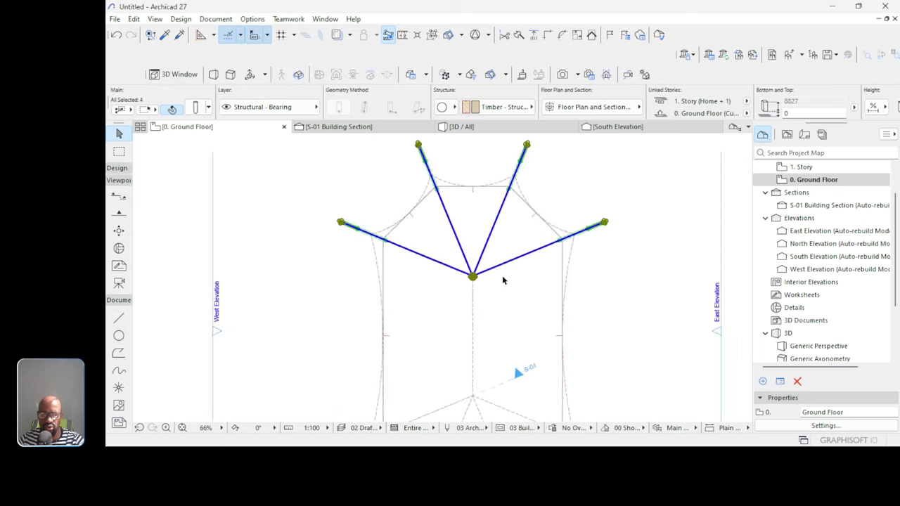
scroll(503, 281, "down", 4)
Switch to the Column tool and set both default column surfaces to Wood - Walnut Vertical.
left_click(148, 309)
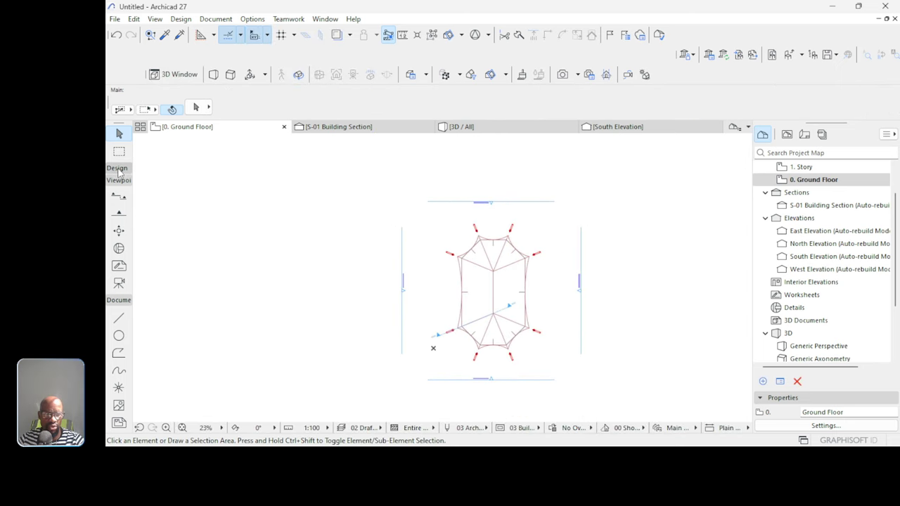
left_click(116, 168)
left_click(118, 201)
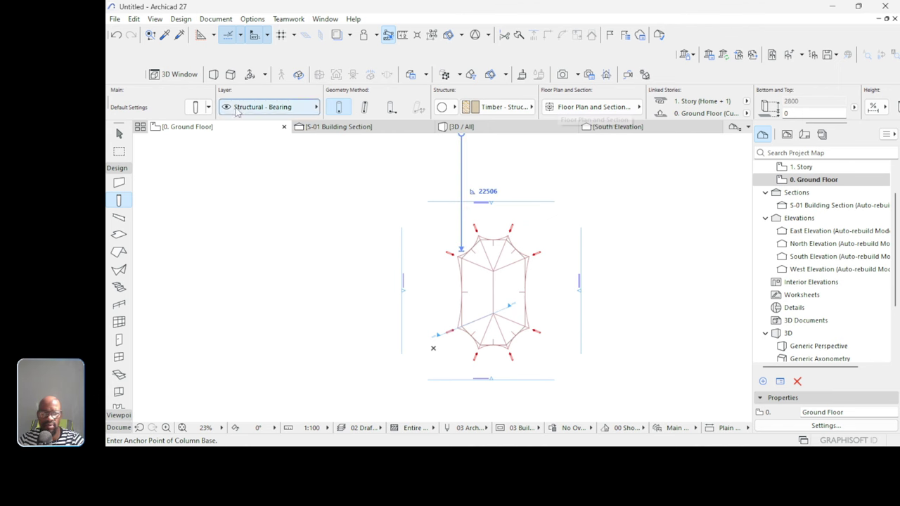
left_click(197, 108)
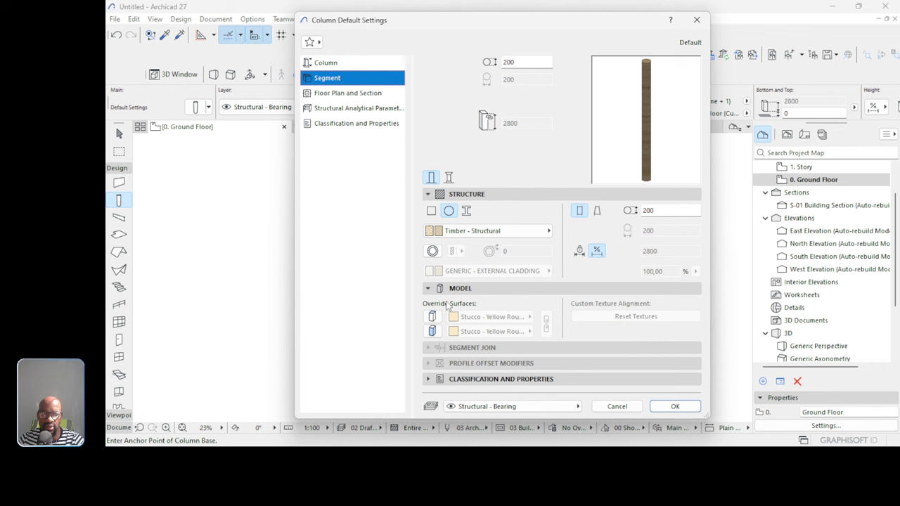
left_click(432, 317)
left_click(432, 331)
left_click(529, 316)
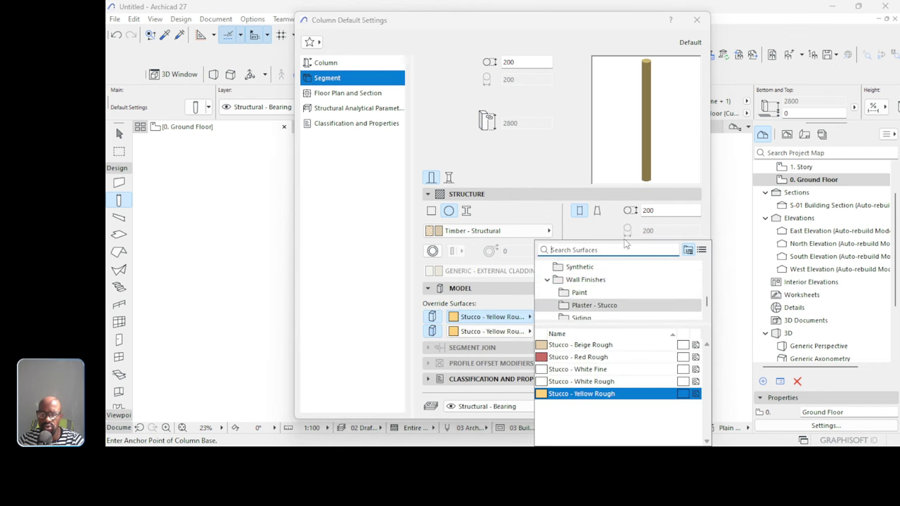
type("woo")
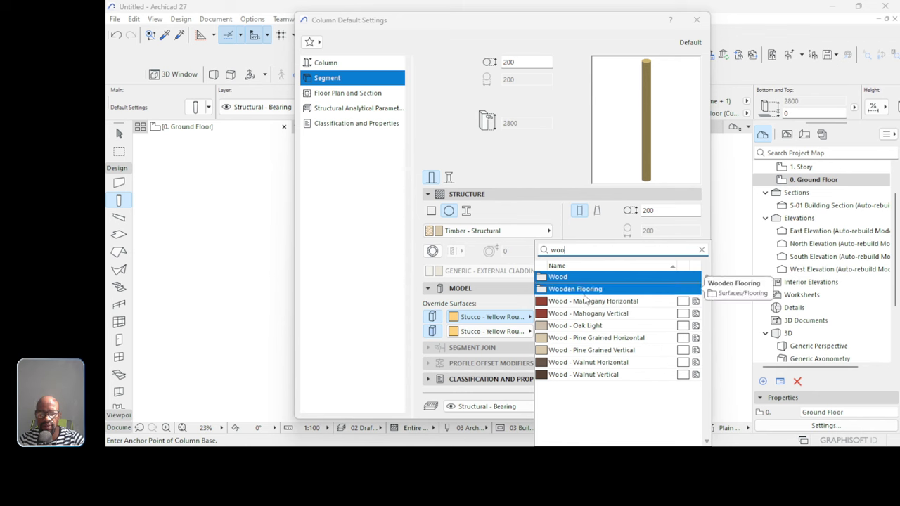
left_click(582, 375)
left_click(546, 325)
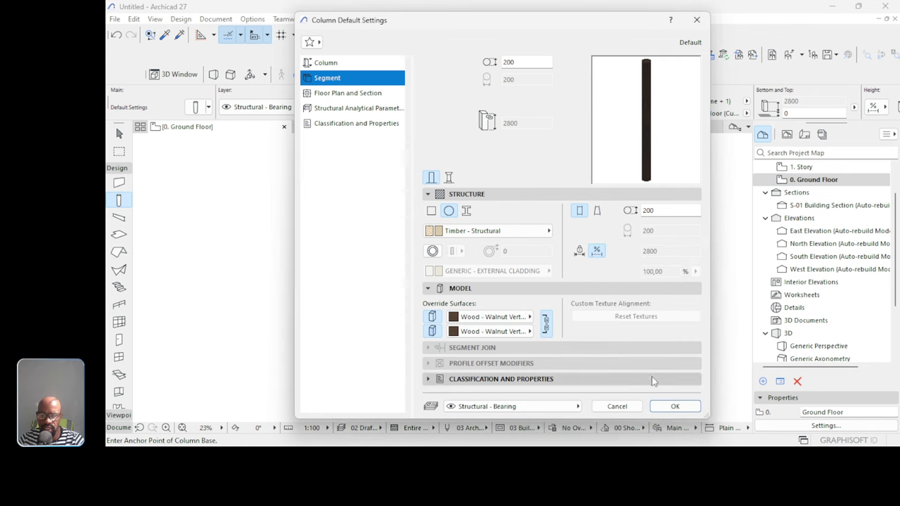
left_click(675, 406)
scroll(487, 307, "up", 10)
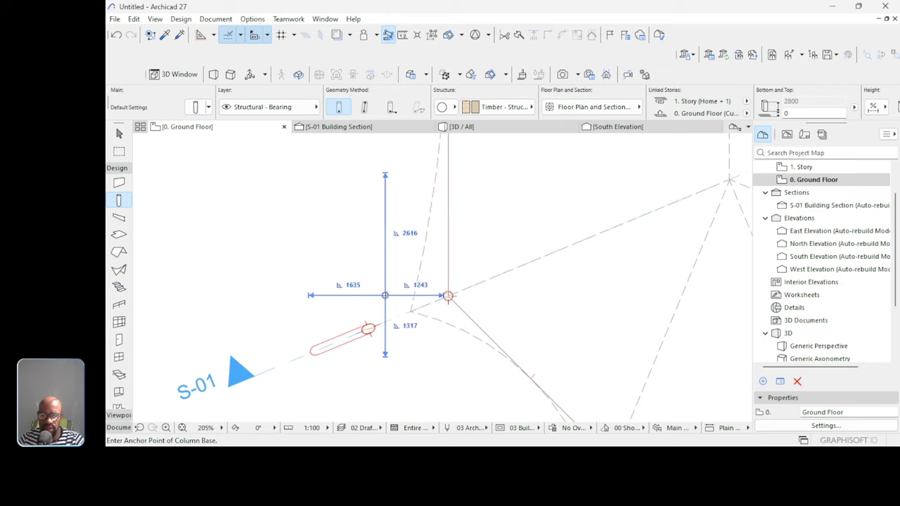
key("Escape")
left_click(492, 130)
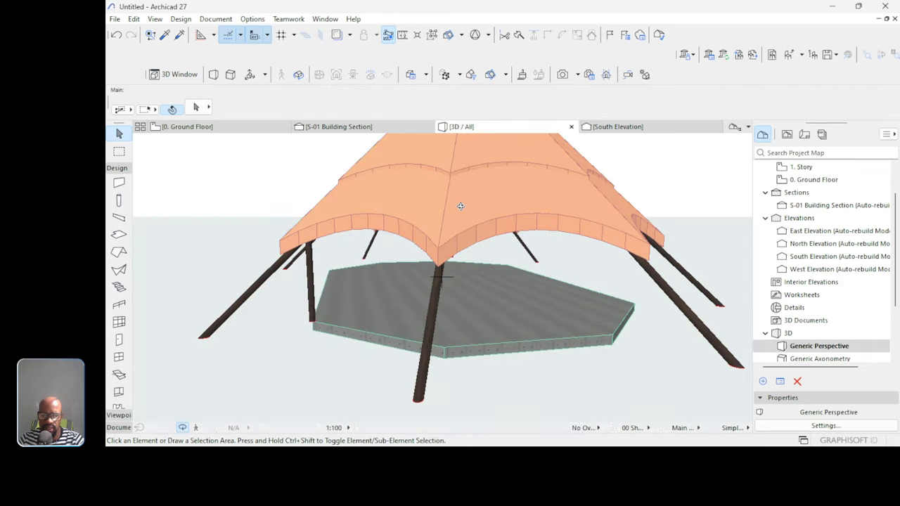
middle_click_drag(309, 320, 249, 326, "shift")
scroll(249, 326, "up", 5)
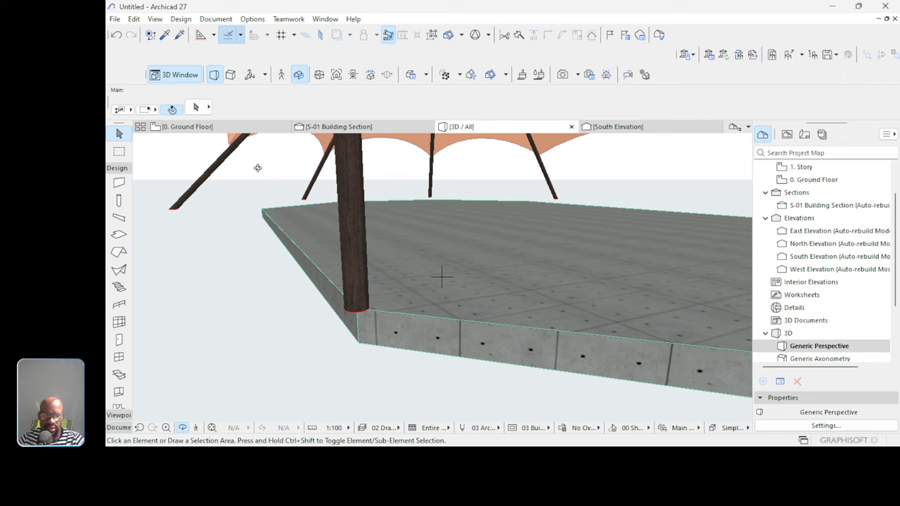
left_click(201, 126)
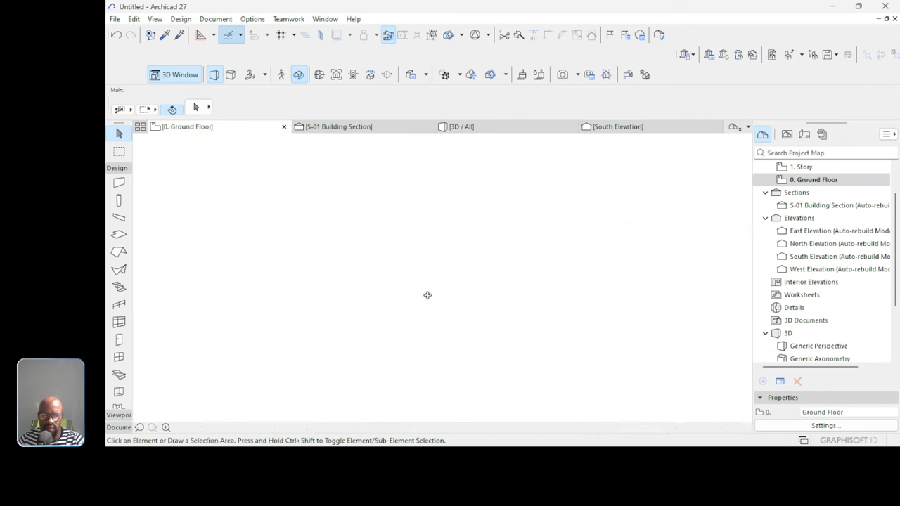
Select the upright circular timber column instead of the canopy shell and open its settings with Ctrl+T.
scroll(448, 307, "up", 6)
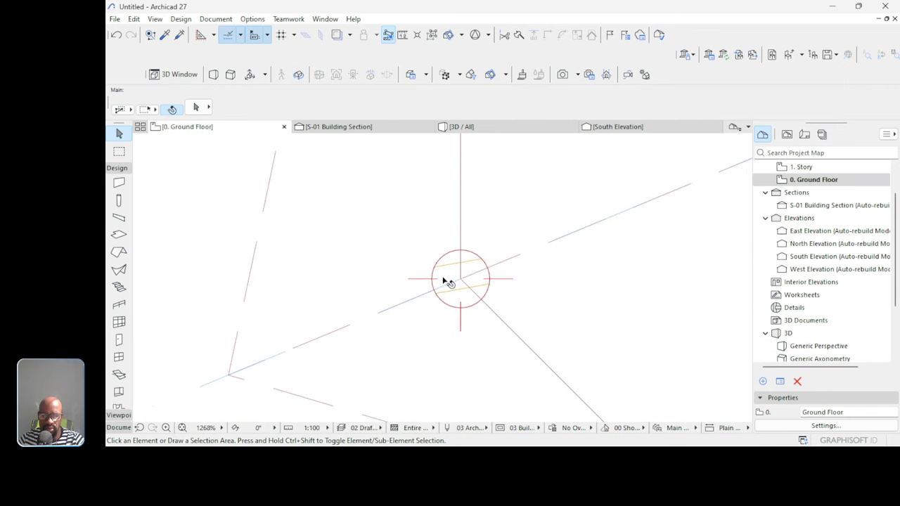
scroll(444, 282, "up", 3)
left_click(457, 287)
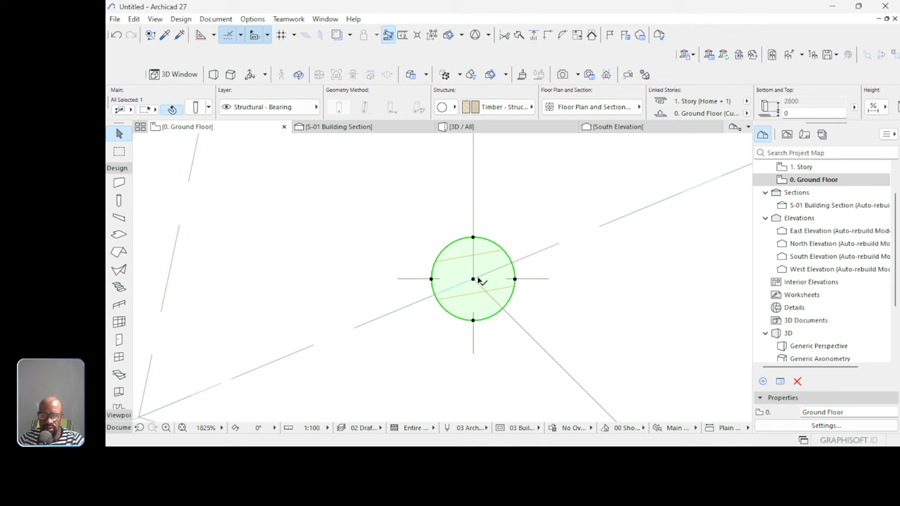
left_click(474, 194)
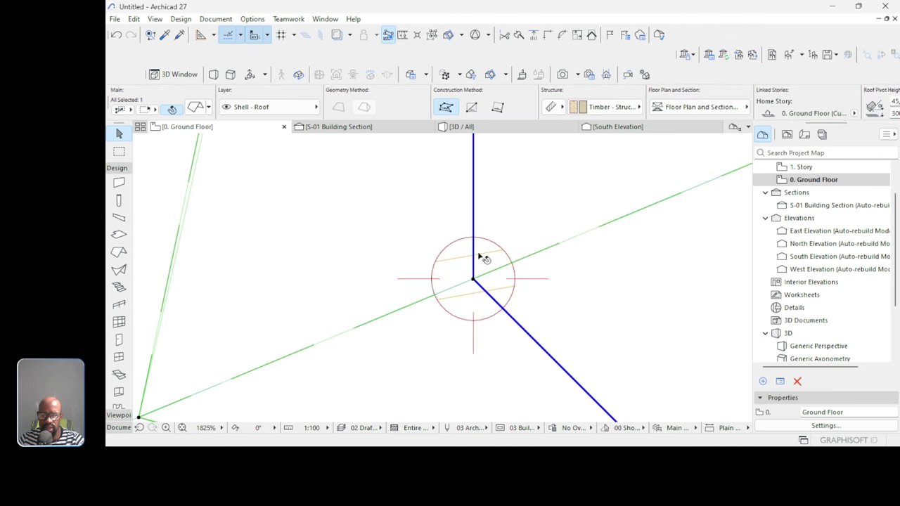
left_click(454, 269)
key("Escape")
left_click(432, 280)
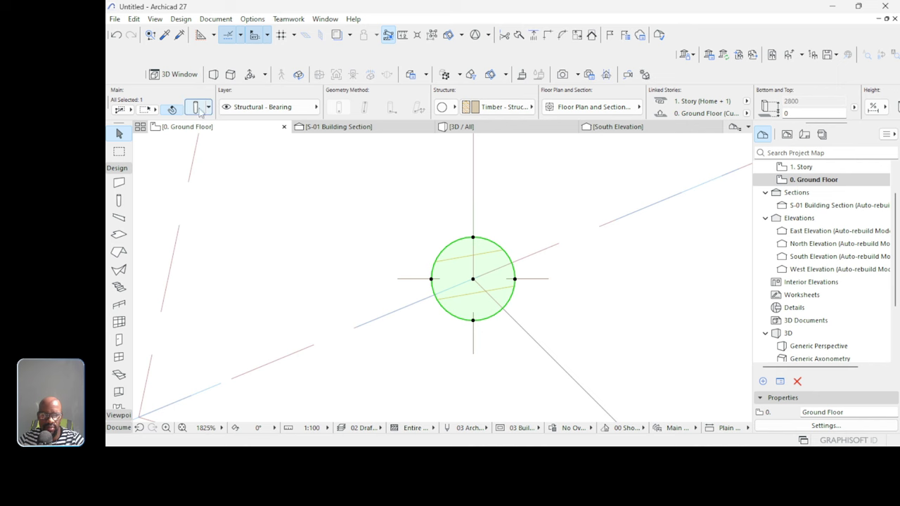
key("ctrl+t")
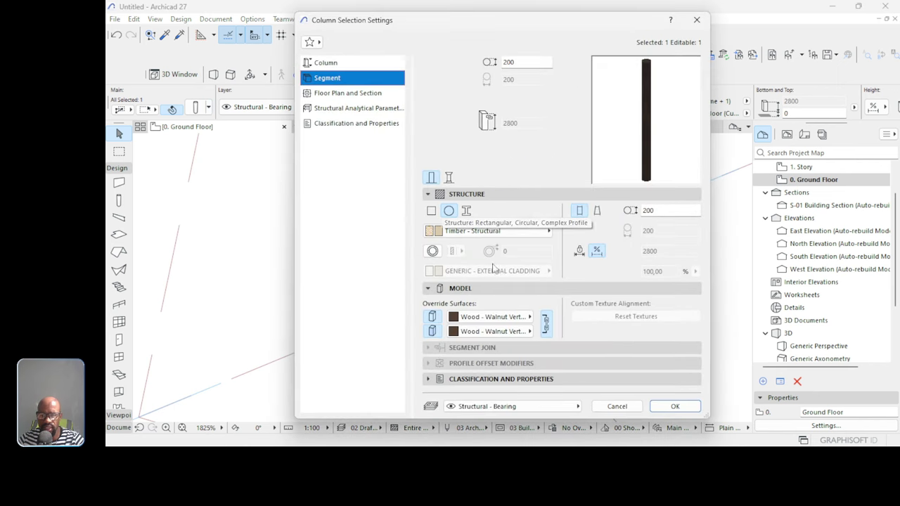
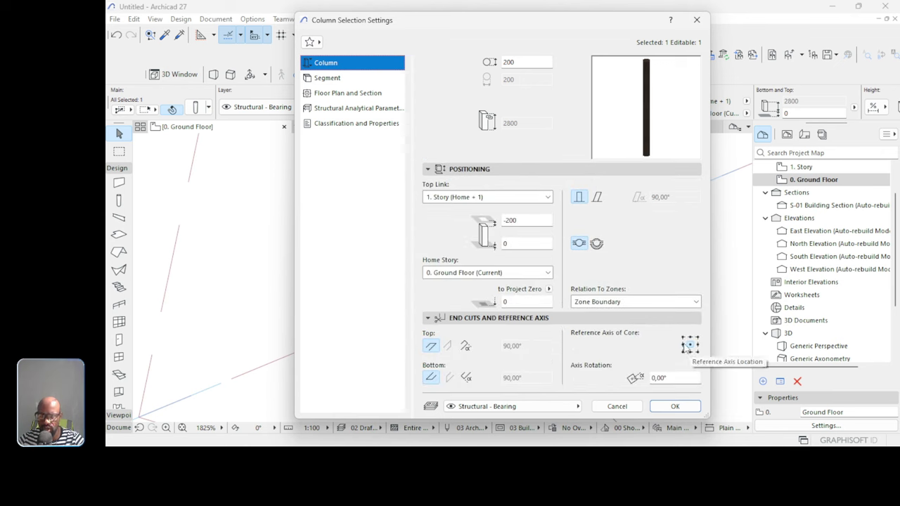
Anchor the column at its left-middle core reference point.
left_click(683, 346)
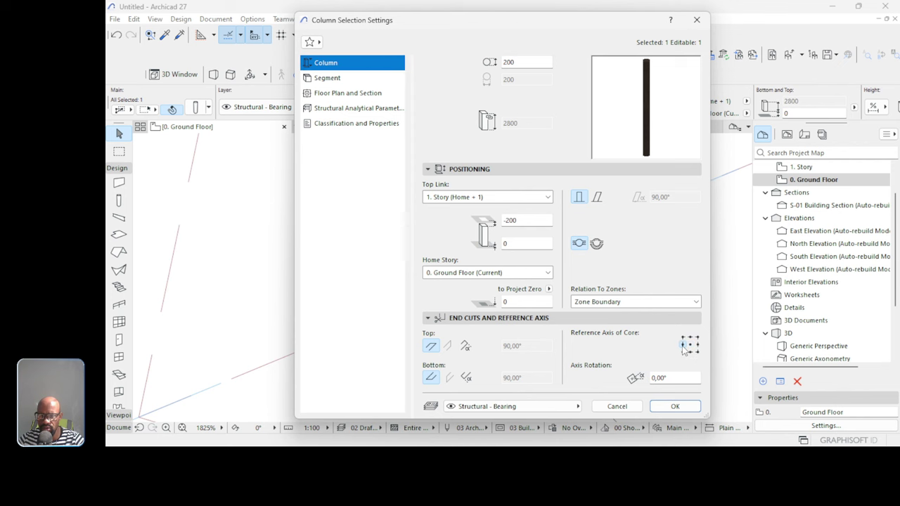
left_click(674, 407)
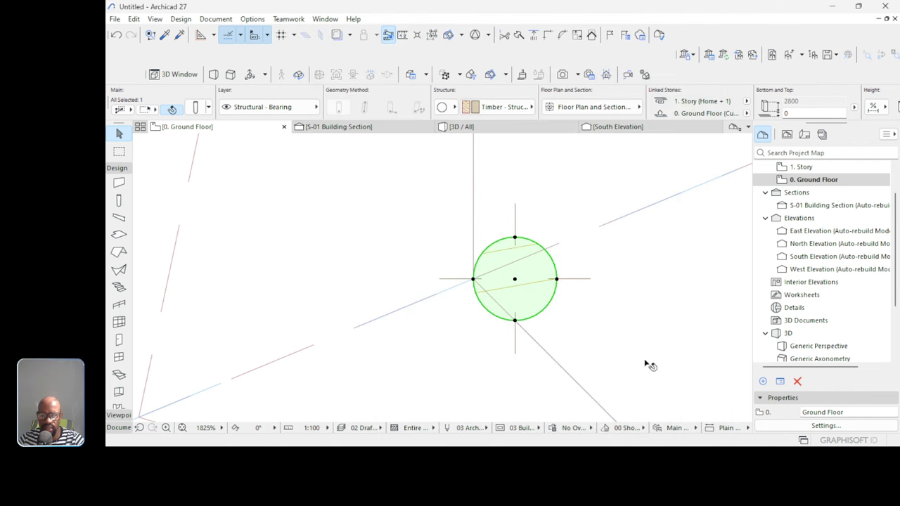
scroll(482, 276, "down", 5)
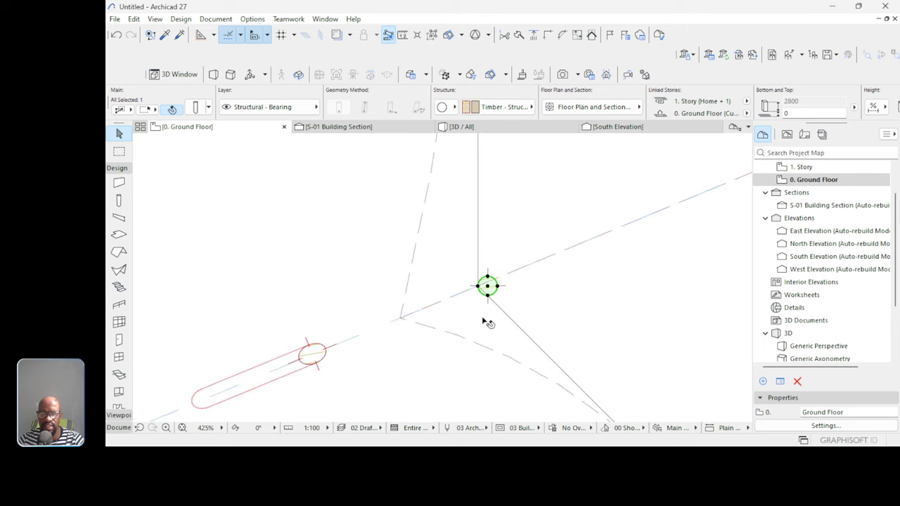
Orbit and zoom the generic 3D perspective around the tent, then select the timber beam above a post.
left_click(461, 127)
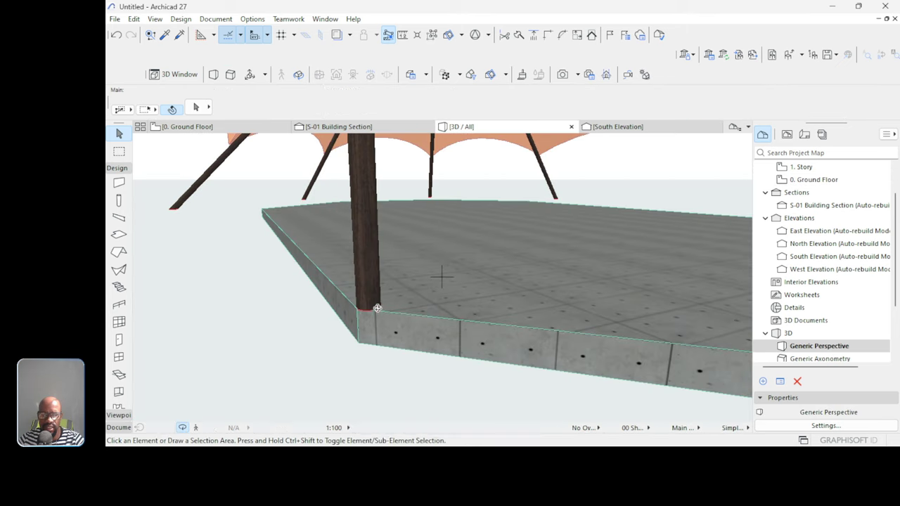
mouse_move(222, 128)
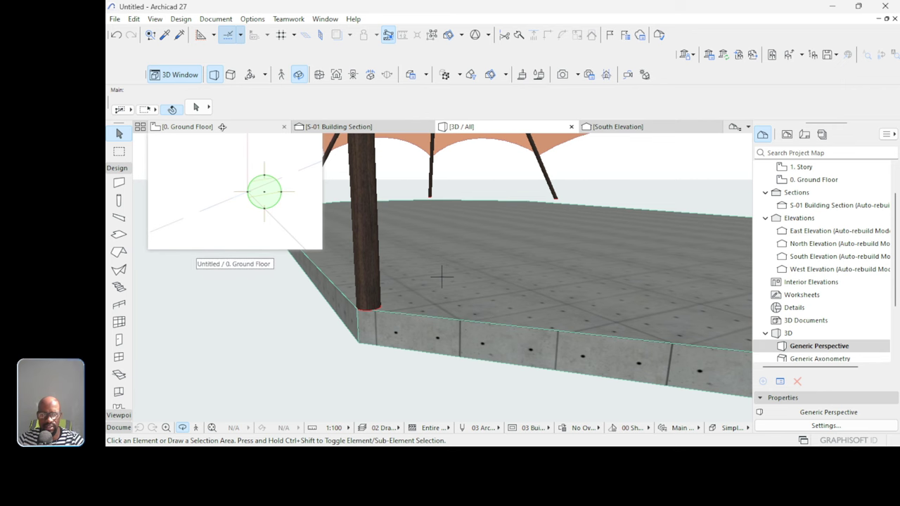
middle_click_drag(442, 276, 715, 315, "shift")
middle_click_drag(497, 352, 427, 333, "shift")
scroll(401, 241, "up", 10)
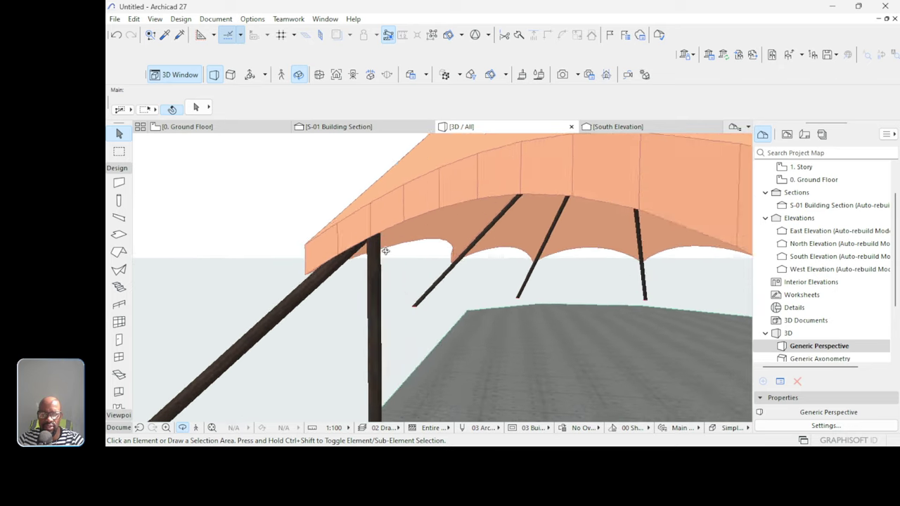
scroll(332, 196, "up", 6)
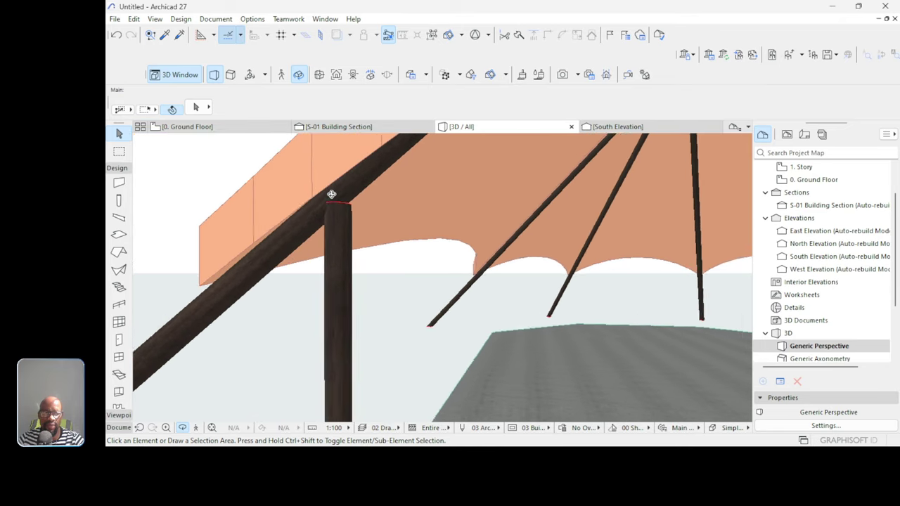
scroll(352, 215, "up", 3)
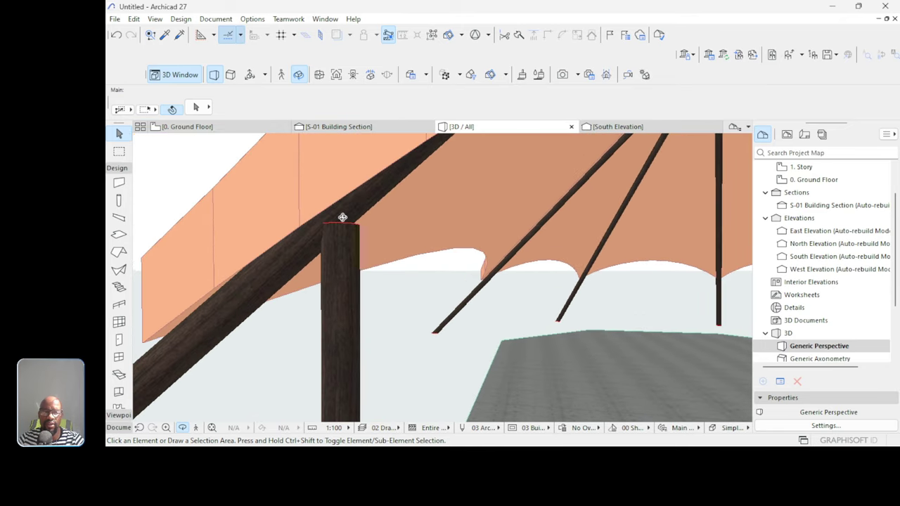
scroll(307, 228, "up", 3)
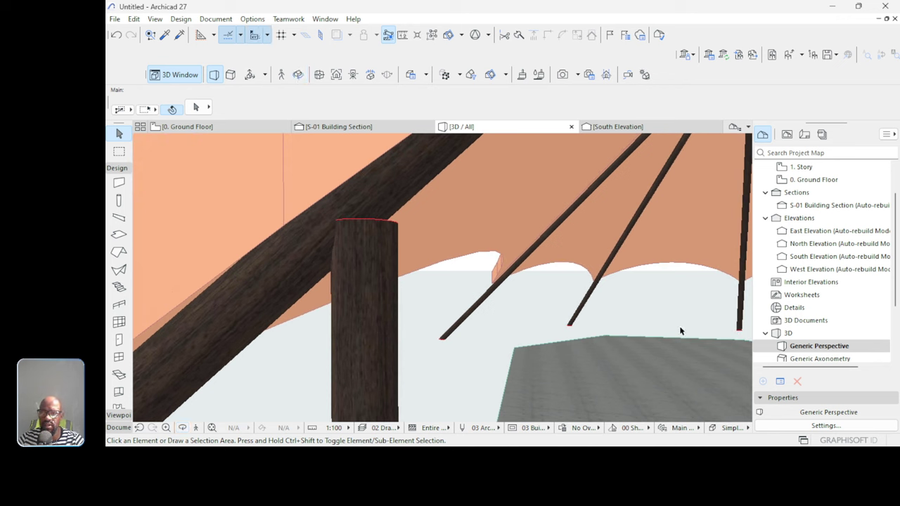
left_click(377, 183)
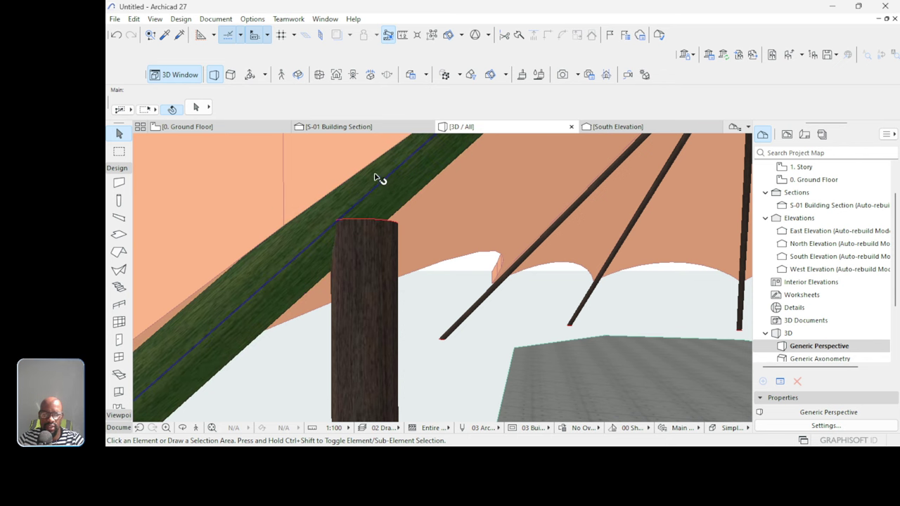
On the Ground Floor plan, mirror a copy of the column across a vertical axis.
left_click(230, 128)
scroll(483, 298, "up", 5)
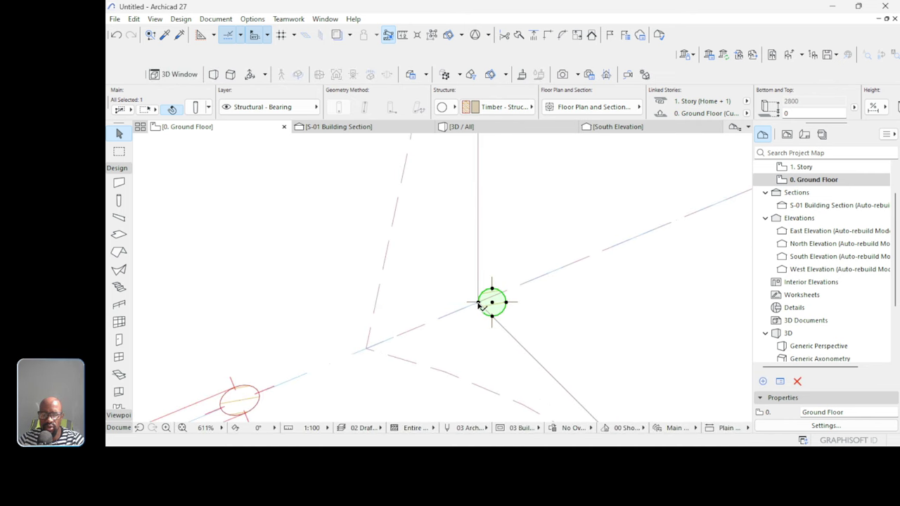
scroll(478, 304, "down", 6)
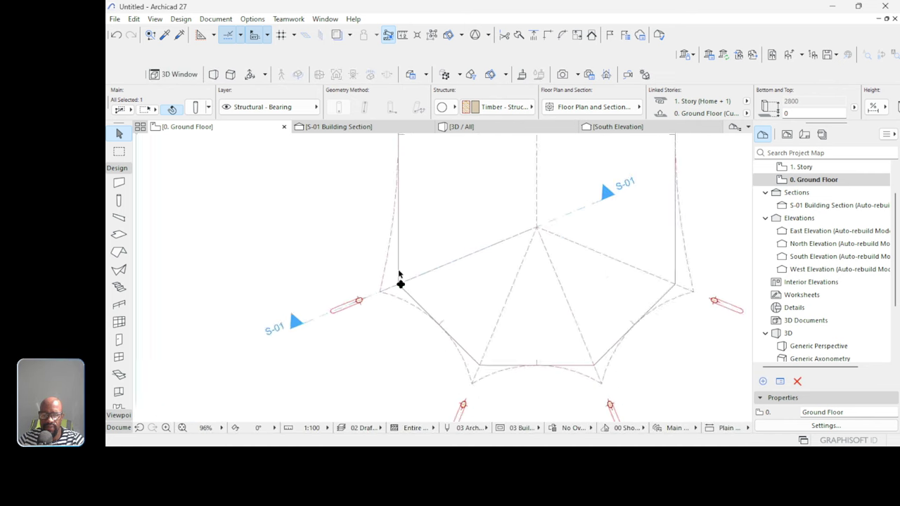
scroll(398, 313, "up", 2)
scroll(401, 284, "up", 2)
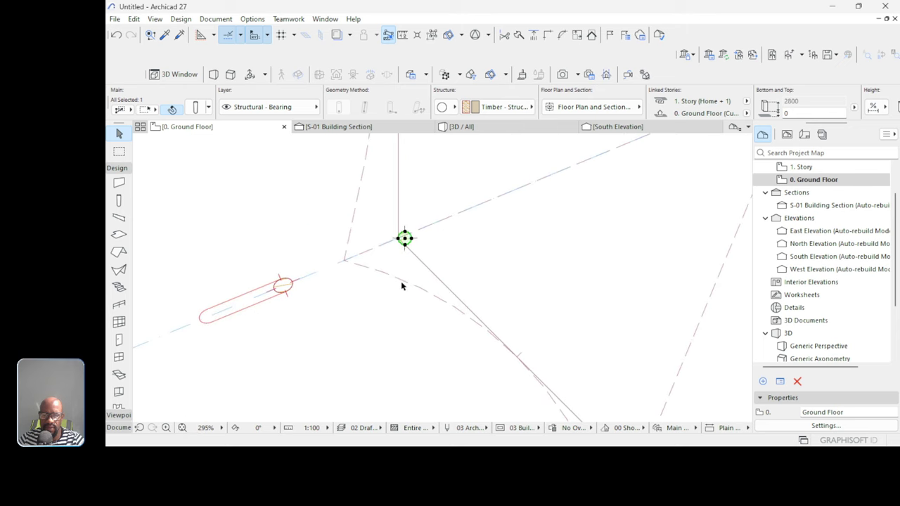
scroll(391, 297, "down", 3)
key("ctrl+shift+m")
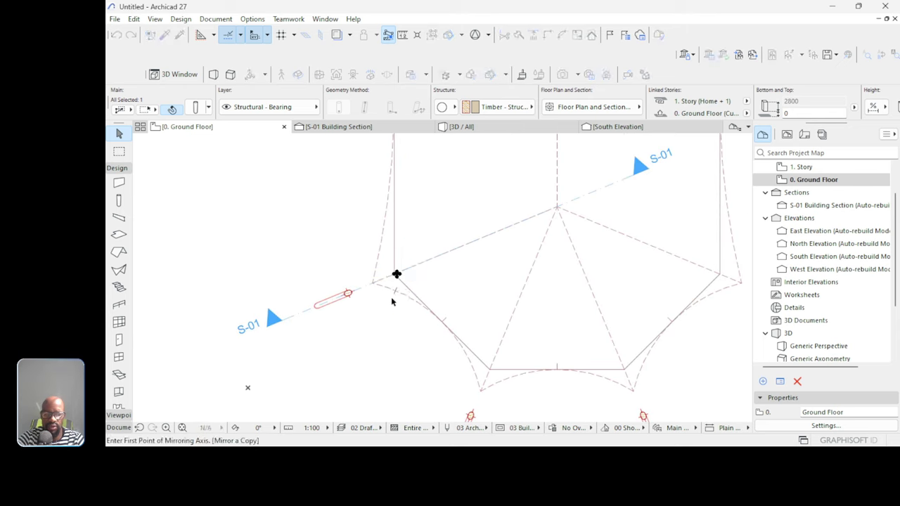
left_click(556, 368)
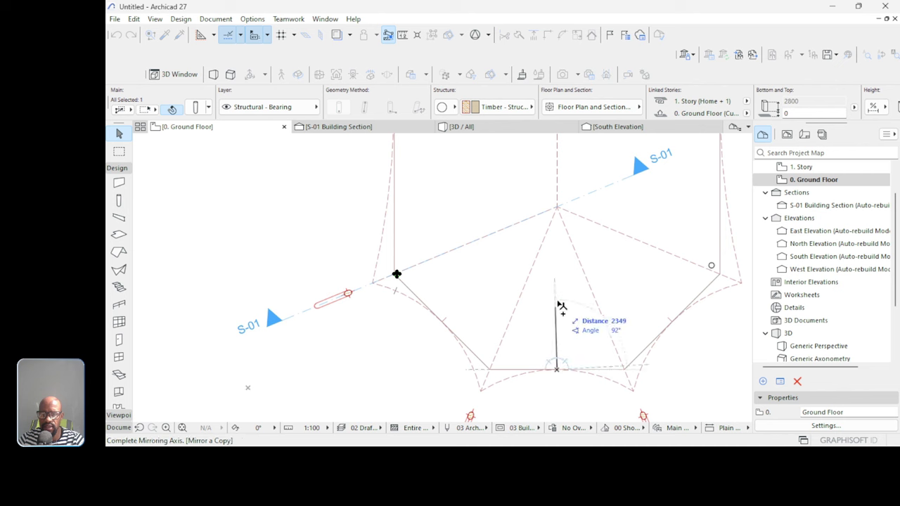
left_click(559, 287)
Place a new column and move it onto the lower-left frame node.
scroll(471, 279, "down", 1)
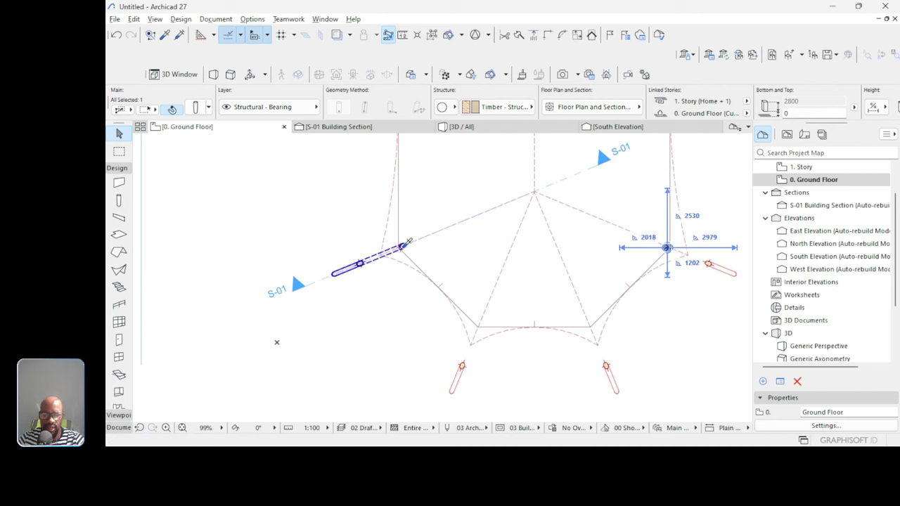
scroll(666, 247, "up", 6)
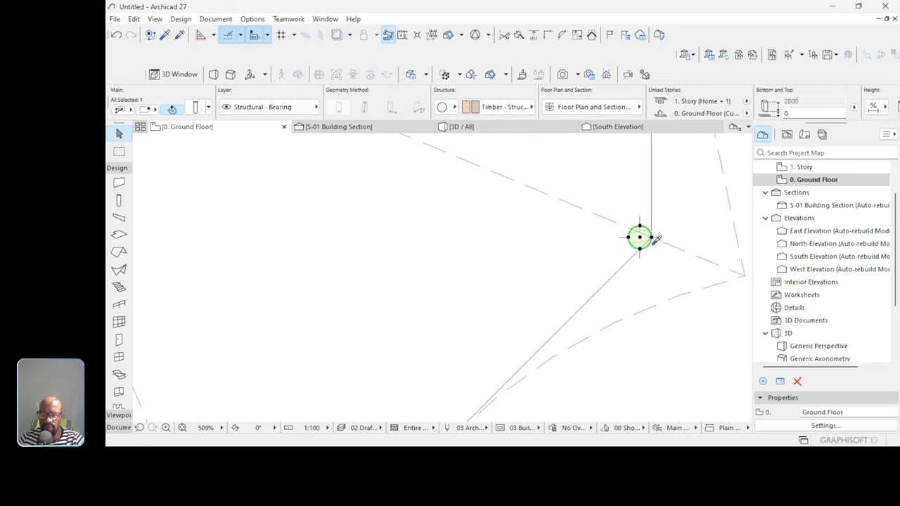
scroll(640, 236, "down", 5)
scroll(506, 312, "up", 2)
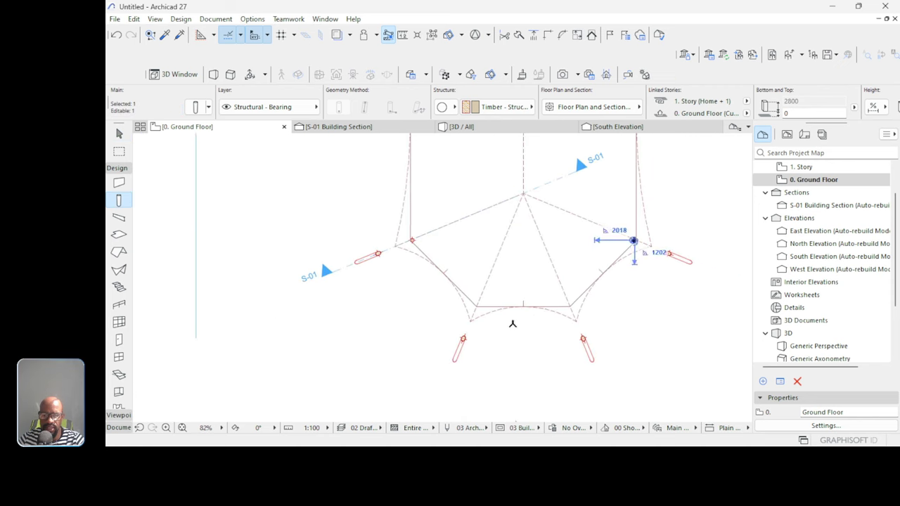
key("Escape")
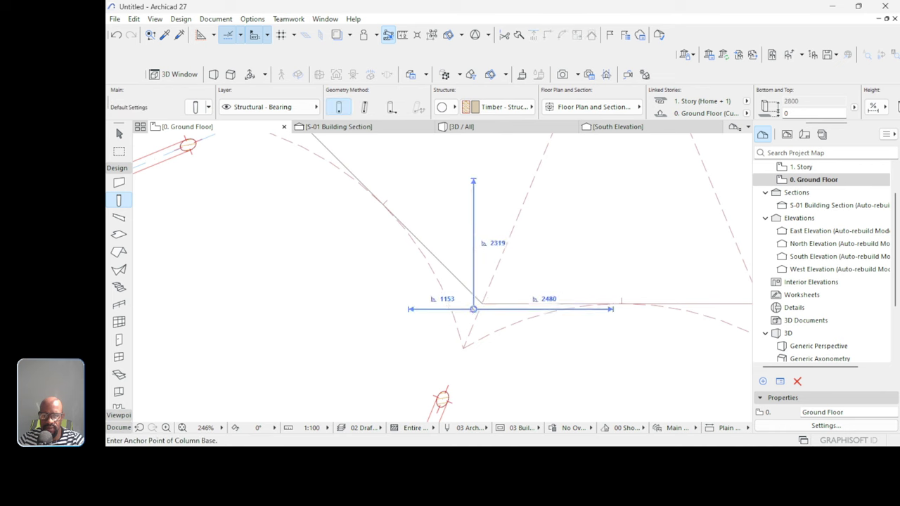
scroll(476, 307, "up", 5)
scroll(482, 299, "up", 3)
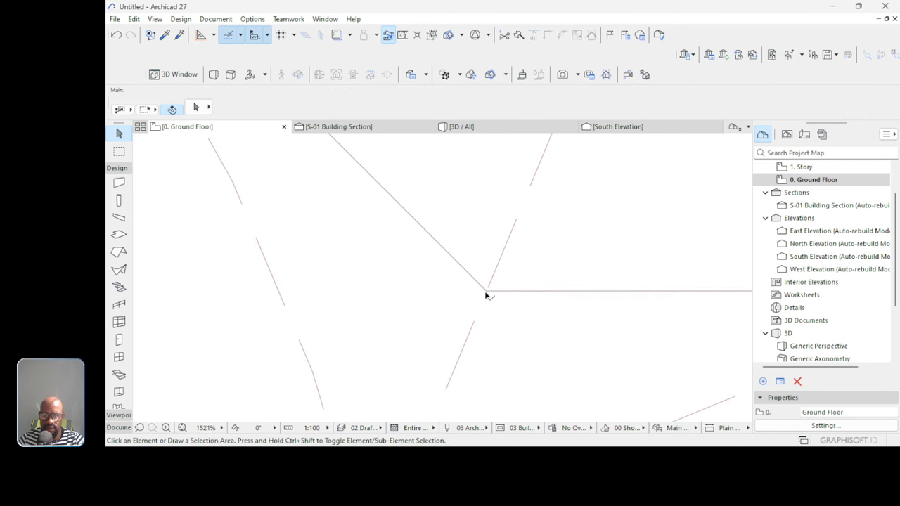
left_click(487, 292, "shift")
key("Escape")
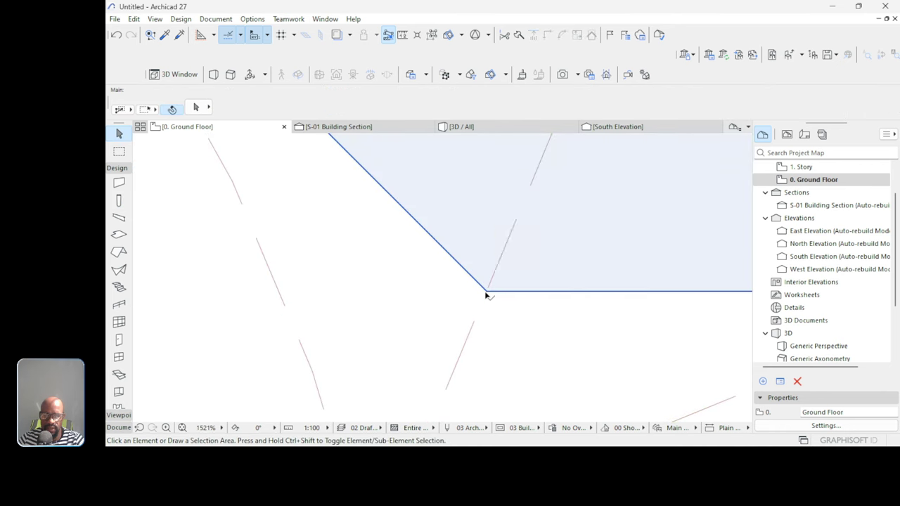
key("c")
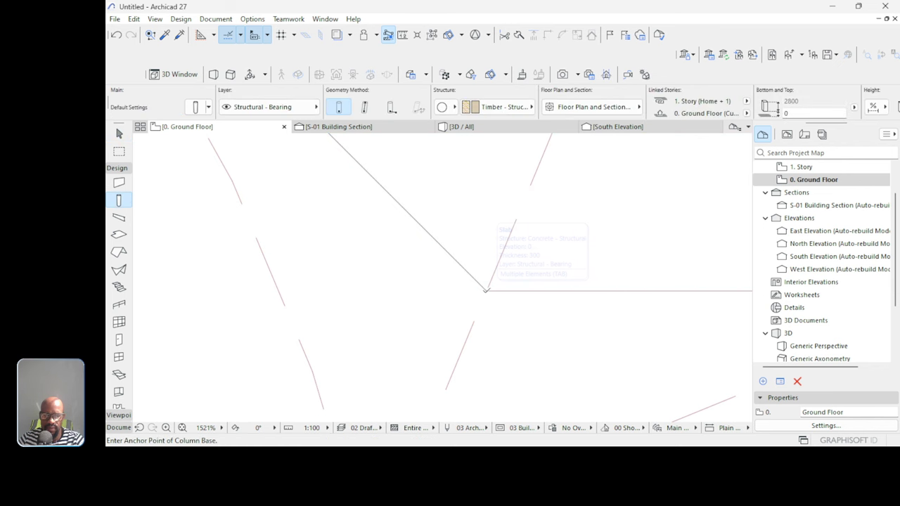
left_click(520, 285)
left_click(521, 282)
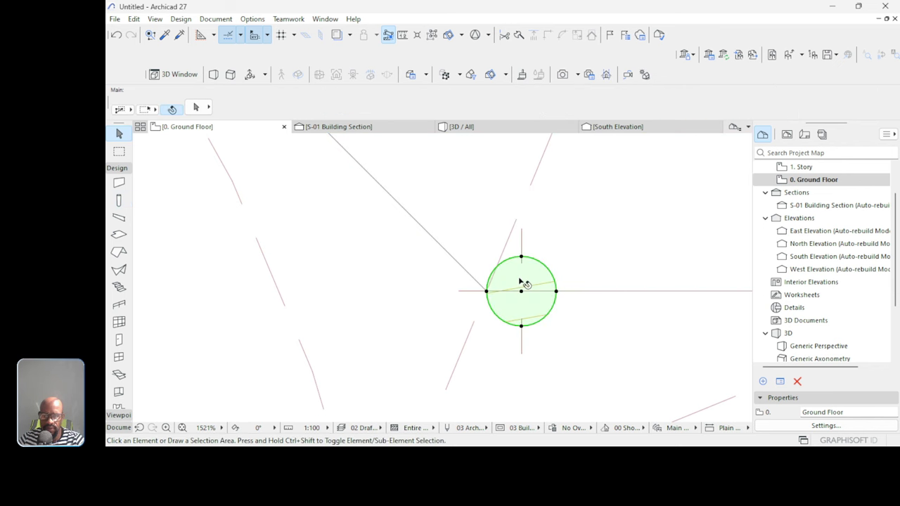
scroll(514, 275, "up", 3)
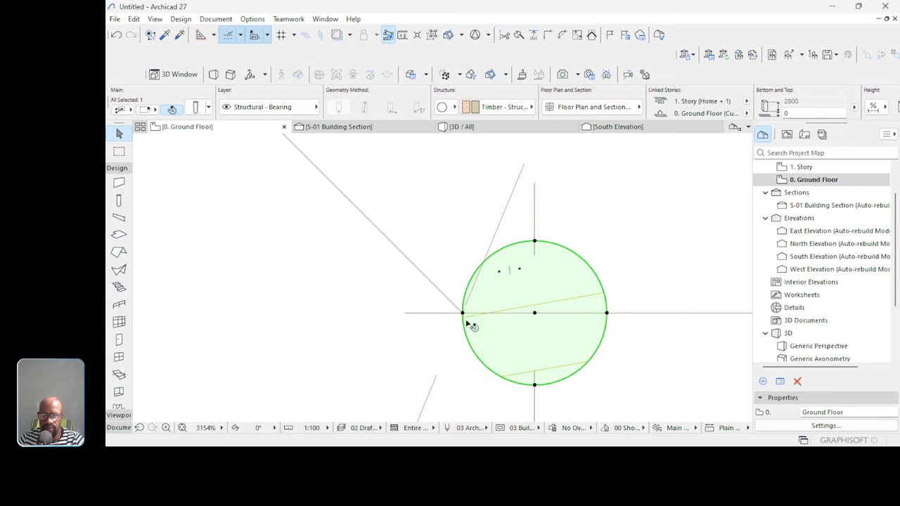
left_click_drag(533, 386, 463, 316)
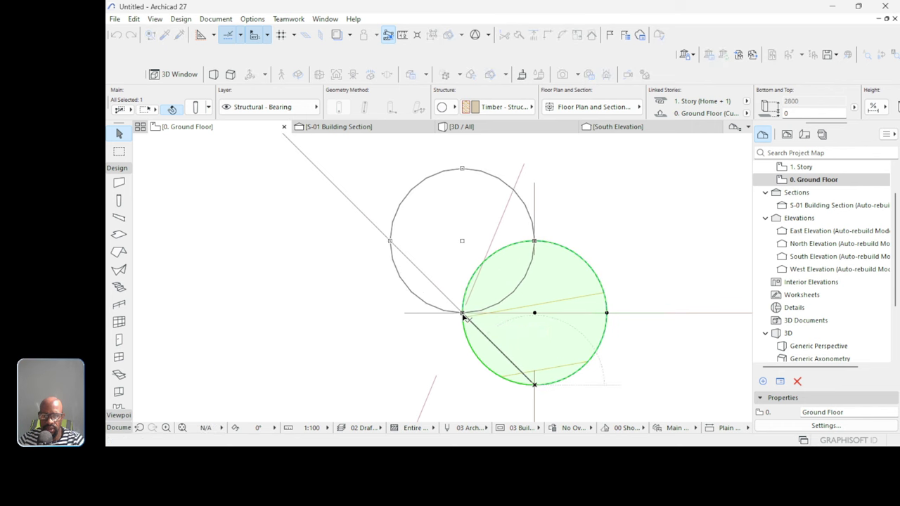
scroll(334, 303, "down", 8)
scroll(337, 309, "down", 3)
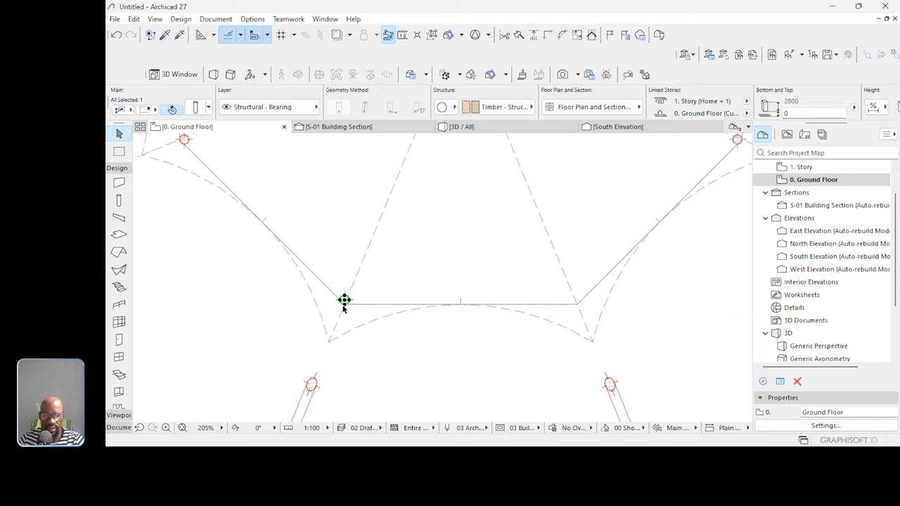
Mirror a copy of the new column to the opposite lower corner node.
key("ctrl+shift+m")
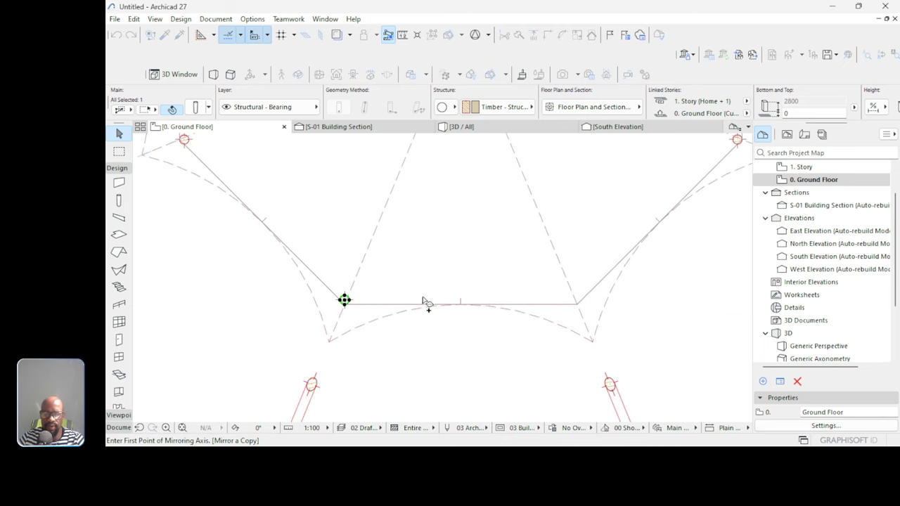
left_click(461, 306)
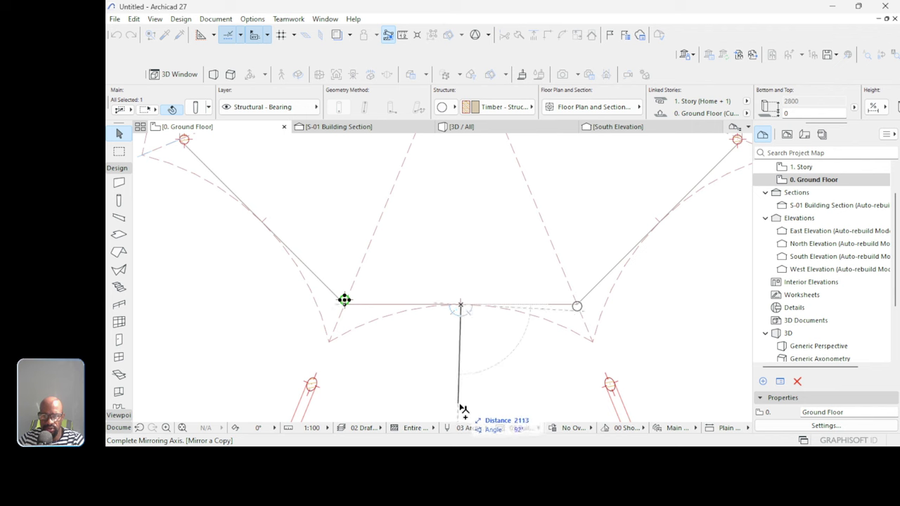
scroll(480, 290, "down", 4)
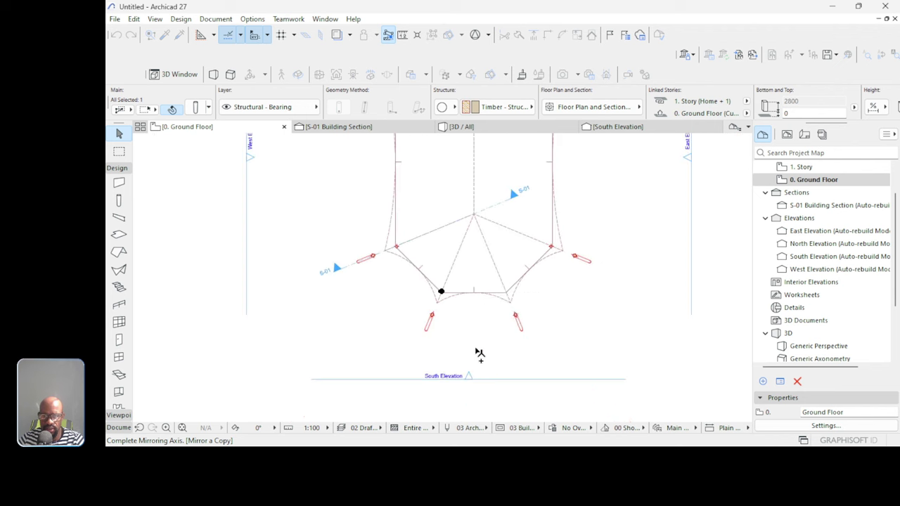
left_click(475, 398)
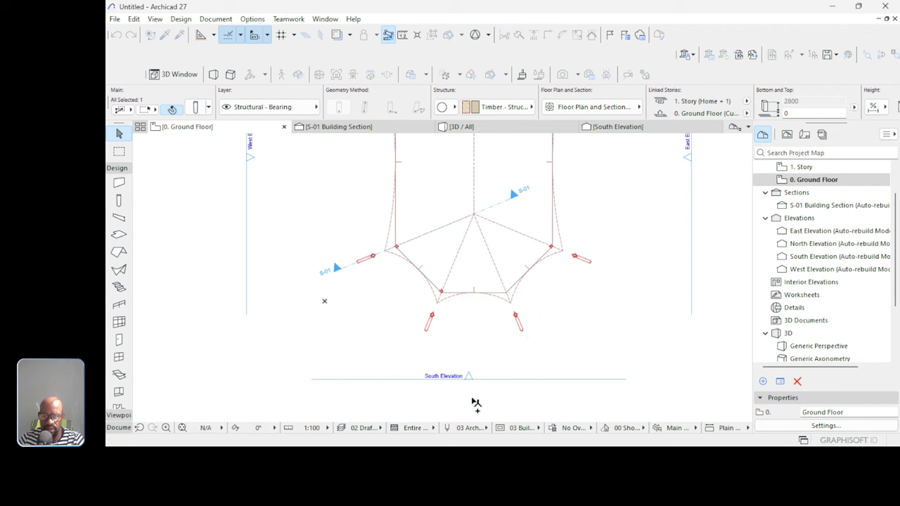
scroll(529, 257, "up", 2)
scroll(576, 239, "up", 1)
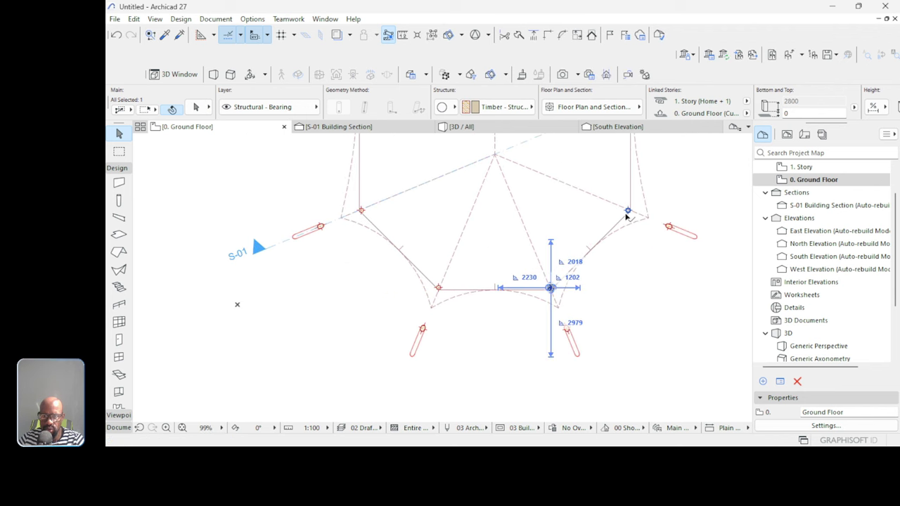
Add the upper-right and left rafter ends to the selection for grouping.
left_click(626, 215, "shift")
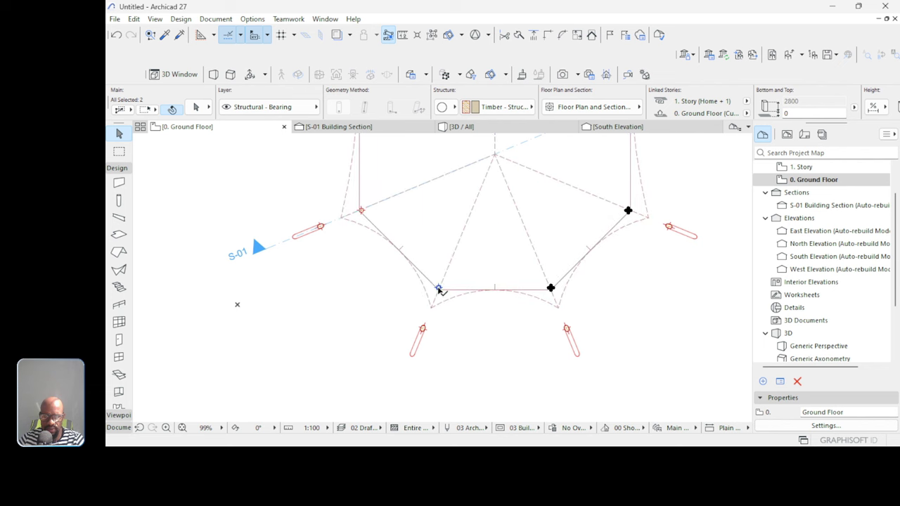
left_click(360, 211, "shift")
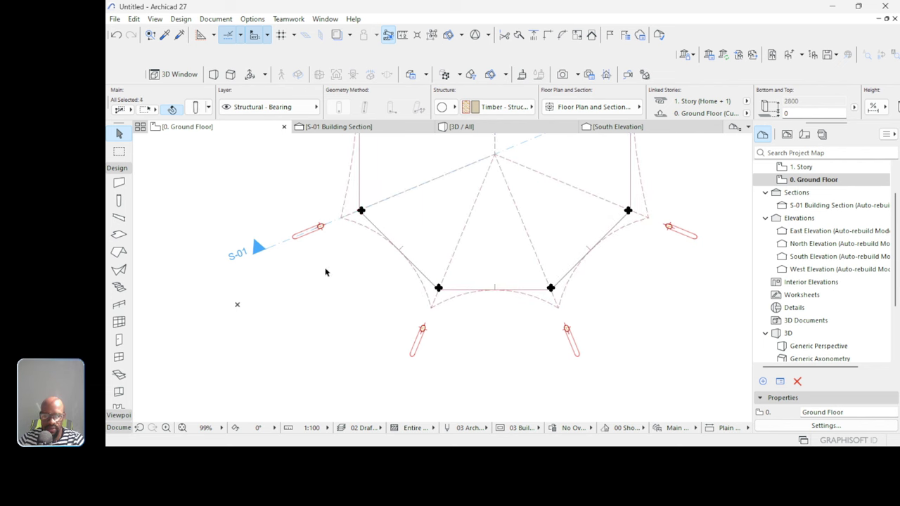
left_click(135, 19)
Group the four selected lower elements.
mouse_move(186, 202)
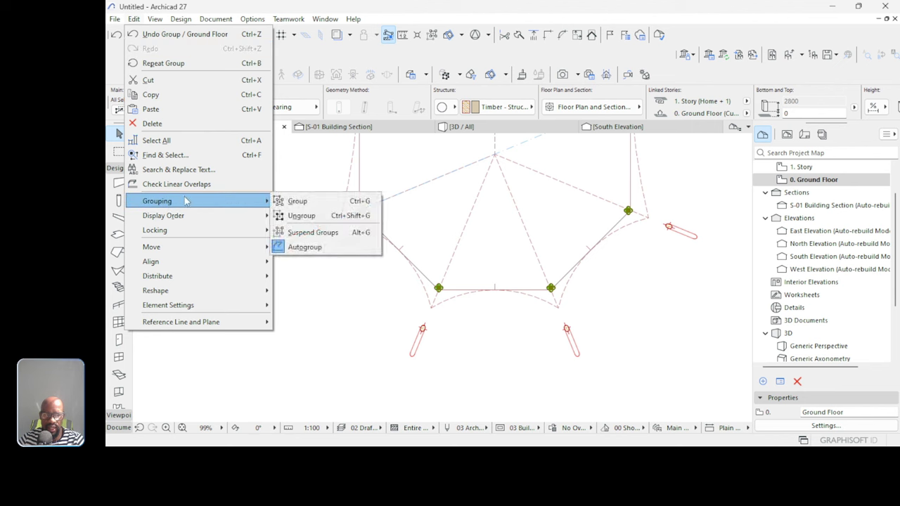
left_click(512, 360)
scroll(521, 305, "down", 4)
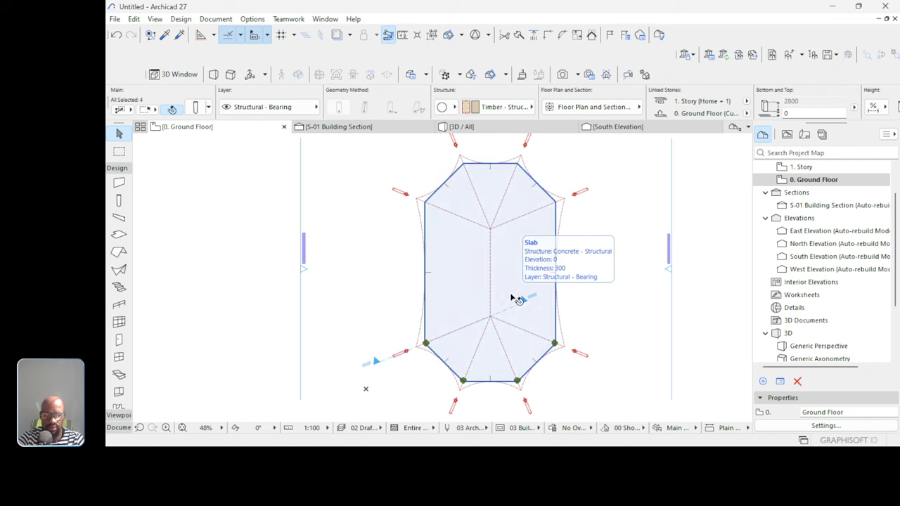
Mirror a copy of the group across the slab's horizontal centre to the tent's top end.
key("ctrl+shift+m")
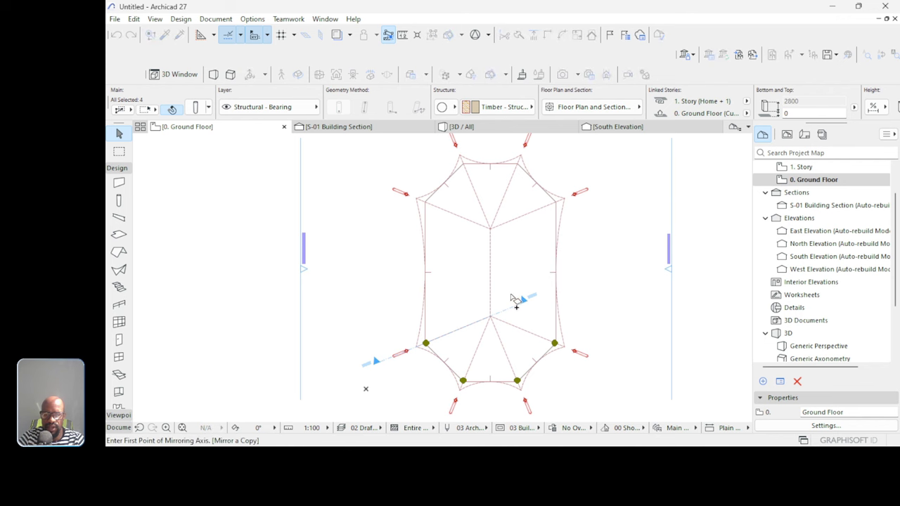
left_click(554, 273)
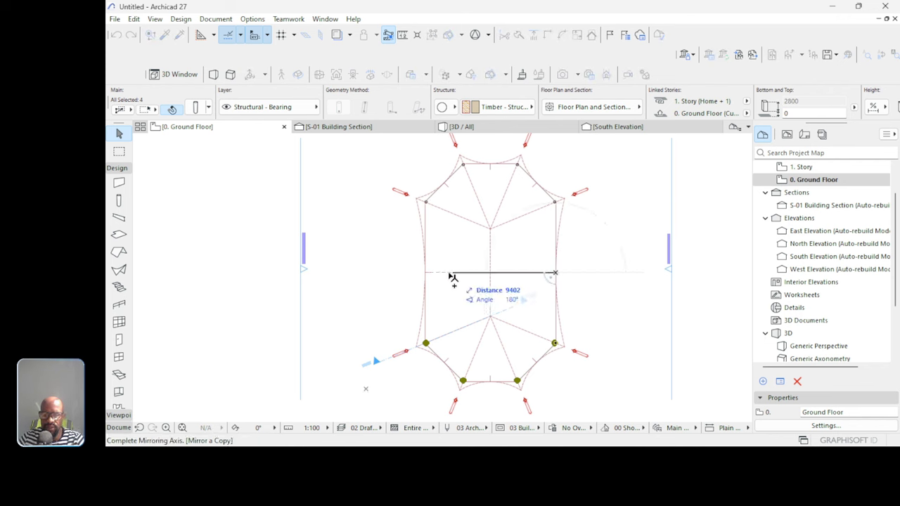
left_click(365, 278)
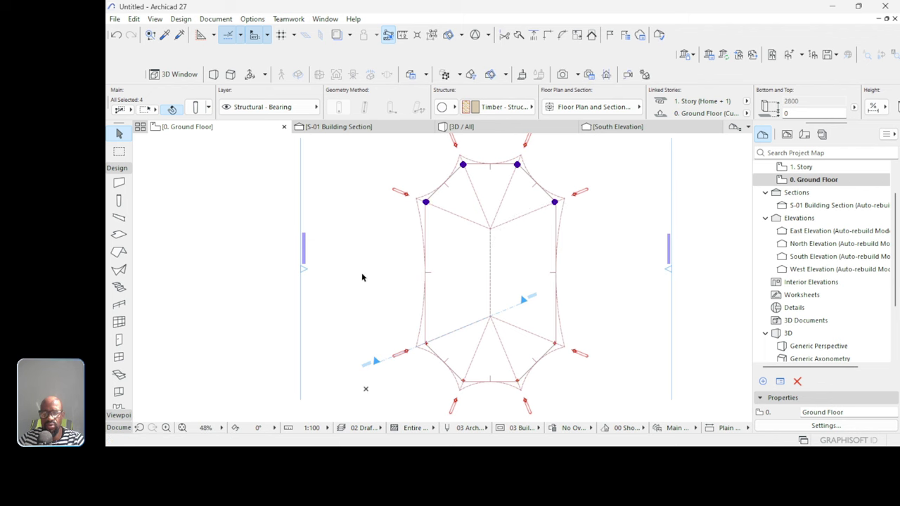
scroll(393, 288, "down", 3)
scroll(541, 278, "up", 5)
key("F3")
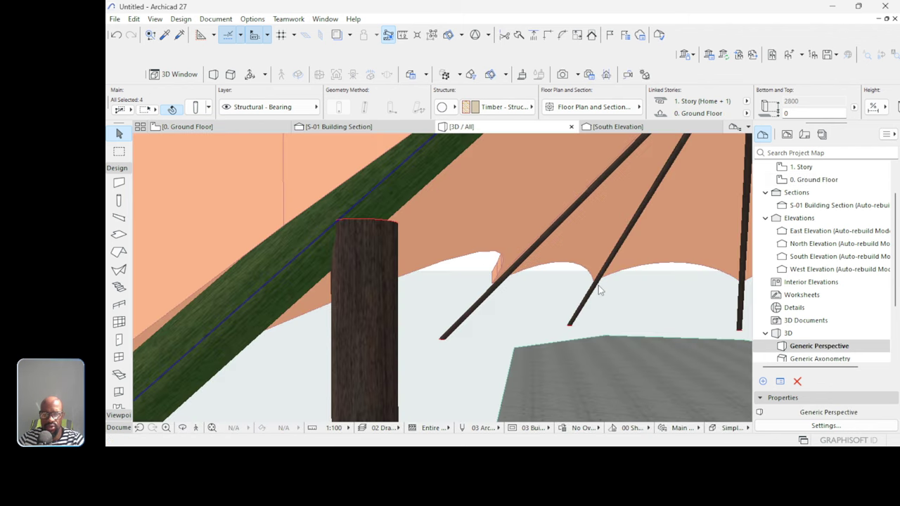
scroll(404, 287, "down", 10)
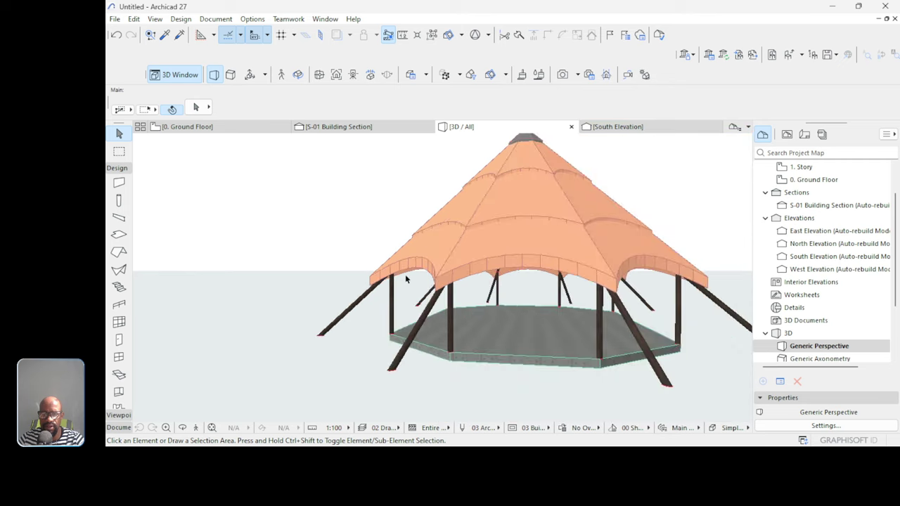
key("o")
left_click_drag(476, 337, 338, 331)
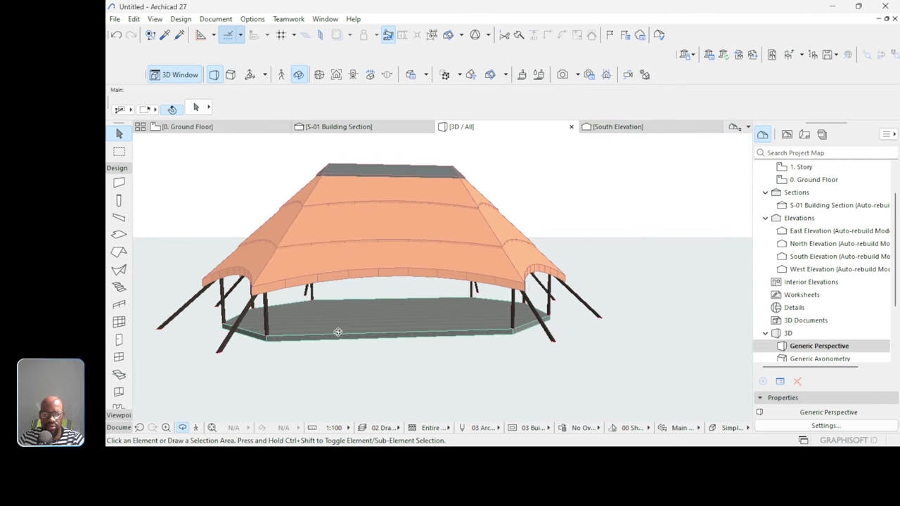
left_click_drag(440, 310, 422, 358)
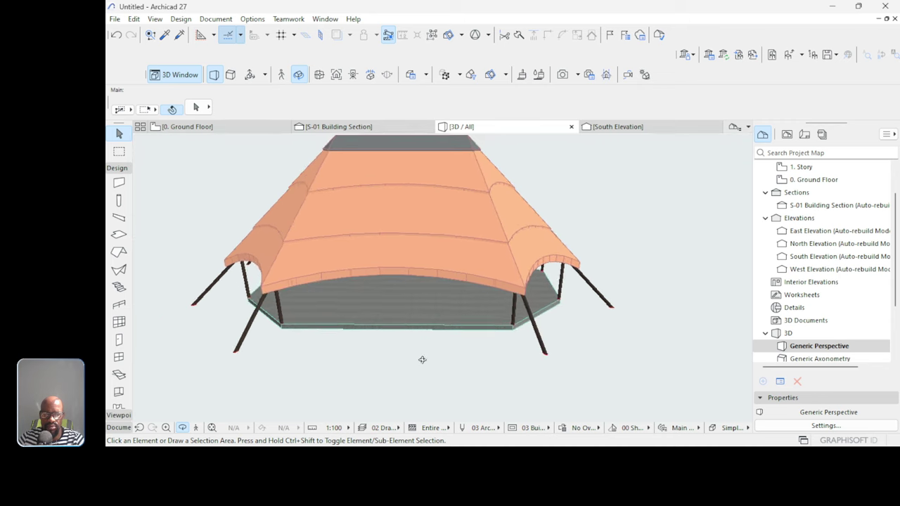
Return to the Ground Floor plan and suspend groups so columns select individually.
left_click(193, 128)
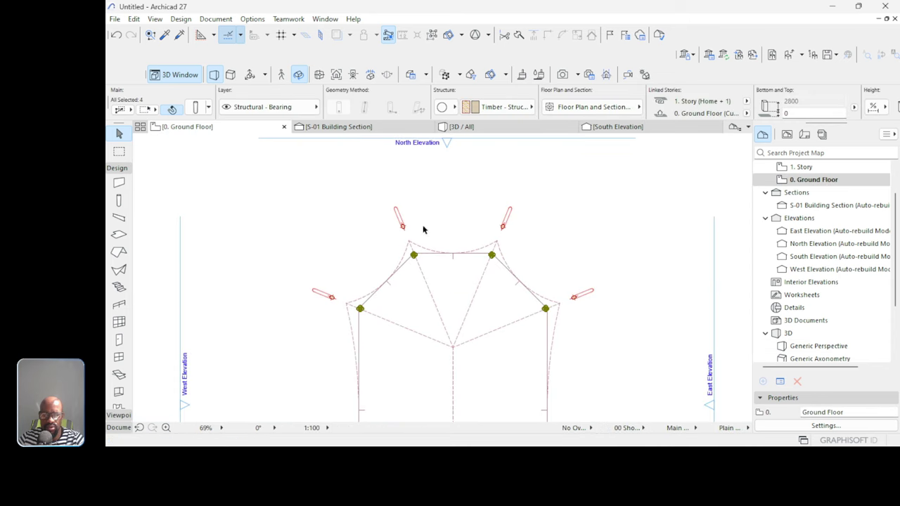
scroll(401, 275, "up", 3)
scroll(356, 359, "up", 2)
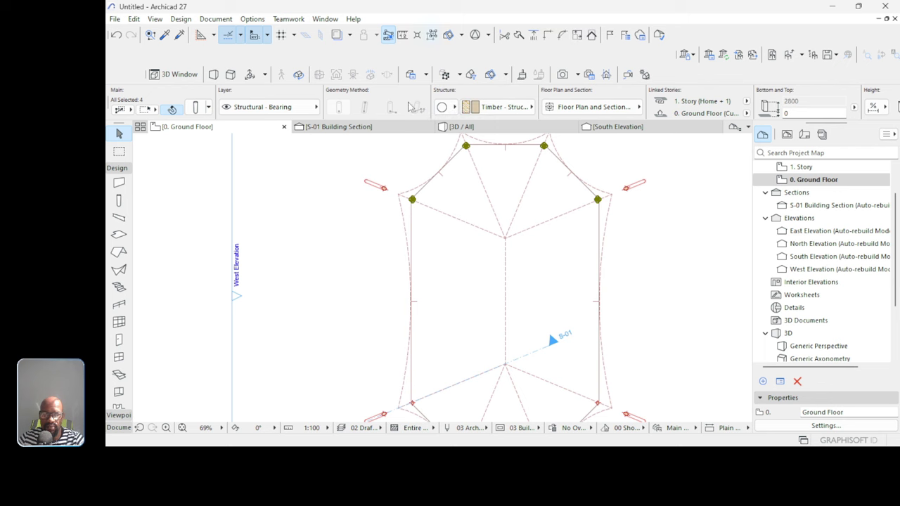
scroll(412, 180, "up", 10)
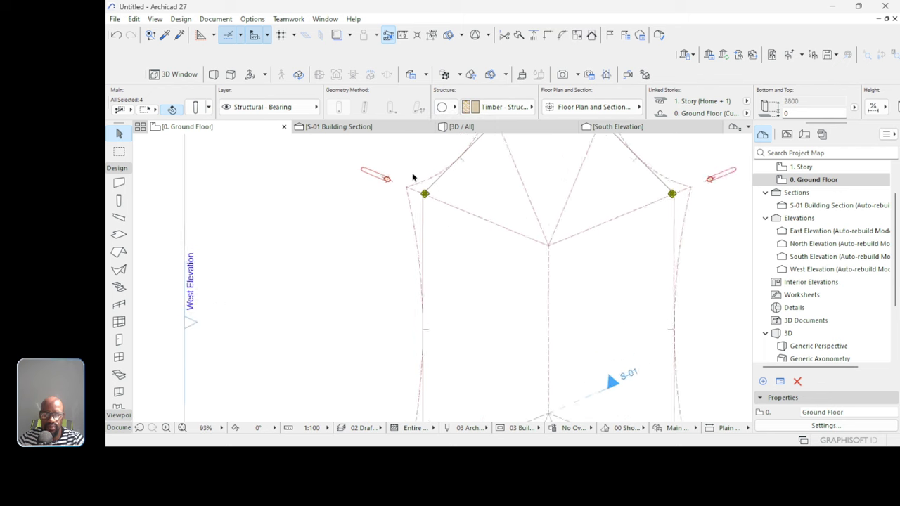
left_click(431, 36)
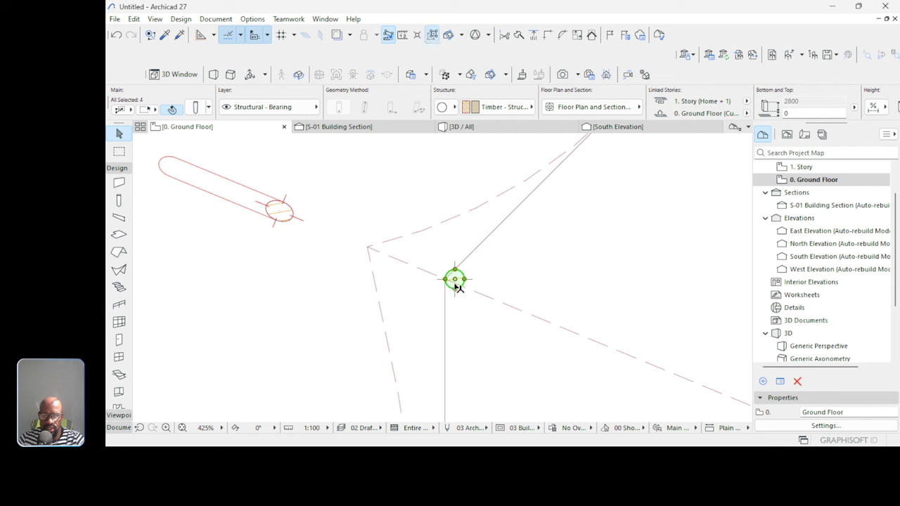
key("Escape")
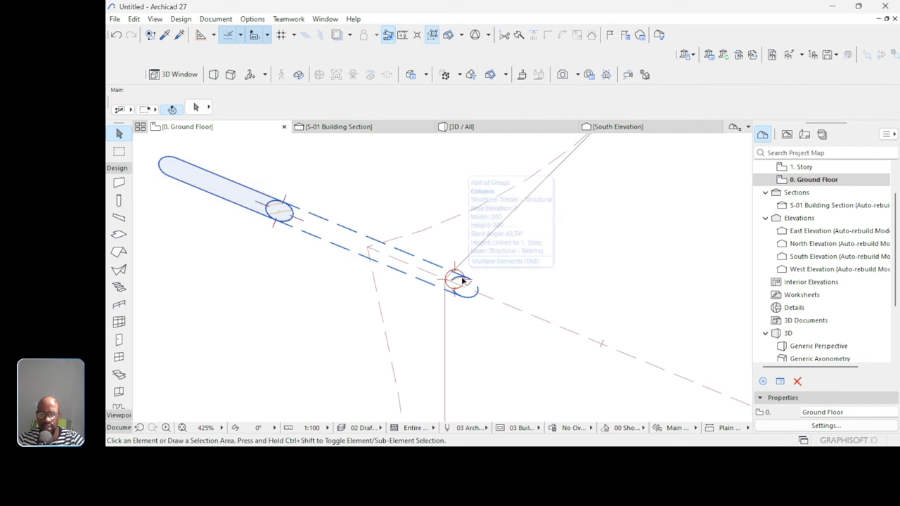
Copy the upper-left corner column partway down the tent's left edge.
left_click(459, 282)
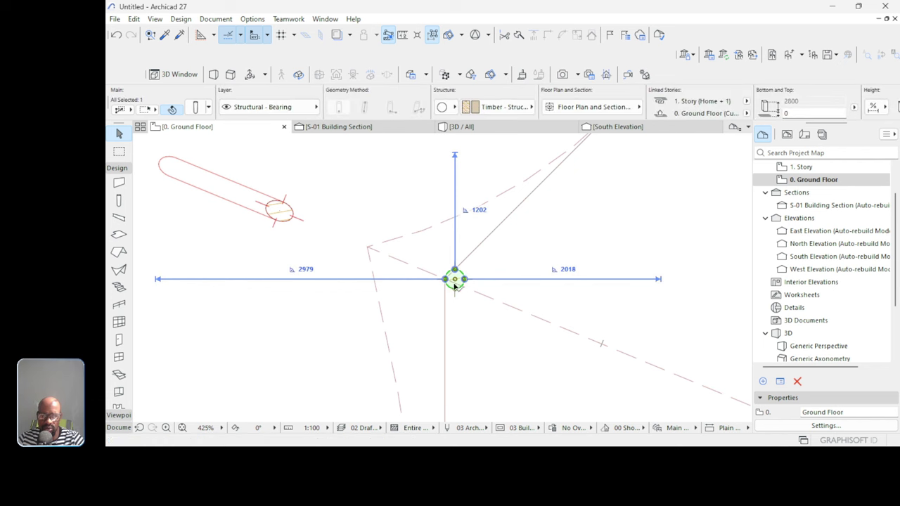
left_click(455, 281)
scroll(470, 177, "down", 4)
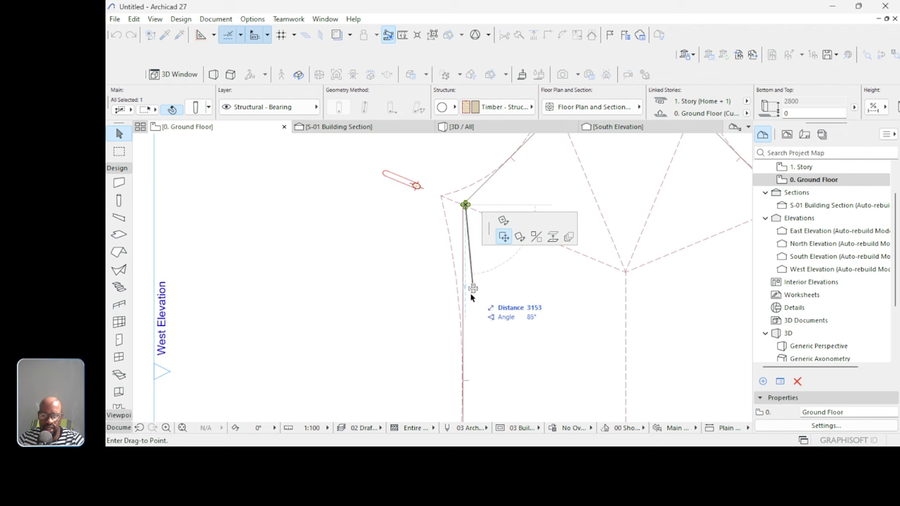
key("ctrl")
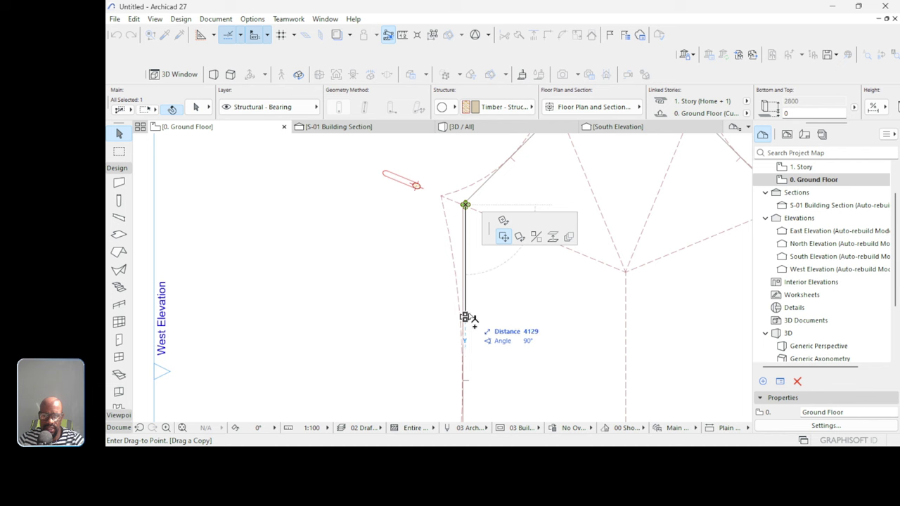
left_click(465, 315)
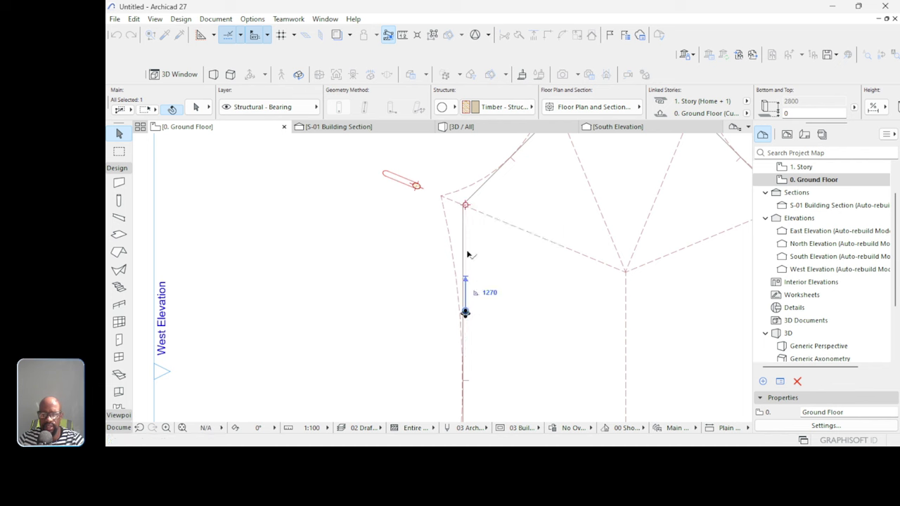
scroll(466, 256, "down", 3)
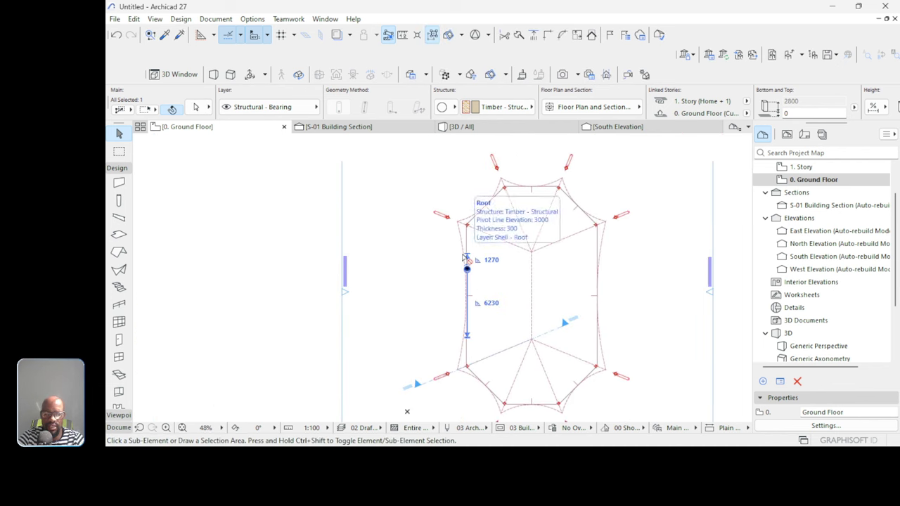
Place a second column copy lower on the left edge.
key("ctrl+alt+m")
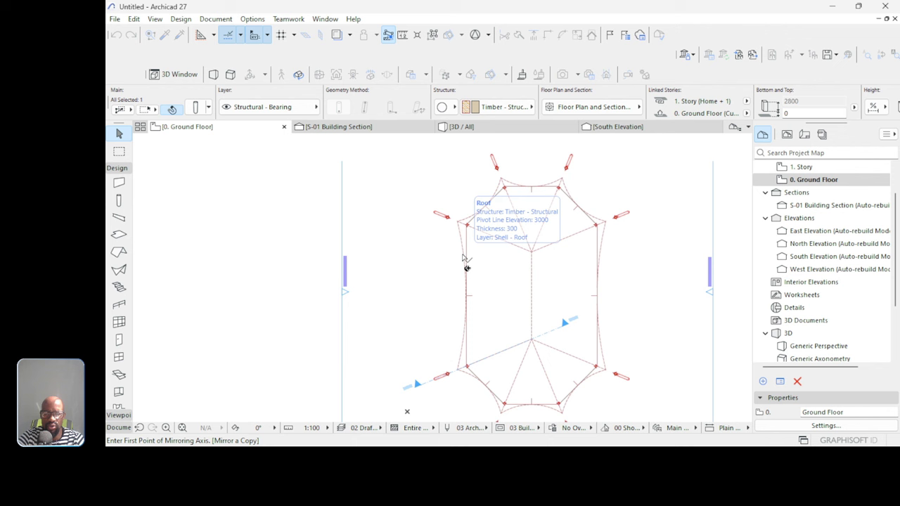
left_click(468, 298)
key("Escape")
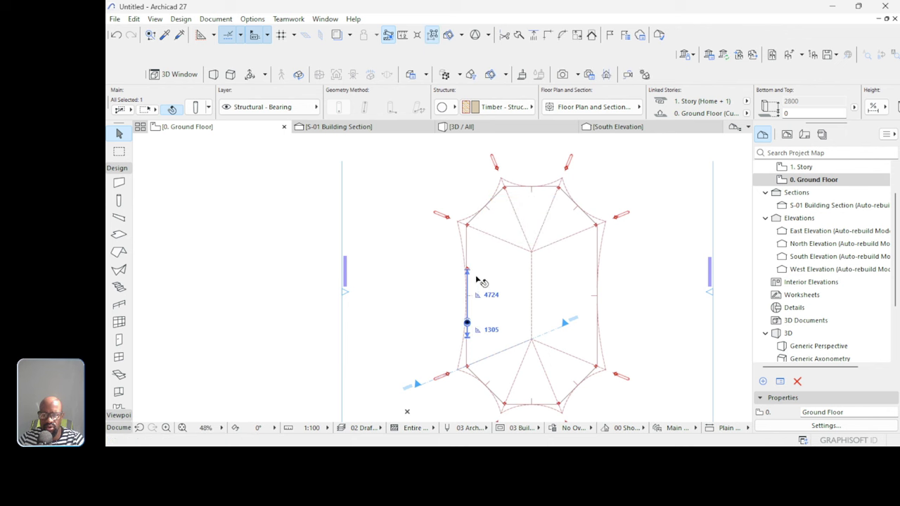
left_click(469, 270)
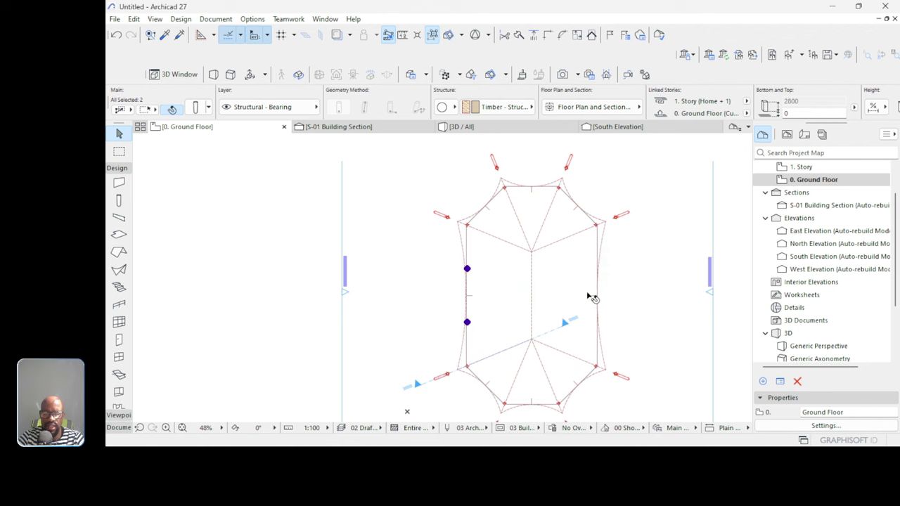
Mirror copies of both left-edge columns onto the right edge about the ridge line.
key("ctrl+shift+m")
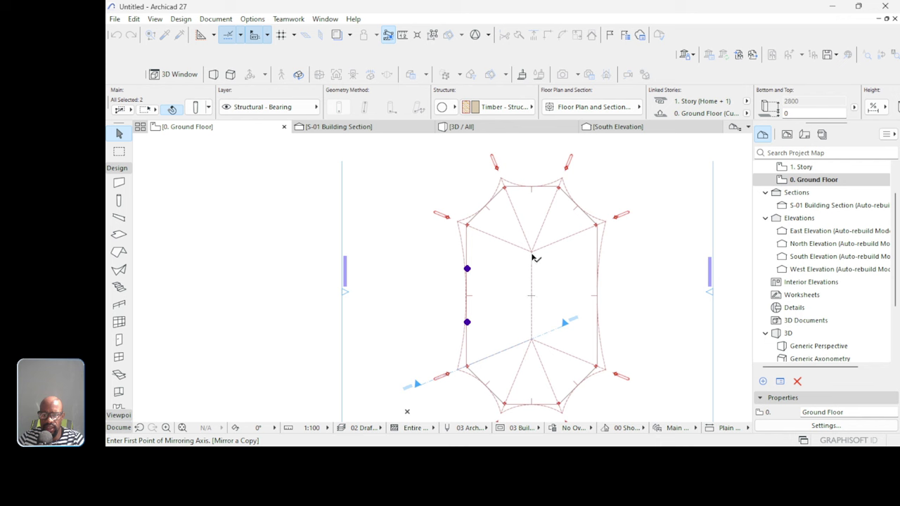
key("Escape")
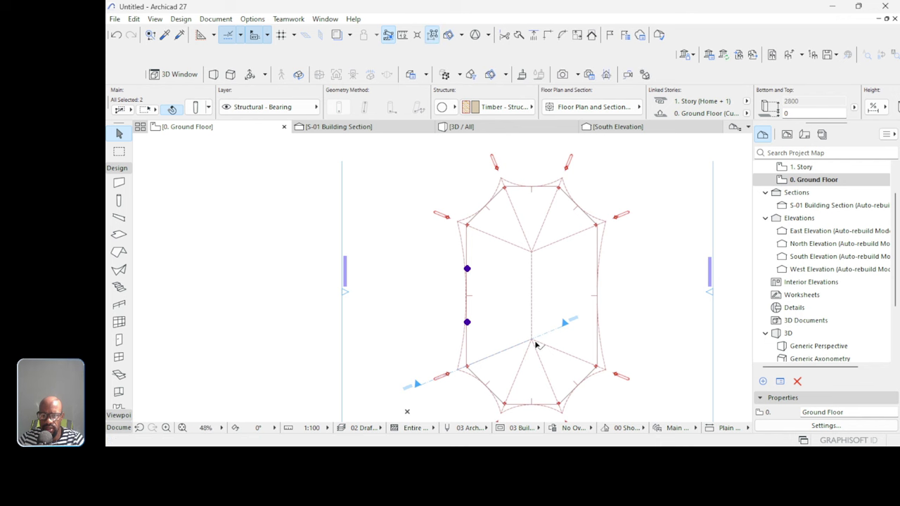
key("ctrl+shift+m")
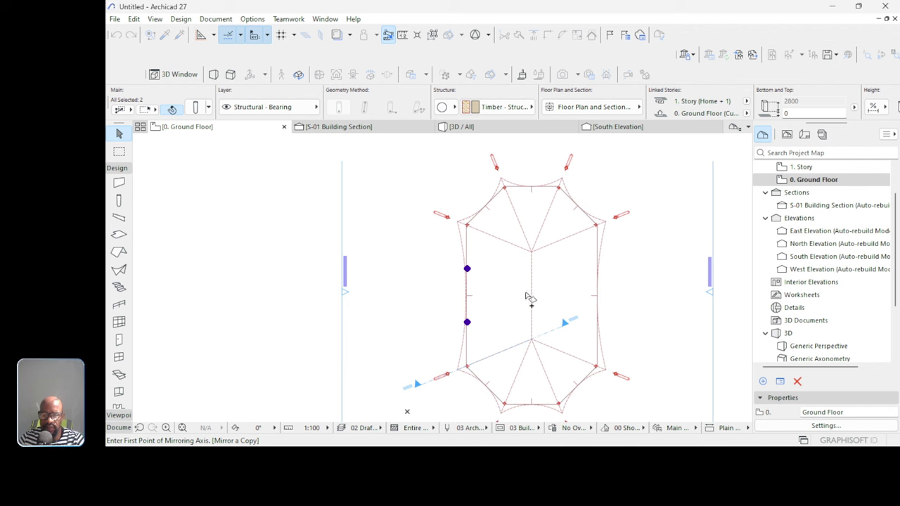
left_click(531, 253)
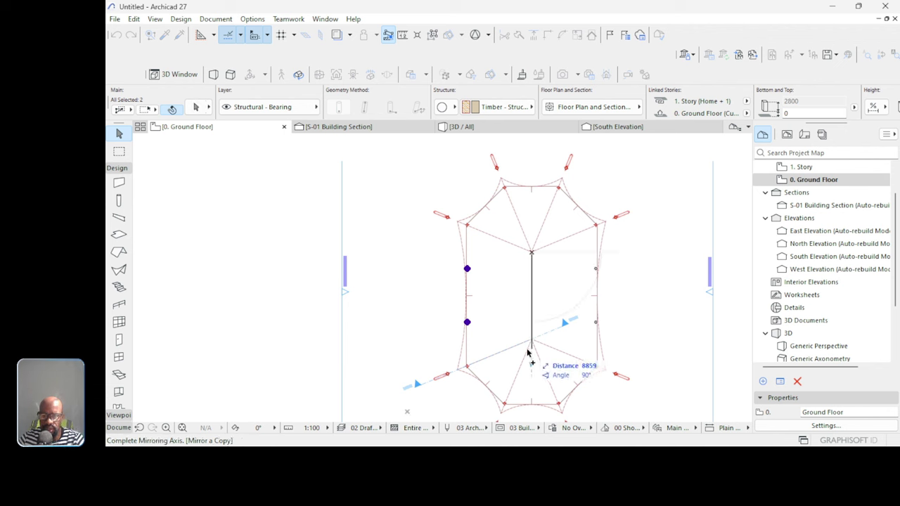
left_click(528, 355)
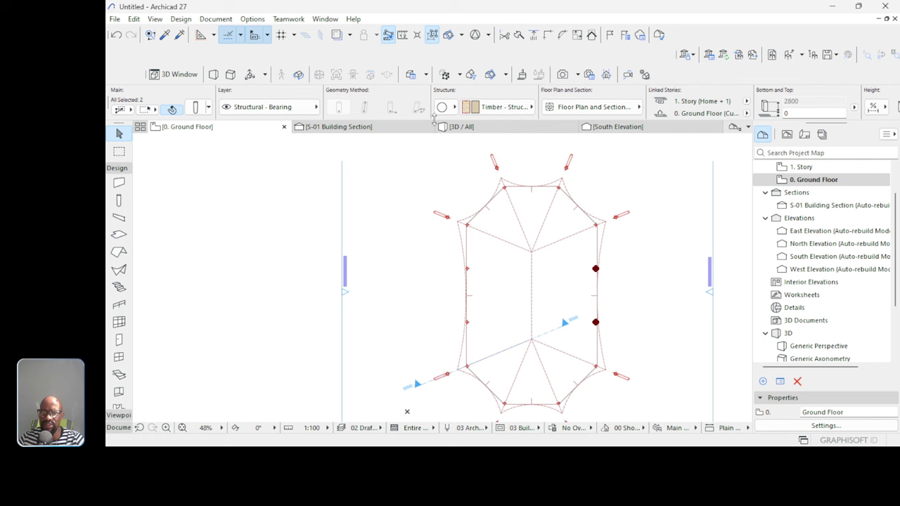
Orbit and zoom the 3D / All view, then select the tent's fabric roof shell.
left_click(480, 130)
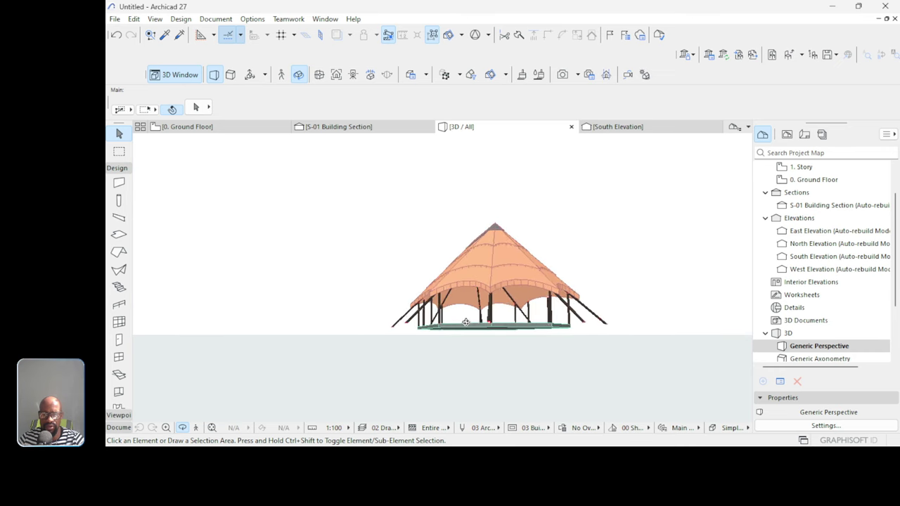
middle_click_drag(465, 322, 422, 331, "shift")
scroll(485, 265, "up", 3)
scroll(486, 266, "up", 1)
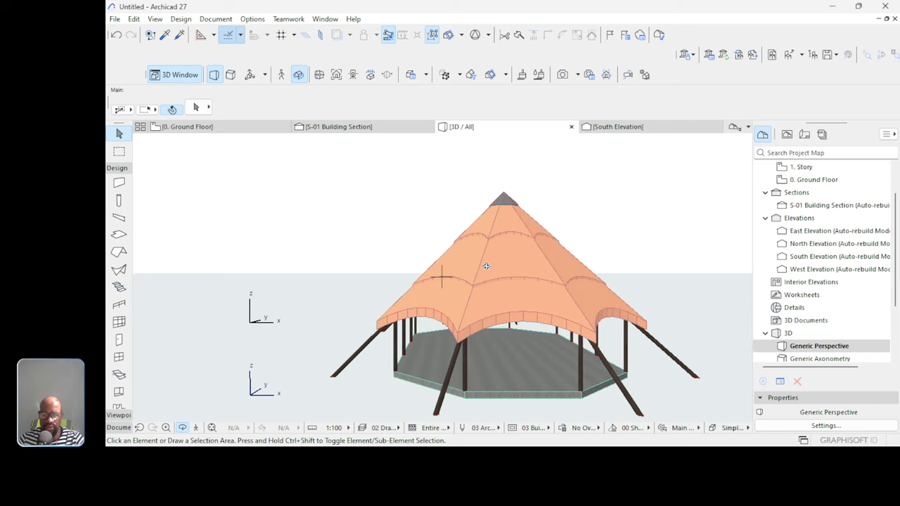
mouse_move(483, 349)
middle_mouse_down("shift")
mouse_move(489, 340)
mouse_move(427, 343)
mouse_move(441, 340)
mouse_move(459, 363)
mouse_move(477, 341)
middle_mouse_up("shift")
left_click(489, 301)
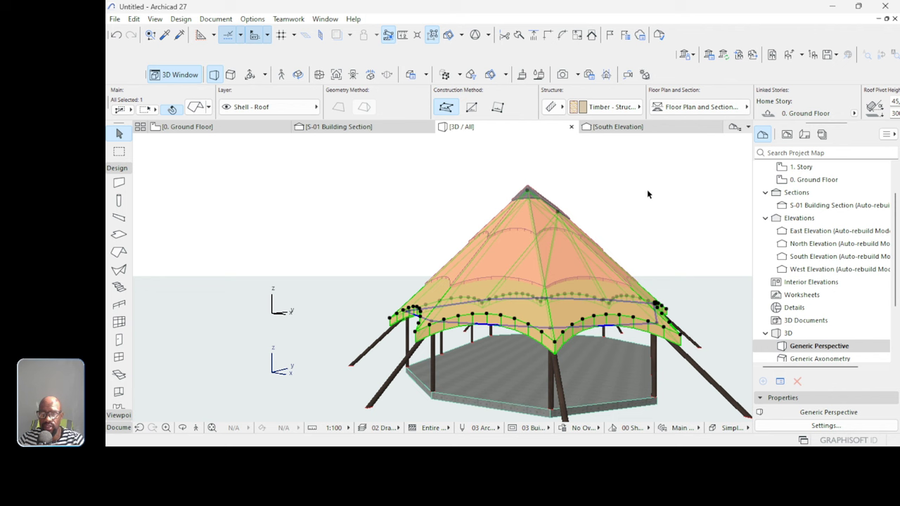
Hide the roof shell's layer through its context menu.
right_click(622, 193)
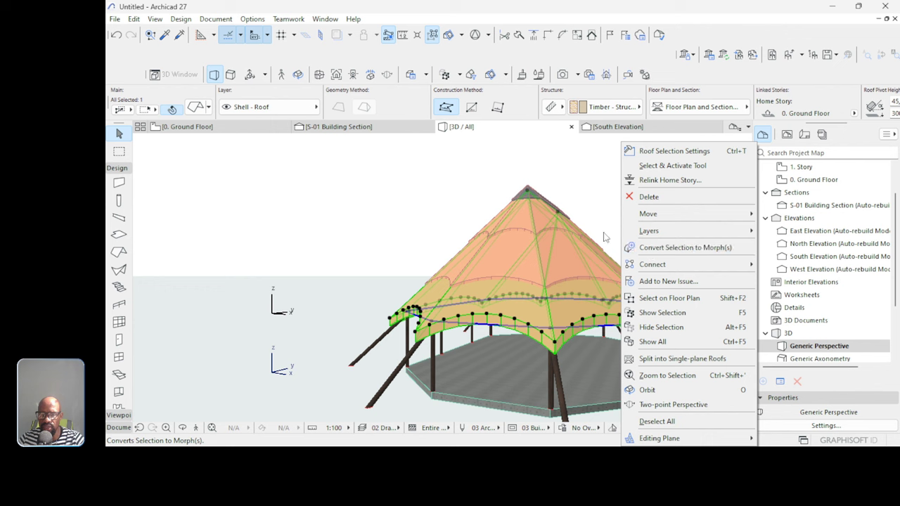
mouse_move(667, 238)
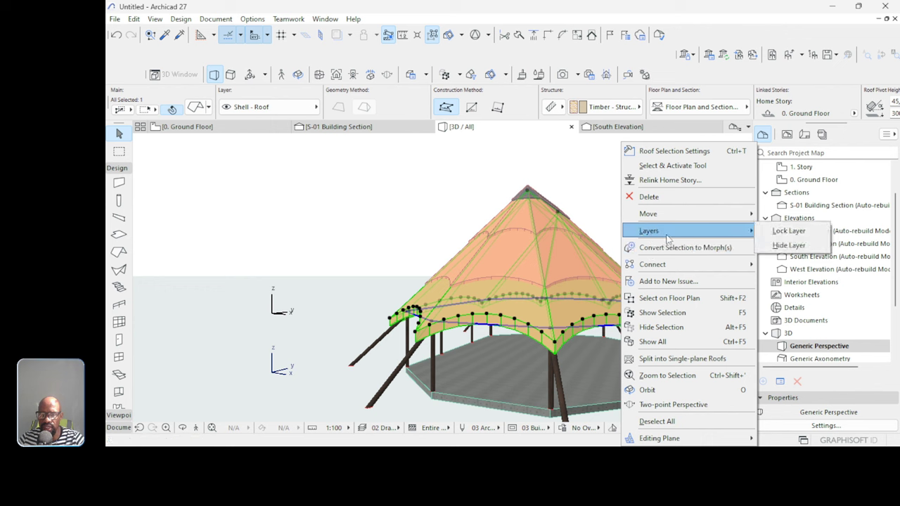
left_click(788, 245)
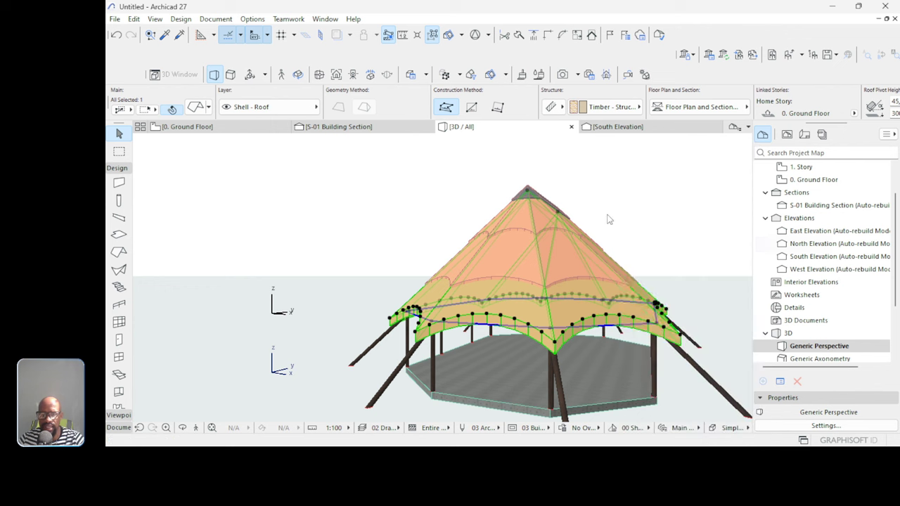
Orbit and zoom to inspect the bare timber columns, poles and ground slab.
middle_click_drag(606, 212, 675, 310, "shift")
scroll(570, 325, "up", 10)
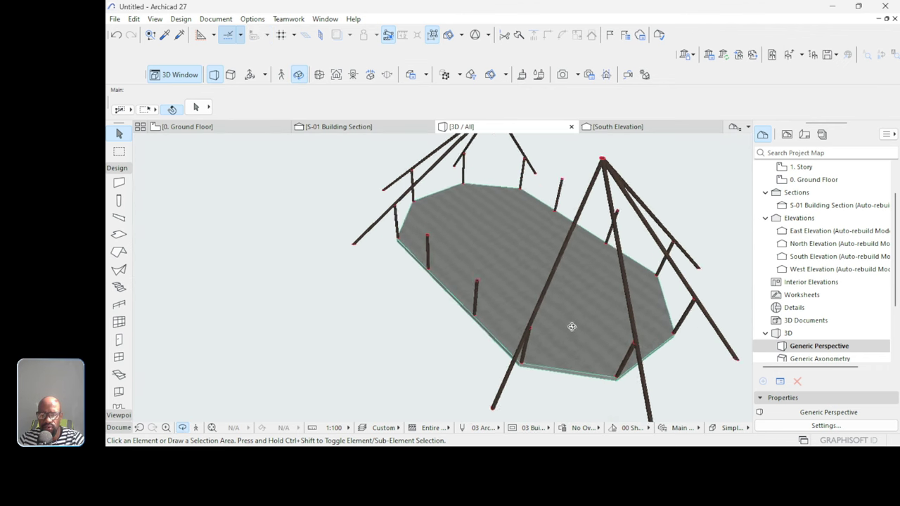
scroll(395, 282, "up", 8)
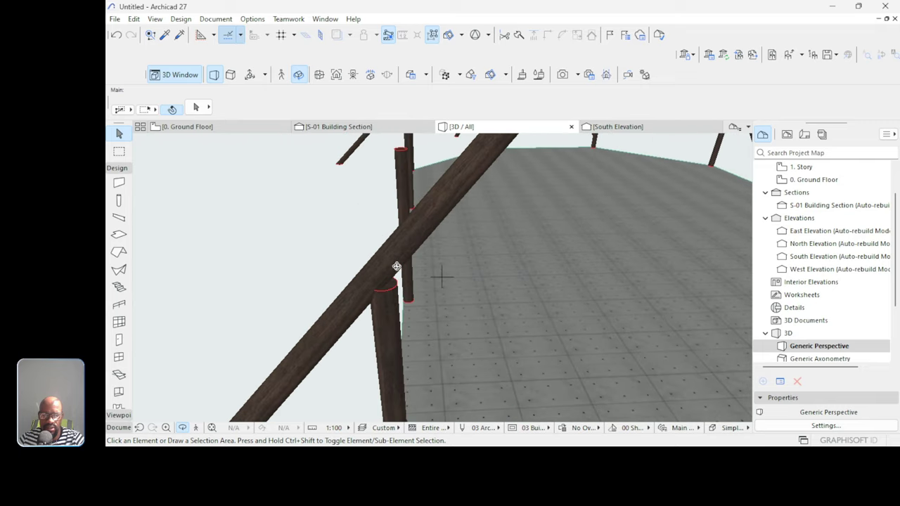
scroll(386, 277, "down", 8)
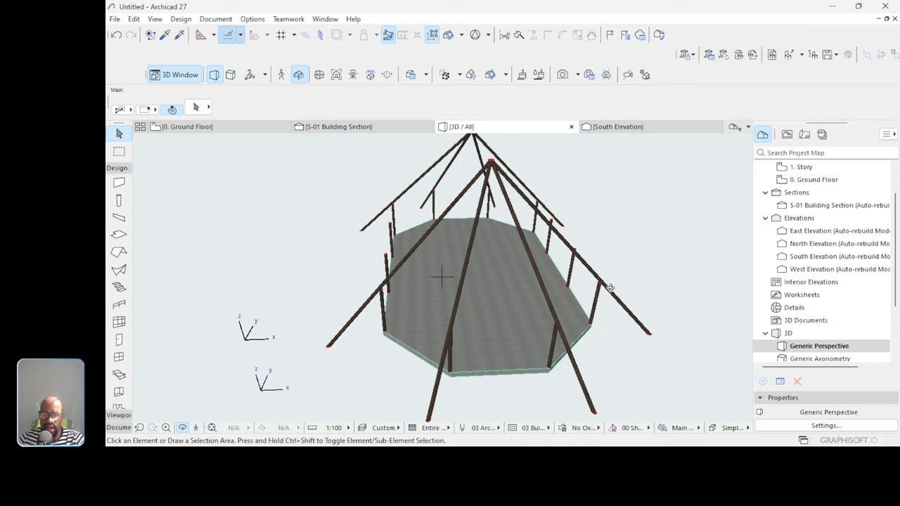
scroll(391, 283, "up", 3)
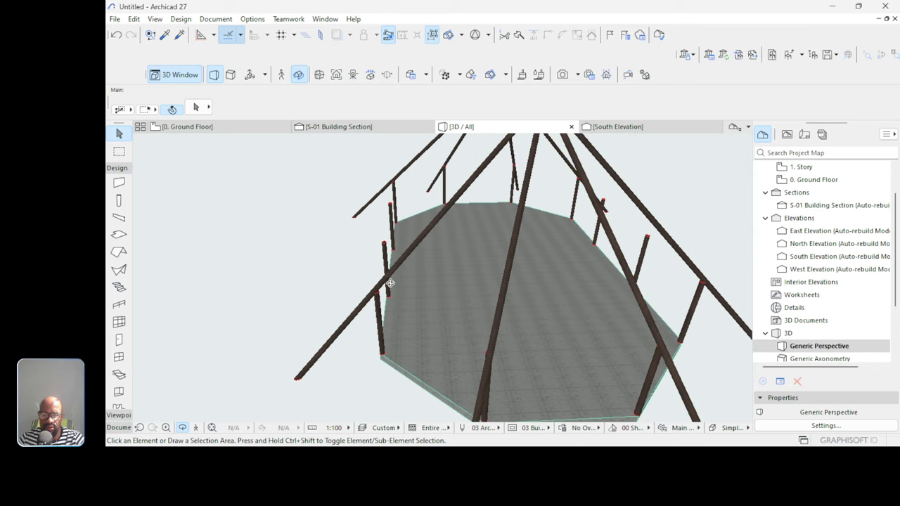
On the Ground Floor, give new beams a circular profile with Timber - Structural material.
left_click(225, 127)
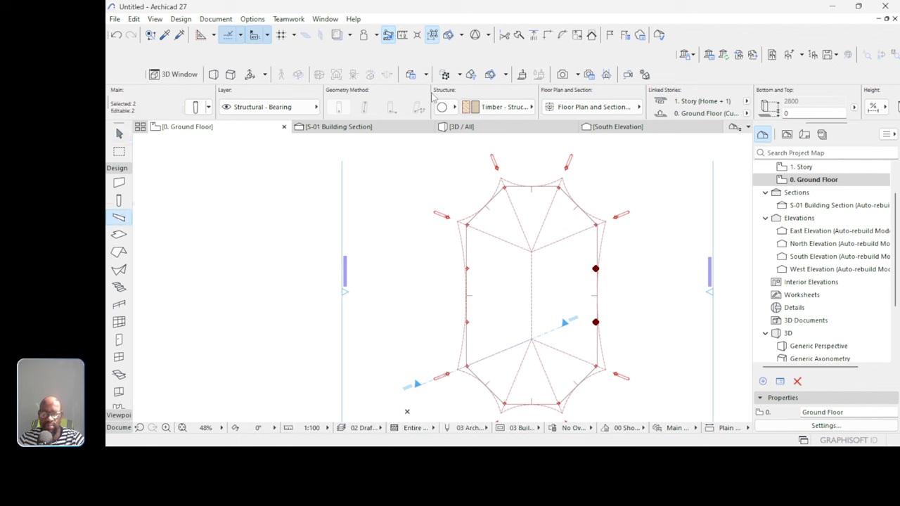
key("Escape")
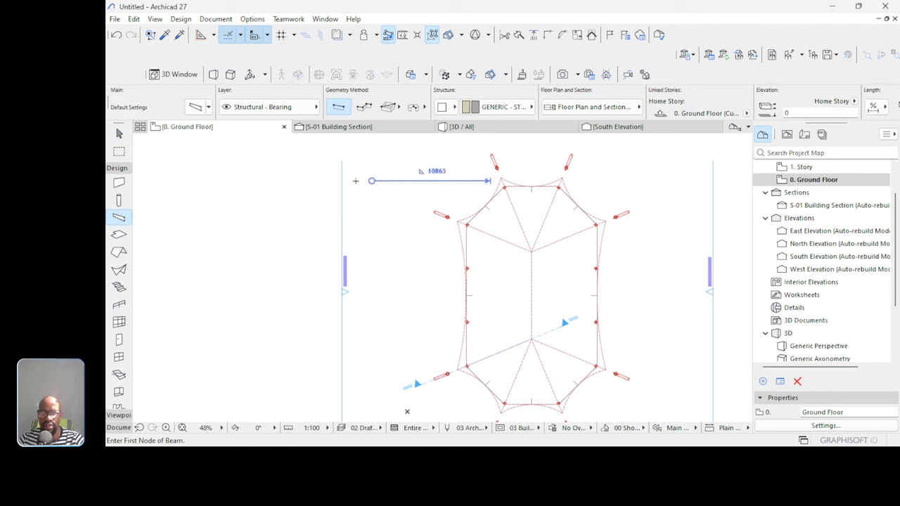
left_click(442, 109)
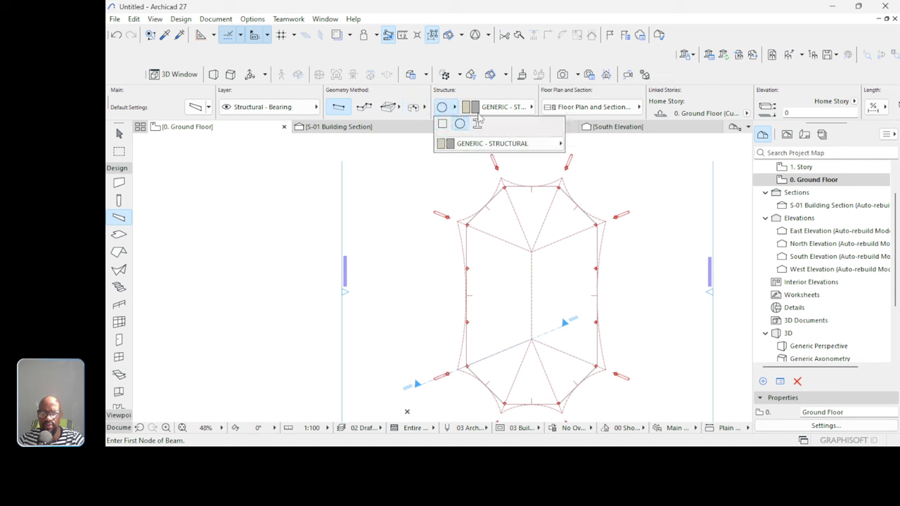
left_click(511, 105)
left_click(503, 110)
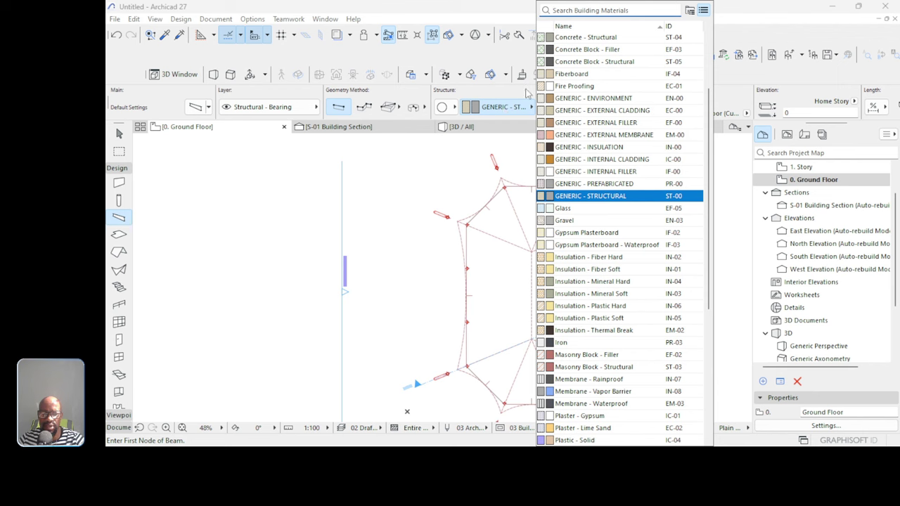
scroll(598, 211, "up", 4)
type("tim")
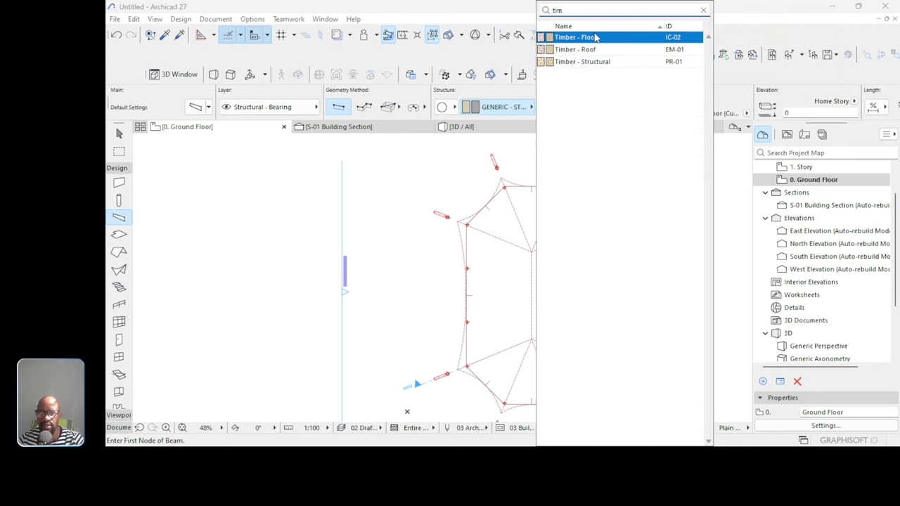
left_click(596, 62)
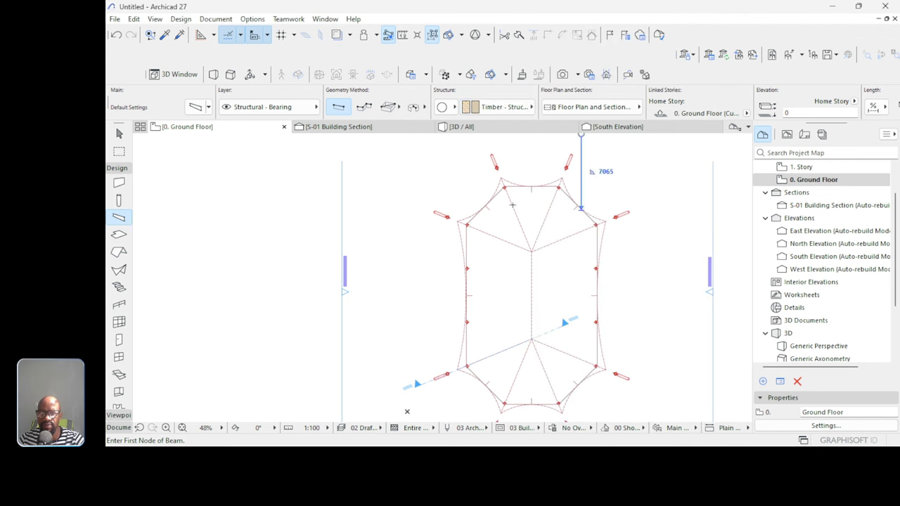
left_click(195, 107)
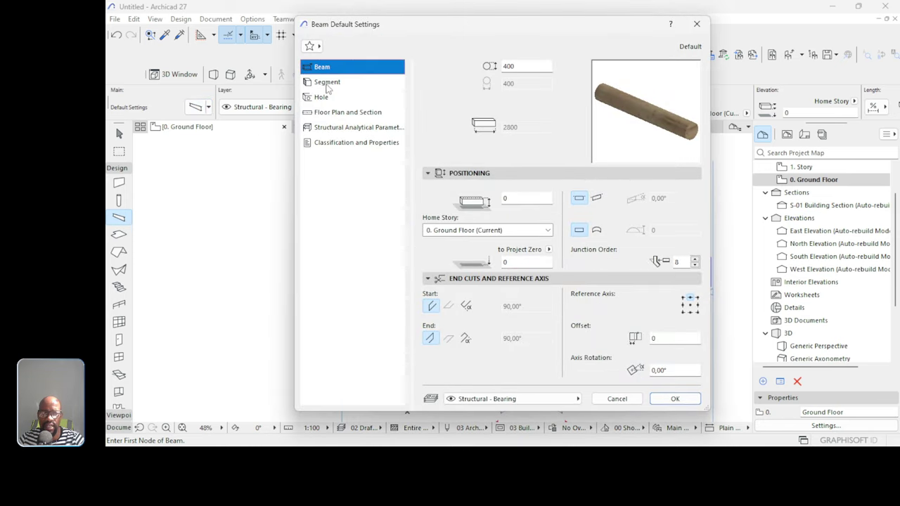
Override all beam surfaces with linked Wood - Walnut Horizontal and choose the Chained geometry method.
left_click(327, 83)
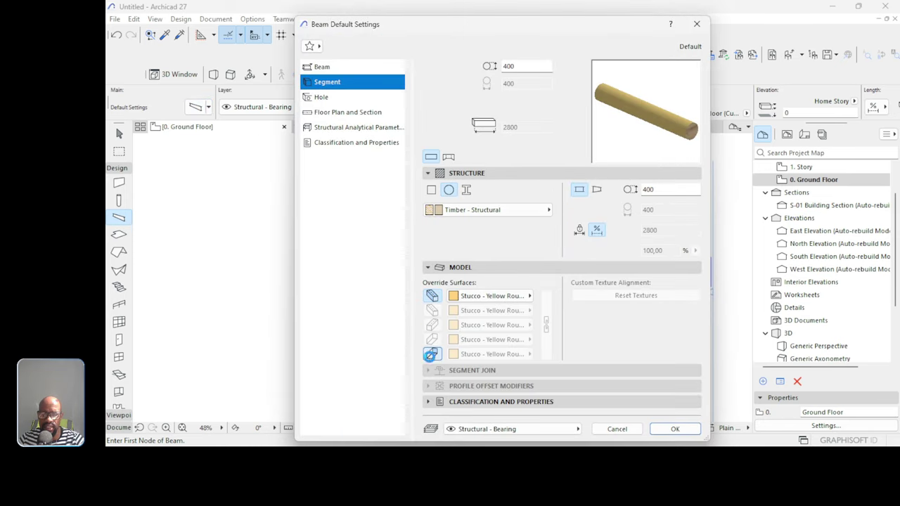
left_click(431, 354)
left_click(512, 296)
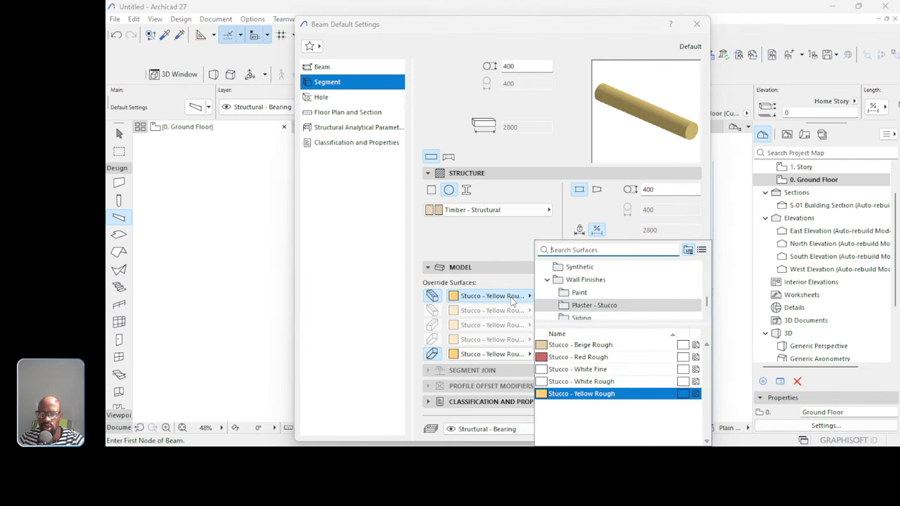
type("wood")
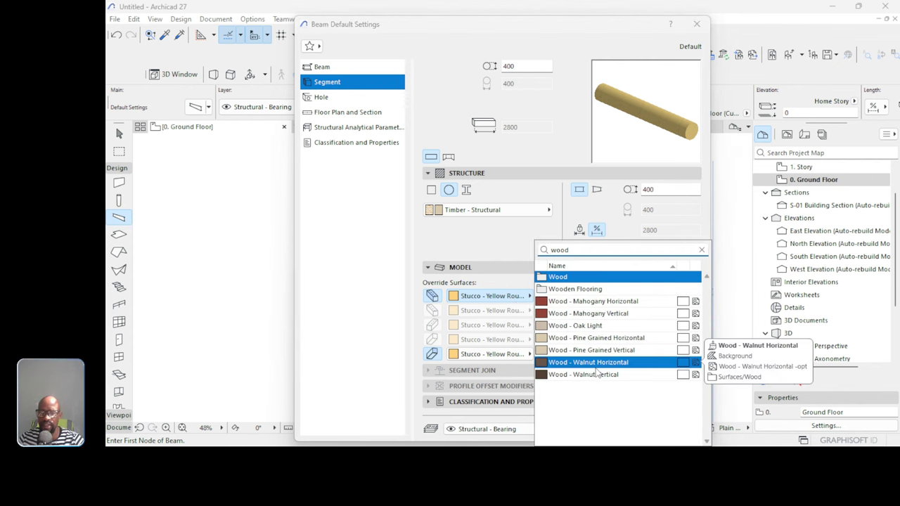
left_click(595, 363)
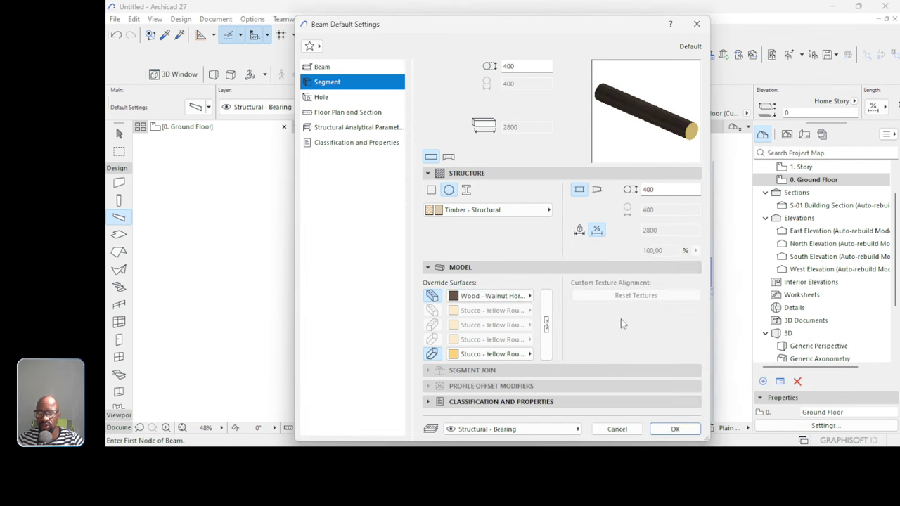
left_click(546, 324)
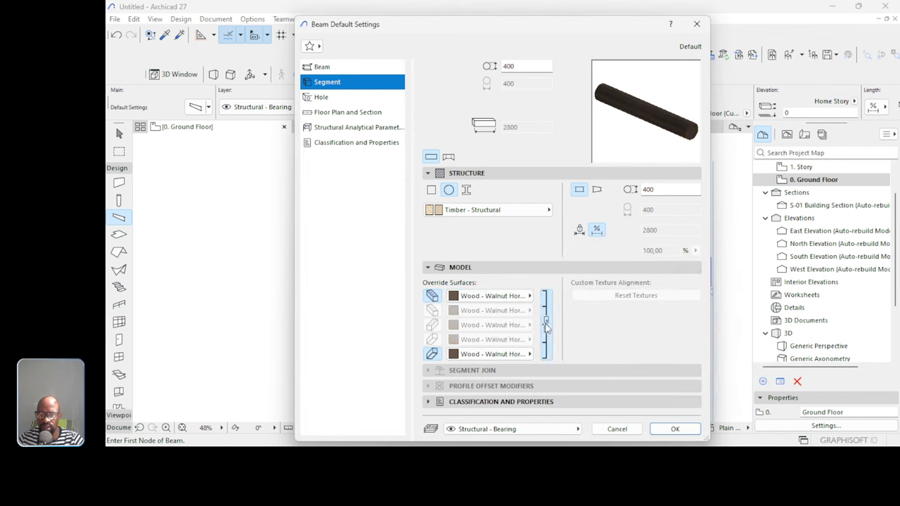
left_click(671, 429)
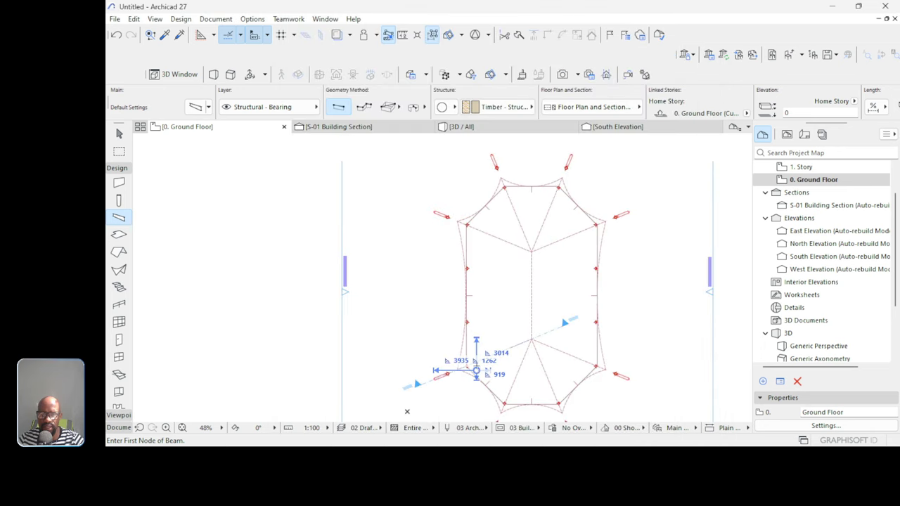
left_click(365, 106)
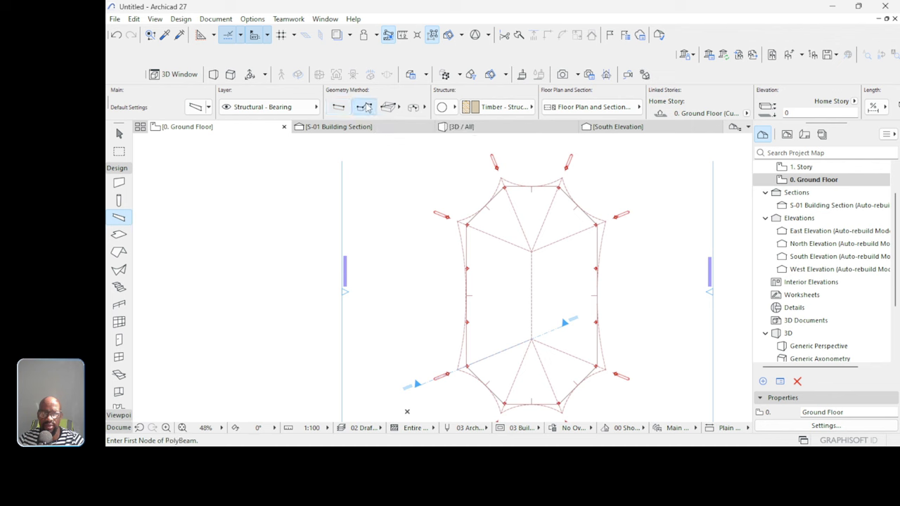
Start the timber polybeam on the first perimeter nodes of the platform.
scroll(465, 374, "up", 10)
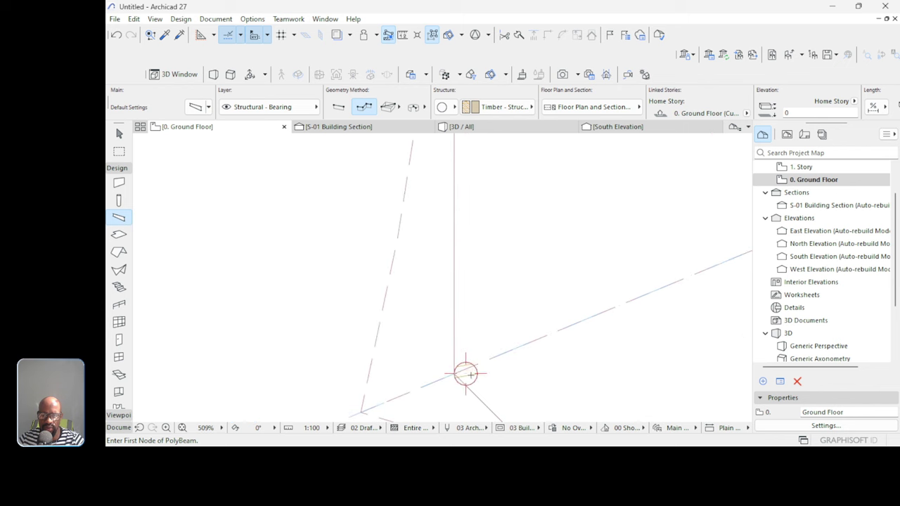
left_click(464, 374)
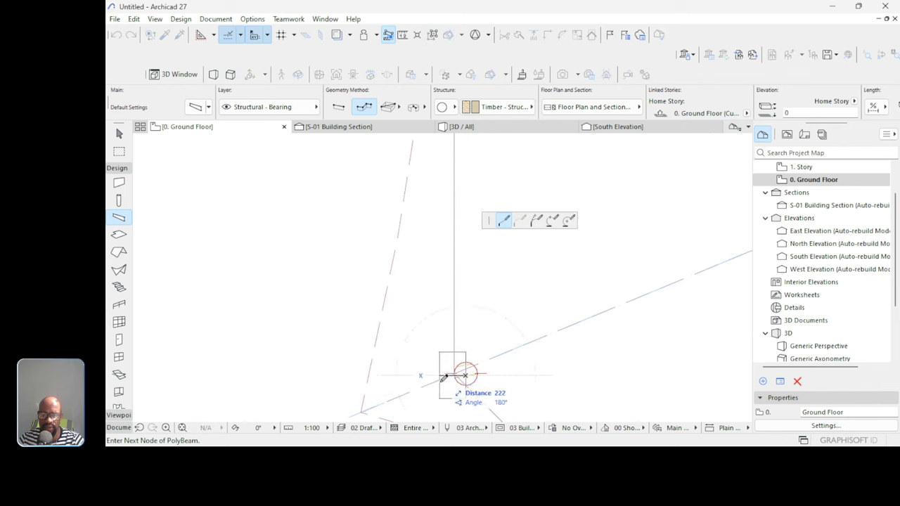
scroll(432, 377, "down", 6)
scroll(430, 187, "up", 5)
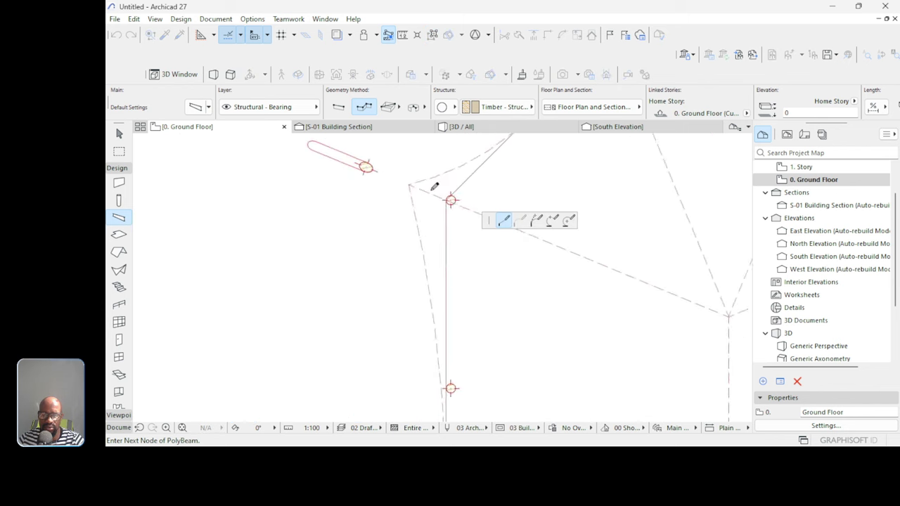
left_click(473, 209)
scroll(243, 321, "down", 5)
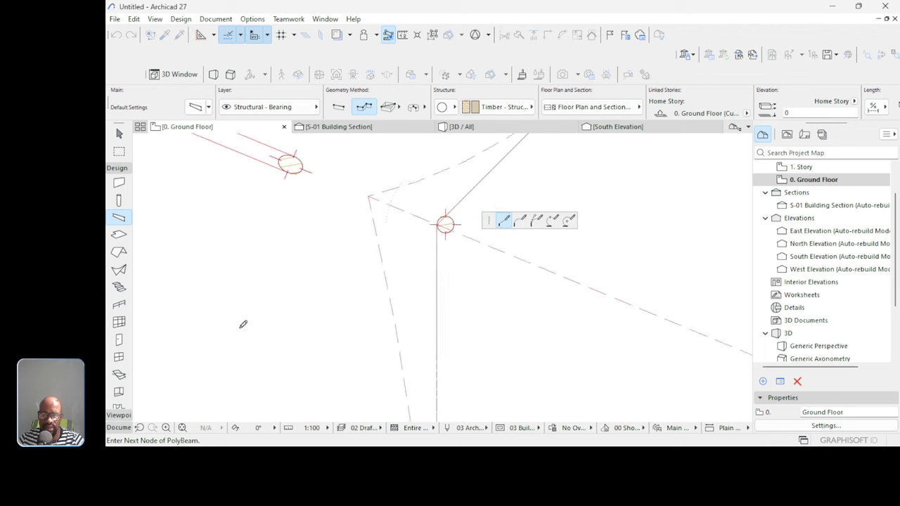
scroll(397, 200, "up", 3)
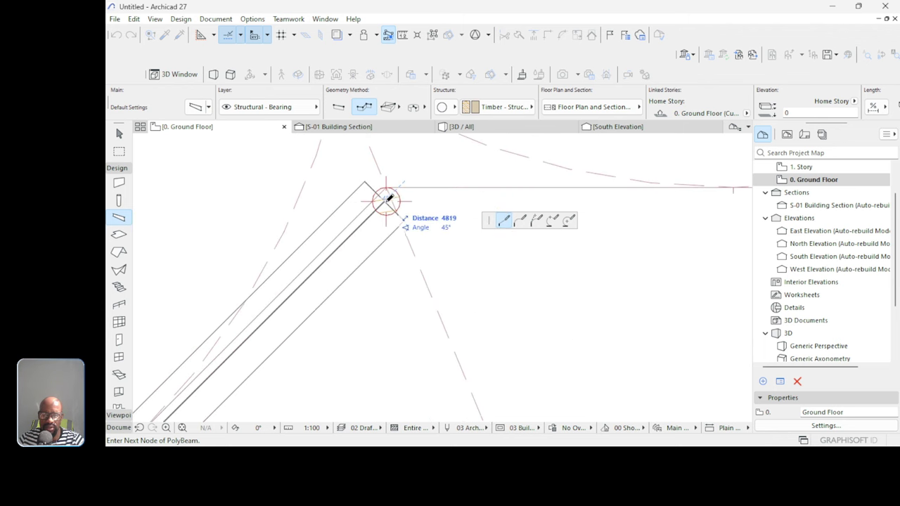
left_click(388, 200)
scroll(389, 199, "down", 5)
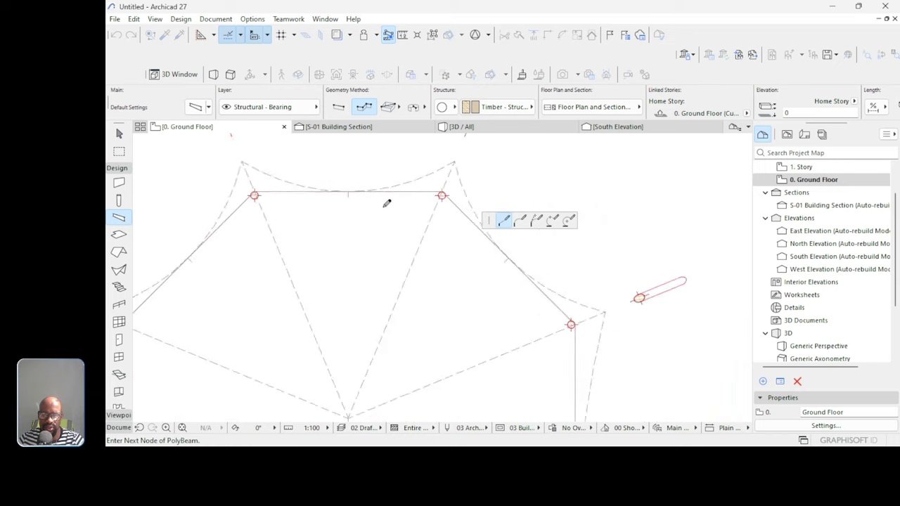
scroll(464, 190, "up", 4)
scroll(463, 188, "up", 2)
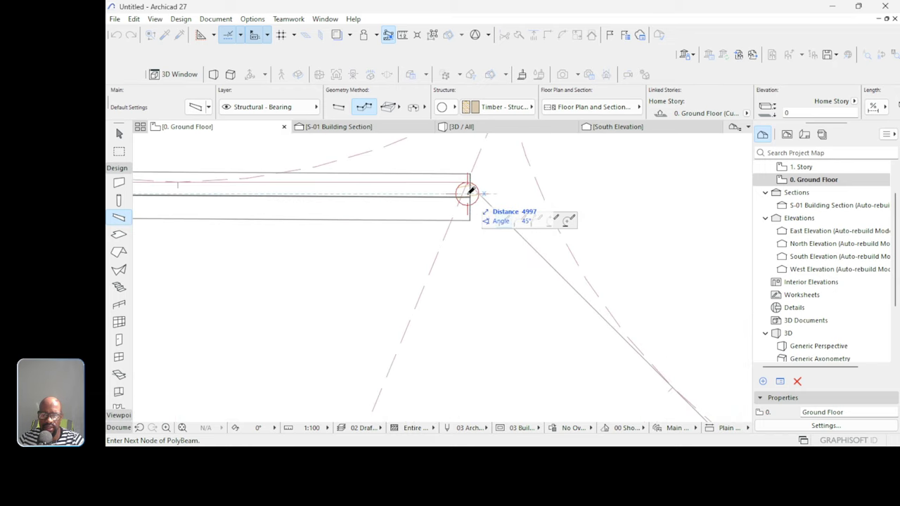
left_click(470, 190)
scroll(453, 165, "down", 5)
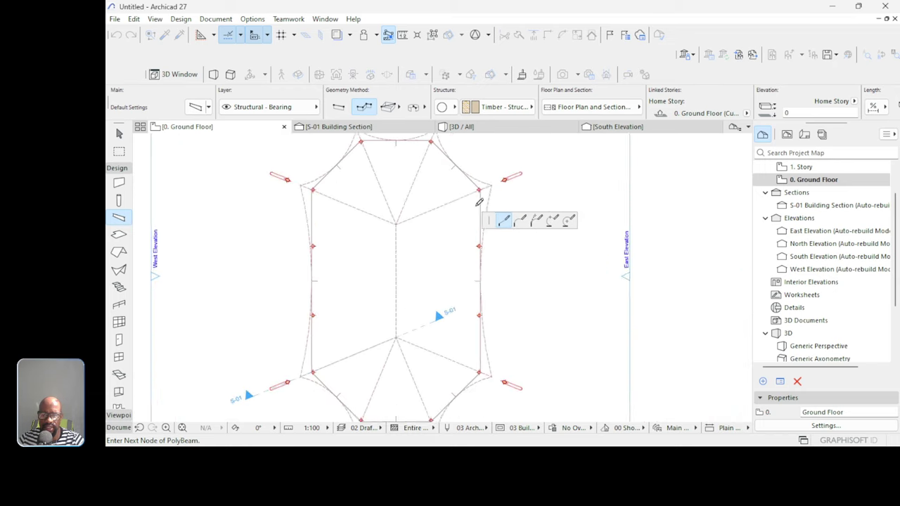
scroll(490, 144, "up", 5)
scroll(490, 144, "up", 3)
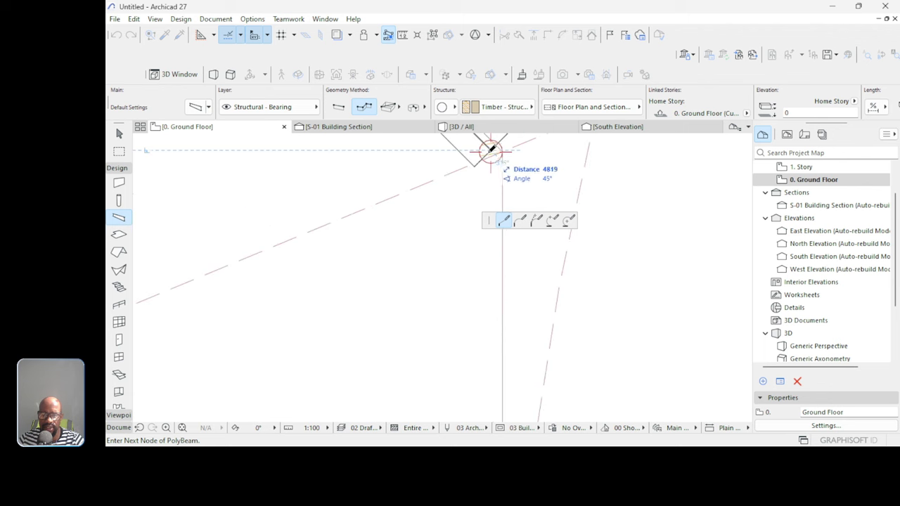
Carry the polybeam through the remaining perimeter nodes and finish the ring.
left_click(493, 149)
scroll(492, 150, "down", 5)
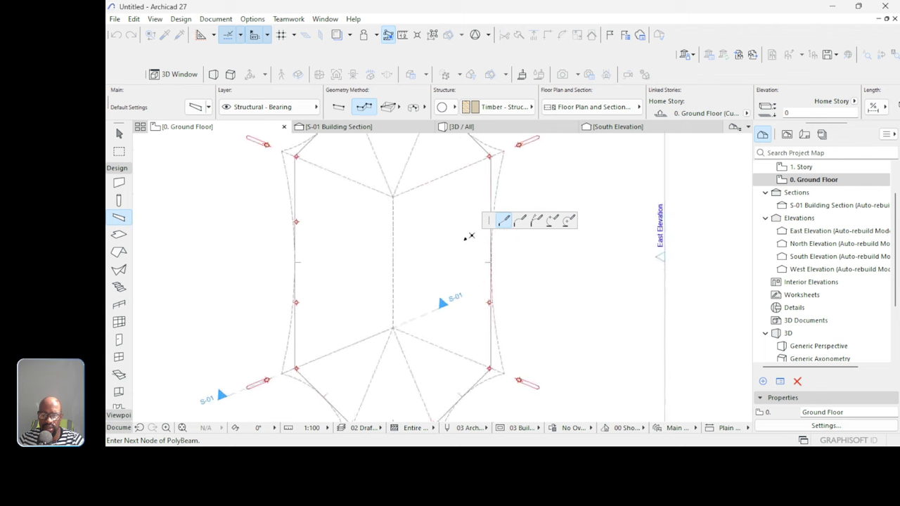
scroll(484, 206, "up", 5)
left_click(484, 206)
scroll(482, 301, "down", 5)
scroll(492, 302, "up", 5)
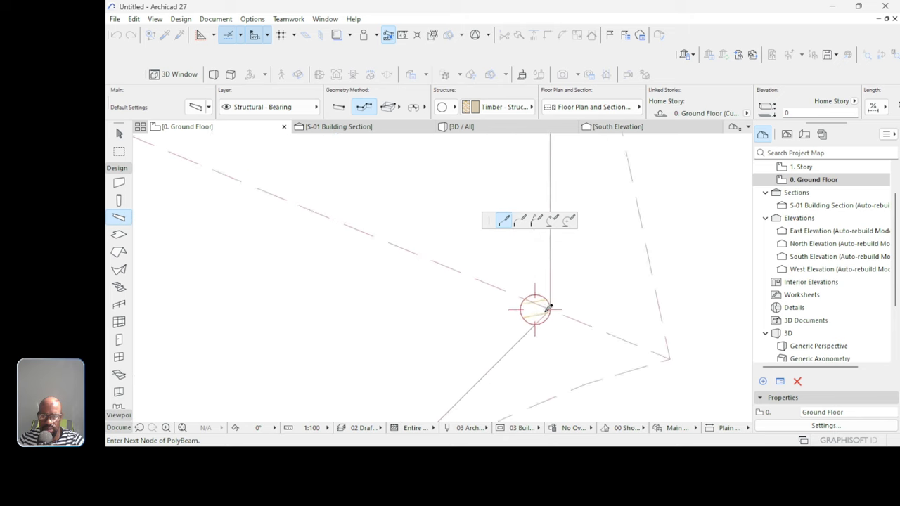
left_click(540, 304)
scroll(622, 253, "down", 5)
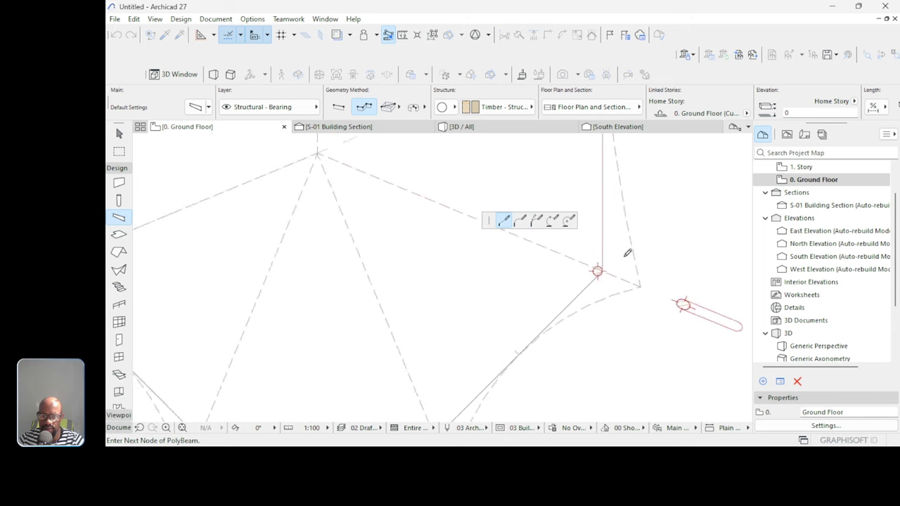
scroll(562, 322, "up", 5)
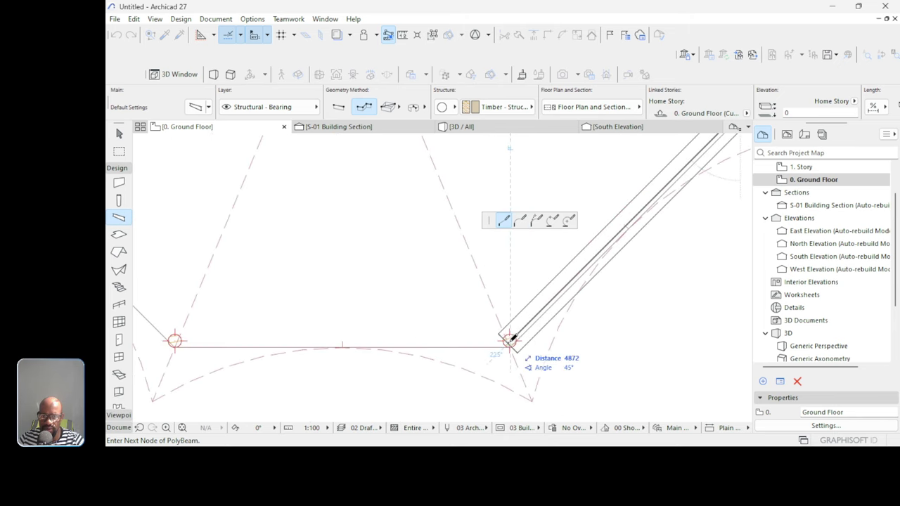
scroll(511, 339, "up", 3)
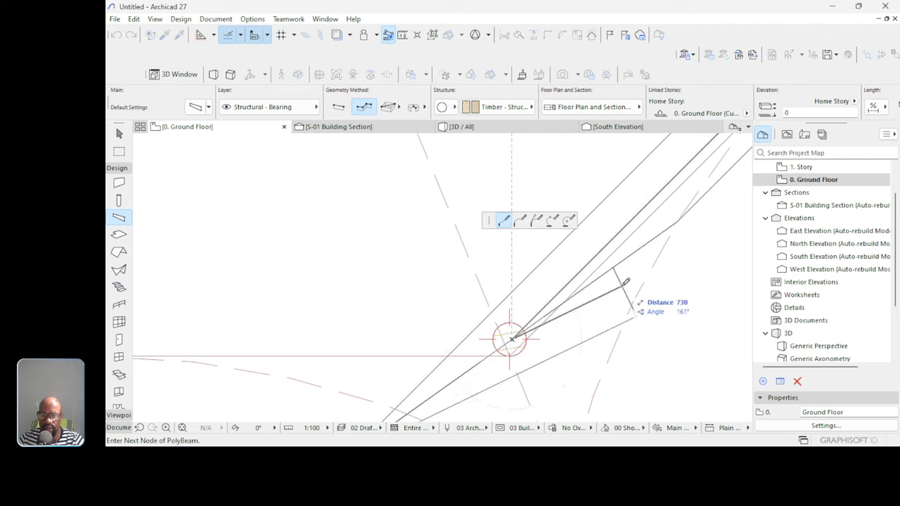
scroll(384, 312, "down", 5)
scroll(394, 306, "up", 6)
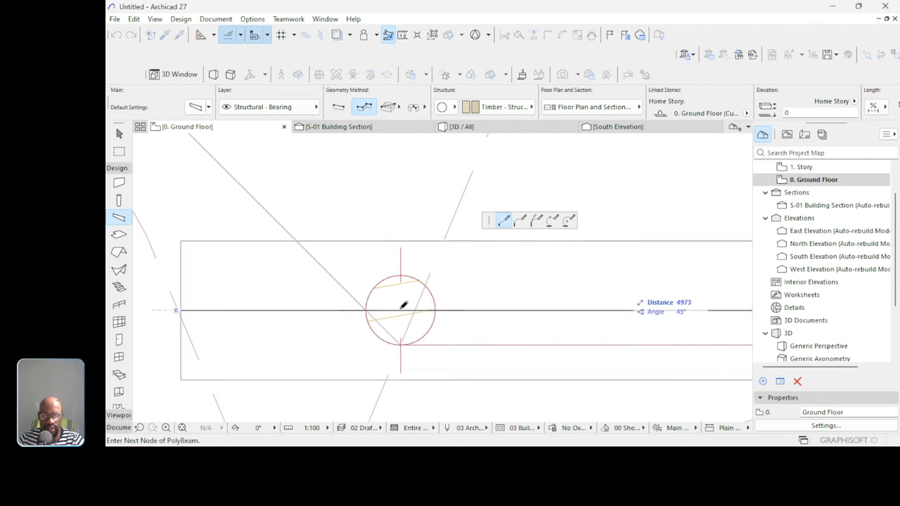
scroll(405, 306, "down", 3)
scroll(532, 328, "up", 3)
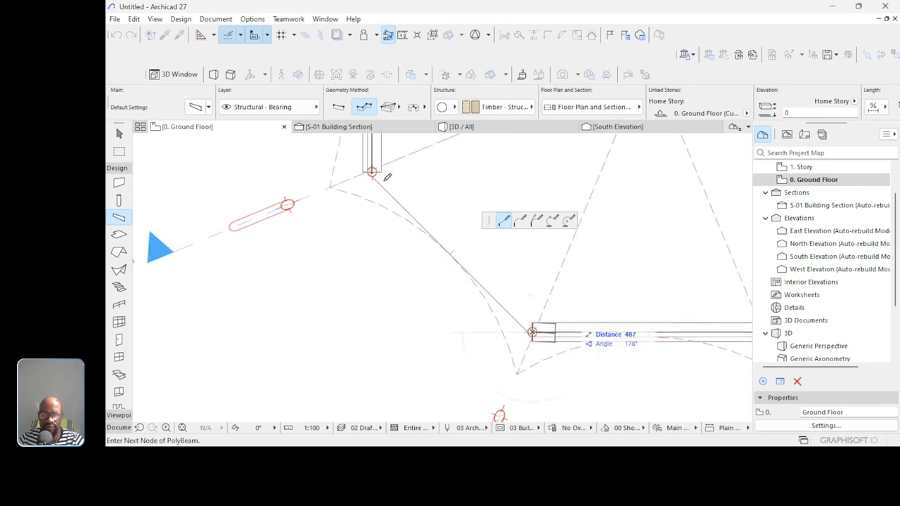
scroll(370, 154, "up", 2)
scroll(370, 154, "up", 2)
double_click(383, 197)
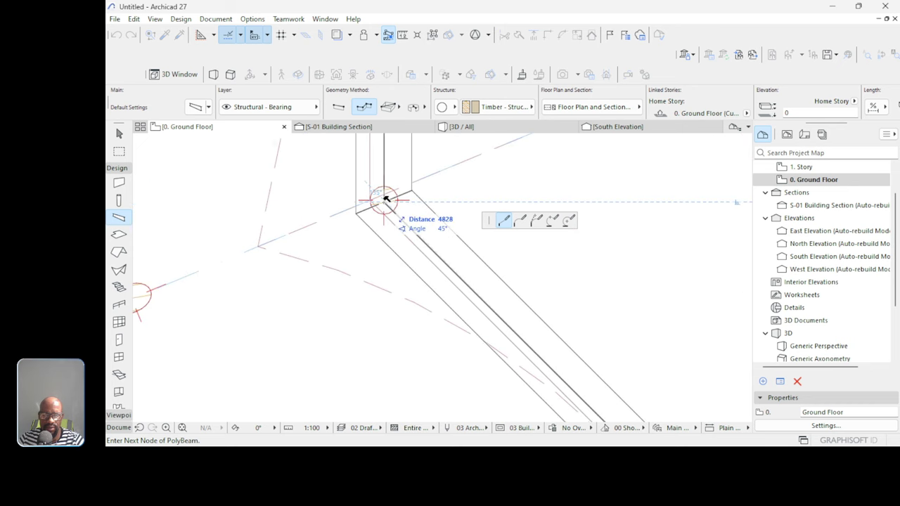
scroll(386, 195, "down", 4)
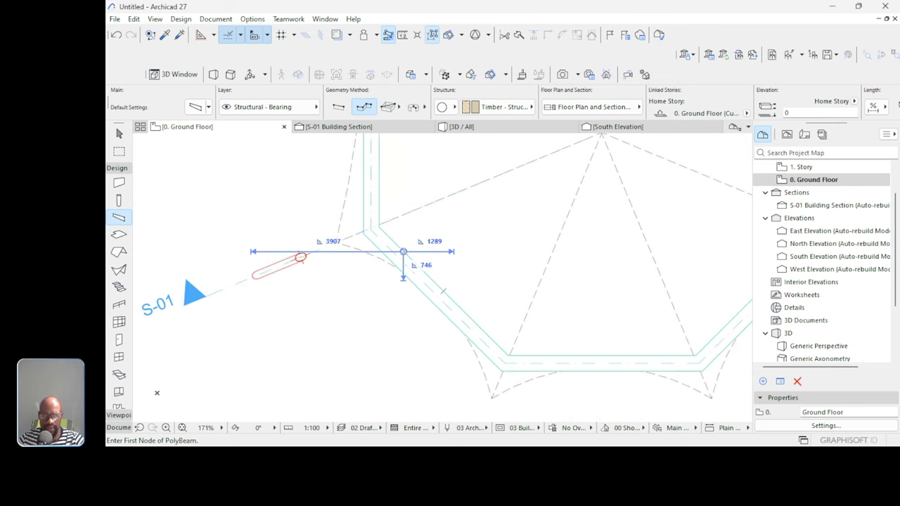
key("Escape")
In the 3D view, select the eight beams of the timber ring.
left_click(461, 127)
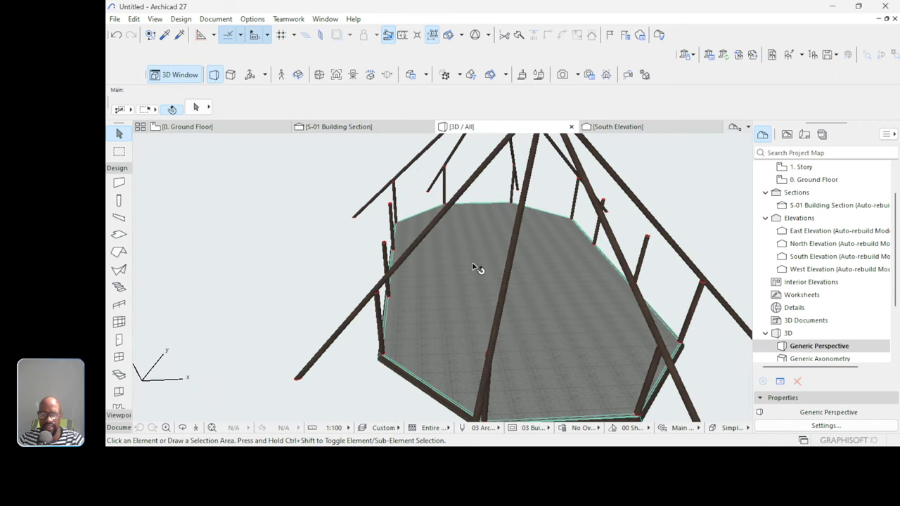
scroll(538, 363, "up", 8)
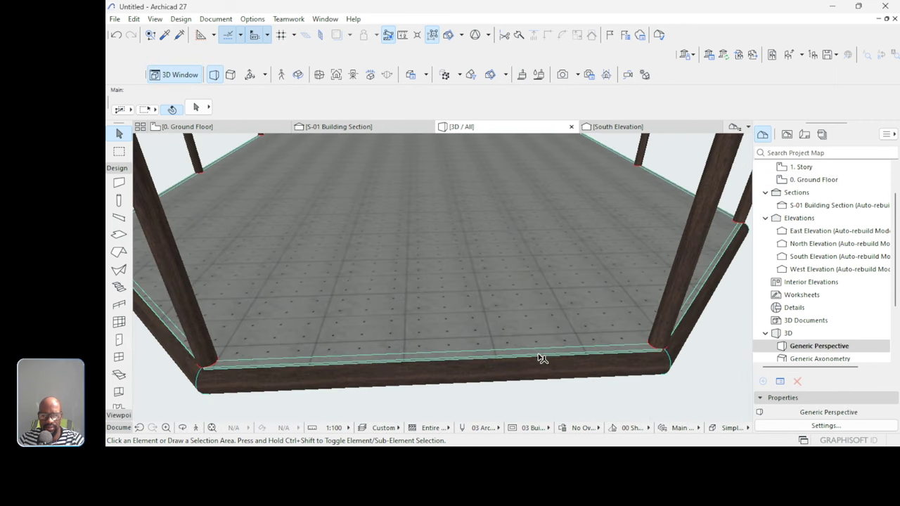
left_click(490, 370)
scroll(490, 373, "down", 4)
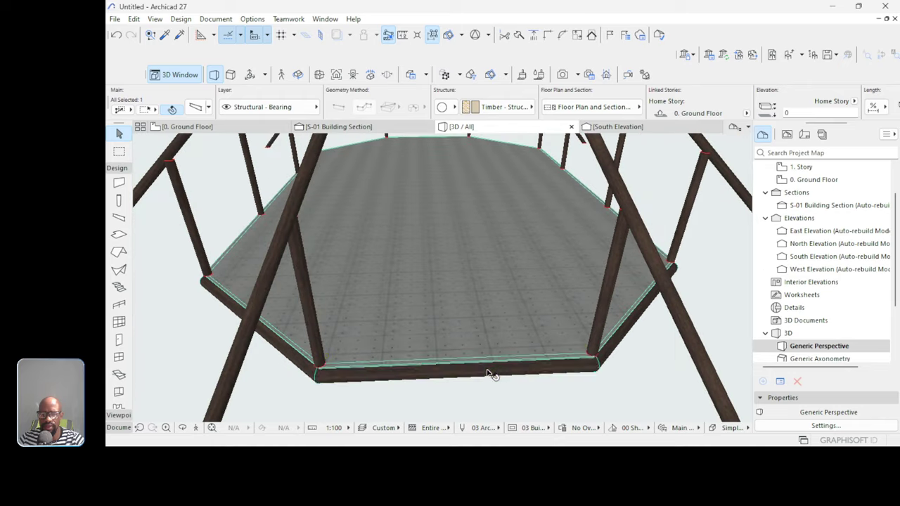
middle_click_drag(456, 263, 483, 303, "shift")
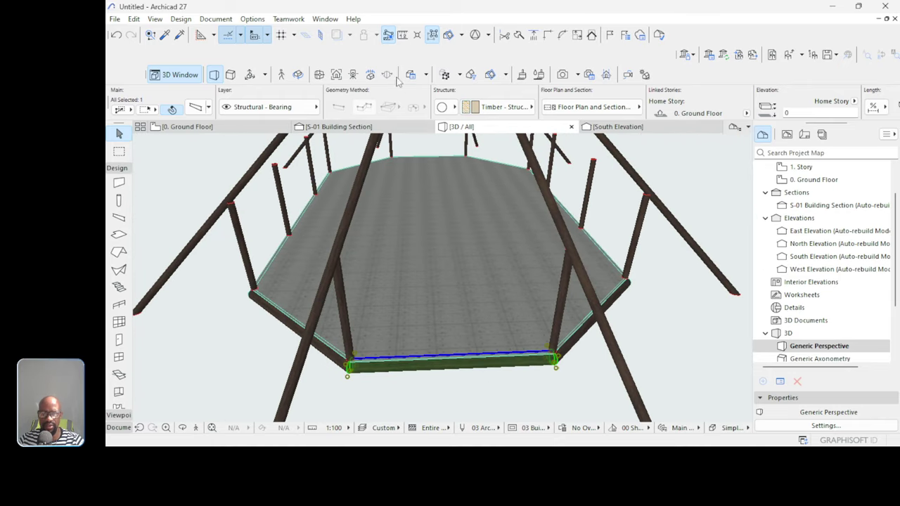
left_click(432, 35)
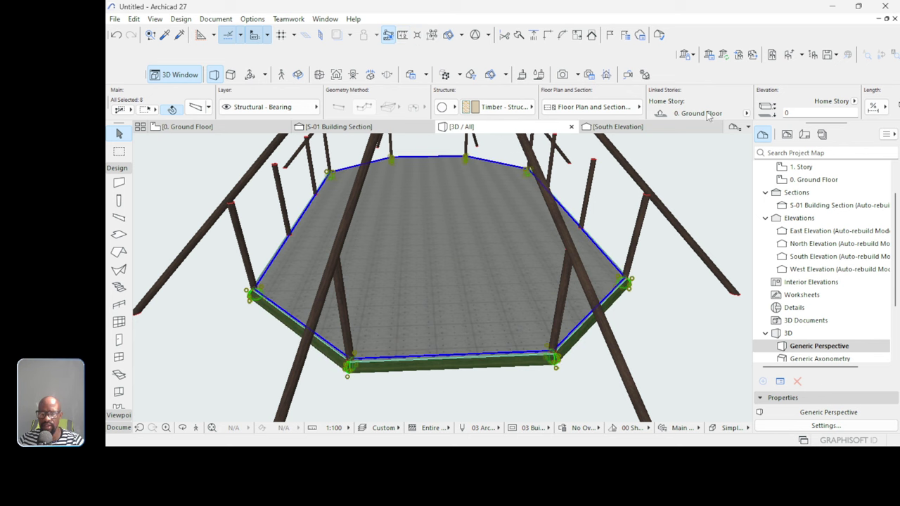
scroll(708, 114, "down", 2)
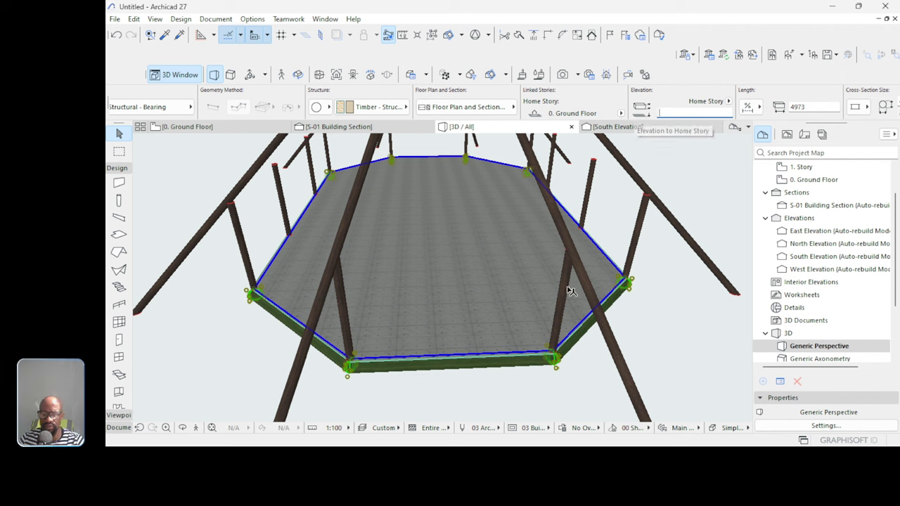
left_click(571, 291)
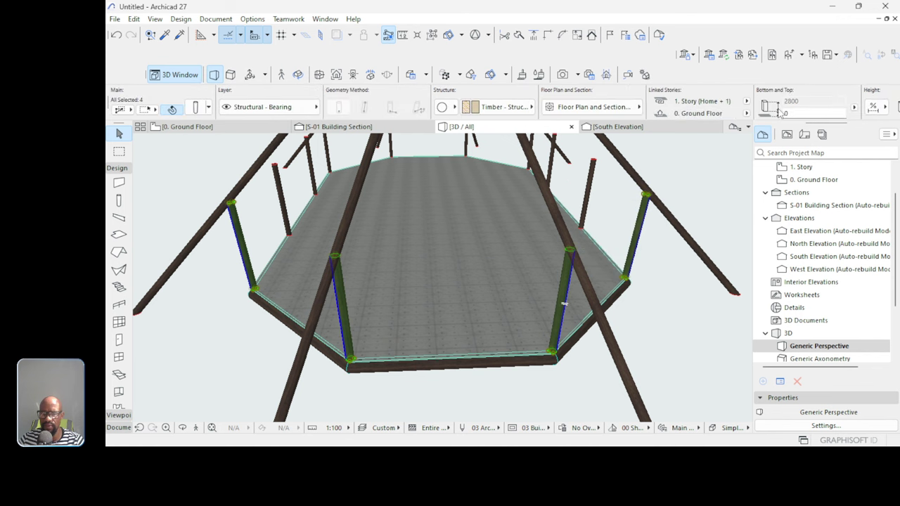
left_click(523, 367)
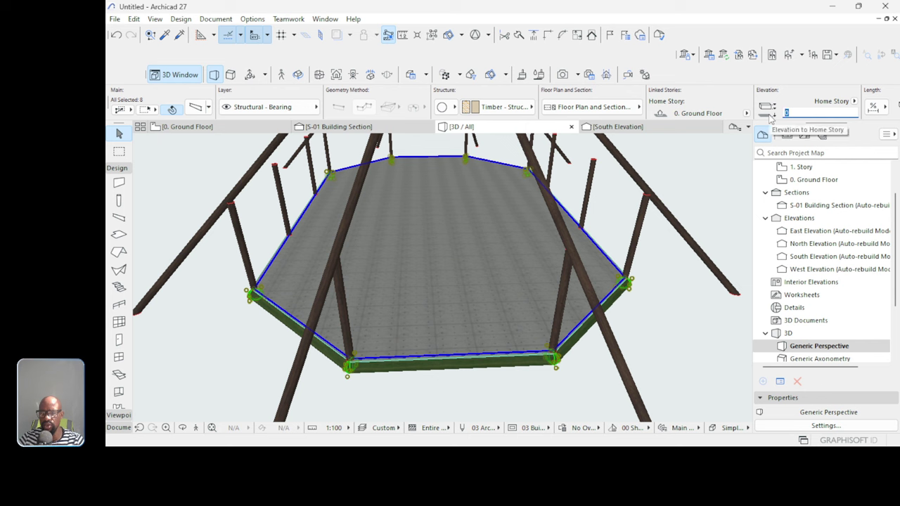
Raise the ring to elevation 2800 and set its cross-section size to 200.
key("Return")
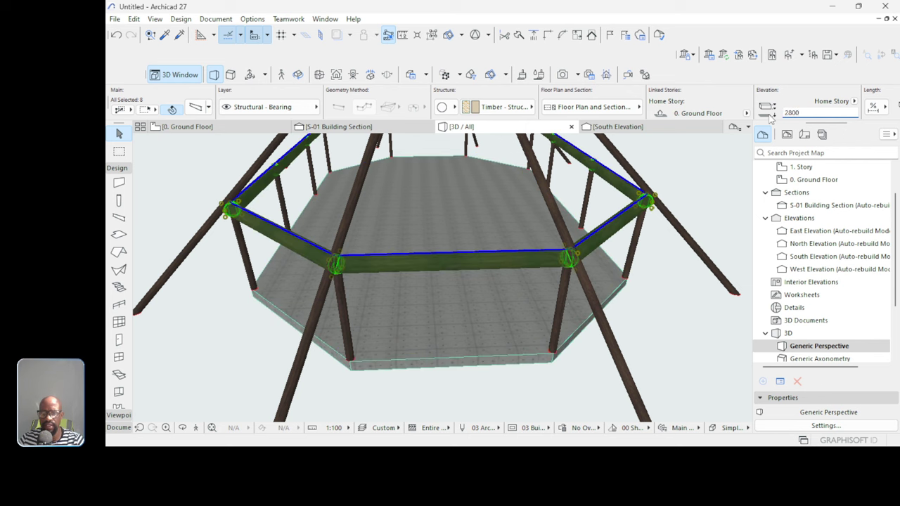
scroll(604, 99, "right", 3)
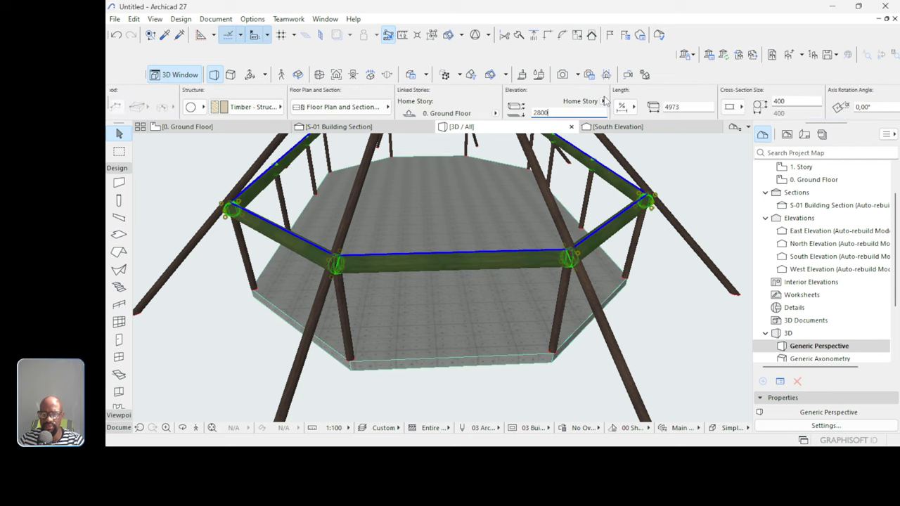
scroll(580, 102, "right", 3)
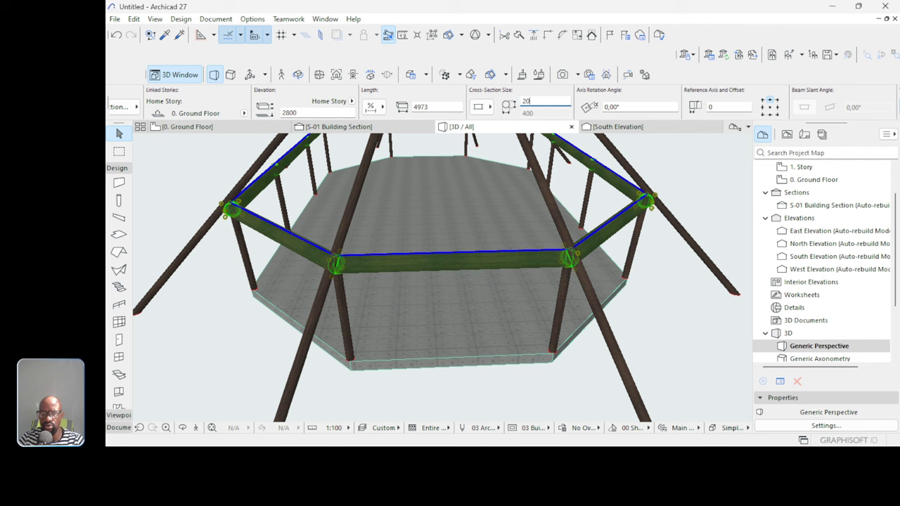
key("Return")
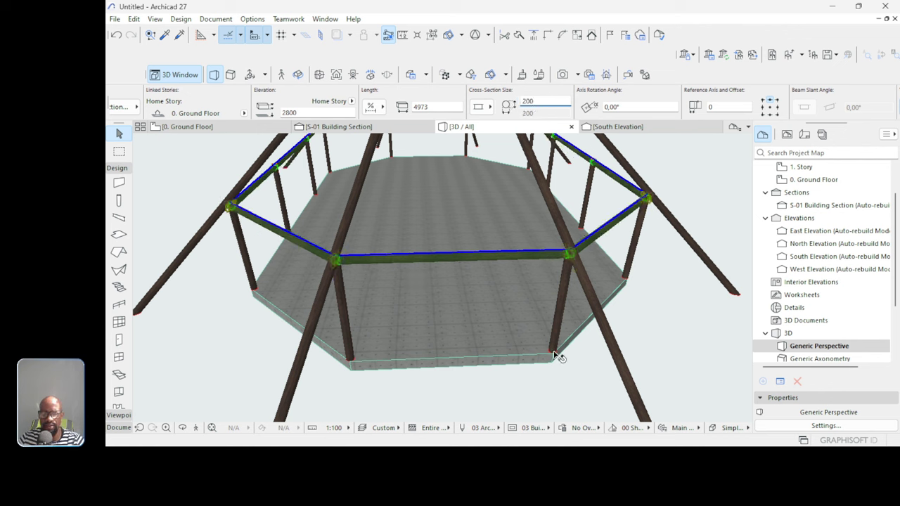
Deselect the ring and orbit the 3D view to a near-frontal view of the frame.
left_click(532, 391)
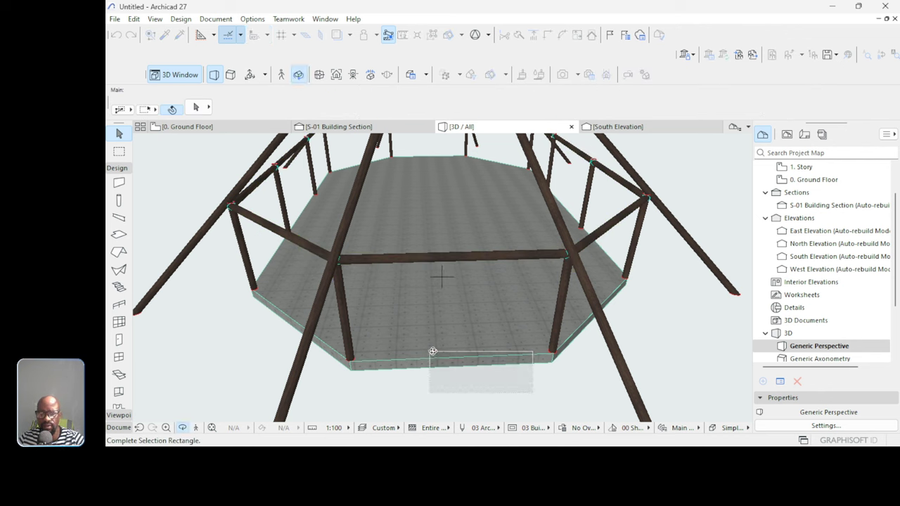
left_click(490, 379)
middle_click_drag(490, 305, 527, 267, "shift")
scroll(526, 267, "down", 5)
scroll(444, 213, "up", 3)
middle_click_drag(444, 213, 416, 176, "shift")
scroll(415, 175, "down", 5)
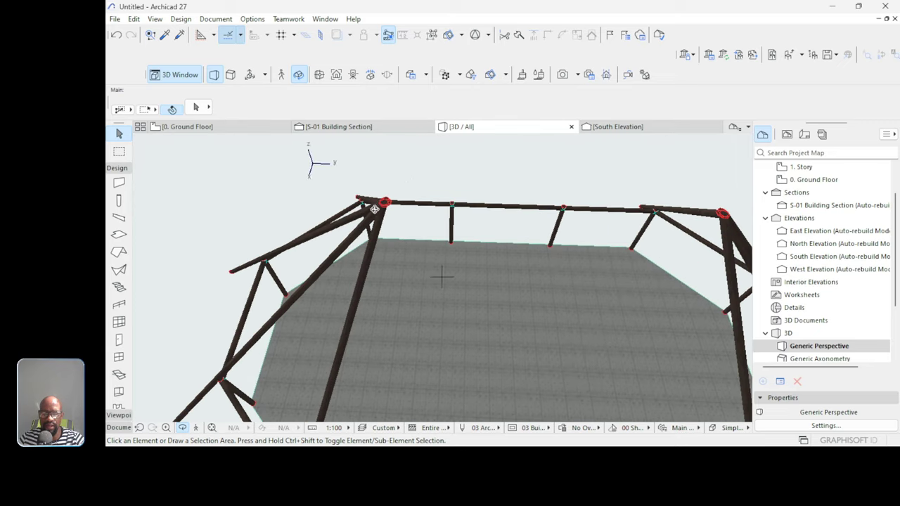
middle_click_drag(444, 217, 486, 167, "shift")
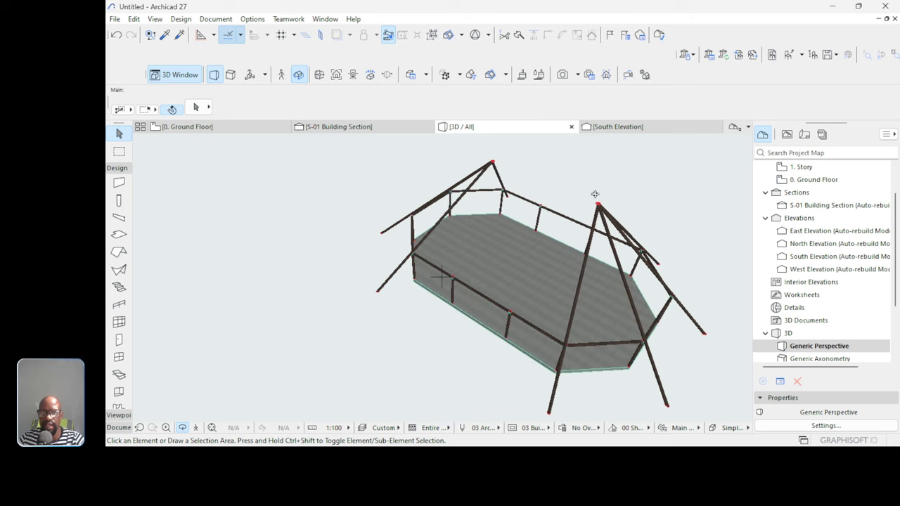
middle_click_drag(416, 206, 478, 251, "shift")
scroll(477, 251, "up", 5)
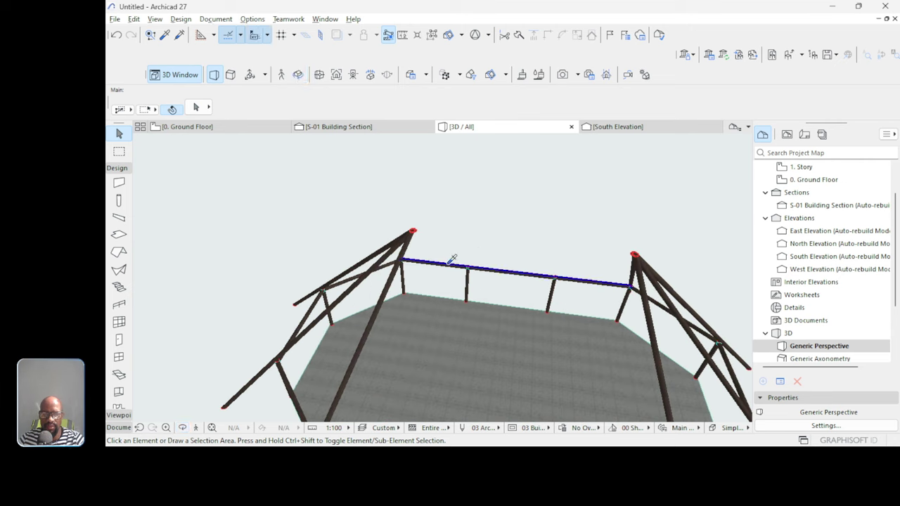
Using the upper beam's settings, draw a ridge beam from the right peak node to the left one, then select it.
left_click(449, 263, "alt")
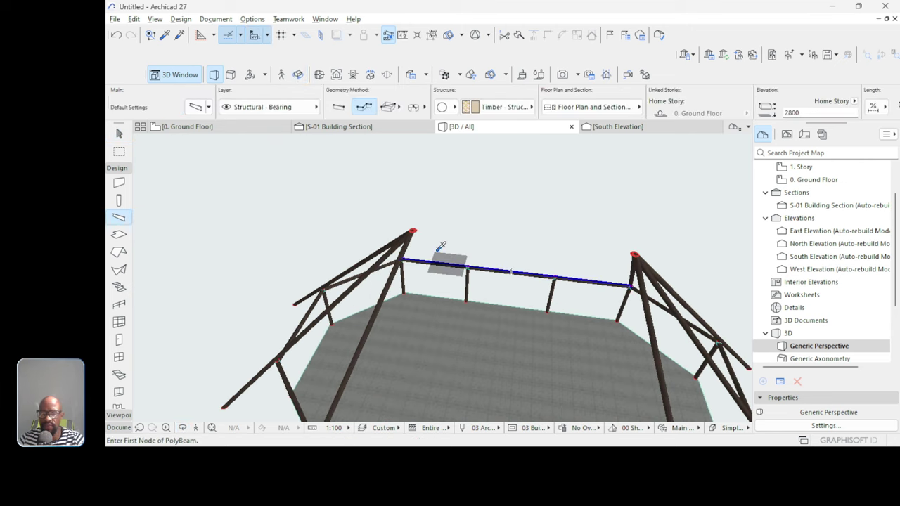
scroll(804, 216, "up", 1)
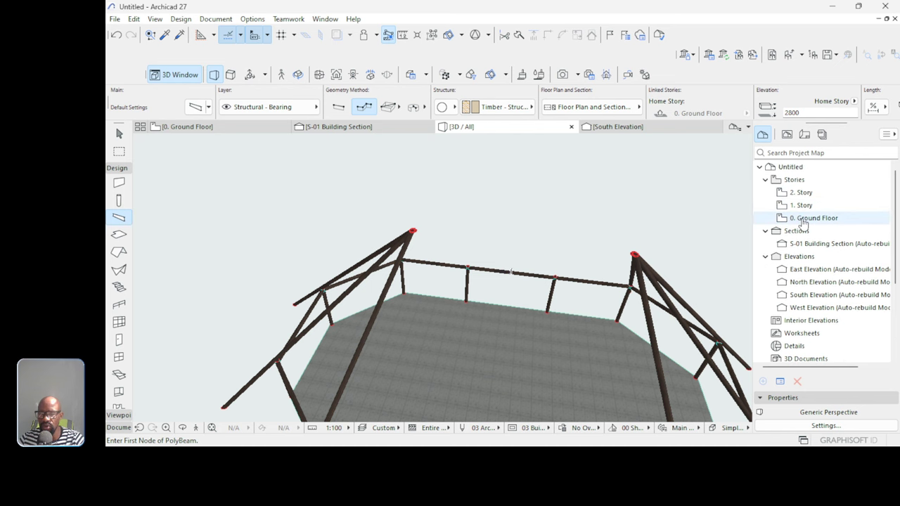
scroll(668, 229, "up", 5)
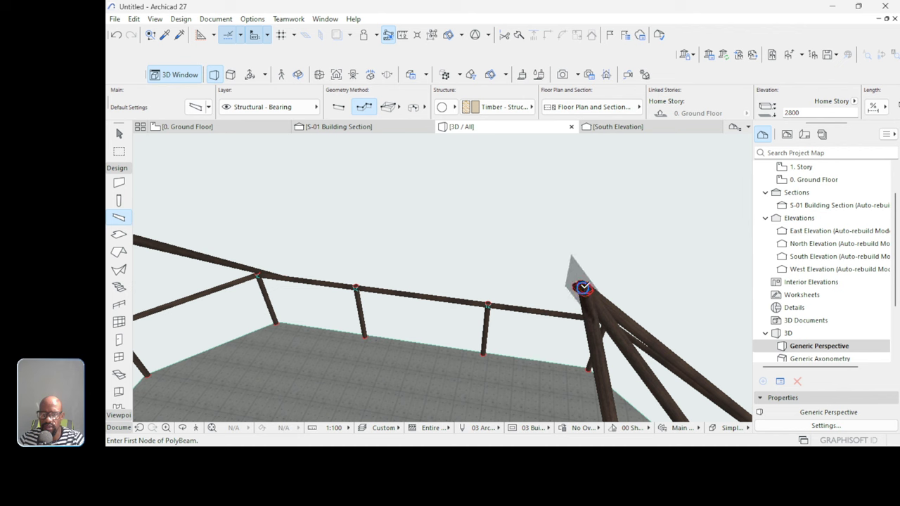
left_click(583, 286)
mouse_move(464, 274)
middle_mouse_down("shift")
mouse_move(478, 267)
mouse_move(461, 270)
middle_mouse_up("shift")
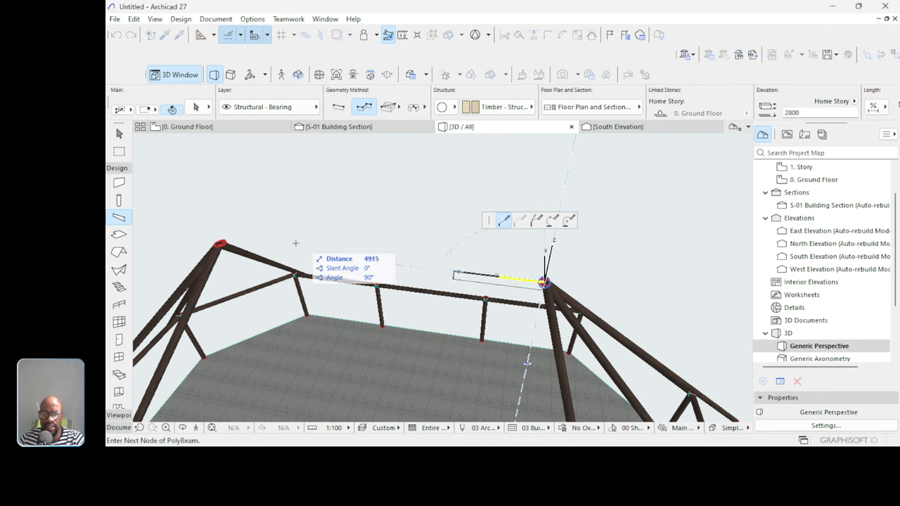
left_click(220, 244)
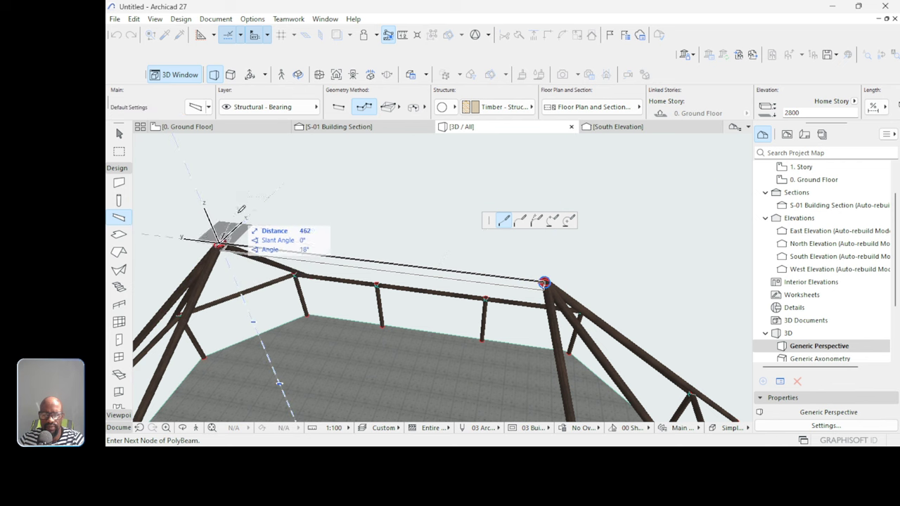
right_click(242, 190)
left_click(266, 328)
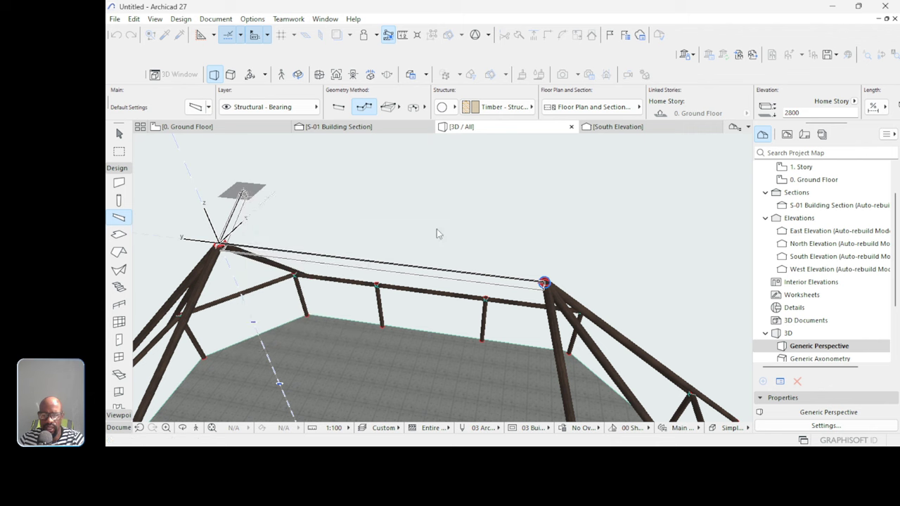
middle_click_drag(526, 216, 422, 225, "shift")
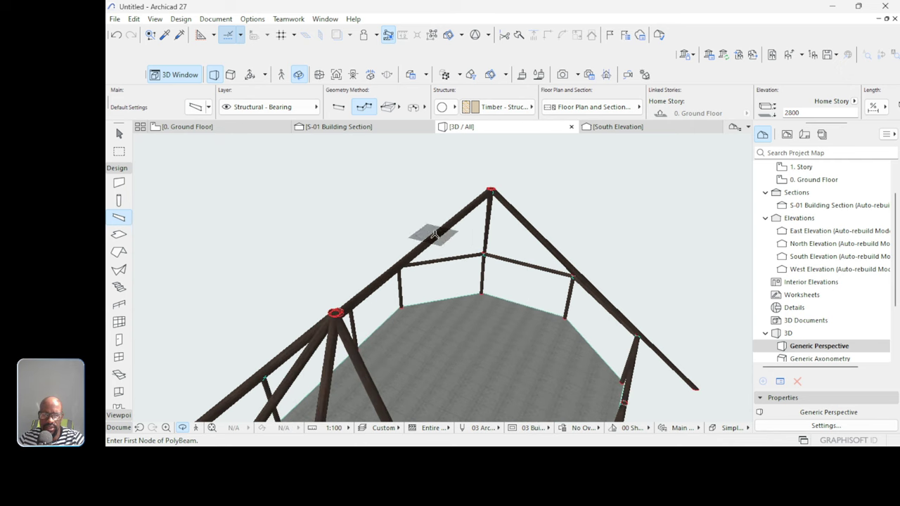
left_click(434, 234, "shift")
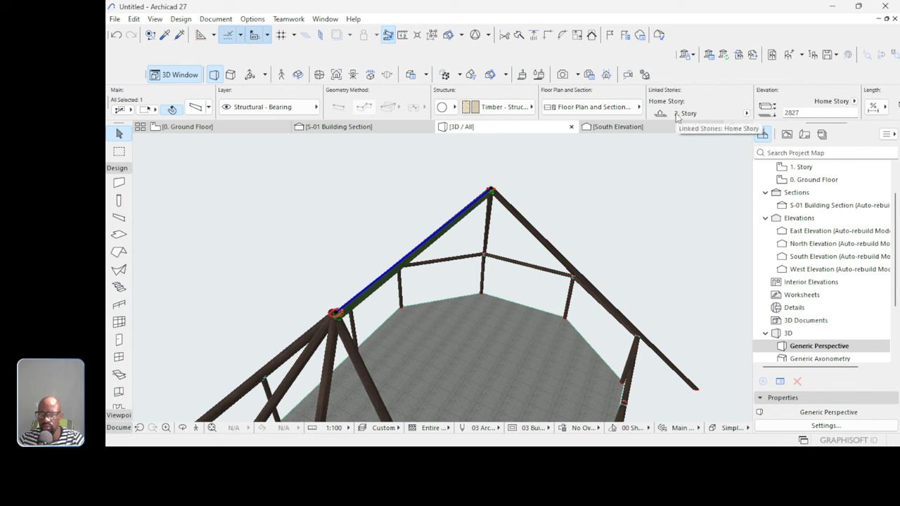
Set the ridge beam's Show on Stories option to All Stories.
left_click(589, 108)
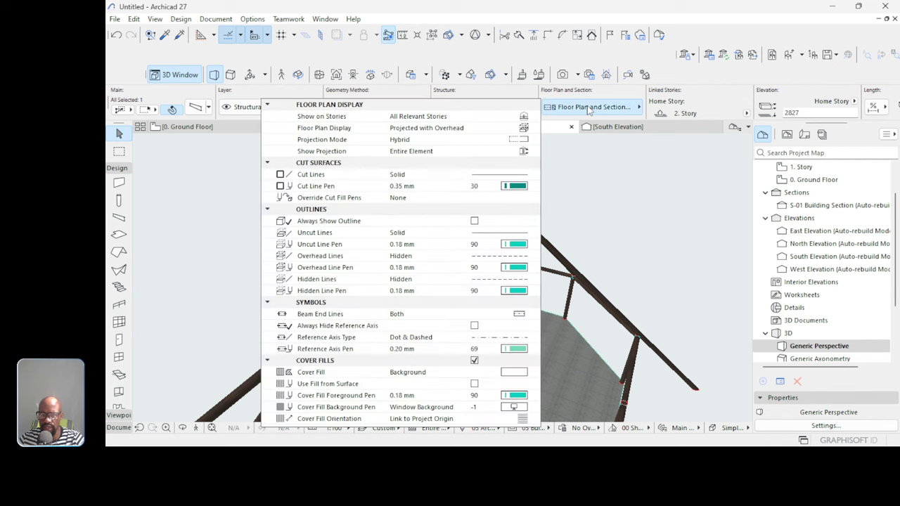
left_click(521, 117)
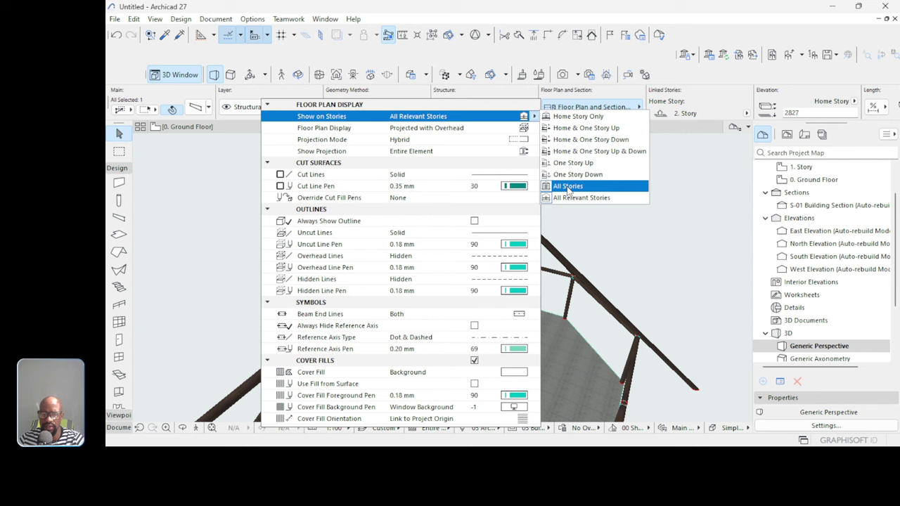
left_click(568, 186)
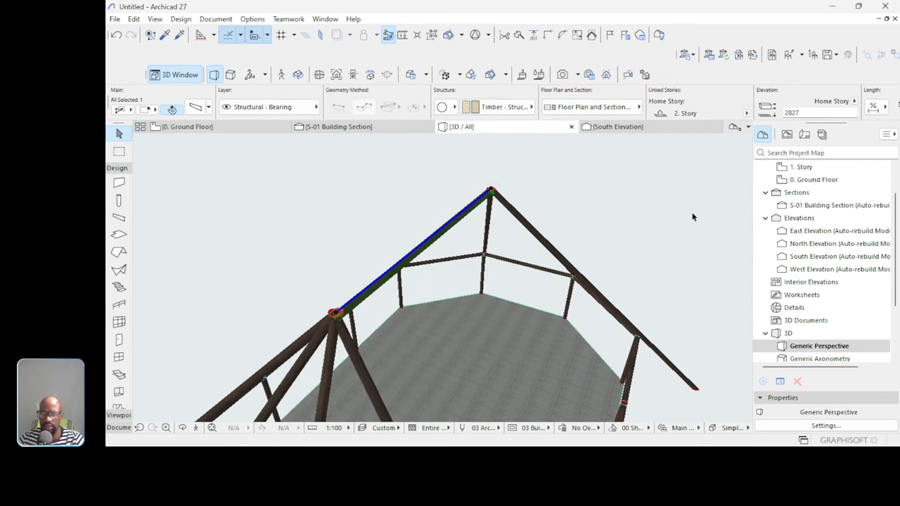
scroll(797, 204, "up", 2)
Open the 2. Story plan and select the radiating beams and columns at both junctions.
left_click(798, 194)
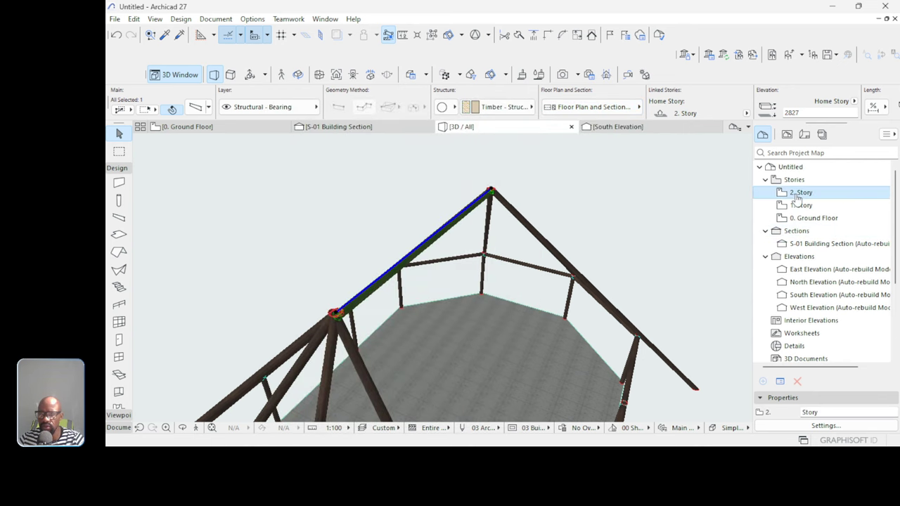
double_click(797, 196)
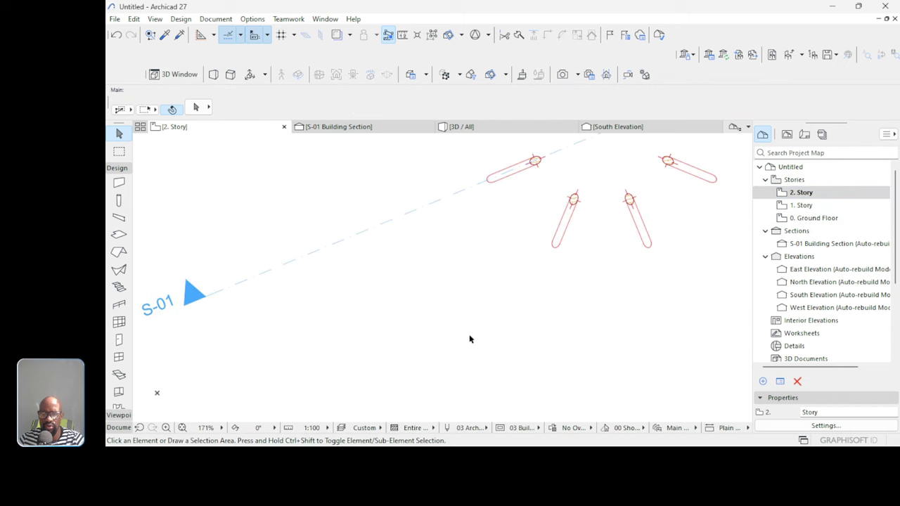
scroll(470, 340, "down", 5)
scroll(518, 214, "up", 6)
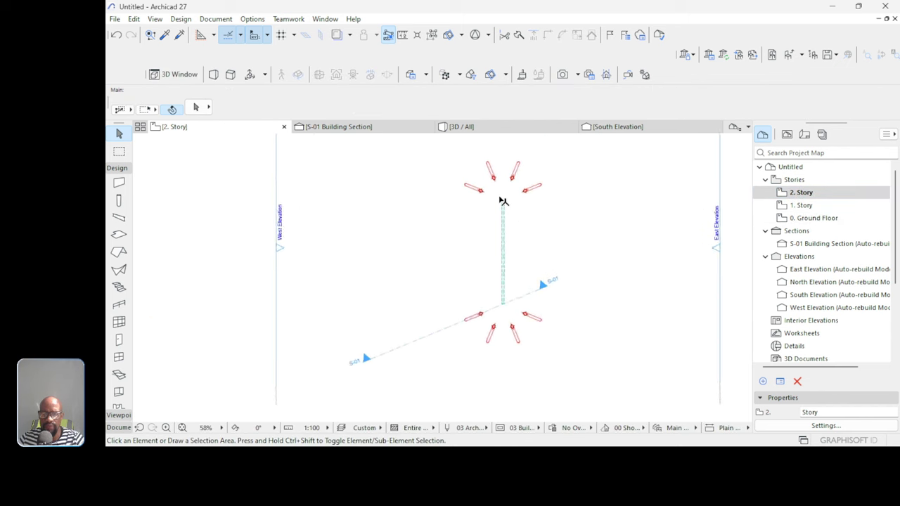
left_click(619, 194)
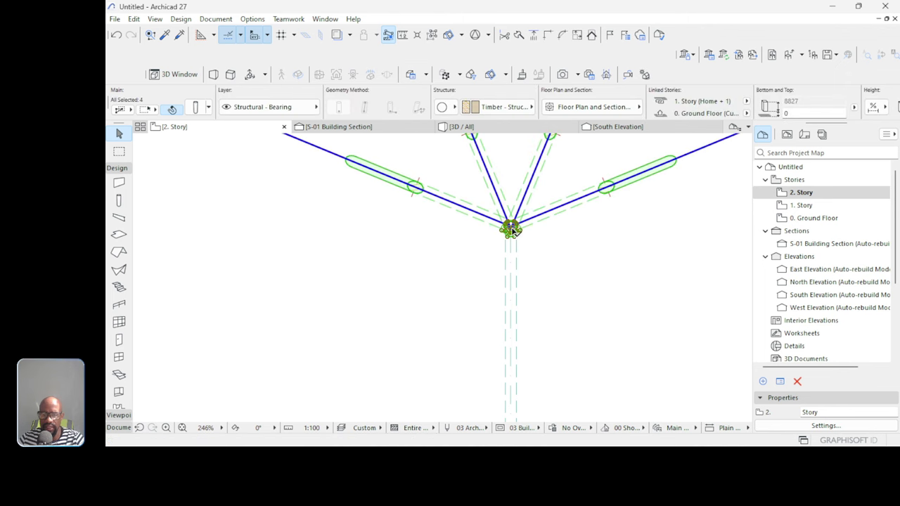
scroll(512, 230, "down", 6)
scroll(513, 310, "up", 2)
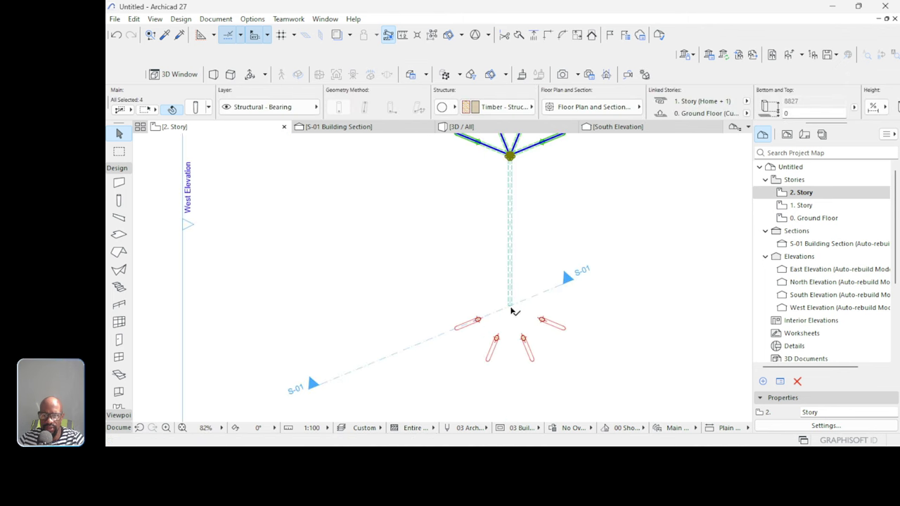
scroll(513, 310, "up", 2)
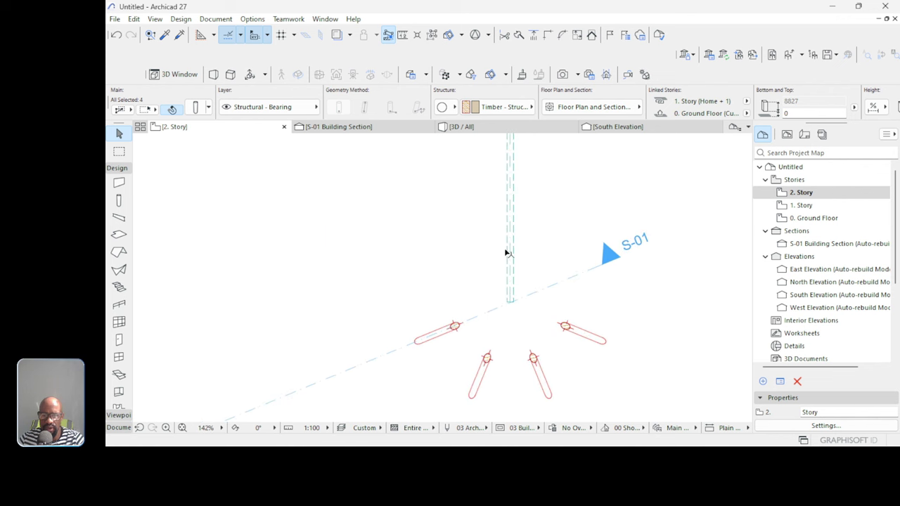
left_click(534, 361)
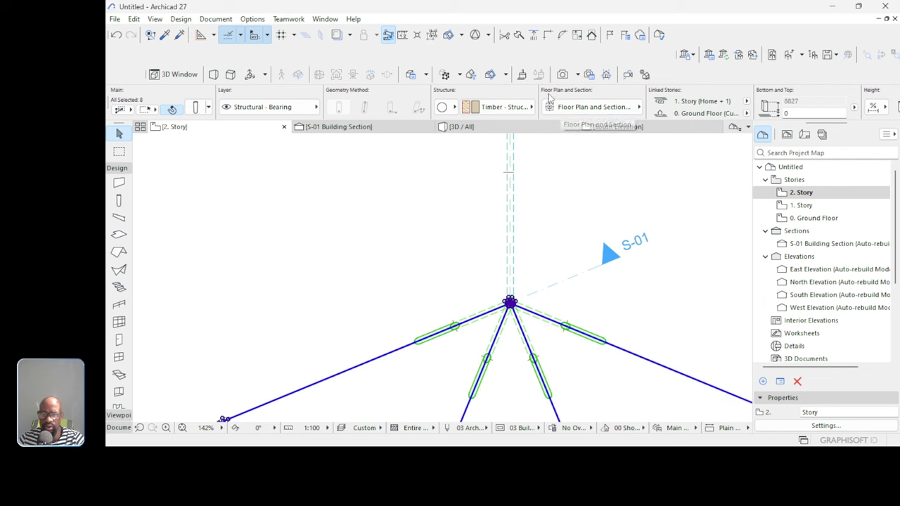
Set their Floor Plan Display to Projected with Overhead, then deselect.
left_click(595, 111)
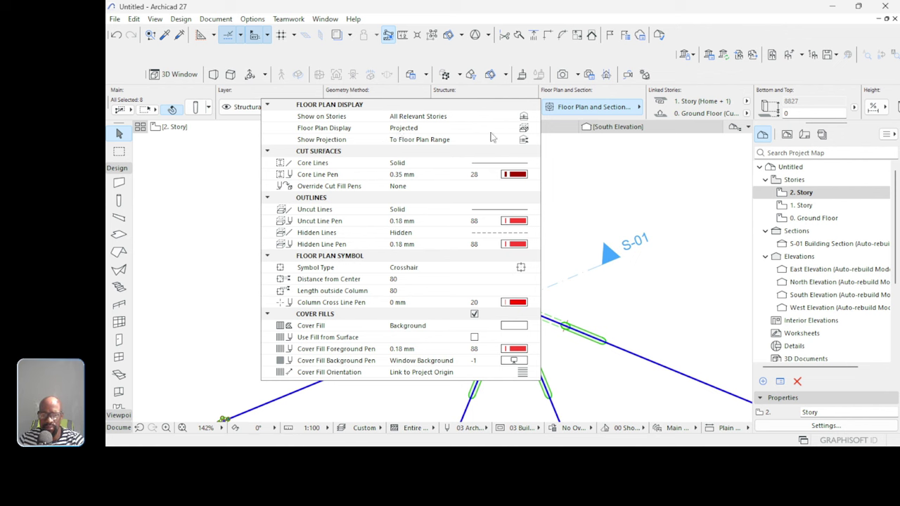
left_click(523, 130)
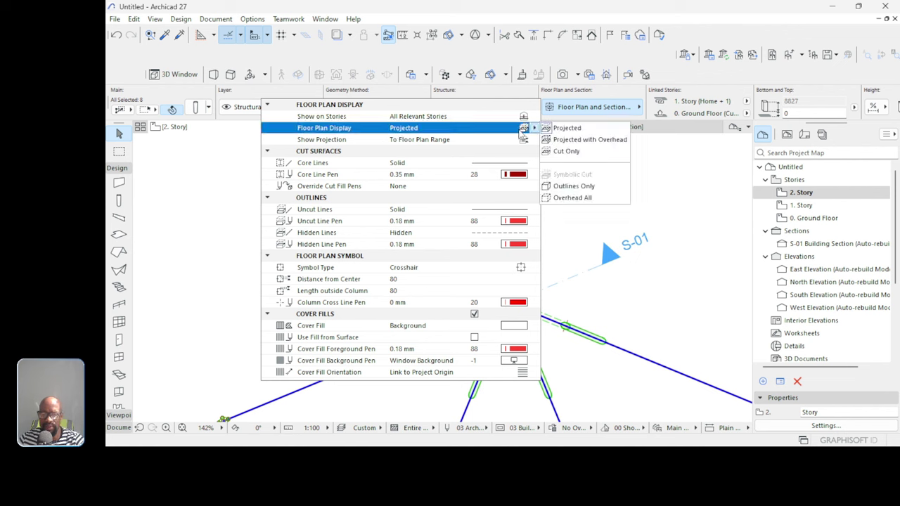
left_click(579, 140)
left_click(699, 296)
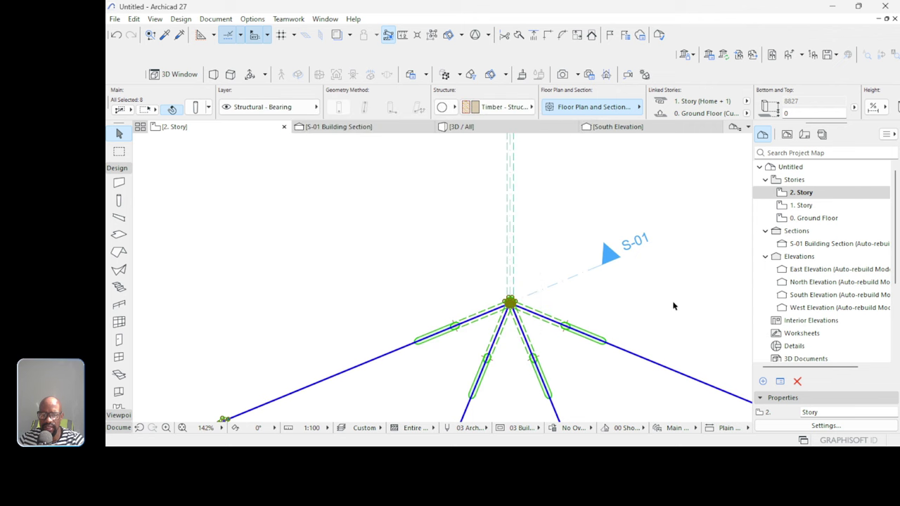
left_click(673, 305)
scroll(538, 321, "up", 5)
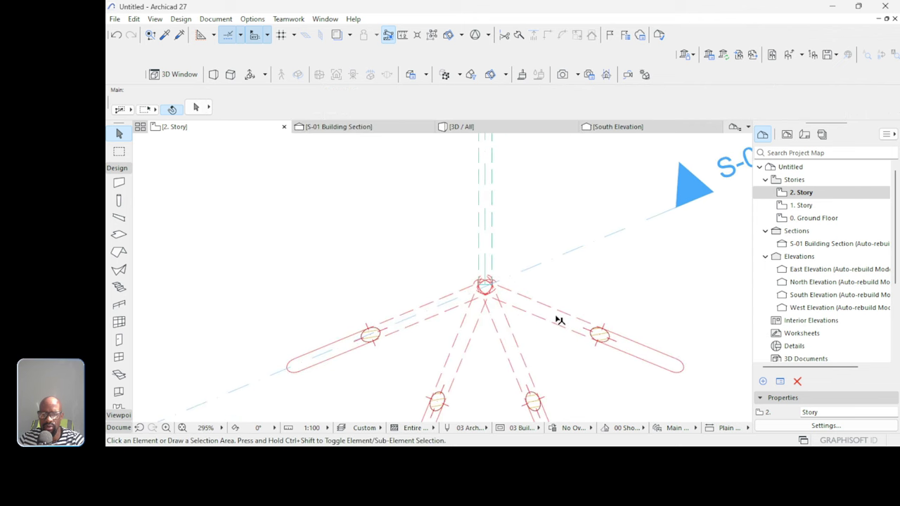
Zoom in on the 2. Story plan and briefly select the ridge beam to check it.
scroll(506, 365, "down", 4)
scroll(500, 253, "up", 5)
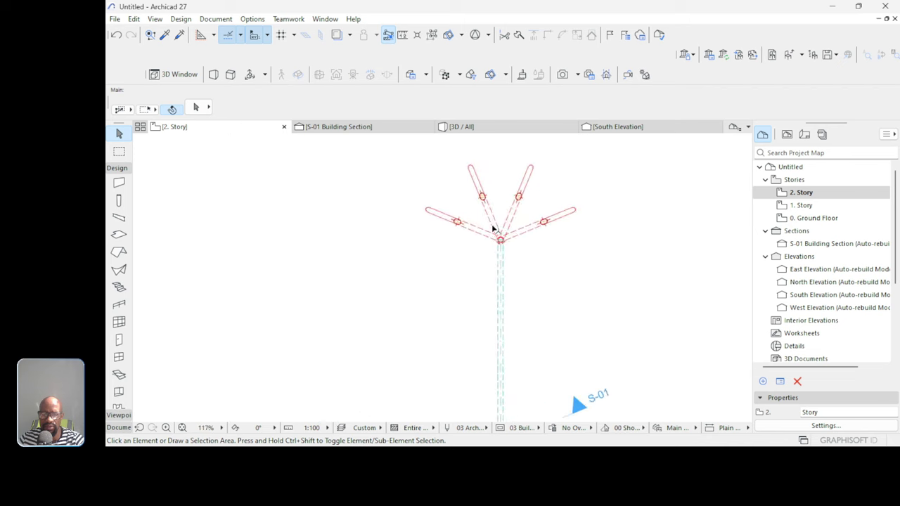
scroll(503, 274, "up", 2)
scroll(503, 186, "down", 4)
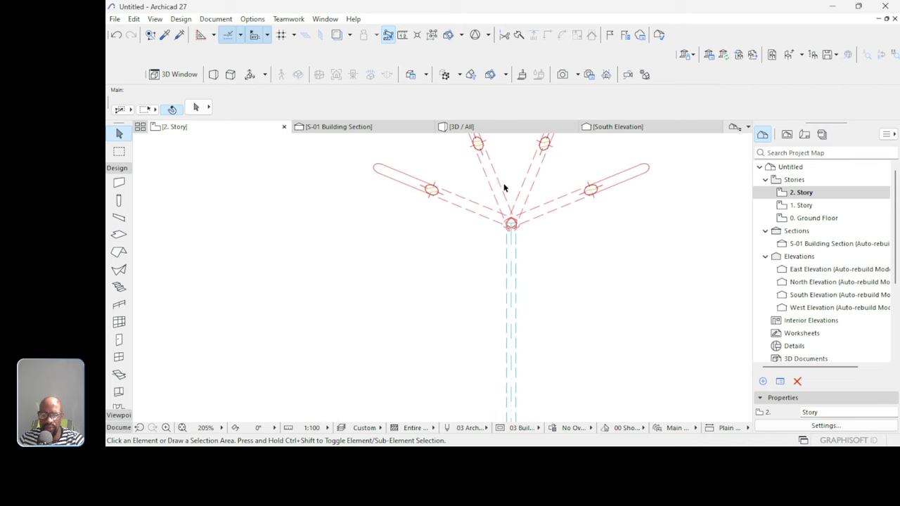
scroll(503, 188, "up", 3)
scroll(503, 188, "up", 1)
left_click(523, 302)
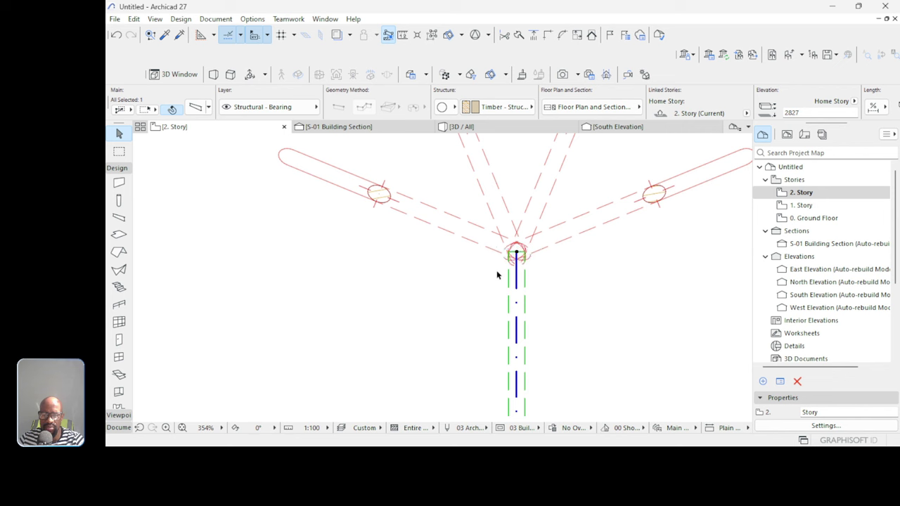
scroll(499, 278, "up", 3)
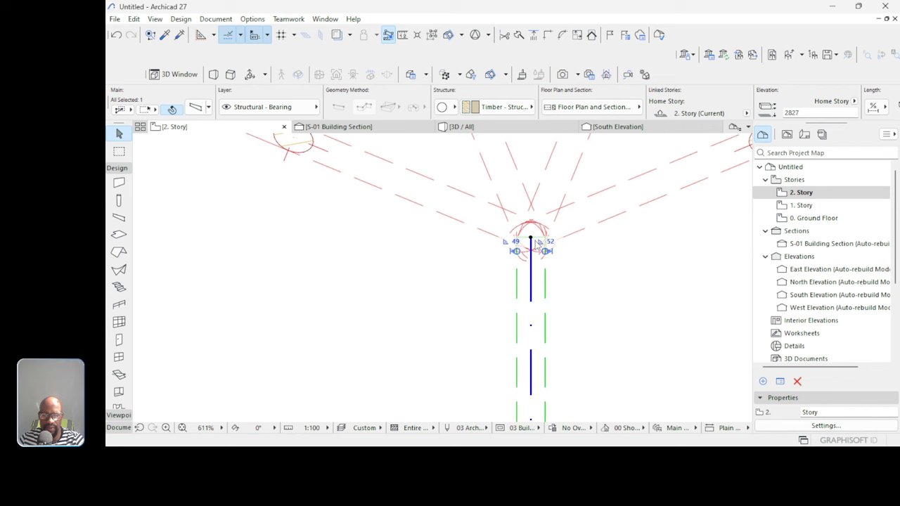
scroll(528, 243, "down", 8)
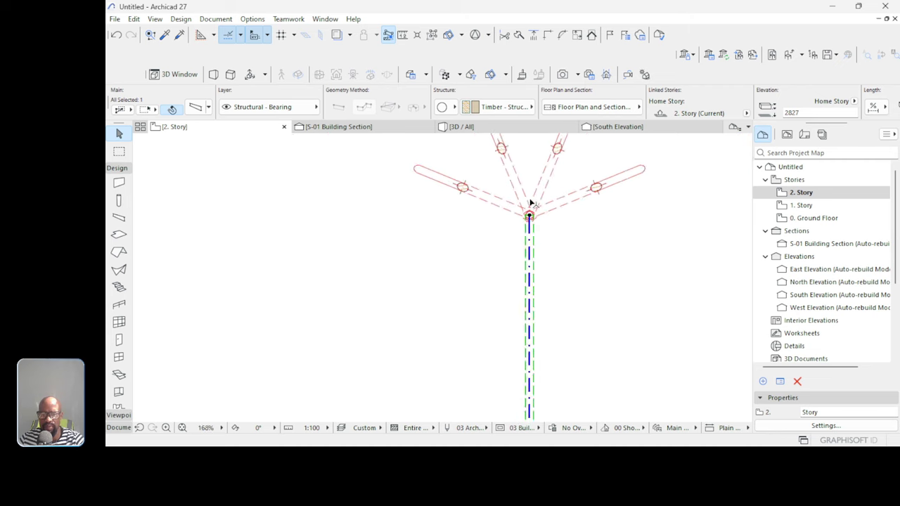
left_click(573, 217)
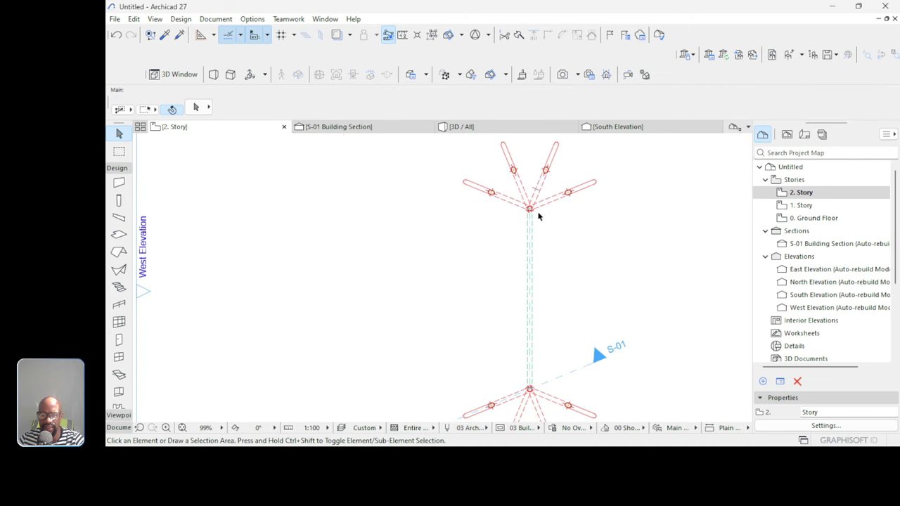
scroll(539, 215, "down", 3)
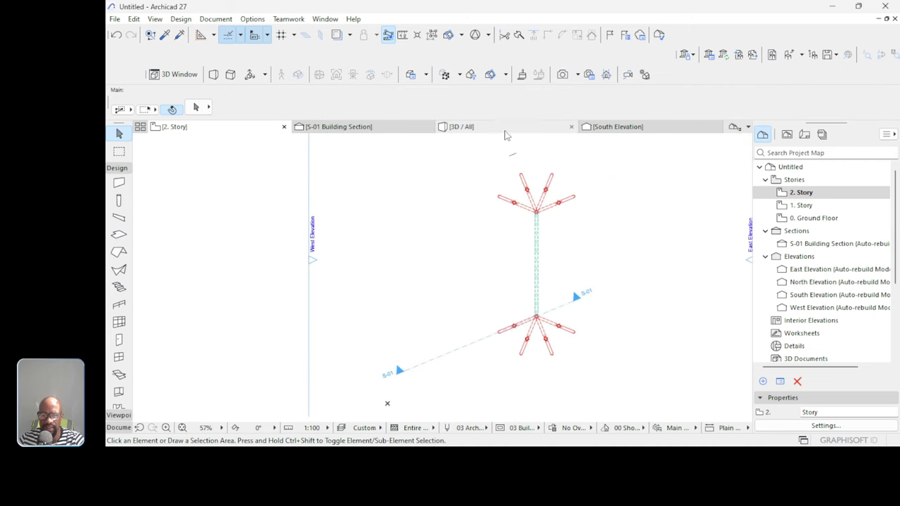
Return to the 3D view and orbit around the roof framing to inspect the ridge.
left_click(505, 131)
middle_click_drag(556, 172, 528, 209, "shift")
middle_click_drag(555, 237, 404, 227, "shift")
scroll(404, 227, "up", 5)
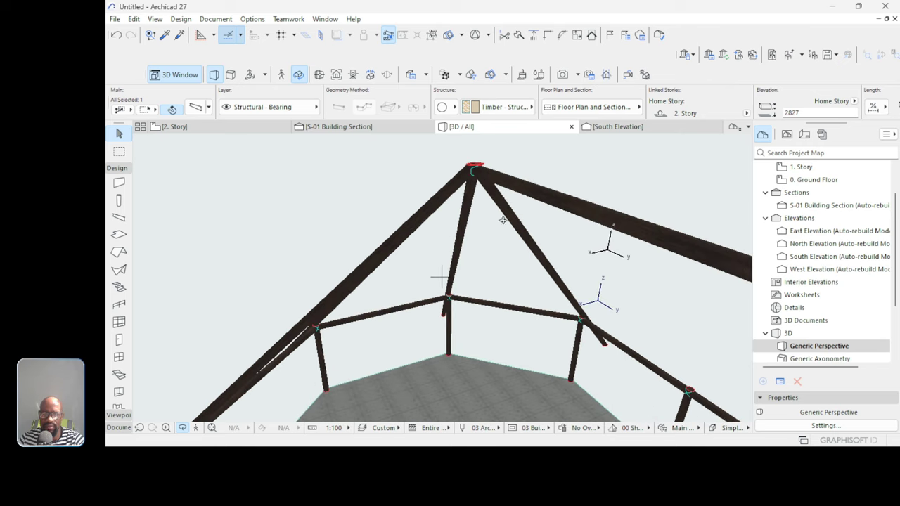
Pick up an existing beam's settings and draw a cross beam from the left rafter node on 2. Story.
key("Escape")
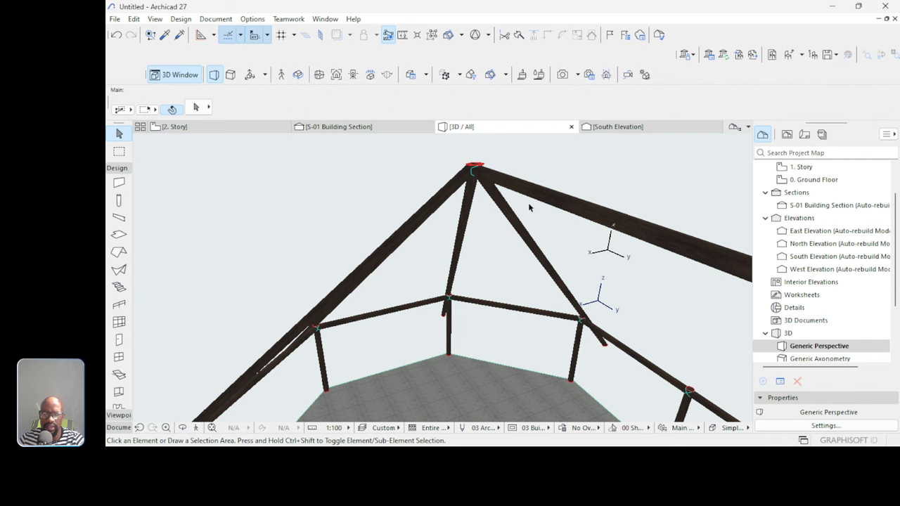
mouse_move(533, 190)
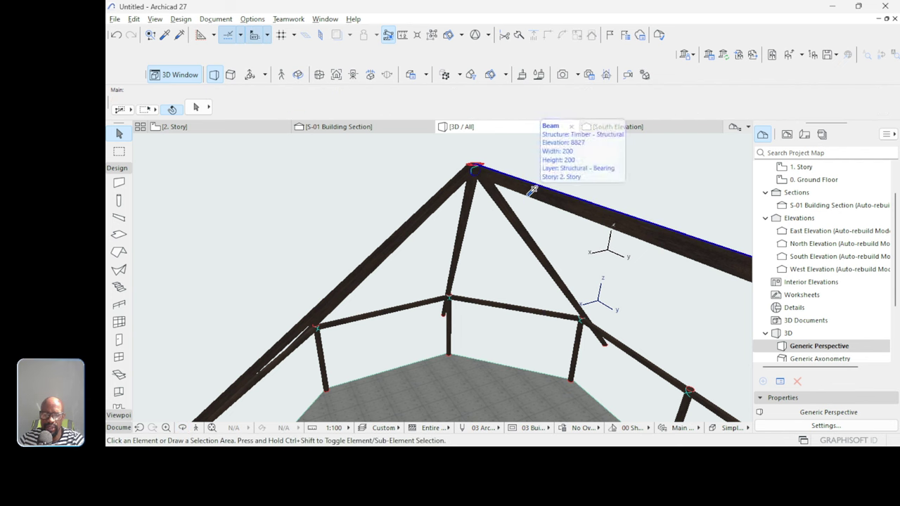
left_click(532, 188, "alt")
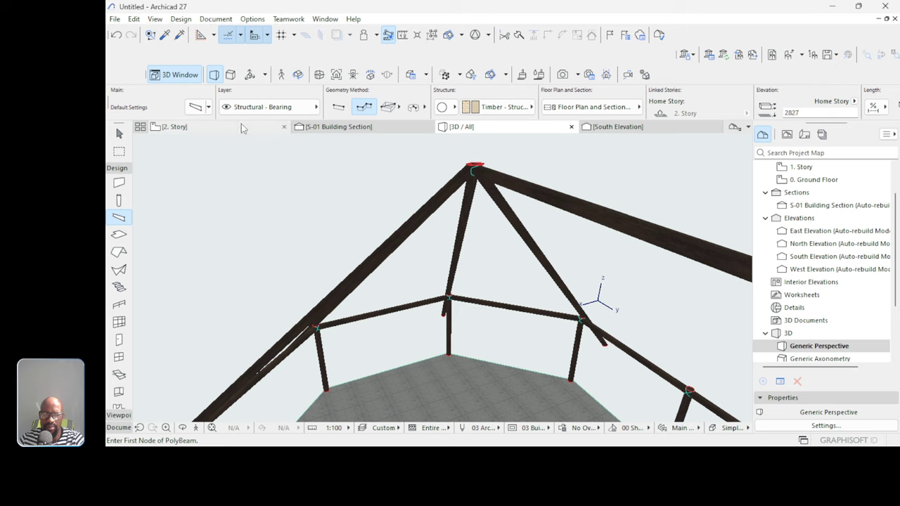
left_click(241, 124)
scroll(536, 180, "up", 5)
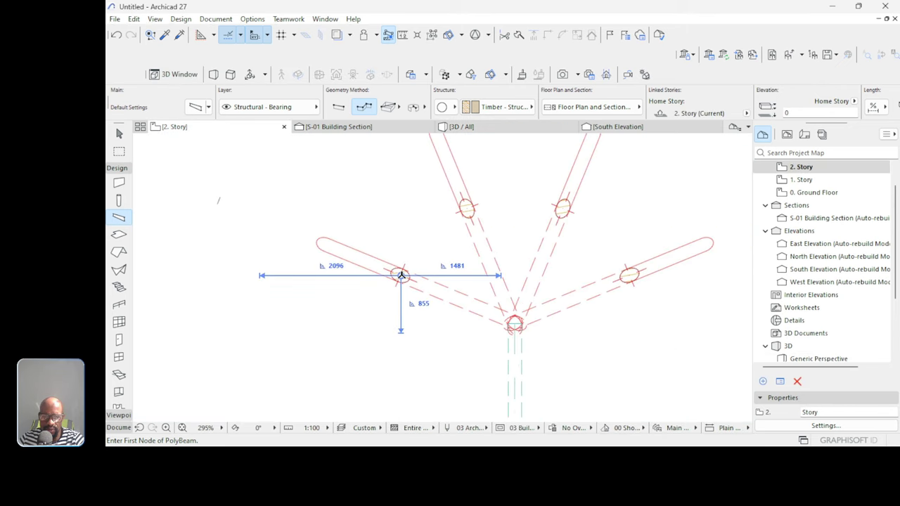
left_click(401, 275)
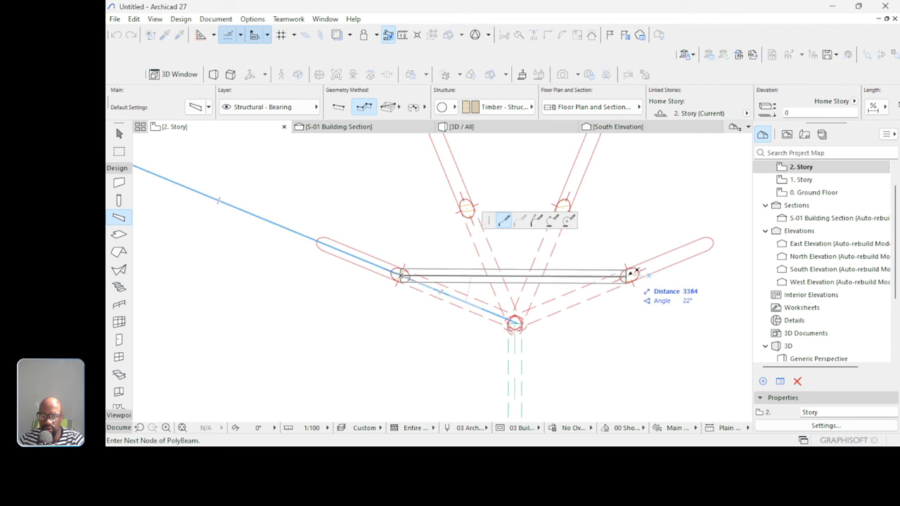
key("Escape")
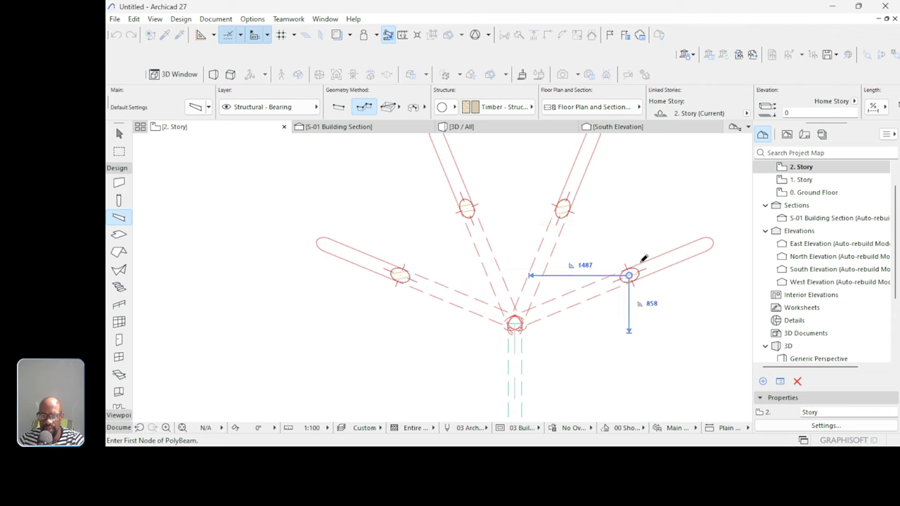
Back in 3D, select all beams briefly, then orbit out to see the whole tent frame.
key("F3")
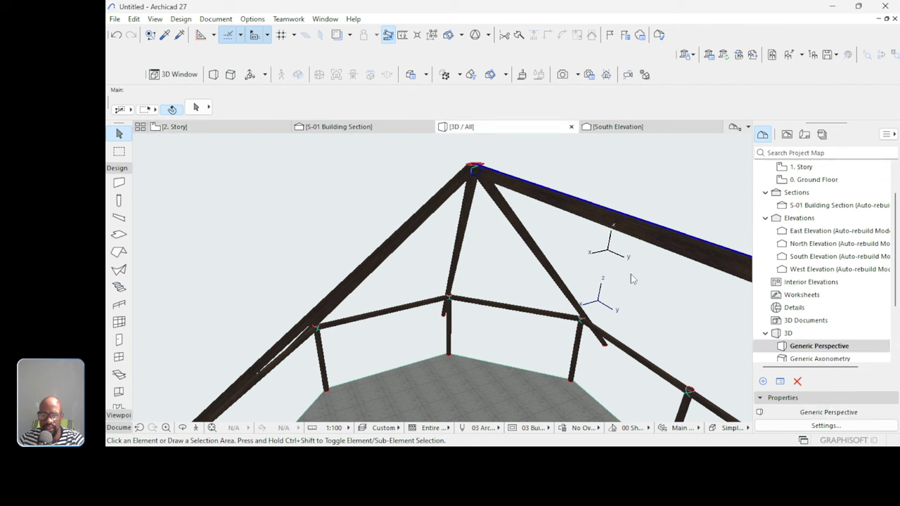
key("ctrl+a")
left_click(547, 256)
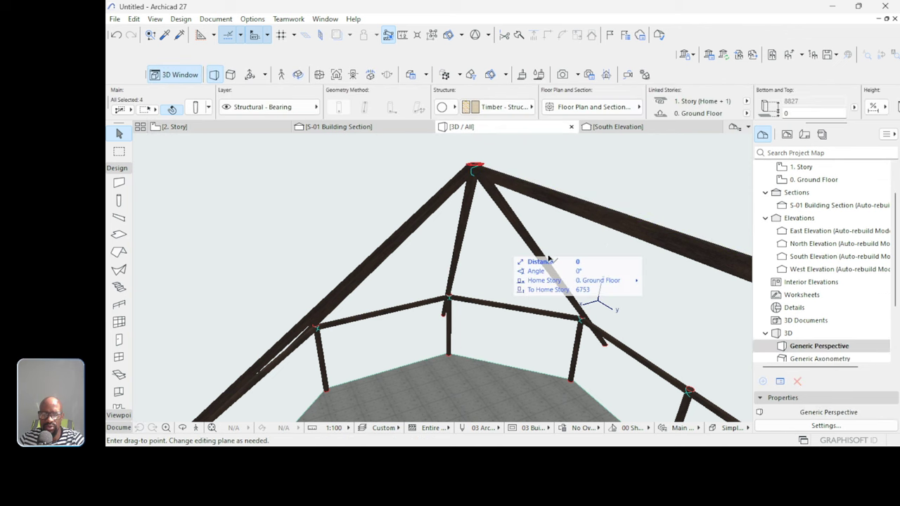
key("Escape")
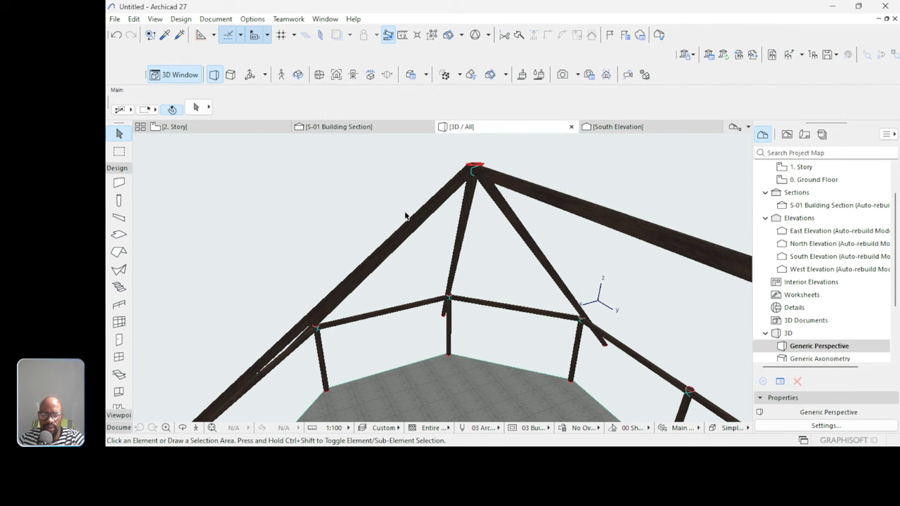
key("o")
left_click_drag(404, 213, 595, 219)
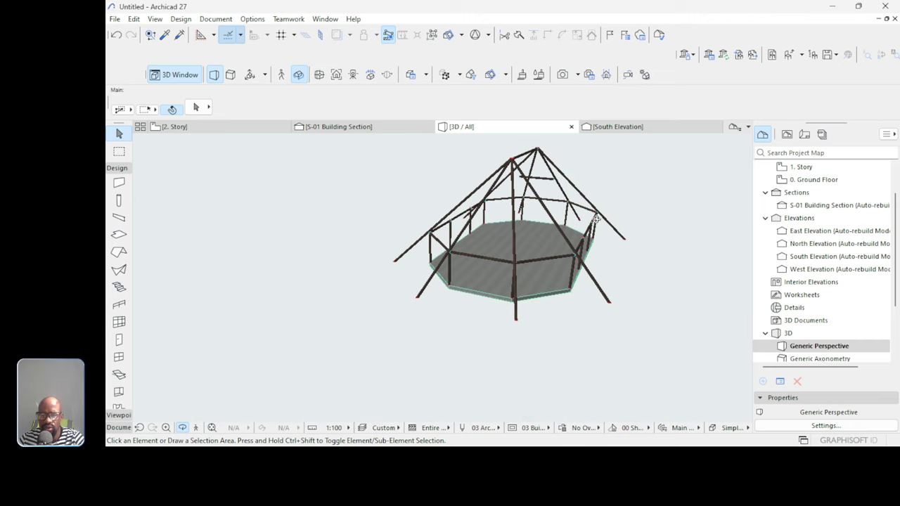
Raise the new cross beam to elevation 1500.
scroll(555, 152, "up", 10)
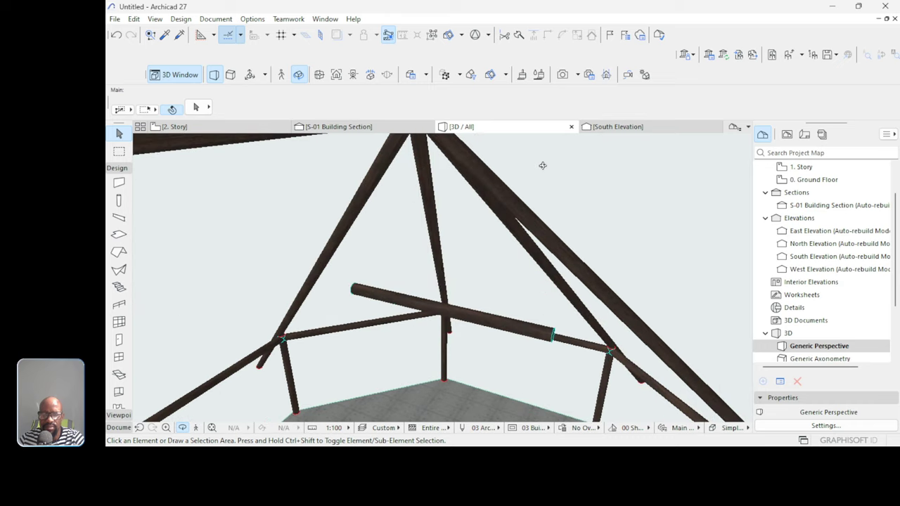
key("o")
left_click(528, 329)
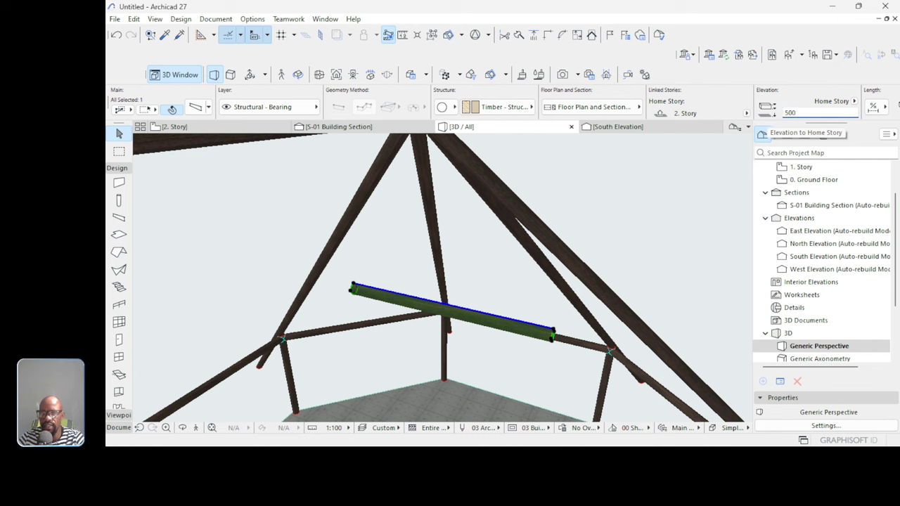
key("Return")
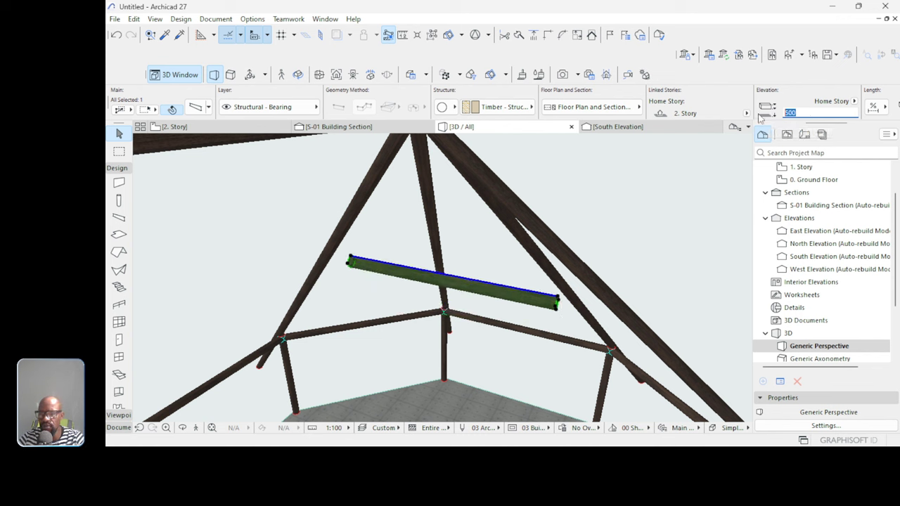
type("1500")
key("Return")
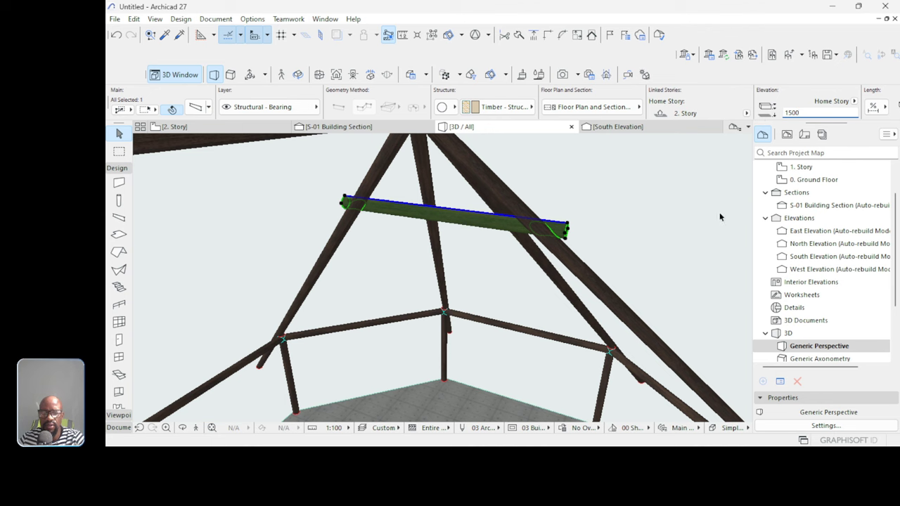
Set the diagonal brace's elevation to 1200 and orbit to check the frame.
key("o")
left_click_drag(673, 233, 430, 261)
left_click(430, 260)
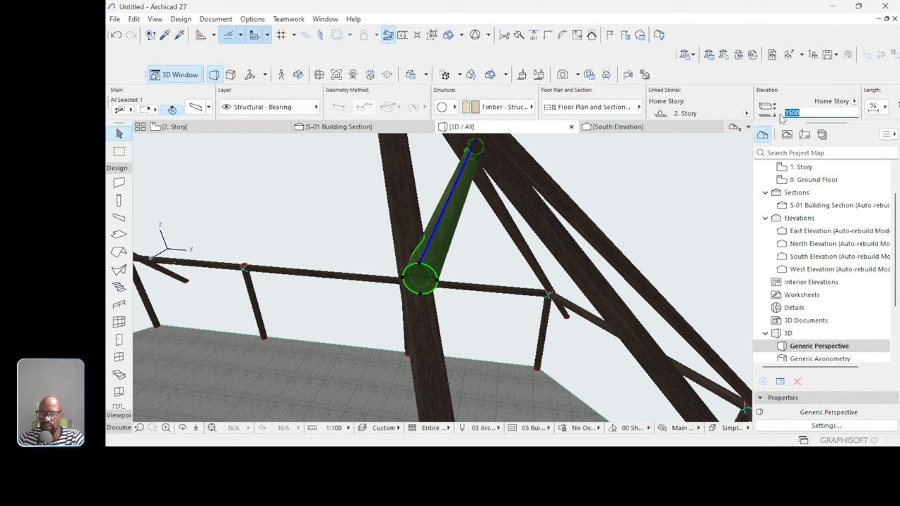
type("1")
key("Return")
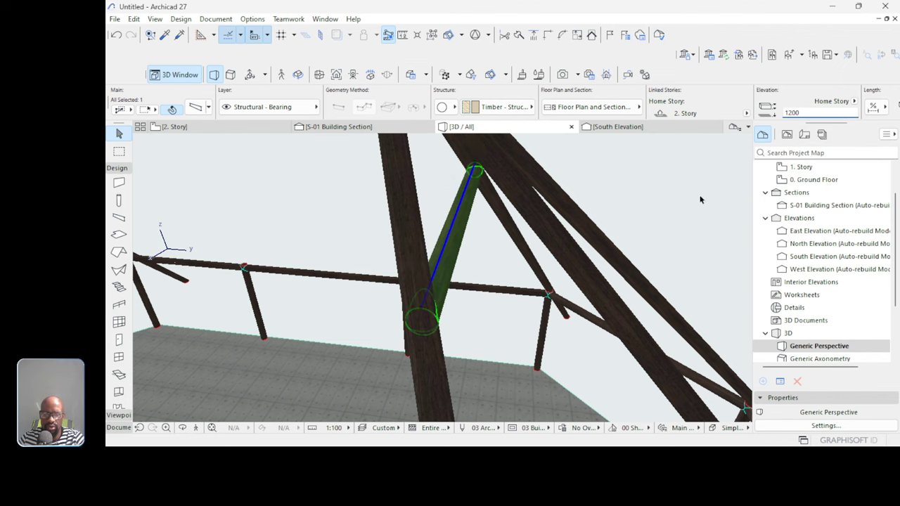
middle_click_drag(555, 311, 500, 232, "shift")
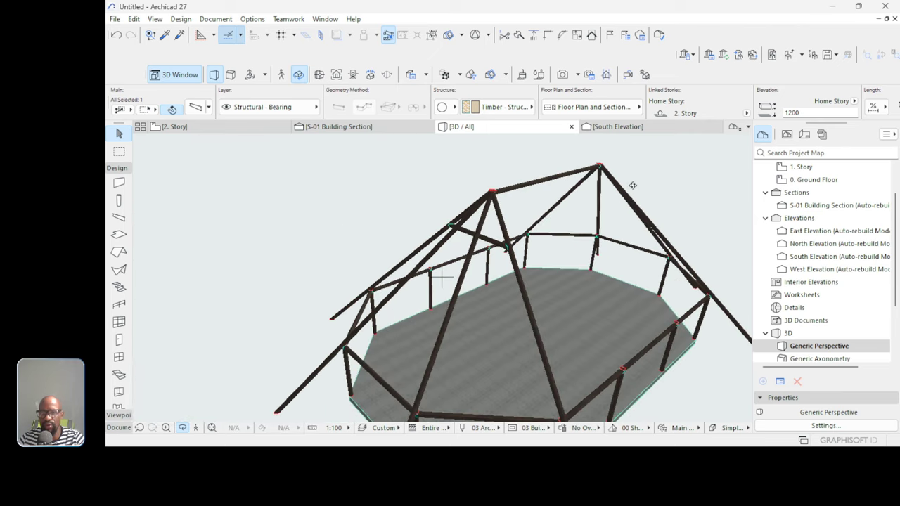
On the 2. Story plan, mirror a copy of the cross beam across a horizontal axis.
middle_click_drag(632, 184, 466, 187, "shift")
key("F2")
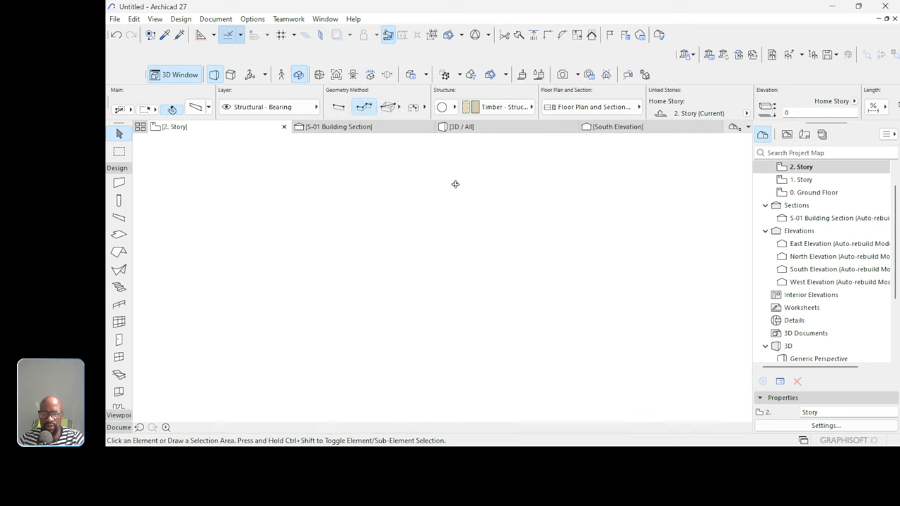
scroll(518, 246, "down", 5)
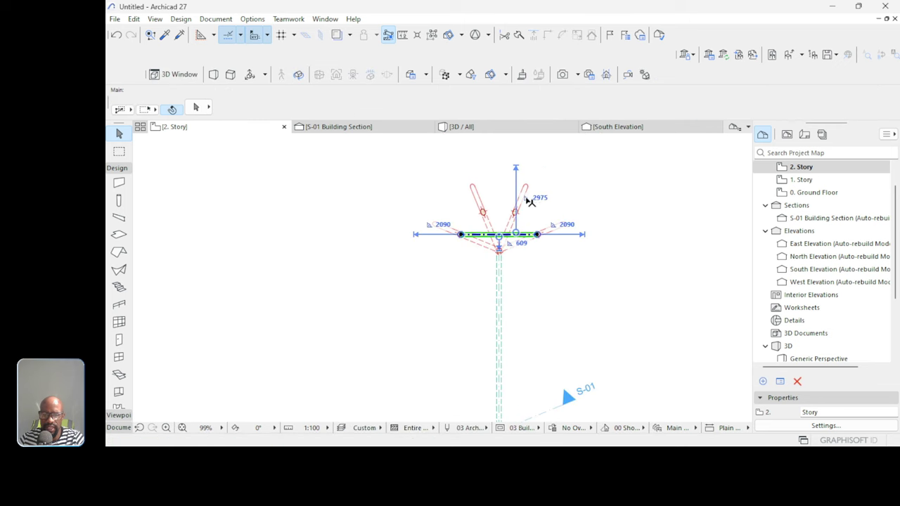
scroll(575, 187, "down", 3)
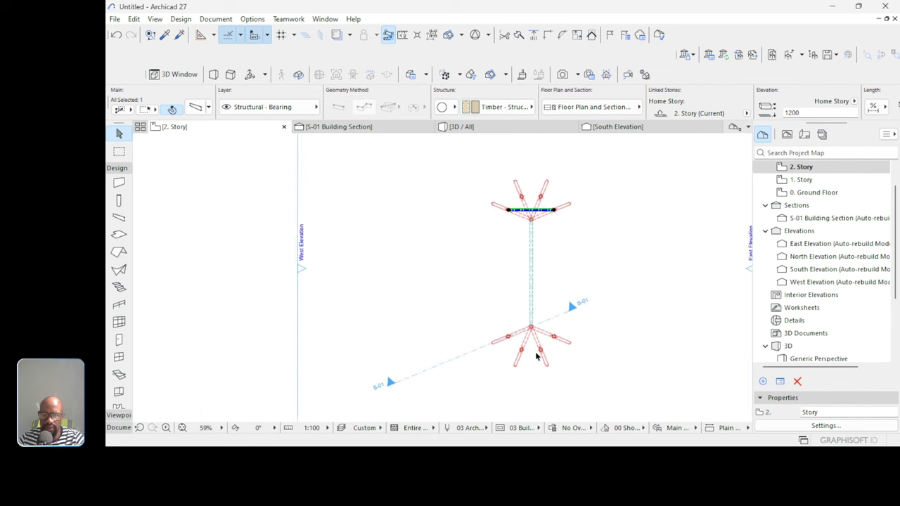
key("ctrl+shift+m")
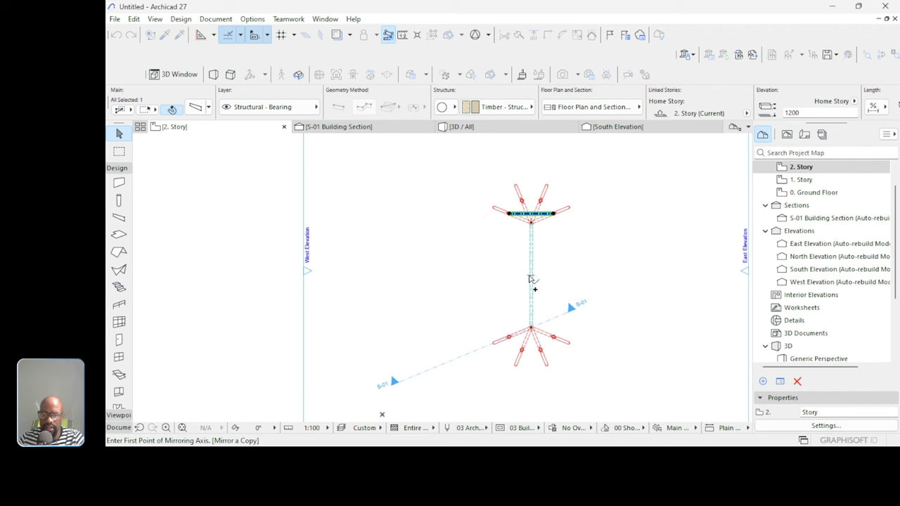
left_click(531, 275)
left_click(613, 279)
scroll(524, 339, "up", 5)
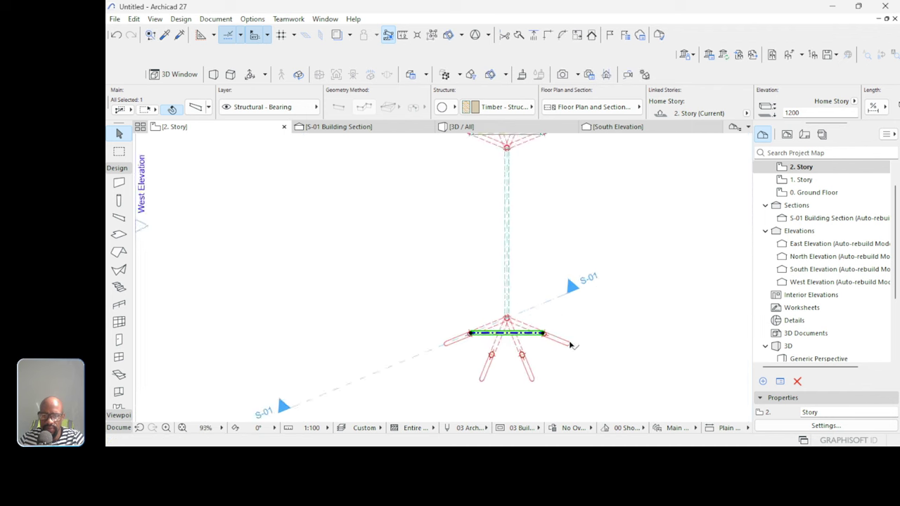
scroll(520, 341, "up", 8)
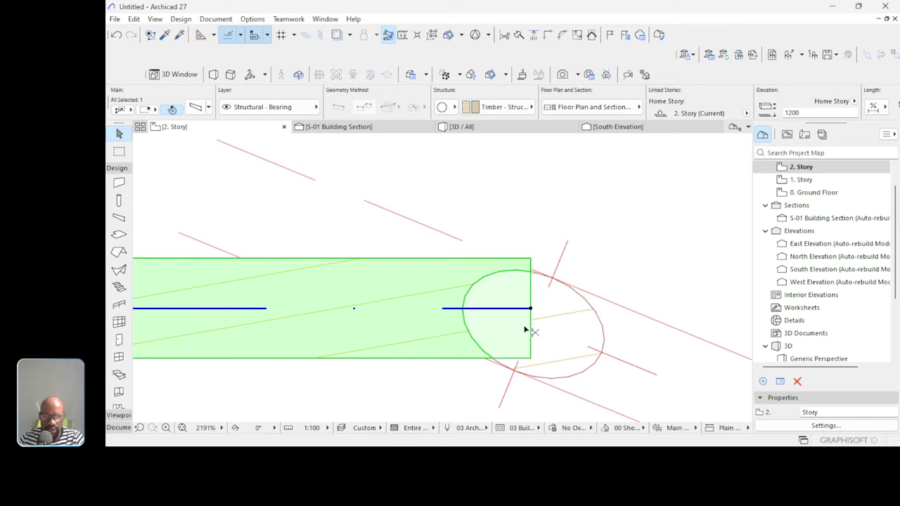
Drag the mirrored beam 30 into position.
key("ctrl+d")
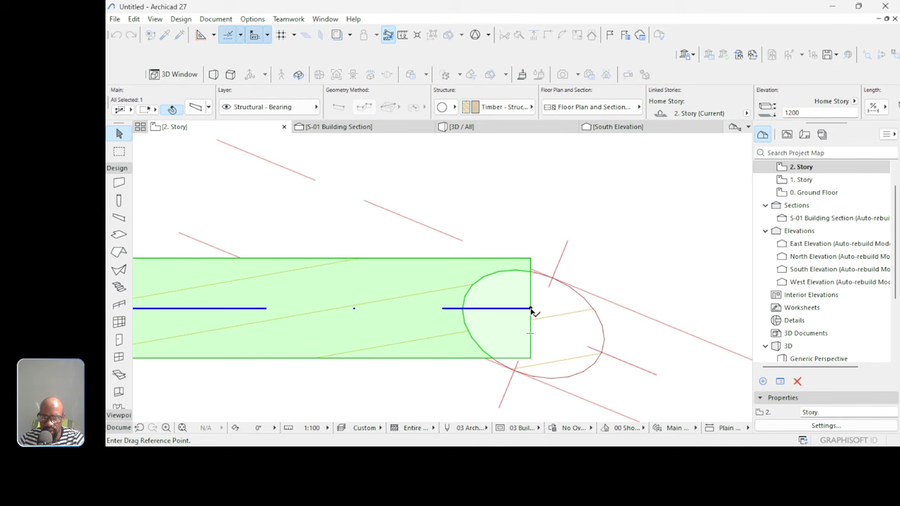
left_click(531, 309)
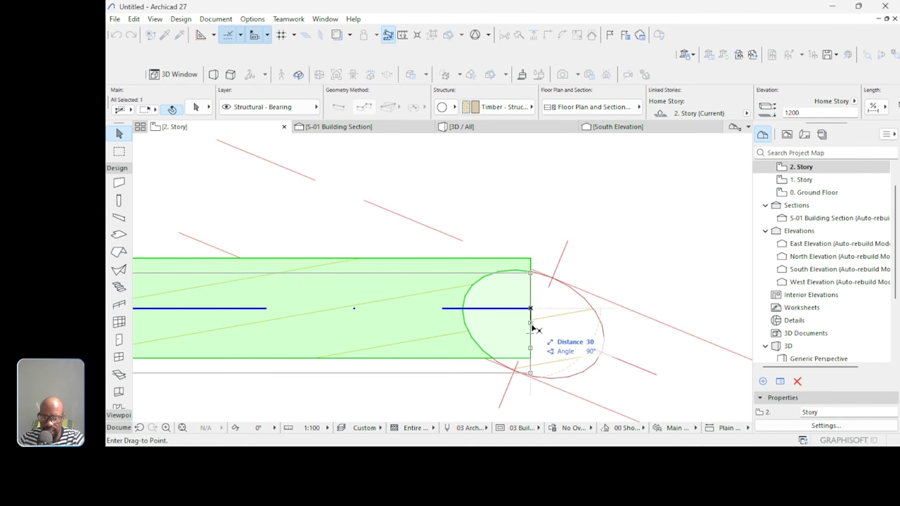
left_click(533, 328)
In 3D, orbit to a front view, select the top ridge beam and begin Drag a Copy.
left_click(468, 130)
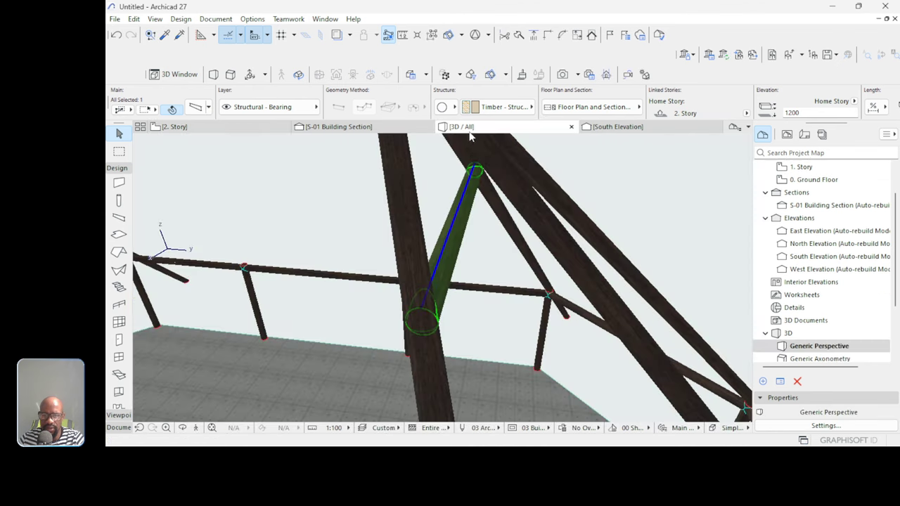
middle_click(553, 253)
middle_click_drag(625, 302, 444, 267, "shift")
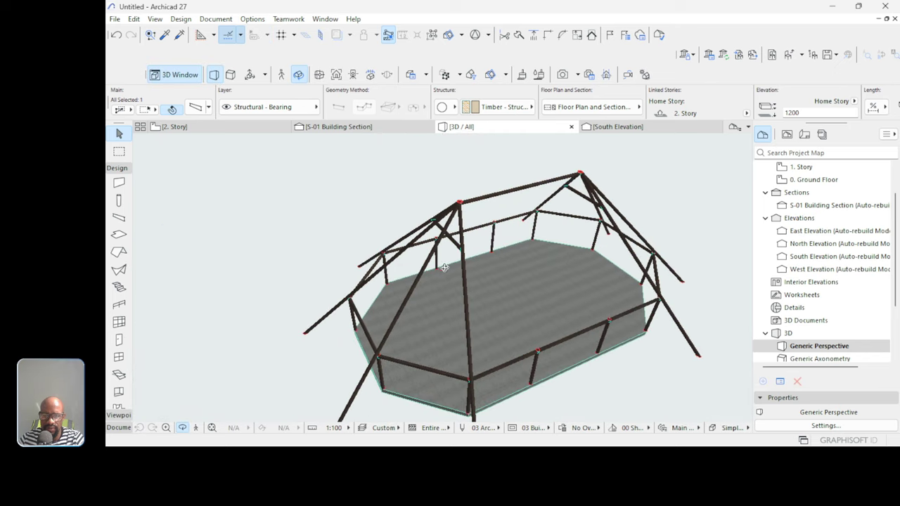
middle_click_drag(548, 288, 442, 274, "shift")
left_click(520, 207)
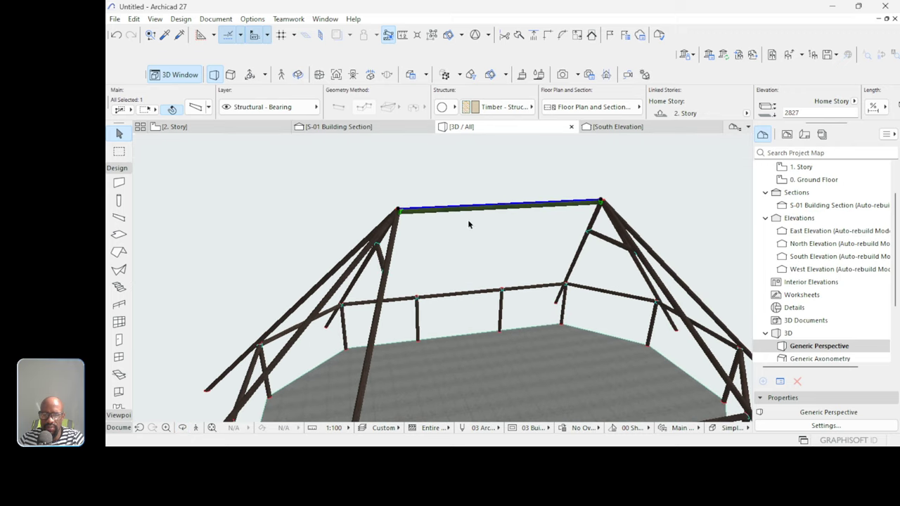
scroll(601, 202, "up", 5)
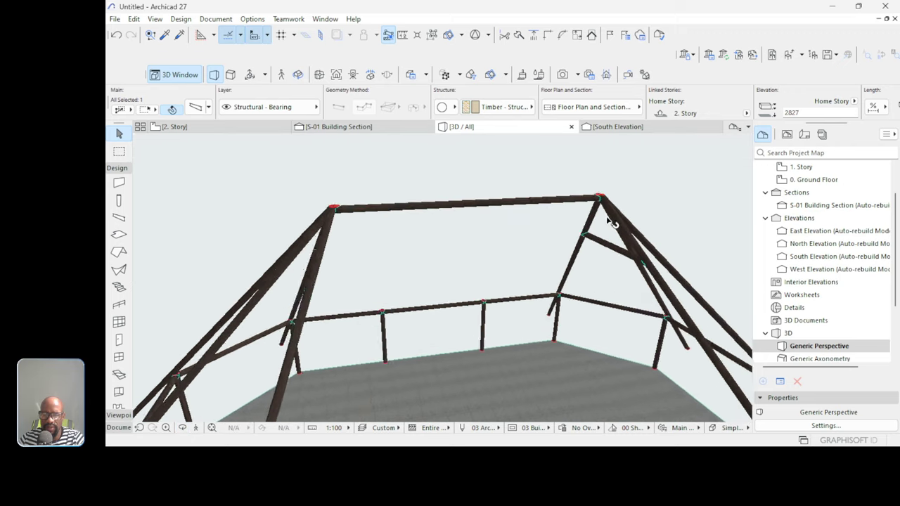
key("ctrl+shift+d")
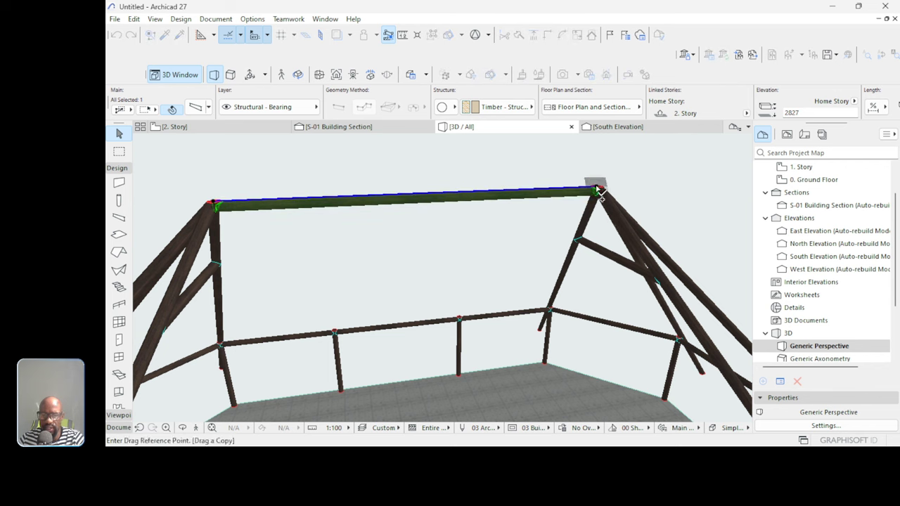
Place the ridge beam copy lower on the frame and stretch it to 8609 to meet the rafter.
left_click(597, 190)
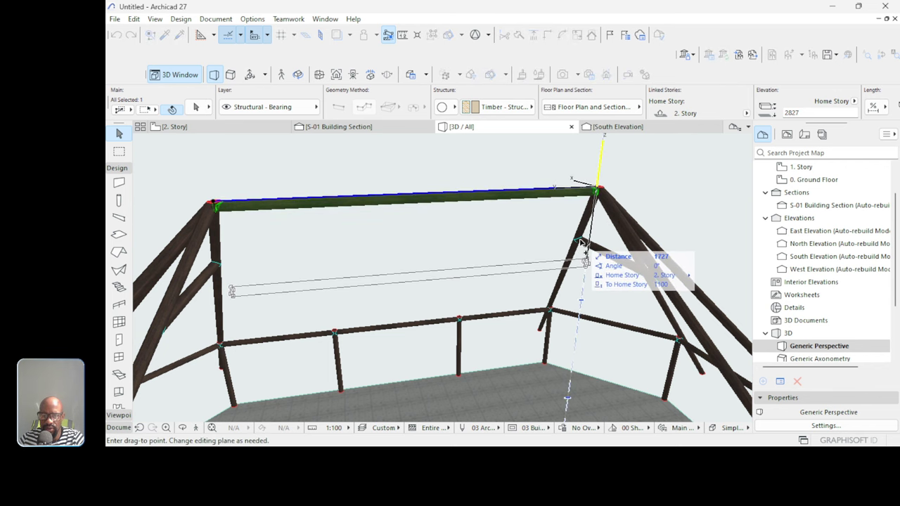
left_click(585, 261)
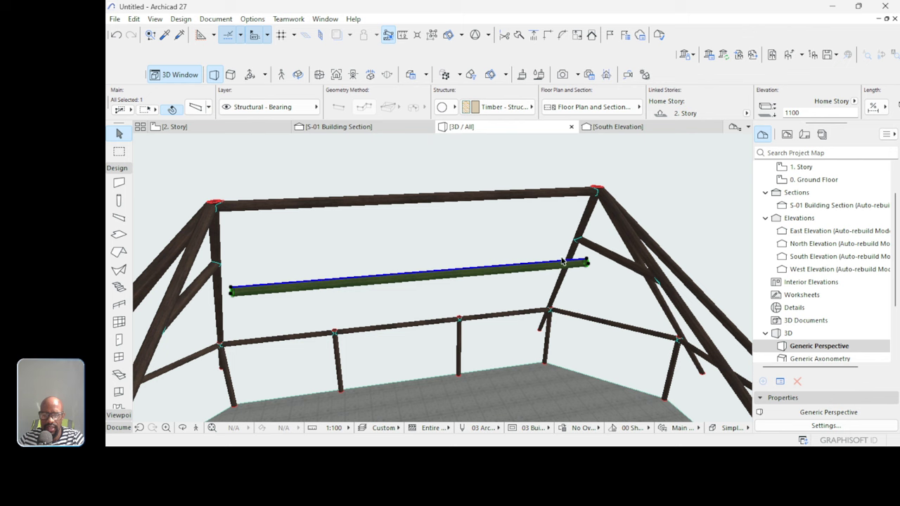
left_click(587, 262)
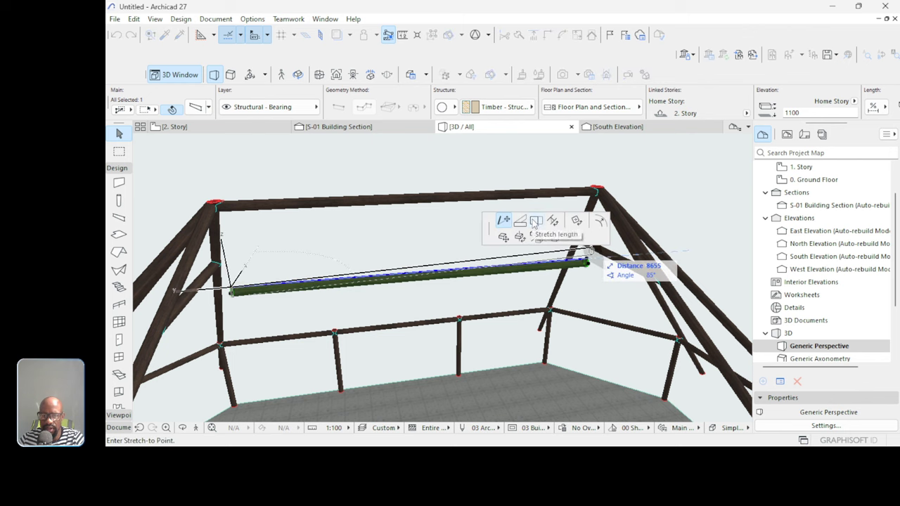
left_click(535, 221)
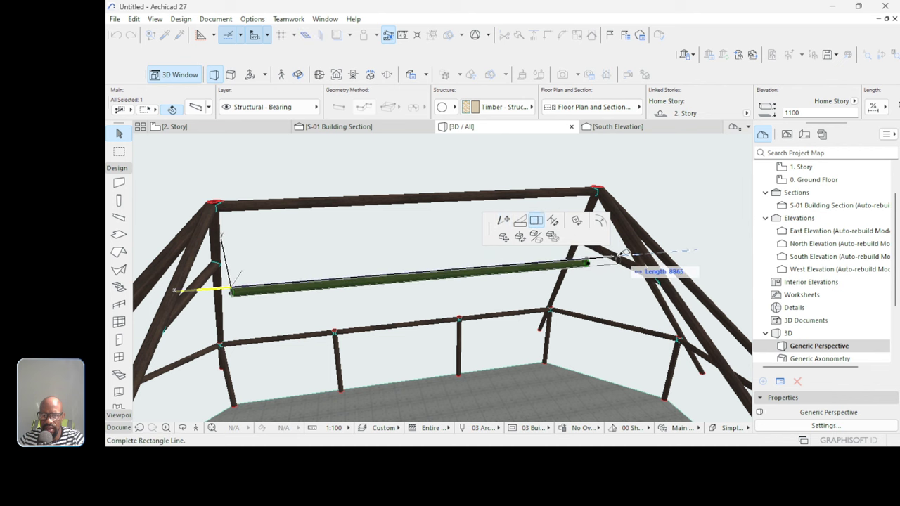
scroll(623, 253, "up", 2)
scroll(624, 253, "up", 4)
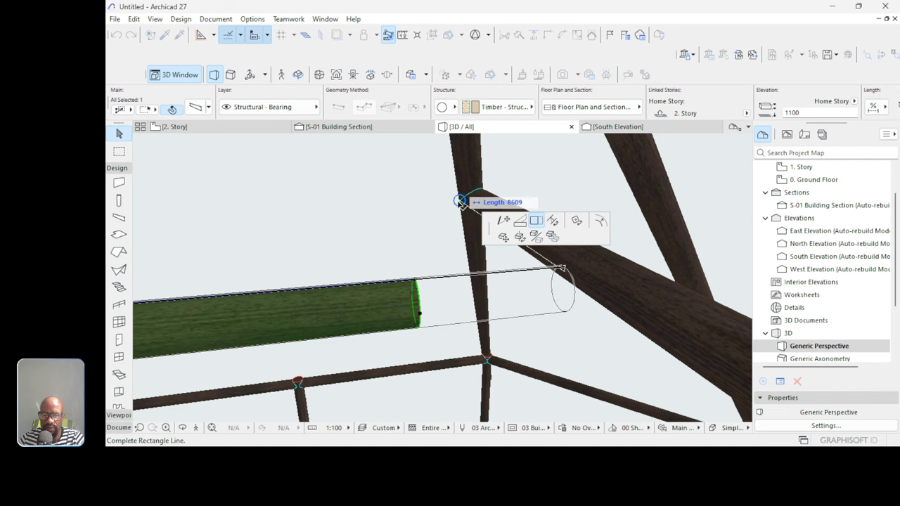
left_click(458, 202)
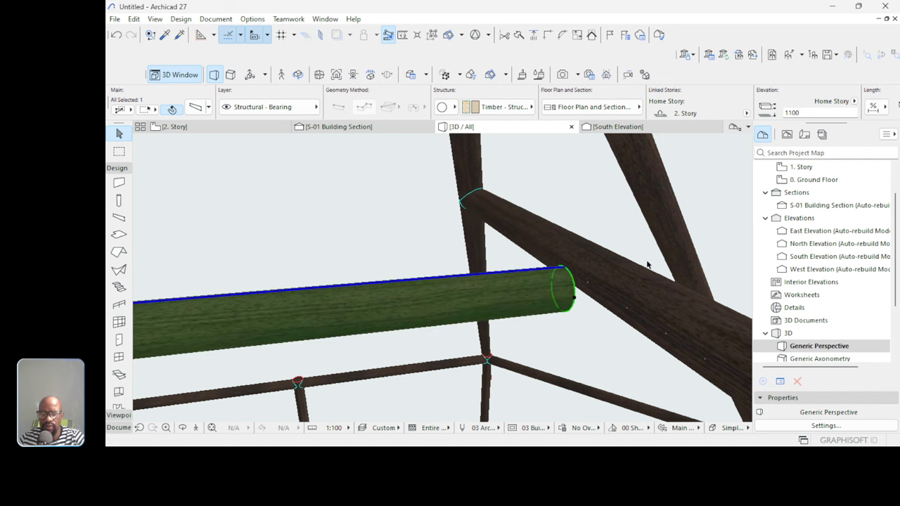
middle_click_drag(647, 261, 347, 270, "shift")
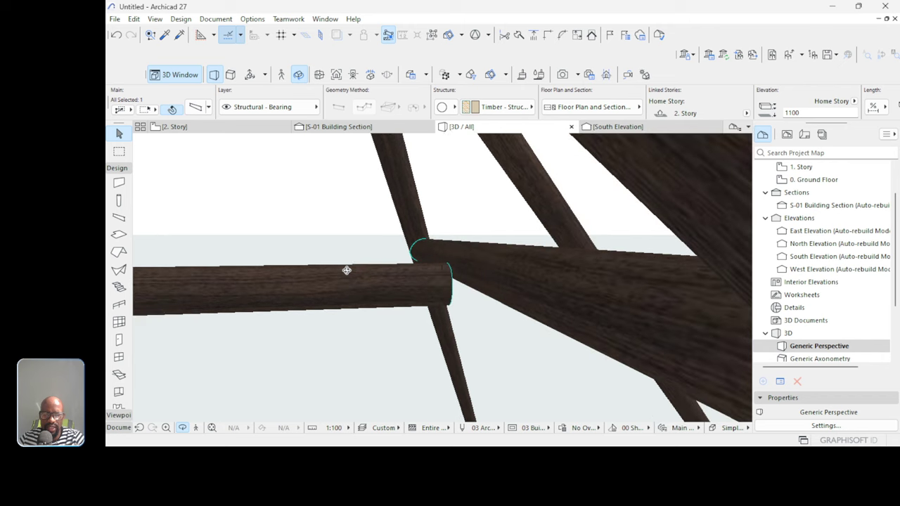
Raise the lower beam to the rafter joint and stretch its first end onto the rafter.
key("Escape")
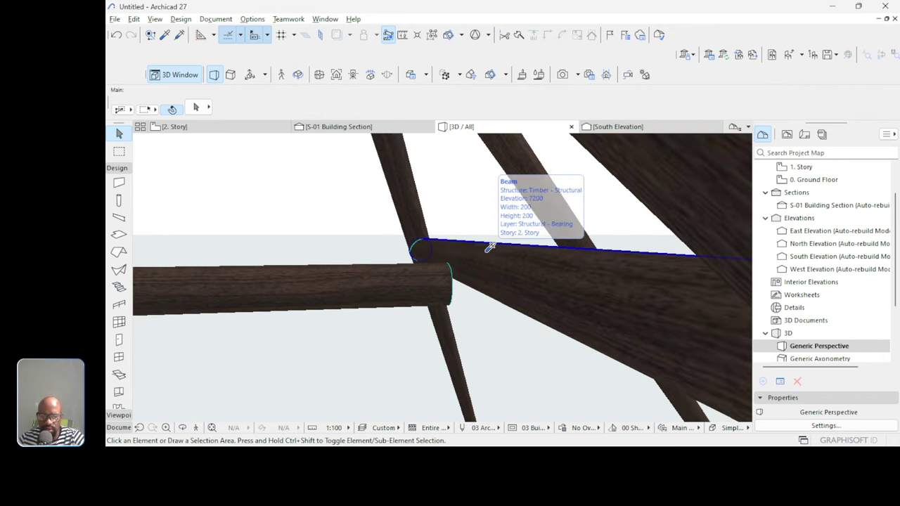
left_click(488, 246, "alt")
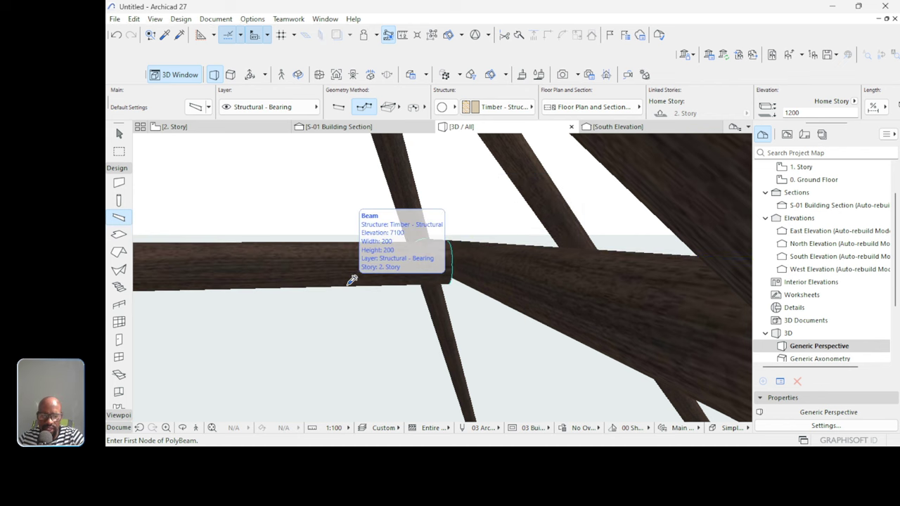
key("ctrl+z")
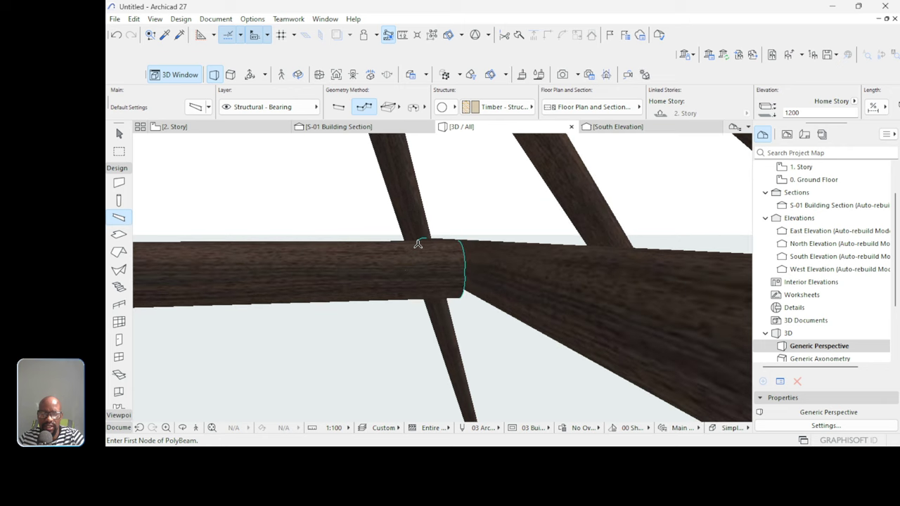
key("Escape")
left_click(461, 271)
left_click(459, 241)
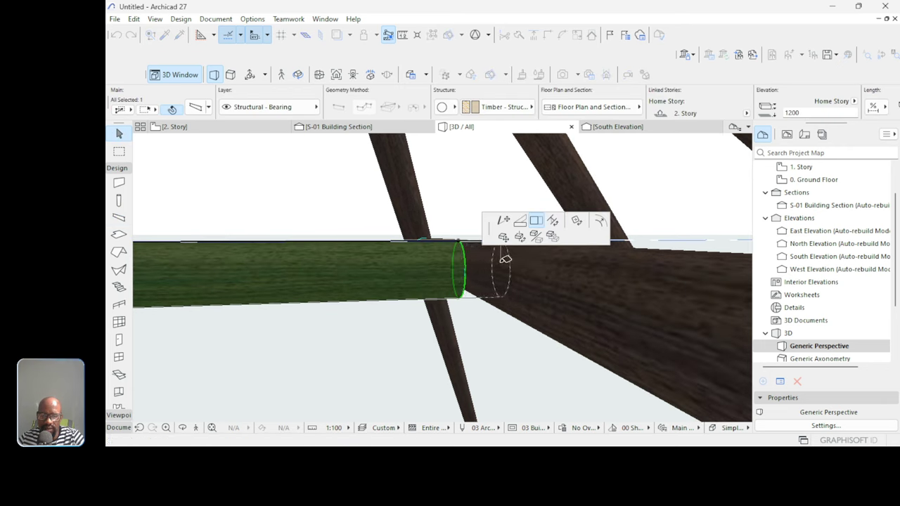
left_click(538, 278)
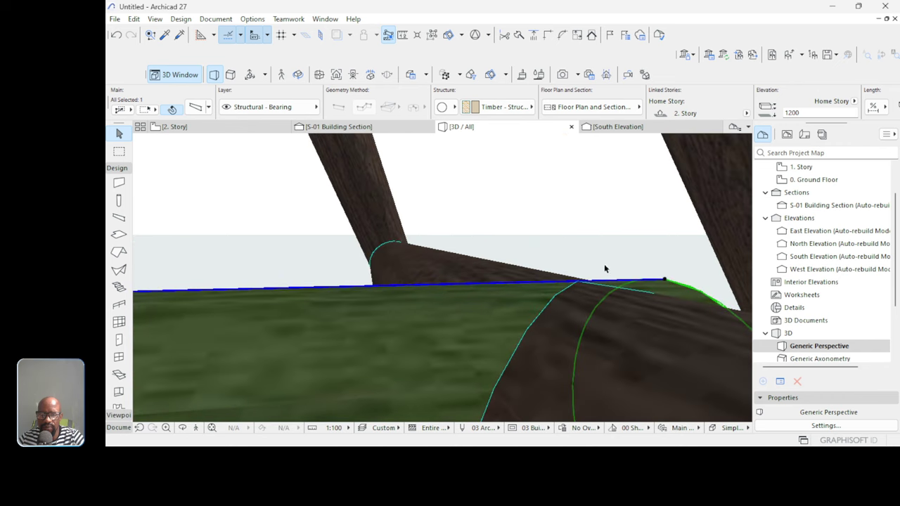
Stretch the beam's other end out to meet the left rafter.
left_click(666, 282)
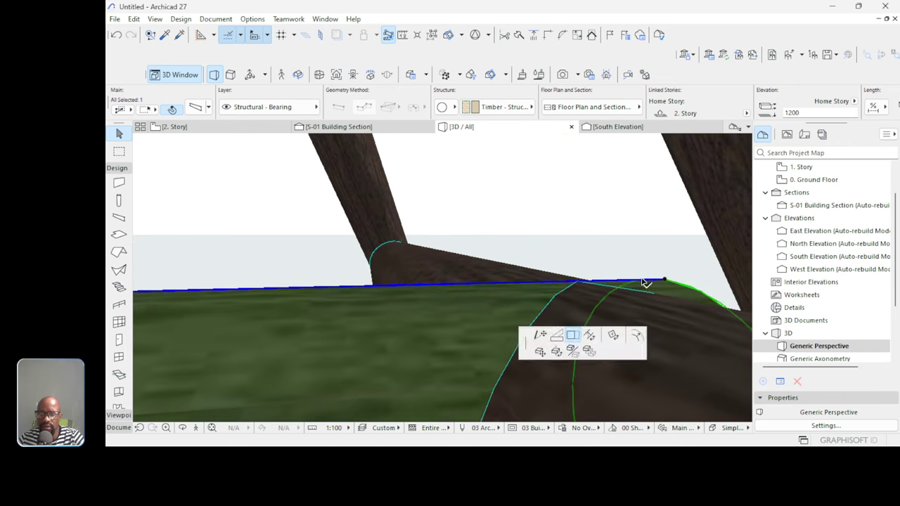
left_click(667, 281)
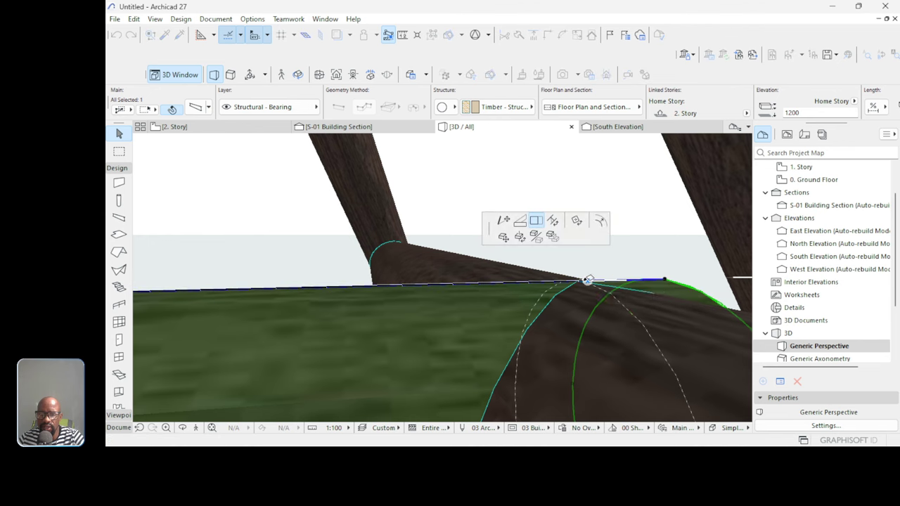
middle_click_drag(588, 280, 437, 299, "shift")
scroll(615, 241, "down", 5)
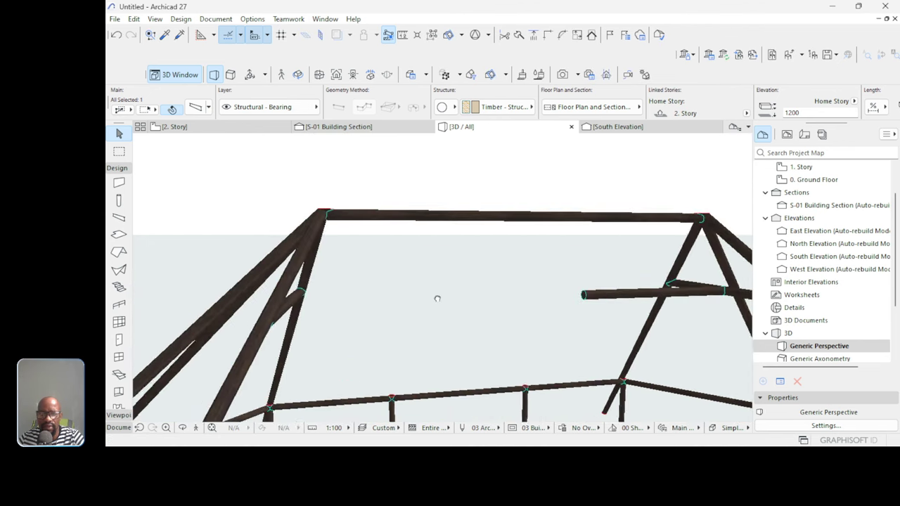
left_click(585, 294)
scroll(331, 284, "up", 5)
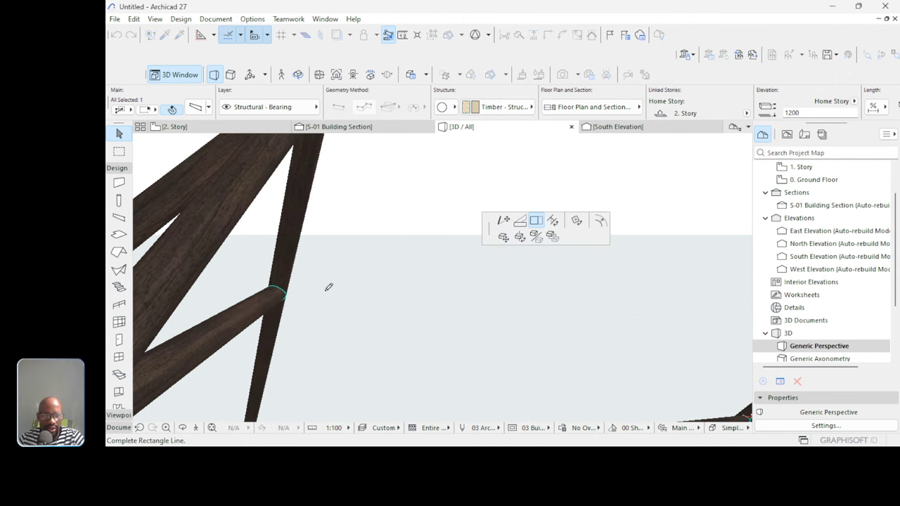
left_click(222, 320)
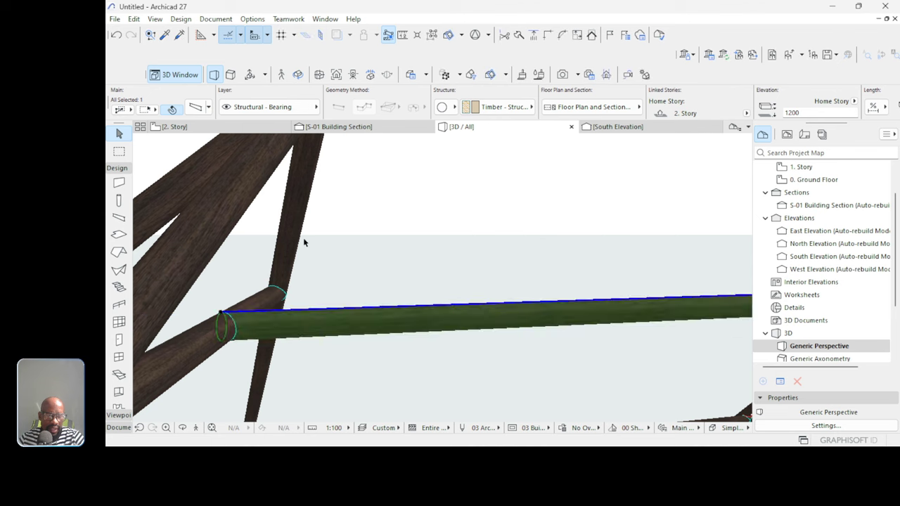
scroll(303, 240, "down", 5)
scroll(380, 288, "down", 2)
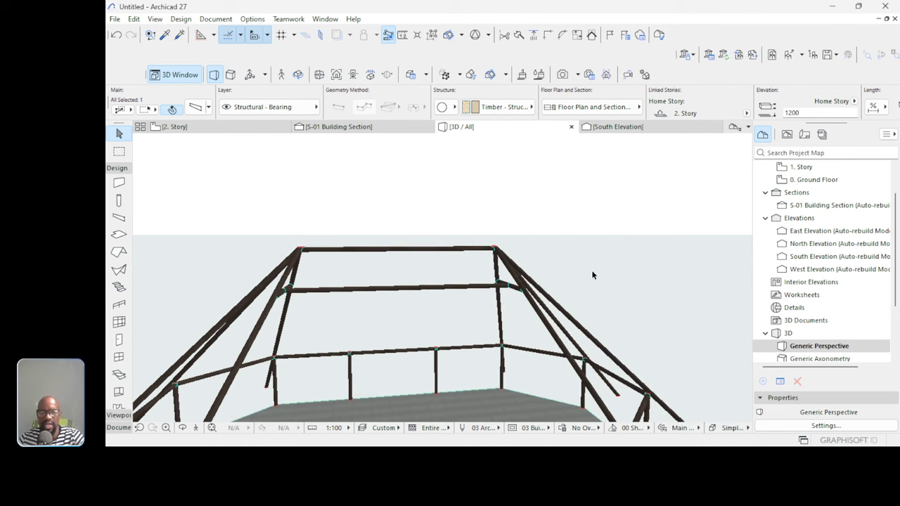
Orbit to a high oblique view and select the four rafters at the tent's end.
scroll(576, 274, "down", 2)
middle_click_drag(560, 275, 437, 263, "shift")
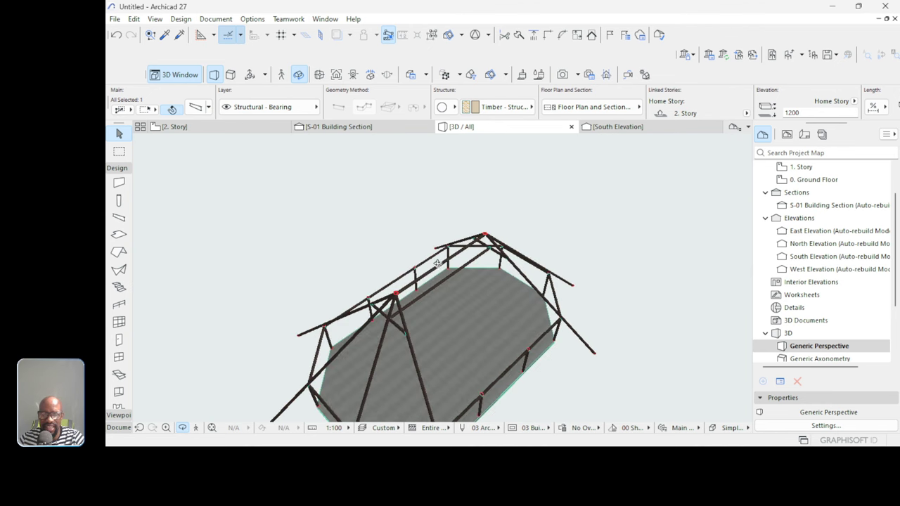
middle_click_drag(476, 301, 440, 275, "shift")
scroll(422, 225, "up", 2)
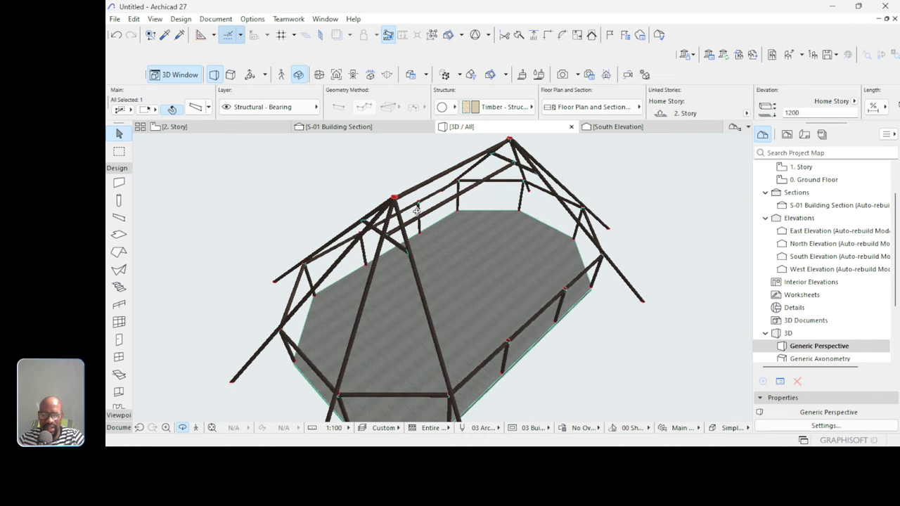
left_click(416, 232)
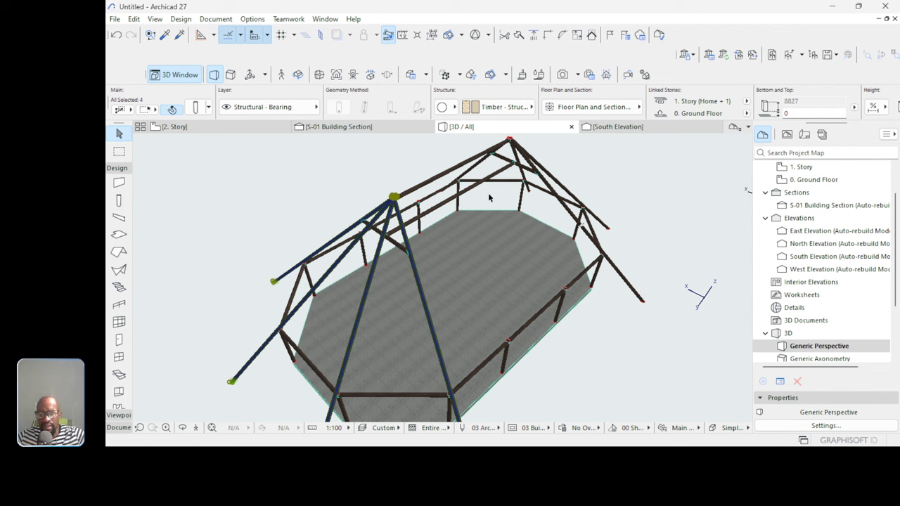
middle_click_drag(518, 295, 524, 290, "shift")
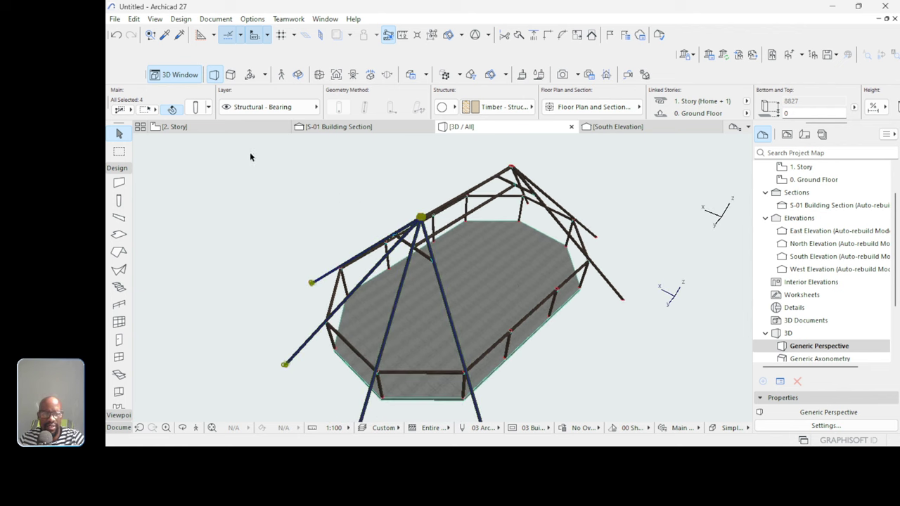
On the Ground Floor plan, select the rafter running along the section line.
double_click(828, 180)
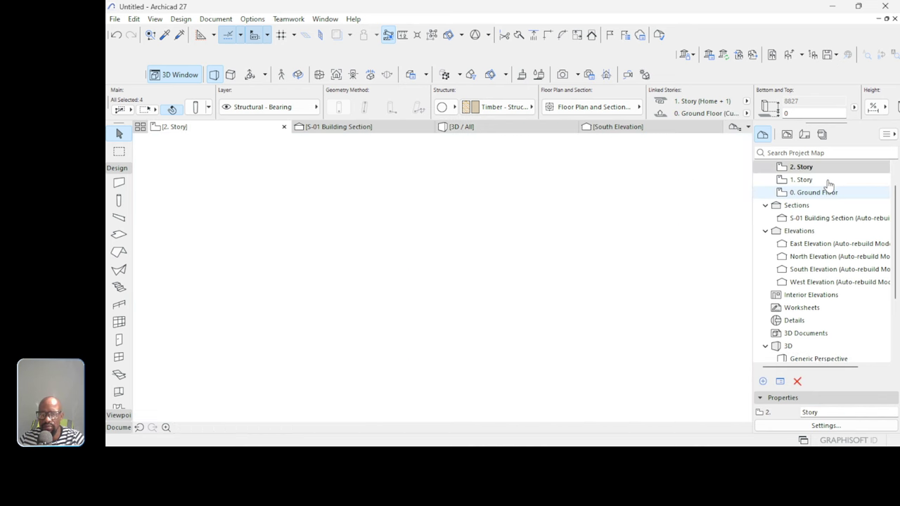
scroll(555, 228, "up", 5)
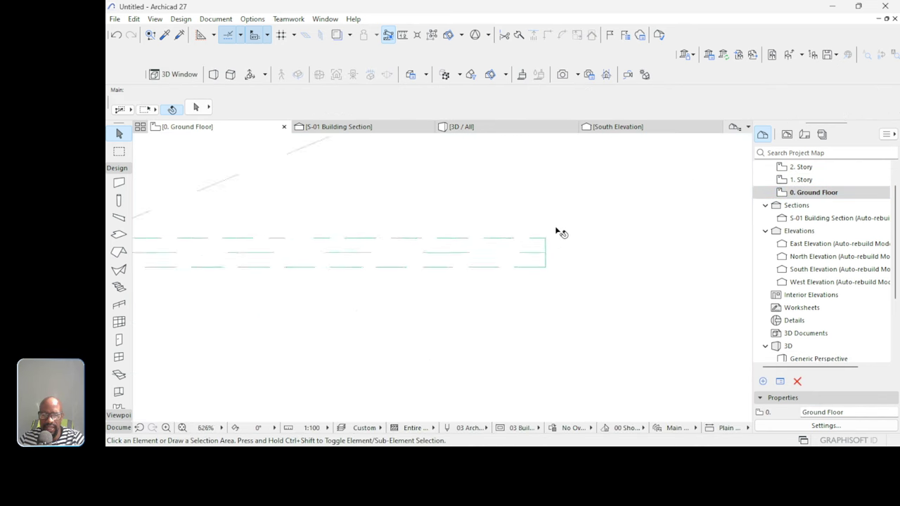
scroll(539, 253, "down", 3)
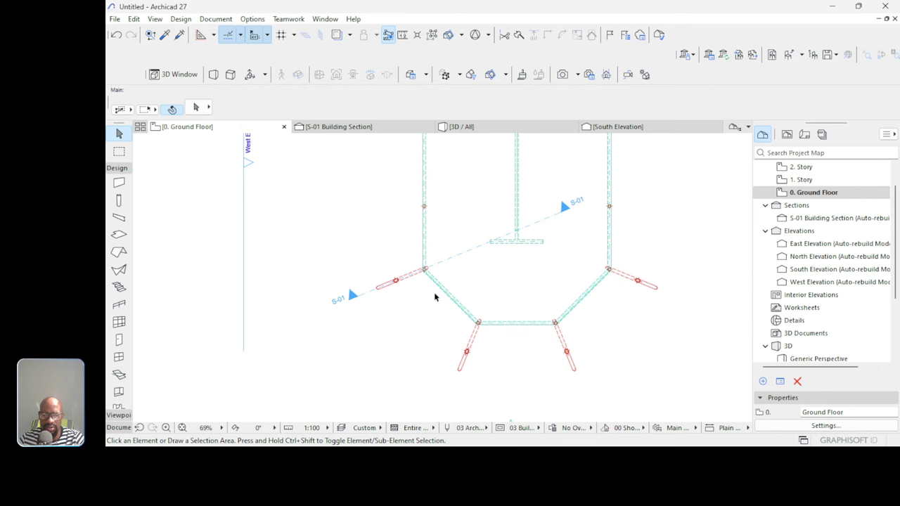
scroll(434, 296, "down", 3)
scroll(452, 291, "up", 3)
scroll(412, 311, "down", 4)
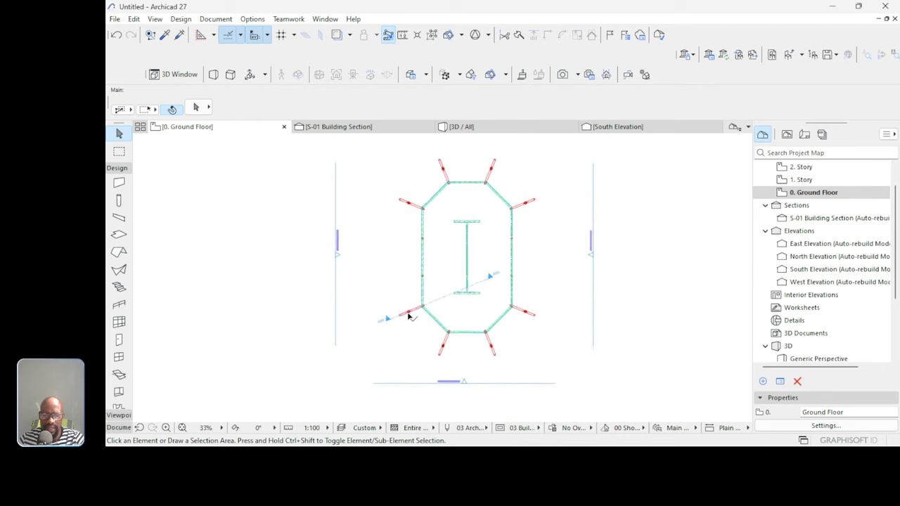
scroll(412, 316, "up", 4)
left_click(414, 316)
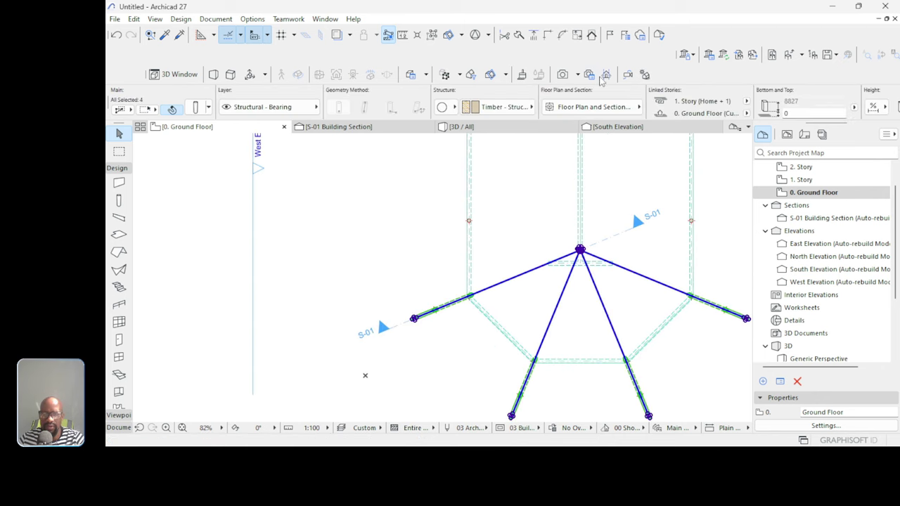
left_click(433, 36)
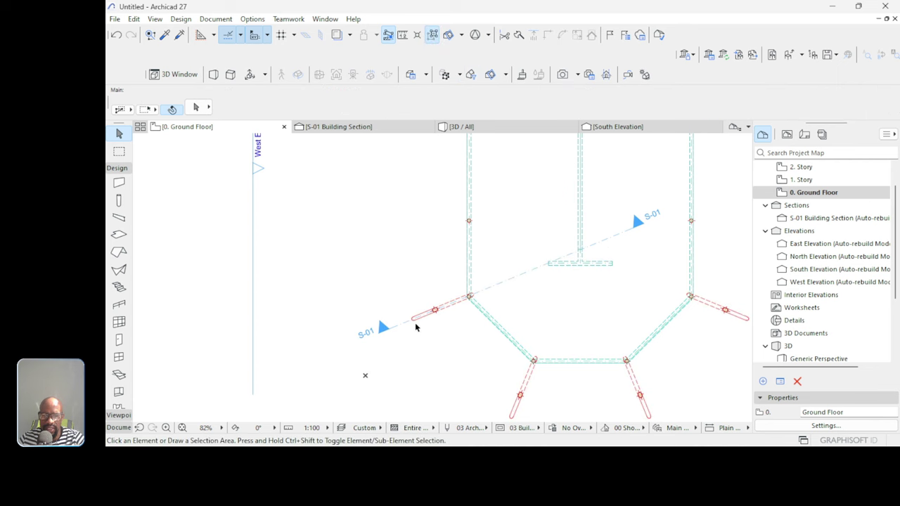
left_click(550, 277)
scroll(466, 288, "up", 3)
scroll(649, 237, "up", 4)
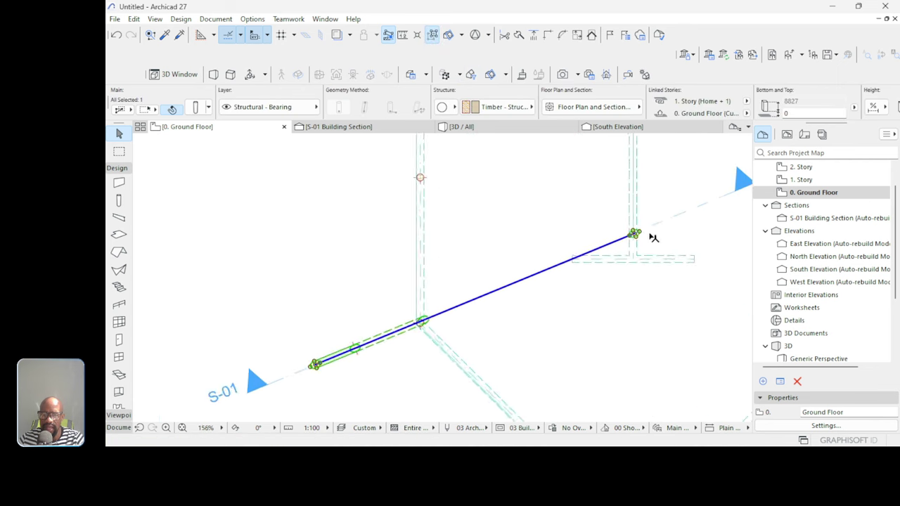
scroll(638, 227, "down", 2)
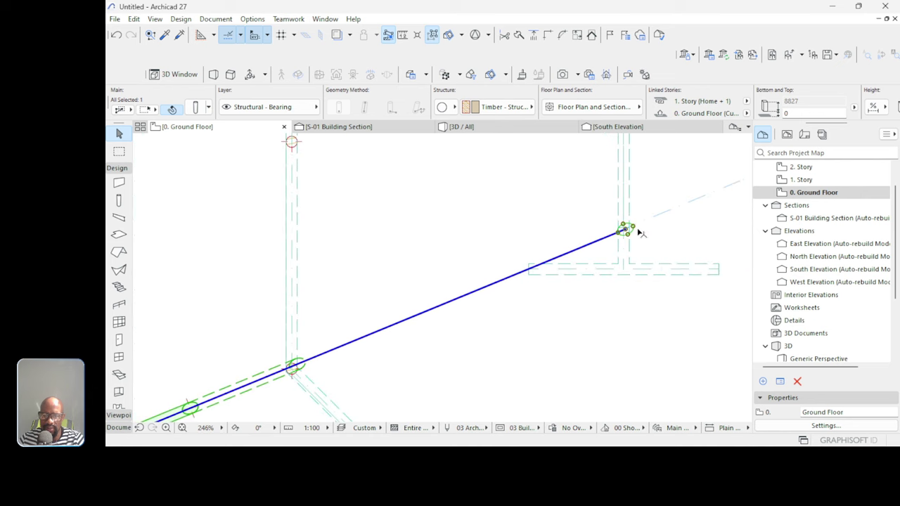
scroll(641, 235, "up", 3)
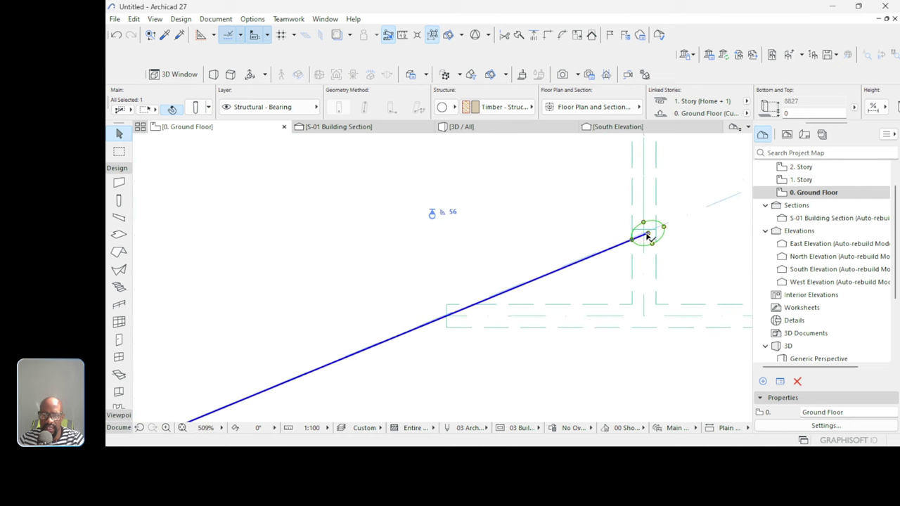
Rotate a copy of the rafter about its end so it lies horizontal, then check it in 3D.
key("ctrl+alt+e")
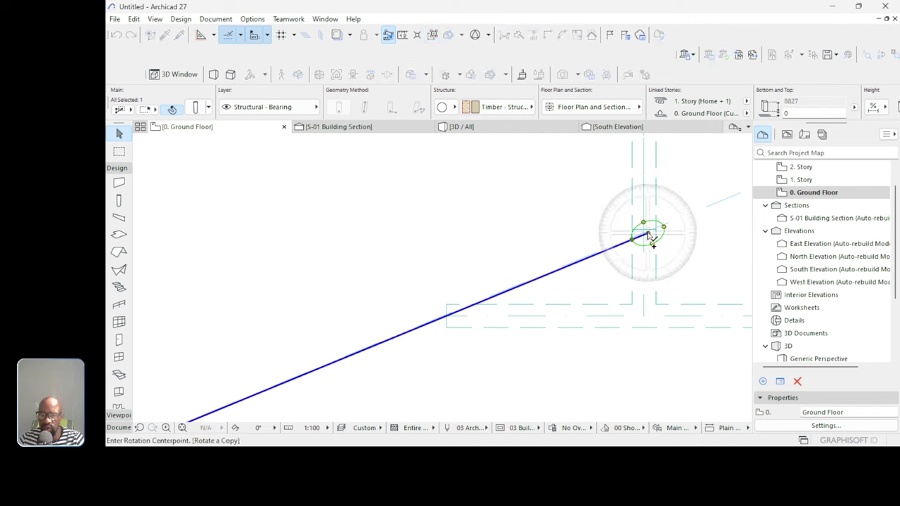
scroll(648, 236, "up", 3)
left_click(648, 232)
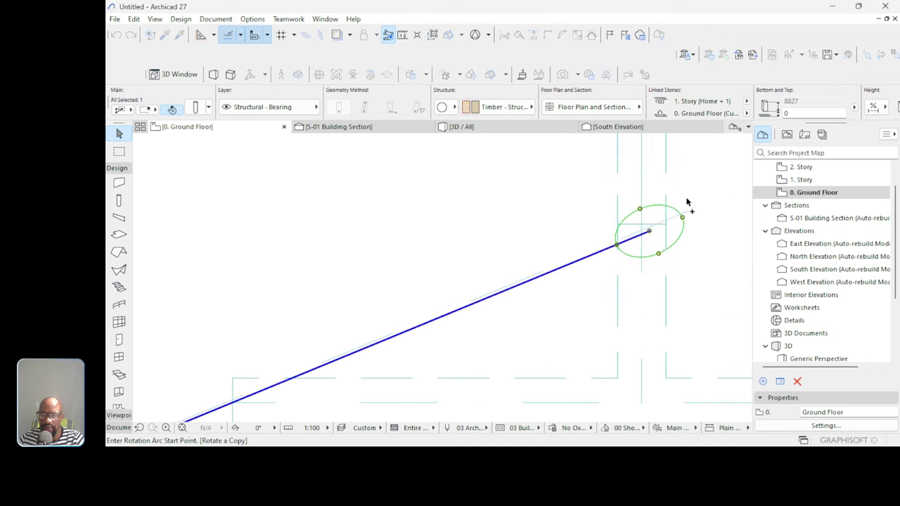
scroll(685, 203, "down", 5)
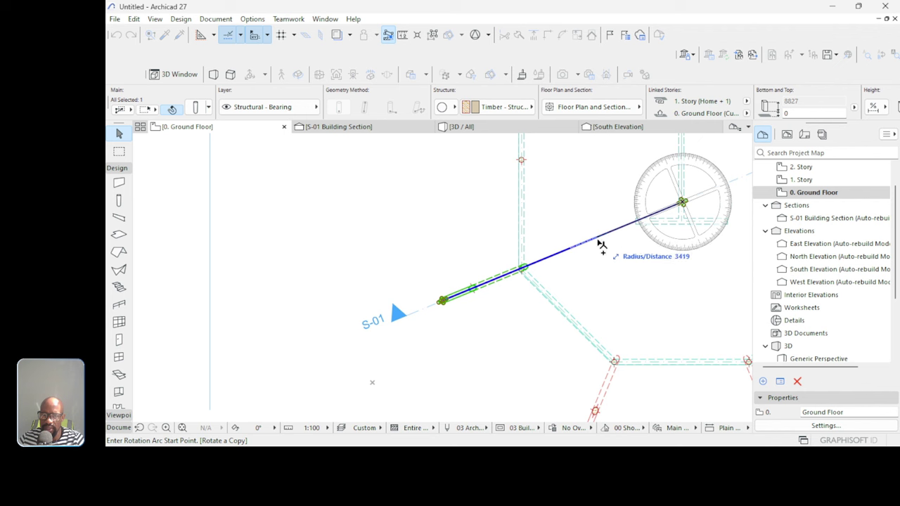
left_click(592, 247)
scroll(478, 276, "down", 3)
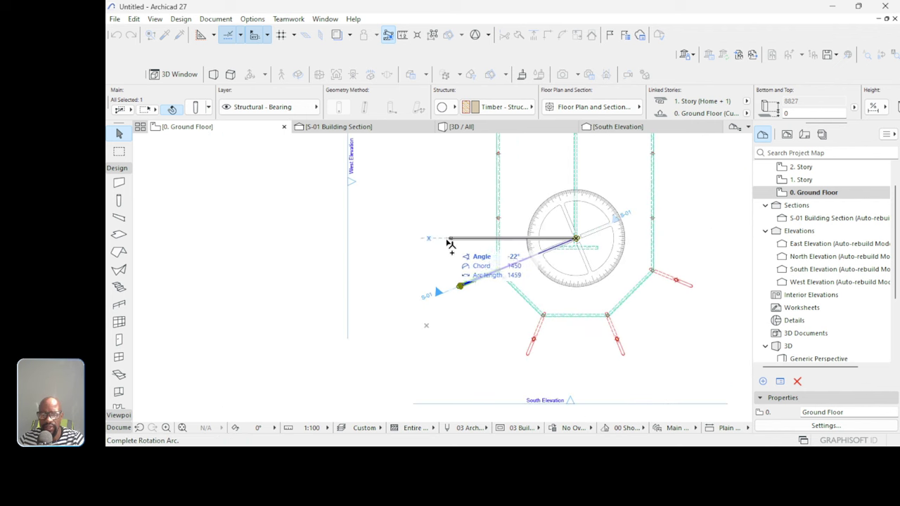
left_click(446, 240)
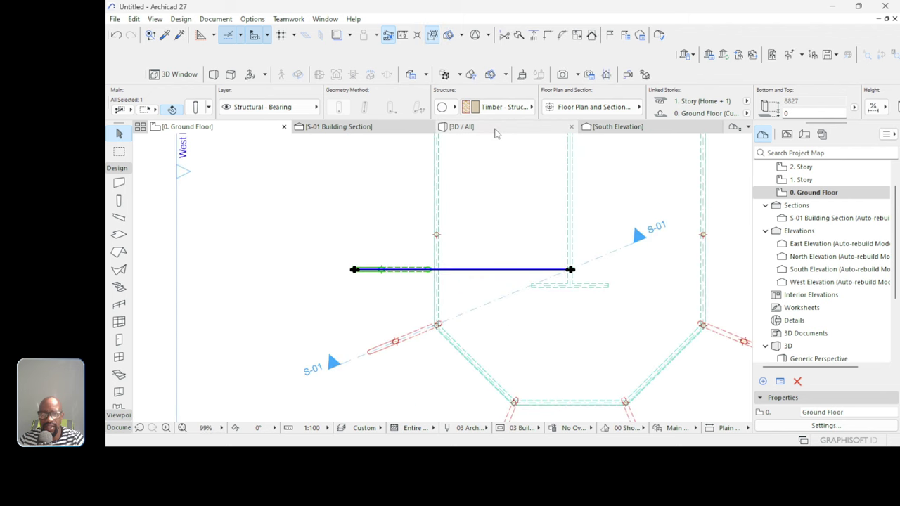
left_click(496, 128)
middle_click_drag(522, 223, 552, 297, "shift")
Change the slanted member's length so its lower end stops just beneath the beam.
scroll(502, 253, "up", 6)
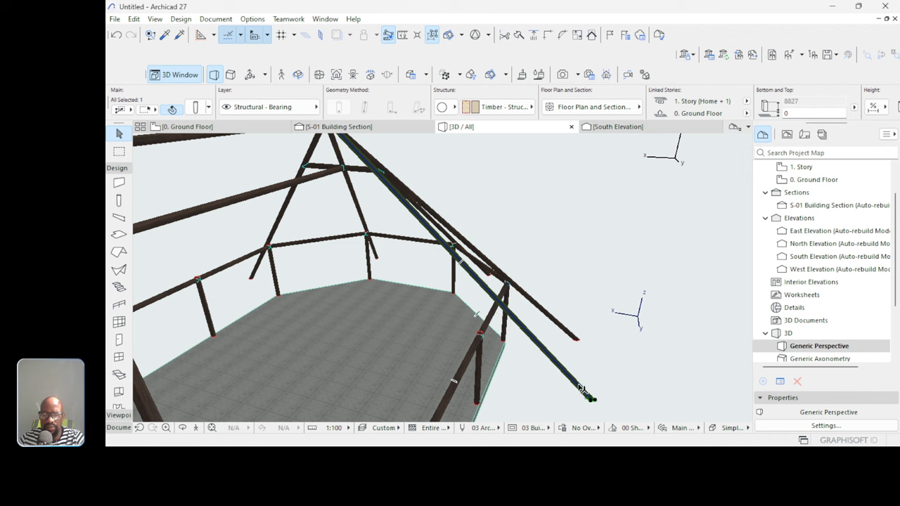
left_click(593, 401)
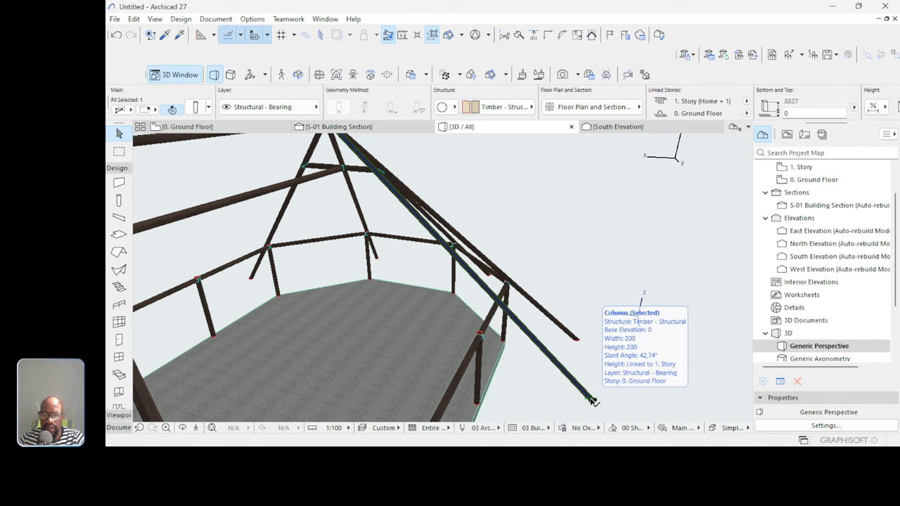
left_click(593, 401)
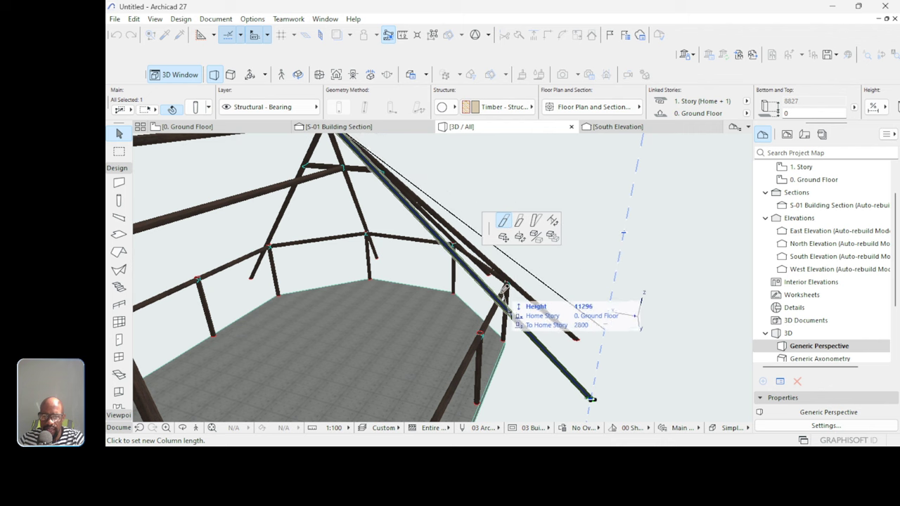
left_click(593, 399)
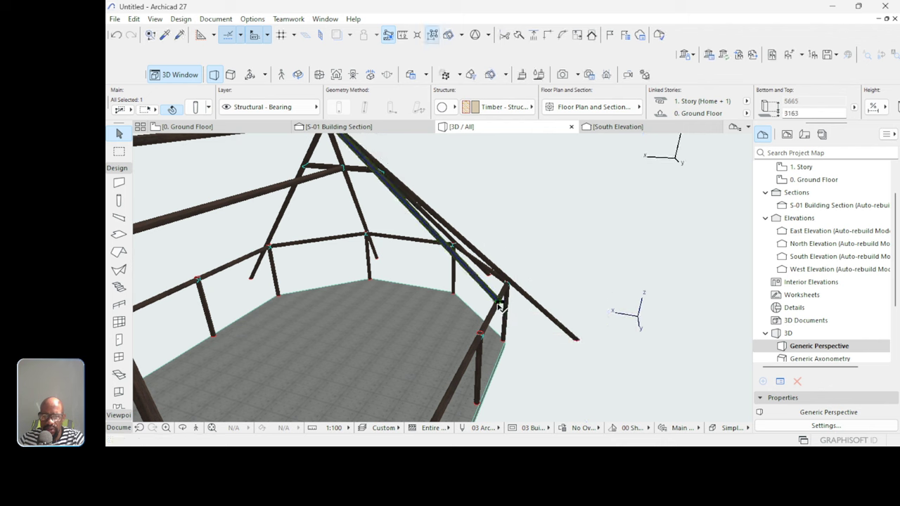
left_click(499, 303)
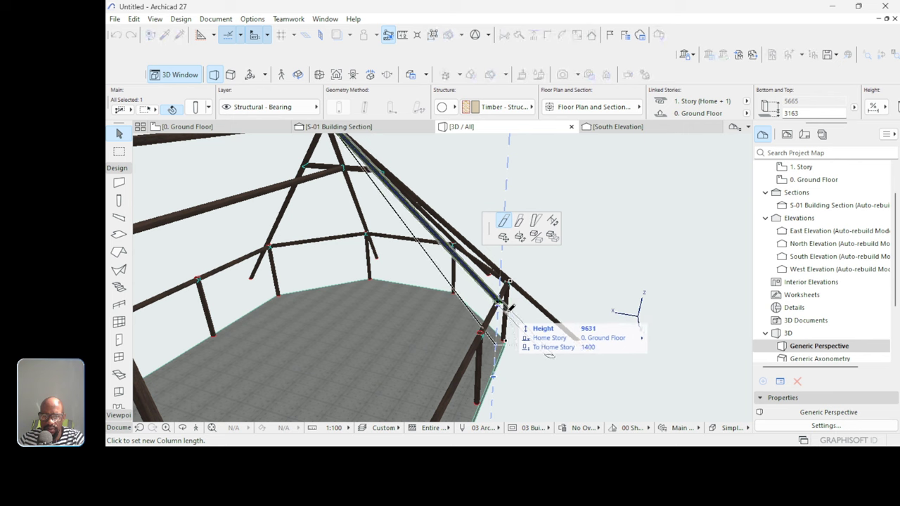
scroll(508, 305, "up", 5)
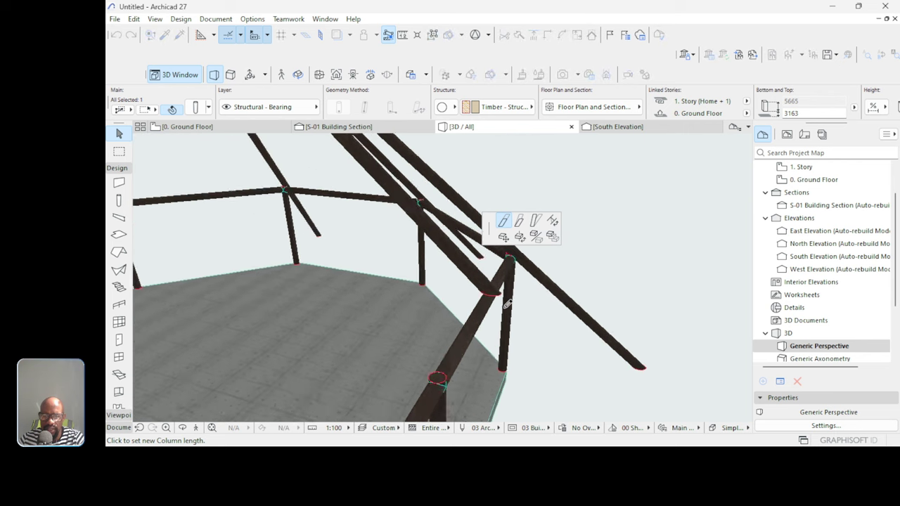
scroll(508, 305, "up", 2)
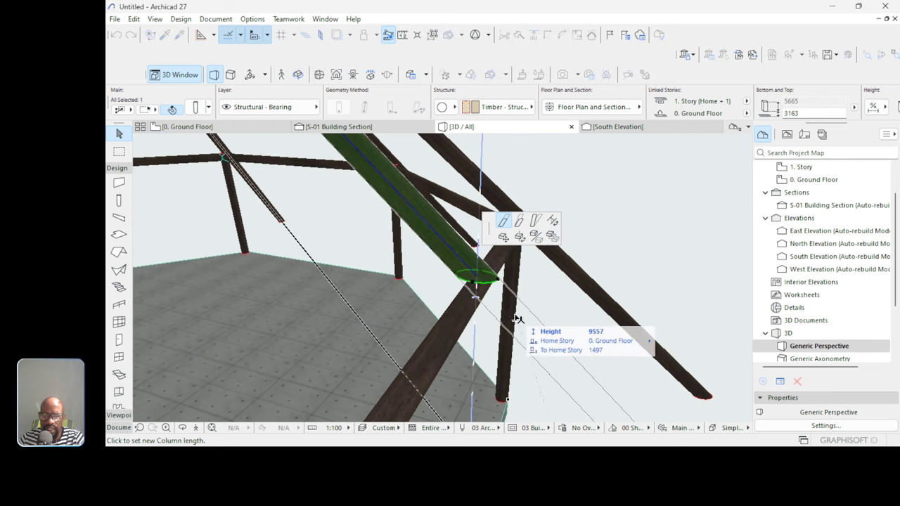
left_click(510, 309)
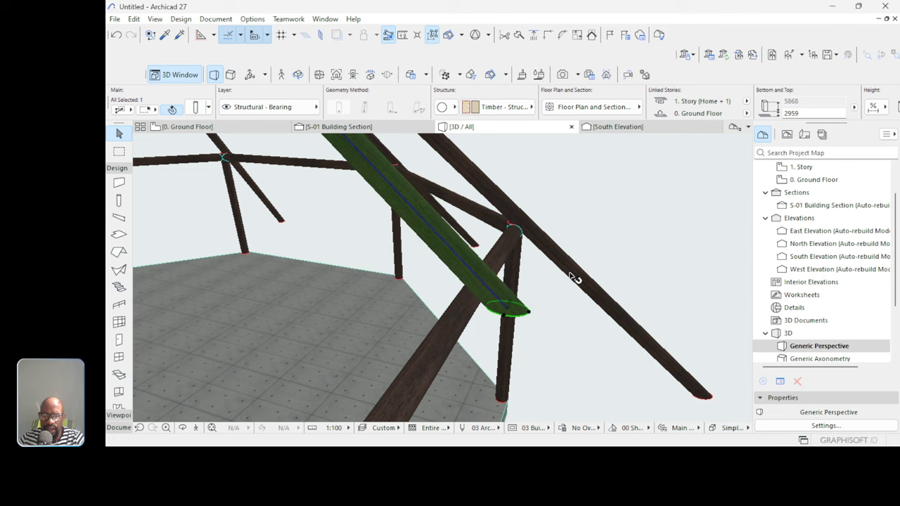
middle_click_drag(558, 314, 455, 348, "shift")
scroll(450, 355, "up", 3)
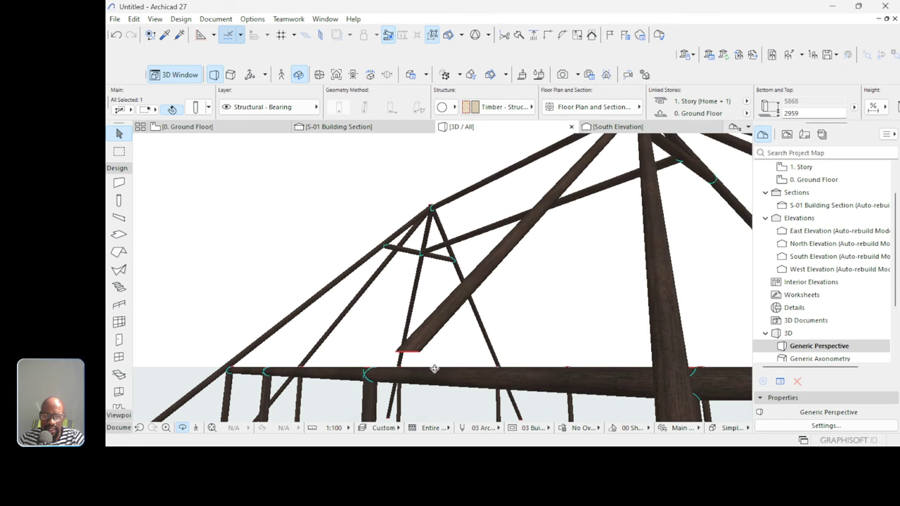
Back on the Ground Floor plan, rotate section line S-01 to horizontal.
key("F2")
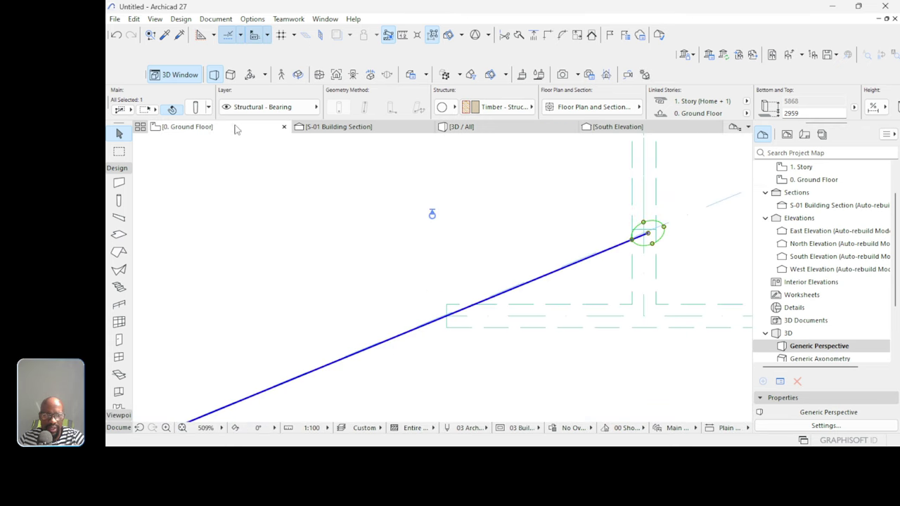
scroll(490, 280, "up", 3)
scroll(492, 283, "down", 2)
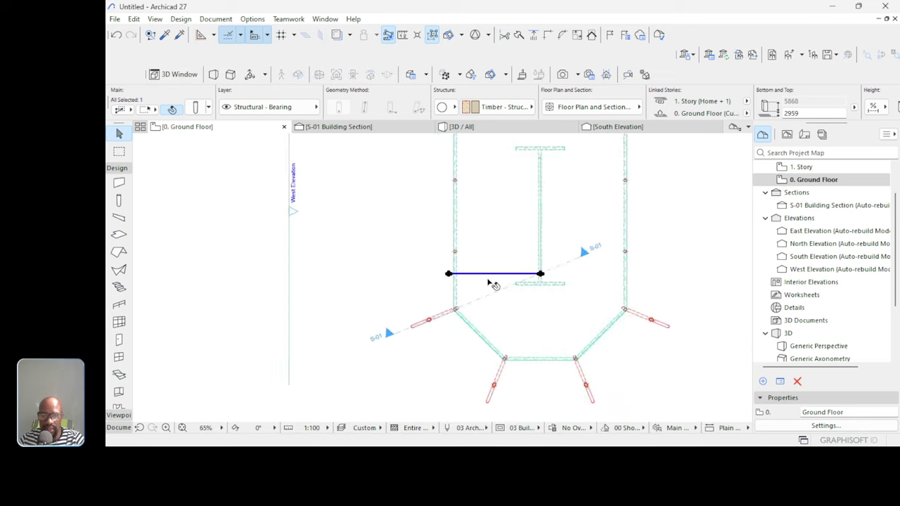
key("ctrl+z")
key("Escape")
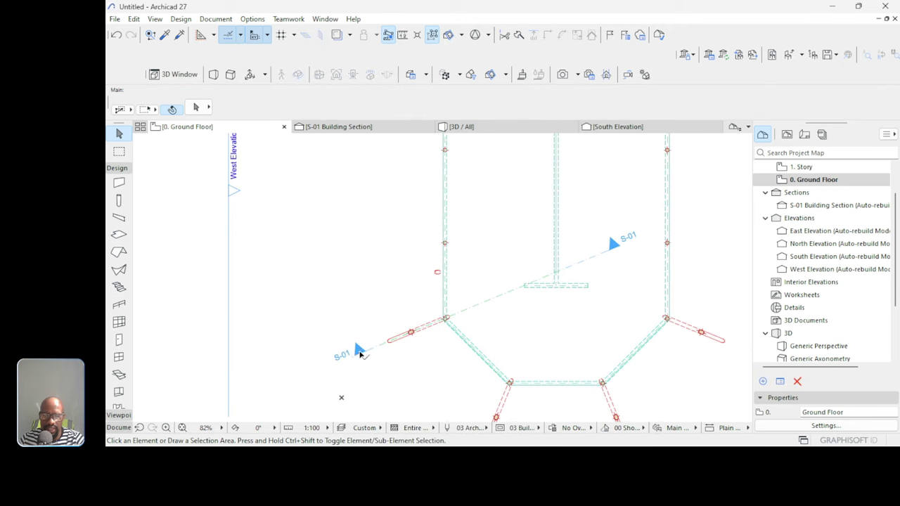
left_click(360, 353)
left_click(492, 299)
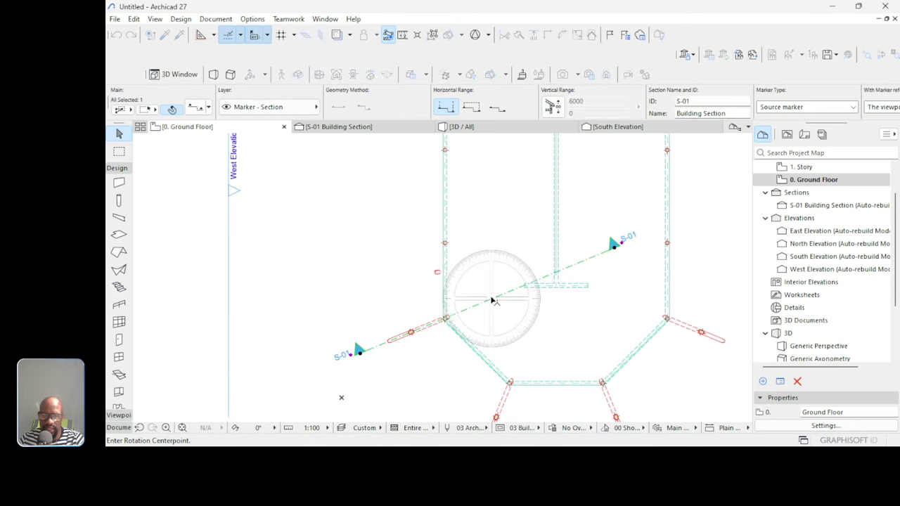
left_click(493, 301)
left_click(314, 371)
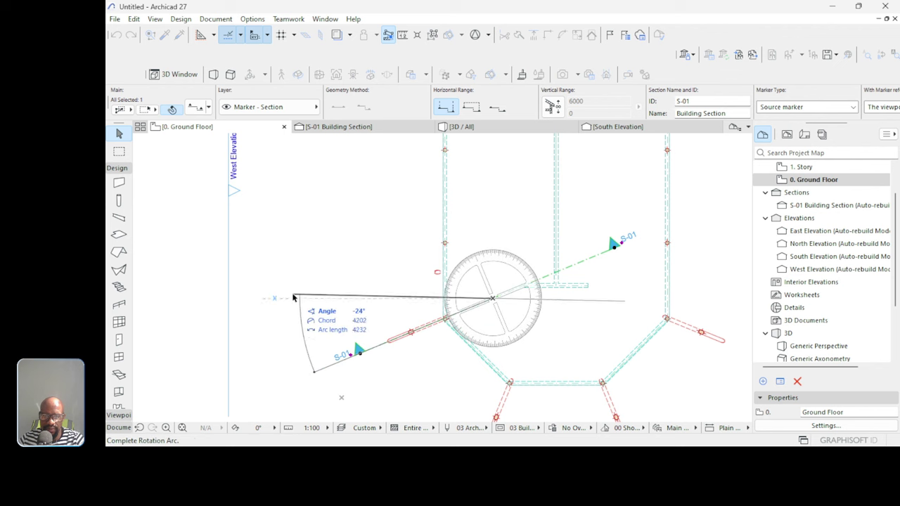
left_click(286, 301)
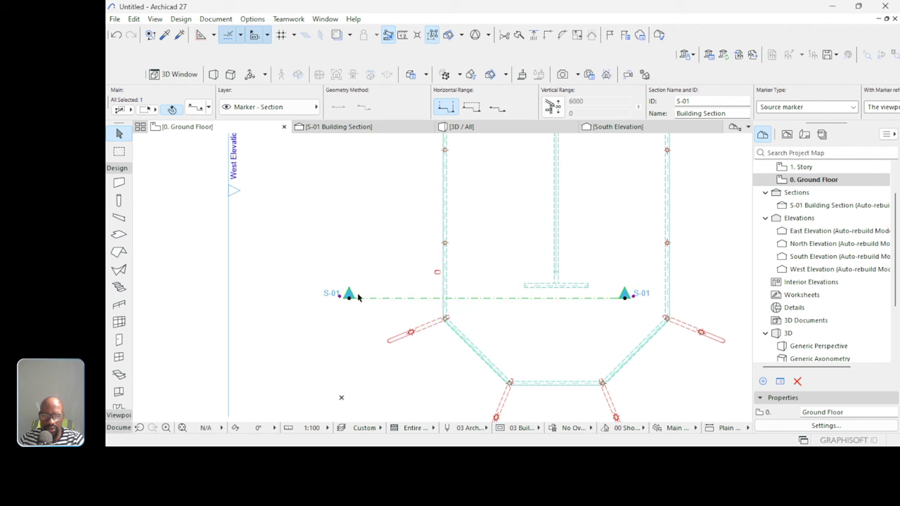
Move S-01 by 1394 so it runs along the new timber member.
key("ctrl+d")
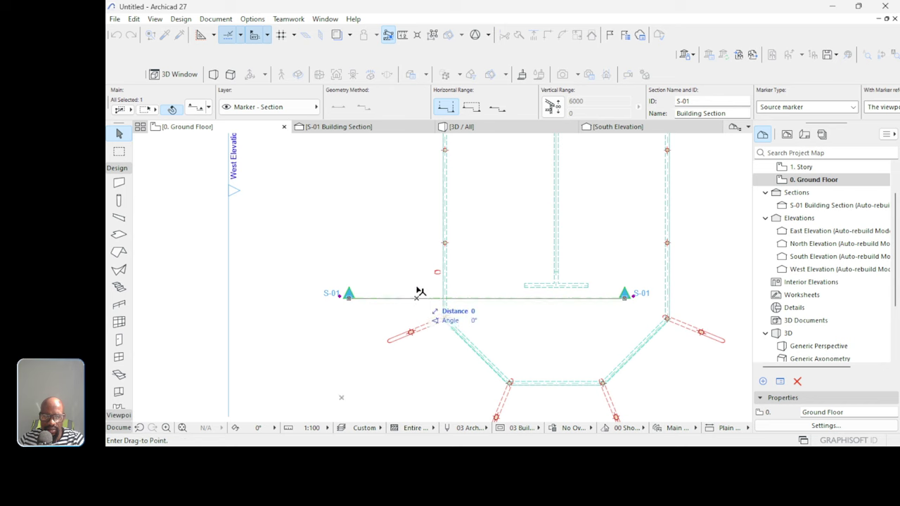
scroll(419, 281, "up", 3)
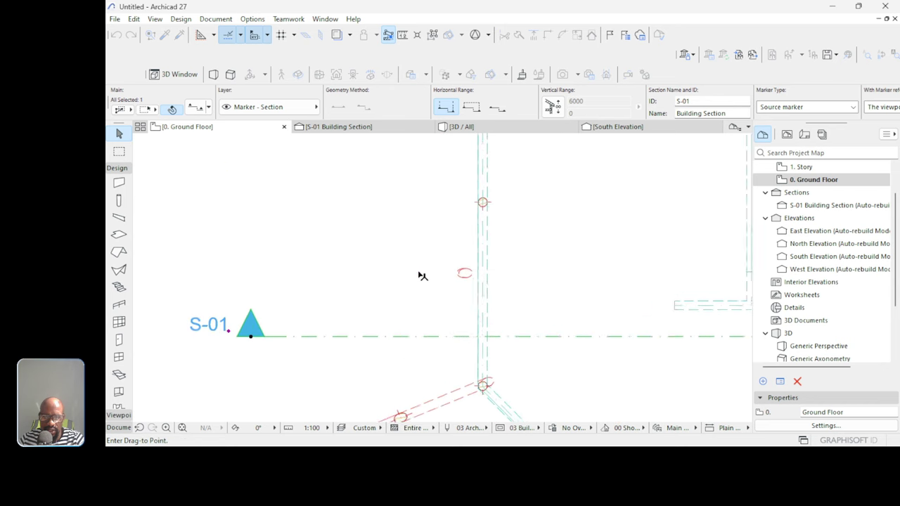
left_click(472, 274)
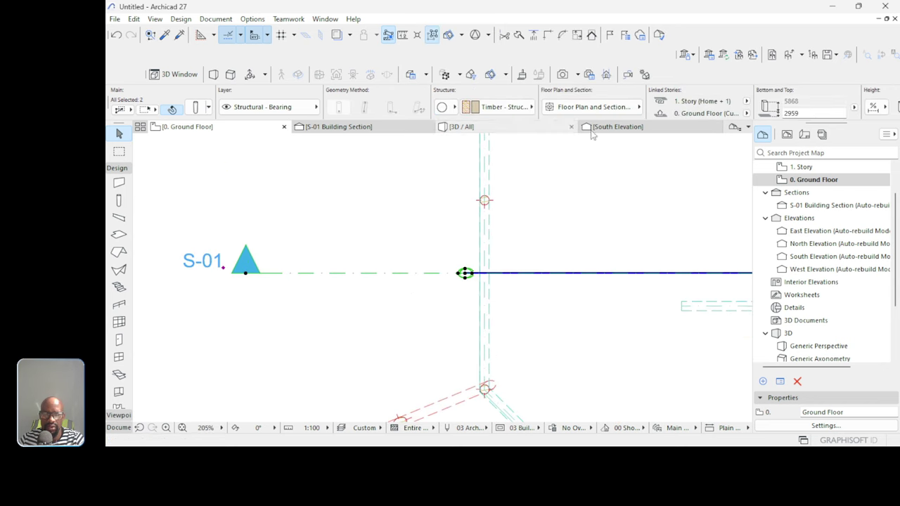
In the S-01 section, select the slanted rafter and drag its end point.
left_click(337, 127)
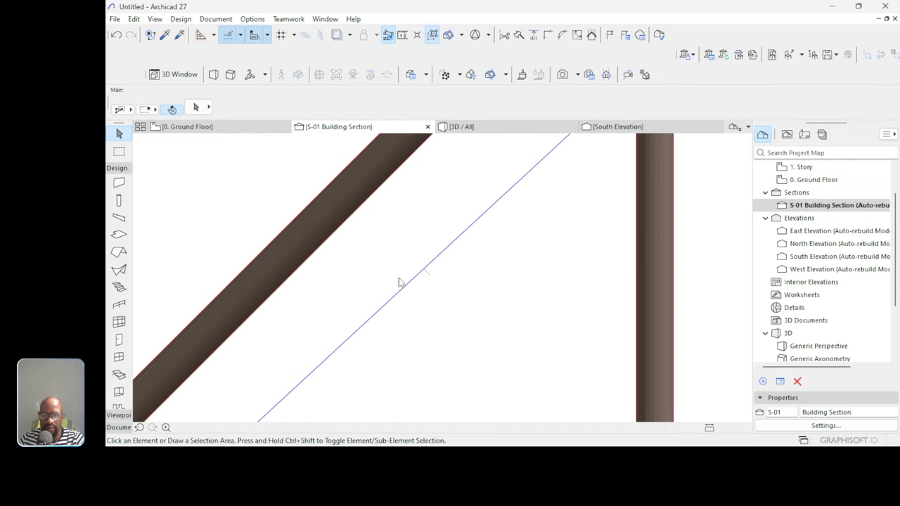
scroll(511, 324, "down", 6)
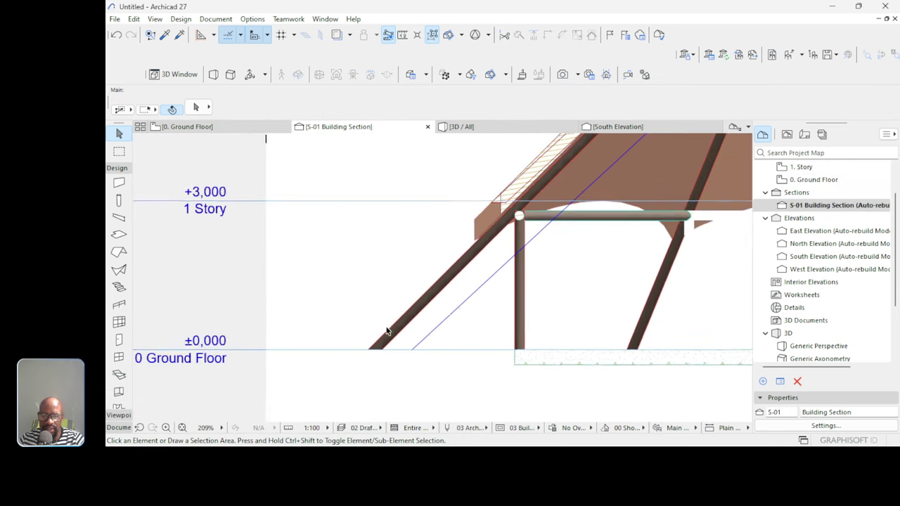
scroll(535, 186, "up", 3)
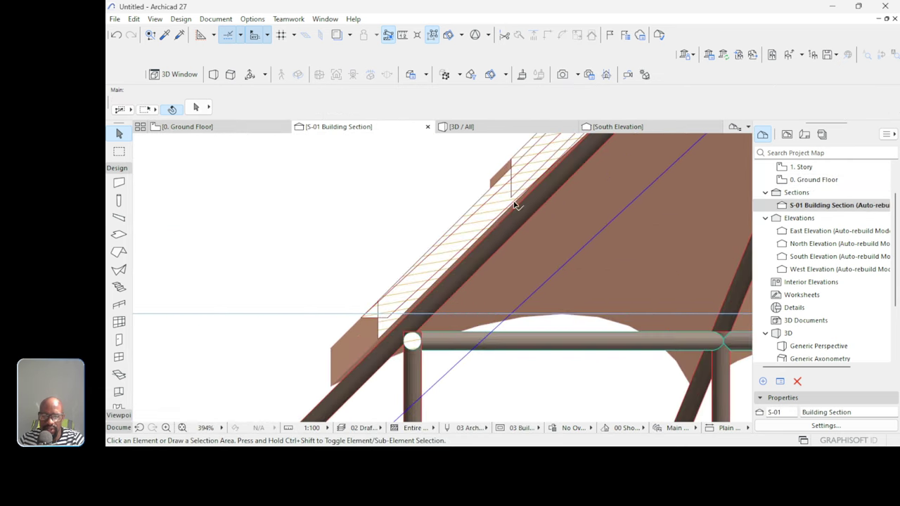
left_click(386, 320)
scroll(388, 306, "down", 2)
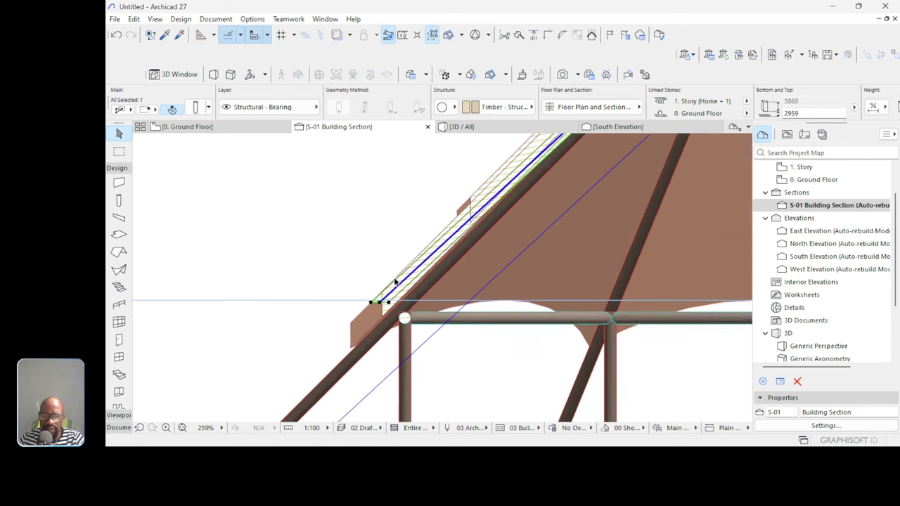
scroll(392, 293, "up", 2)
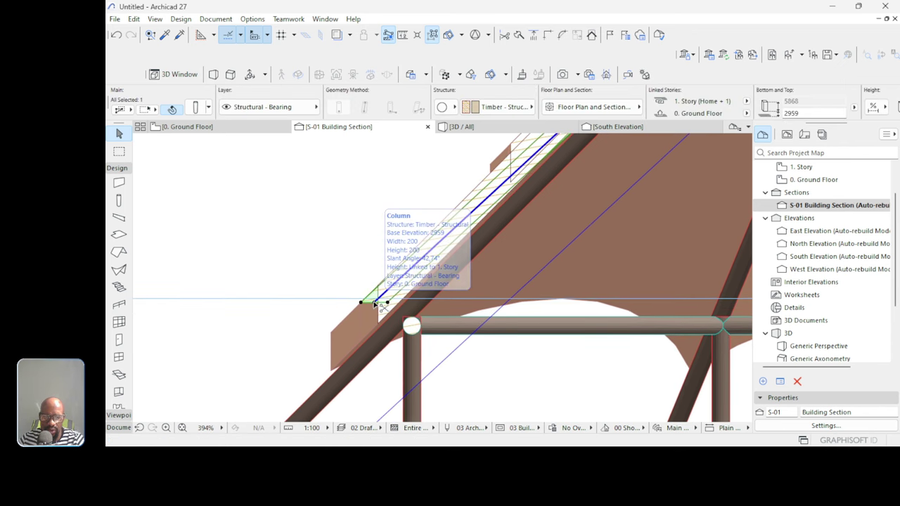
key("ctrl+d")
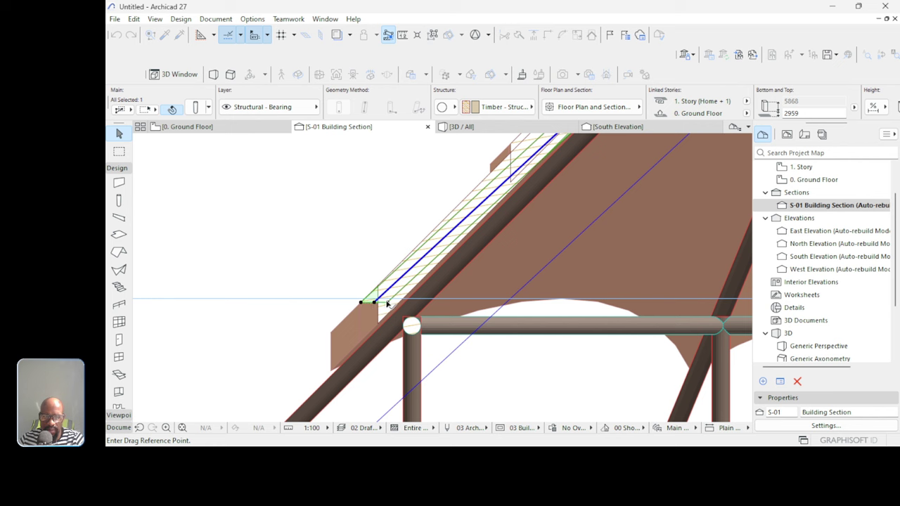
left_click(386, 303)
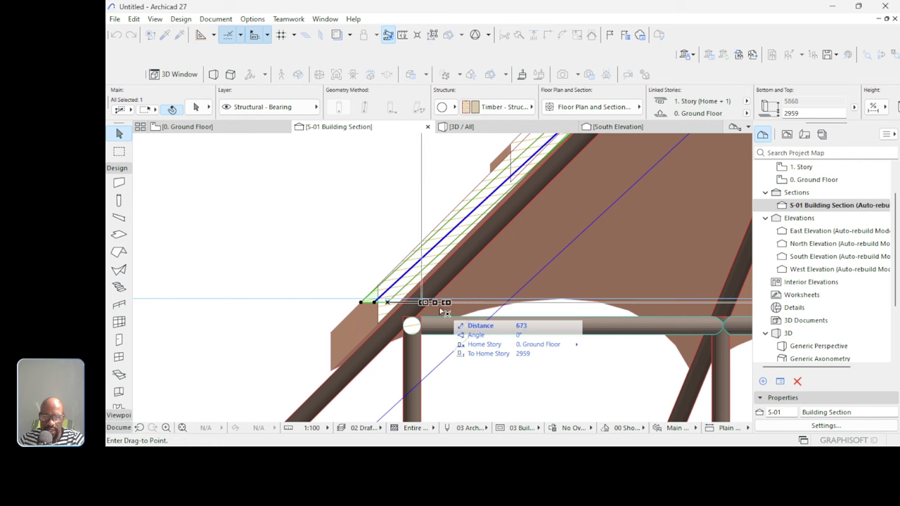
left_click(412, 336)
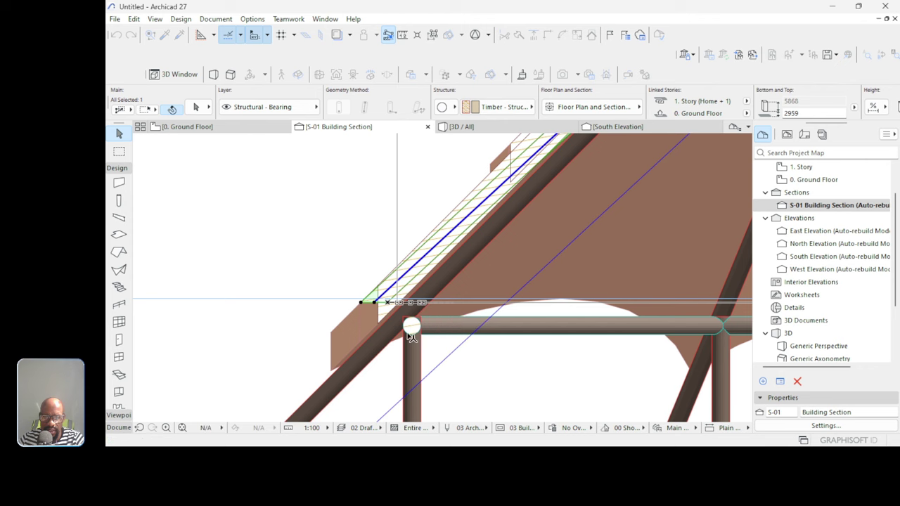
scroll(380, 383, "down", 5)
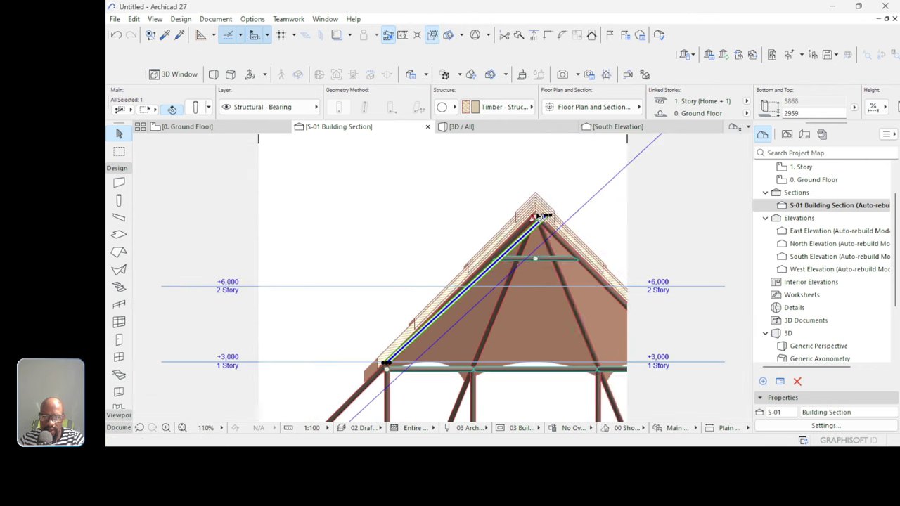
scroll(538, 216, "up", 3)
scroll(590, 194, "down", 3)
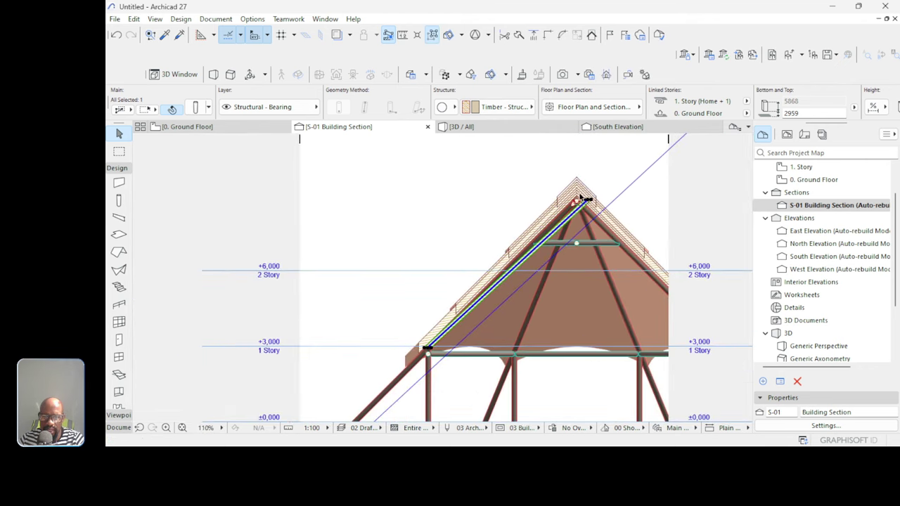
scroll(581, 198, "down", 2)
scroll(485, 281, "up", 10)
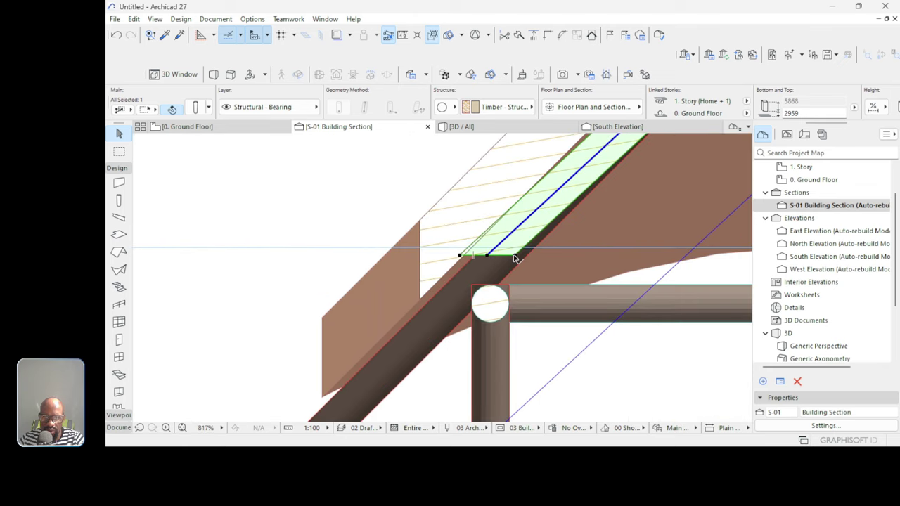
Extend the rafter's lower end down onto the eave column top at 2646.
left_click(514, 257)
left_click(503, 237)
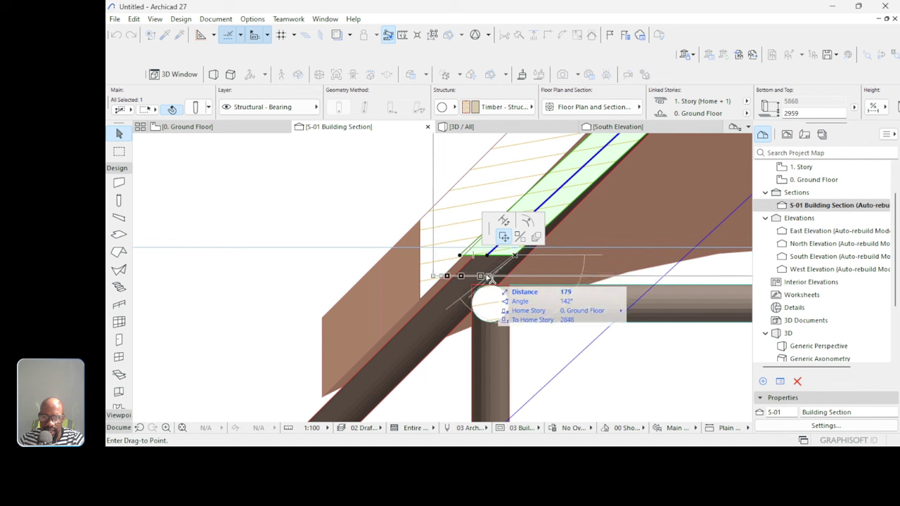
left_click(467, 314)
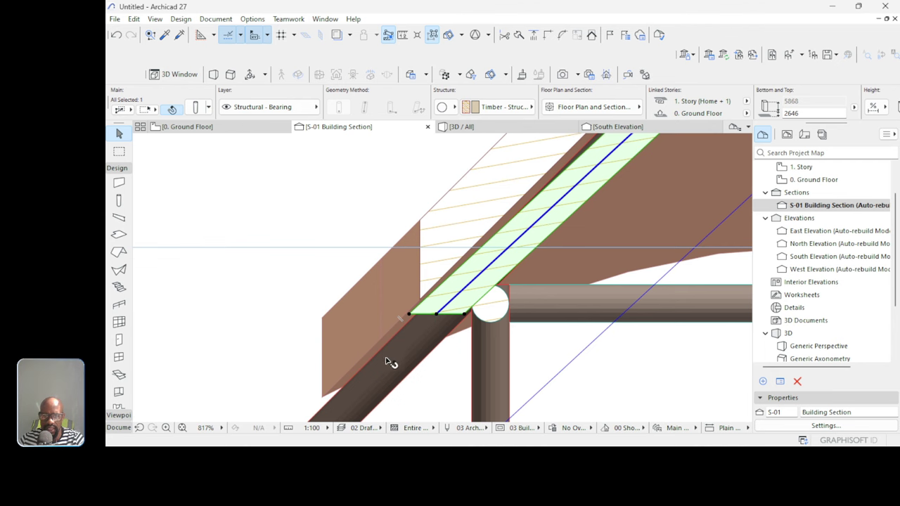
scroll(389, 362, "down", 3)
scroll(404, 343, "down", 6)
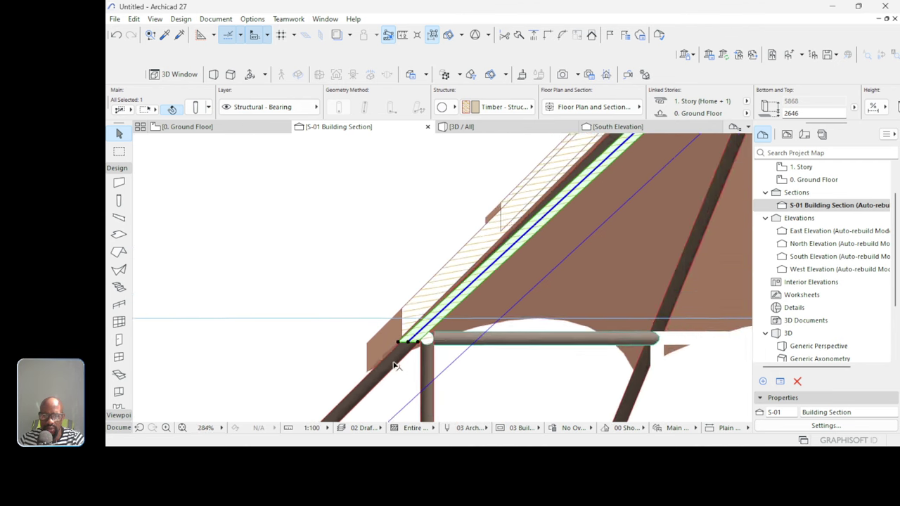
scroll(524, 219, "up", 3)
Angle-cut the rafter's top end to fit the ridge, reaching the apex at 6182.
scroll(523, 221, "up", 8)
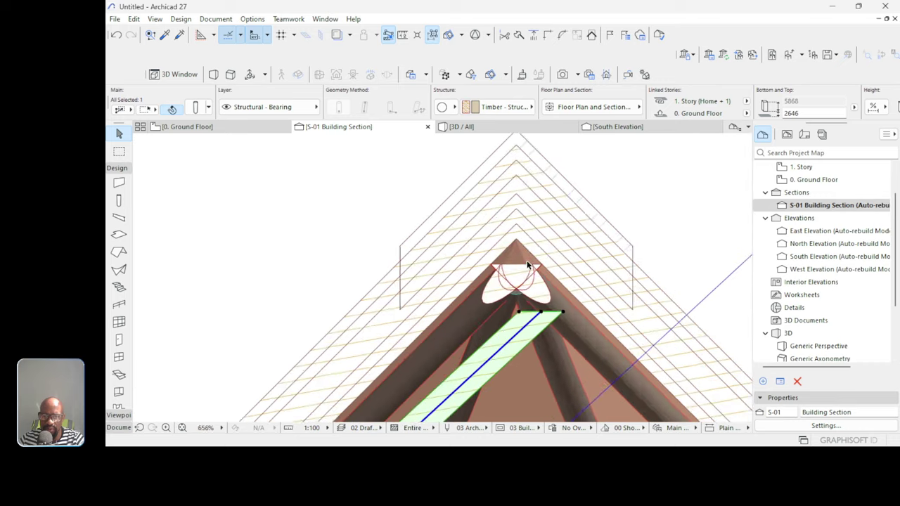
left_click(548, 343)
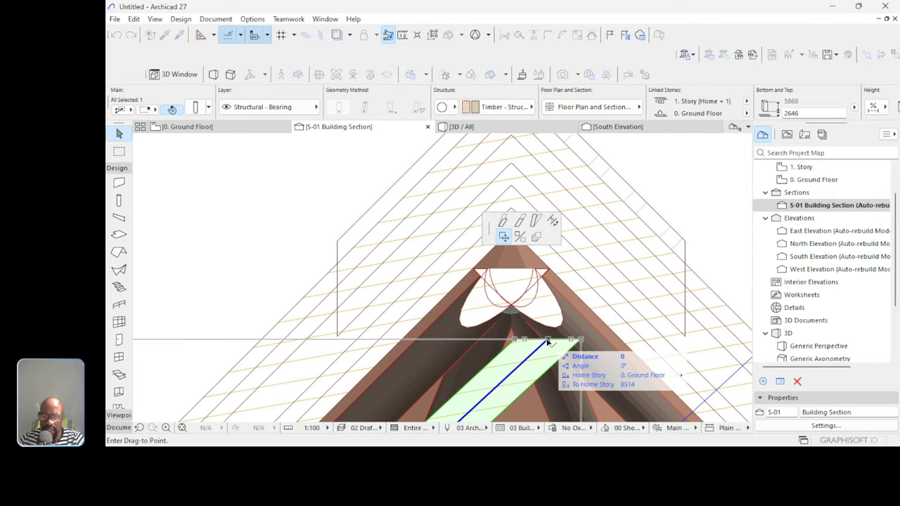
left_click(535, 223)
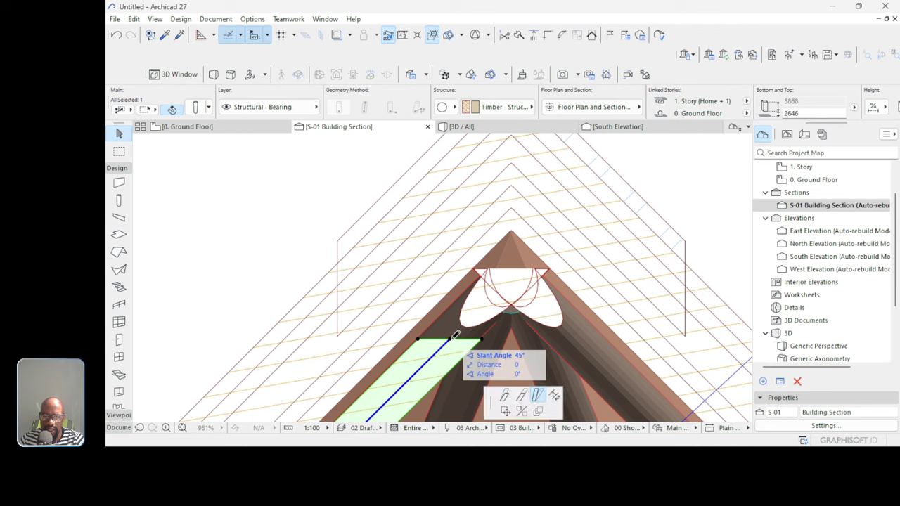
left_click(520, 223)
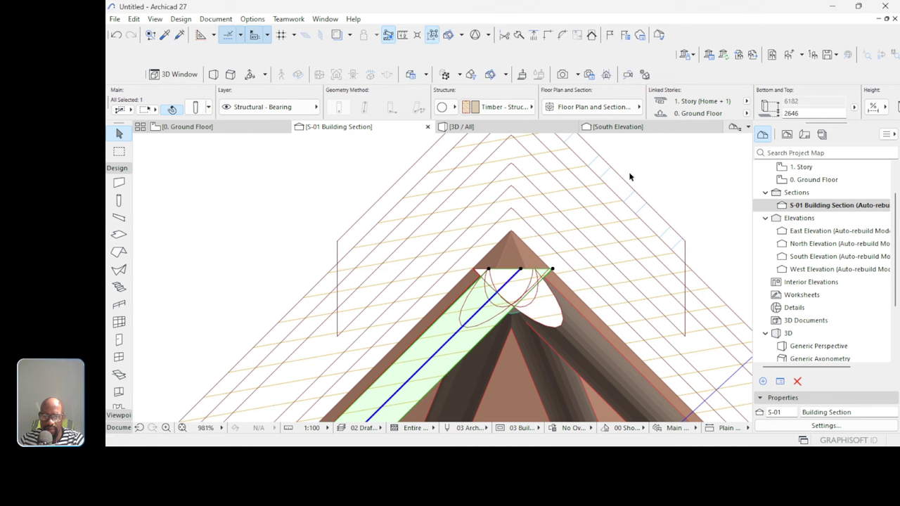
scroll(629, 176, "up", 3)
scroll(703, 133, "down", 4)
scroll(547, 260, "up", 5)
scroll(546, 260, "up", 8)
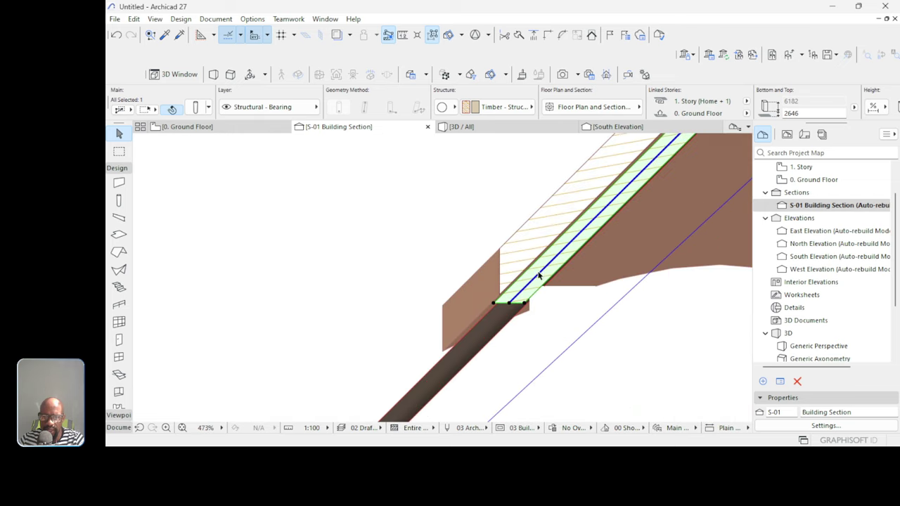
scroll(476, 344, "up", 3)
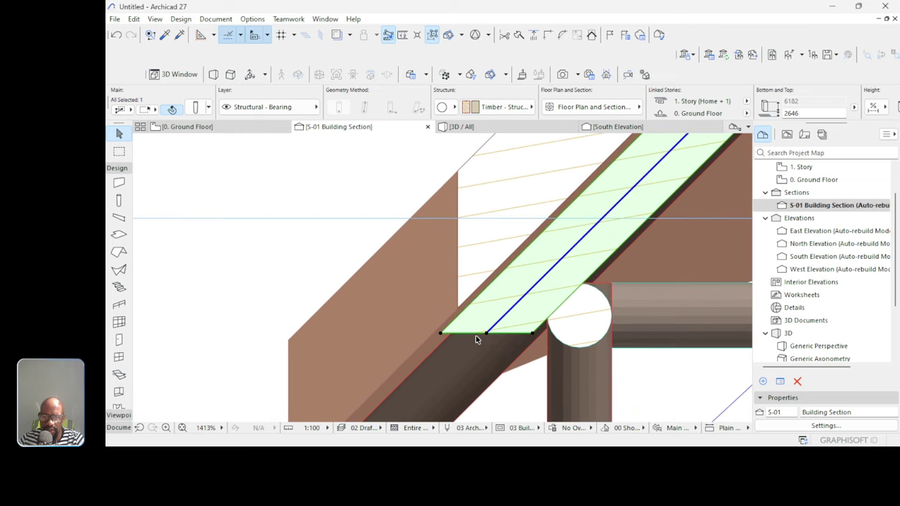
Give the rafter's eave end a 45° angled cut.
left_click(485, 333)
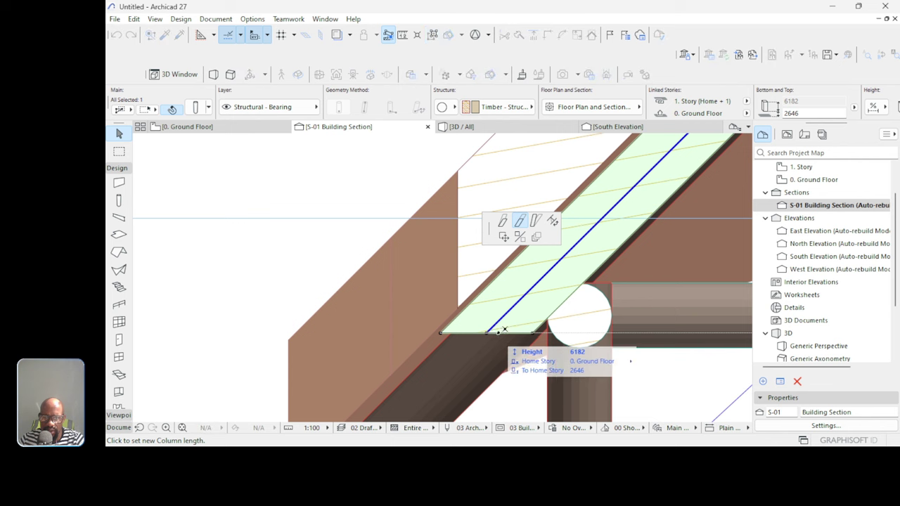
left_click(536, 223)
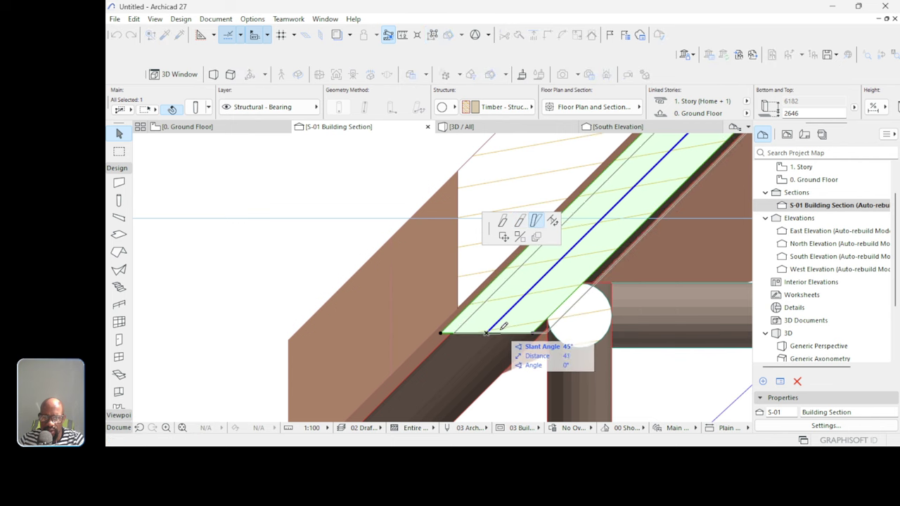
left_click(459, 360)
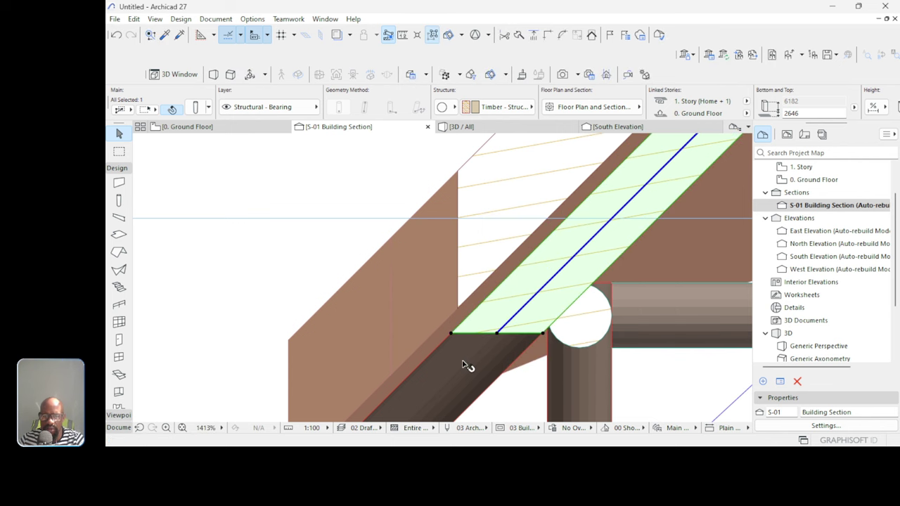
scroll(456, 358, "down", 5)
scroll(457, 358, "down", 4)
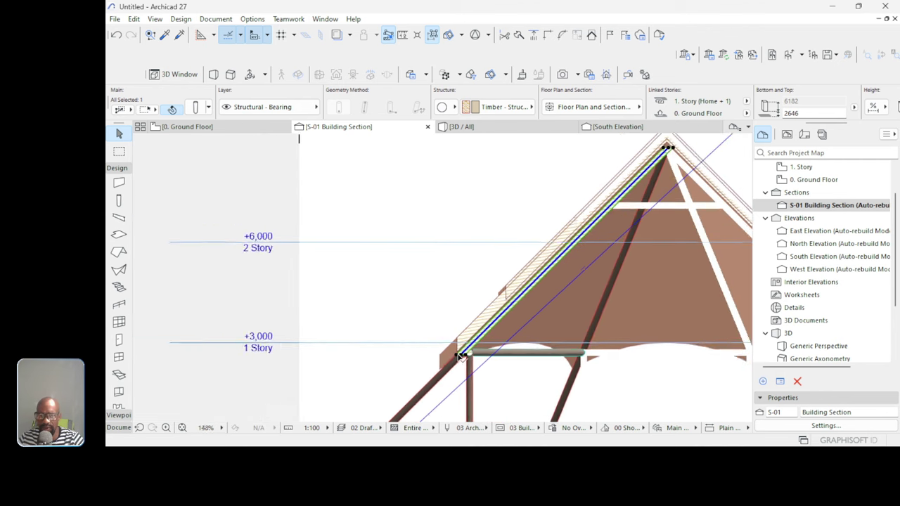
Inspect the reshaped rafter and whole timber frame in 3D from several angles.
key("F3")
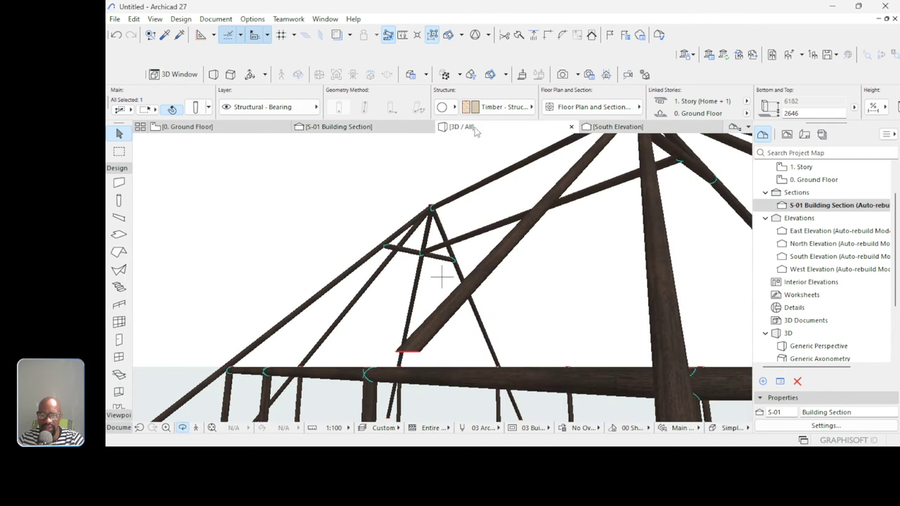
middle_click_drag(448, 356, 486, 362, "shift")
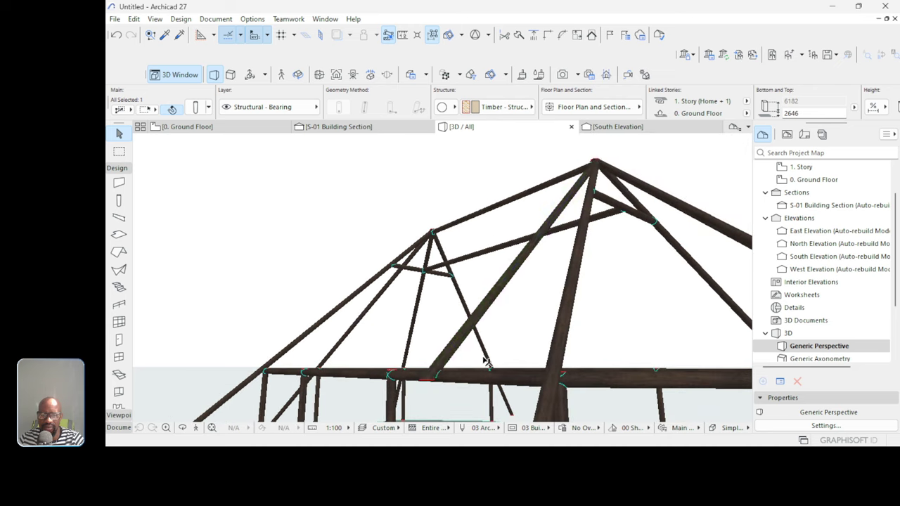
middle_click_drag(468, 319, 523, 366, "shift")
middle_click_drag(411, 348, 309, 323, "shift")
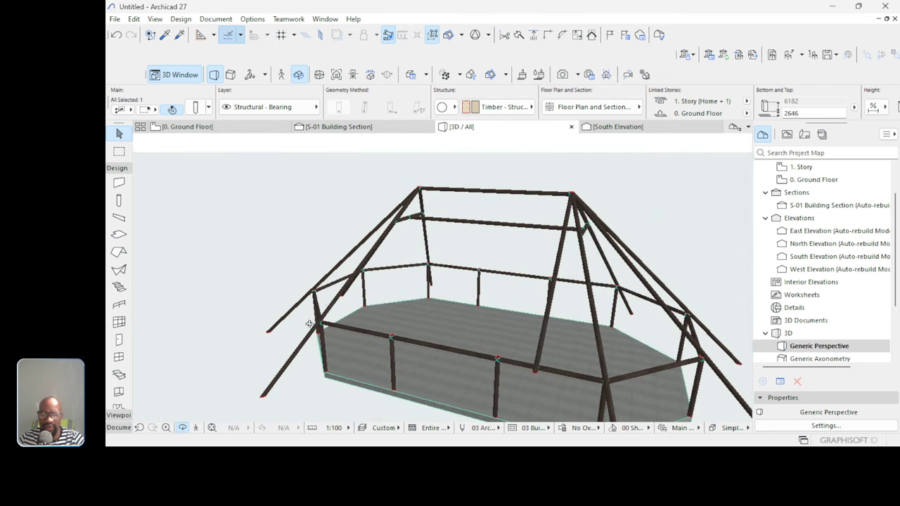
On the Ground Floor plan, select the horizontal cross beam and then clear the selection.
left_click(245, 128)
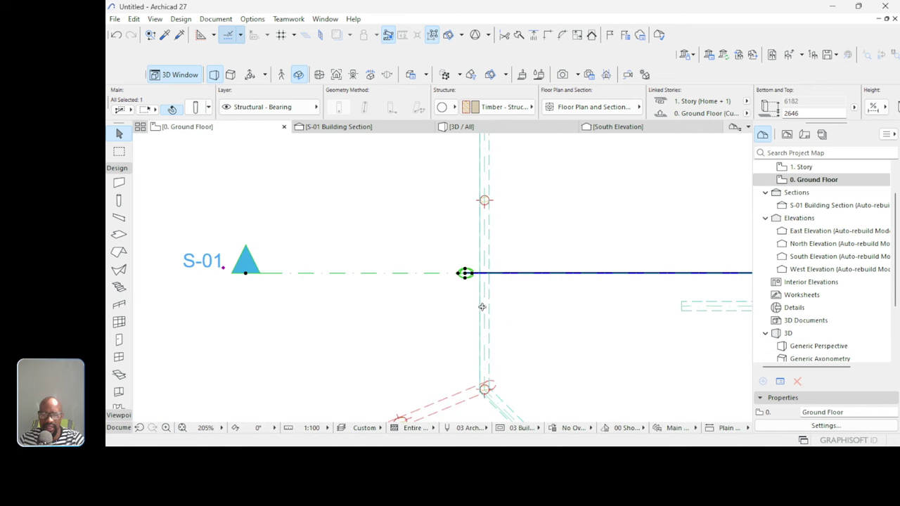
scroll(459, 364, "down", 5)
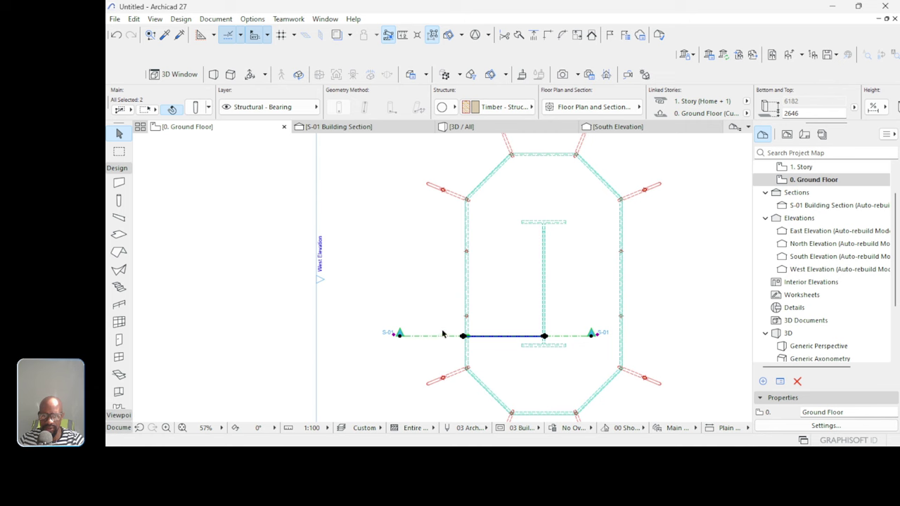
scroll(521, 303, "up", 2)
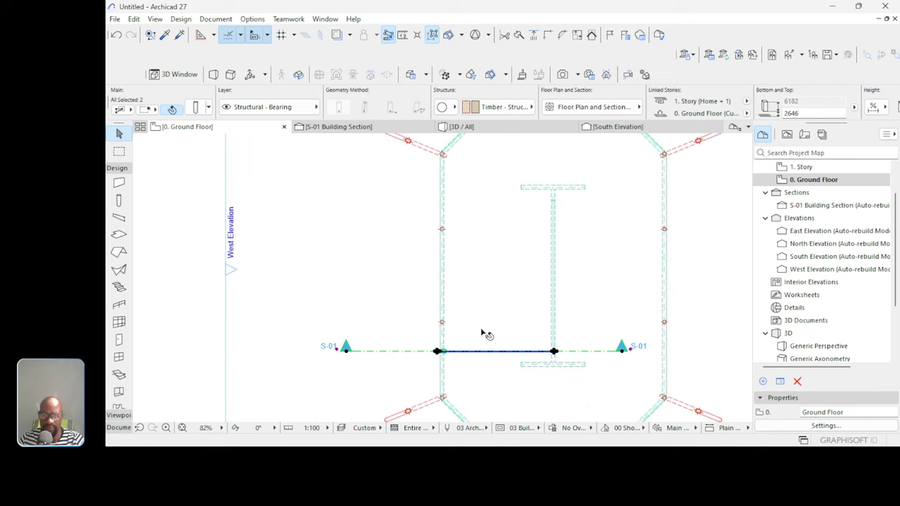
left_click(437, 352)
left_click(437, 352)
left_click(437, 352)
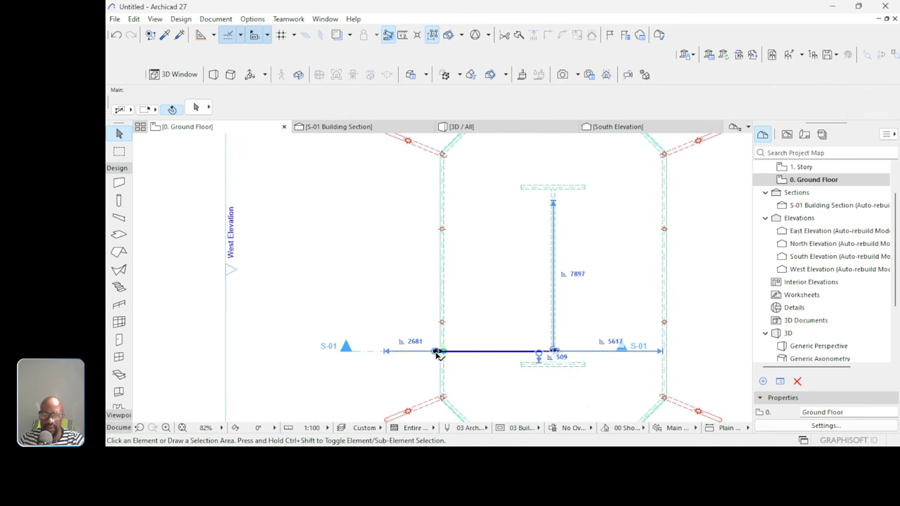
left_click(437, 352)
left_click(531, 284)
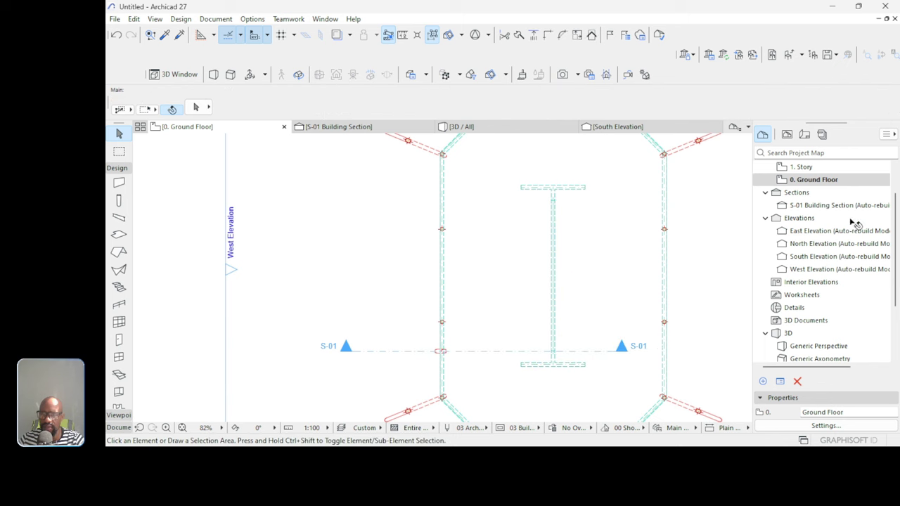
On the 1. Story plan, make multiple copies of the horizontal cross beam.
double_click(815, 169)
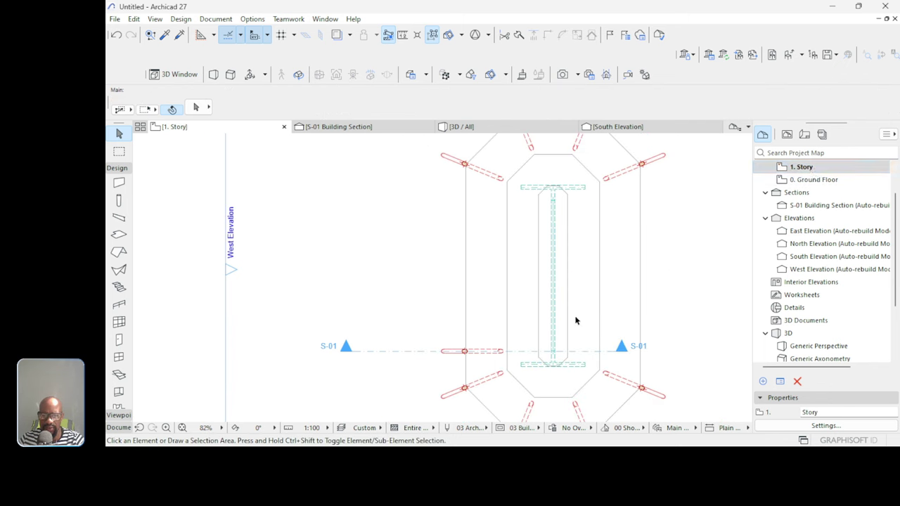
left_click(436, 352)
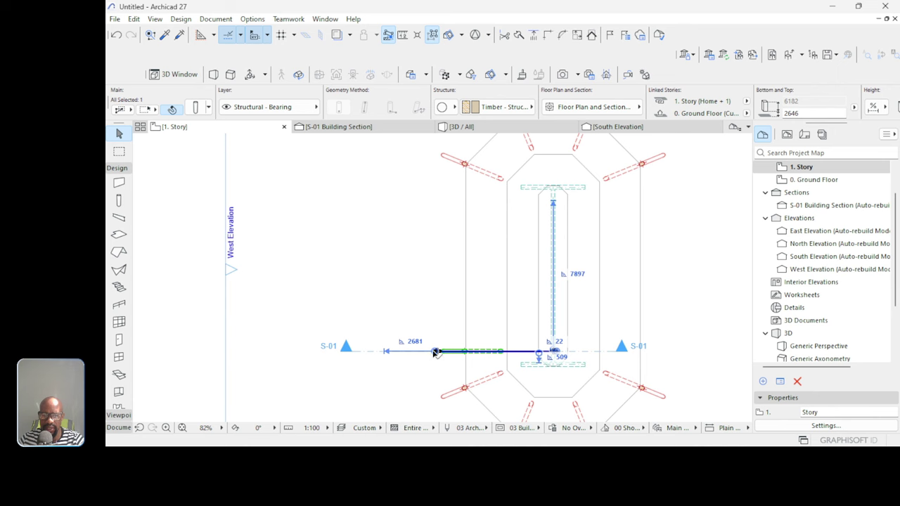
left_click(436, 352)
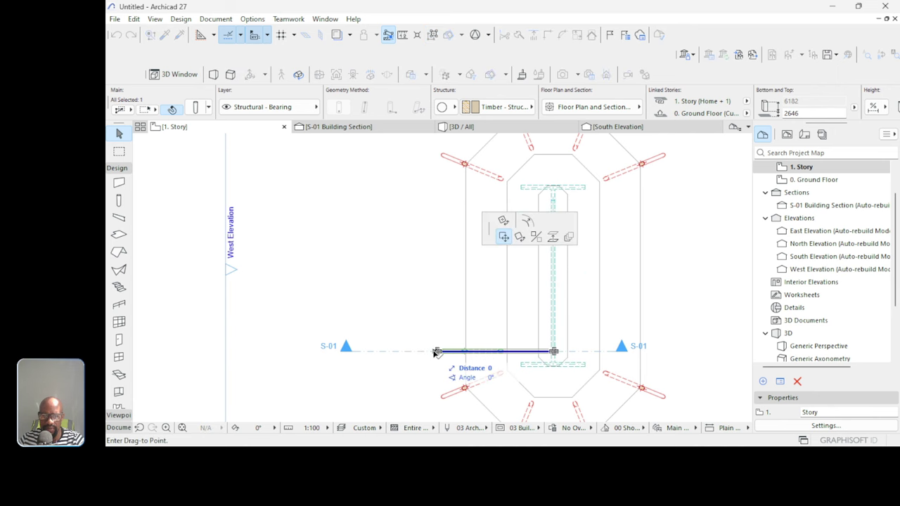
left_click(568, 237)
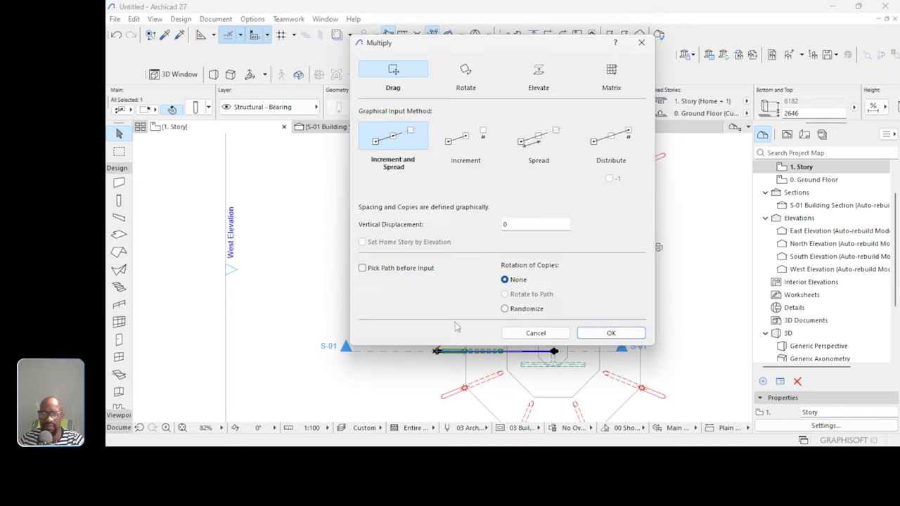
left_click(611, 332)
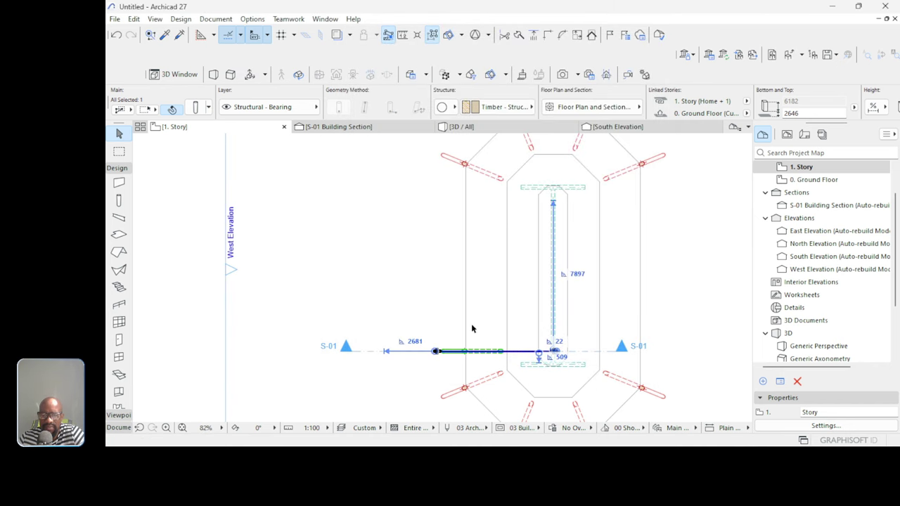
scroll(481, 284, "up", 2)
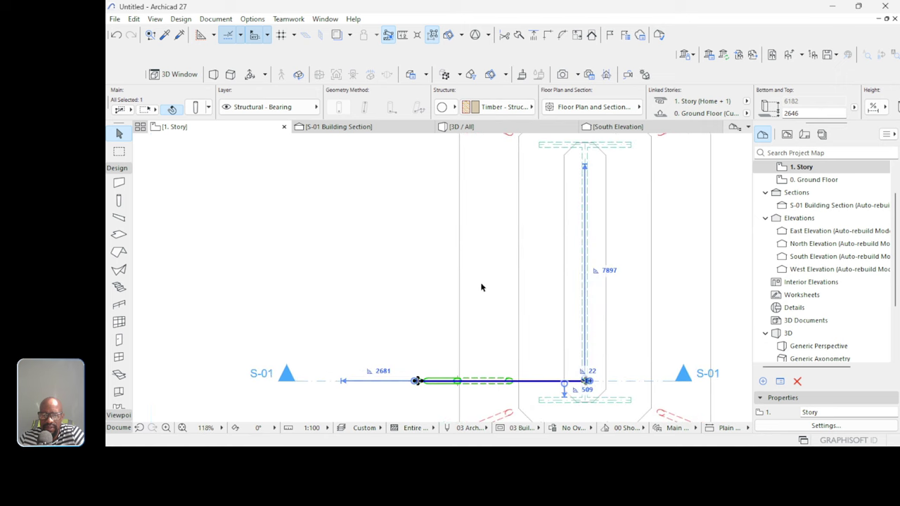
scroll(455, 326, "down", 1)
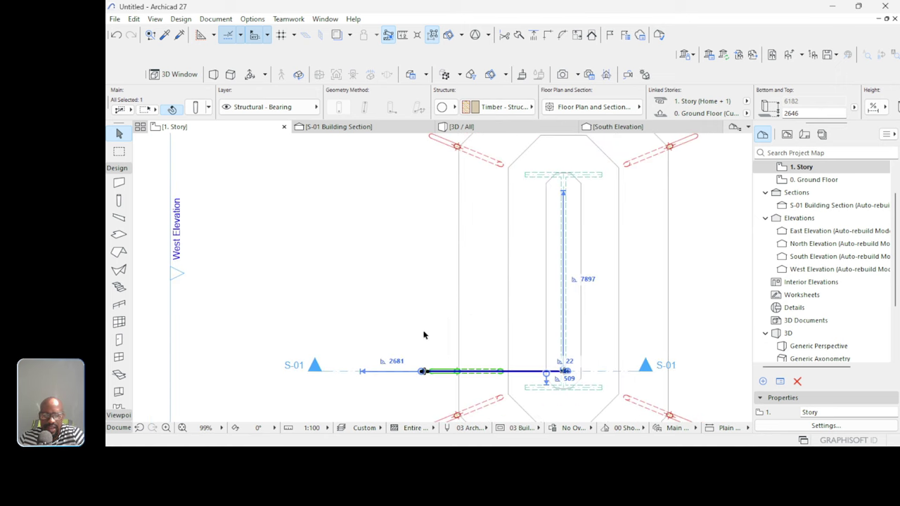
Copy the selected cross beam 2500 upward.
key("Escape")
key("ctrl+shift+d")
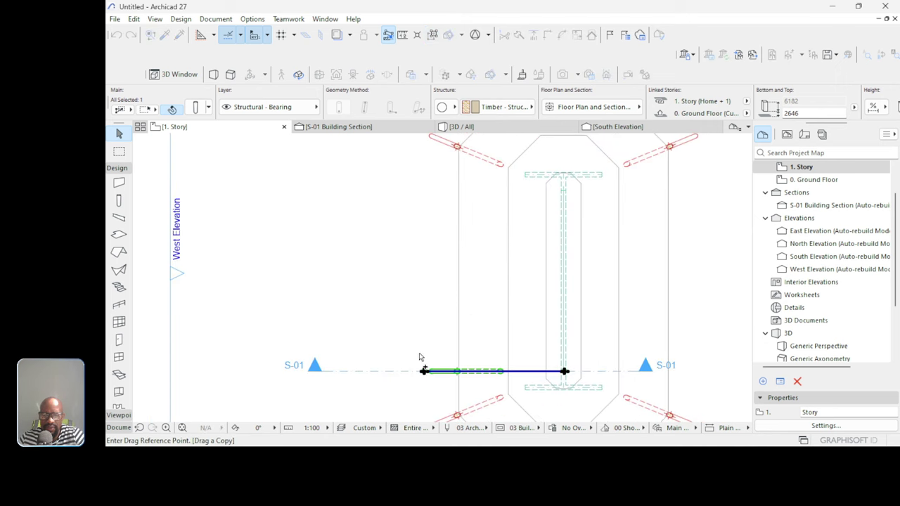
left_click(419, 354)
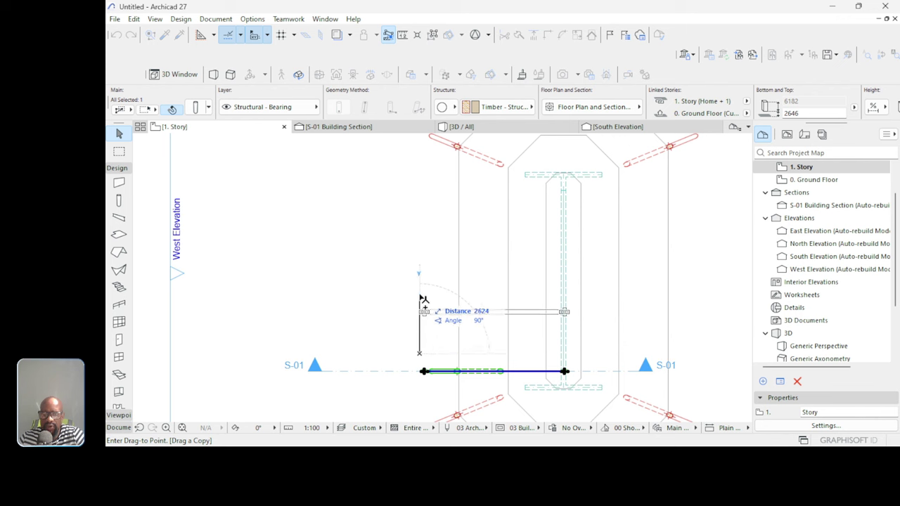
type("2500")
key("Return")
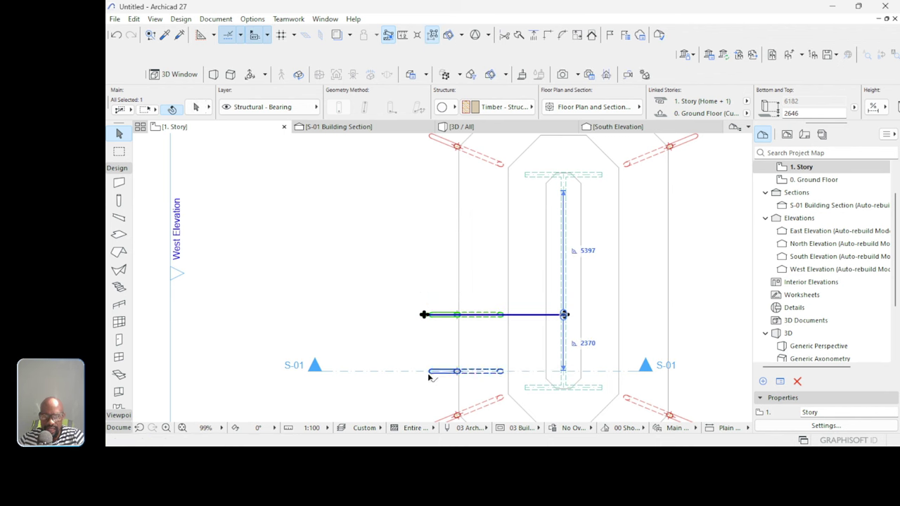
Mirror a copy of the two beams across a horizontal axis to make four.
key("ctrl+alt+m")
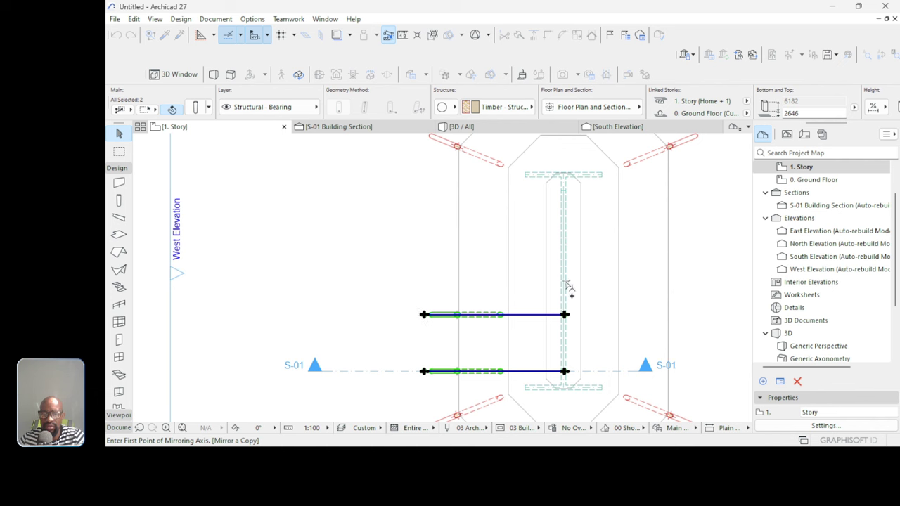
scroll(477, 279, "down", 5)
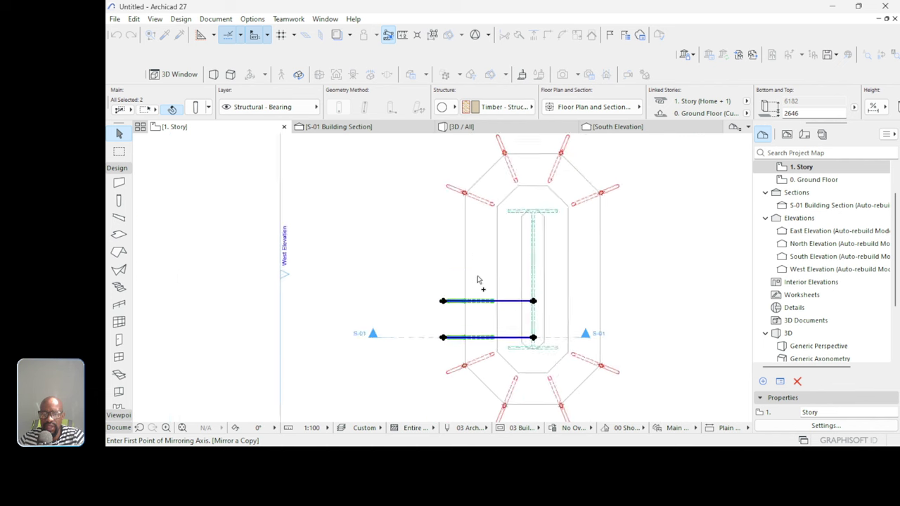
left_click(570, 280)
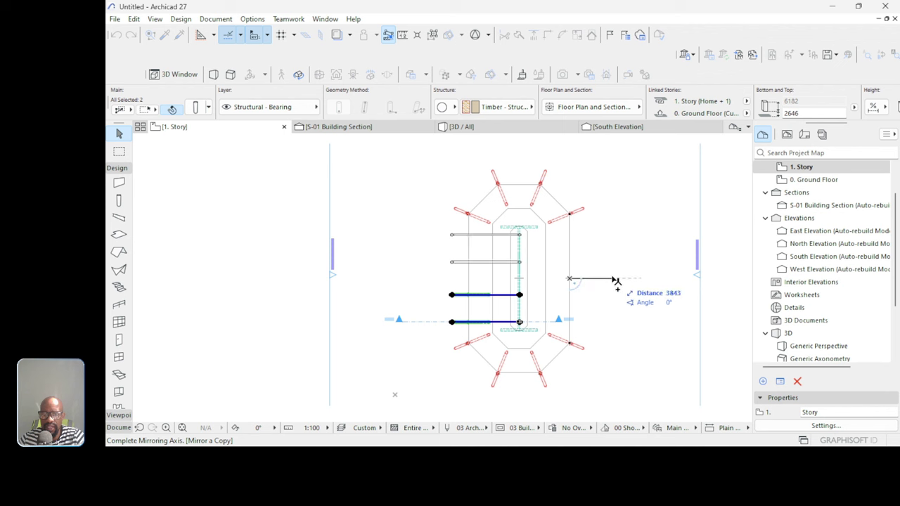
left_click(617, 279)
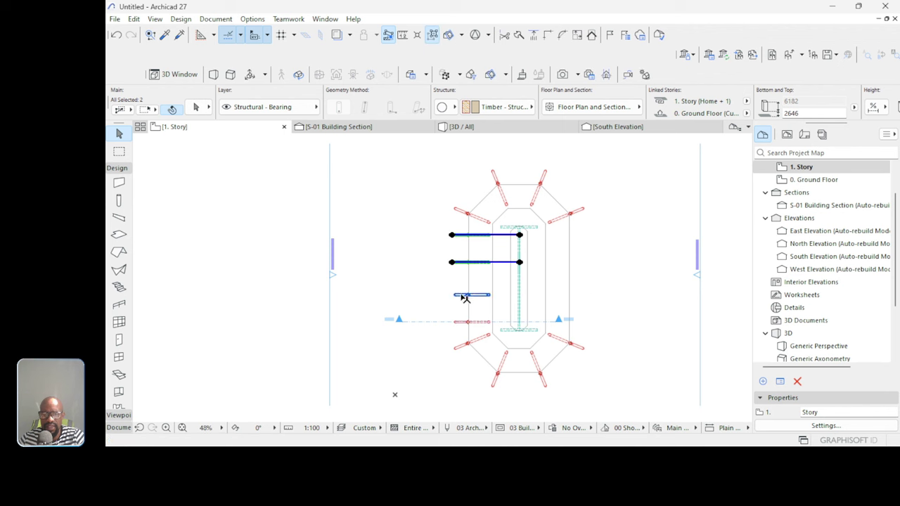
Mirror a copy of all four beams about the end midpoint to the frame's opposite side.
left_click(463, 322, "shift")
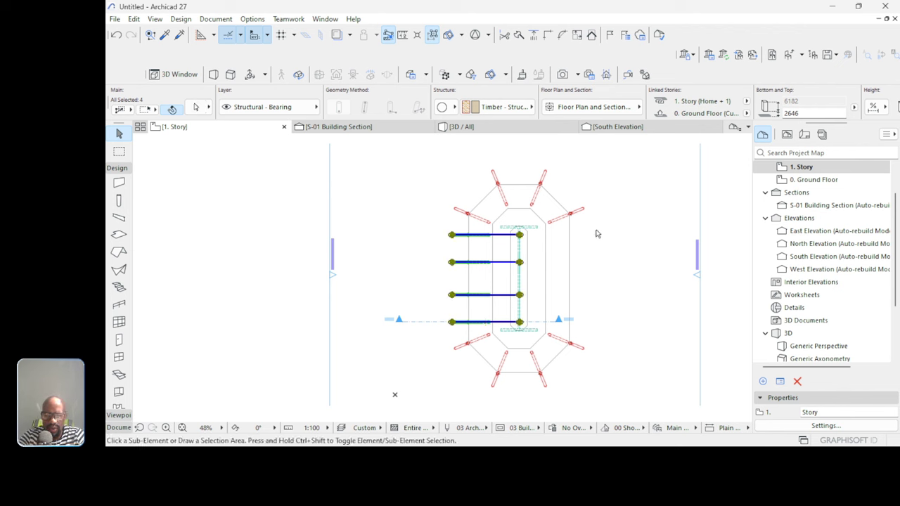
key("ctrl+shift+m")
scroll(496, 366, "up", 3)
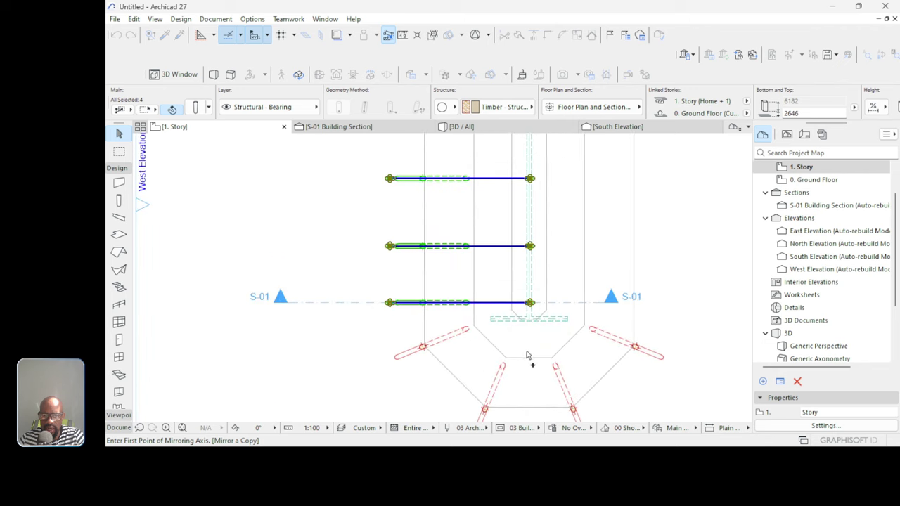
left_click(528, 359)
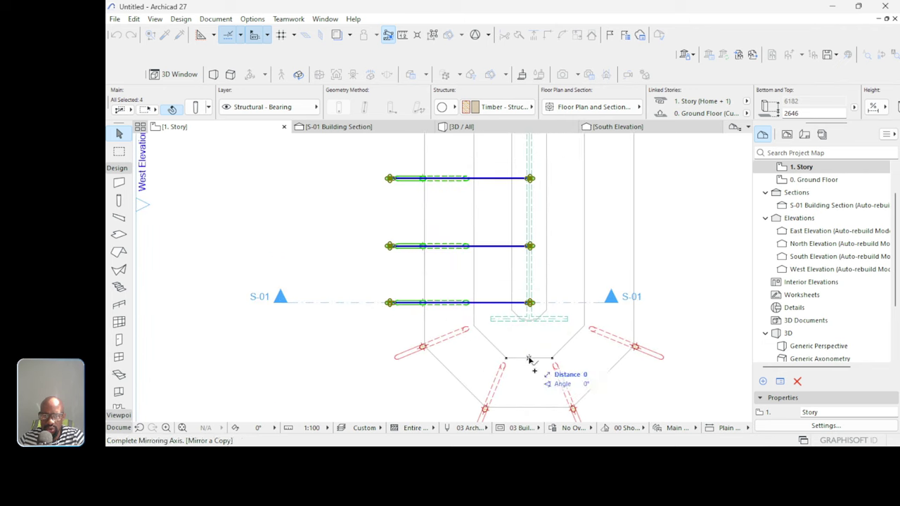
left_click(532, 395)
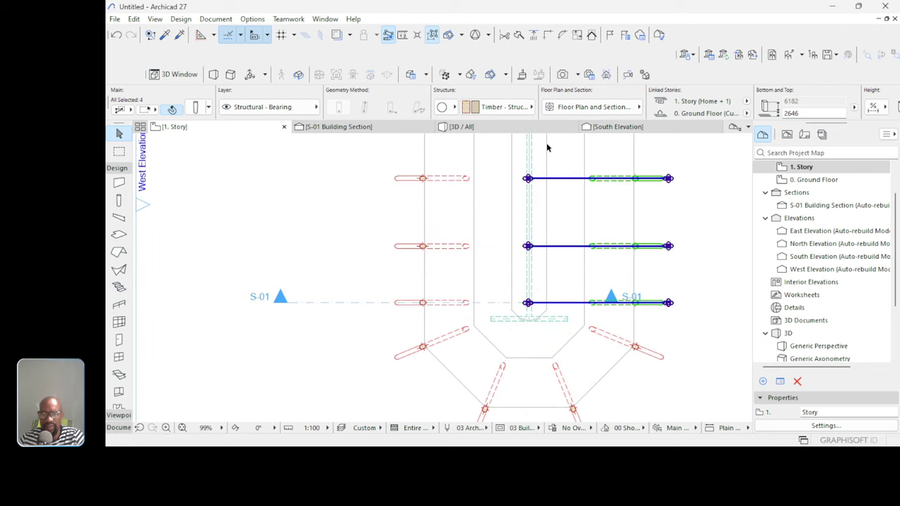
left_click(485, 130)
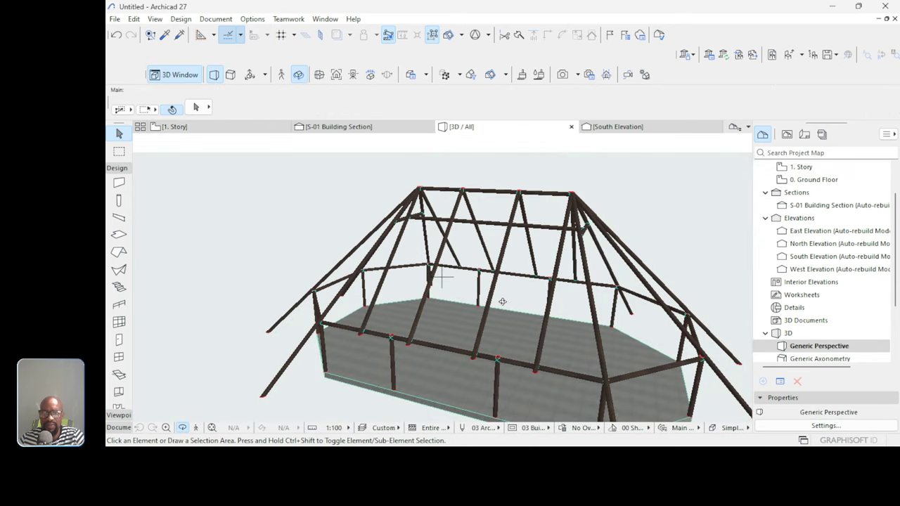
Orbit the 3D frame through top-down and end-on views, then return to the 1. Story plan.
scroll(509, 267, "down", 3)
middle_click_drag(515, 250, 635, 311, "shift")
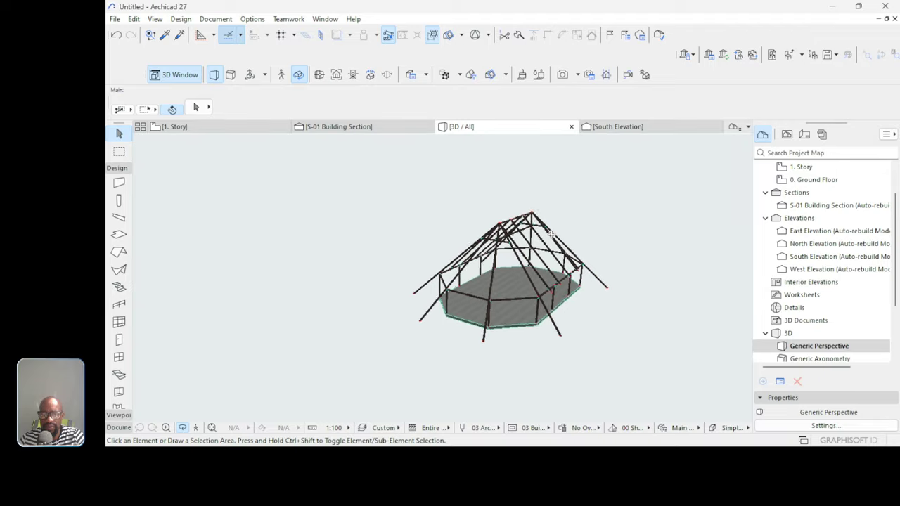
scroll(404, 281, "up", 3)
middle_click_drag(404, 281, 291, 327, "shift")
middle_click_drag(586, 295, 412, 251, "shift")
scroll(412, 251, "up", 2)
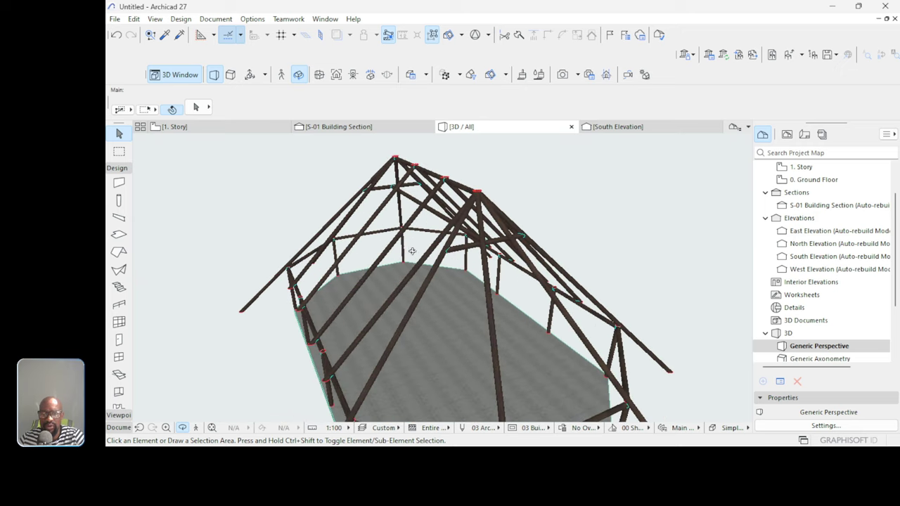
left_click(260, 127)
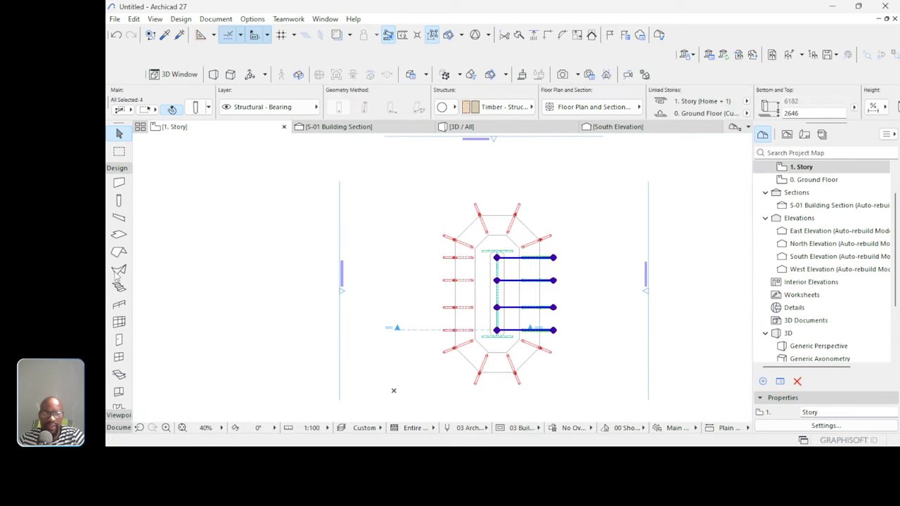
Search the Object default settings library for 'ba' and pick Battens for Roof Tiles 27.
key("Escape")
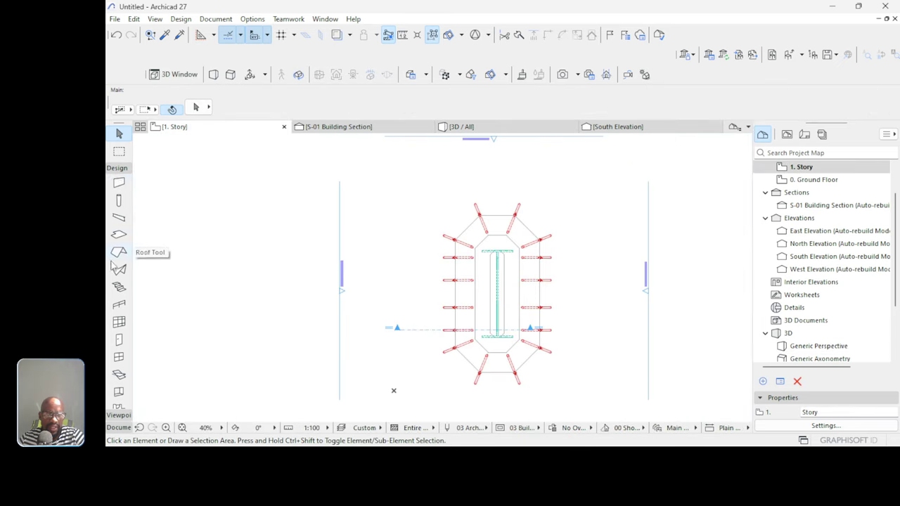
scroll(118, 268, "down", 3)
left_click(119, 329)
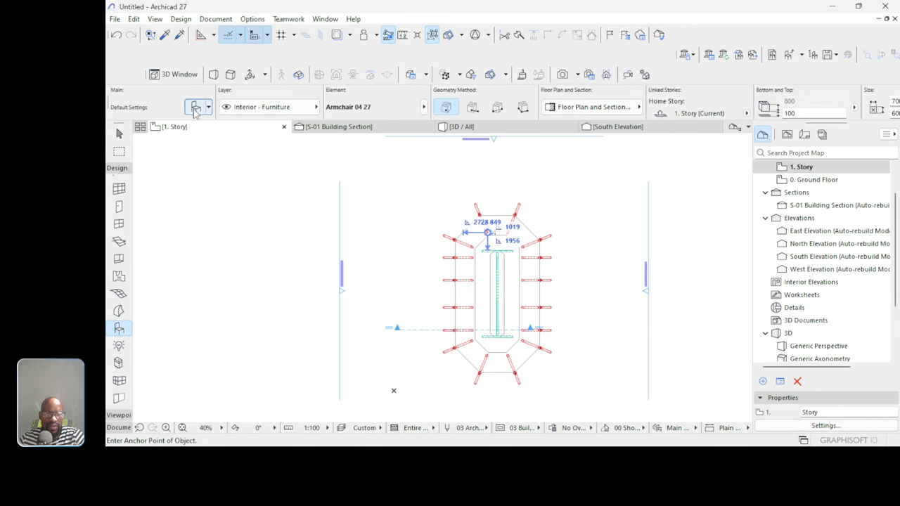
left_click(197, 108)
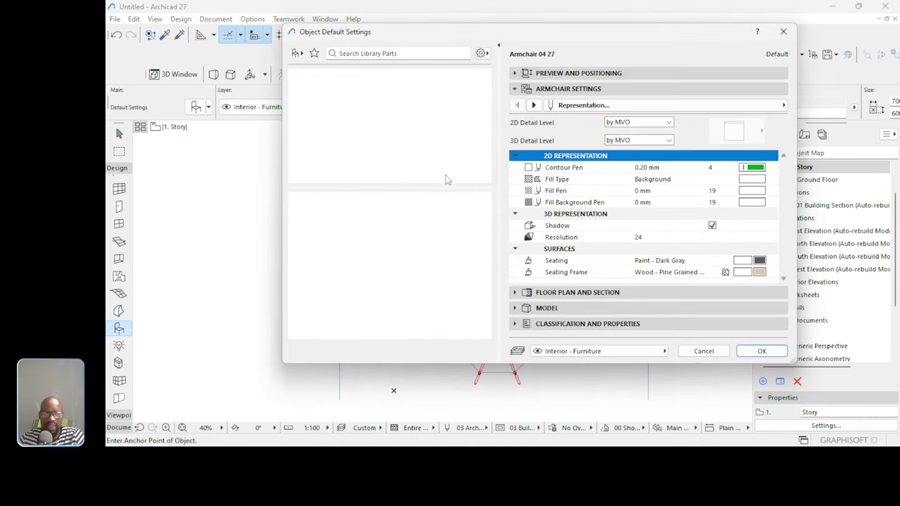
left_click(418, 52)
type("b")
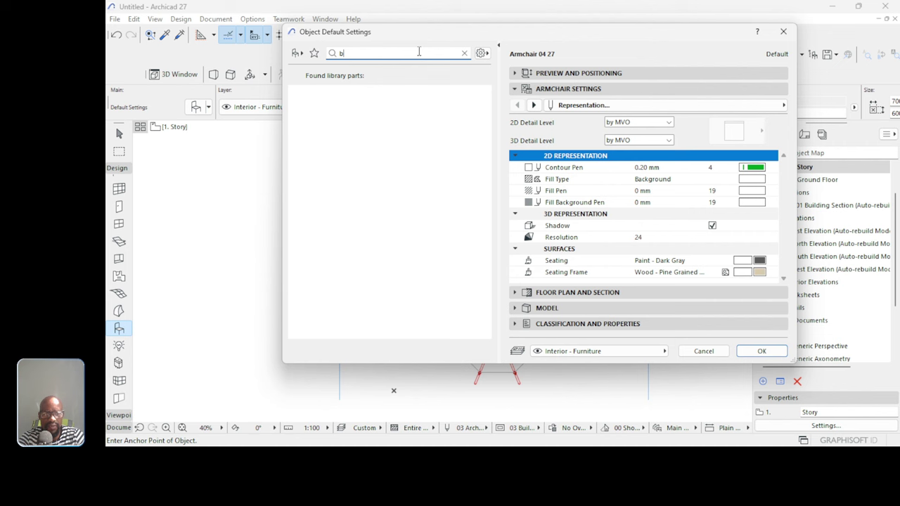
type("at")
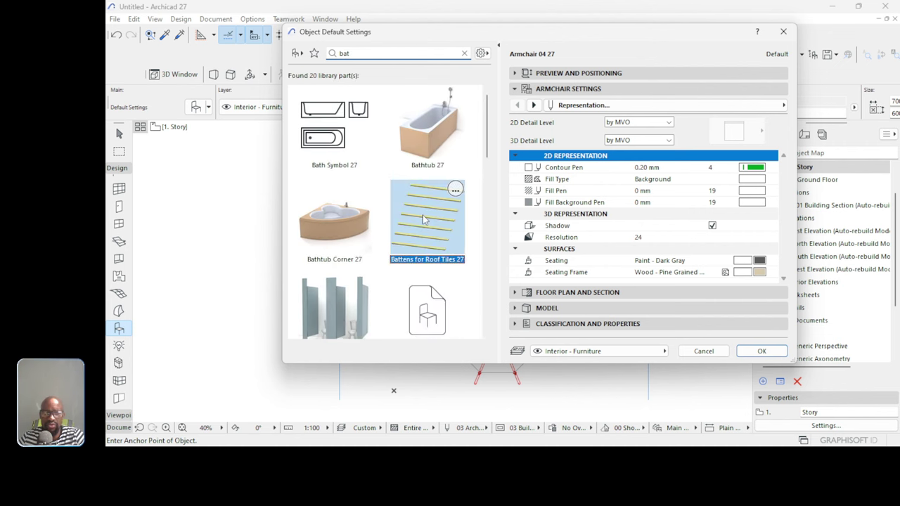
left_click(423, 220)
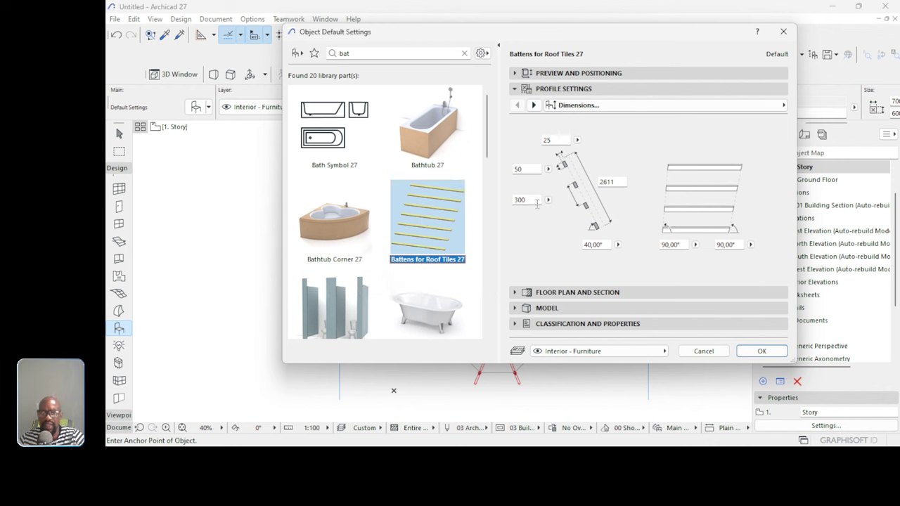
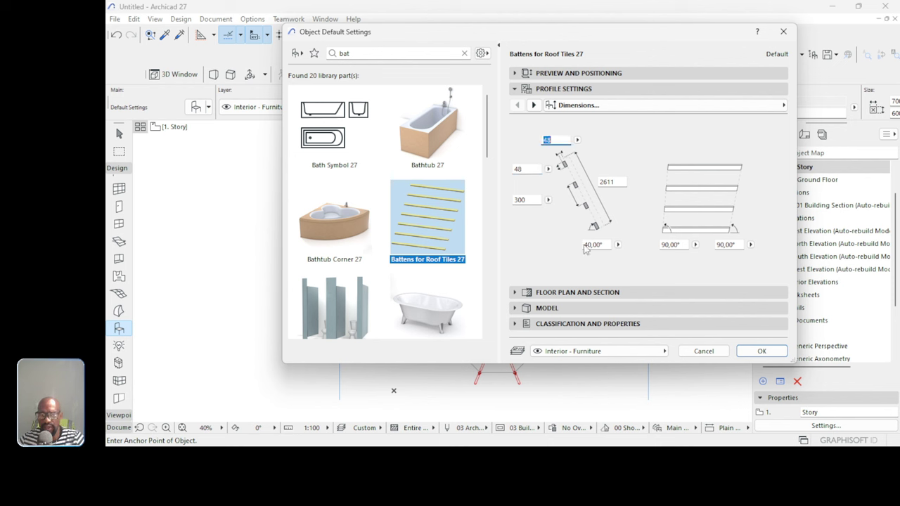
Change the Battens for Roof Tiles angle from 40° to 45° and accept the settings.
left_click(608, 246)
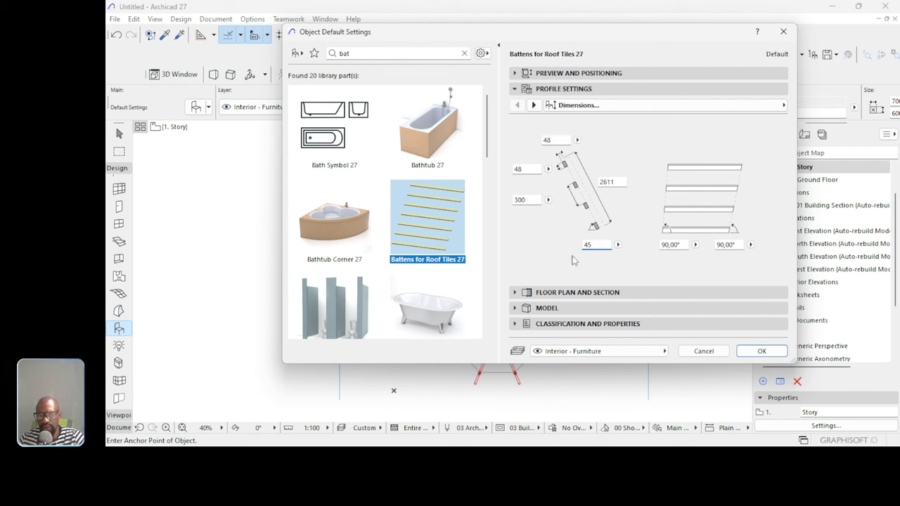
key("Return")
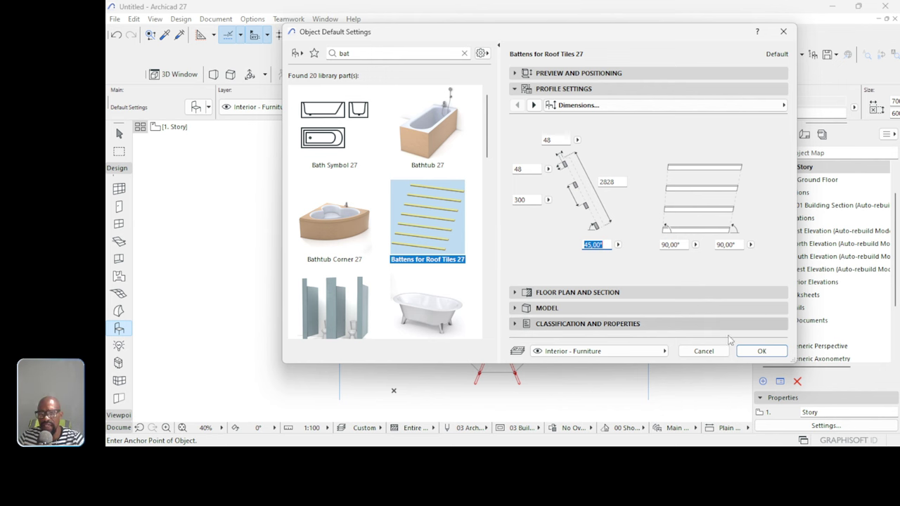
left_click(761, 351)
scroll(512, 242, "up", 5)
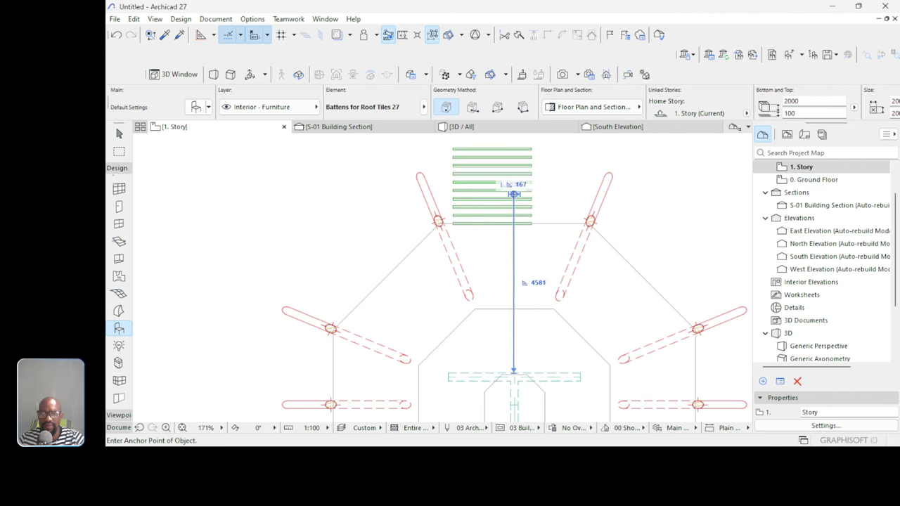
Place the battens on the plan and mirror them across their bottom edge.
left_click(498, 200)
left_click(499, 198)
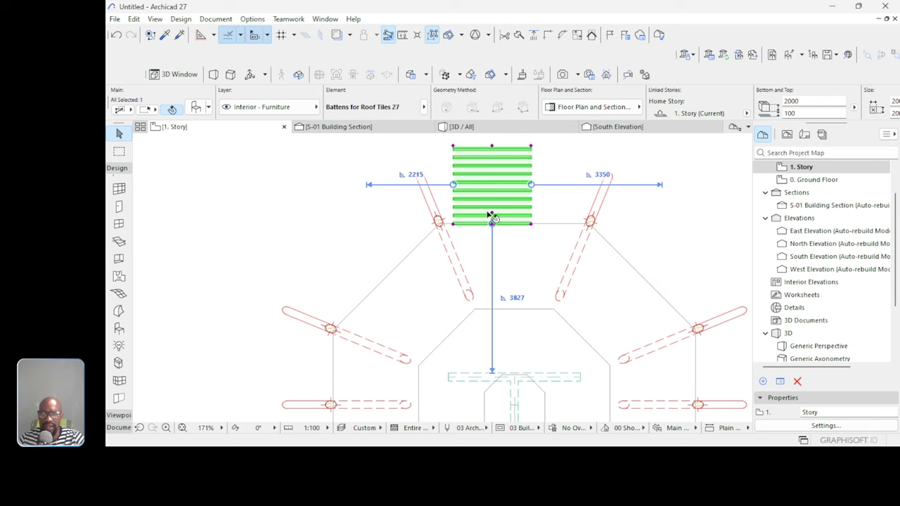
scroll(491, 216, "down", 2)
scroll(500, 297, "up", 3)
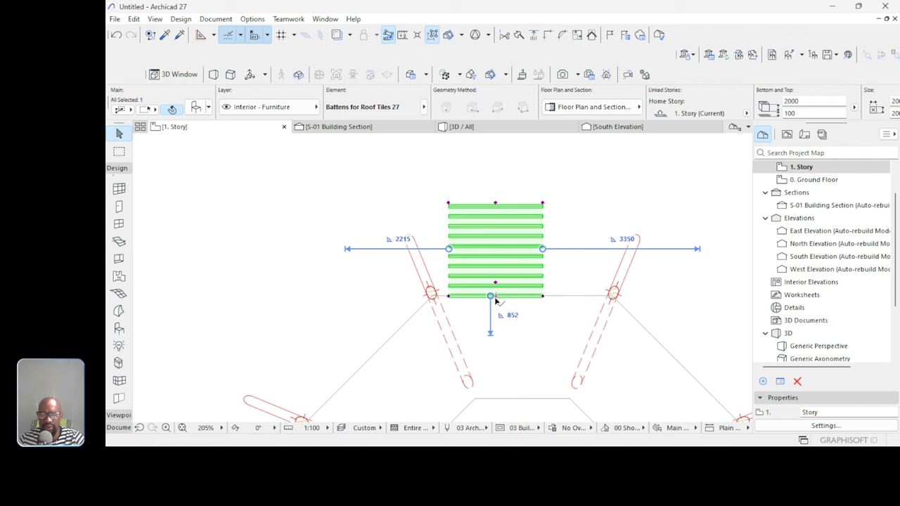
left_click(495, 297)
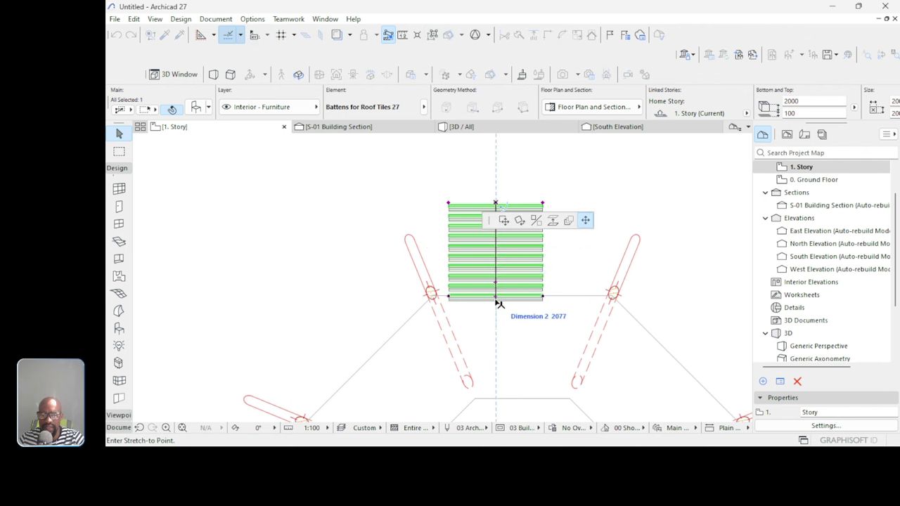
left_click(536, 221)
left_click(495, 297)
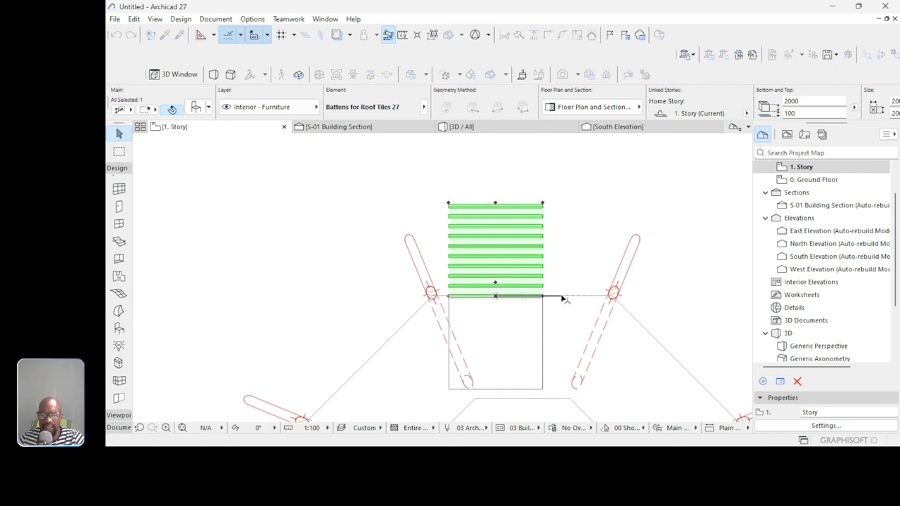
left_click(563, 297)
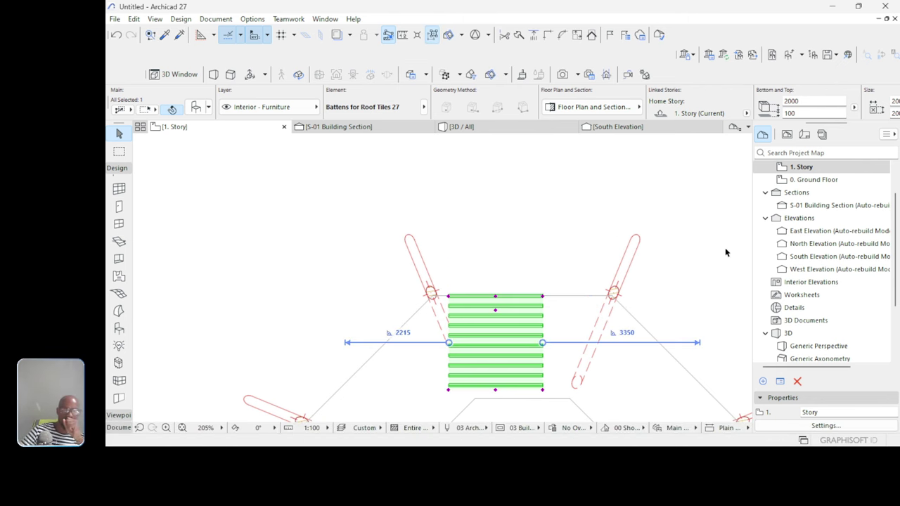
Move the battens to the right, between the top pair of rafters.
scroll(496, 332, "down", 2)
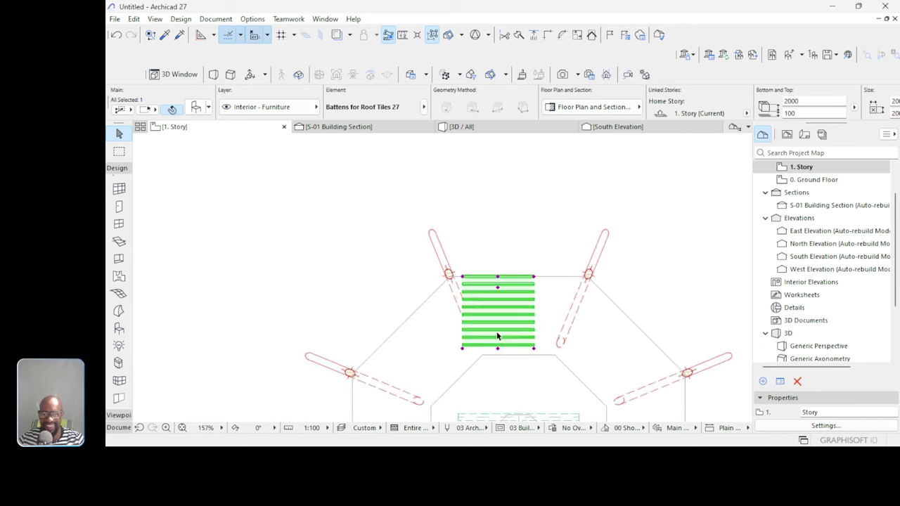
scroll(524, 277, "up", 3)
left_click(497, 249)
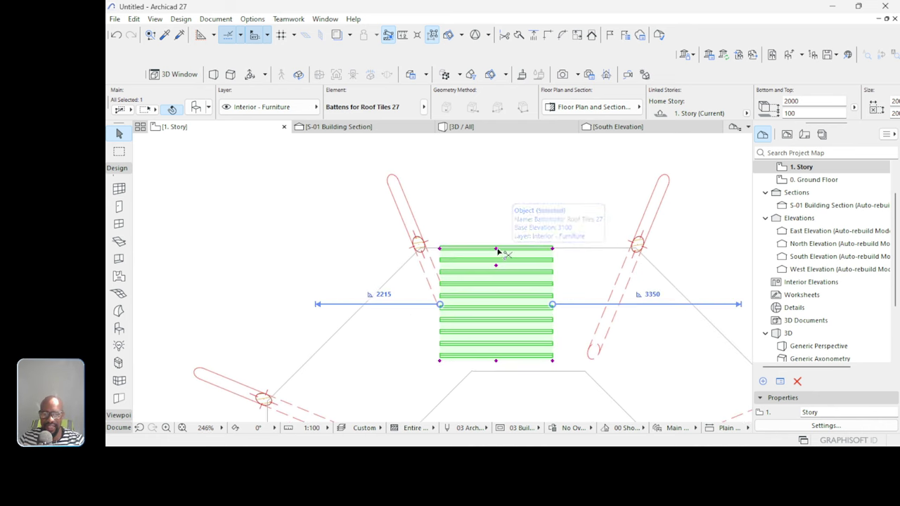
key("ctrl+d")
key("Escape")
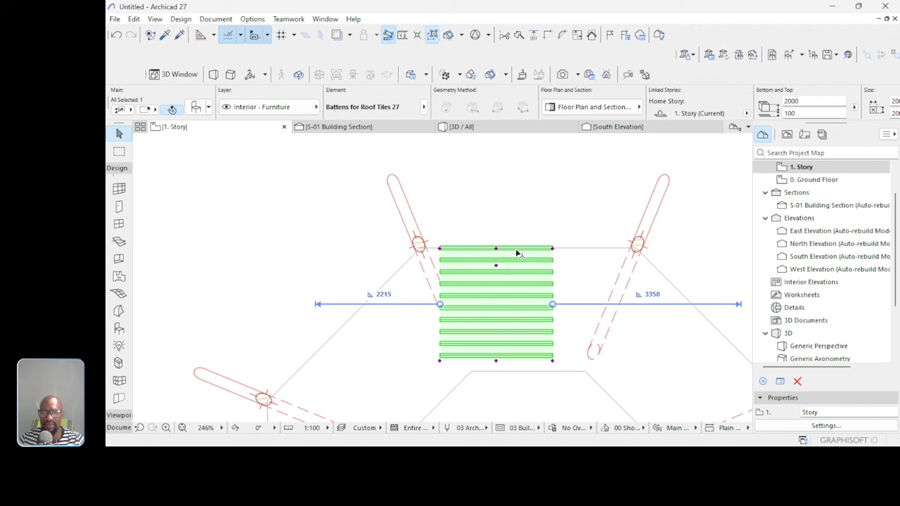
left_click(496, 250)
key("ctrl+m")
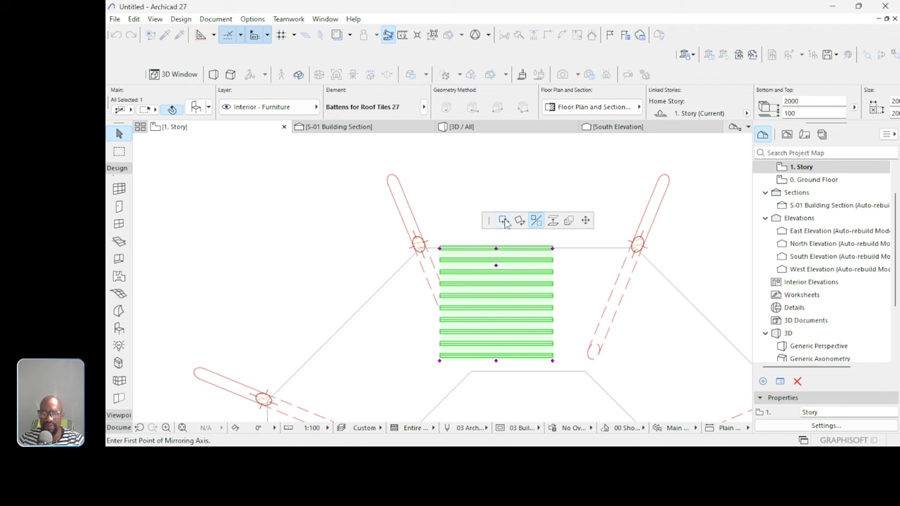
left_click(503, 221)
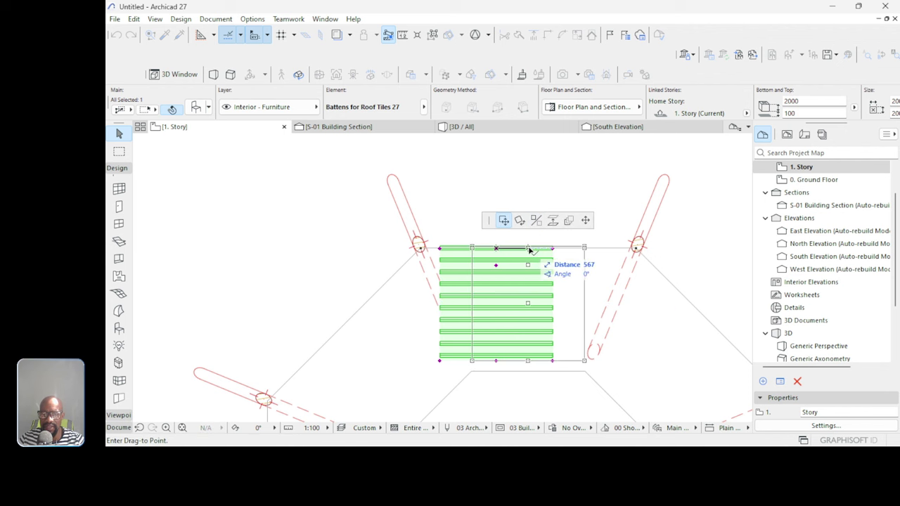
left_click(528, 249)
Stretch the battens' right and left edges out to the rafters, then open 3D.
scroll(532, 227, "down", 2)
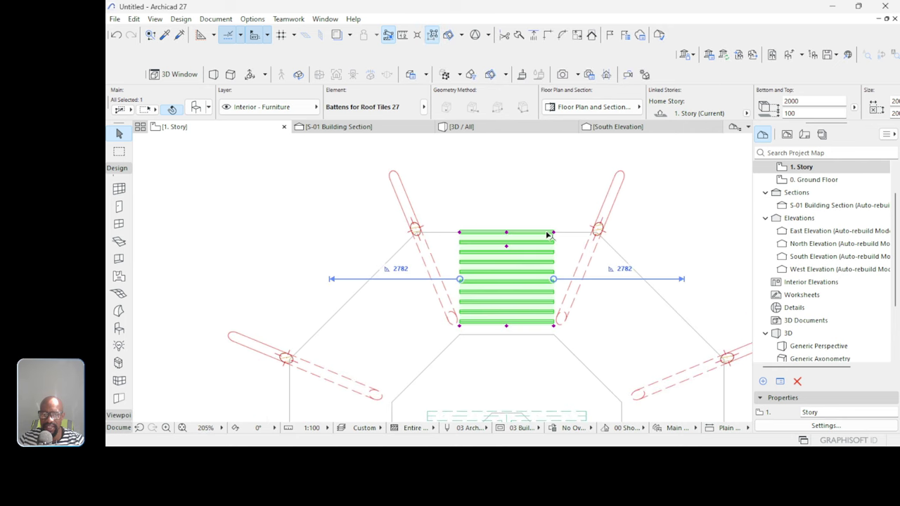
left_click(554, 232)
key("Escape")
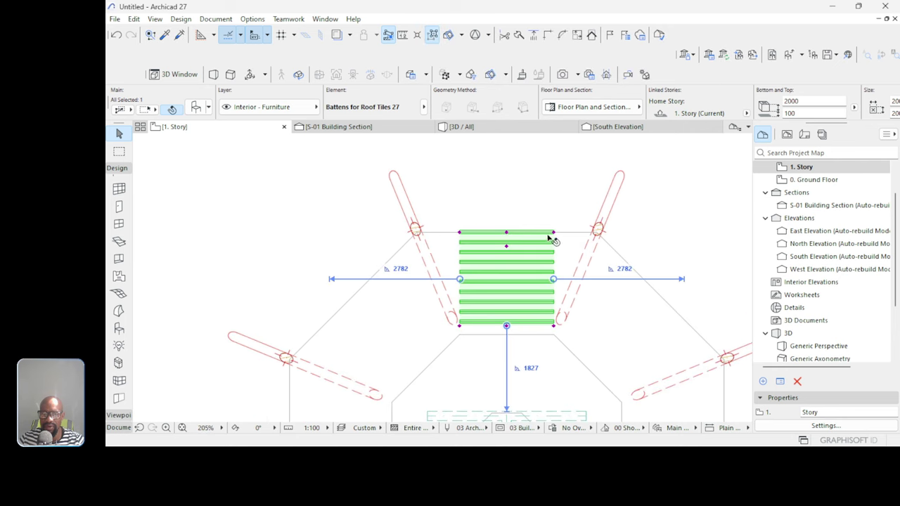
left_click(553, 232)
left_click(584, 220)
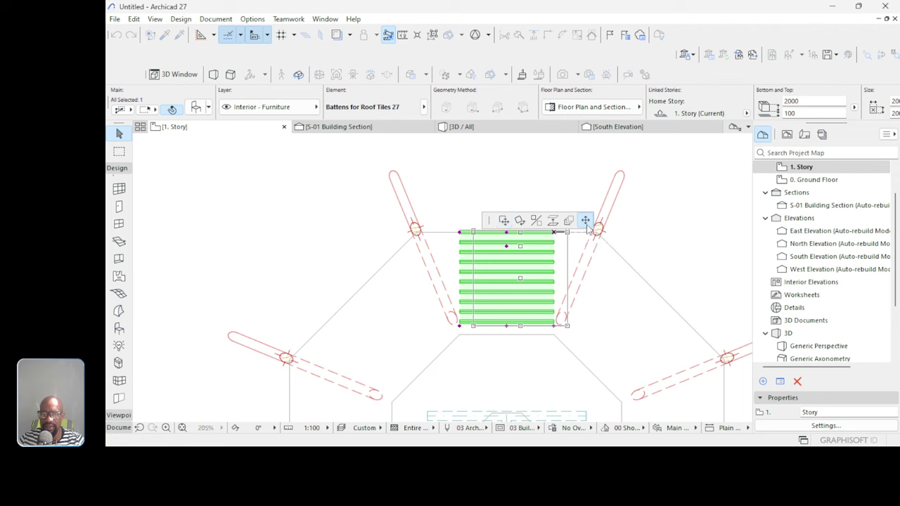
left_click(597, 230)
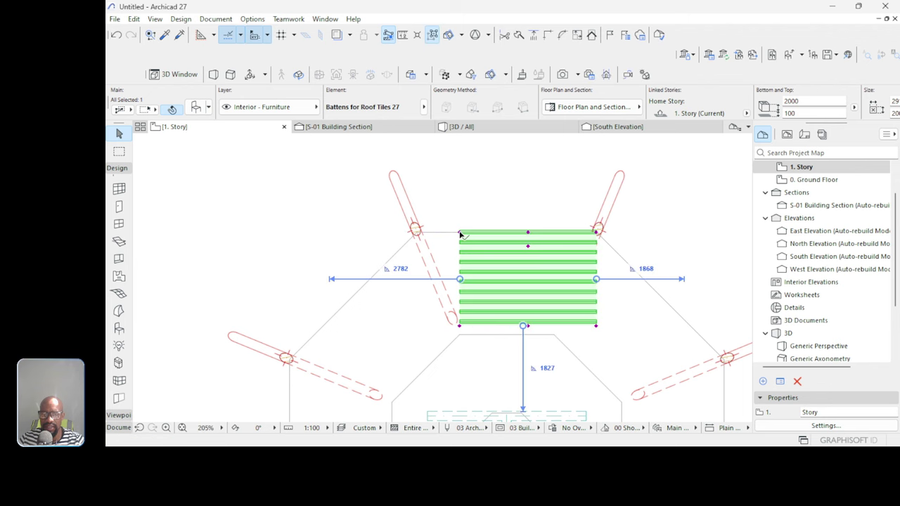
left_click(459, 233)
left_click(416, 229)
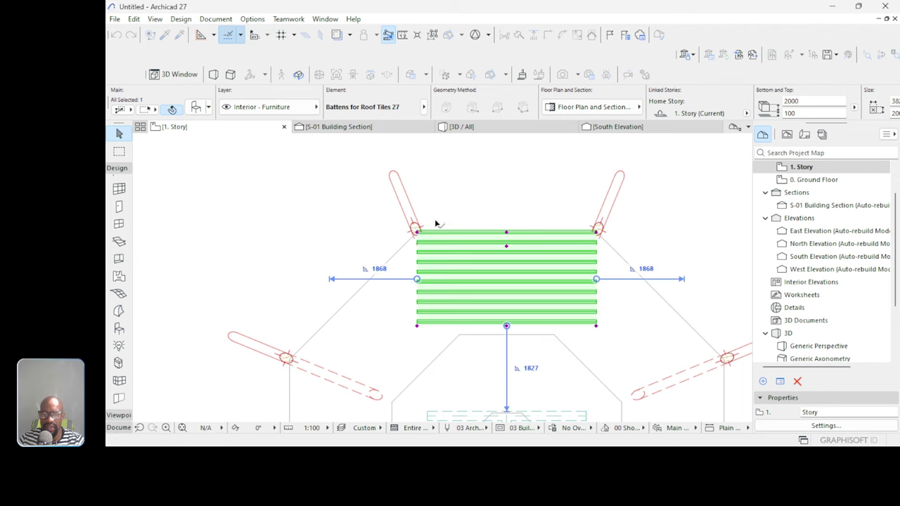
left_click(482, 131)
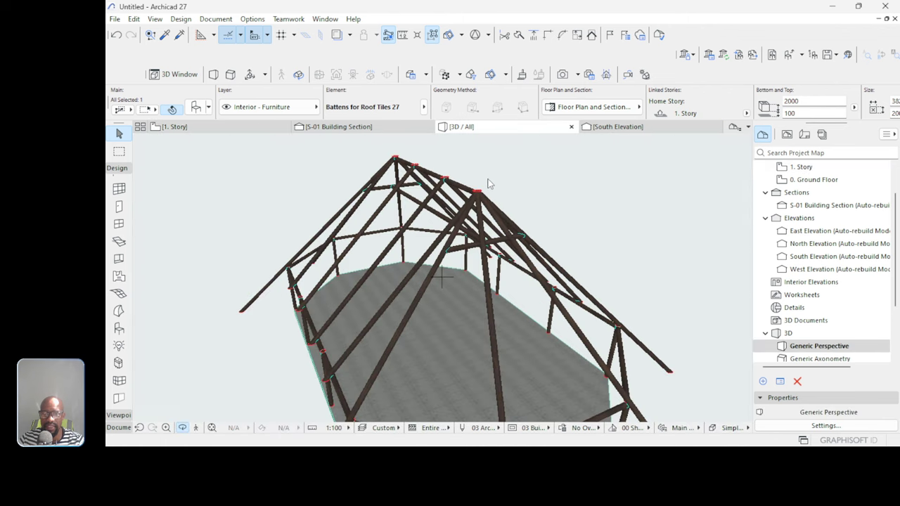
Orbit the 3D roof frame to check the battens, then go back to the zoomed-out 1. Story plan.
left_click_drag(378, 245, 453, 222)
scroll(452, 222, "up", 3)
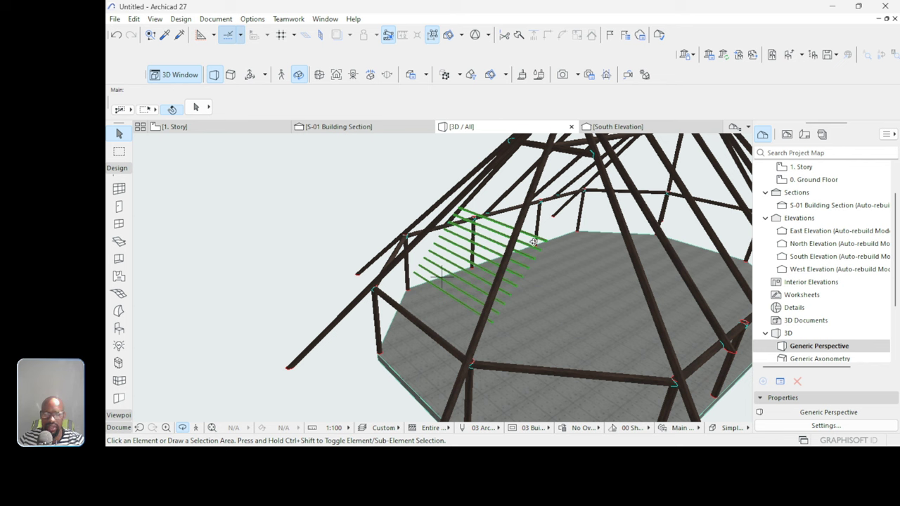
left_click(182, 127)
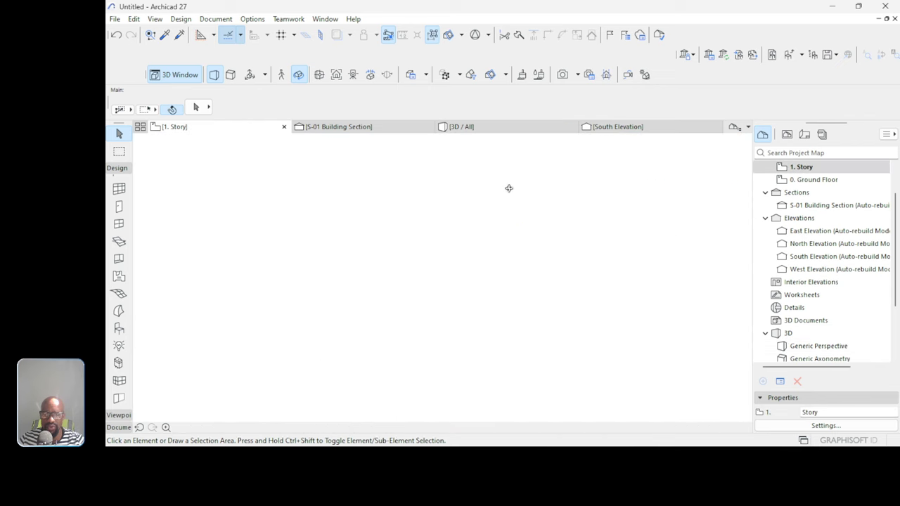
scroll(509, 192, "down", 6)
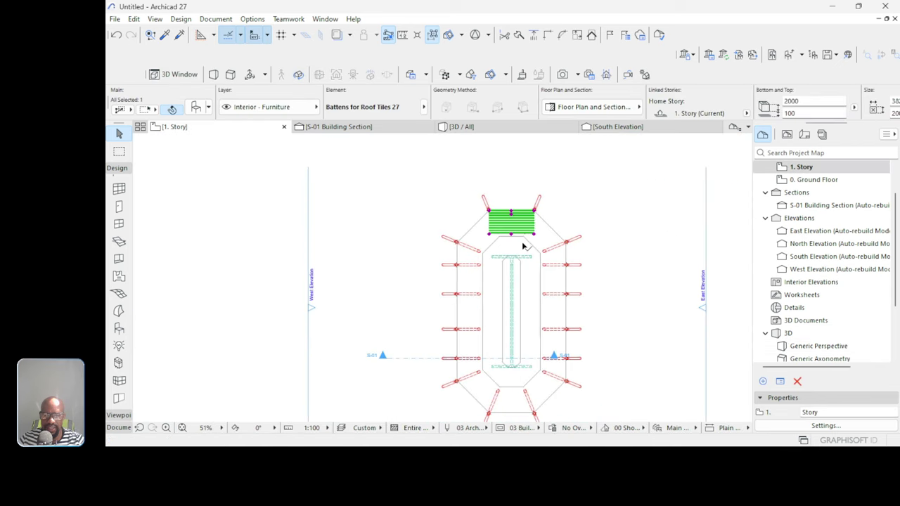
Draw a new S-02 section line vertically through the battens on the plan.
left_click(433, 331)
key("ctrl+e")
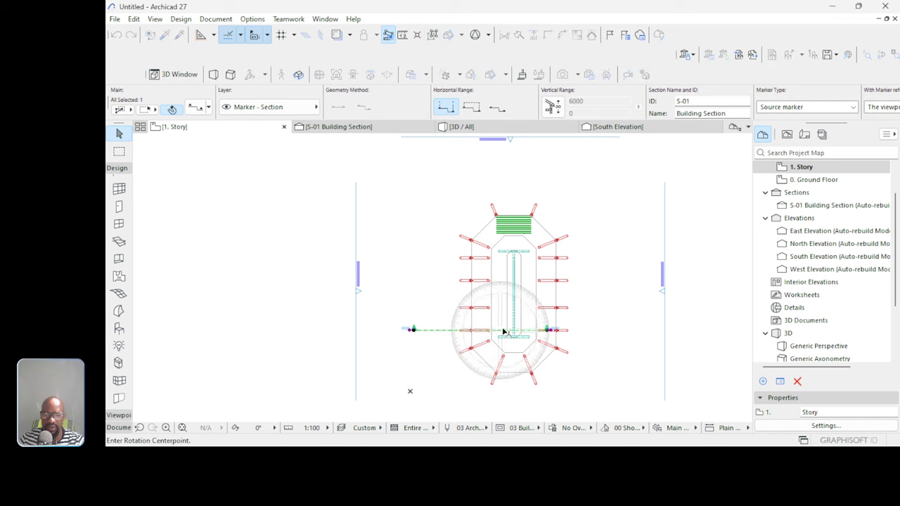
key("Escape")
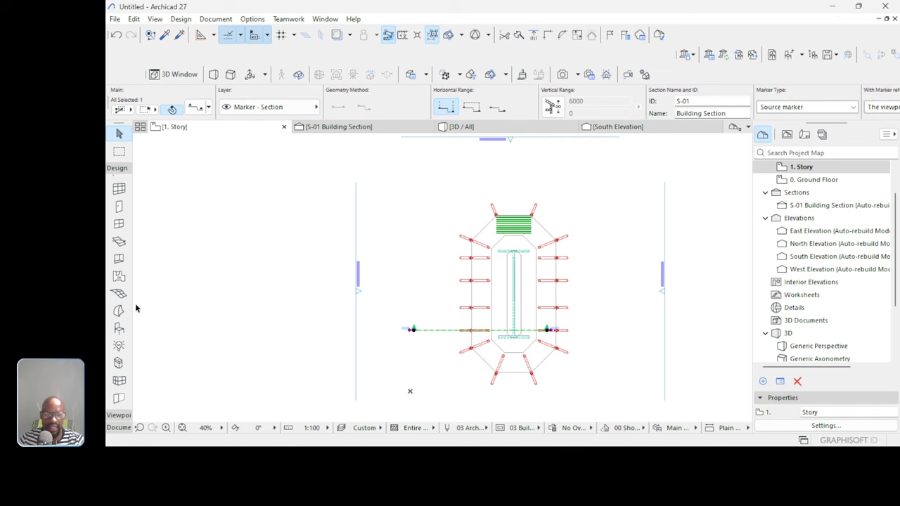
key("Escape")
left_click(116, 168)
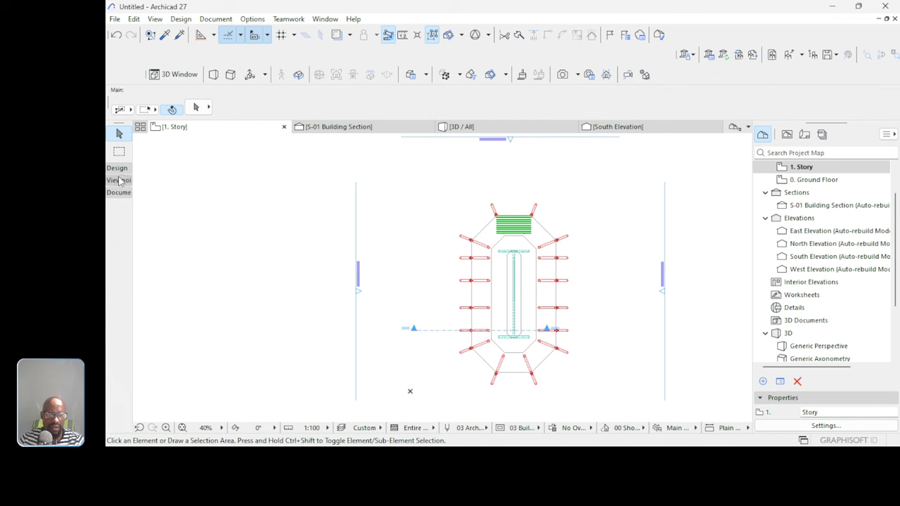
left_click(118, 180)
left_click(120, 197)
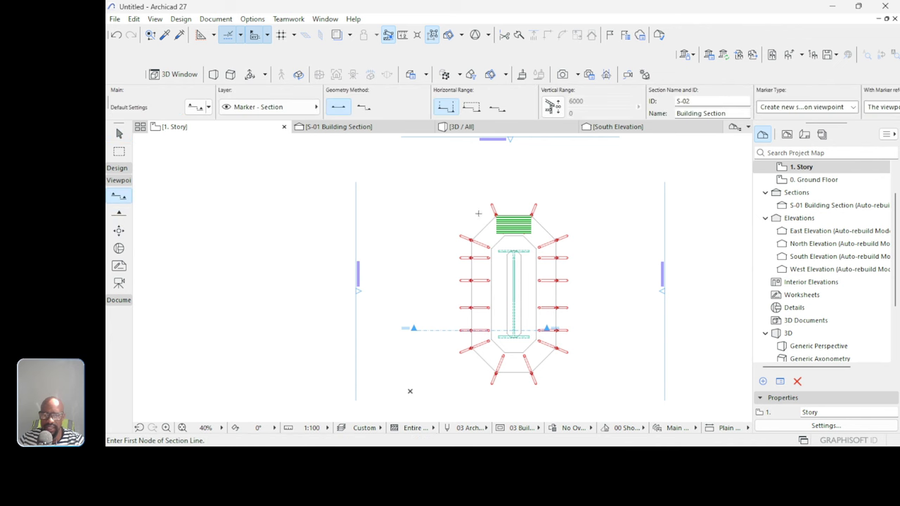
left_click(513, 200)
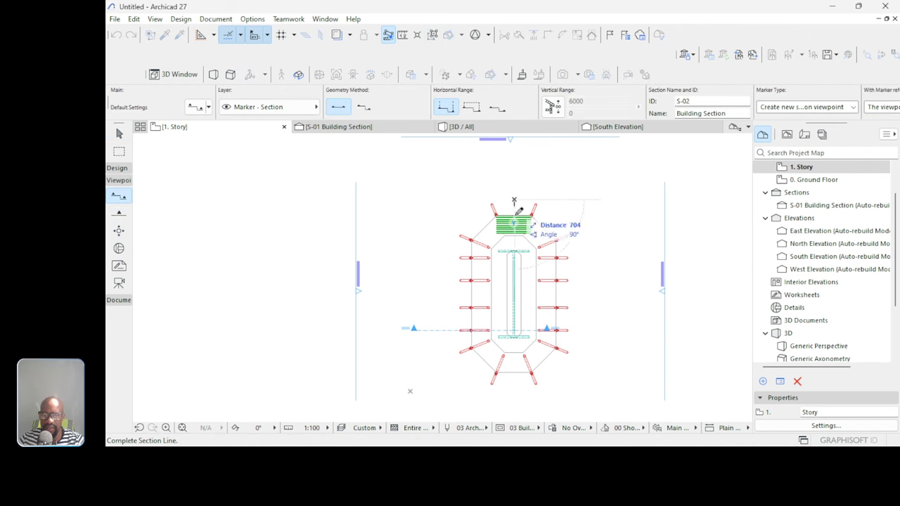
left_click(514, 401)
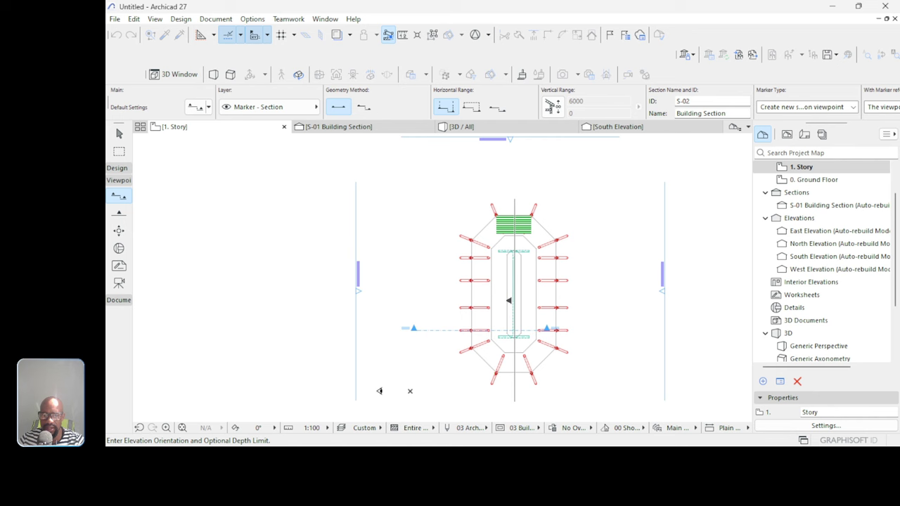
left_click(385, 382)
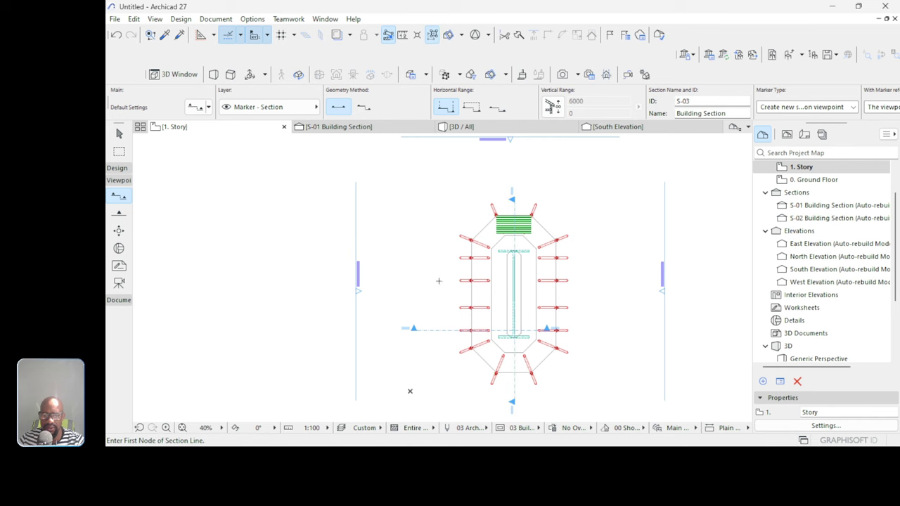
scroll(514, 214, "up", 4)
Open the S-02 Building Section with the current view settings.
left_click(119, 133)
left_click(528, 184)
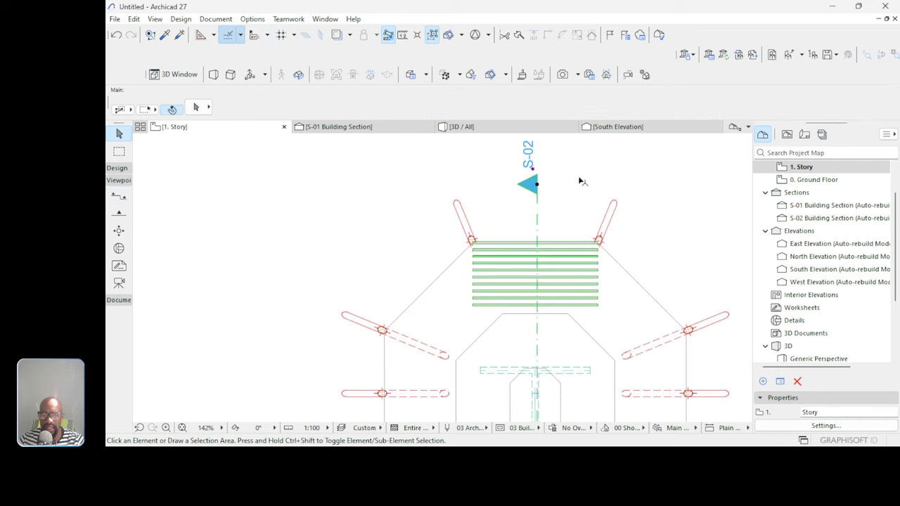
right_click(582, 165)
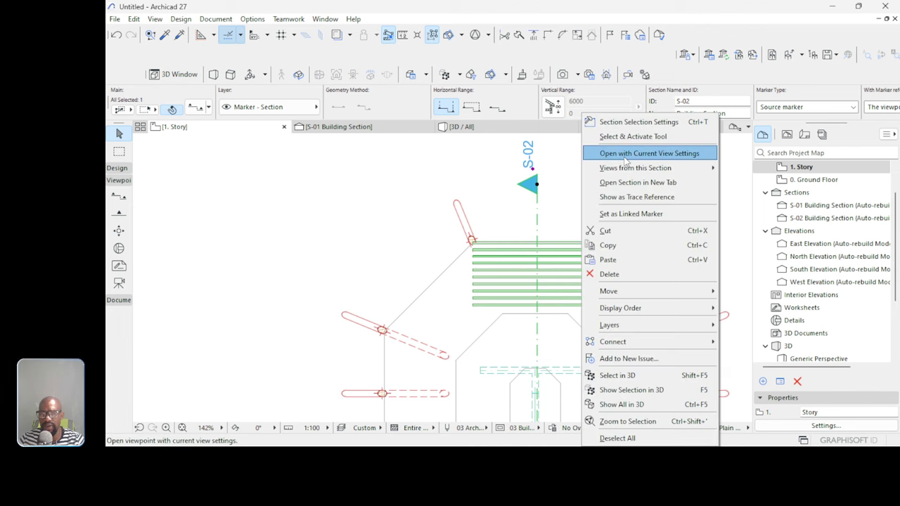
left_click(625, 157)
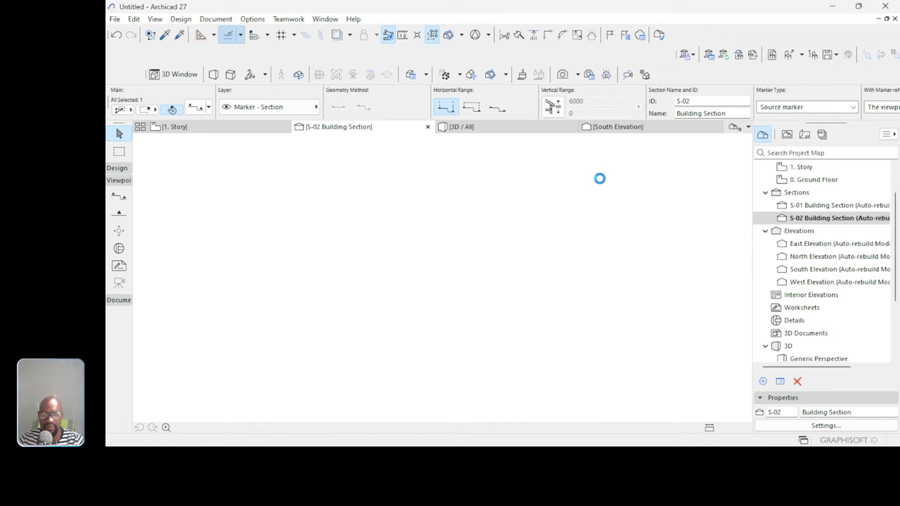
Move the battens in the section onto the sloping rafter.
scroll(637, 313, "up", 5)
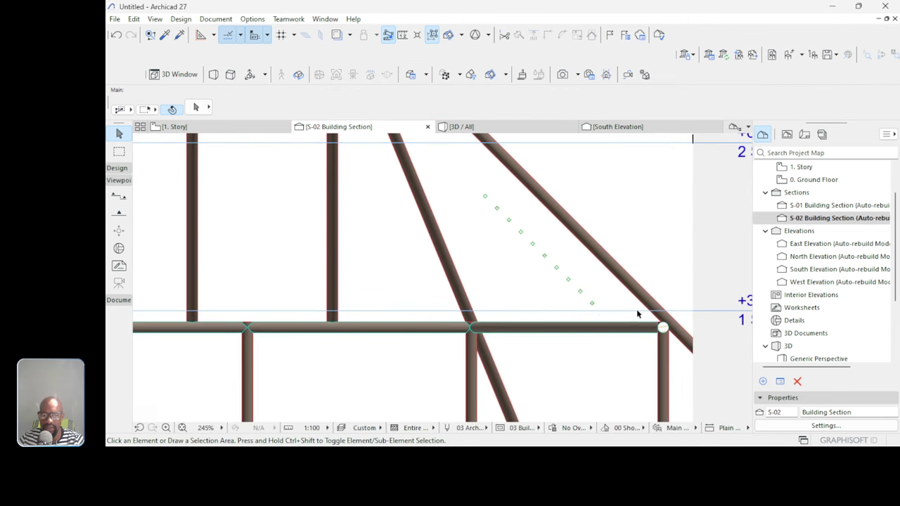
left_click(592, 308)
scroll(593, 306, "up", 4)
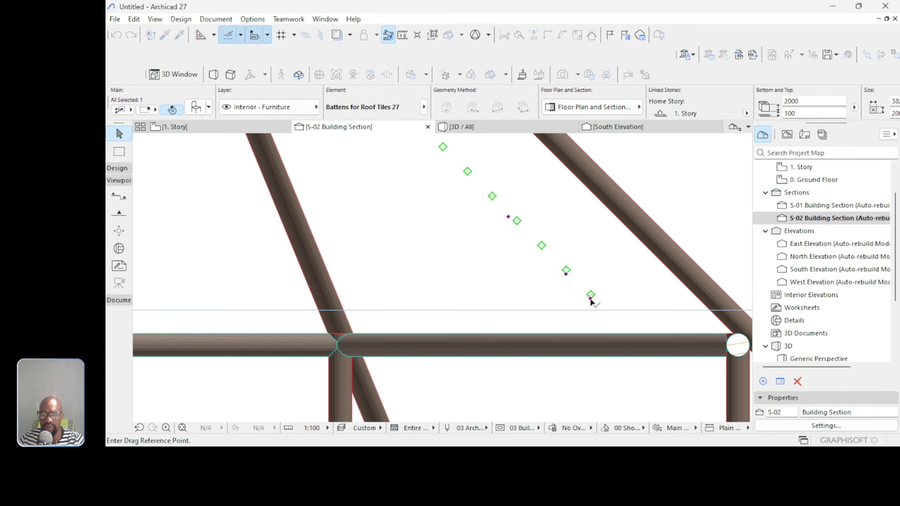
left_click(590, 301)
scroll(562, 313, "down", 3)
scroll(563, 316, "up", 5)
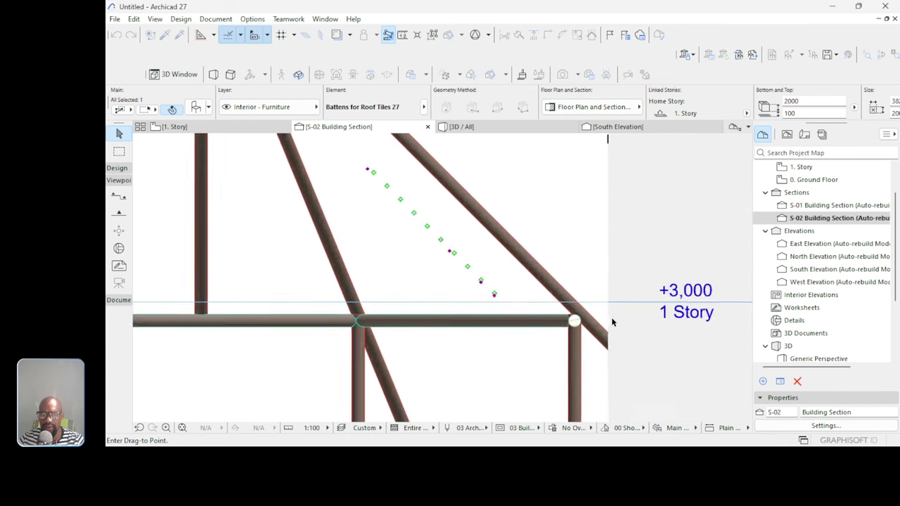
left_click(545, 291)
scroll(545, 291, "down", 3)
scroll(482, 225, "up", 6)
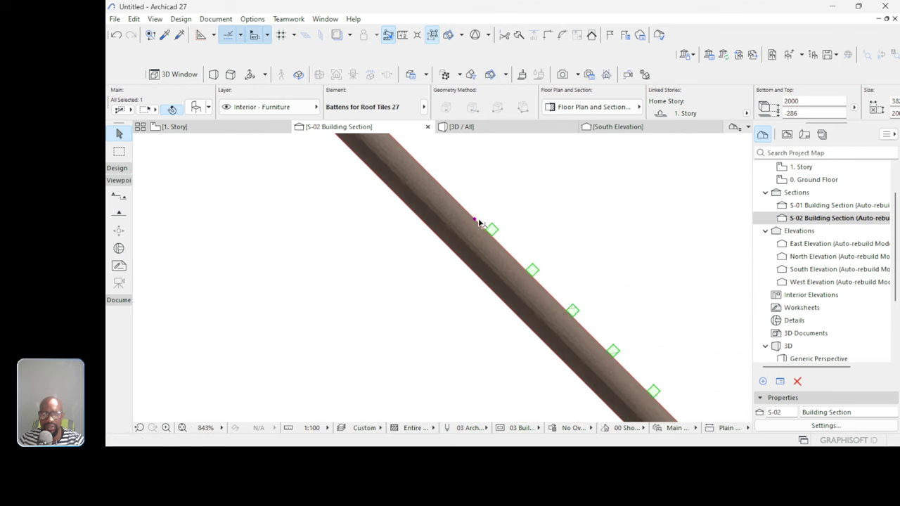
scroll(547, 217, "down", 10)
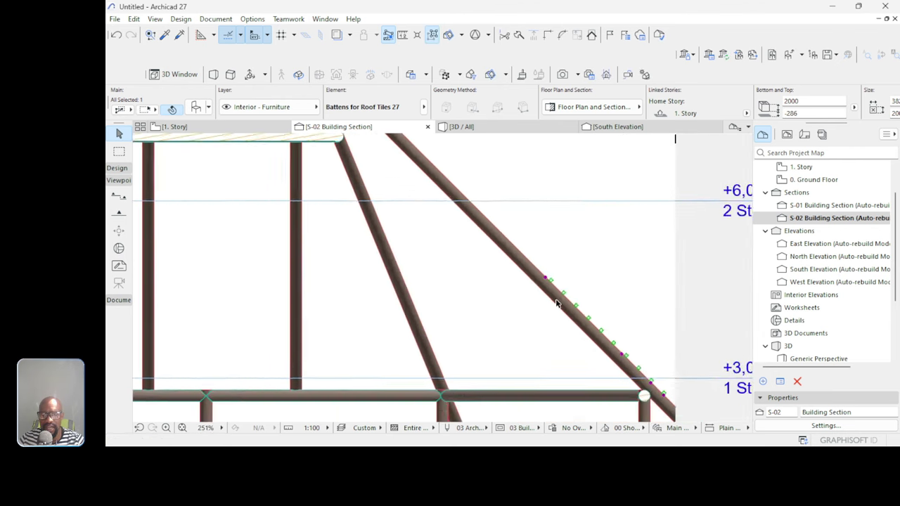
Stretch the battens up the rafter to the ridge at 6116, then show 3D.
left_click(549, 285)
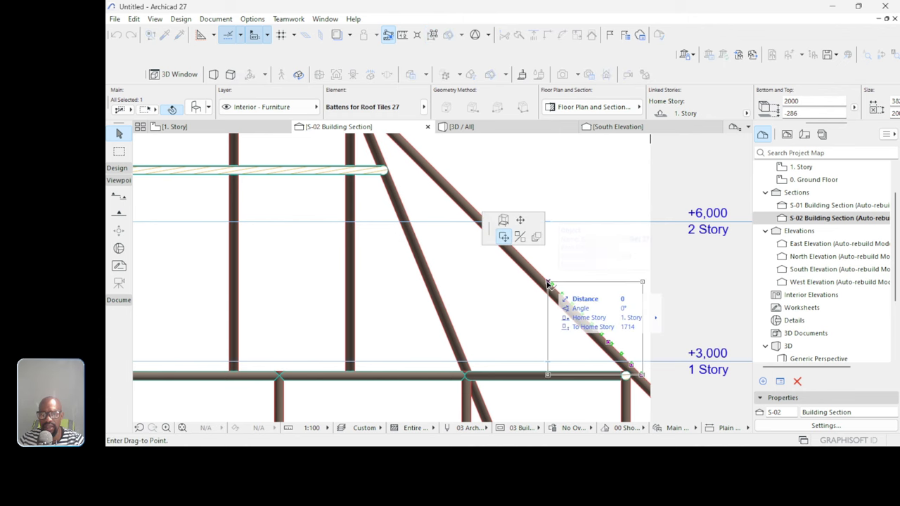
left_click(521, 221)
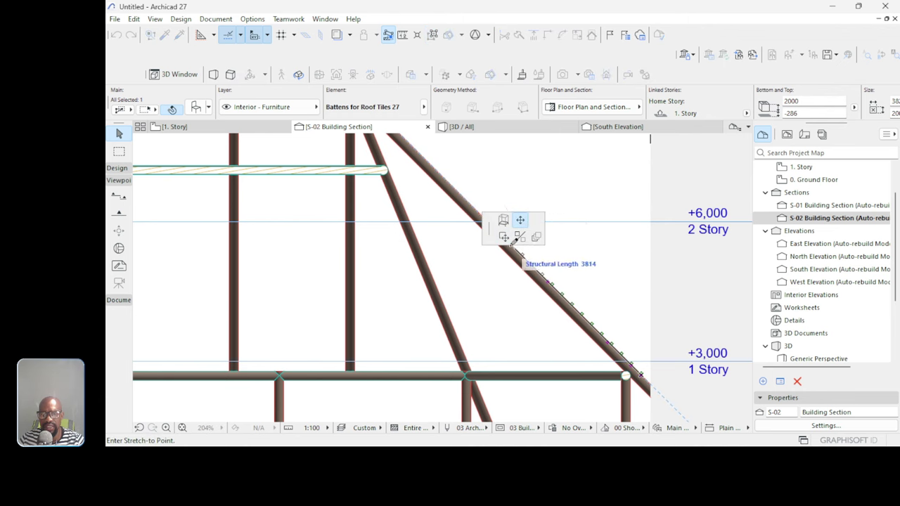
scroll(465, 263, "down", 1)
scroll(417, 190, "up", 3)
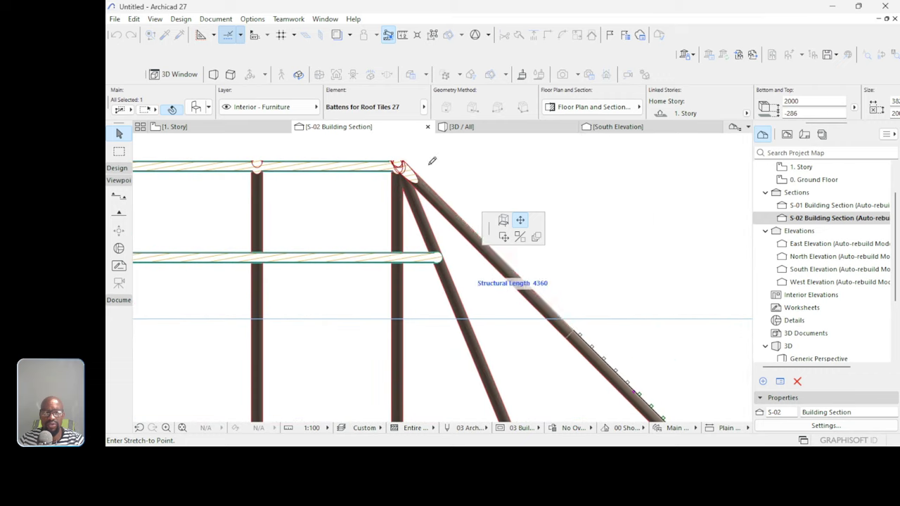
scroll(489, 177, "down", 5)
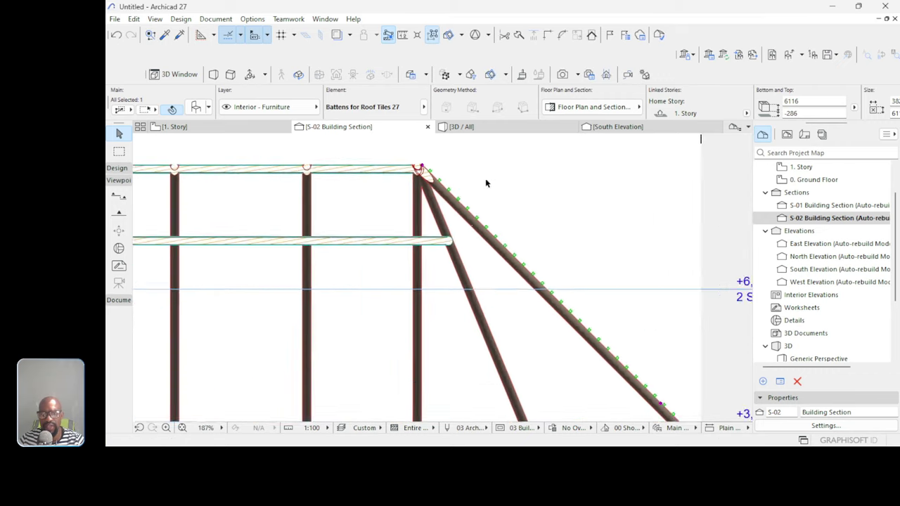
scroll(580, 279, "up", 4)
left_click(580, 281)
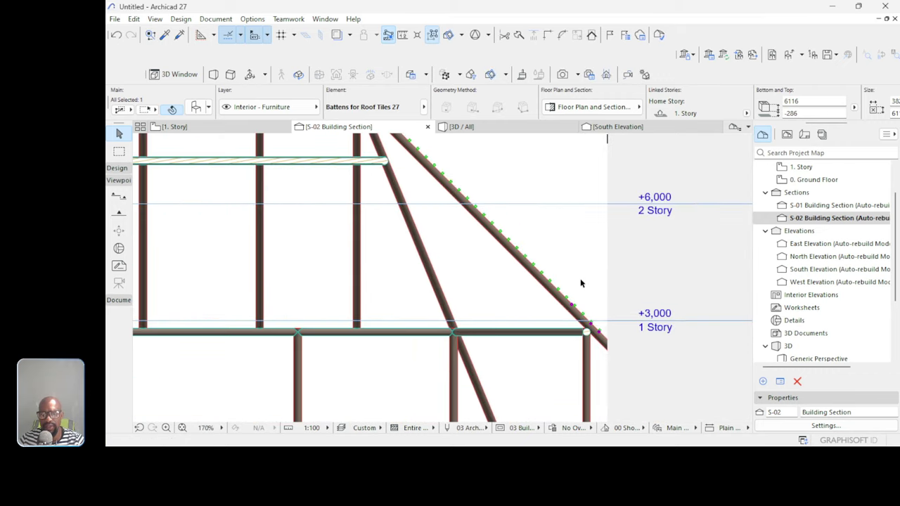
left_click(503, 127)
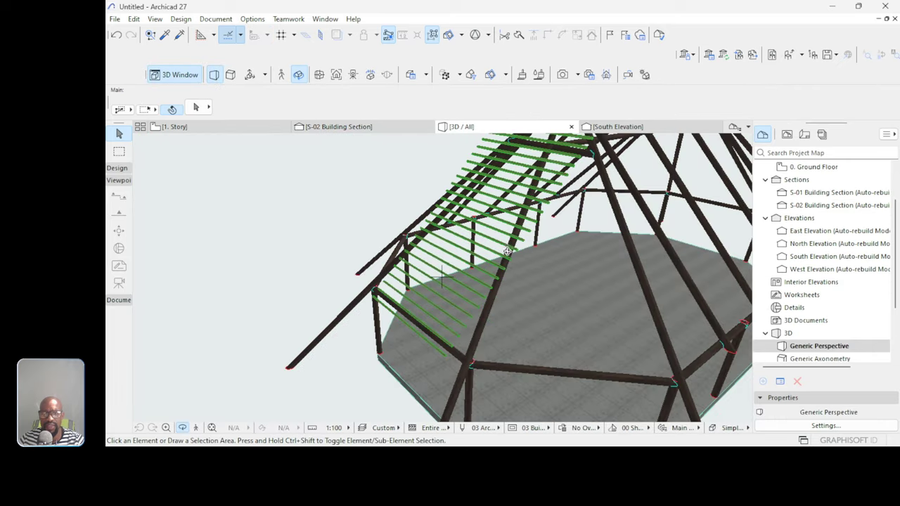
Orbit along the ridge and inspect the battens' height, then return to the 1. Story plan.
scroll(508, 248, "down", 6)
left_click_drag(591, 289, 631, 225)
scroll(636, 204, "up", 5)
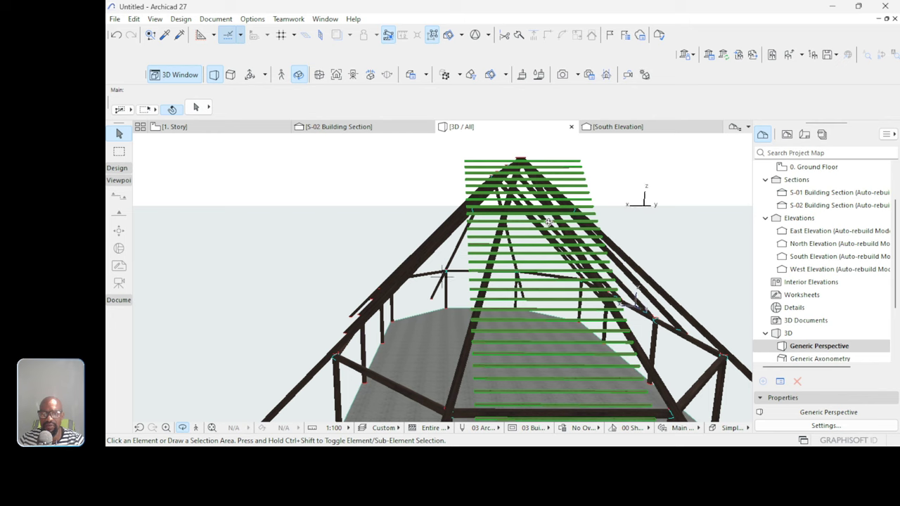
left_click_drag(548, 222, 542, 275)
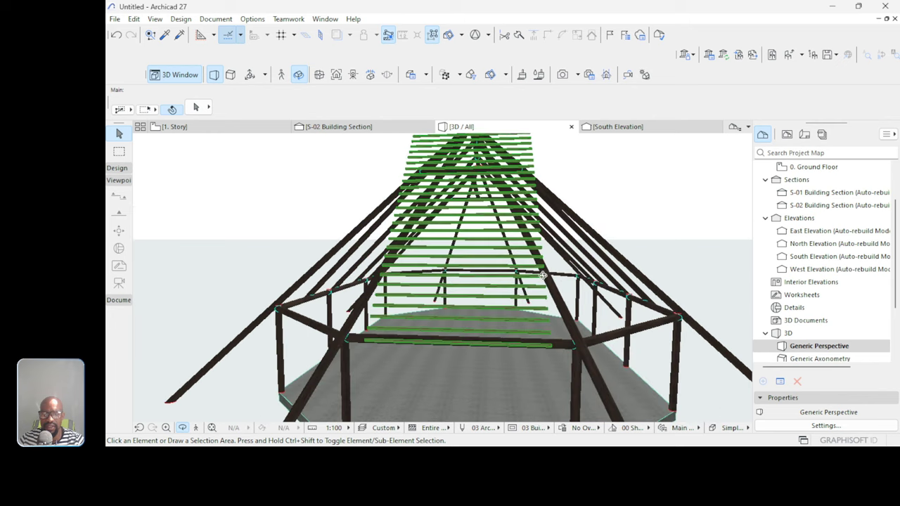
left_click(553, 345)
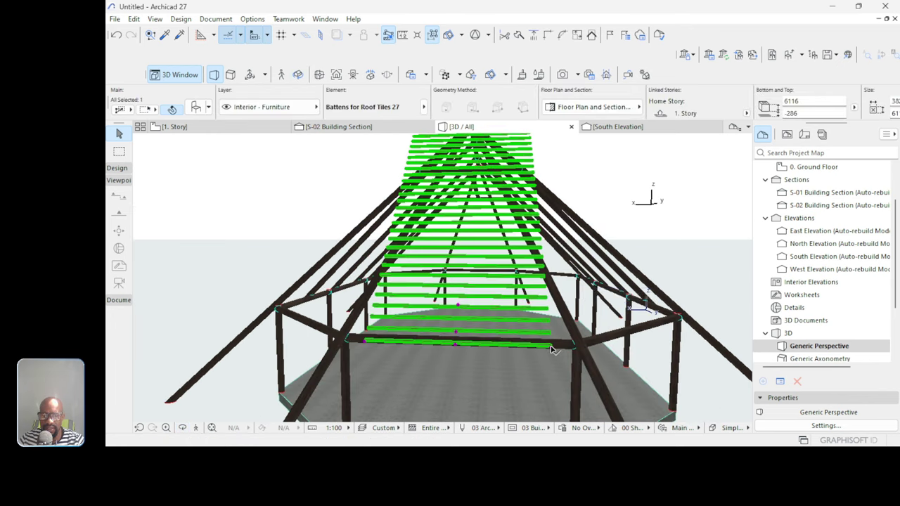
left_click(553, 348)
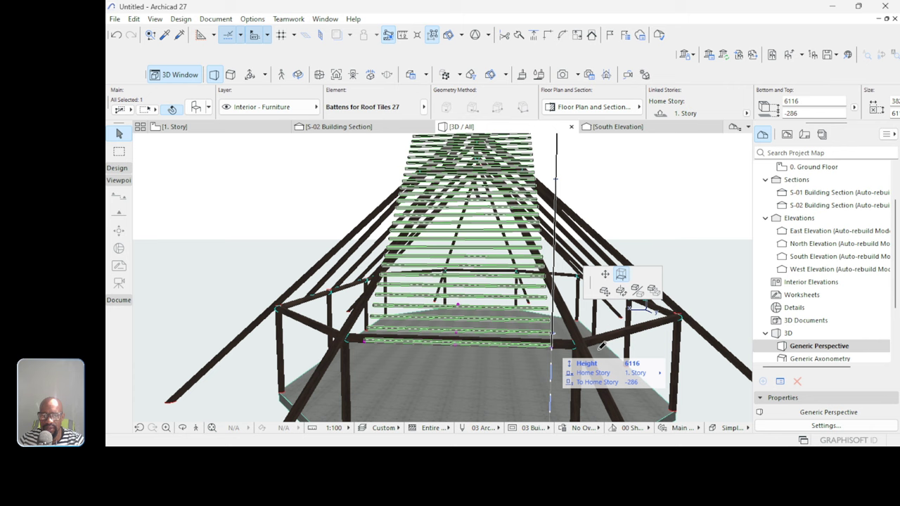
left_click(226, 128)
Stretch the battens' right and left edges outward past the rafters, with 1208 offsets each side.
left_click(534, 226)
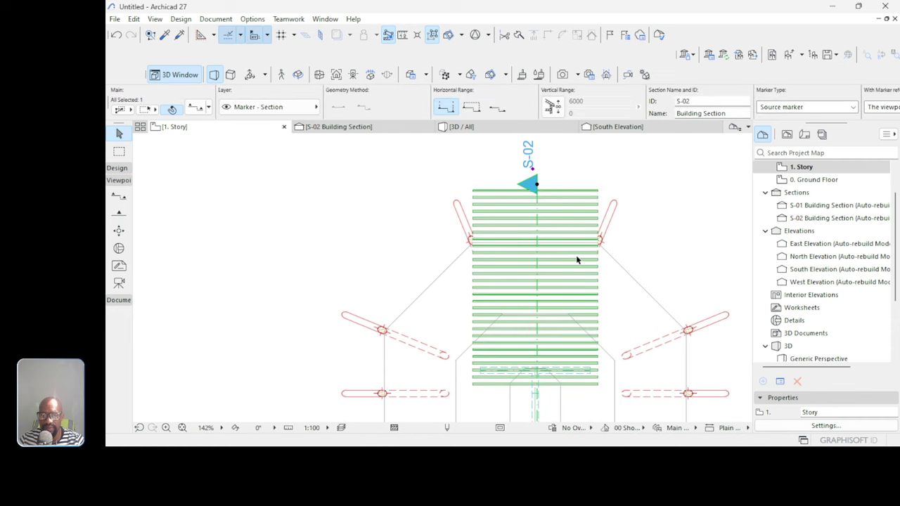
scroll(603, 165, "up", 4)
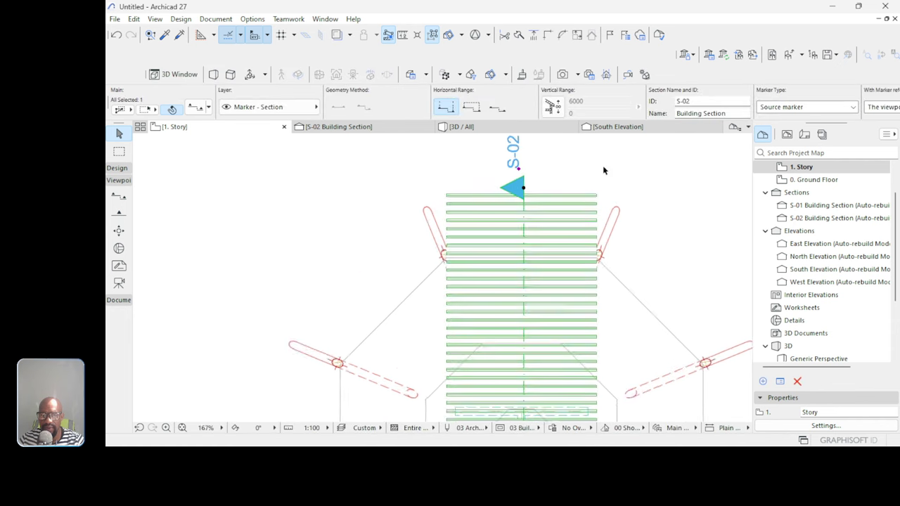
key("Escape")
left_click(594, 209)
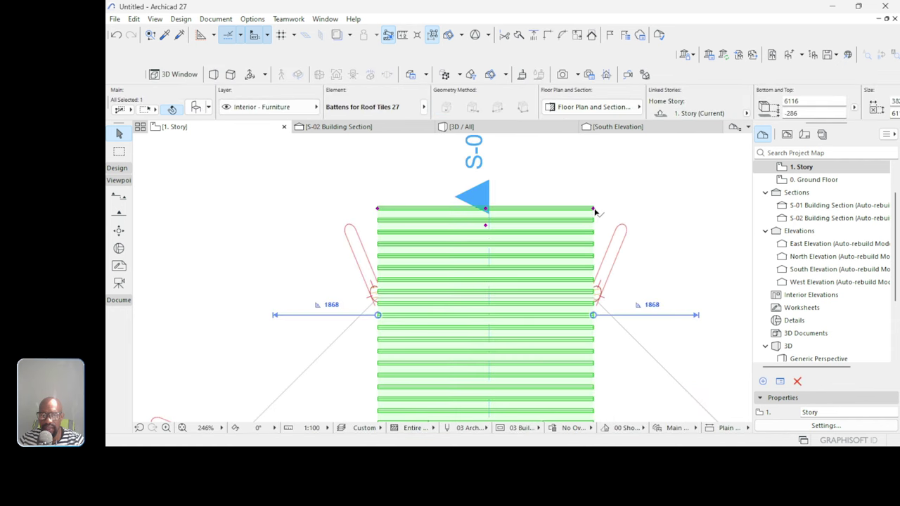
left_click(594, 209)
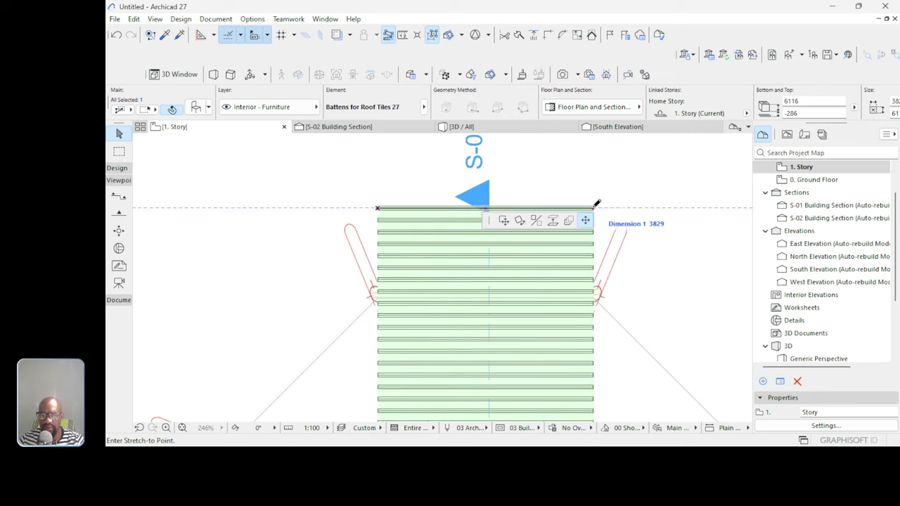
left_click(638, 205)
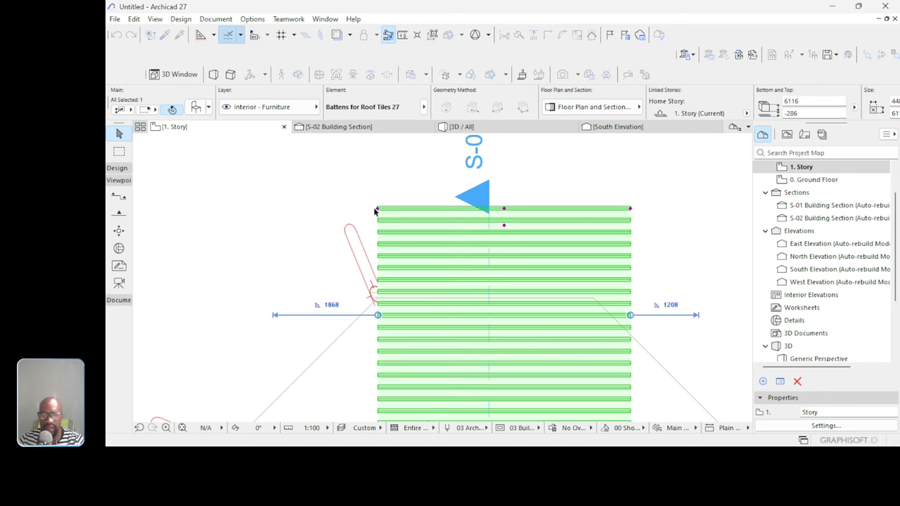
left_click(377, 209)
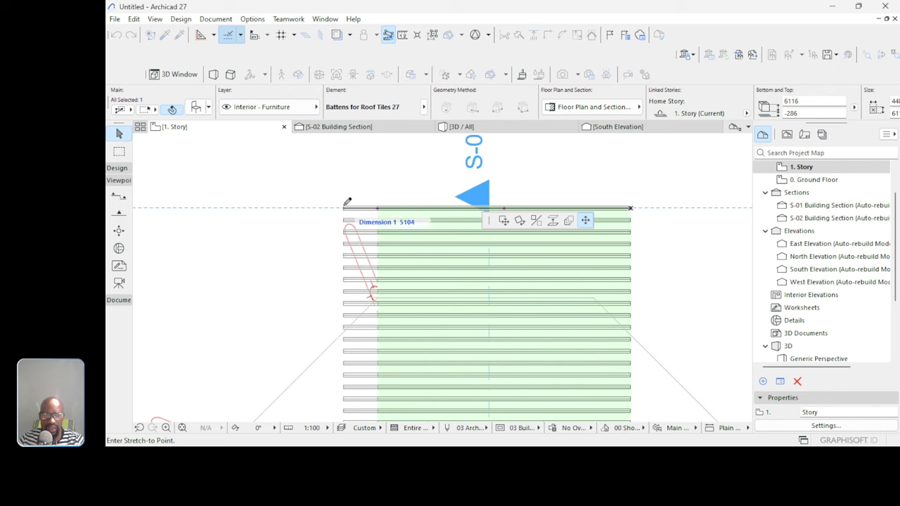
left_click(346, 201)
scroll(526, 181, "down", 3)
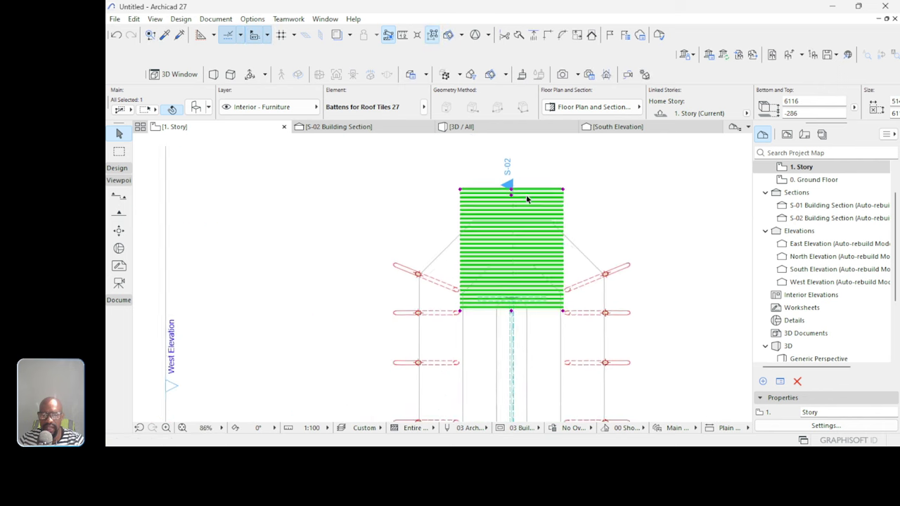
scroll(547, 280, "up", 3)
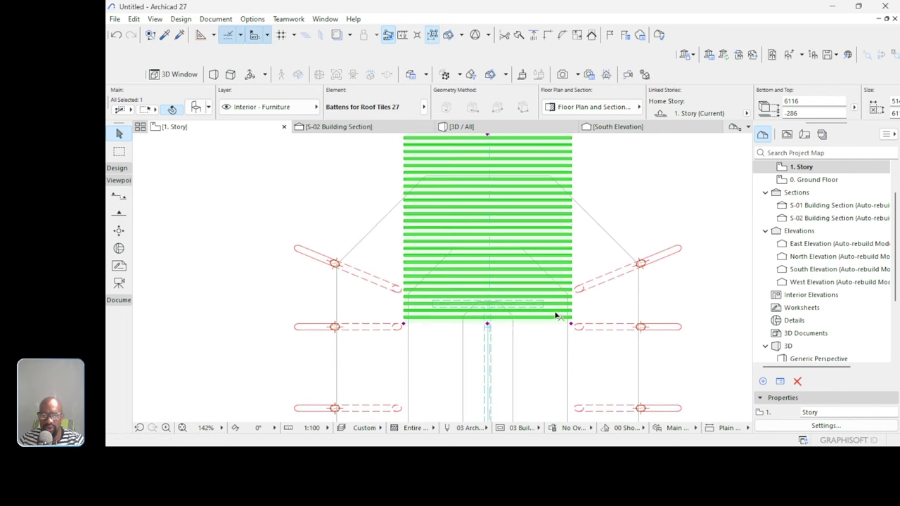
Angle-cut the battens' left and right sides so they form a V shape.
left_click(403, 325)
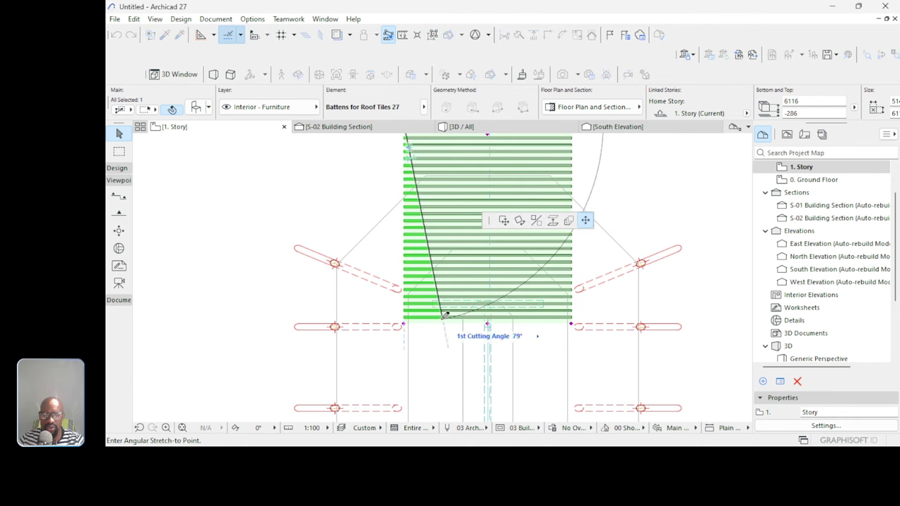
scroll(443, 316, "down", 3)
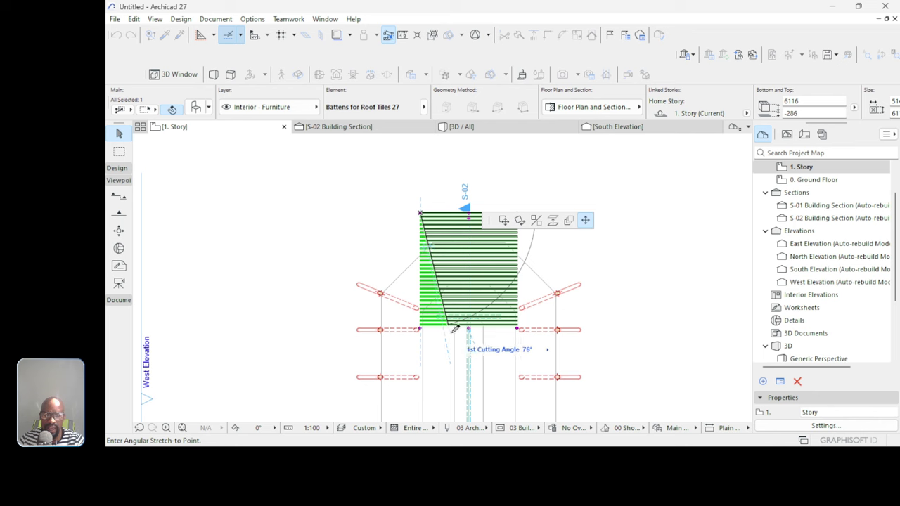
scroll(455, 316, "up", 3)
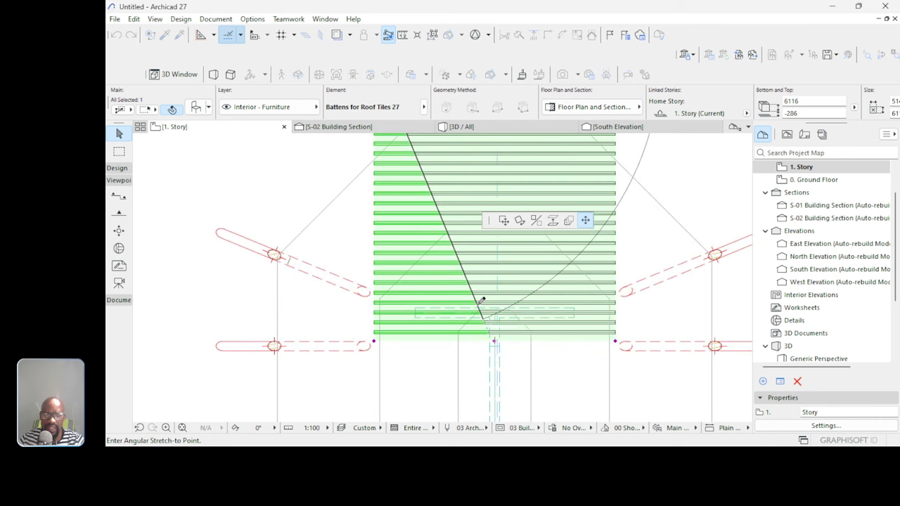
left_click(477, 309)
scroll(457, 362, "down", 2)
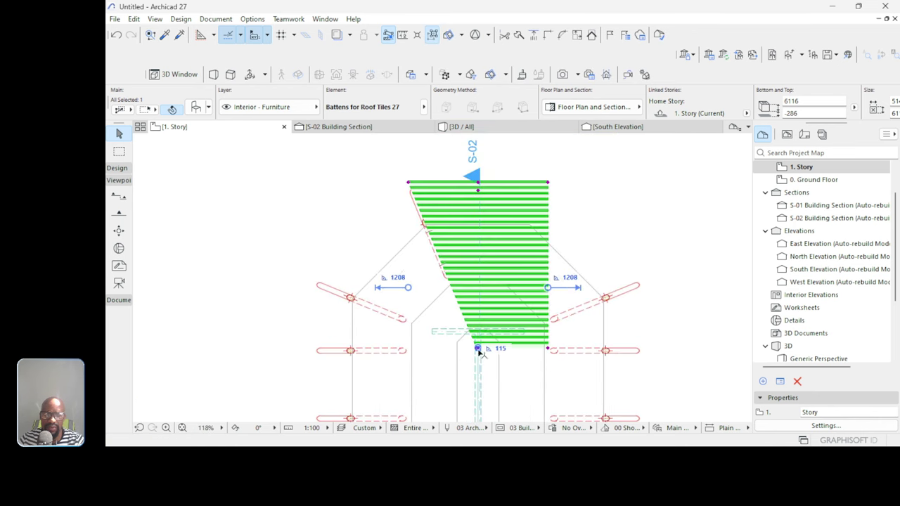
left_click(547, 349)
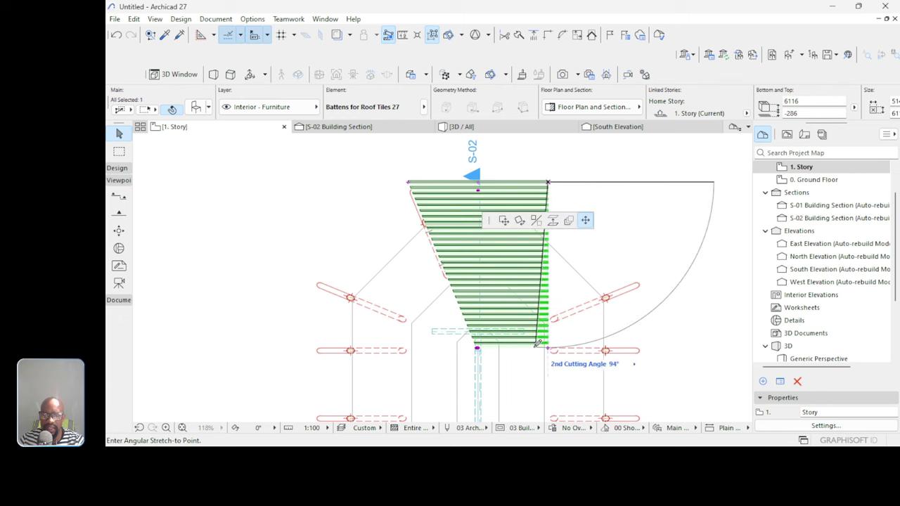
left_click(494, 334)
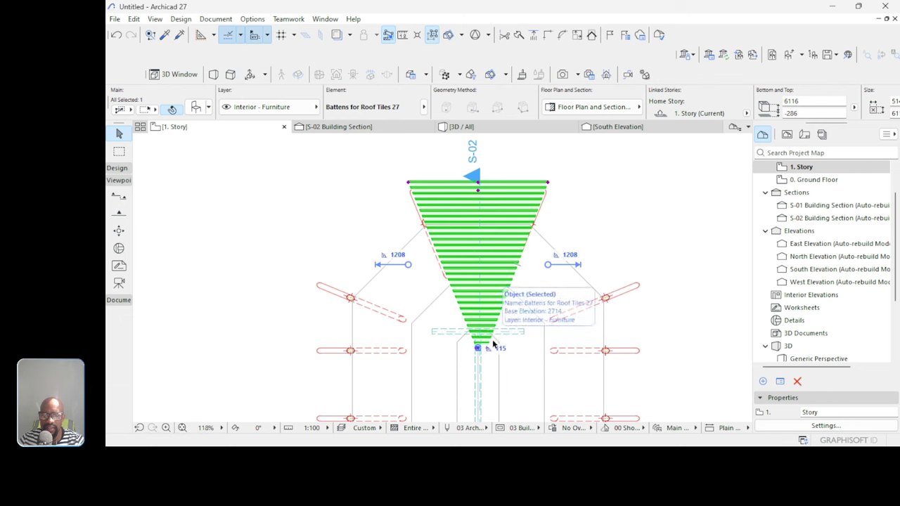
scroll(489, 350, "up", 3)
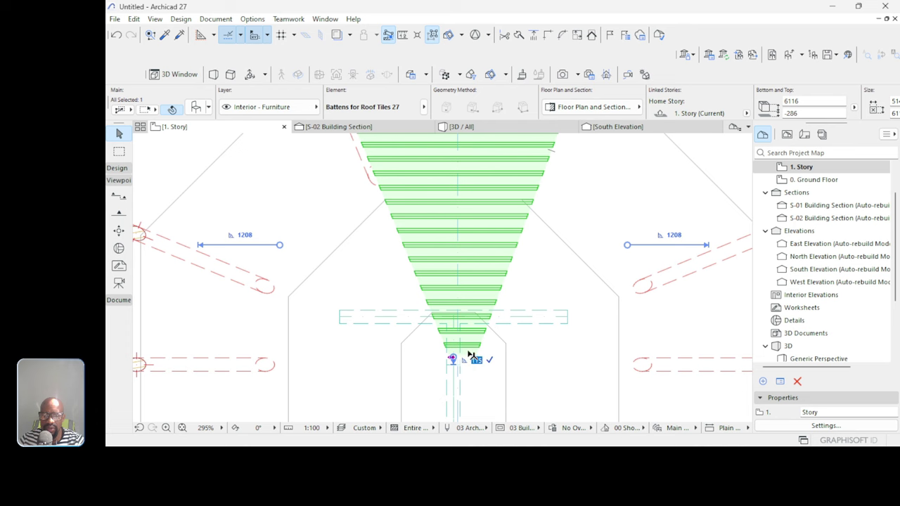
scroll(469, 369, "up", 4)
key("Escape")
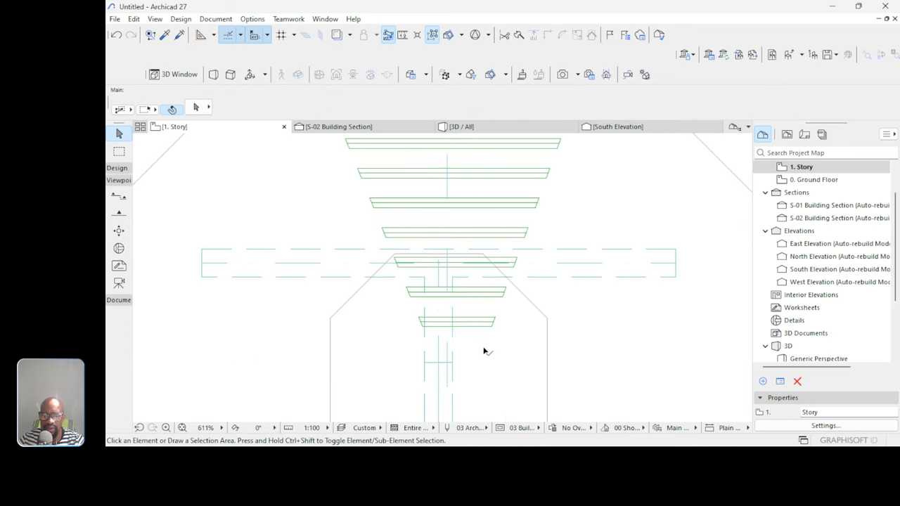
Add angled cuts at both bottom corners of the batten set along the roof edge.
left_click(490, 325)
left_click(483, 346)
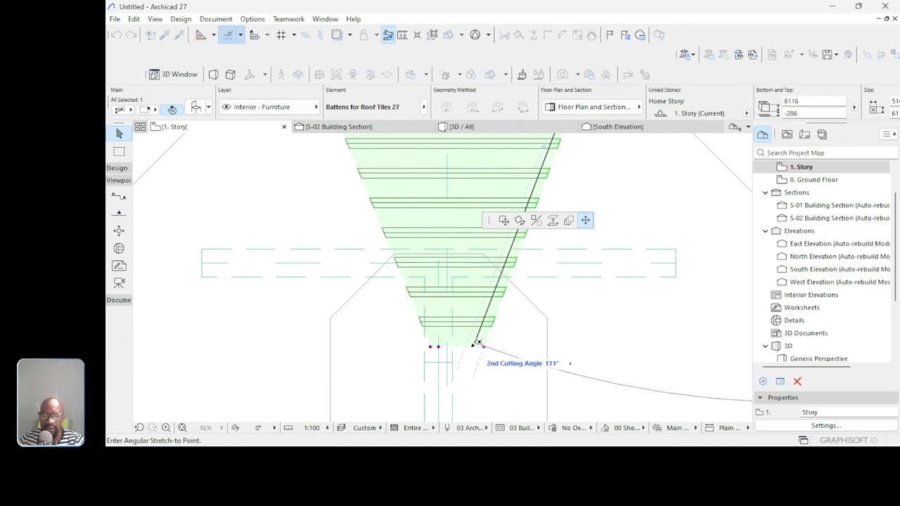
left_click(478, 343)
scroll(500, 342, "down", 7)
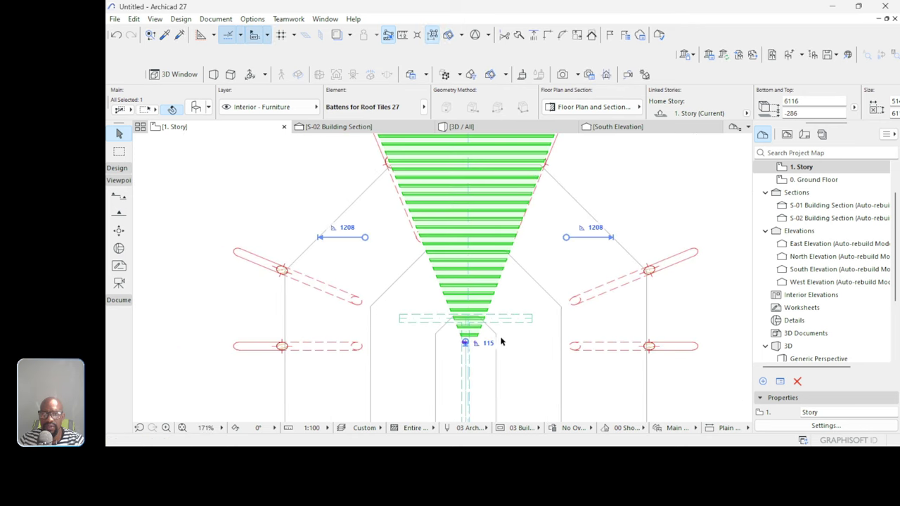
scroll(513, 338, "up", 6)
left_click(487, 343)
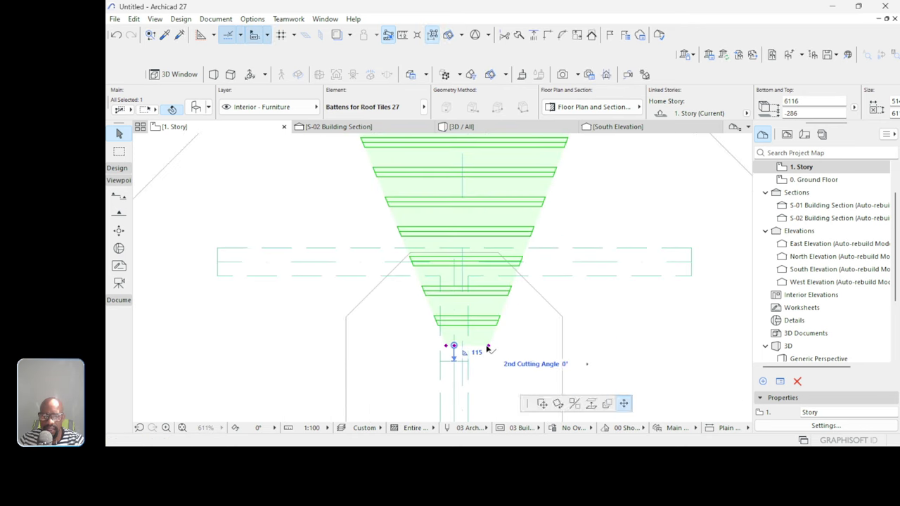
left_click(483, 346)
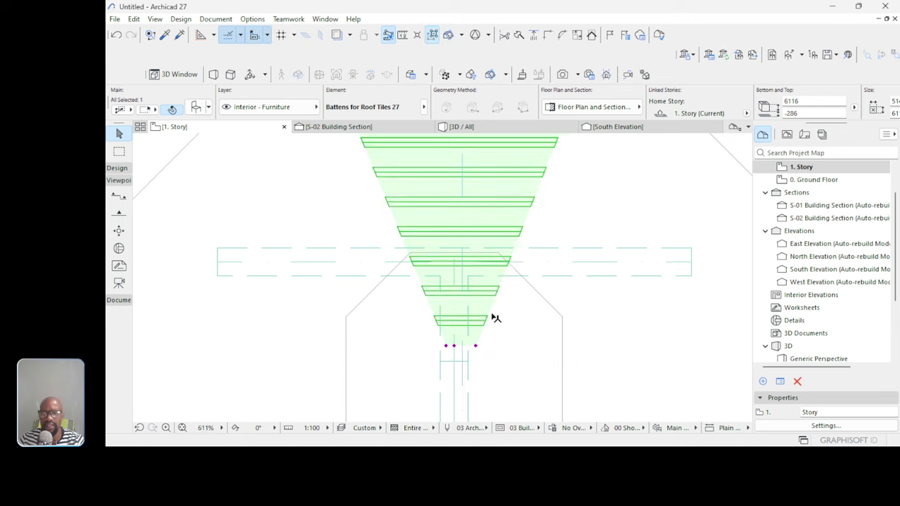
scroll(494, 357, "down", 3)
scroll(494, 357, "down", 3)
scroll(502, 315, "up", 6)
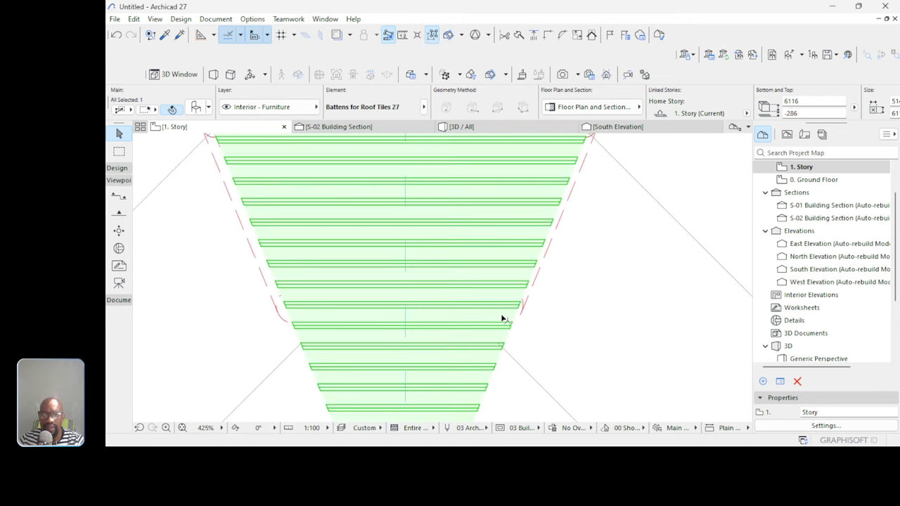
scroll(543, 209, "down", 1)
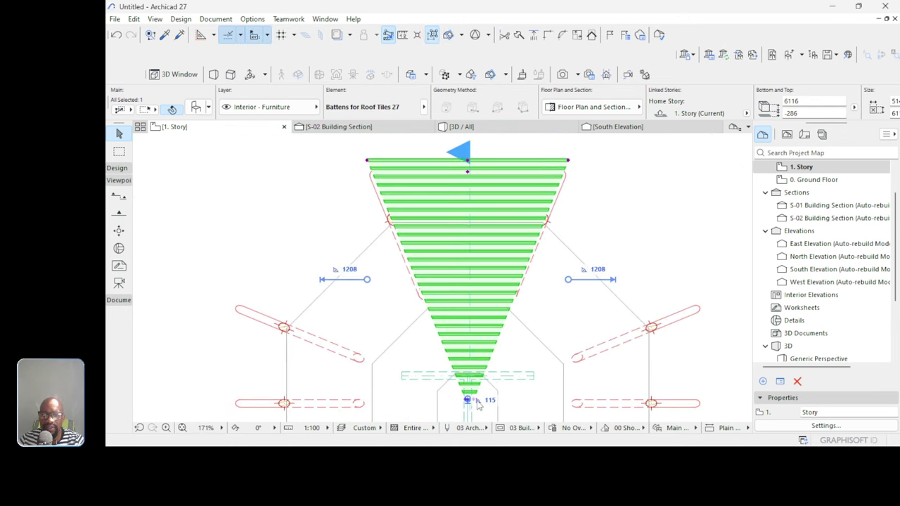
scroll(492, 411, "up", 6)
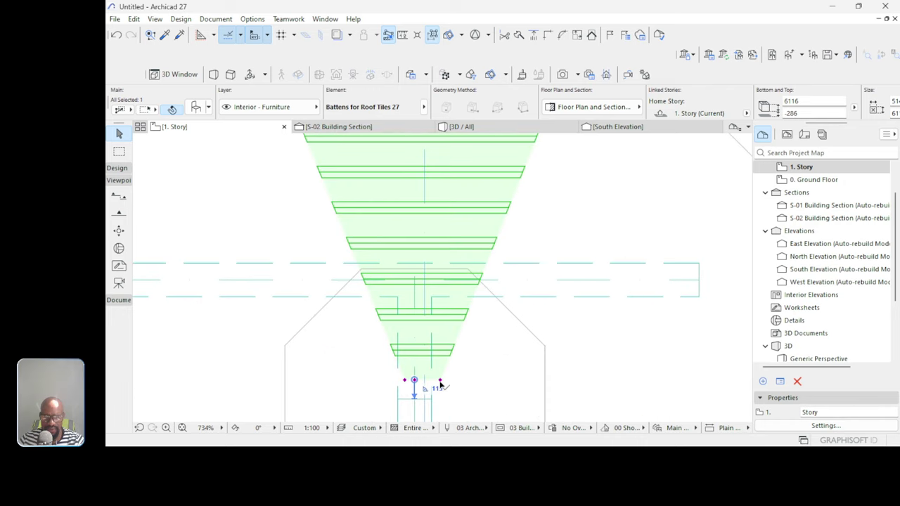
Angle-cut the batten tip to follow the roof edge, then view it in 3D.
left_click(440, 382)
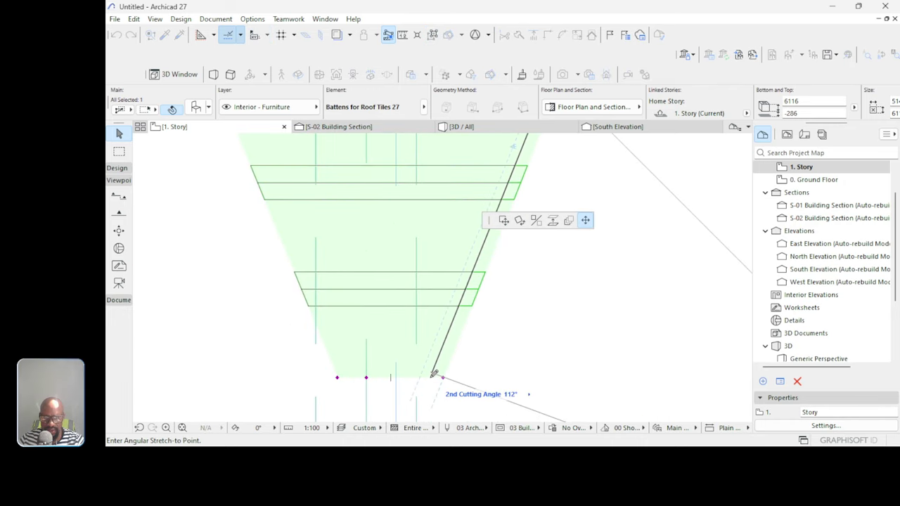
left_click(427, 375)
scroll(427, 383, "down", 6)
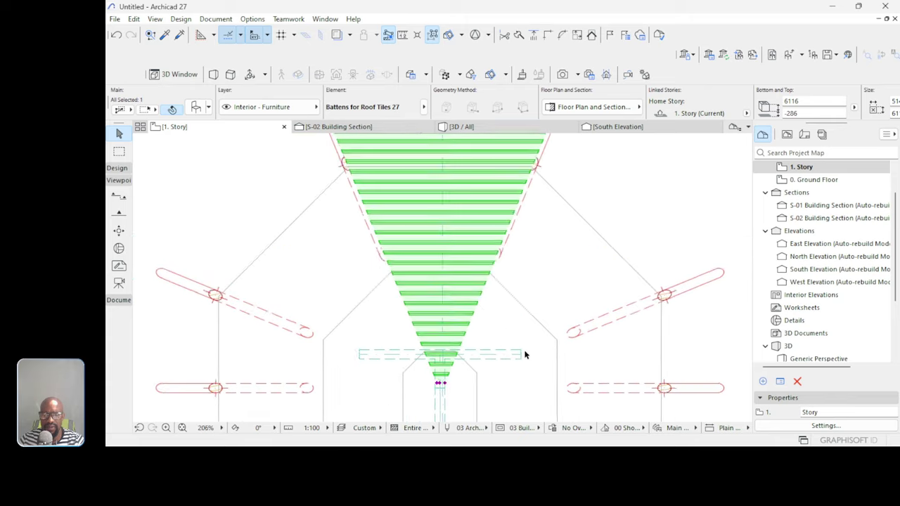
scroll(531, 344, "down", 3)
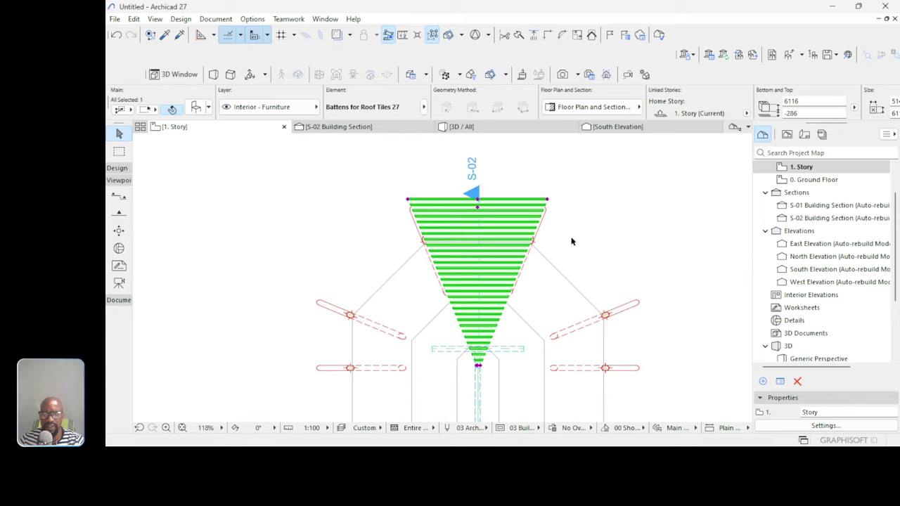
left_click(462, 125)
Orbit to a low side view and a top-down view of the battens, then return to 1. Story.
scroll(605, 215, "down", 6)
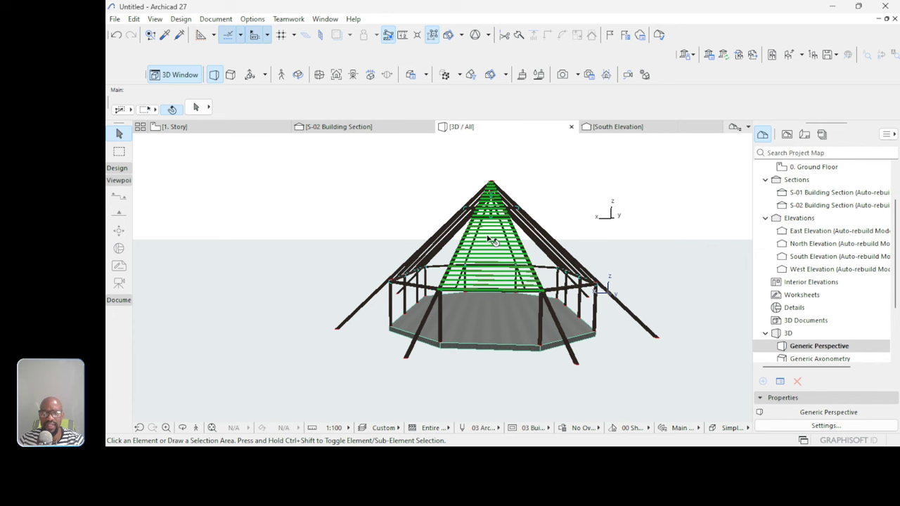
middle_click_drag(440, 272, 648, 284, "shift")
scroll(644, 254, "up", 4)
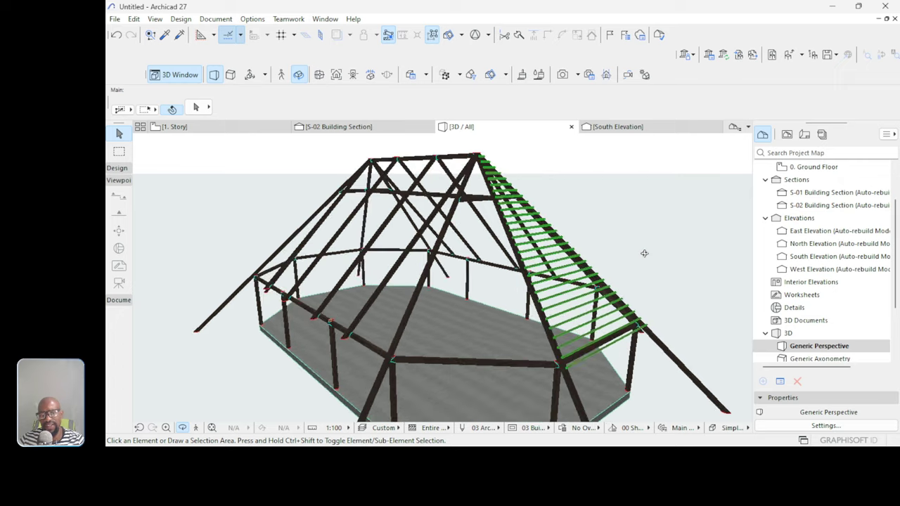
scroll(559, 256, "down", 6)
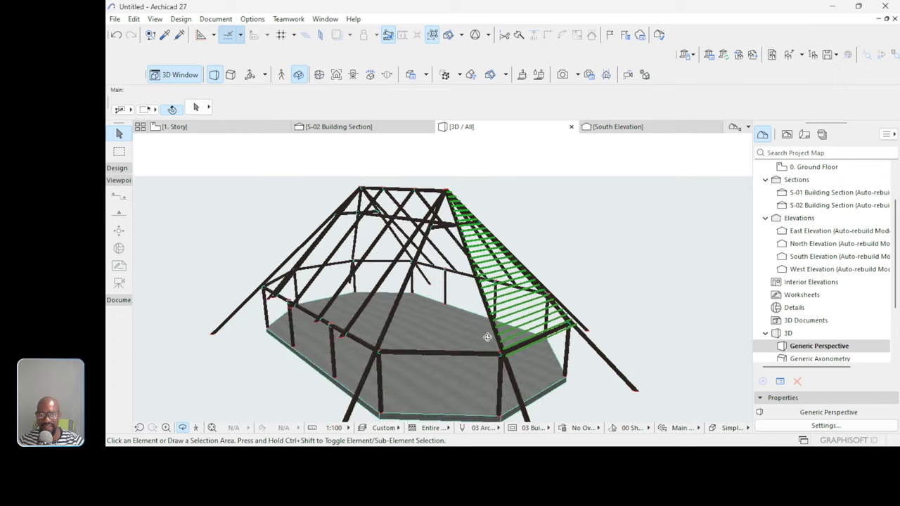
scroll(594, 340, "up", 2)
middle_click_drag(595, 340, 512, 349, "shift")
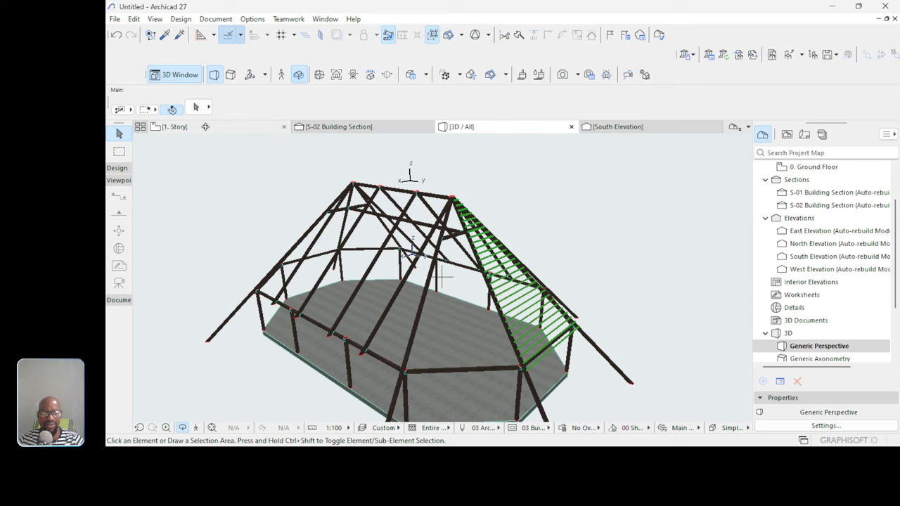
left_click(211, 127)
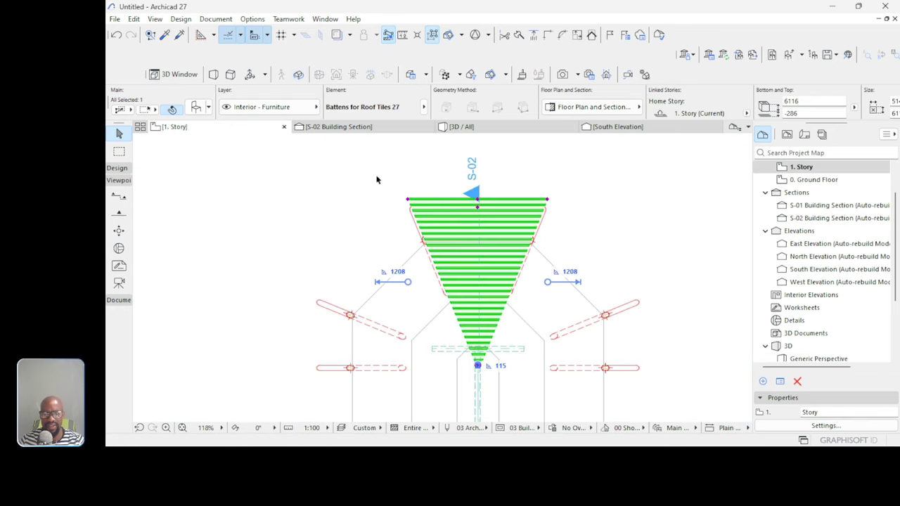
Mirror a copy of the batten set across the triangle's left edge.
scroll(514, 189, "down", 3)
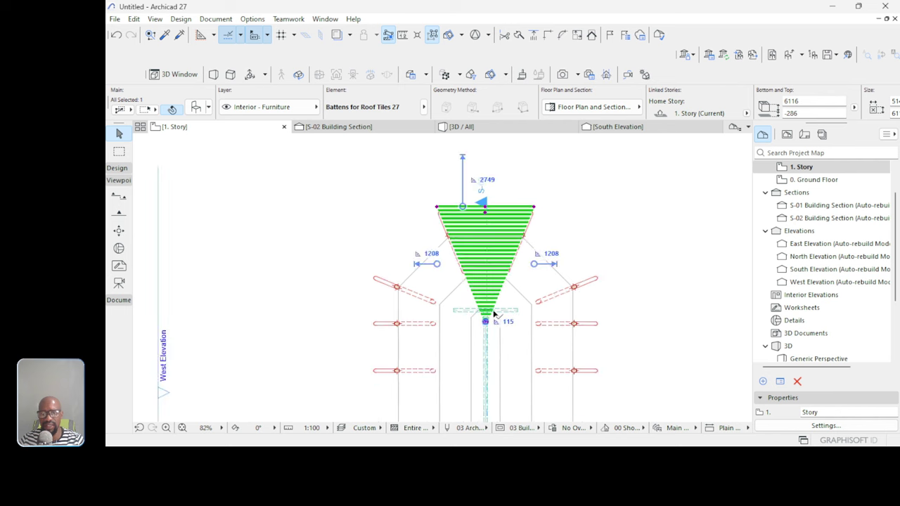
scroll(455, 297, "up", 2)
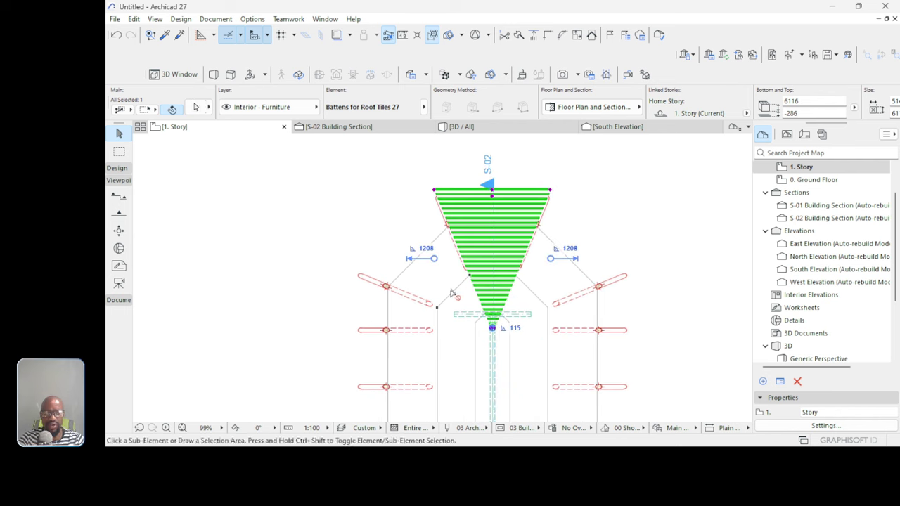
key("ctrl+alt+m")
scroll(438, 227, "up", 5)
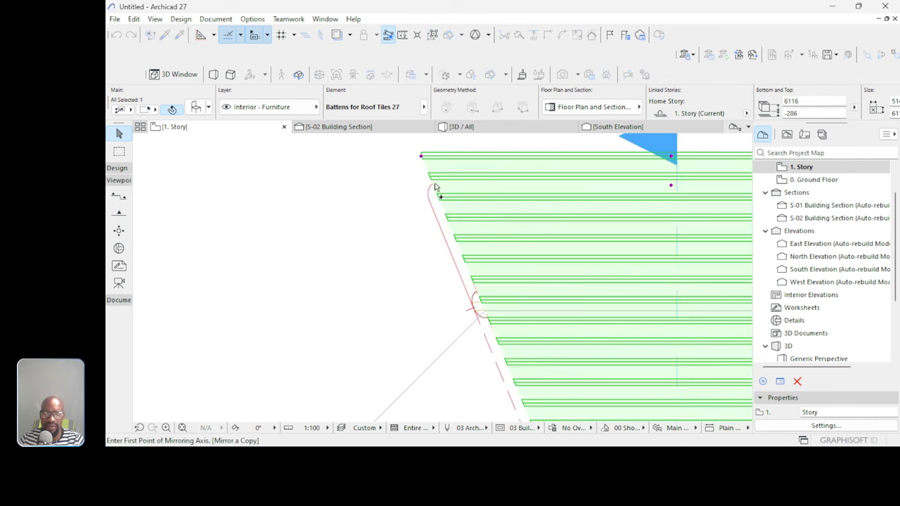
left_click(422, 156)
left_click(502, 353)
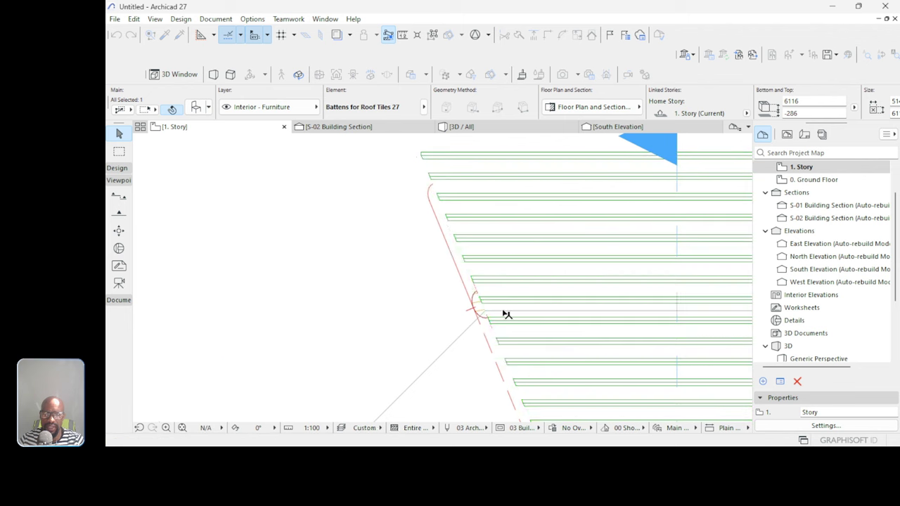
scroll(457, 227, "down", 5)
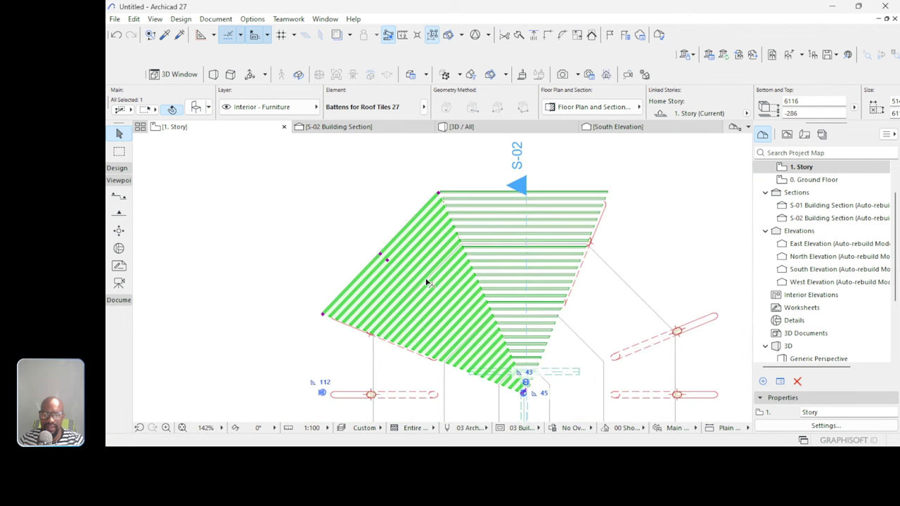
scroll(476, 314, "down", 2)
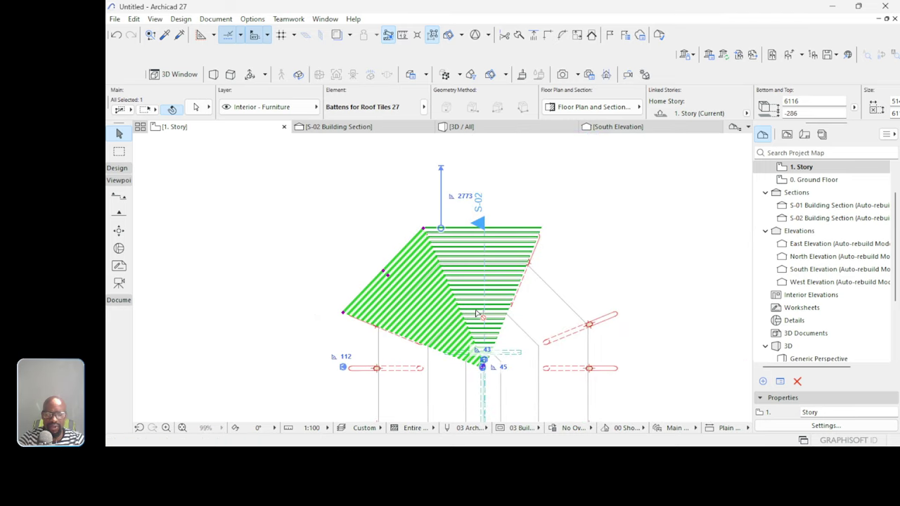
Mirror another batten copy across the centre line, then view the roof in 3D.
key("ctrl+alt+m")
scroll(484, 337, "down", 4)
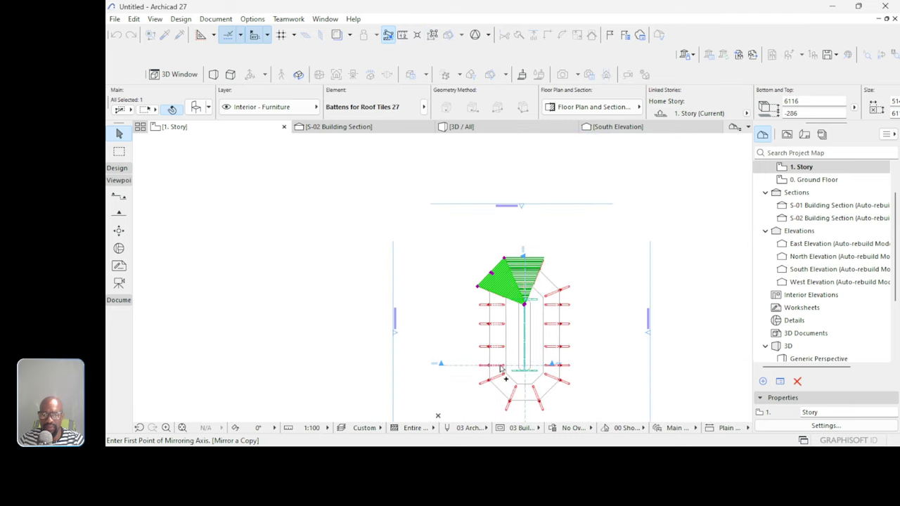
scroll(511, 385, "up", 4)
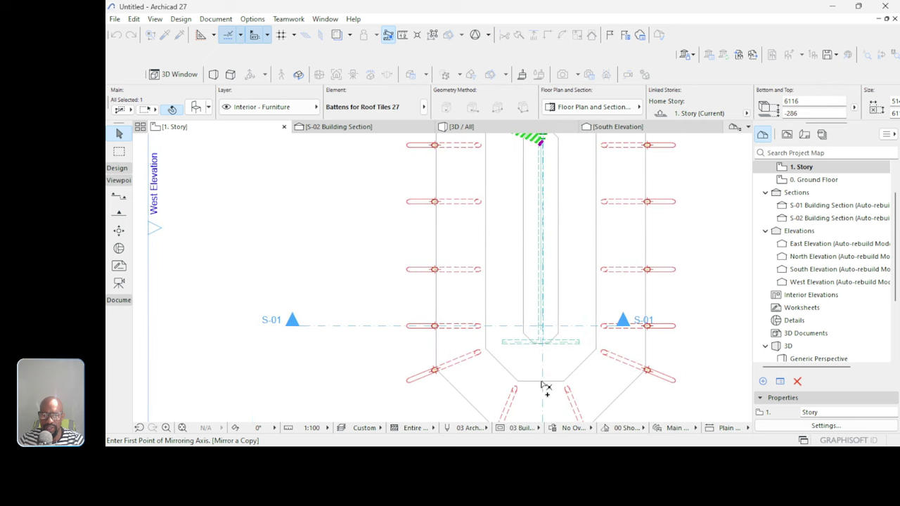
left_click(542, 383)
left_click(544, 412)
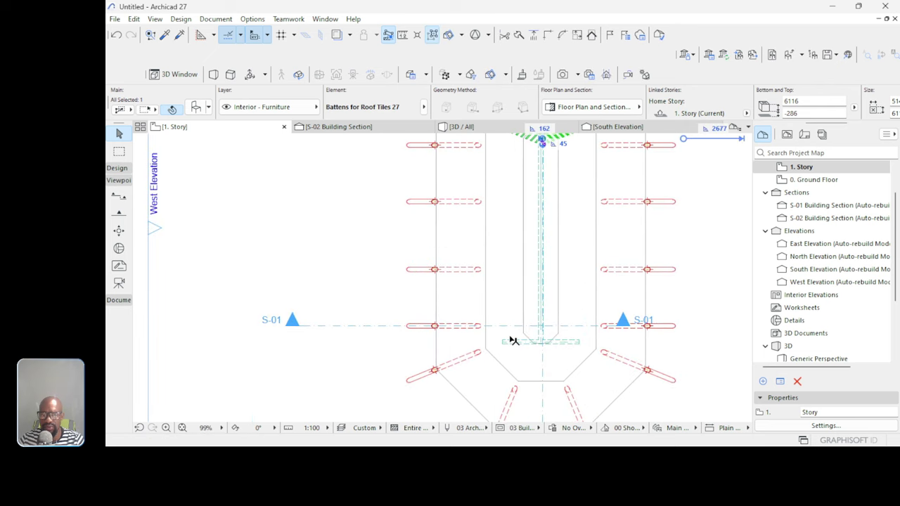
scroll(517, 338, "down", 3)
scroll(534, 240, "up", 2)
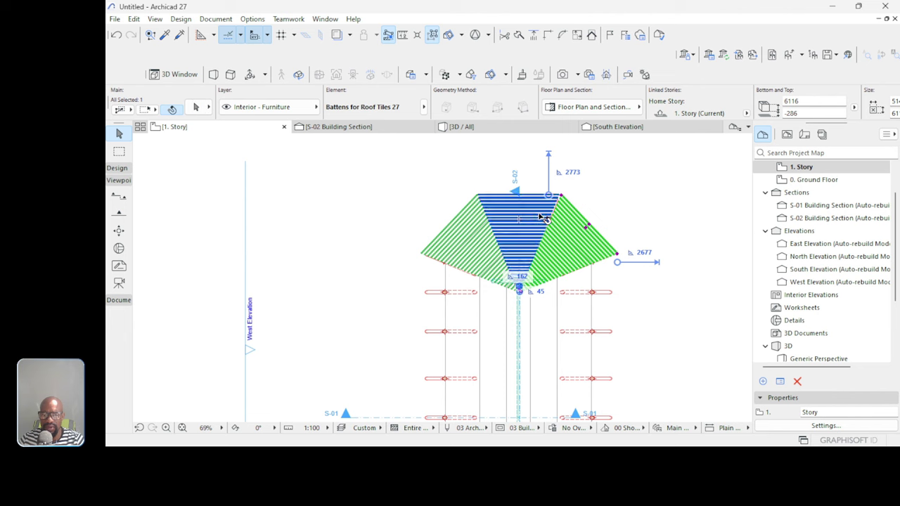
left_click(480, 233, "shift")
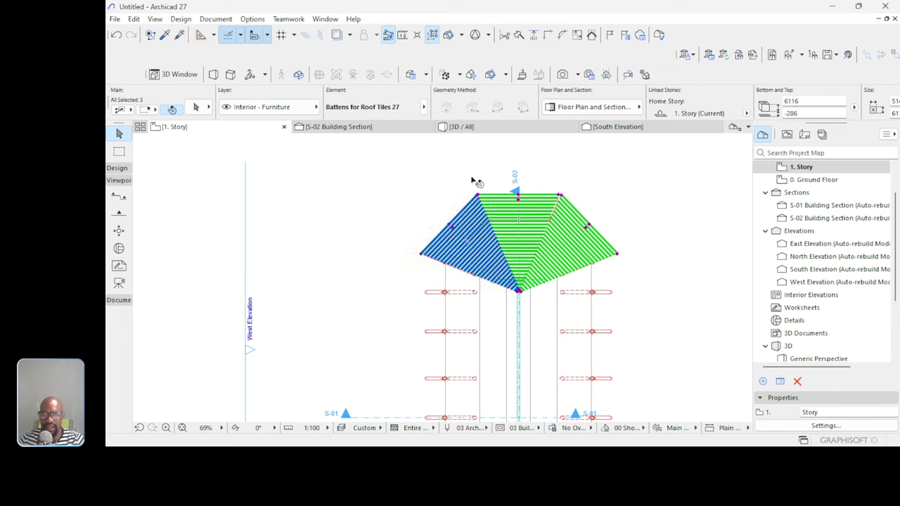
left_click(490, 133)
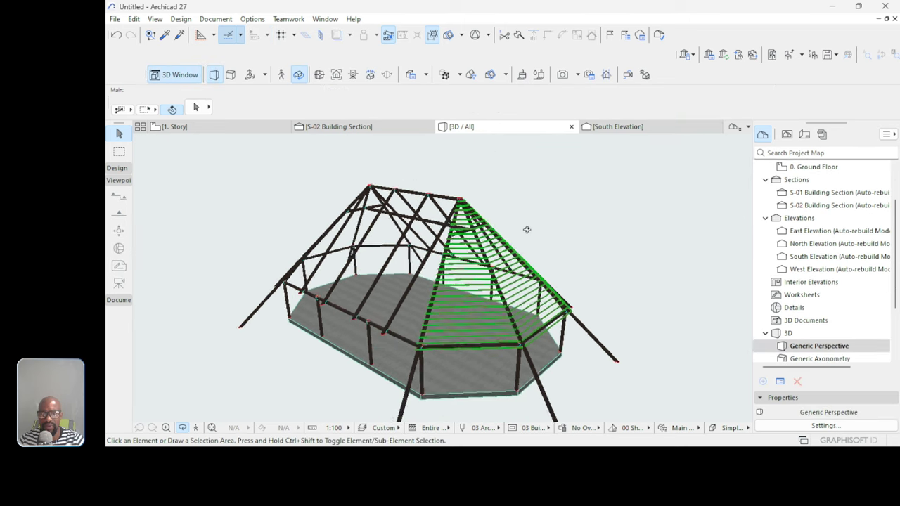
Fix the mirror axis so a copy of the batten section lands at the opposite roof end.
left_click_drag(527, 229, 400, 220)
key("F2")
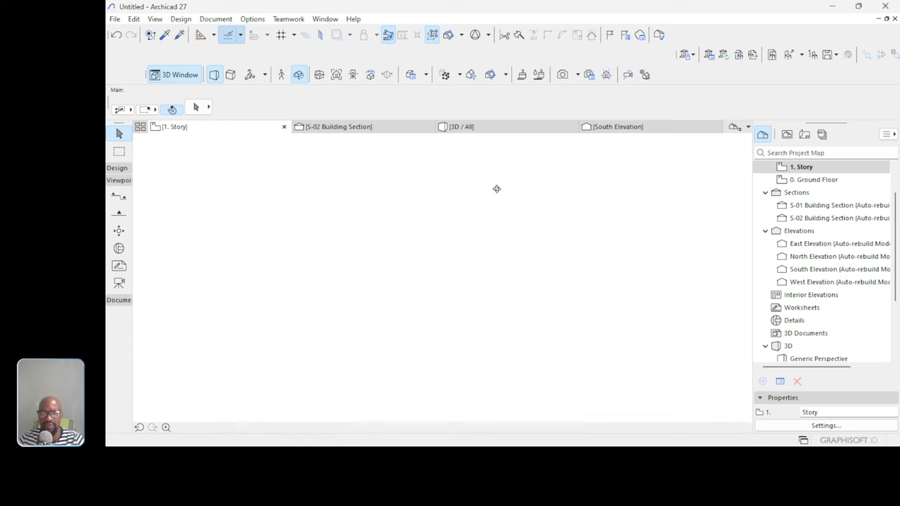
scroll(502, 191, "down", 3)
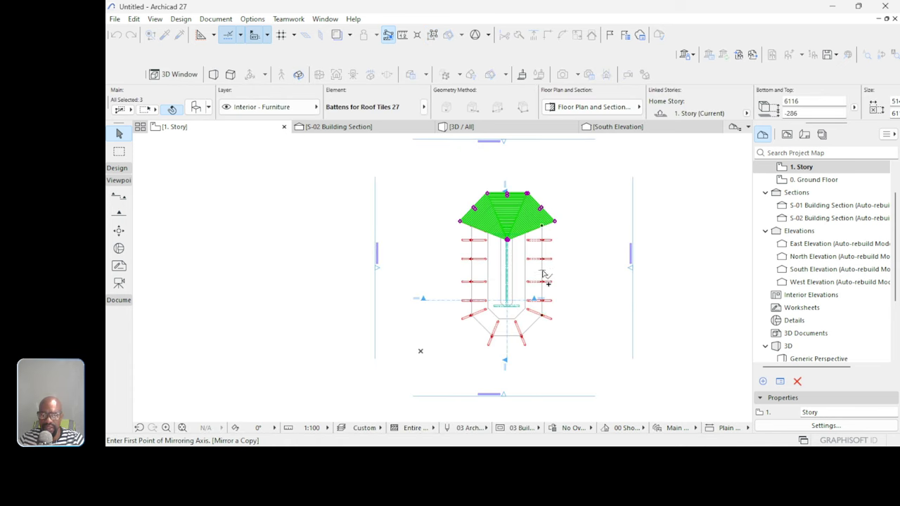
left_click(603, 278)
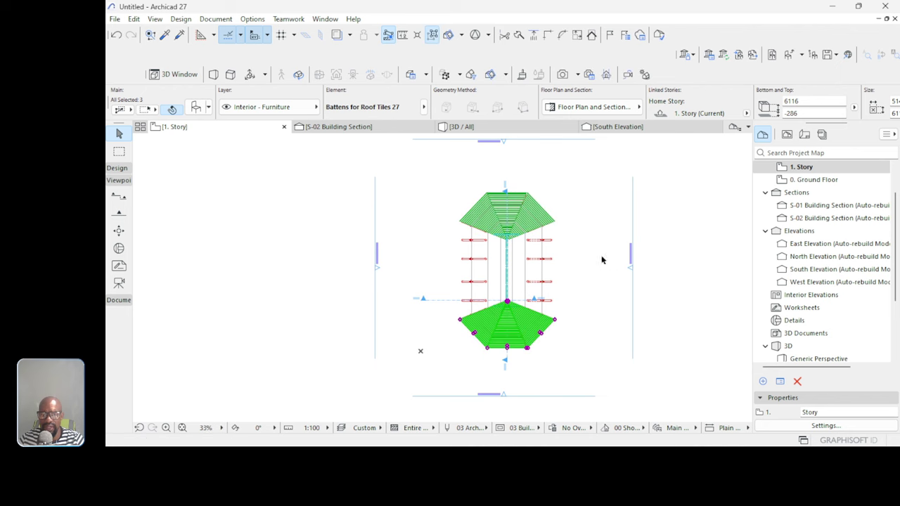
Orbit the 3D view to check the mirrored battens, then go back to the 1. Story plan.
left_click(485, 128)
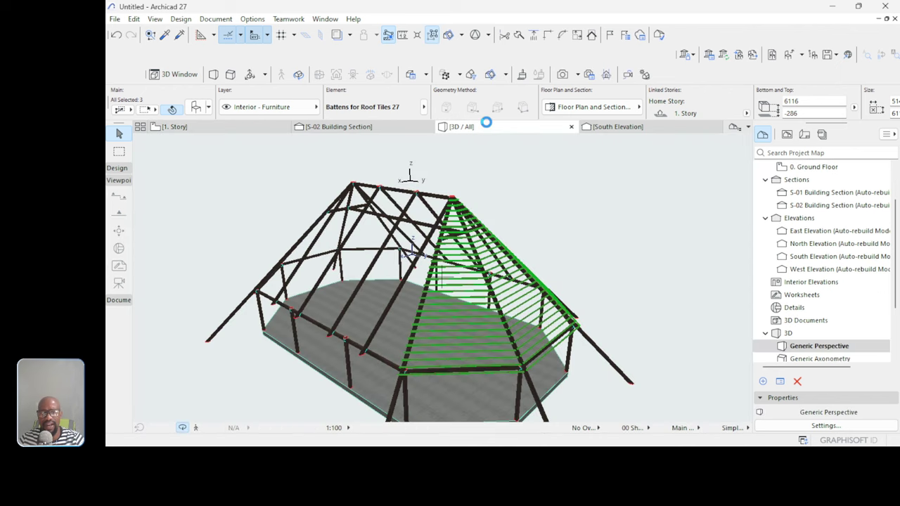
middle_click_drag(530, 207, 445, 307, "shift")
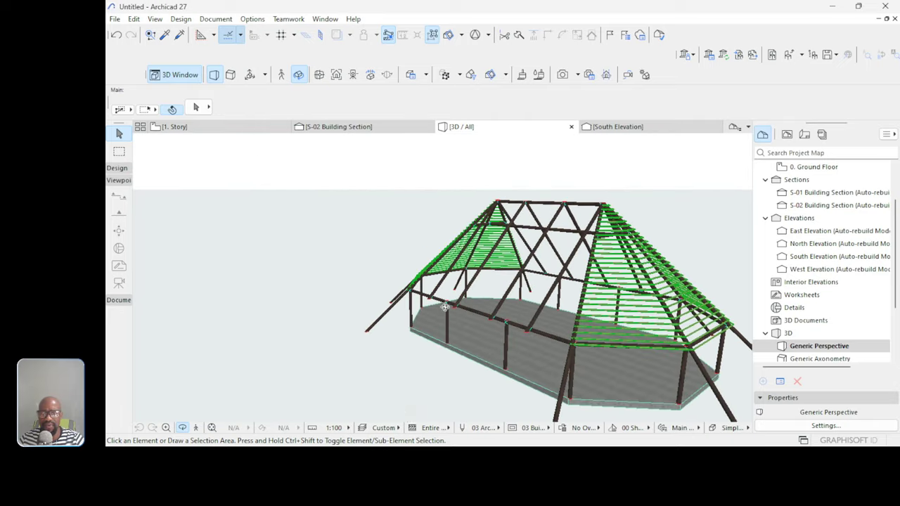
middle_click_drag(455, 238, 484, 263, "shift")
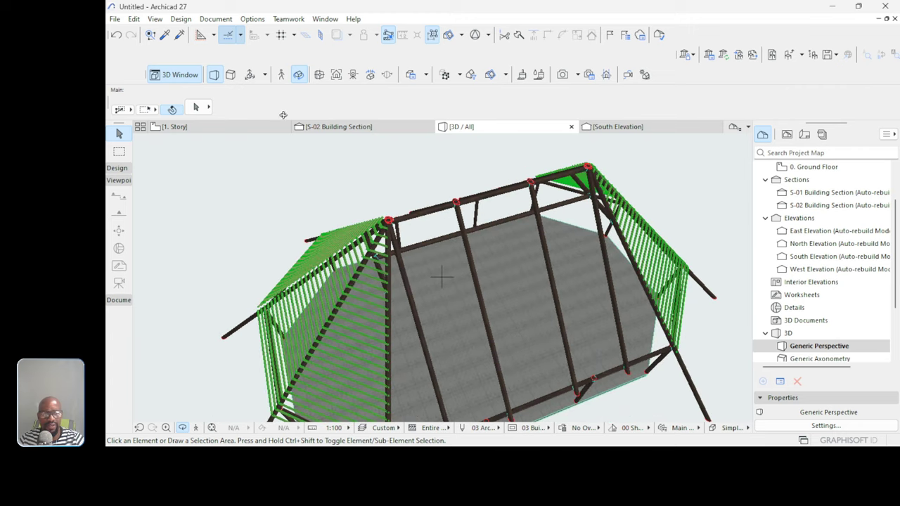
left_click(211, 128)
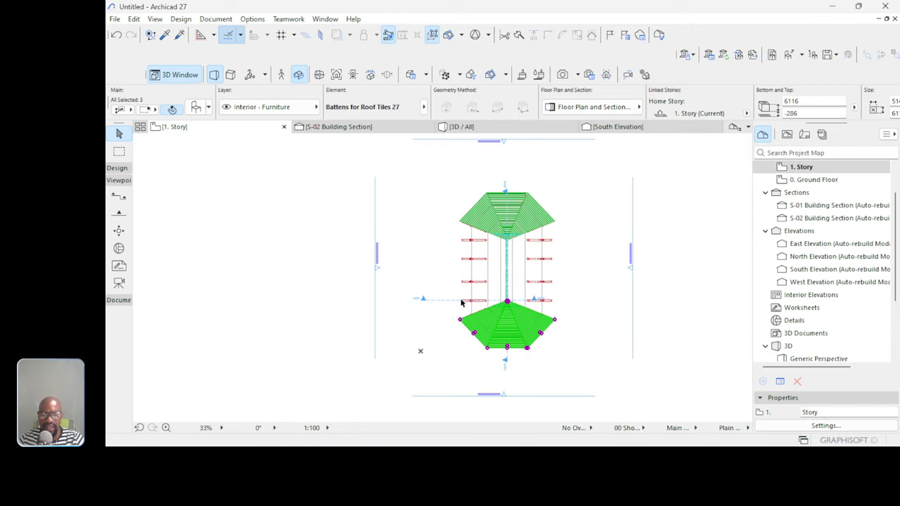
Place a rotated copy of the upper batten section about the roof corner.
scroll(505, 208, "up", 6)
left_click(515, 215)
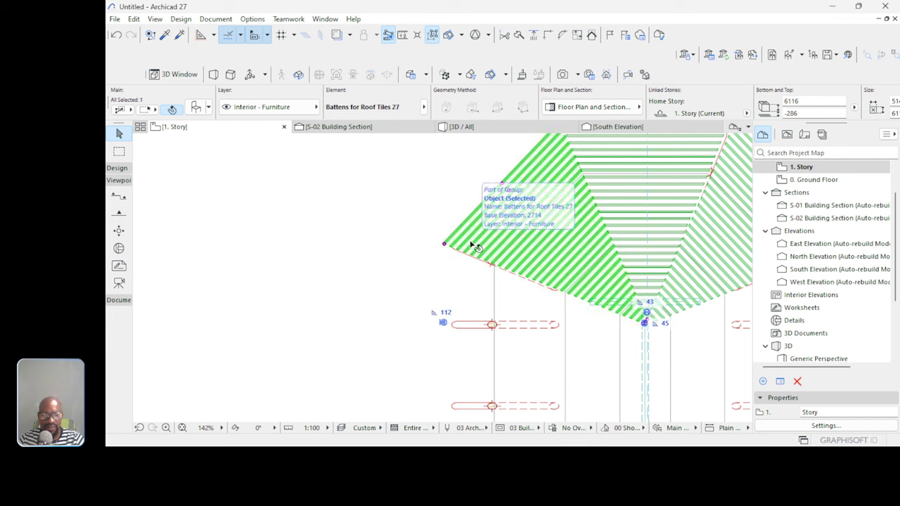
key("ctrl+alt+e")
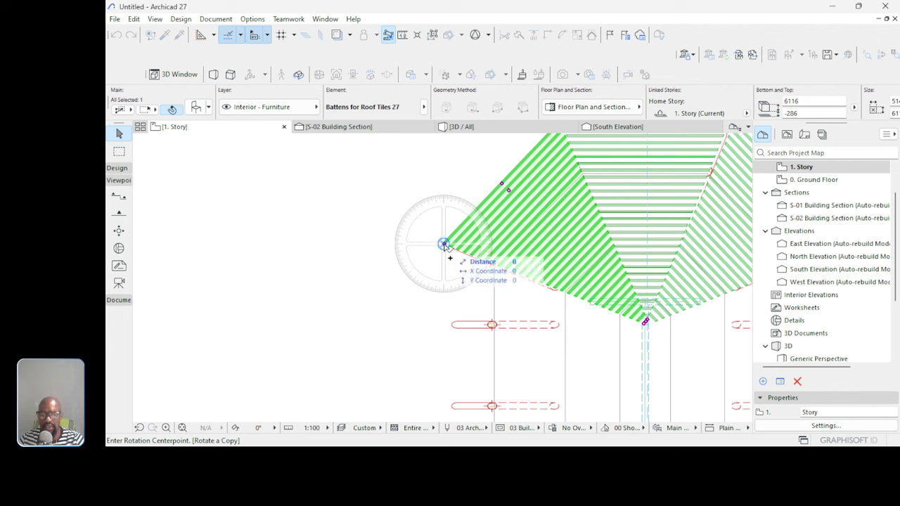
left_click(444, 244)
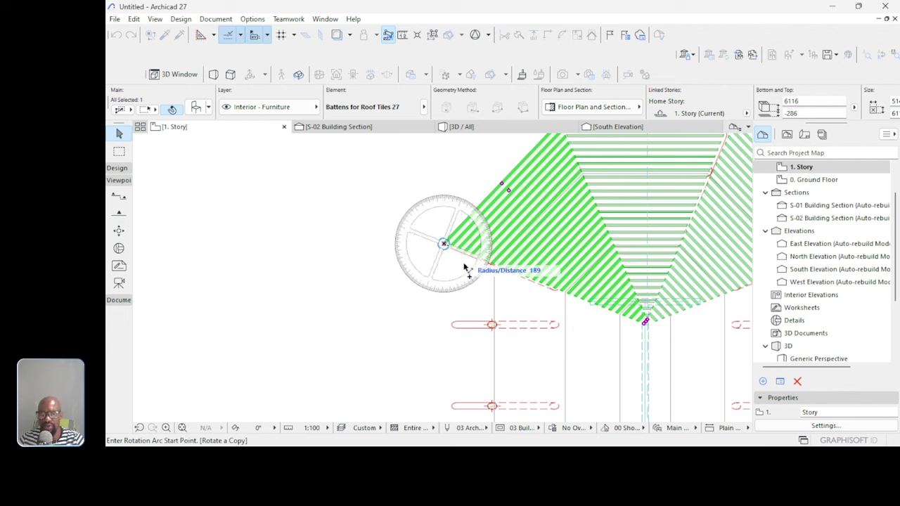
left_click(643, 325)
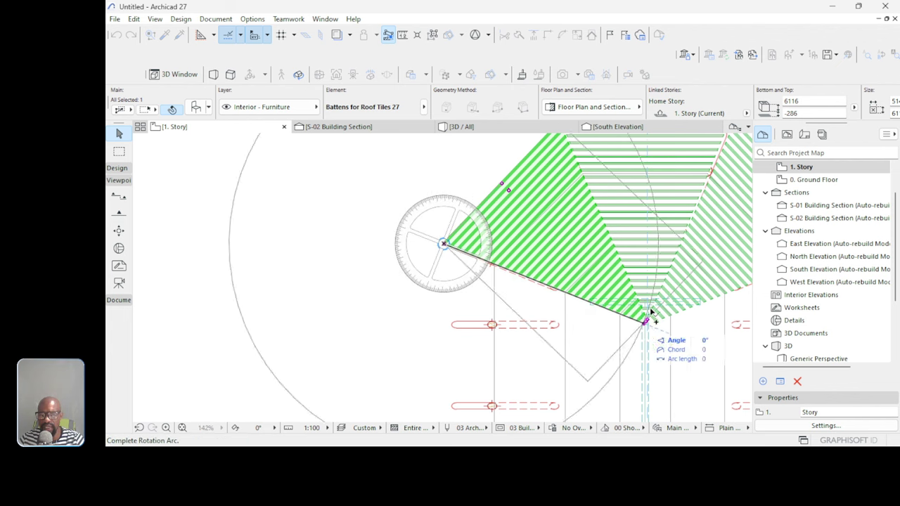
left_click(718, 249)
Rotate the copied section so its edge runs vertically.
scroll(480, 198, "down", 3)
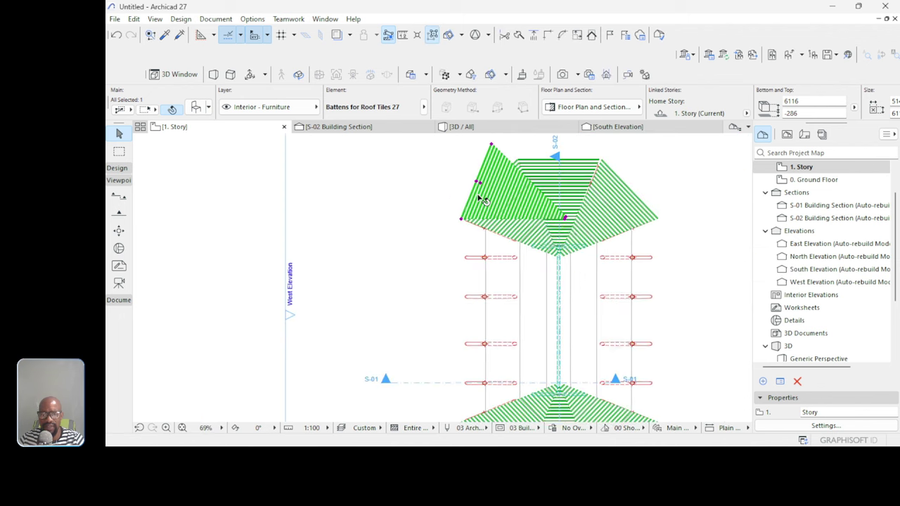
scroll(479, 198, "up", 5)
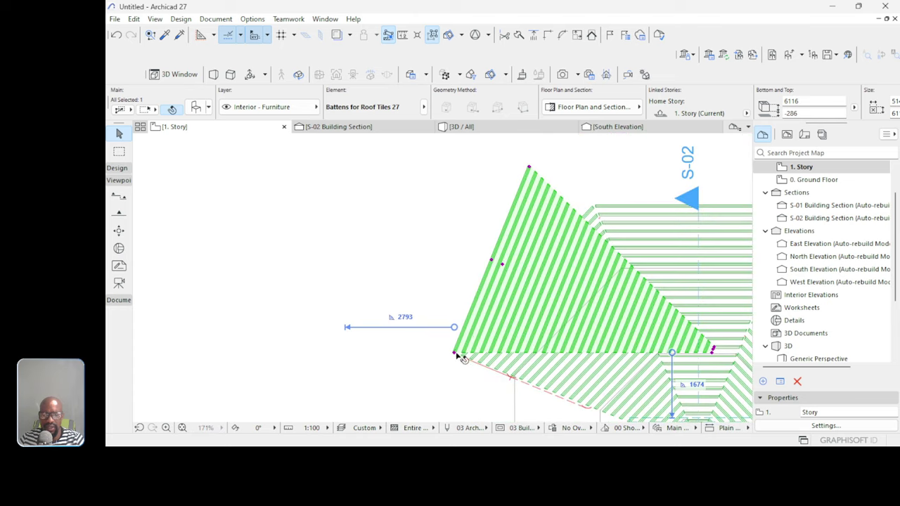
key("ctrl+e")
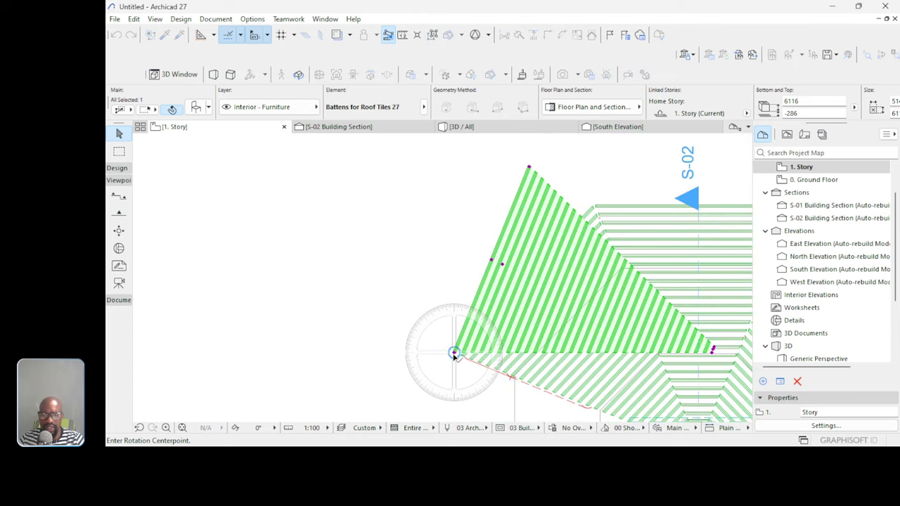
left_click(454, 353)
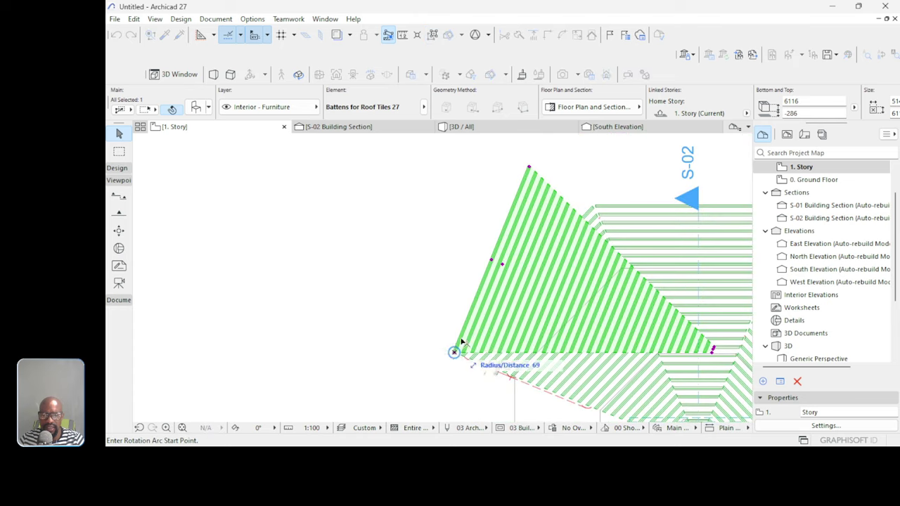
left_click(534, 166)
left_click(456, 167)
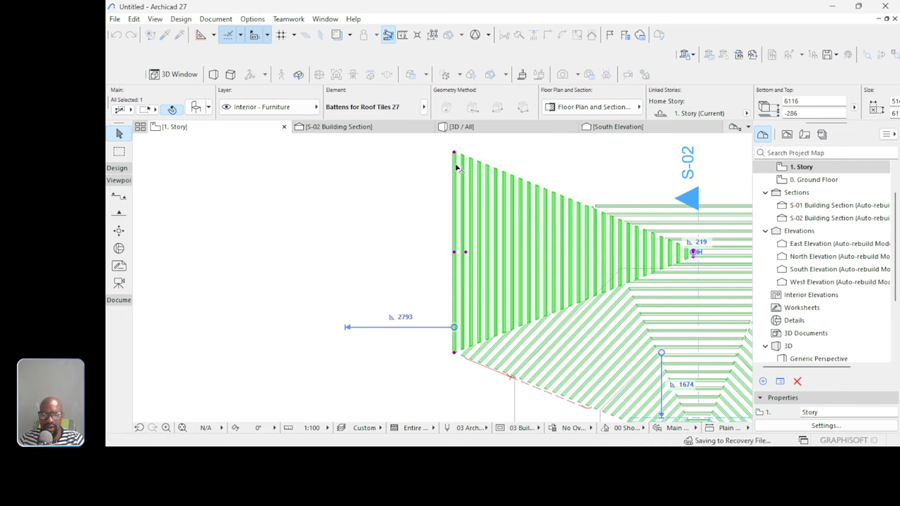
Move the rotated section down along the side of the frame.
scroll(456, 168, "down", 2)
key("ctrl+d")
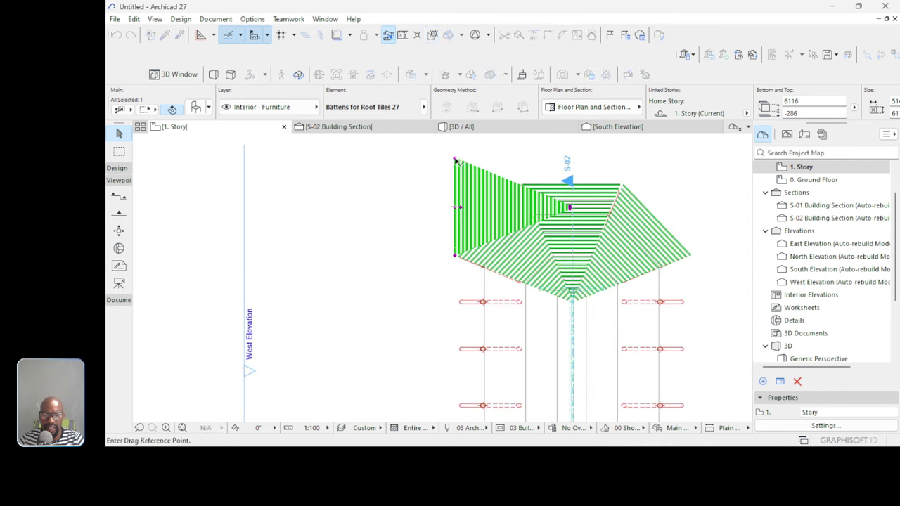
left_click(455, 160)
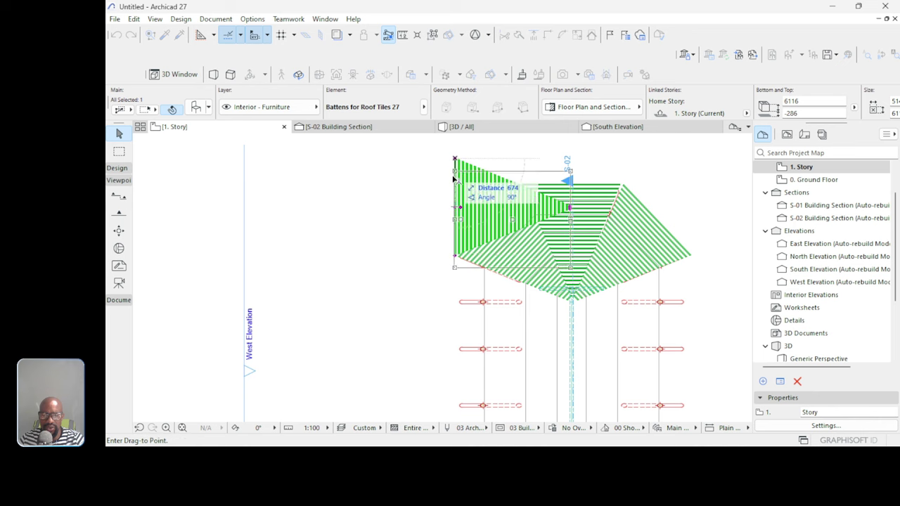
left_click(455, 260)
Angle-cut the section's slanted edge with Angular Stretch.
scroll(586, 335, "up", 5)
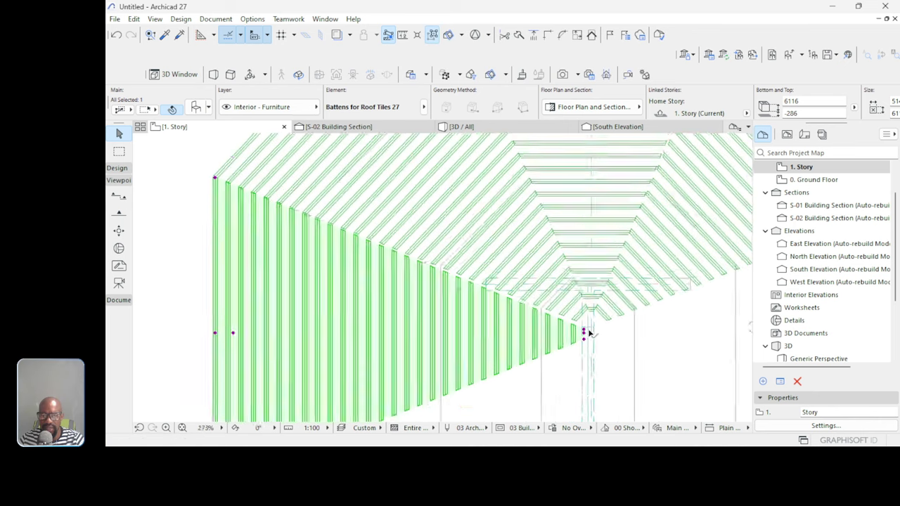
left_click(584, 330)
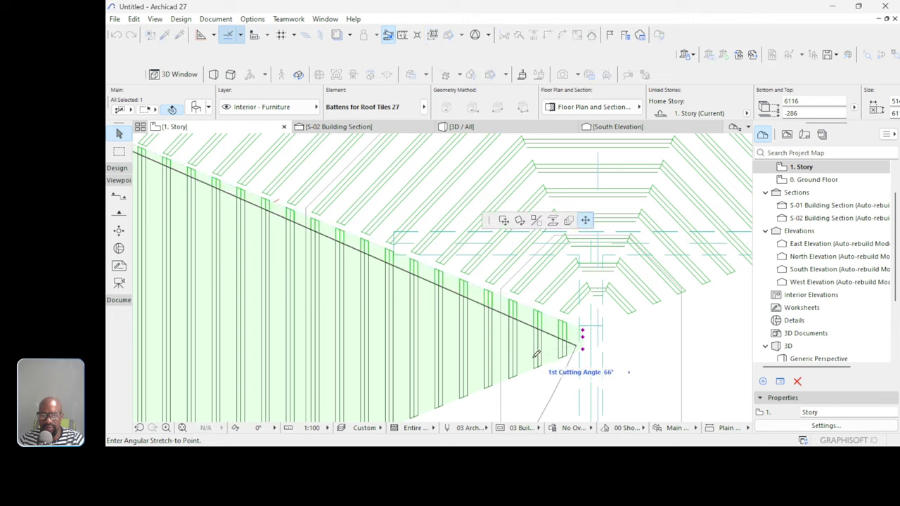
scroll(535, 359, "down", 2)
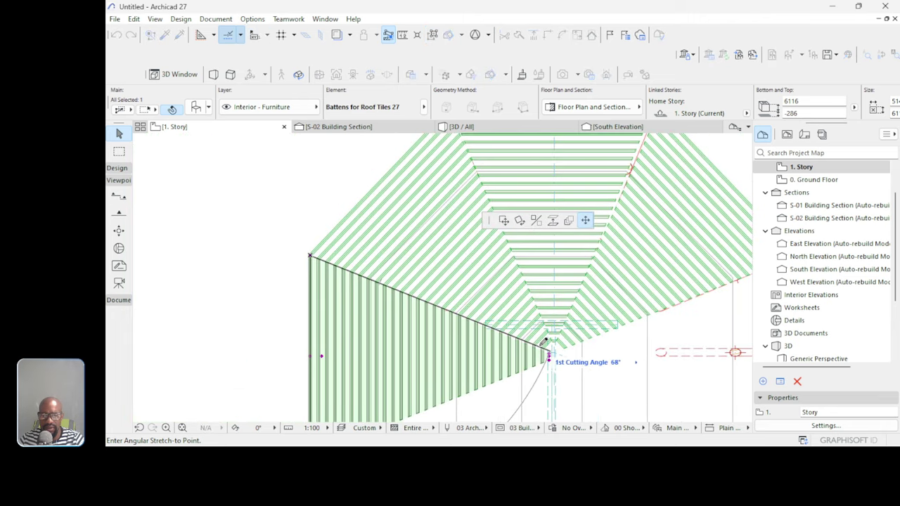
left_click(524, 327)
Stretch the panel's lower corner down to meet the lower roof end.
scroll(471, 192, "down", 3)
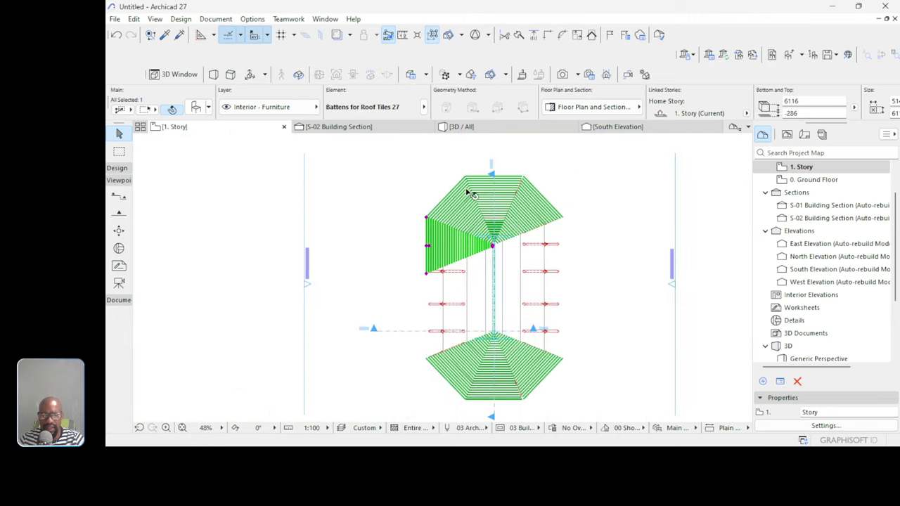
scroll(482, 274, "up", 3)
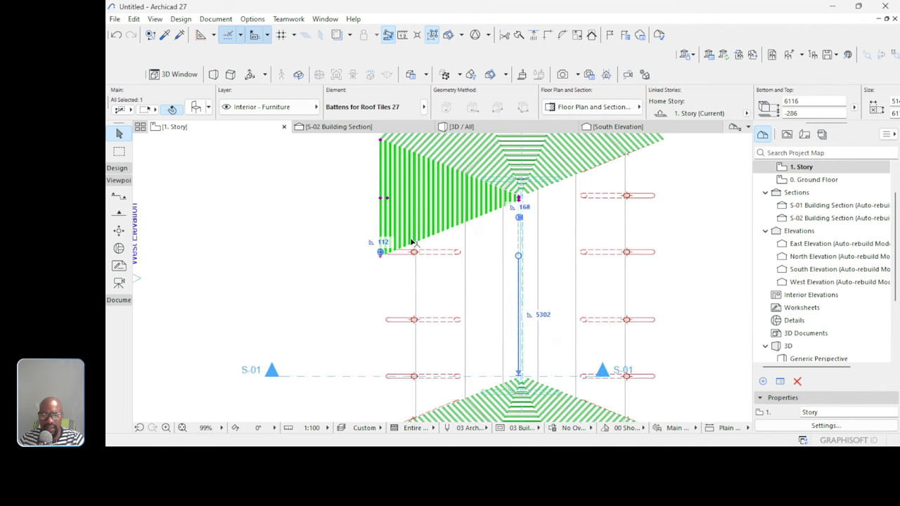
scroll(385, 260, "up", 3)
left_click(378, 247)
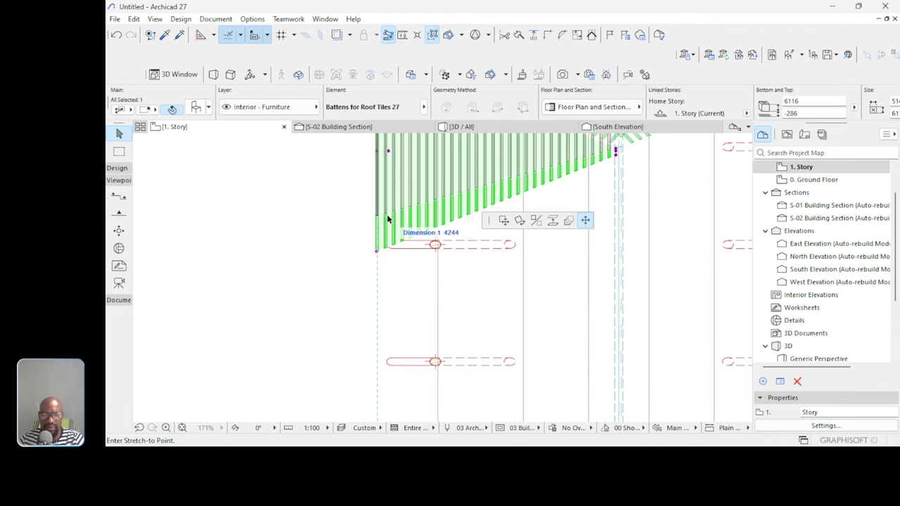
scroll(394, 204, "down", 3)
scroll(393, 299, "up", 3)
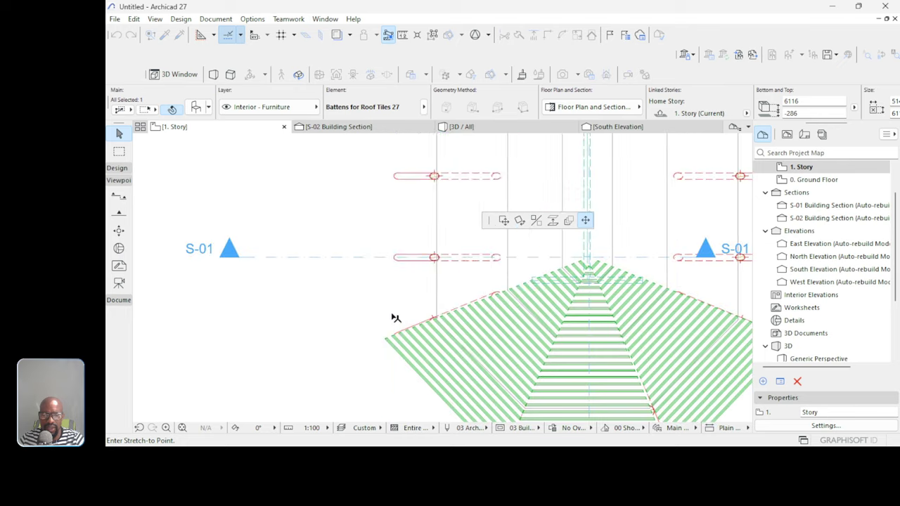
left_click(388, 340)
scroll(372, 376, "down", 2)
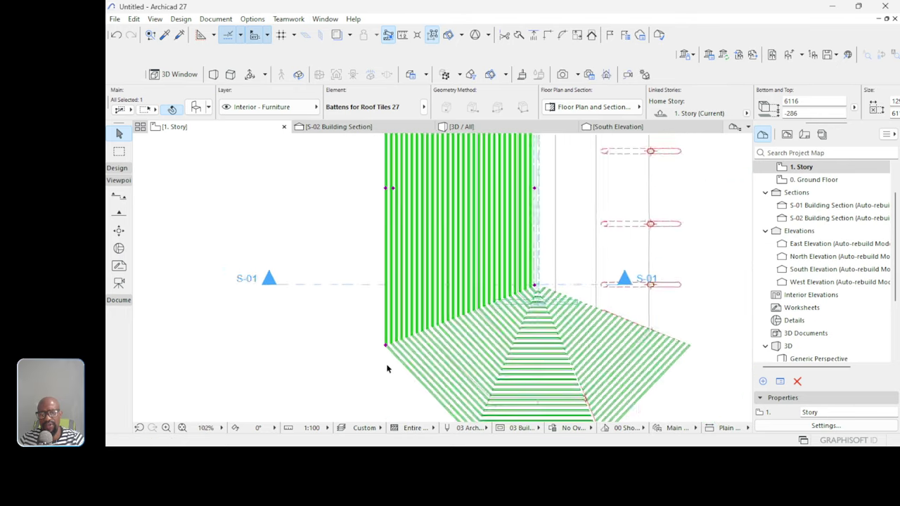
scroll(480, 366, "down", 3)
key("ctrl+alt+m")
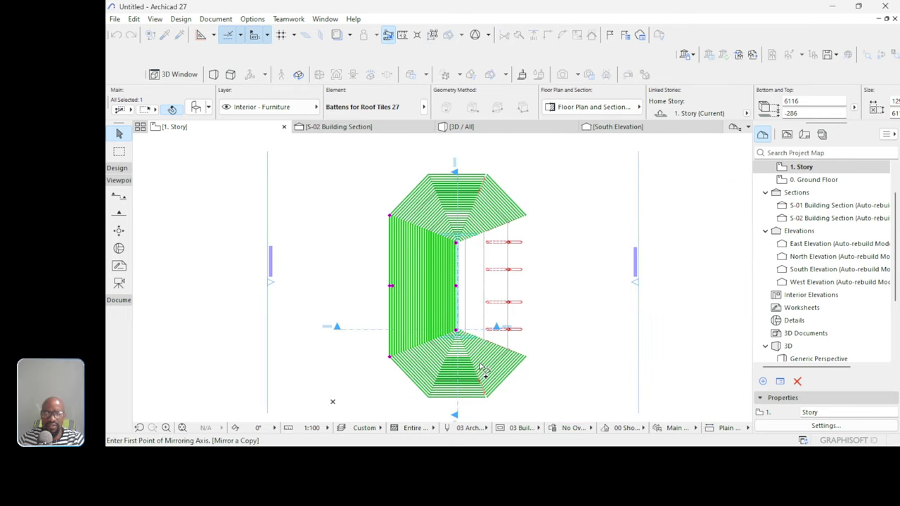
scroll(461, 246, "up", 3)
scroll(485, 239, "down", 3)
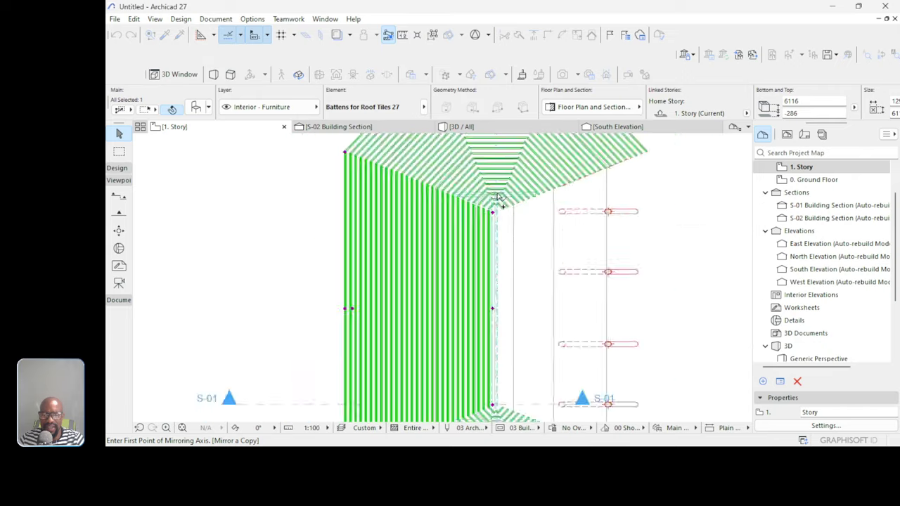
scroll(501, 351, "up", 4)
left_click(506, 356)
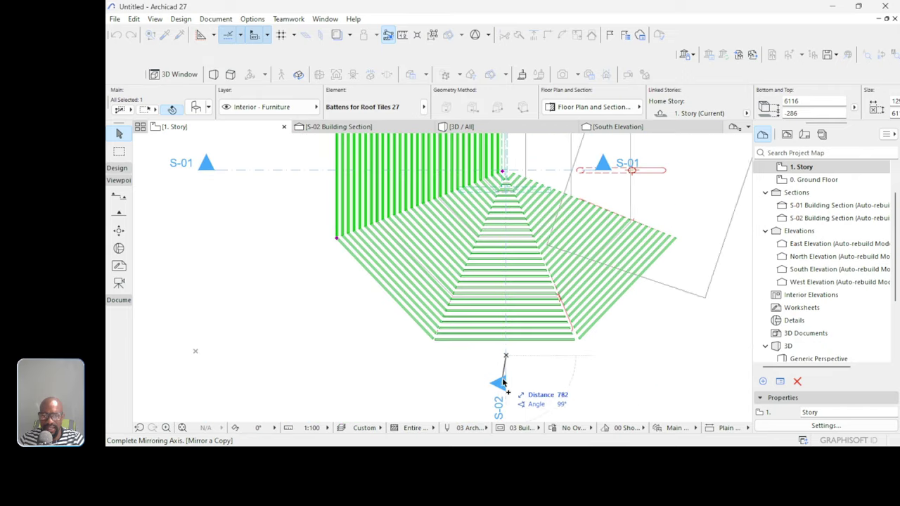
left_click(506, 397)
left_click(476, 127)
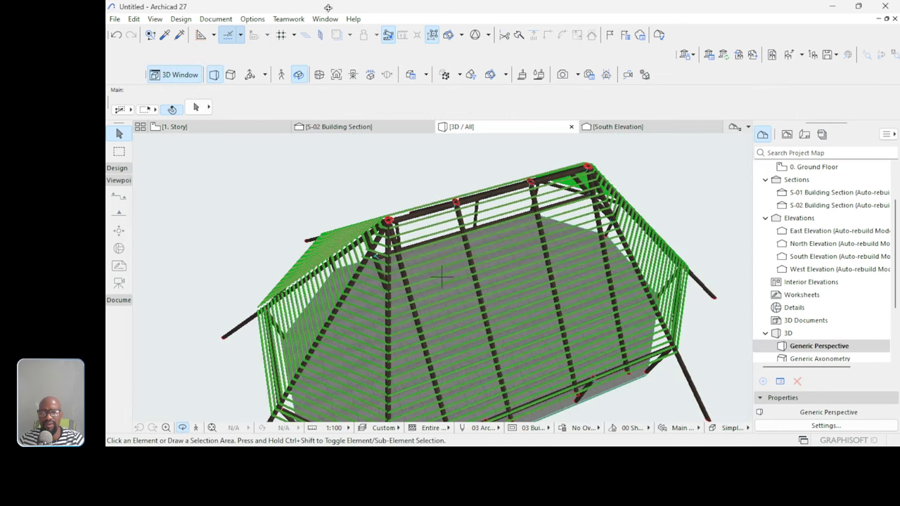
scroll(539, 237, "down", 4)
middle_click_drag(559, 313, 619, 416, "shift")
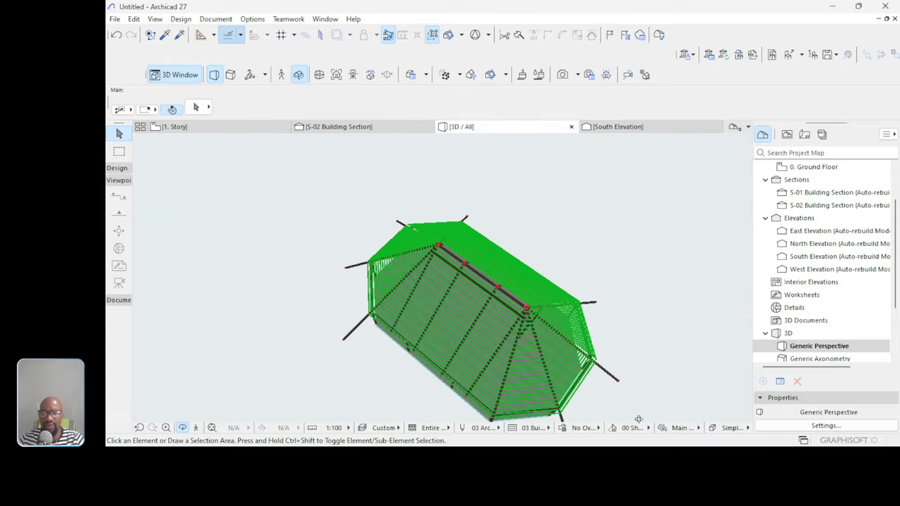
left_click_drag(516, 305, 535, 365)
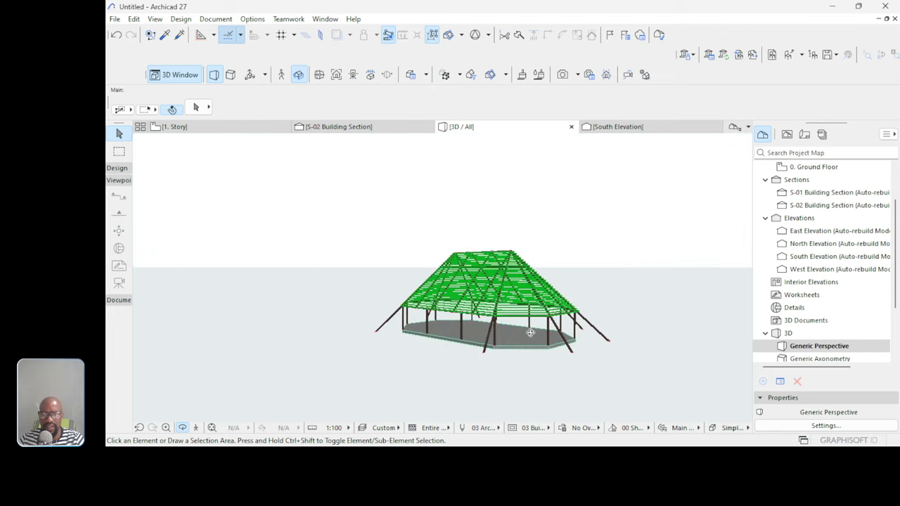
left_click(584, 427)
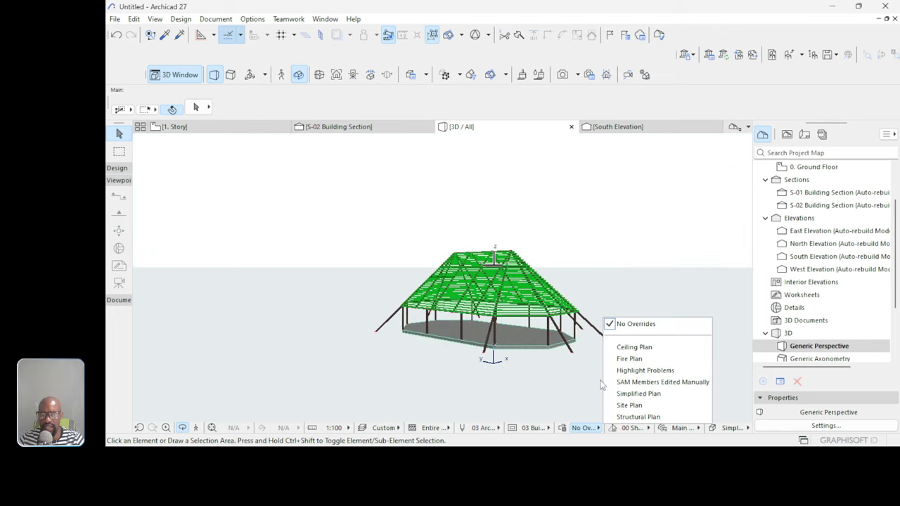
left_click(639, 394)
left_click_drag(568, 247, 494, 303)
scroll(495, 309, "up", 3)
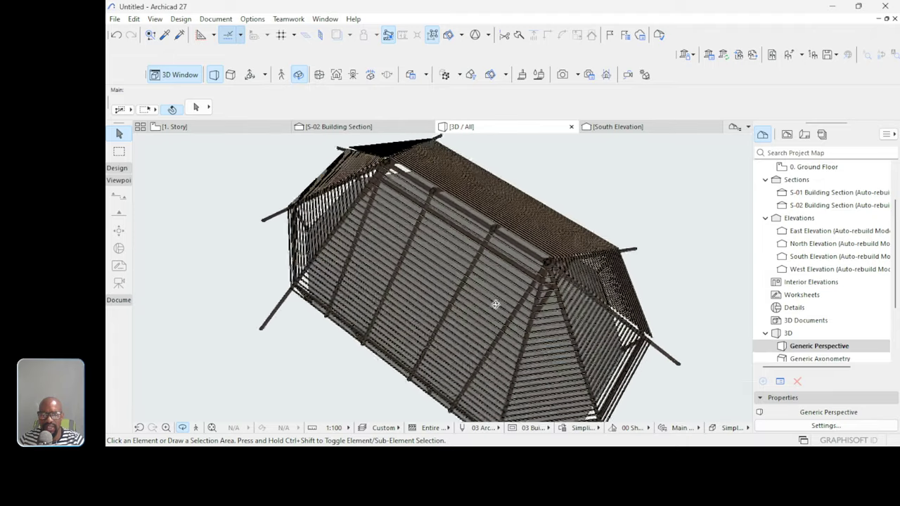
scroll(593, 288, "up", 3)
scroll(593, 288, "down", 3)
left_click_drag(593, 289, 433, 239)
scroll(444, 286, "down", 3)
scroll(435, 232, "up", 2)
scroll(439, 214, "up", 2)
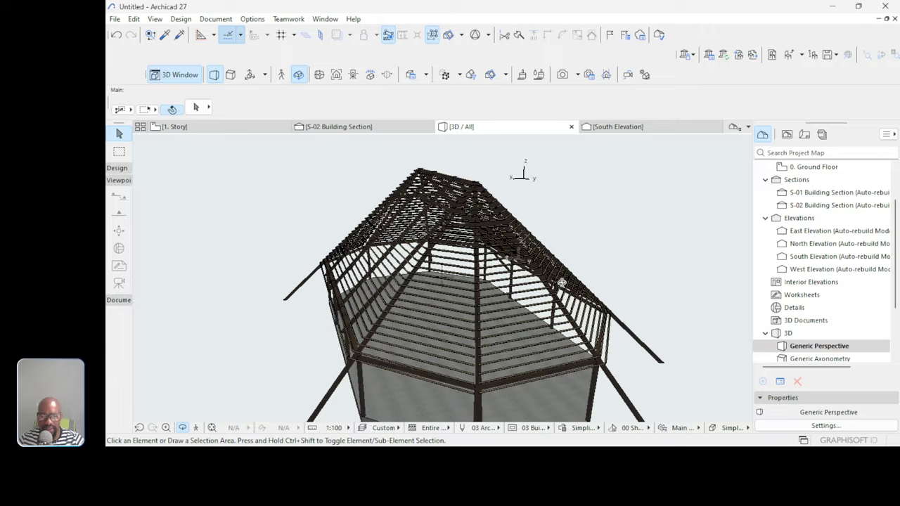
left_click_drag(522, 173, 418, 253)
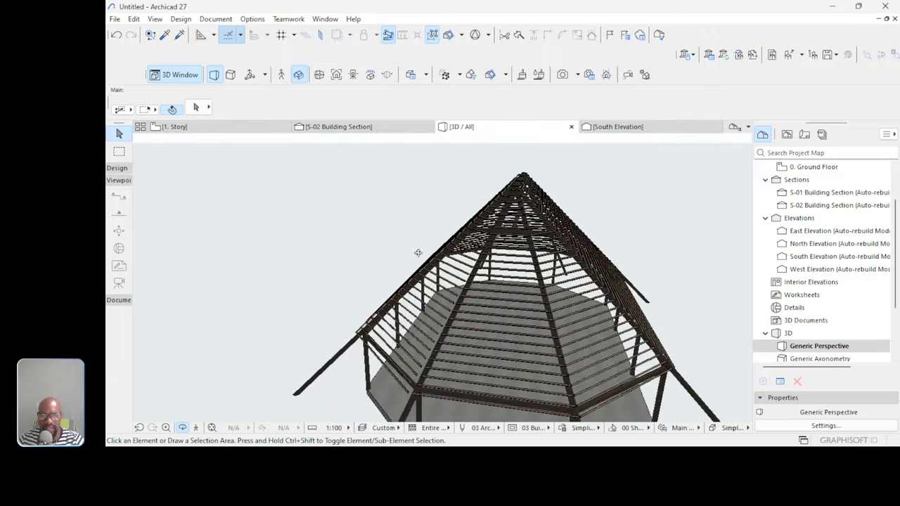
scroll(408, 254, "down", 2)
left_click_drag(523, 277, 499, 285)
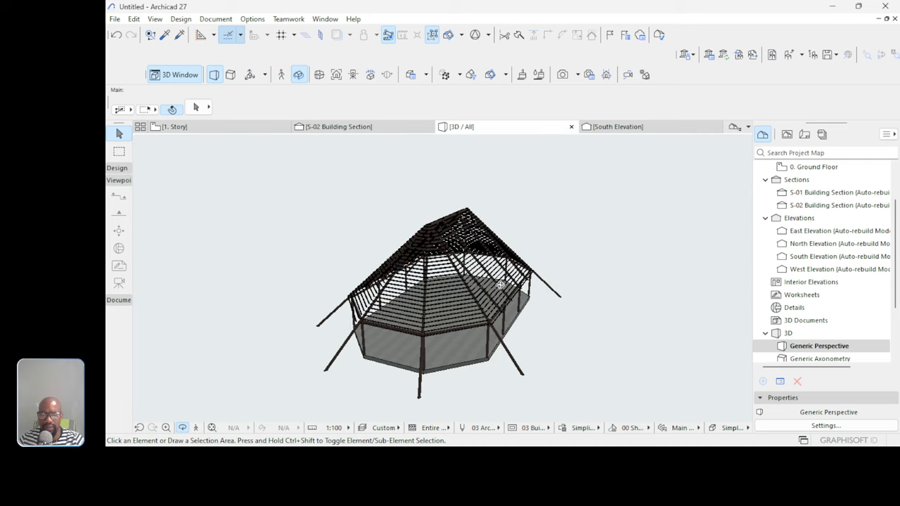
key("Escape")
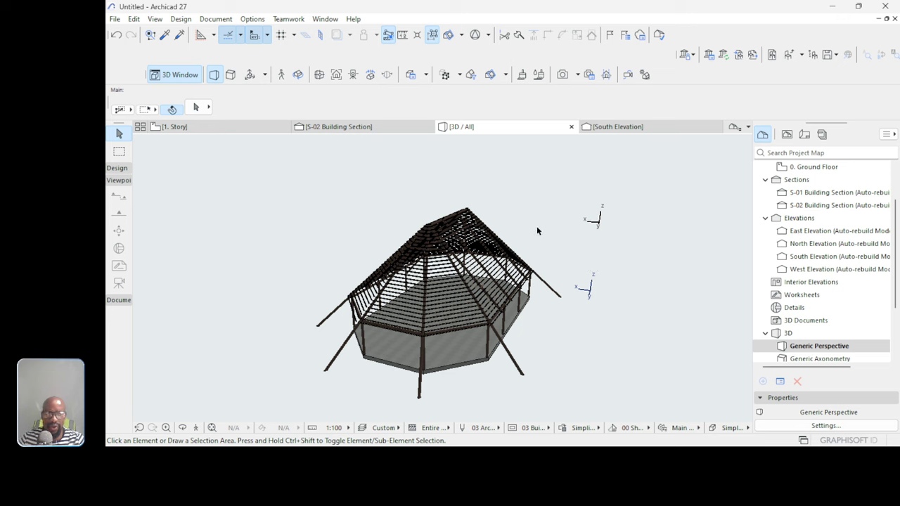
Turn on the Shell - Roof layer in Layer Settings (Model Views) and confirm.
left_click(250, 19)
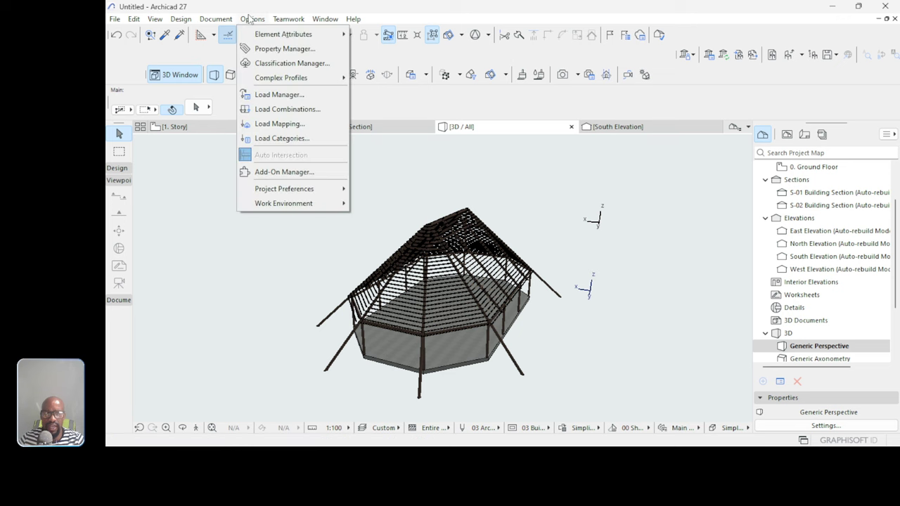
mouse_move(267, 37)
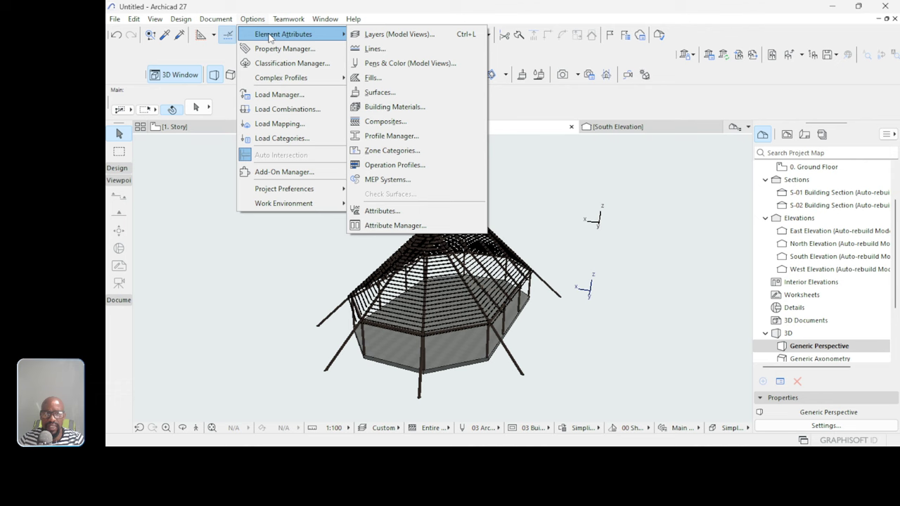
left_click(405, 35)
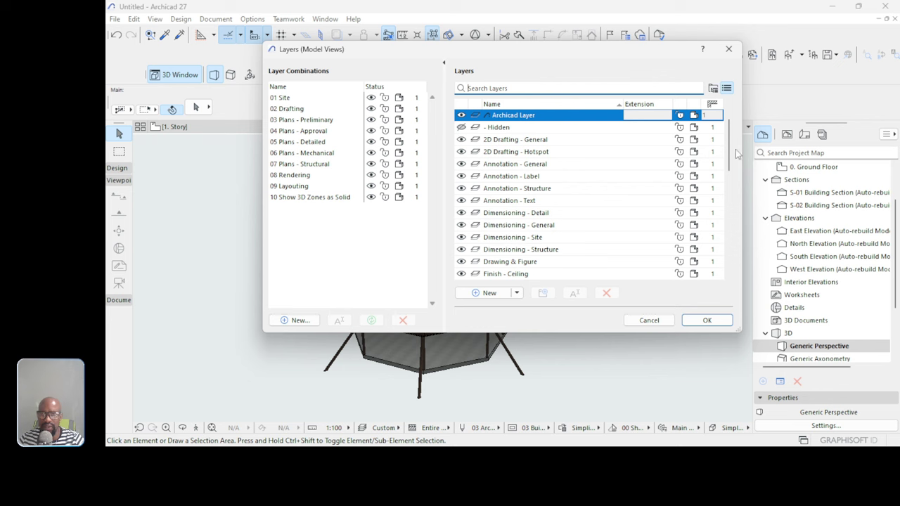
scroll(734, 172, "down", 5)
scroll(734, 177, "down", 5)
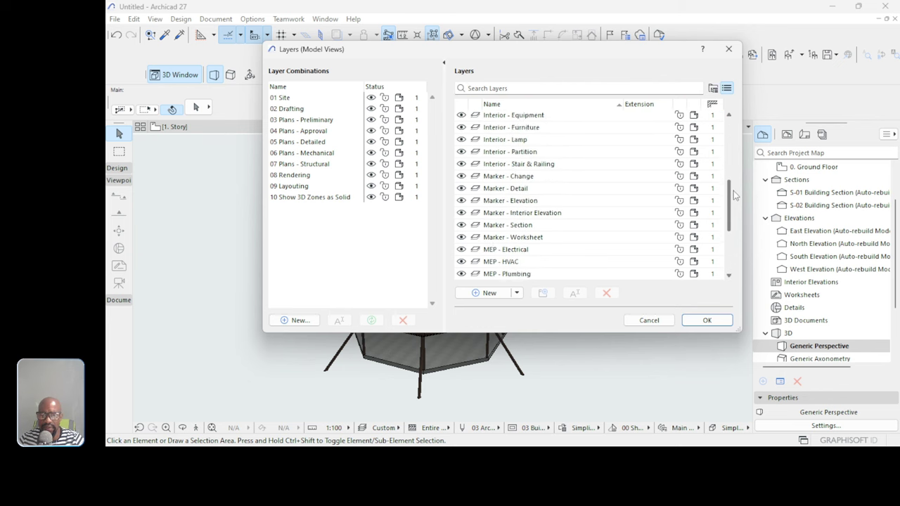
left_click(461, 212)
left_click(474, 214)
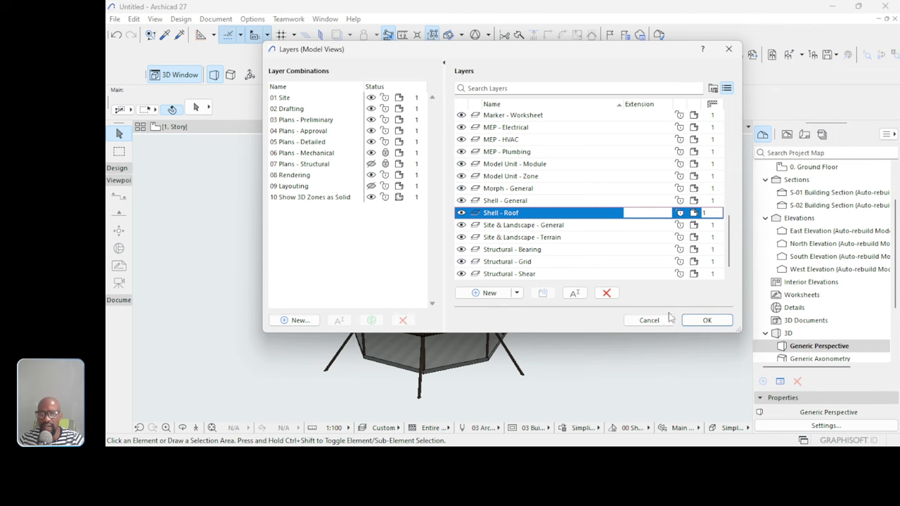
left_click(711, 320)
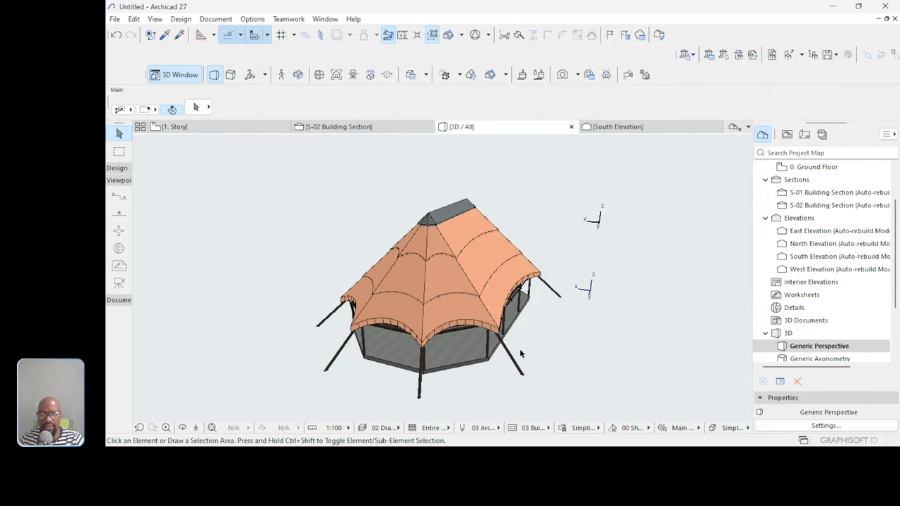
key("o")
left_click_drag(464, 347, 438, 342)
scroll(439, 343, "up", 4)
scroll(439, 343, "up", 4)
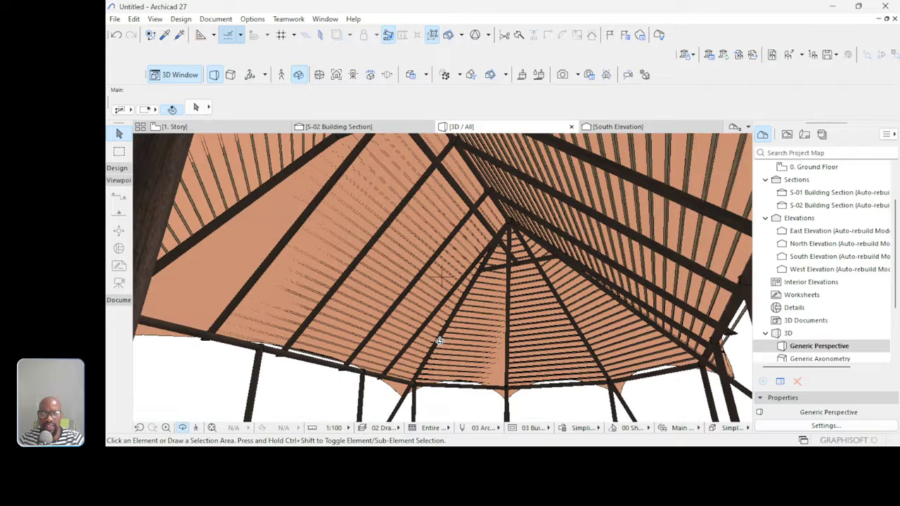
left_click_drag(450, 312, 397, 322)
scroll(467, 324, "down", 5)
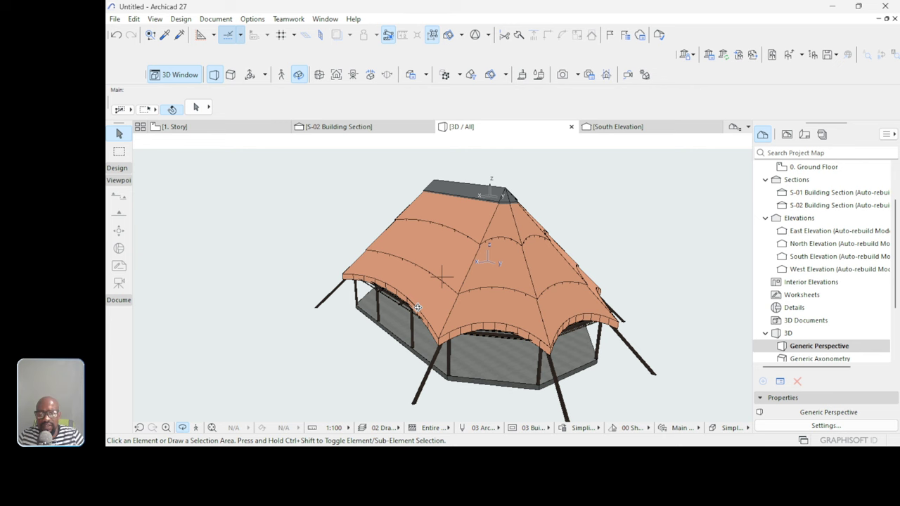
mouse_move(418, 308)
left_mouse_down()
mouse_move(436, 295)
mouse_move(430, 308)
left_mouse_up()
scroll(430, 308, "up", 3)
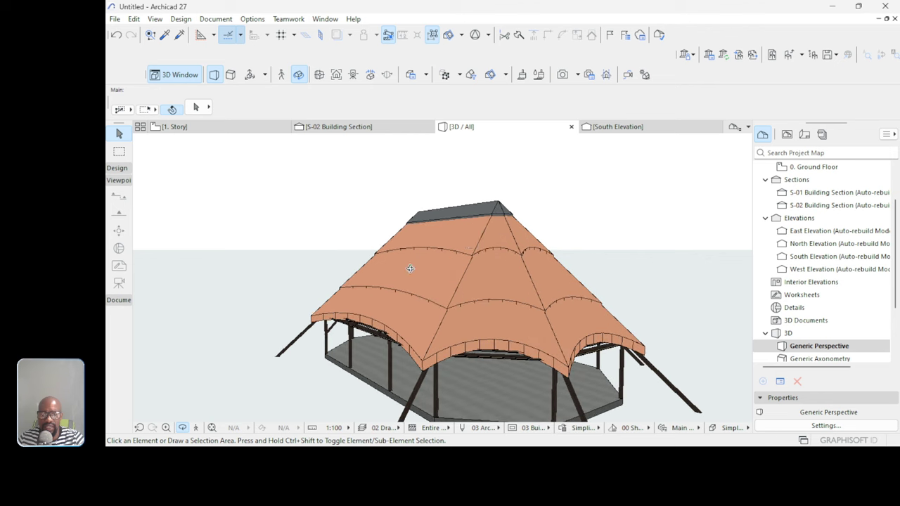
scroll(402, 270, "up", 1)
key("o")
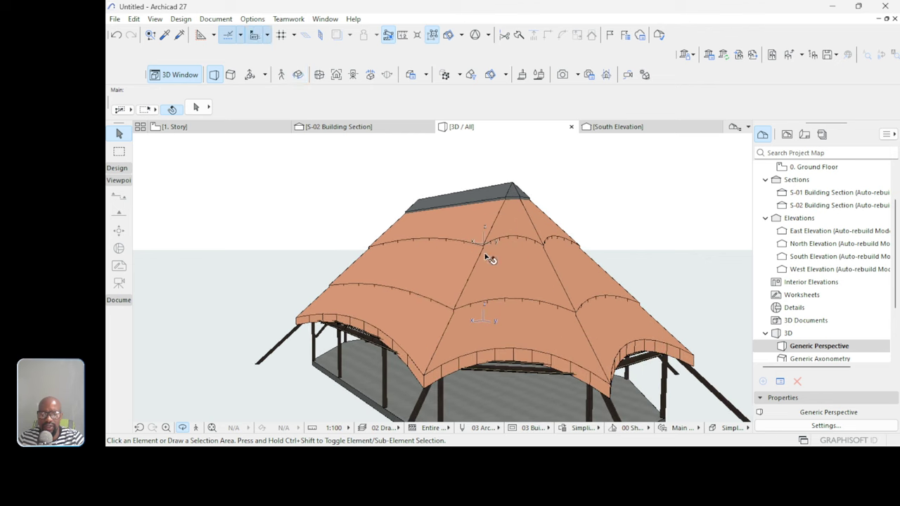
left_click(478, 265)
key("Escape")
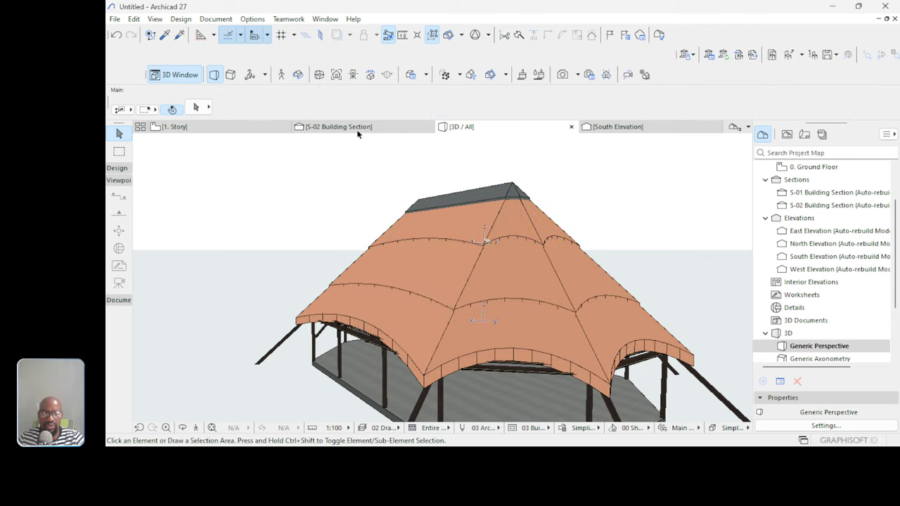
Open the Surfaces settings, filter by 'roo', and select Roof Tiles - Spanish 01.
left_click(251, 19)
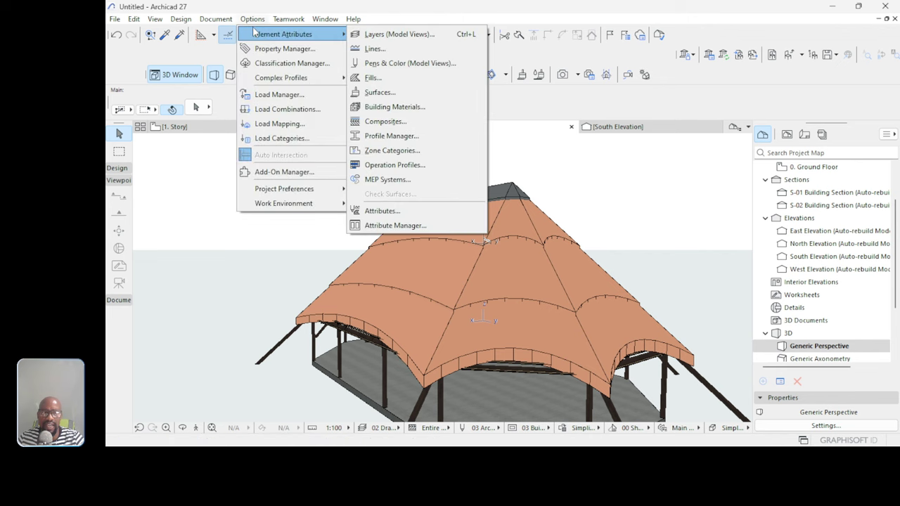
mouse_move(352, 19)
mouse_move(251, 19)
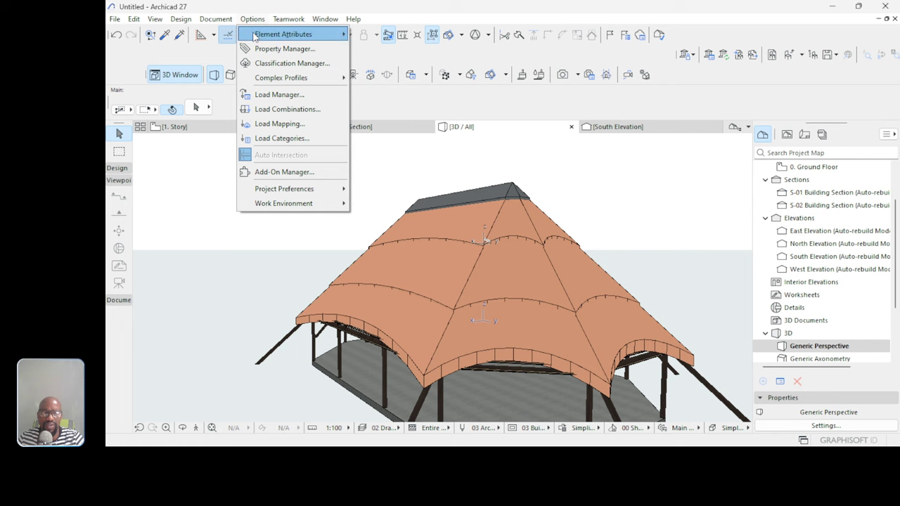
mouse_move(255, 34)
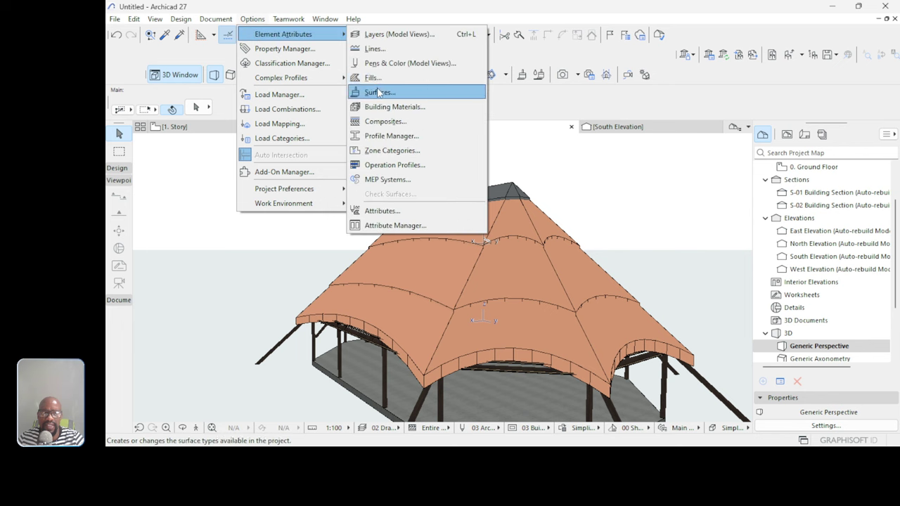
left_click(473, 128)
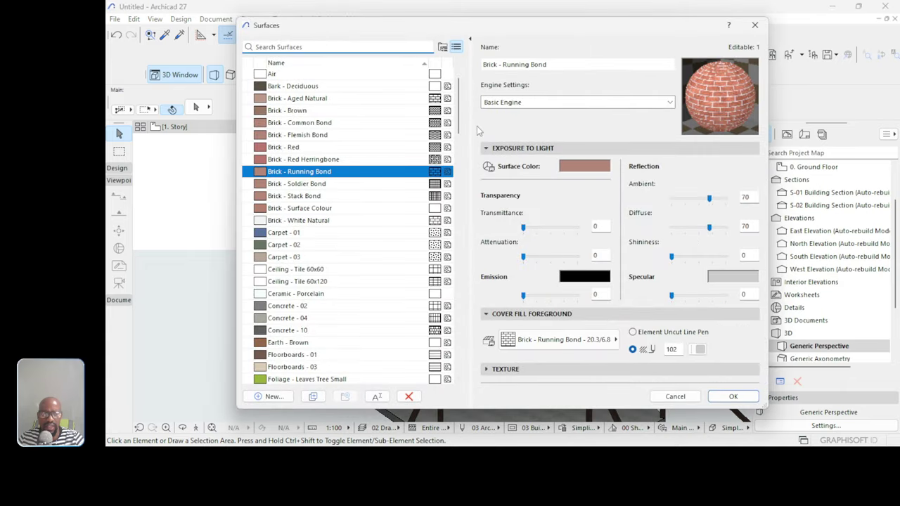
type("r")
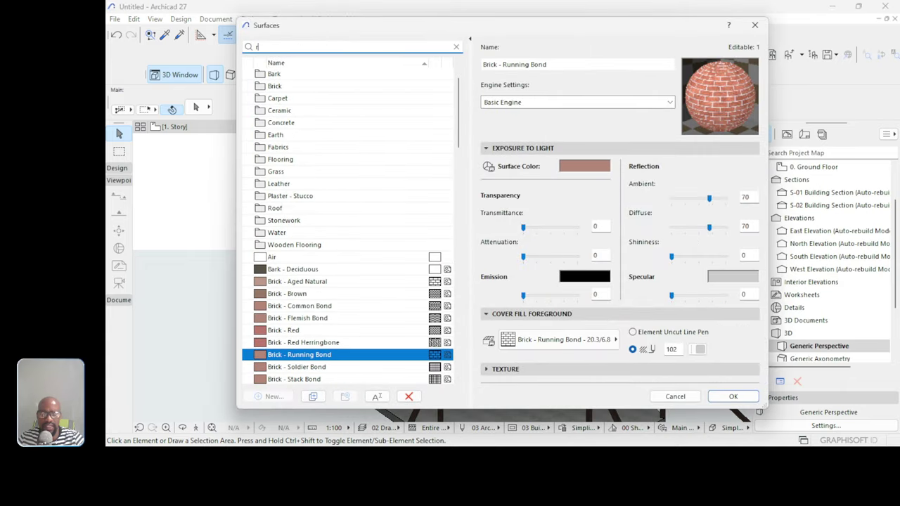
type("oo")
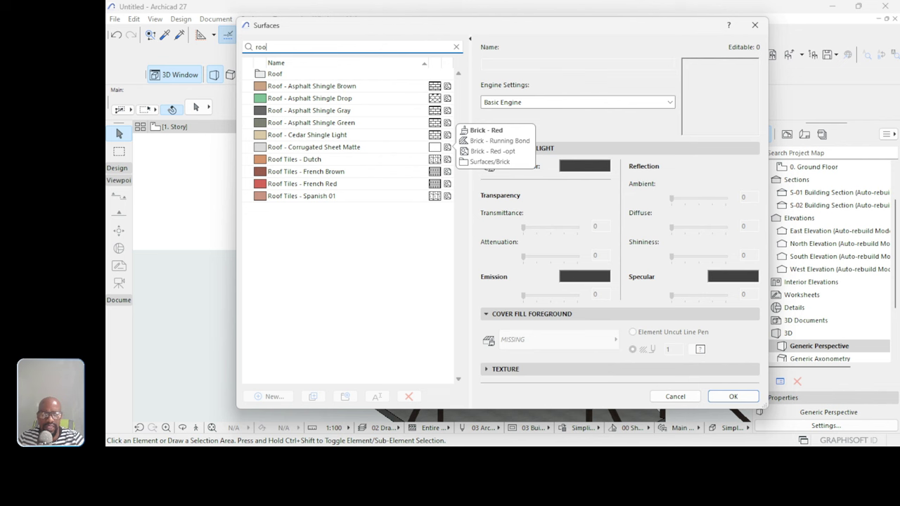
left_click(288, 198)
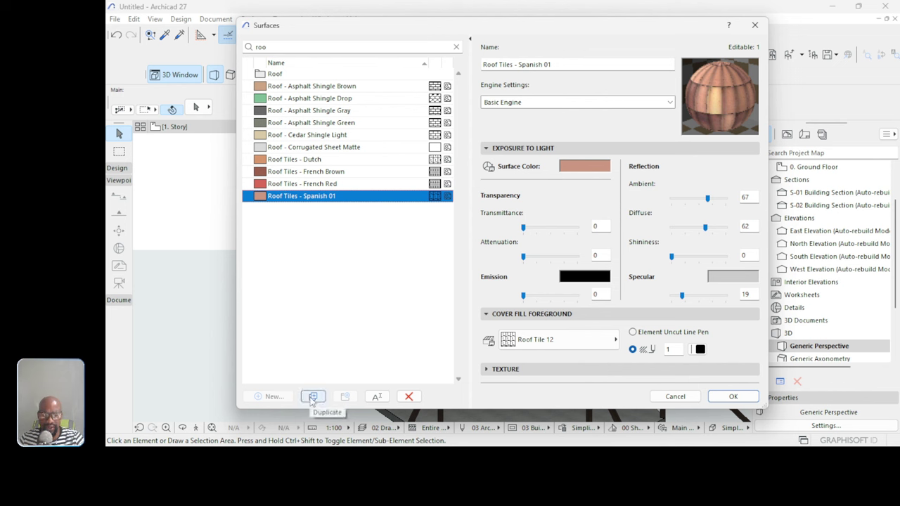
Duplicate Roof Tiles - Spanish 01, rename the copy 'Roof - Thatch', and expand its Texture panel.
left_click(312, 395)
left_click(353, 207)
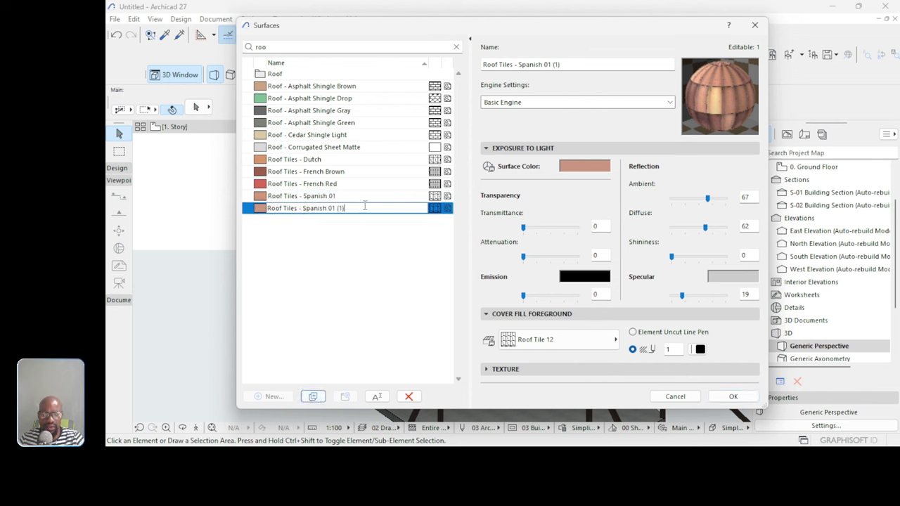
left_click_drag(345, 207, 304, 204)
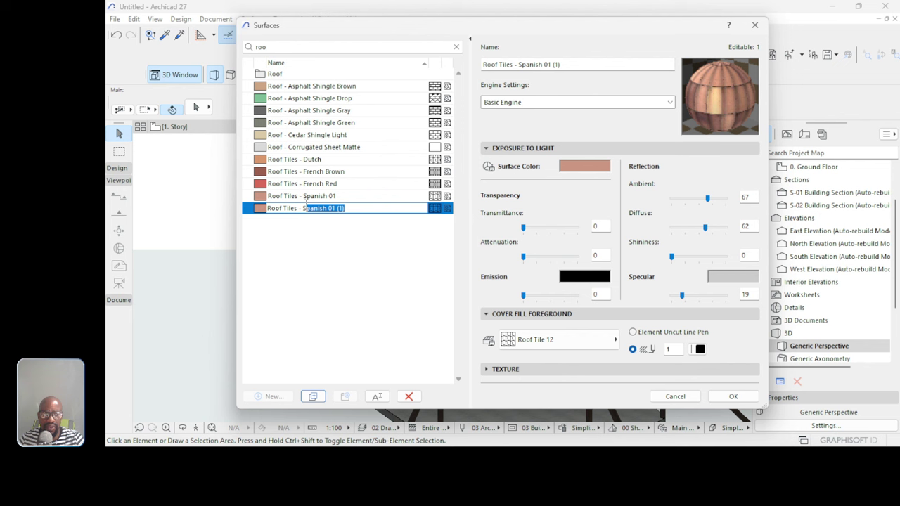
mouse_move(305, 202)
left_mouse_down()
mouse_move(288, 205)
mouse_move(295, 207)
left_mouse_up()
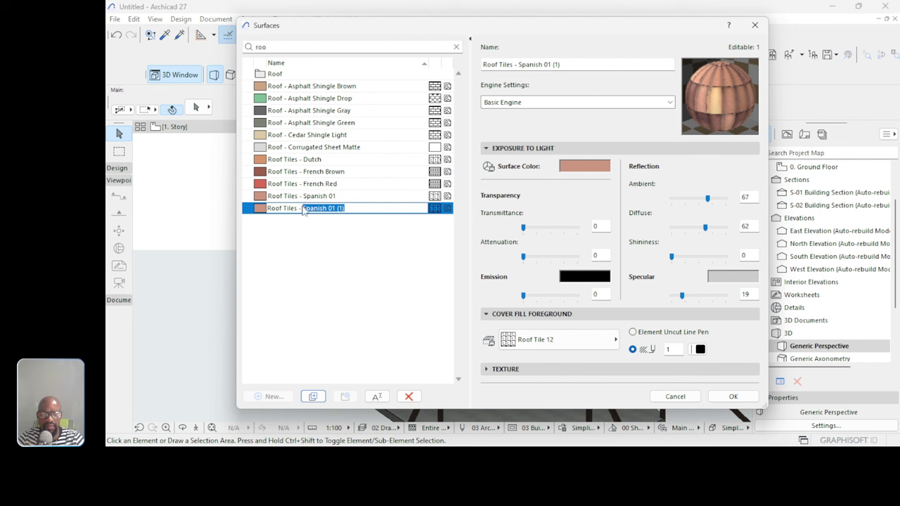
type("Thatc")
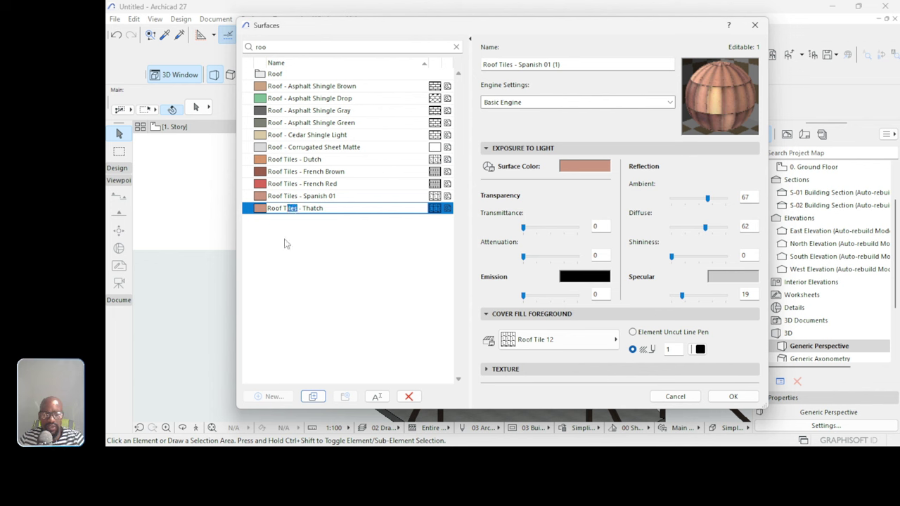
key("BackSpace")
key("BackSpace")
key("BackSpace")
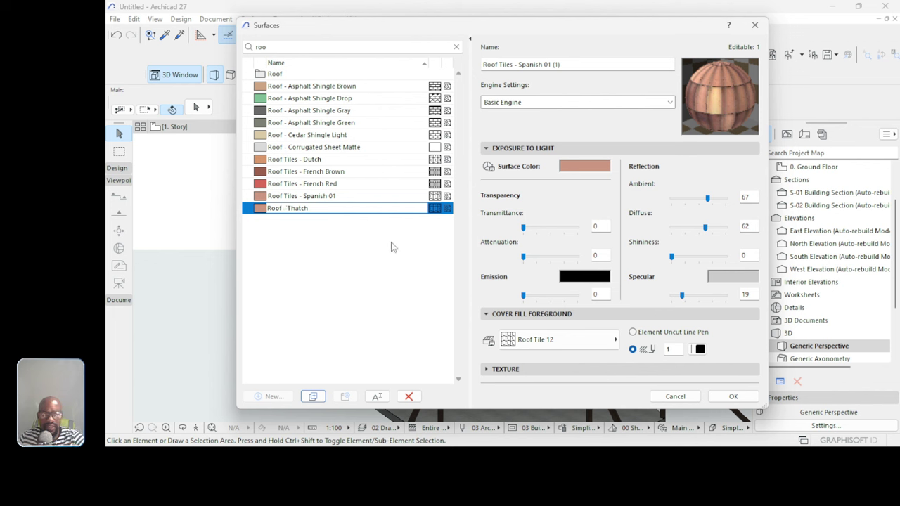
left_click(373, 256)
left_click(280, 160)
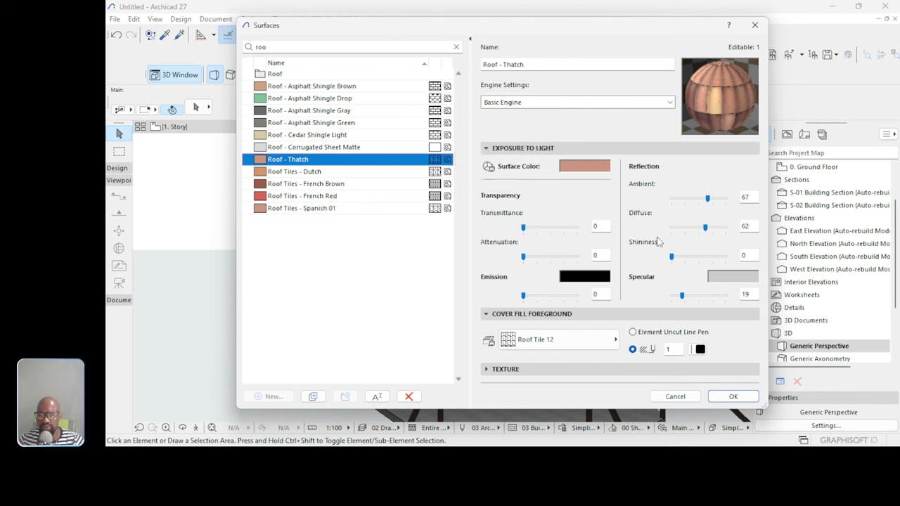
left_click(486, 369)
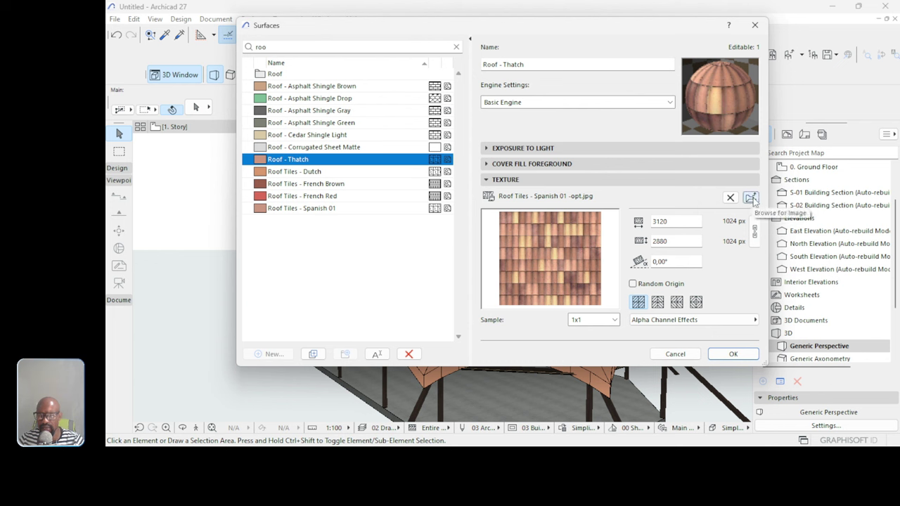
Load 23_thatched roof texture-seamless.jpg from the Desktop as the Roof - Thatch texture.
left_click(751, 199)
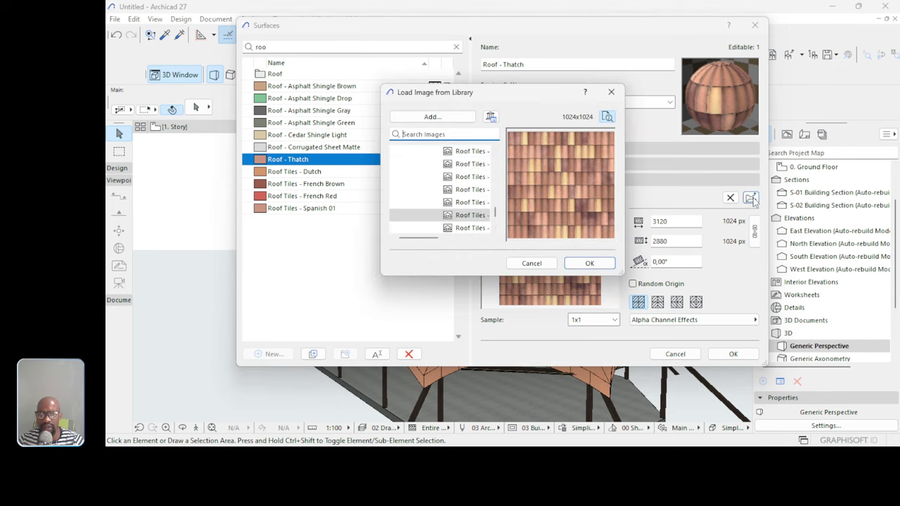
left_click(429, 118)
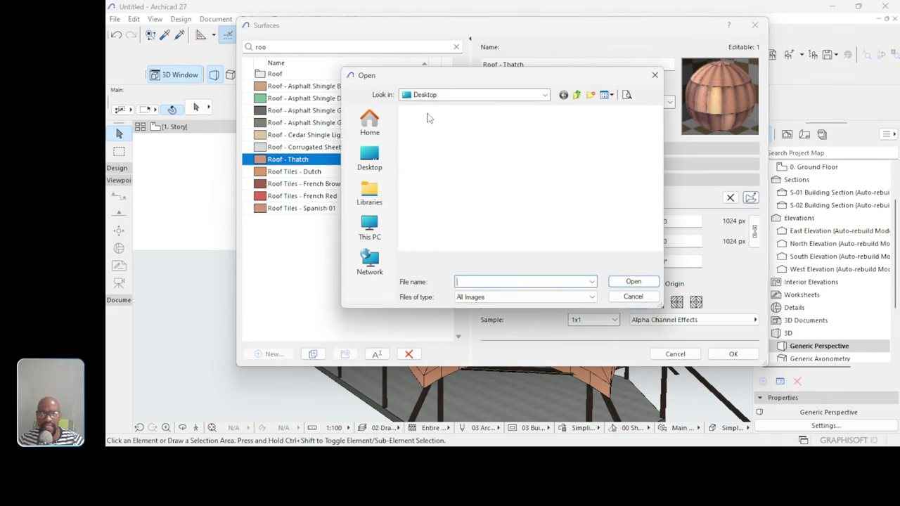
left_click(366, 123)
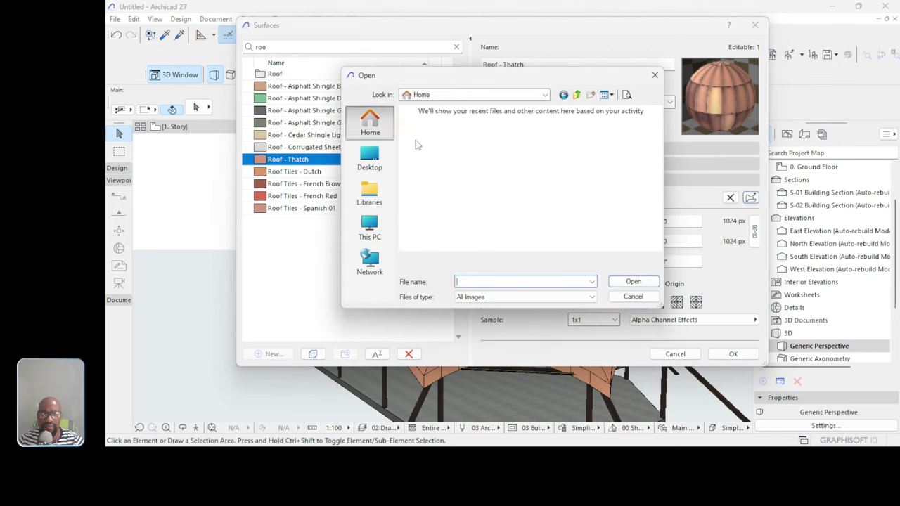
scroll(509, 166, "down", 10)
scroll(509, 166, "up", 10)
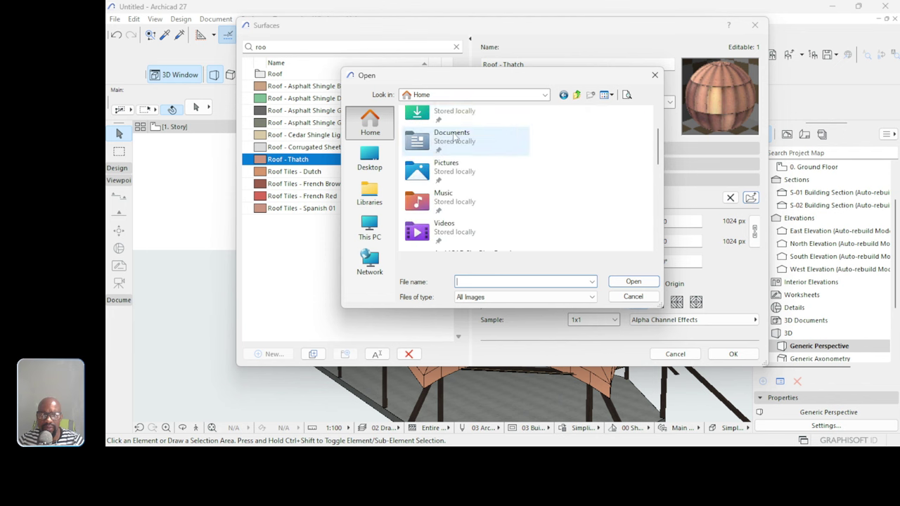
double_click(527, 140)
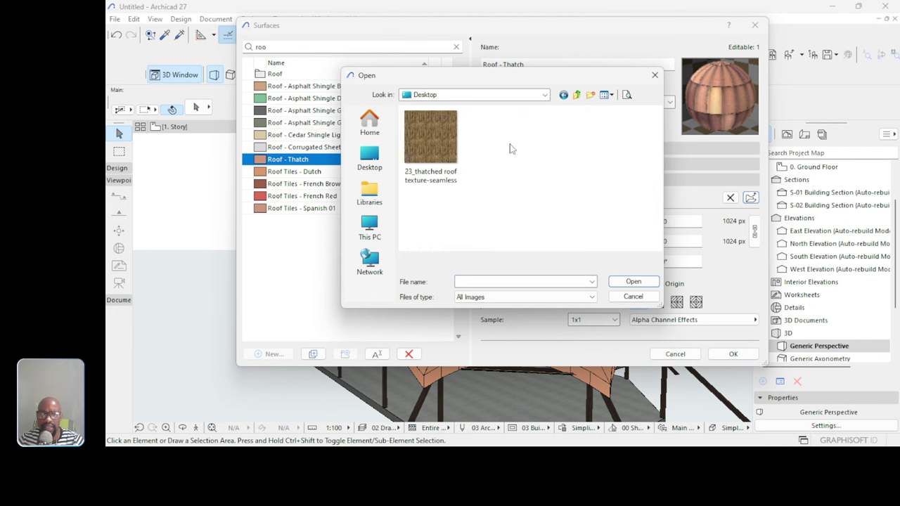
left_click(440, 149)
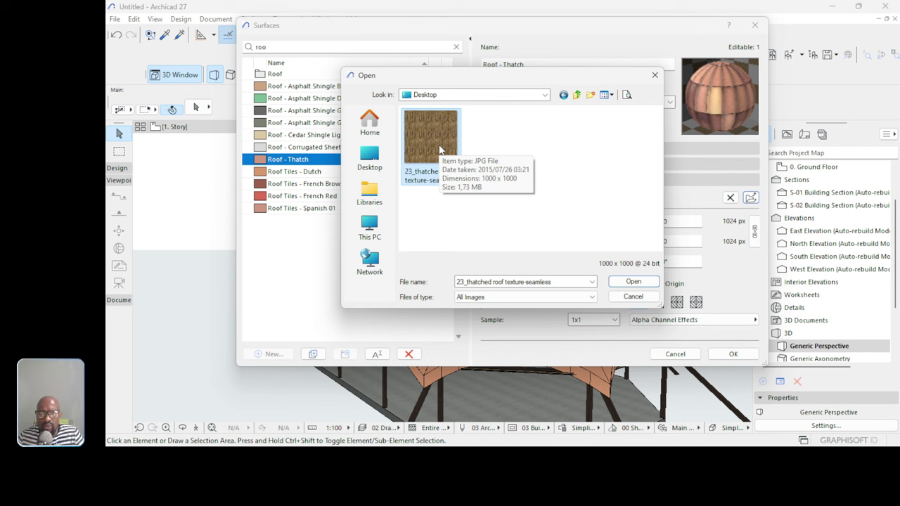
left_click(633, 282)
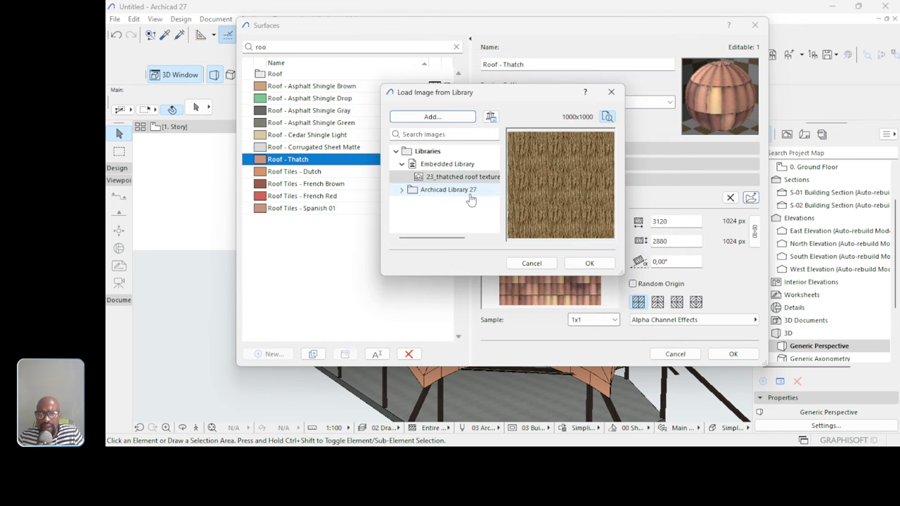
left_click(589, 263)
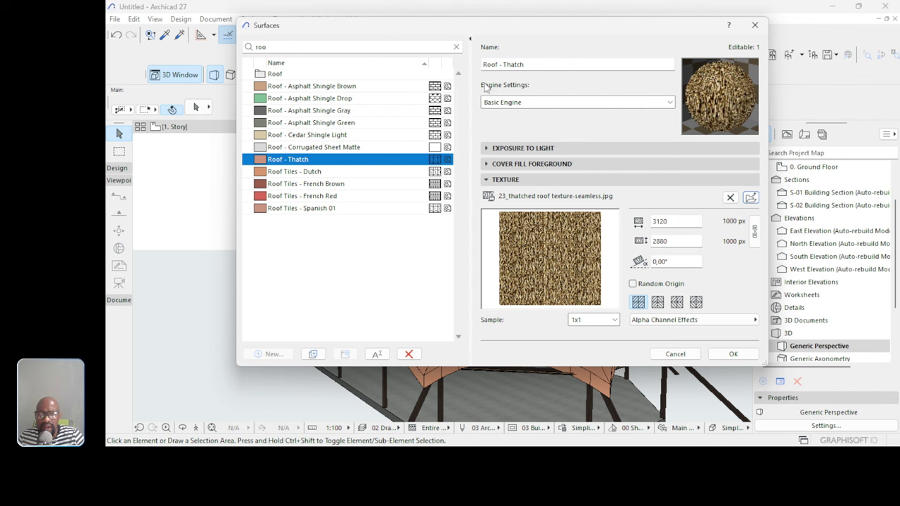
Set the Roof - Thatch cover fill foreground to Grass, found by searching 'gra'.
left_click(487, 165)
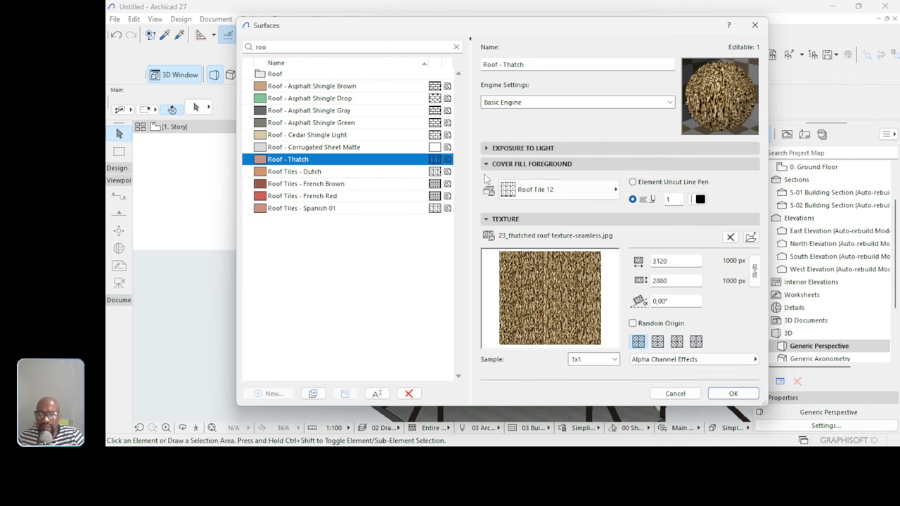
left_click(543, 196)
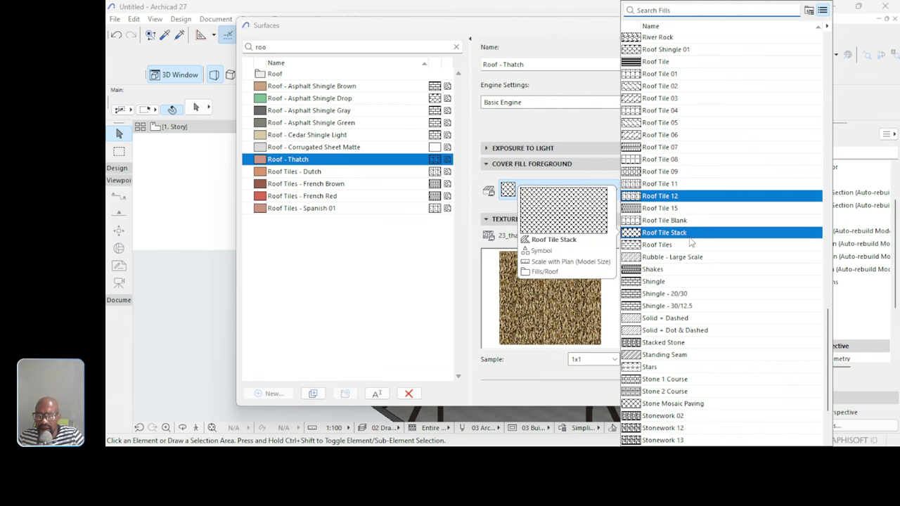
scroll(691, 242, "down", 3)
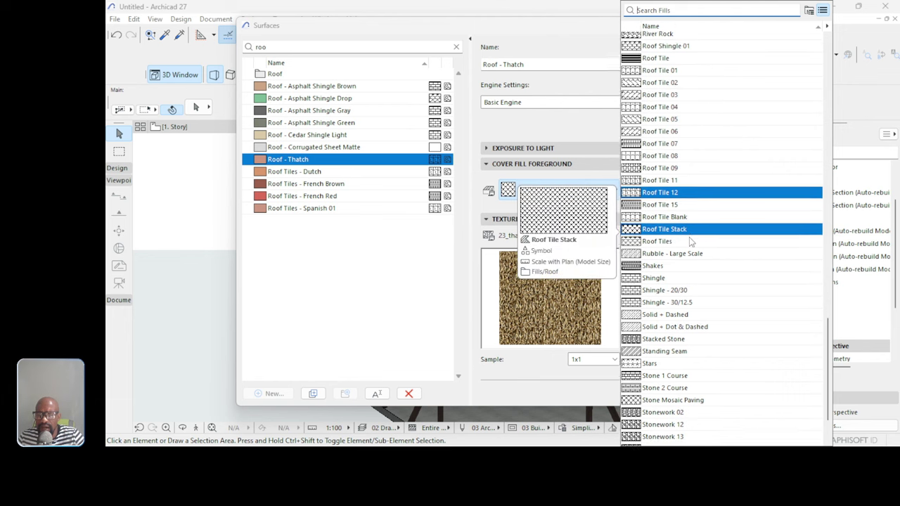
scroll(691, 242, "up", 5)
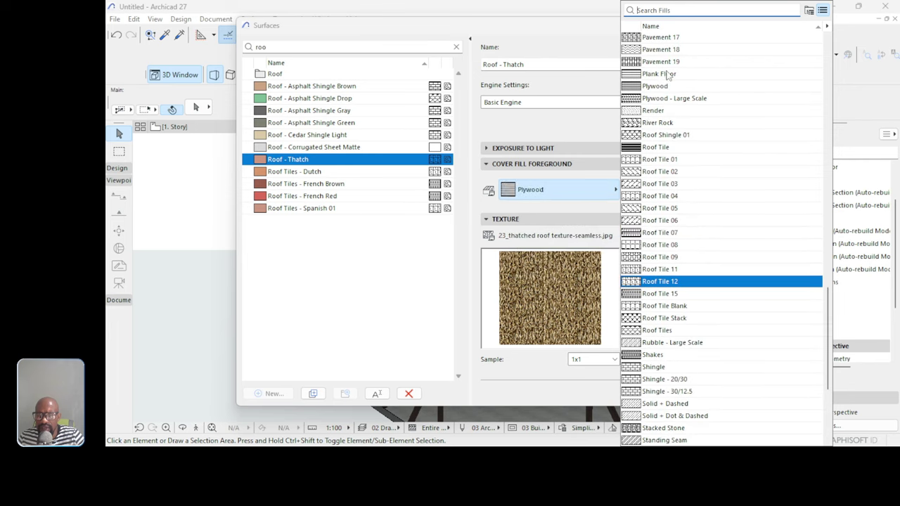
scroll(707, 242, "down", 5)
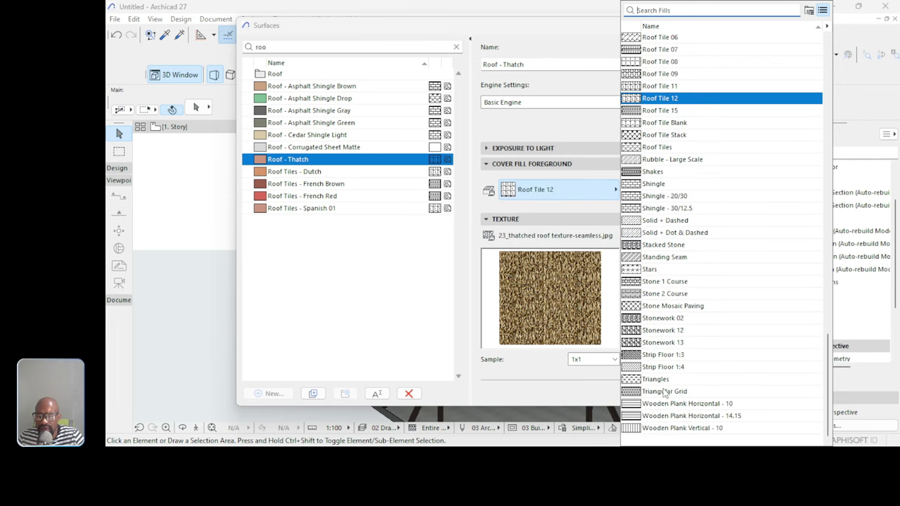
left_click(655, 431)
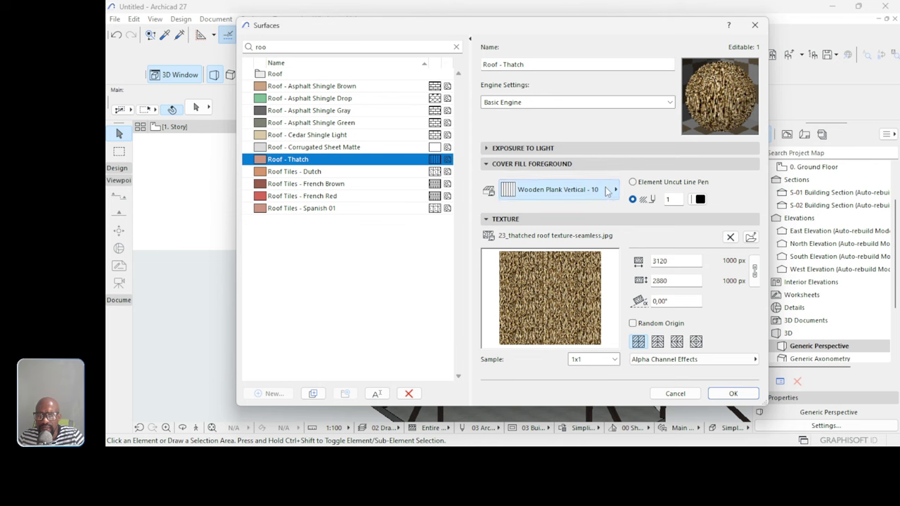
left_click(562, 190)
type("g")
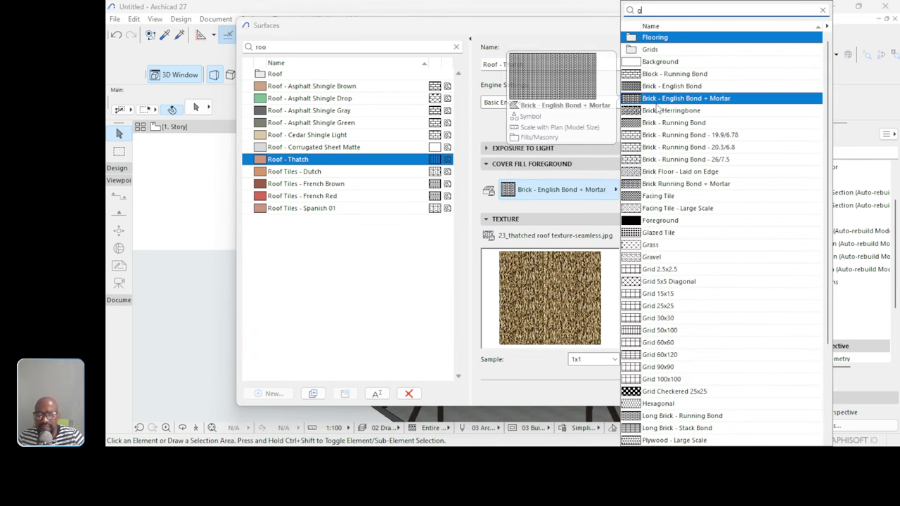
type("r")
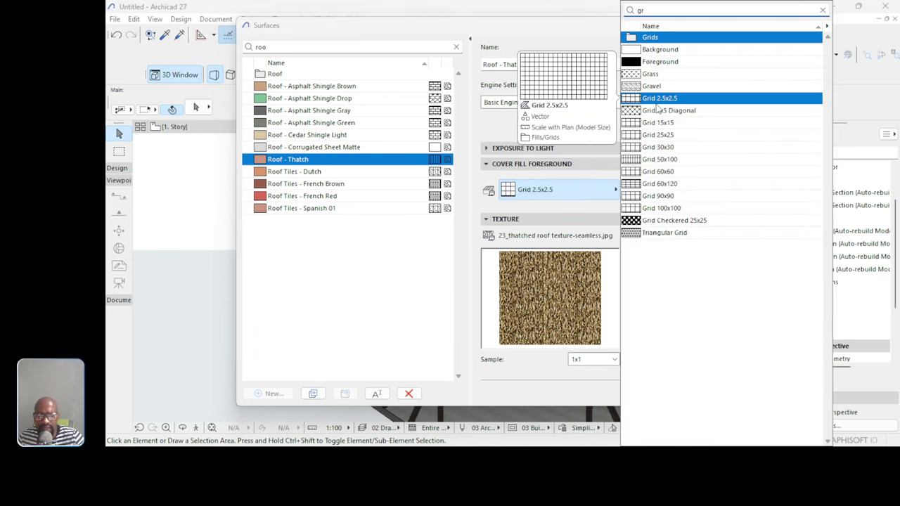
type("a")
key("Return")
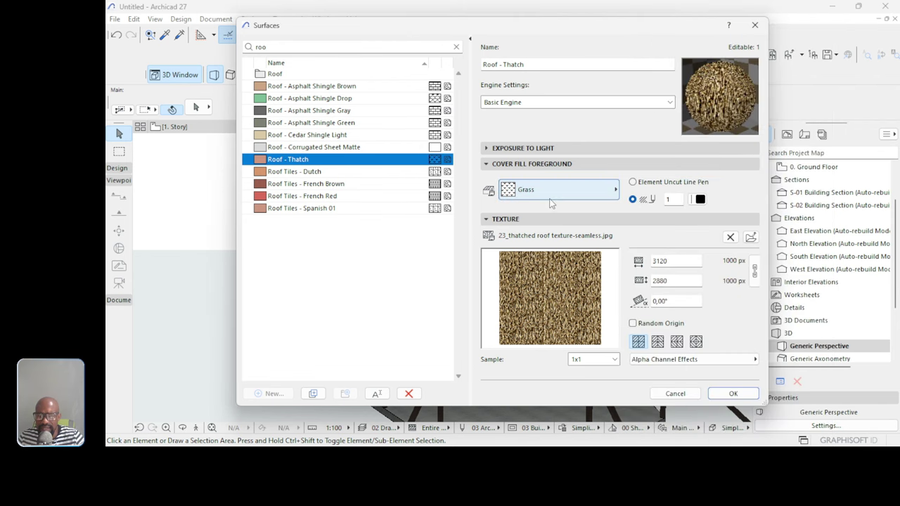
Darken the Roof - Thatch surface colour to brown (Red 125, Green 72, Blue 49).
left_click(487, 149)
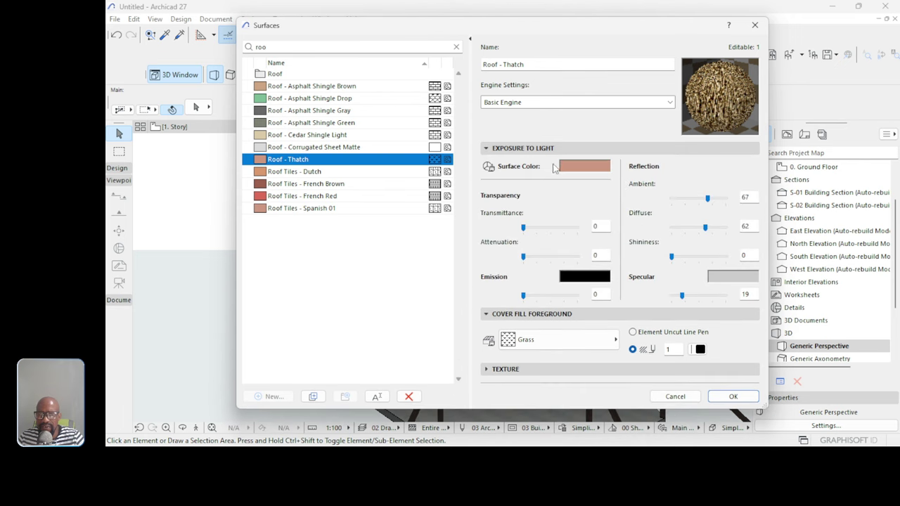
left_click(601, 164)
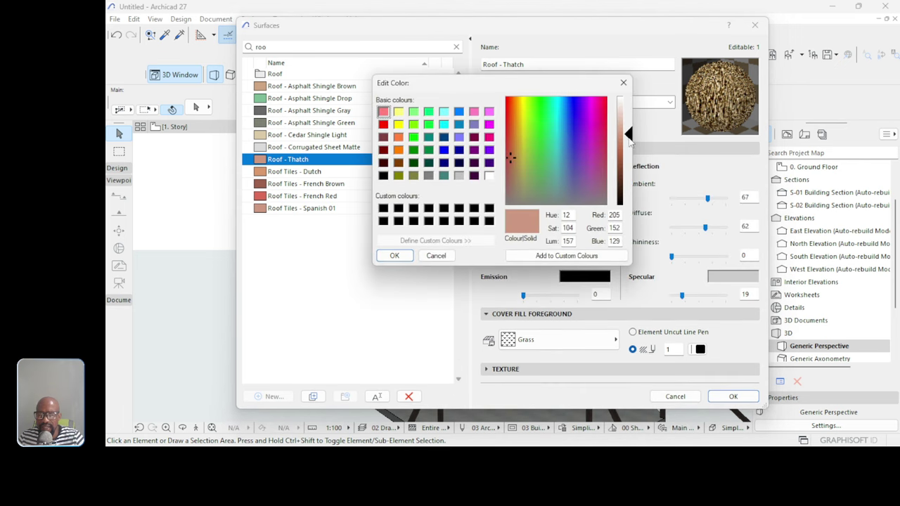
left_click_drag(630, 139, 630, 175)
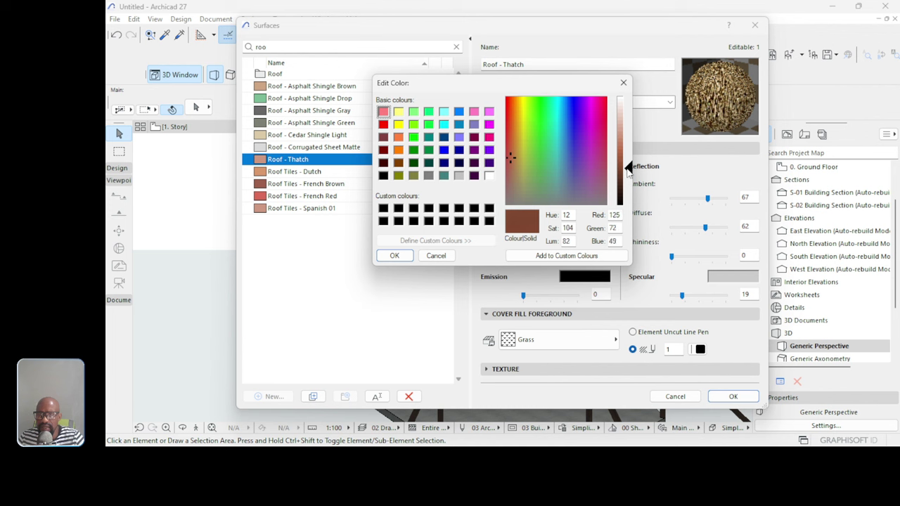
left_click(394, 255)
Close the Surfaces dialog and select the lower, middle and upper roof shells in 3D.
left_click(732, 396)
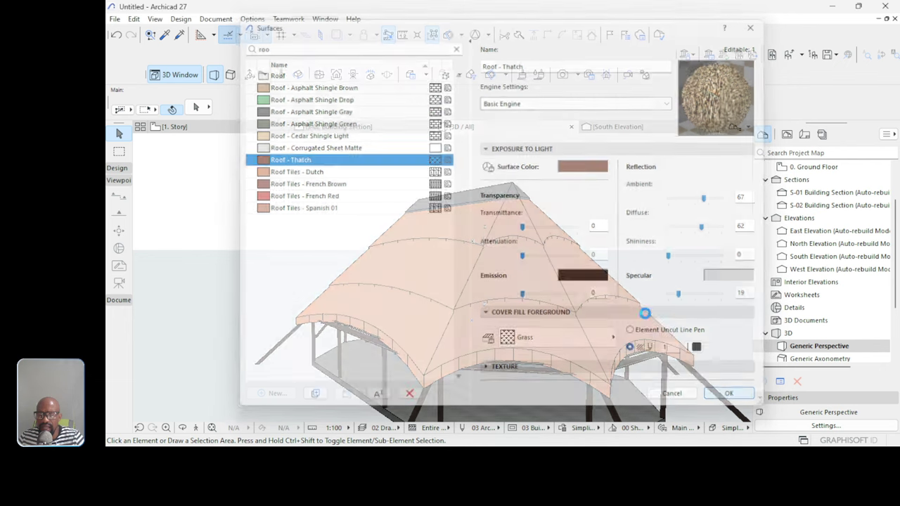
left_click(474, 336)
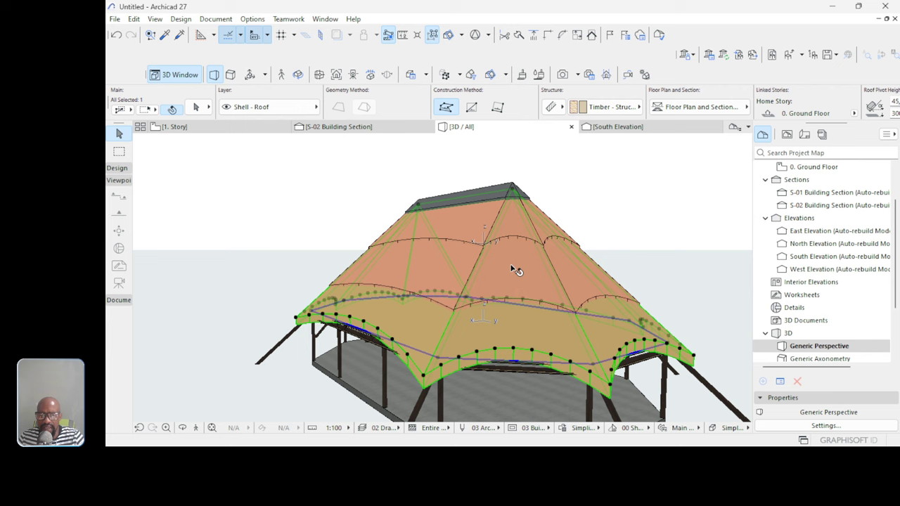
left_click(485, 254, "shift")
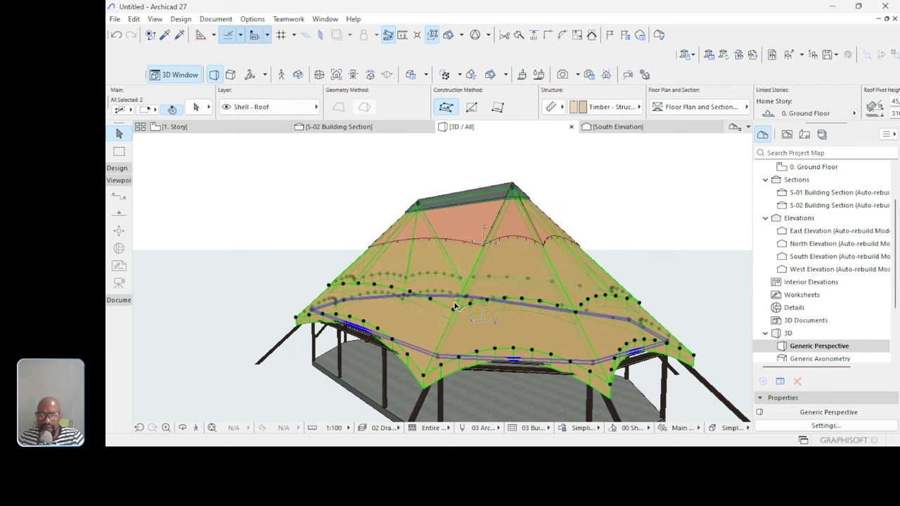
left_click(485, 253, "shift")
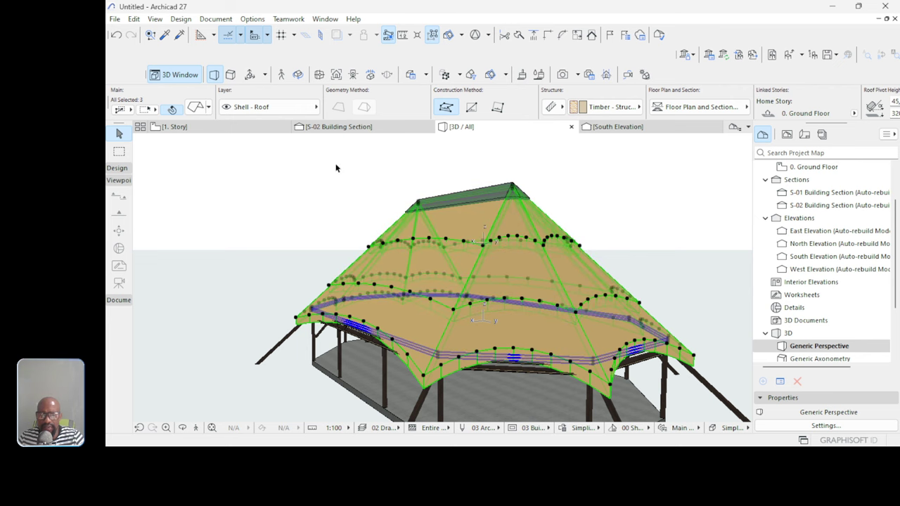
Override the selected roofs' surfaces with Roof - Thatch, linked on all sides.
left_click(194, 111)
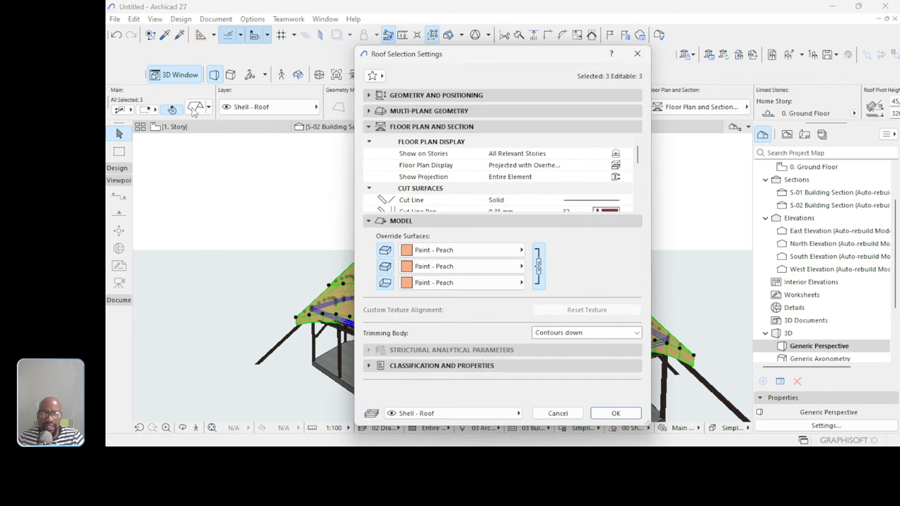
left_click(429, 251)
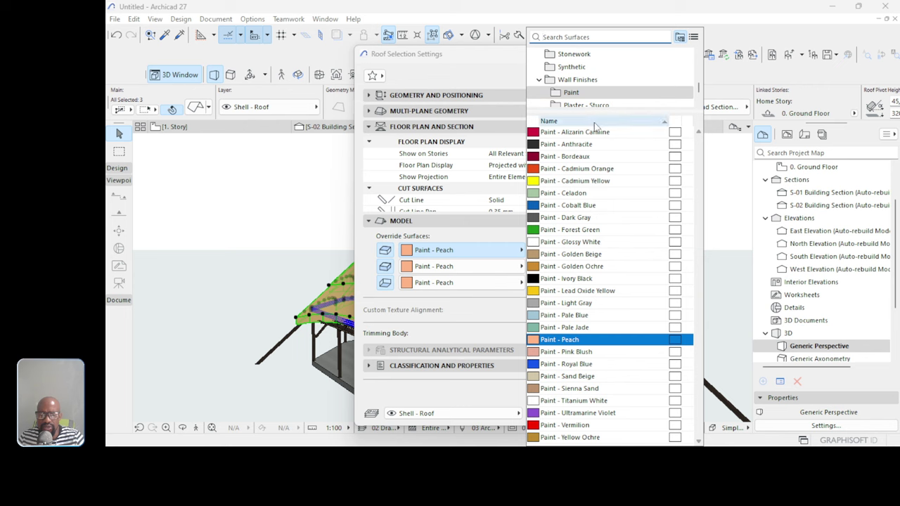
type("roo")
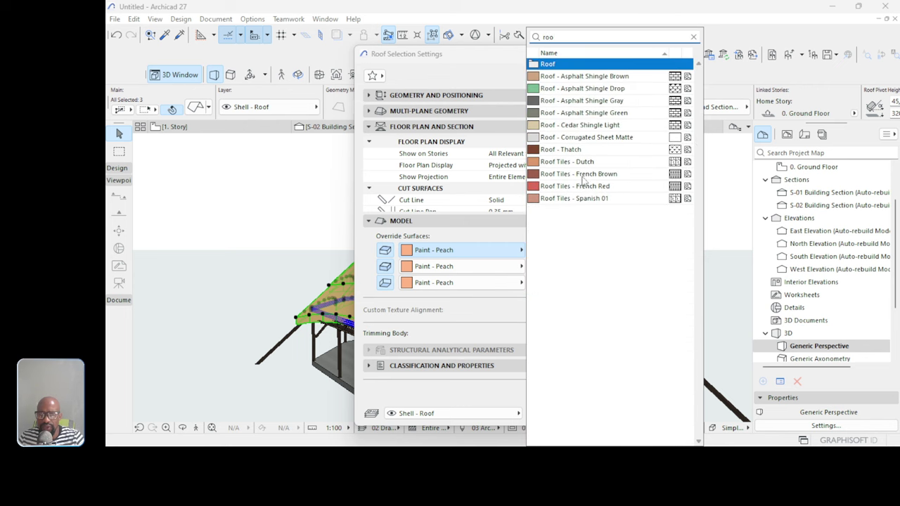
left_click(563, 149)
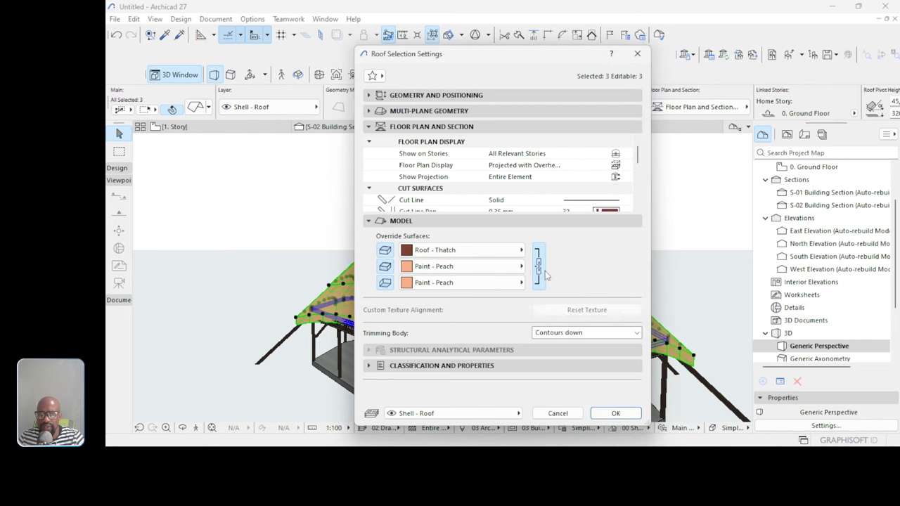
left_click(539, 265)
left_click(611, 415)
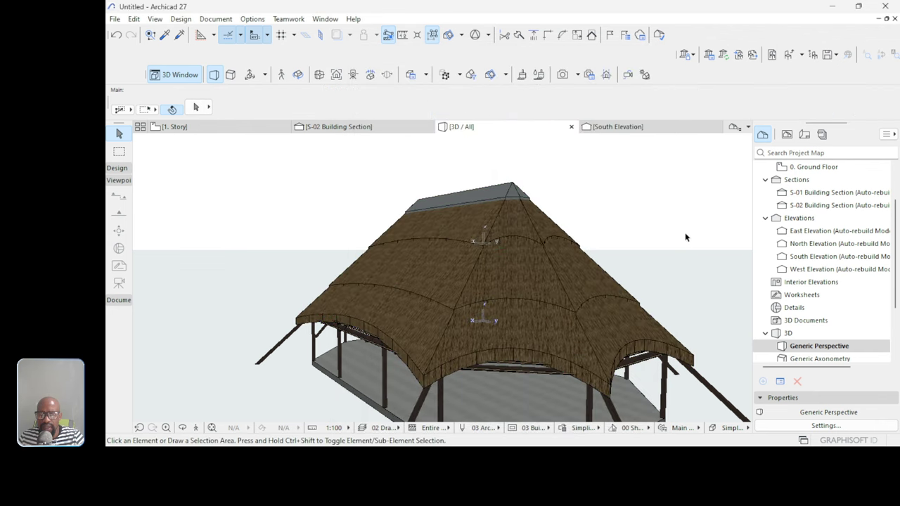
Zoom and orbit around the thatched pavilion to view the whole roof.
scroll(513, 336, "up", 5)
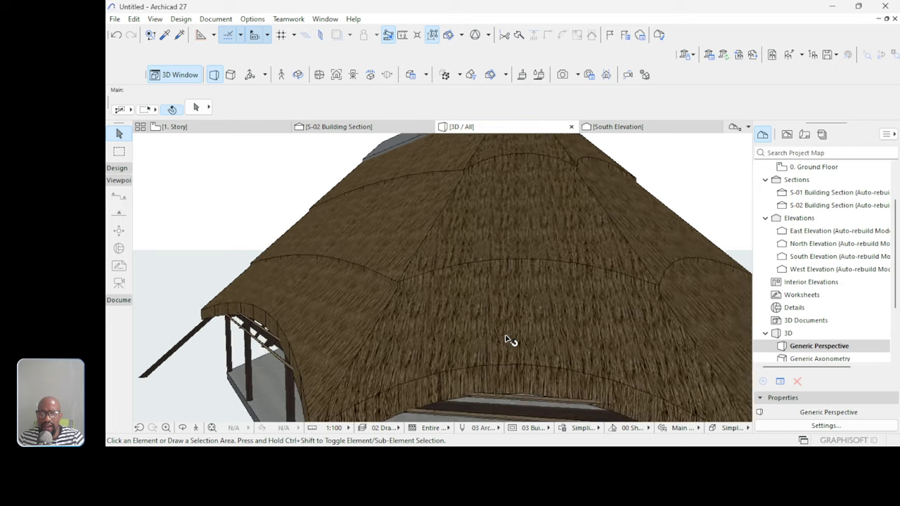
middle_click_drag(513, 336, 552, 357, "shift")
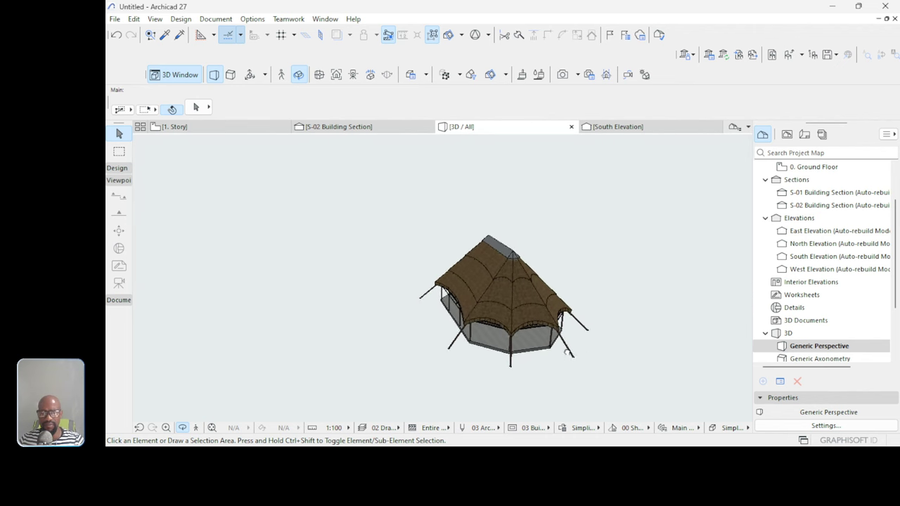
middle_click_drag(479, 257, 566, 263, "shift")
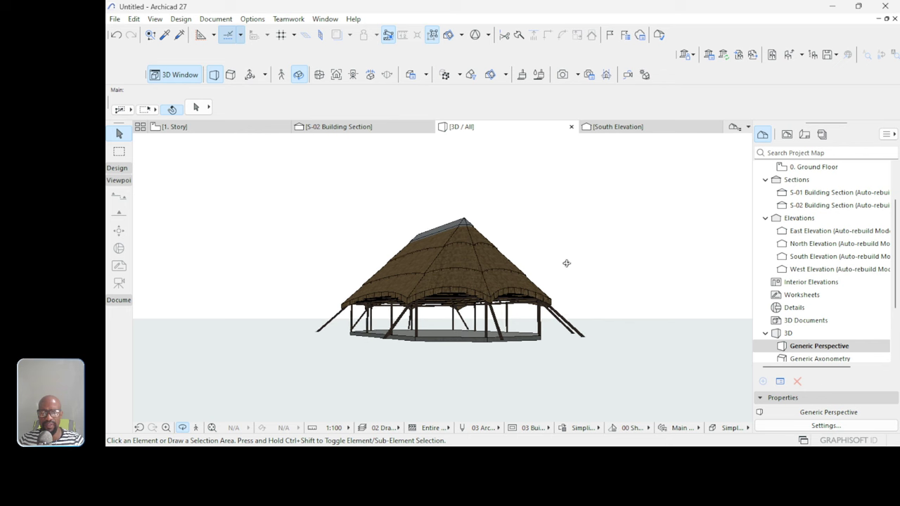
scroll(434, 333, "up", 3)
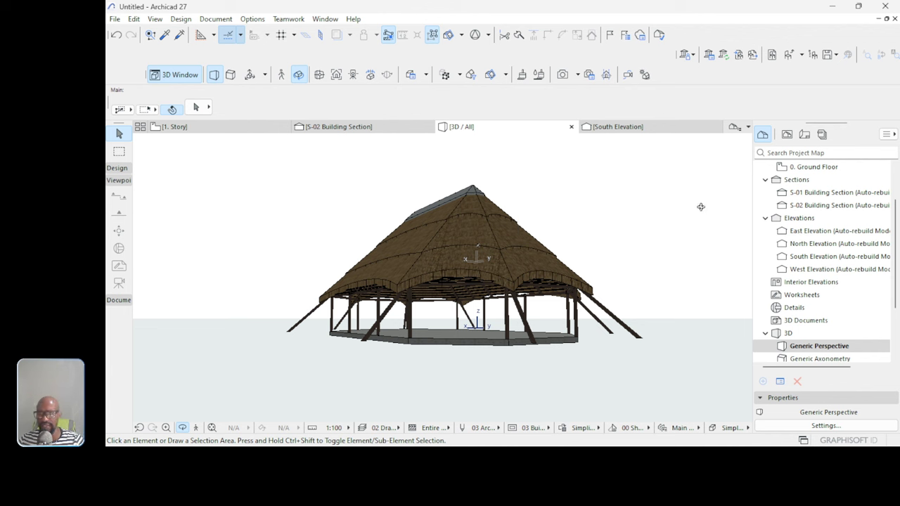
In the View Map, collapse Floor Plans, Ceiling Plans, Structural Plans and Elevations, then select the 3D folder.
left_click(786, 135)
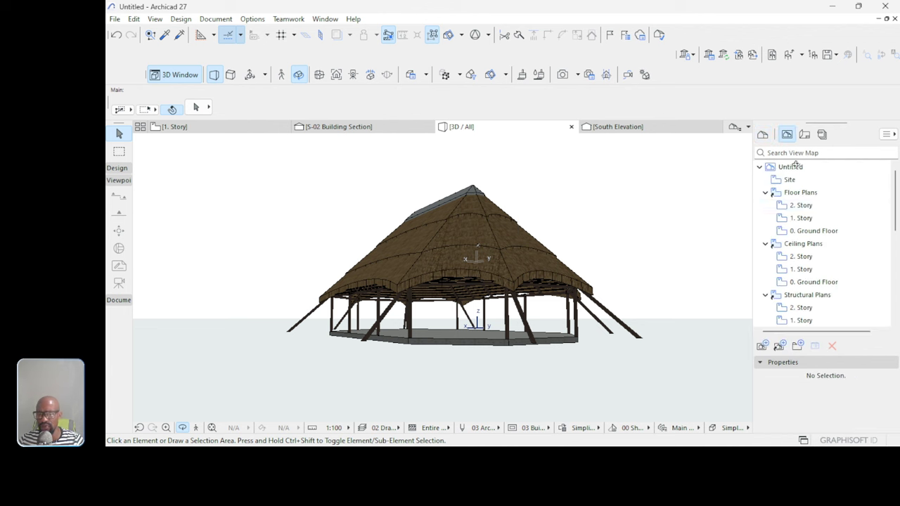
left_click(765, 193)
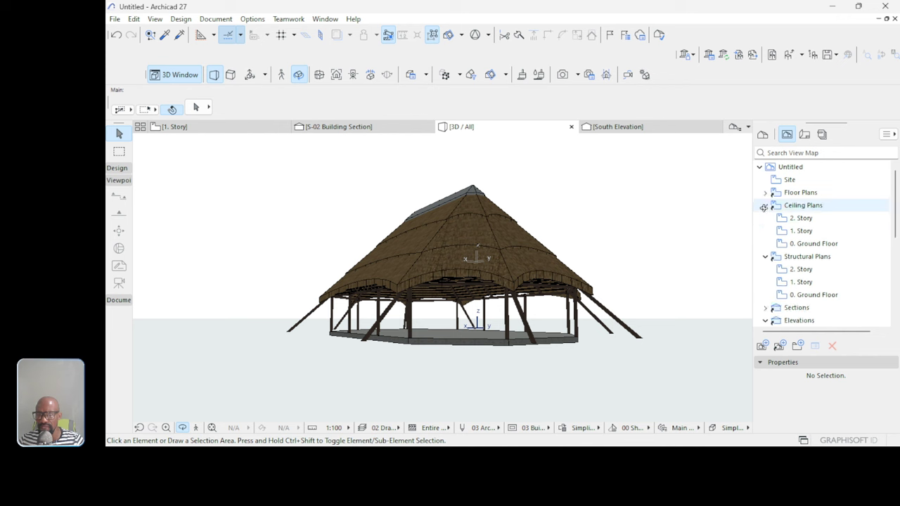
left_click(765, 205)
left_click(765, 218)
left_click(765, 243)
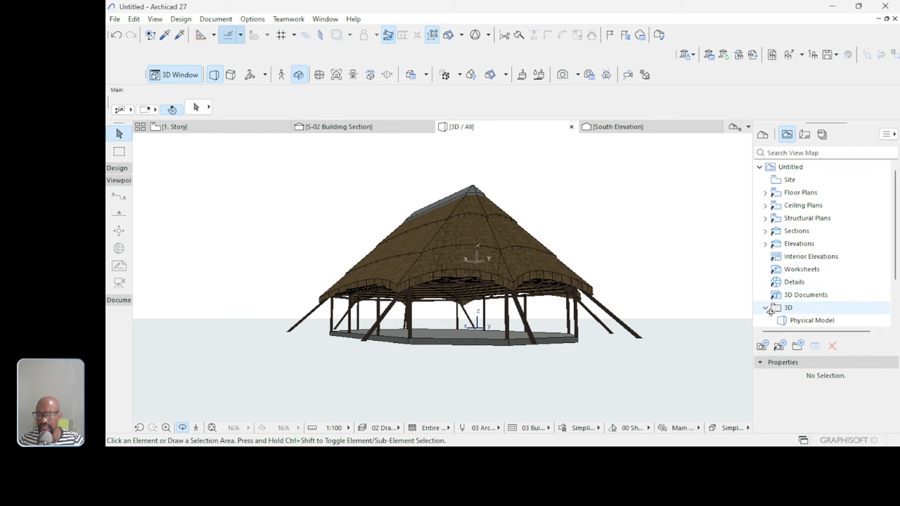
scroll(795, 290, "down", 3)
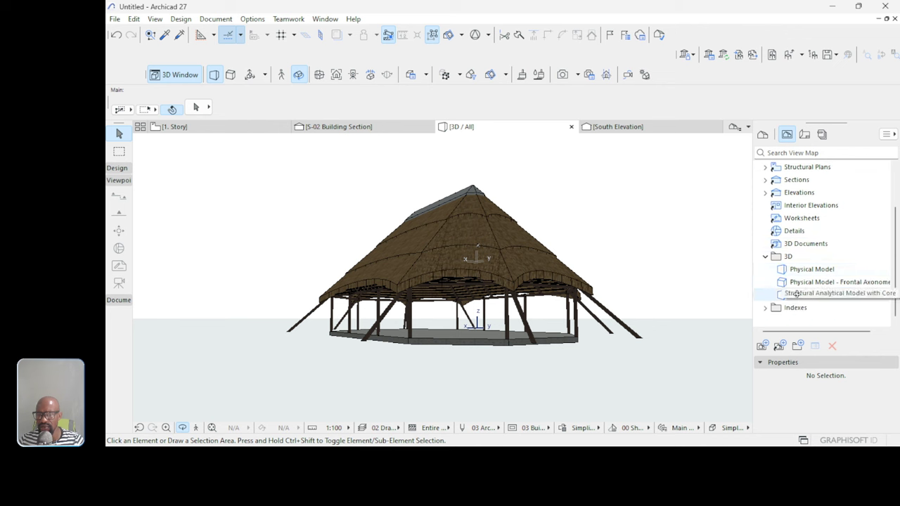
left_click(776, 255)
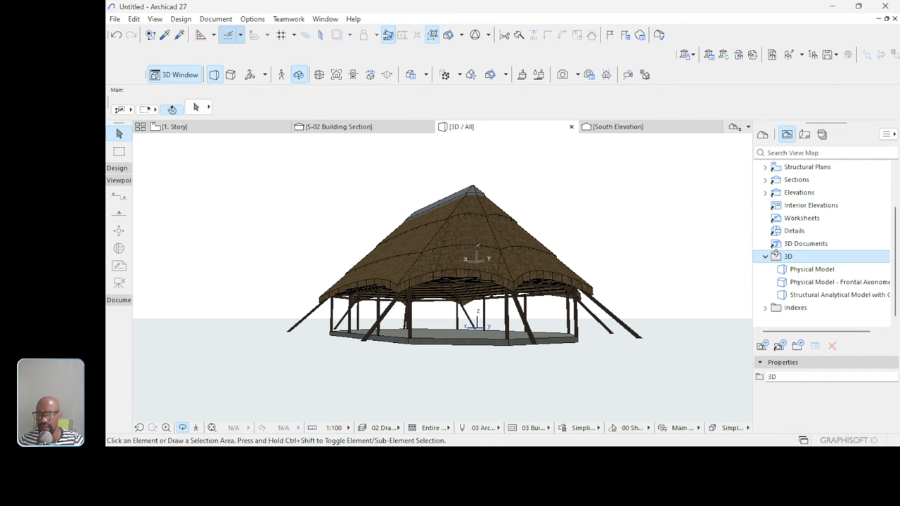
Save the current 3D view with the custom name 'Roof Perspective', then open Physical Model.
left_click(762, 347)
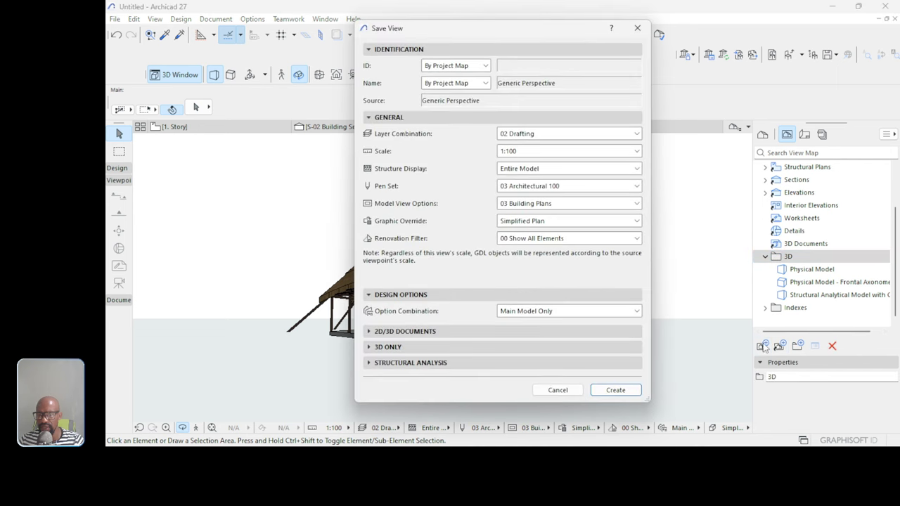
left_click(560, 390)
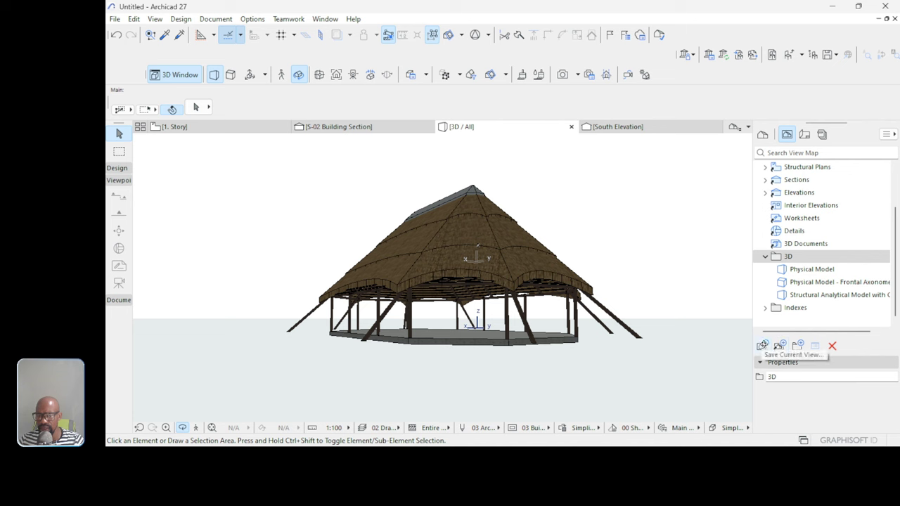
left_click(763, 346)
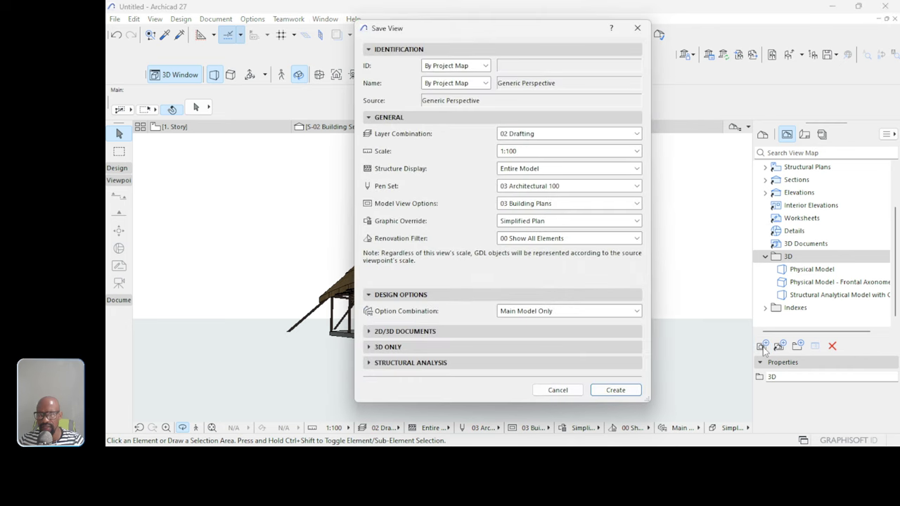
left_click(486, 83)
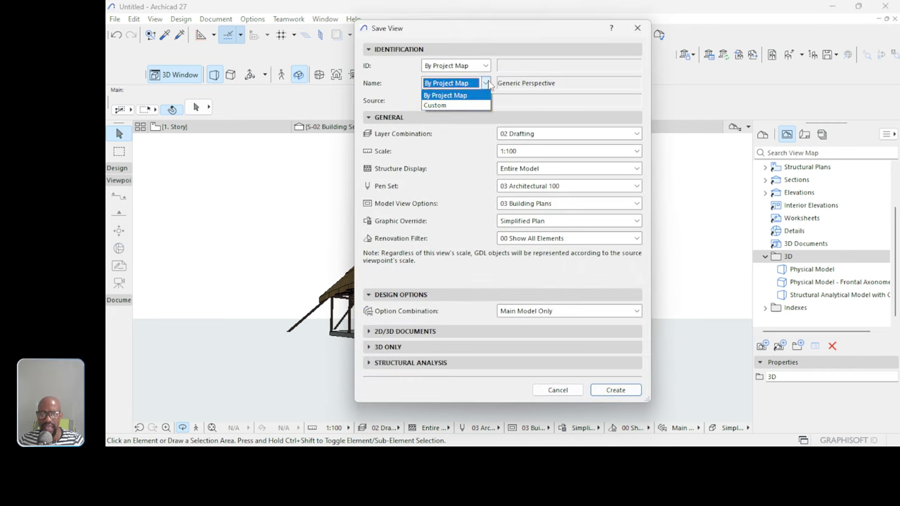
left_click(440, 106)
key("Tab")
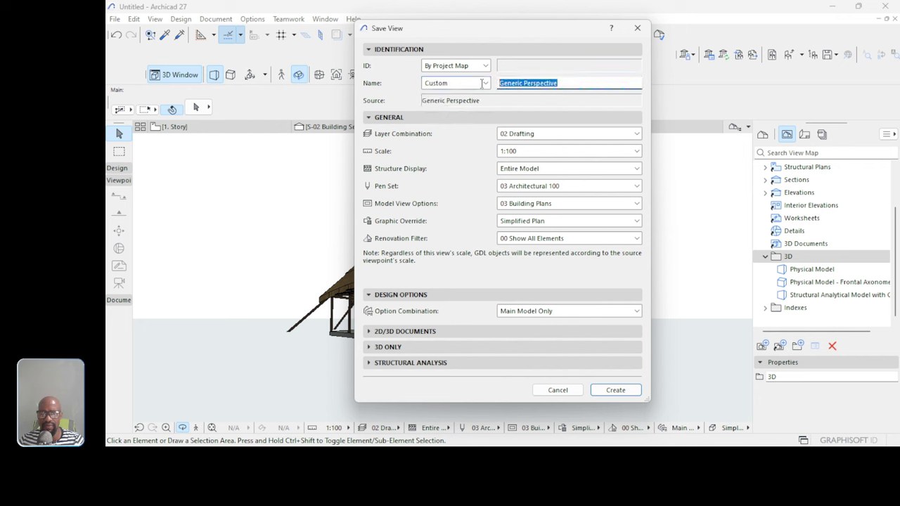
left_click(516, 88)
double_click(515, 88)
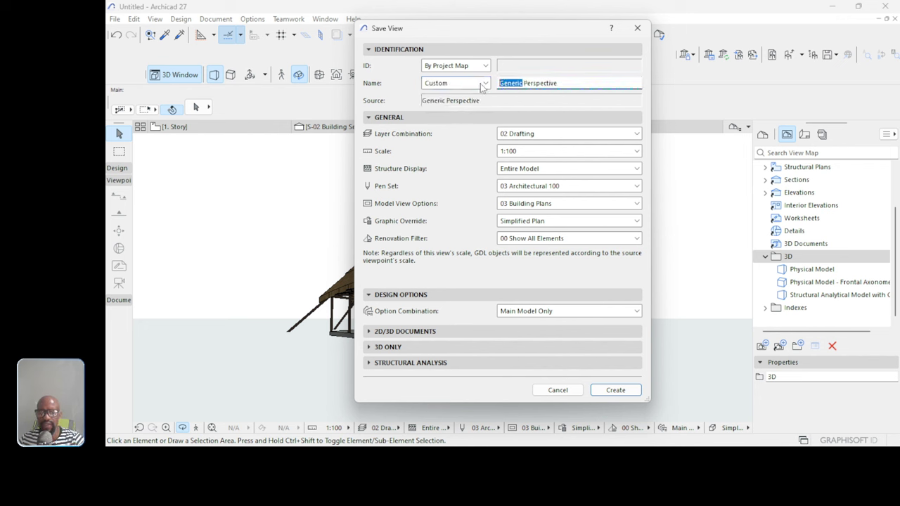
type("Ro")
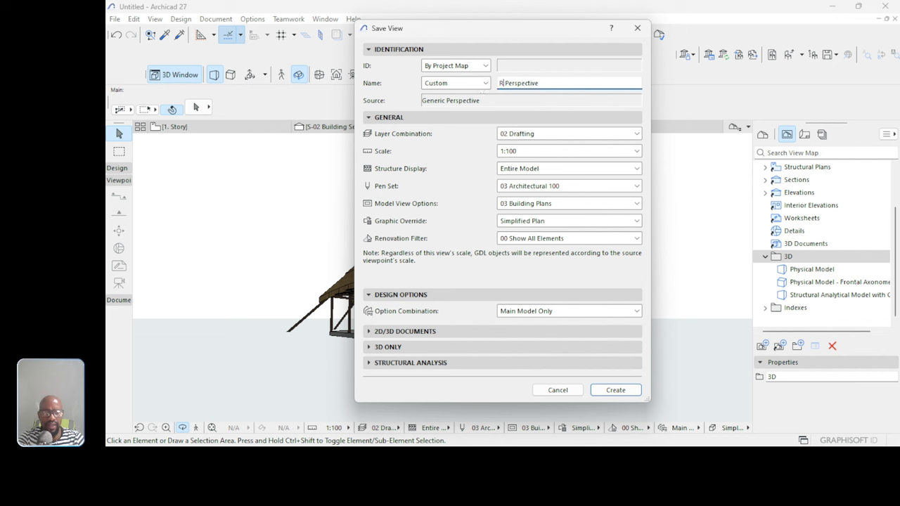
type("of")
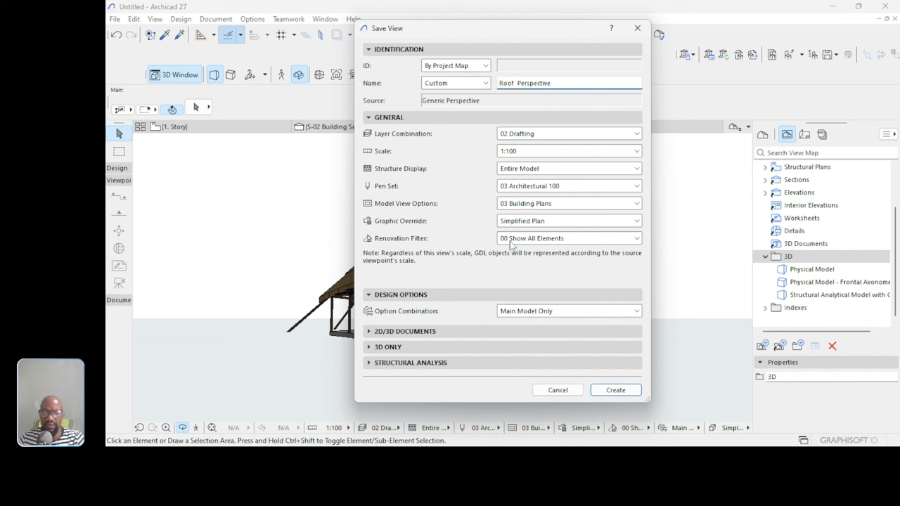
left_click(614, 390)
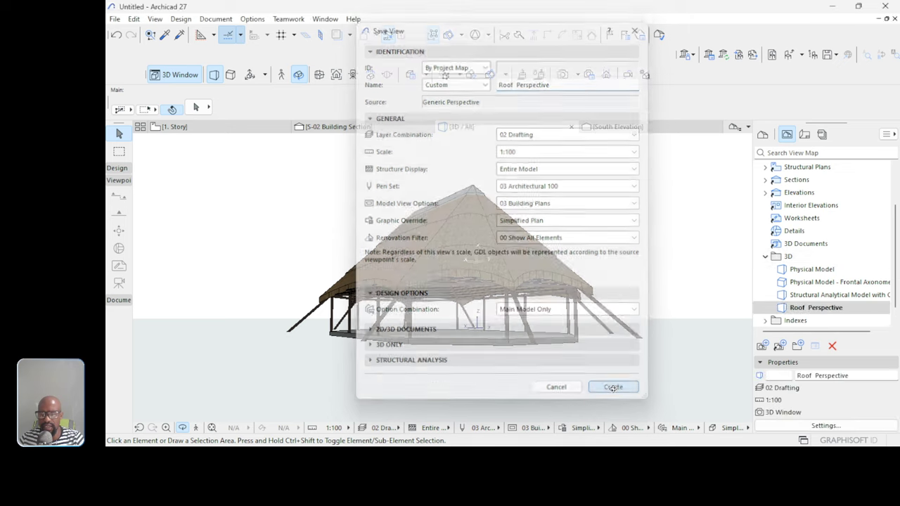
left_click(807, 312)
double_click(812, 269)
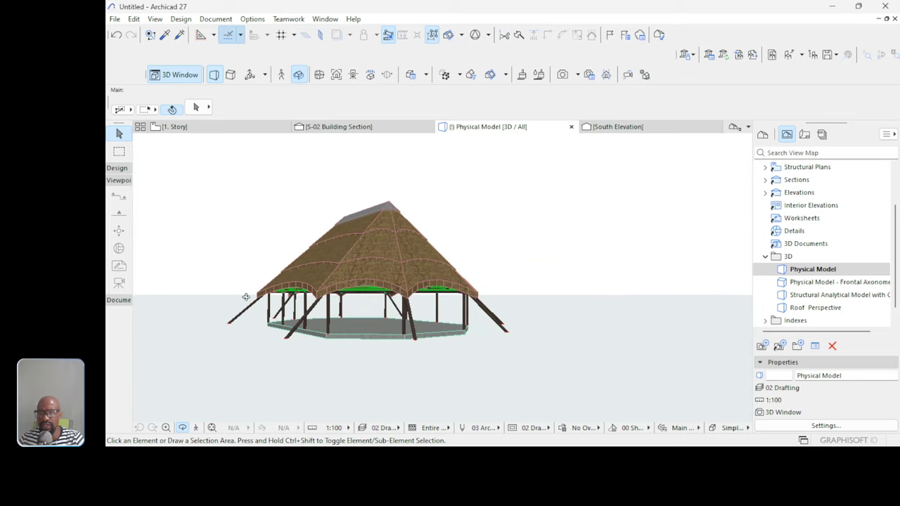
Reopen the Roof Perspective view and create 3D document 3D-01 named 'Roof Perspective' from it.
left_click(802, 296)
double_click(805, 307)
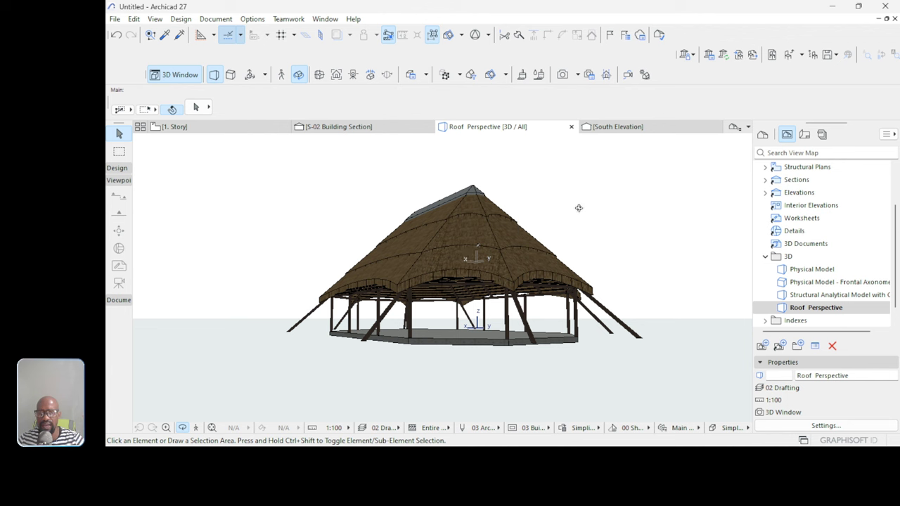
right_click(613, 183)
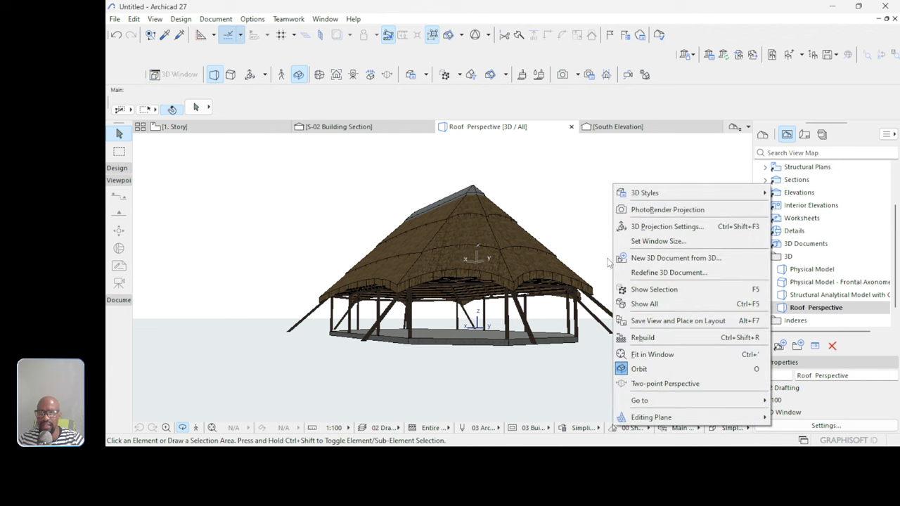
left_click(669, 258)
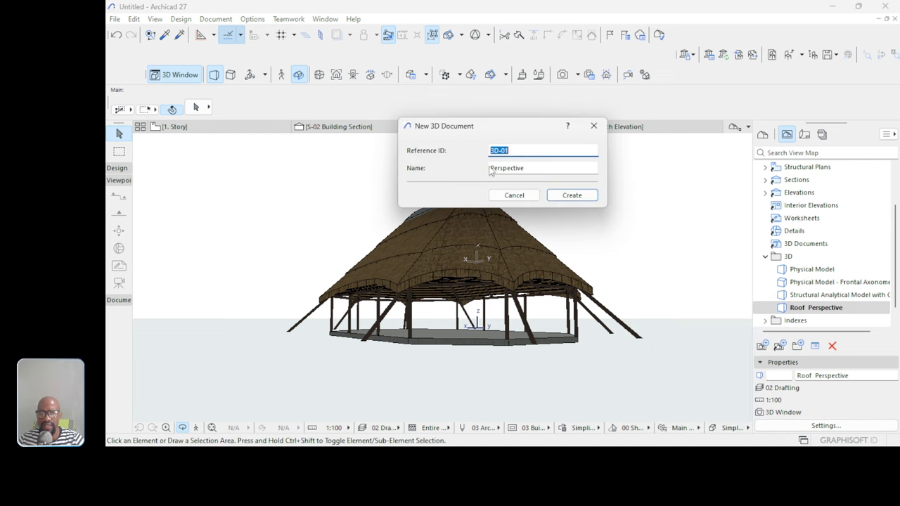
left_click(492, 169)
type("Ro")
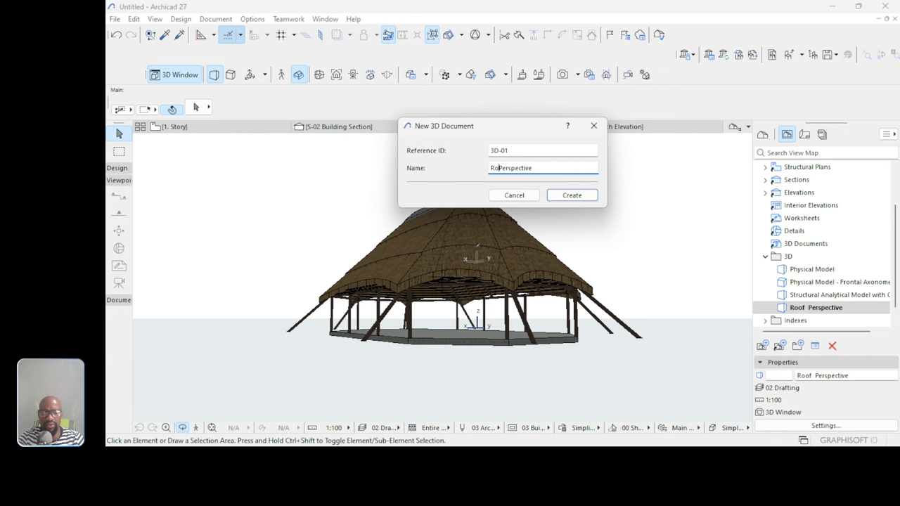
type("of")
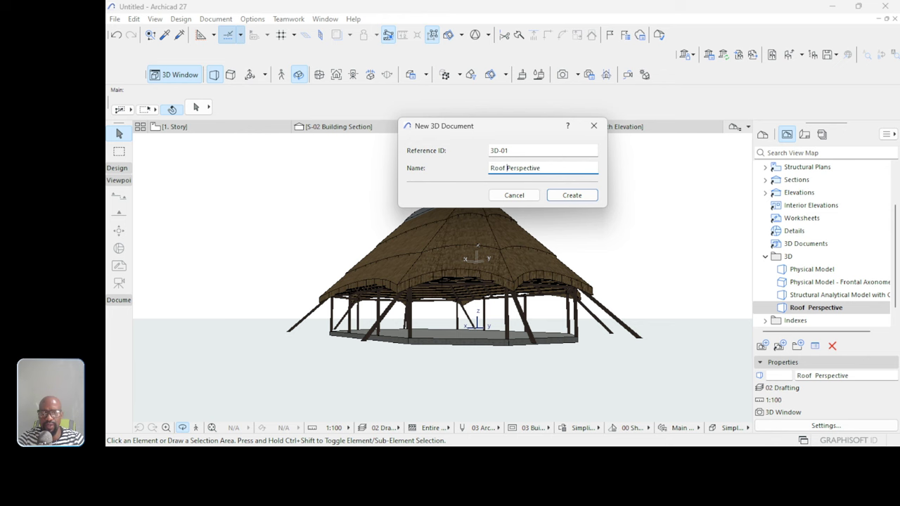
left_click(562, 203)
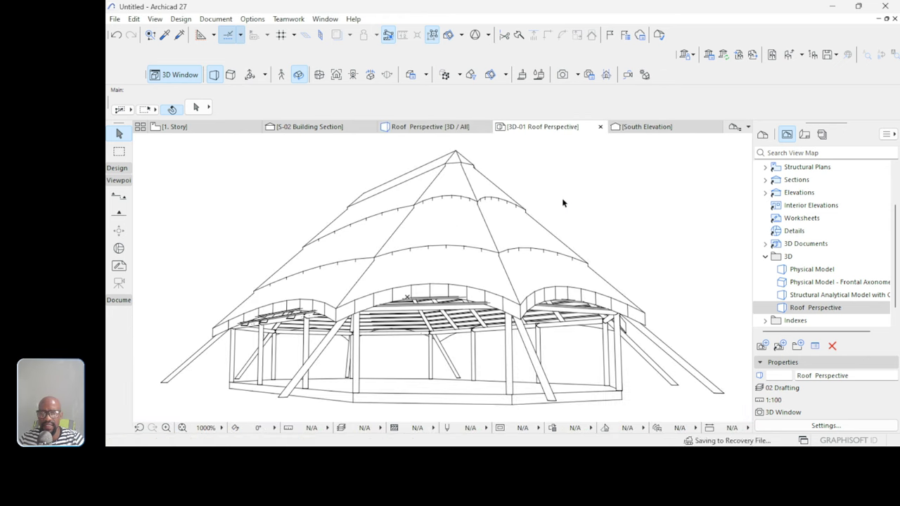
Expand 3D Documents, open 3D-01 Roof Perspective and bring up its context menu.
scroll(542, 224, "down", 2)
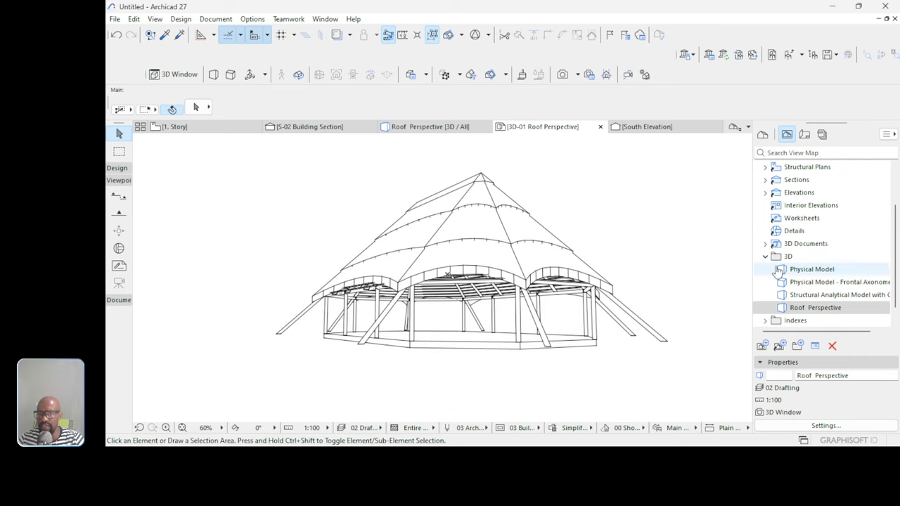
left_click(765, 244)
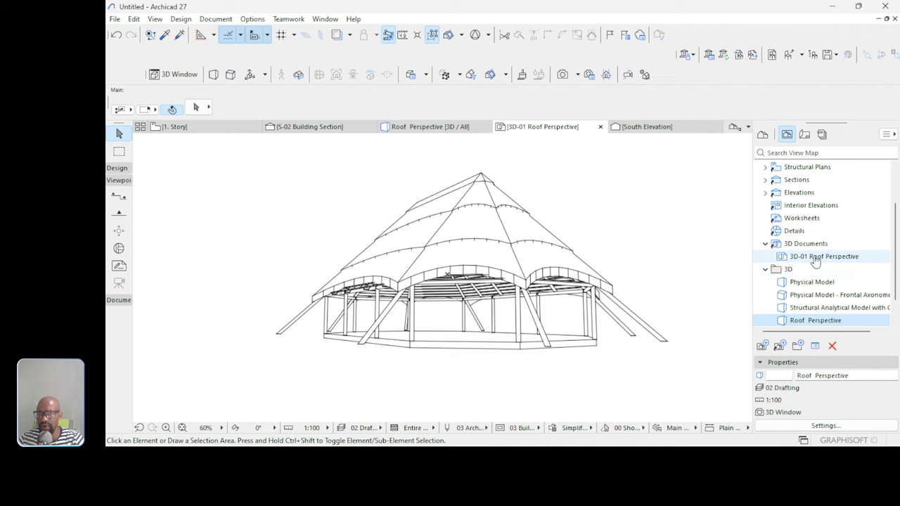
left_click(814, 259)
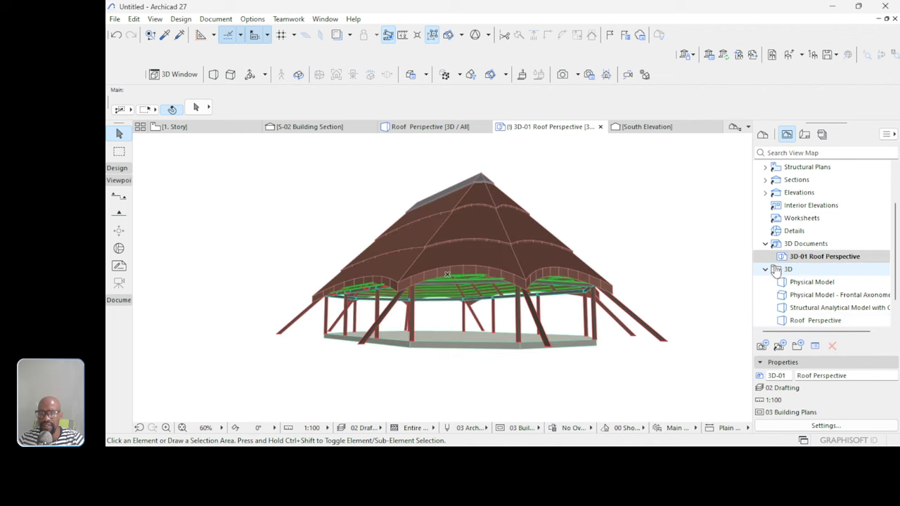
scroll(562, 270, "up", 2)
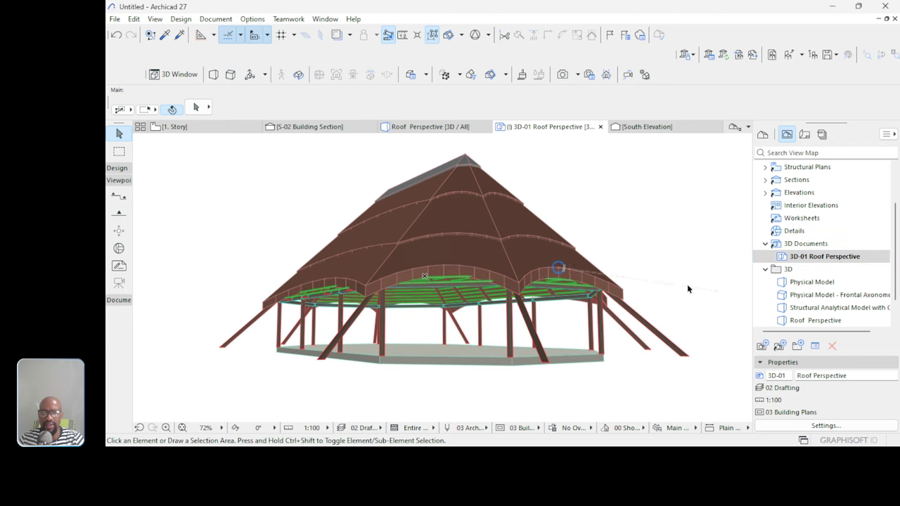
scroll(518, 250, "up", 3)
scroll(518, 249, "down", 3)
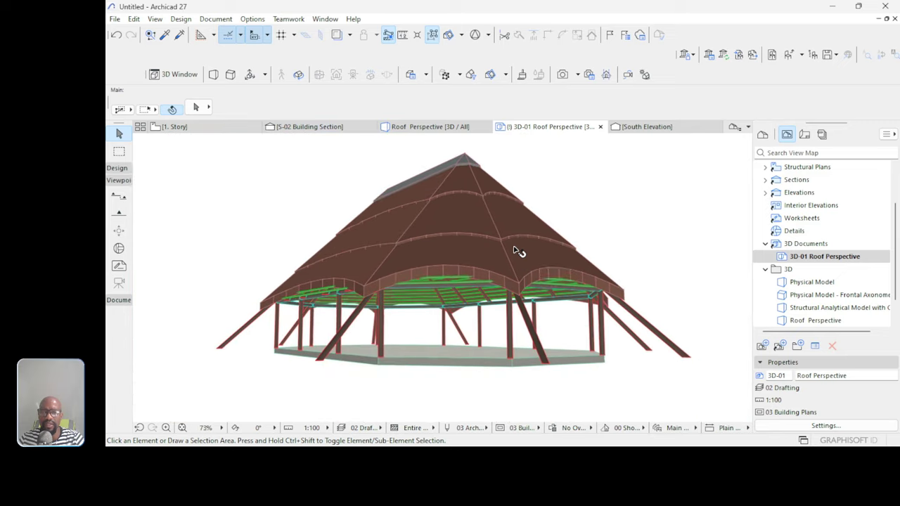
right_click(812, 260)
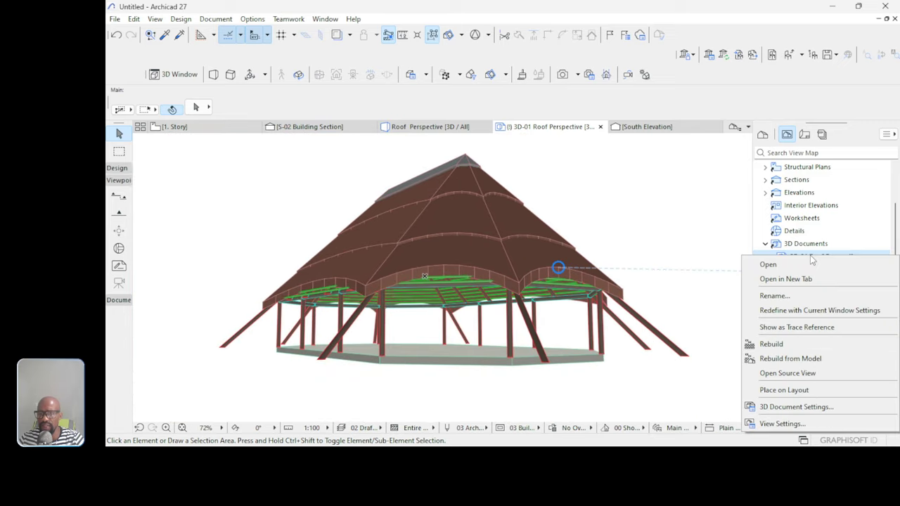
In the 3D document settings, use uniform pen 1 for uncut lines and turn on shadows.
left_click(782, 409)
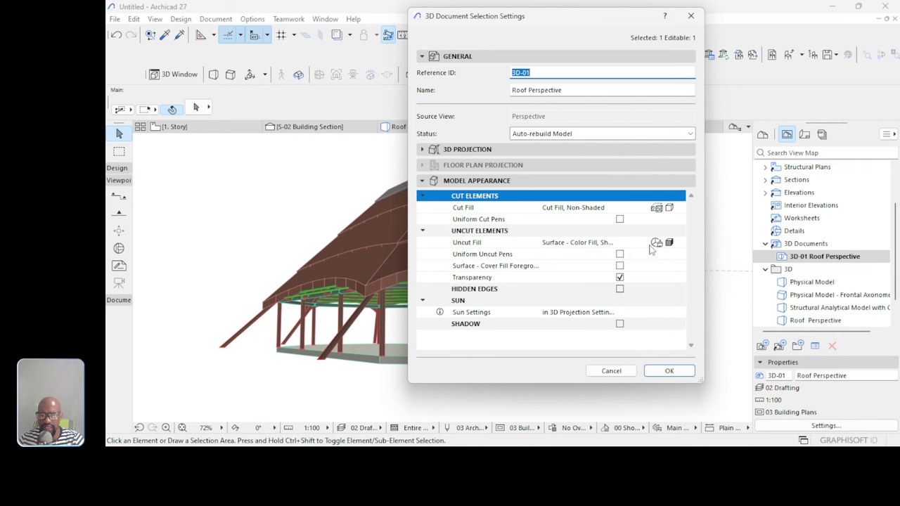
left_click_drag(528, 21, 635, 27)
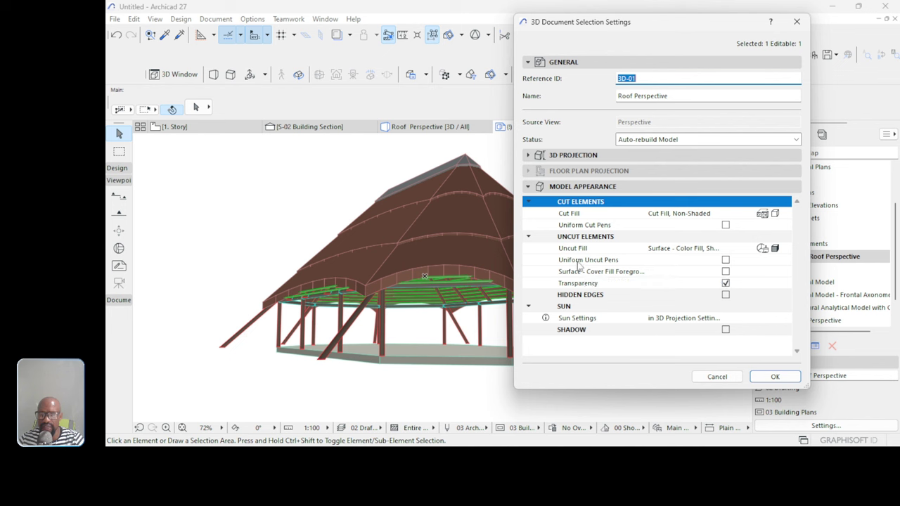
left_click(726, 260)
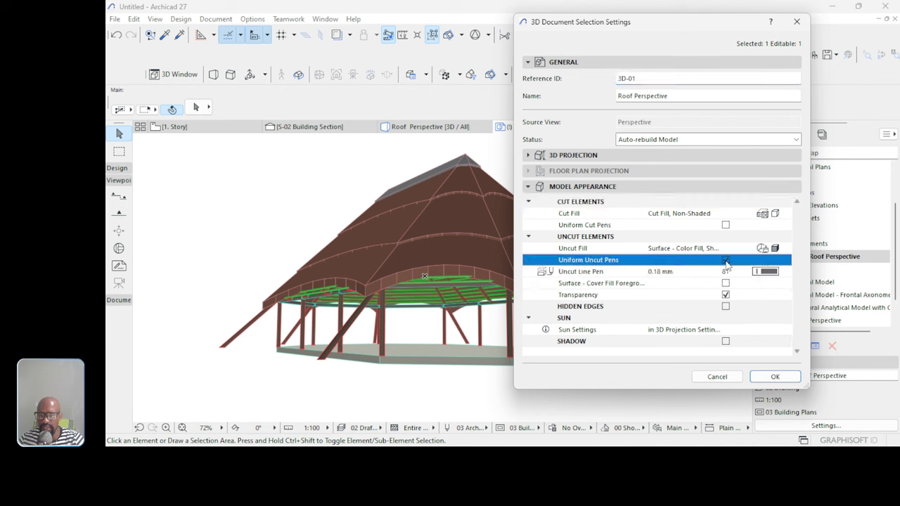
left_click(766, 273)
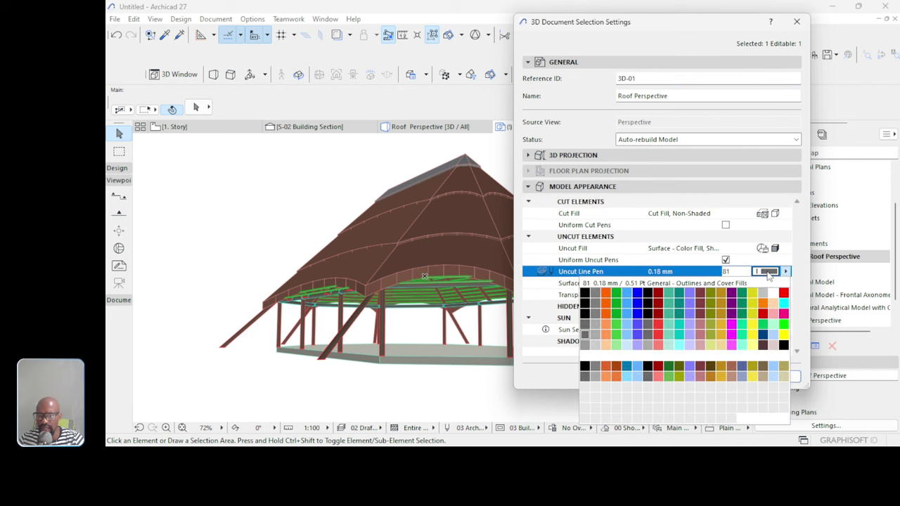
left_click(585, 294)
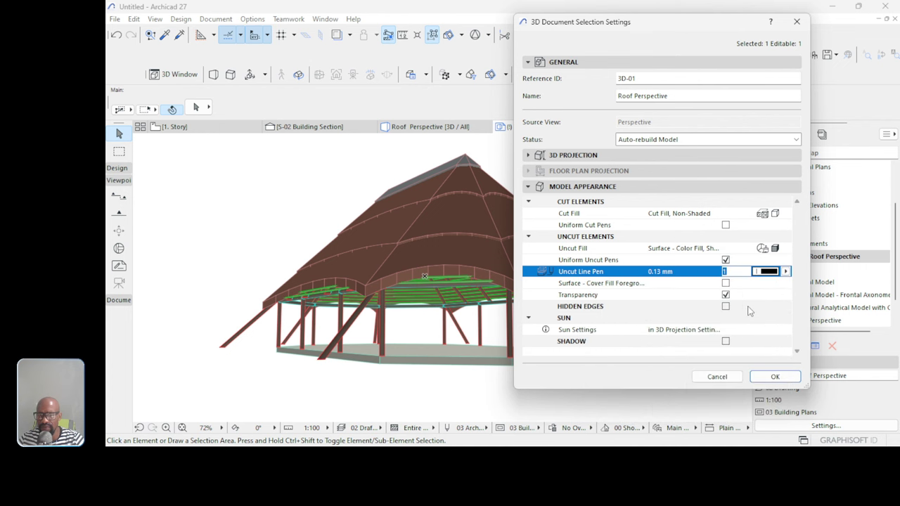
left_click(725, 341)
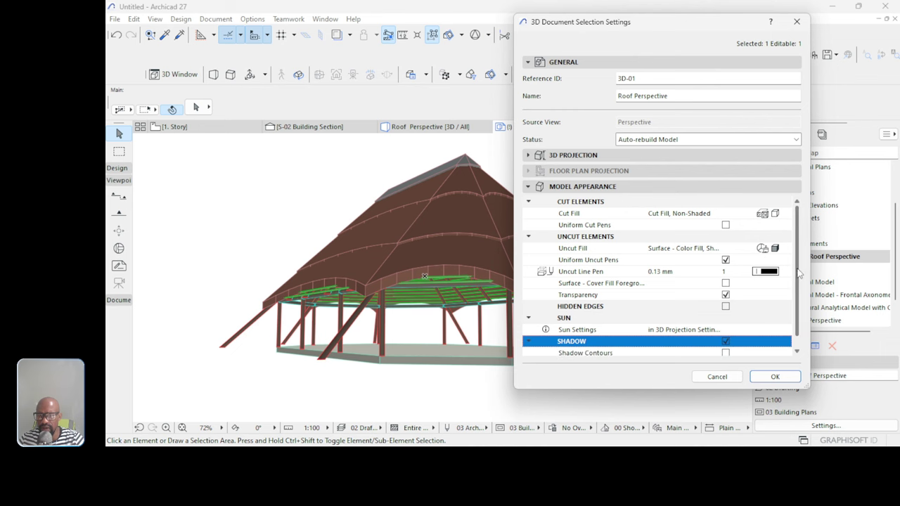
left_click(774, 377)
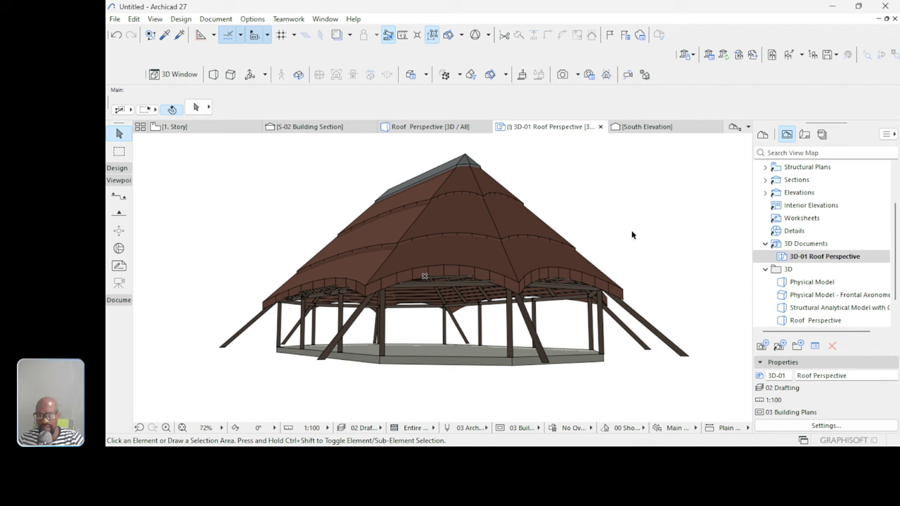
Open the A1 Landscape master from the Layout Book and delete its title block and border.
left_click(804, 134)
left_click(766, 244)
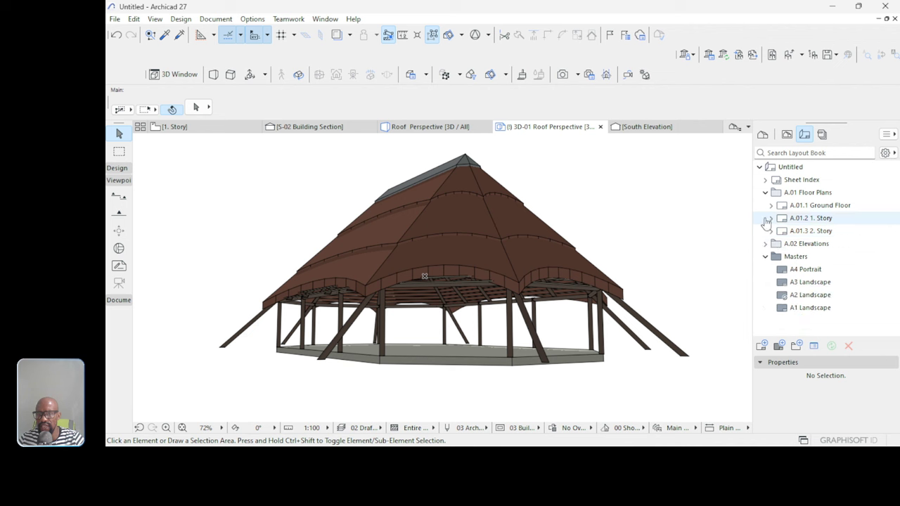
left_click(765, 256)
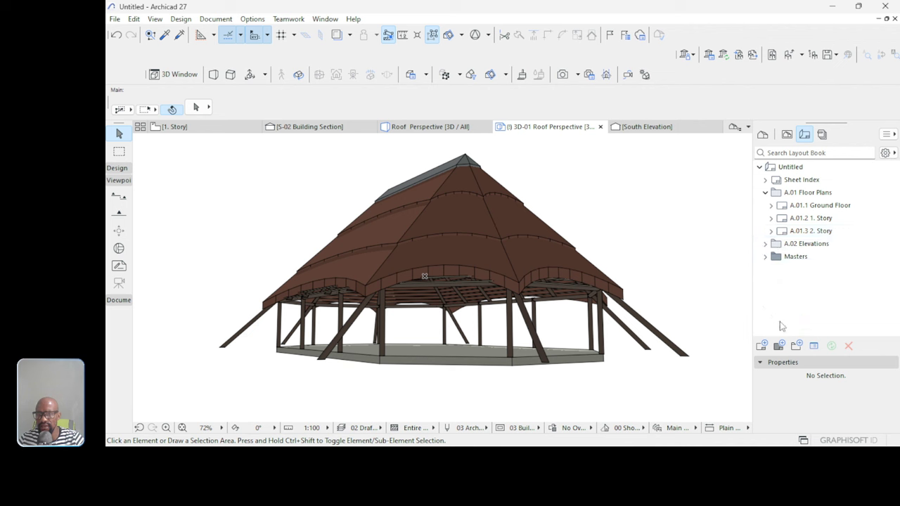
left_click(765, 257)
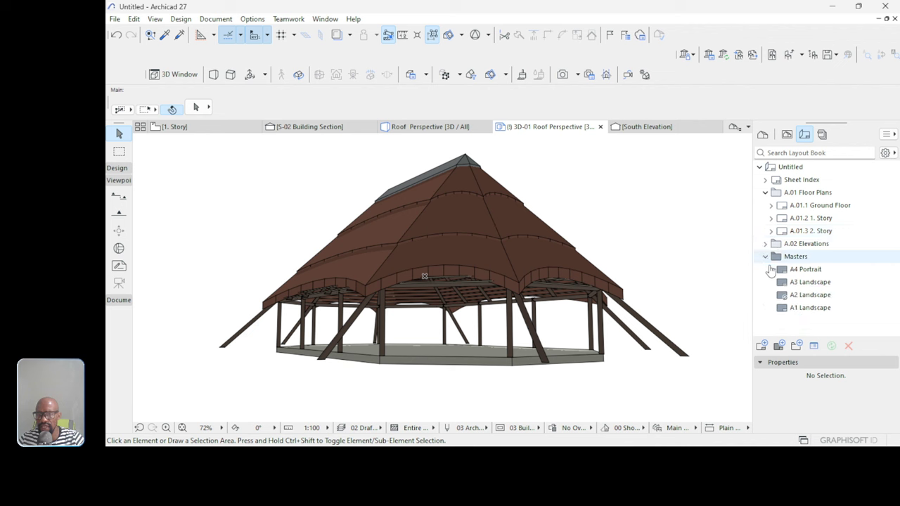
double_click(802, 309)
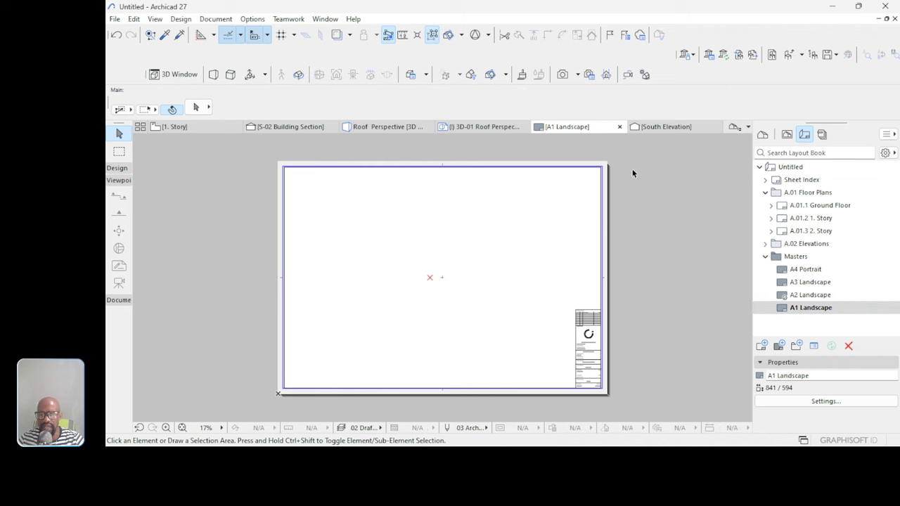
left_click_drag(613, 152, 230, 416)
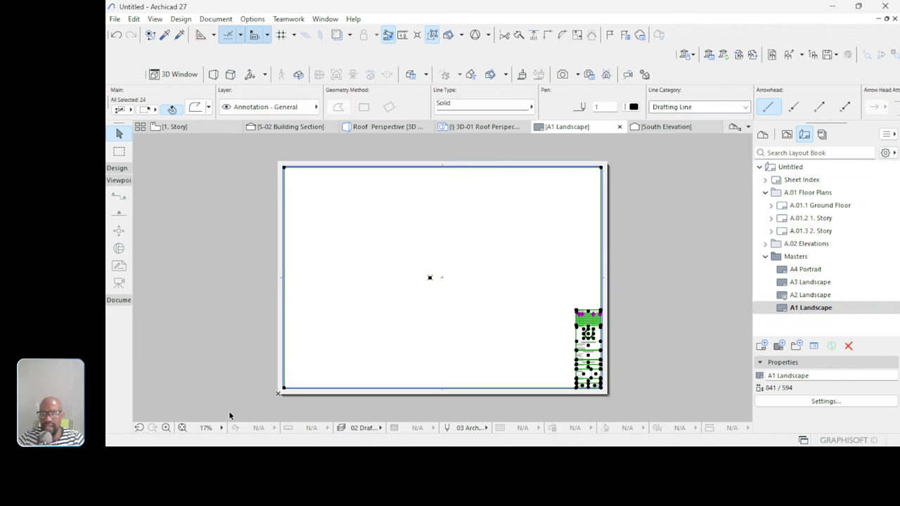
key("Delete")
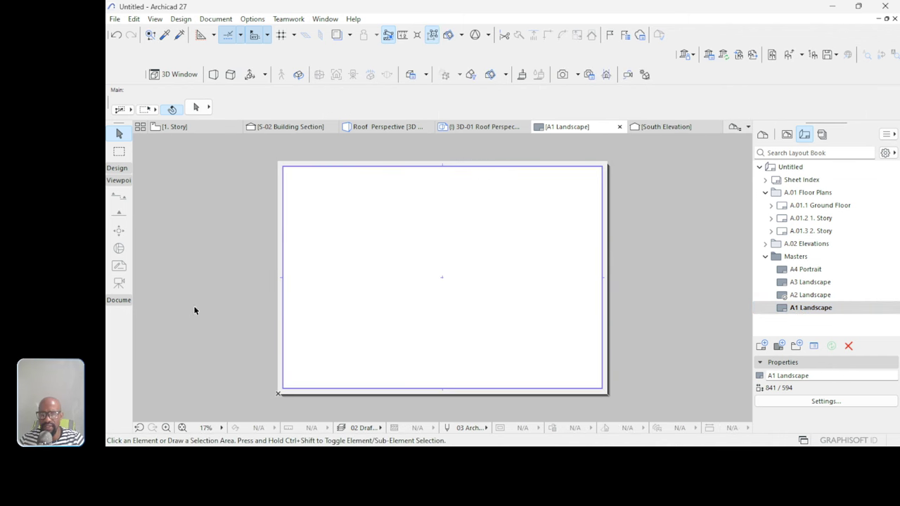
Create a new layout named 'Roof Layout' using the A1 Landscape master.
left_click(761, 346)
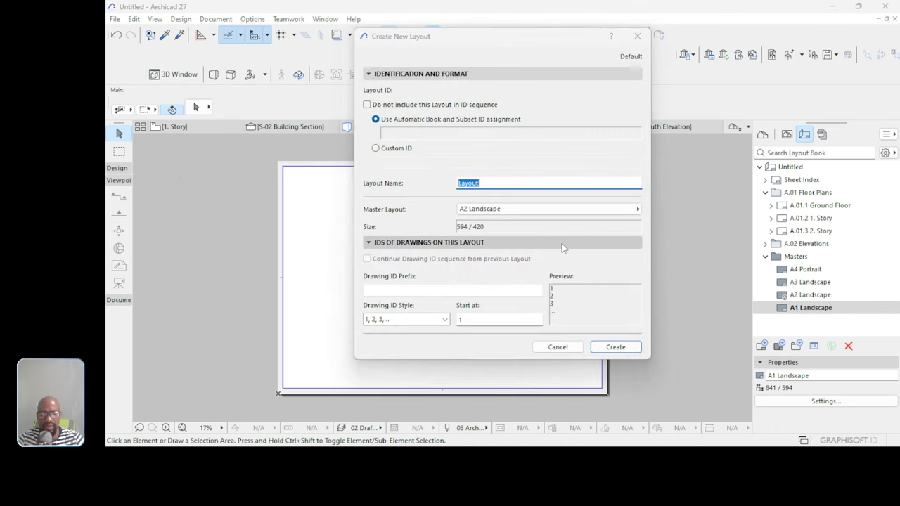
type("Roo")
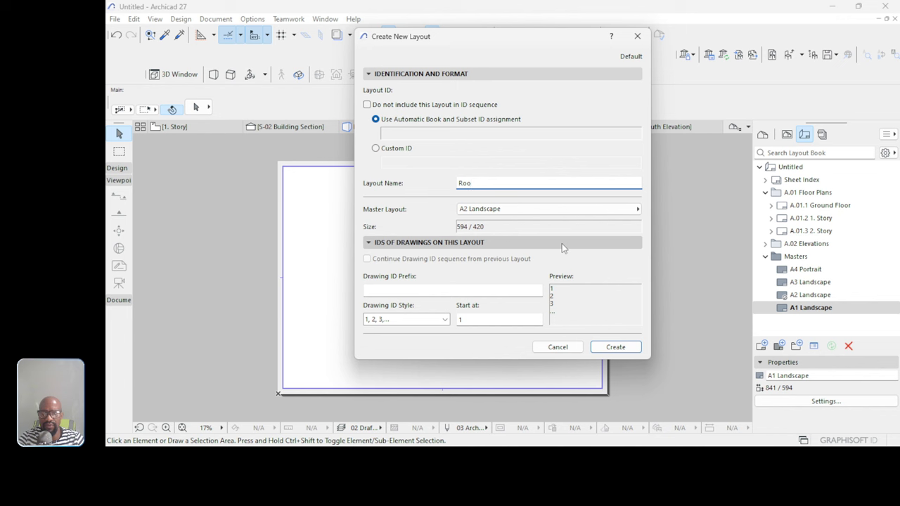
type("f")
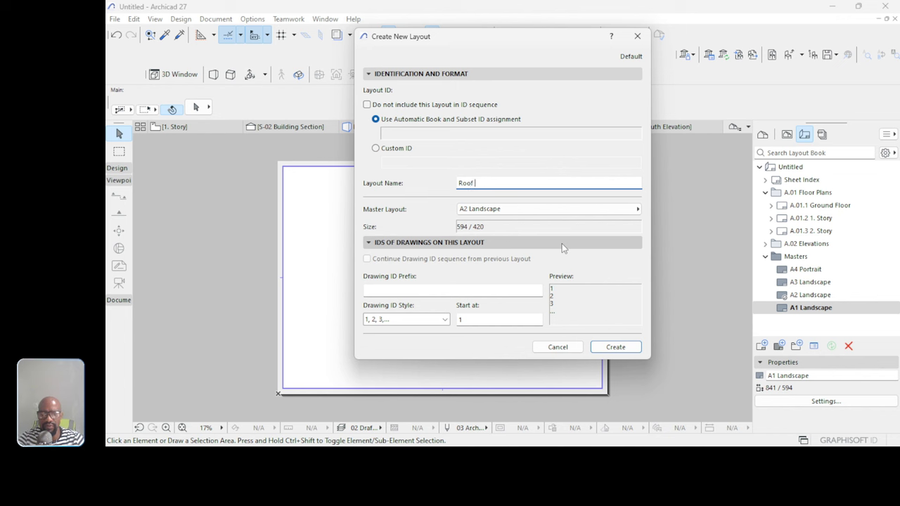
type(" Layout")
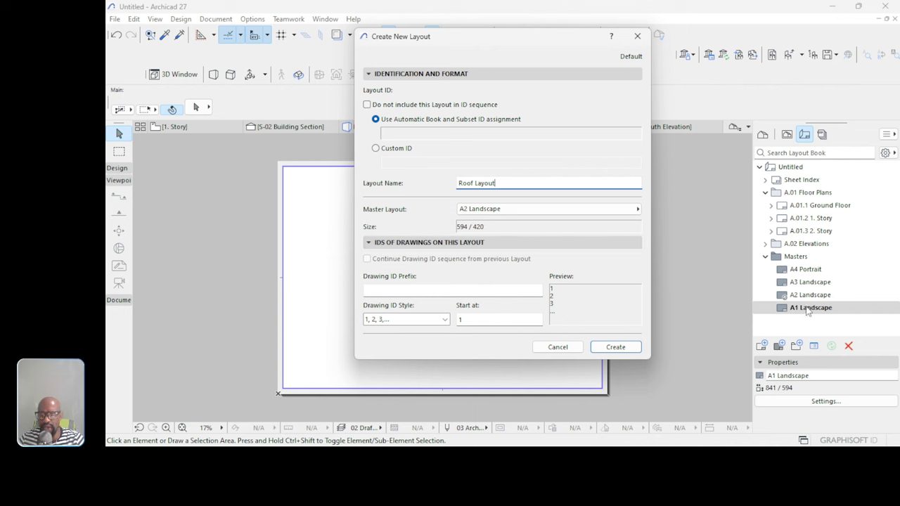
left_click(547, 216)
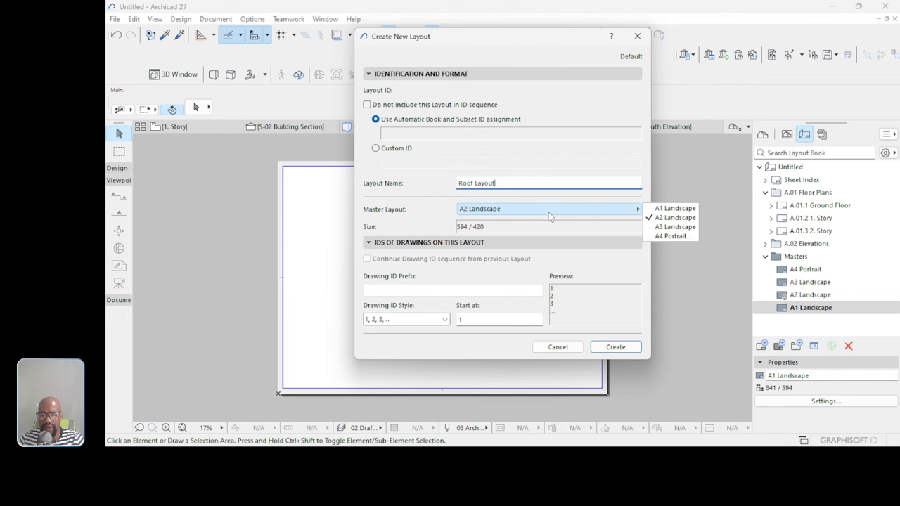
left_click(672, 208)
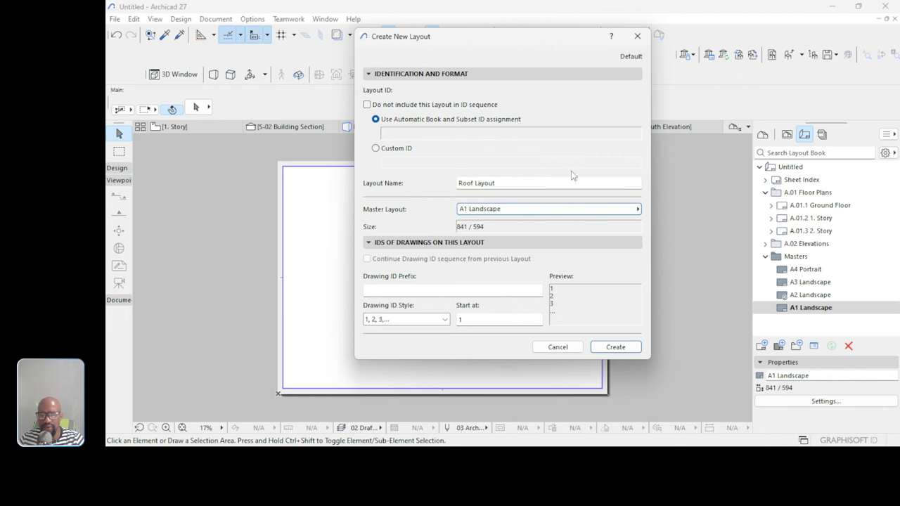
left_click(616, 347)
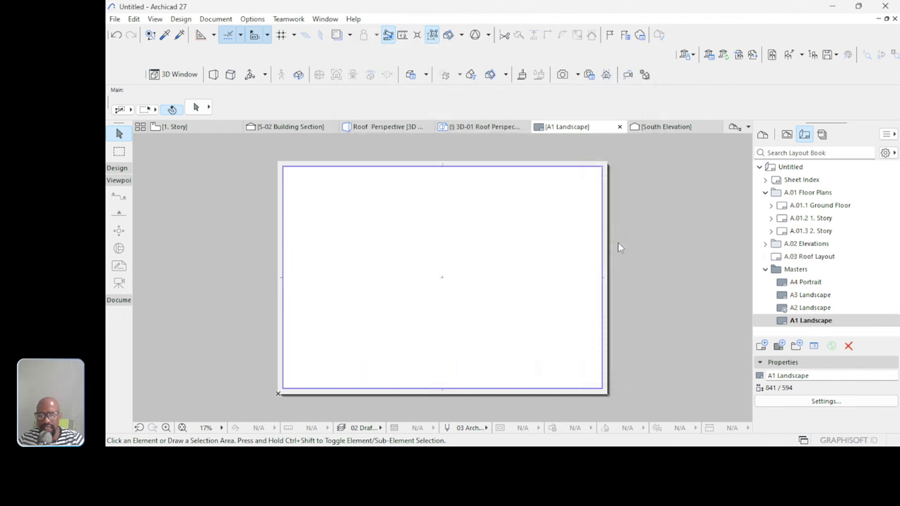
Open the A1 Landscape master's settings and enter 0 in each of the four Margins fields.
scroll(599, 218, "up", 2)
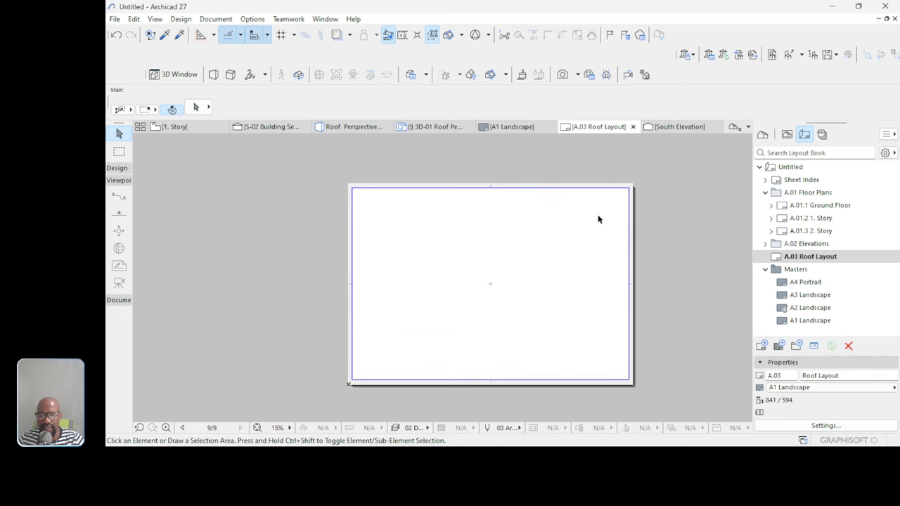
double_click(808, 323)
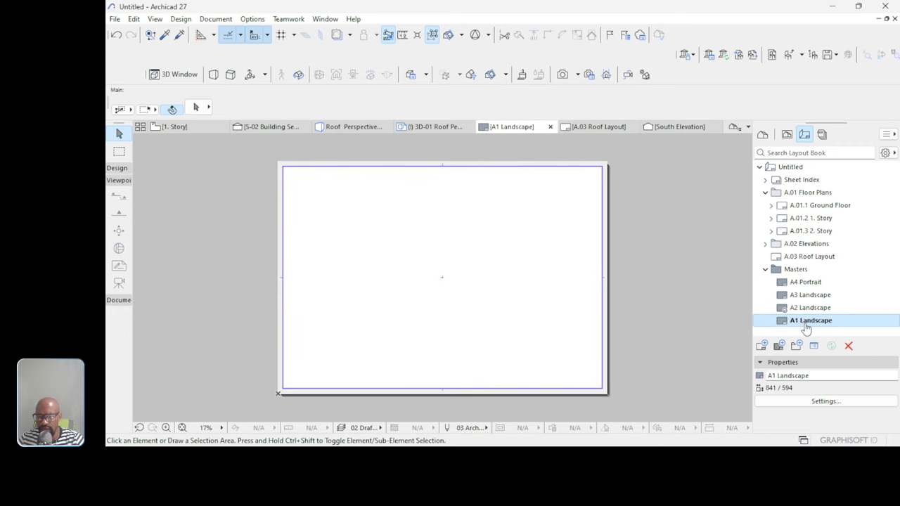
left_click(815, 405)
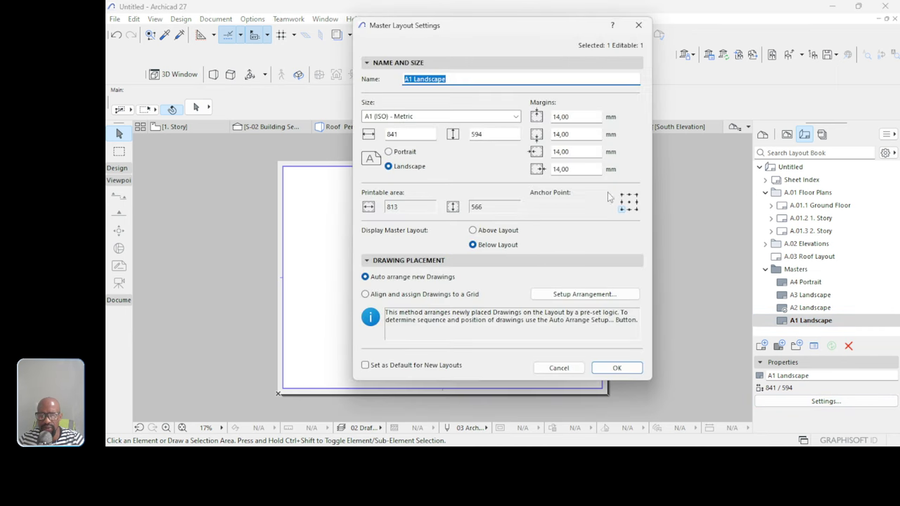
left_click(592, 118)
type("0")
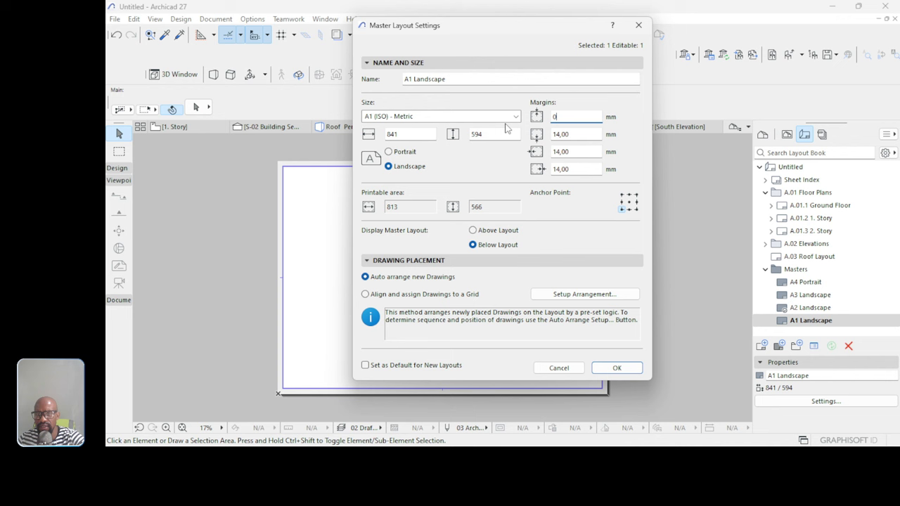
left_click(556, 134)
type("0")
left_click(582, 149)
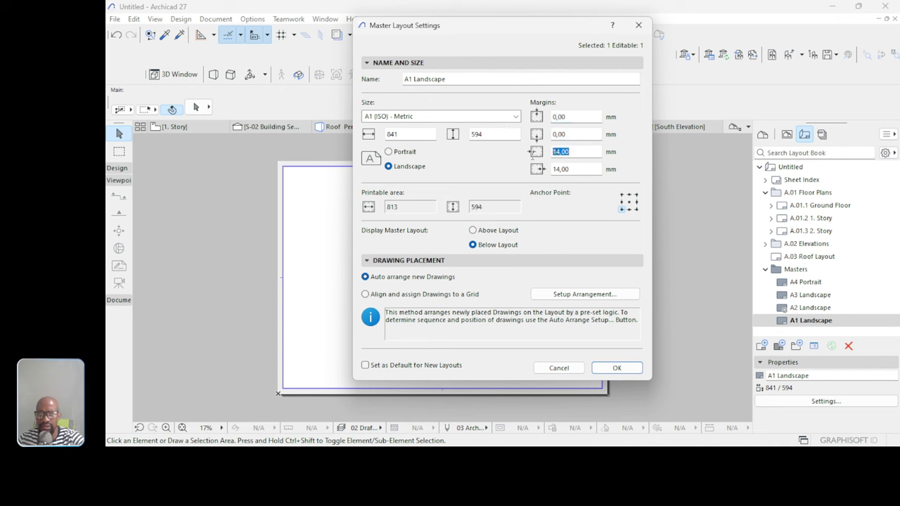
type("0")
left_click(577, 168)
type("0")
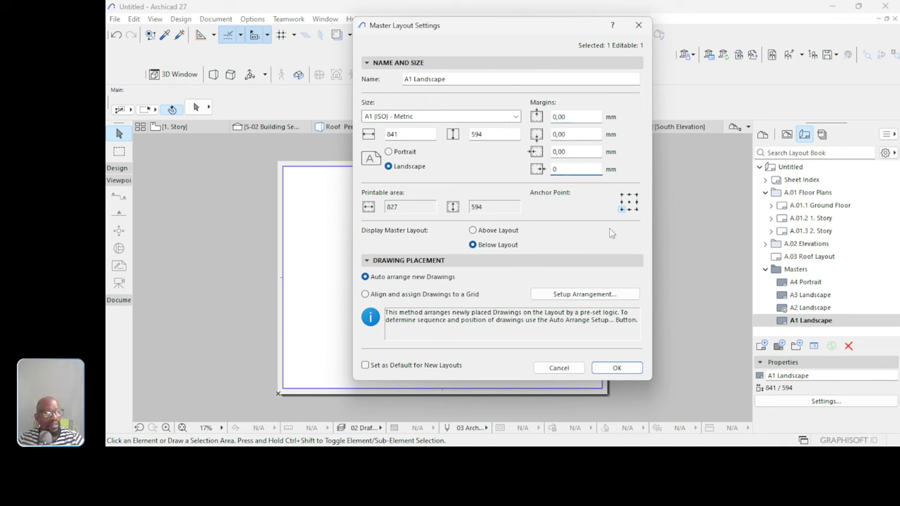
left_click(618, 368)
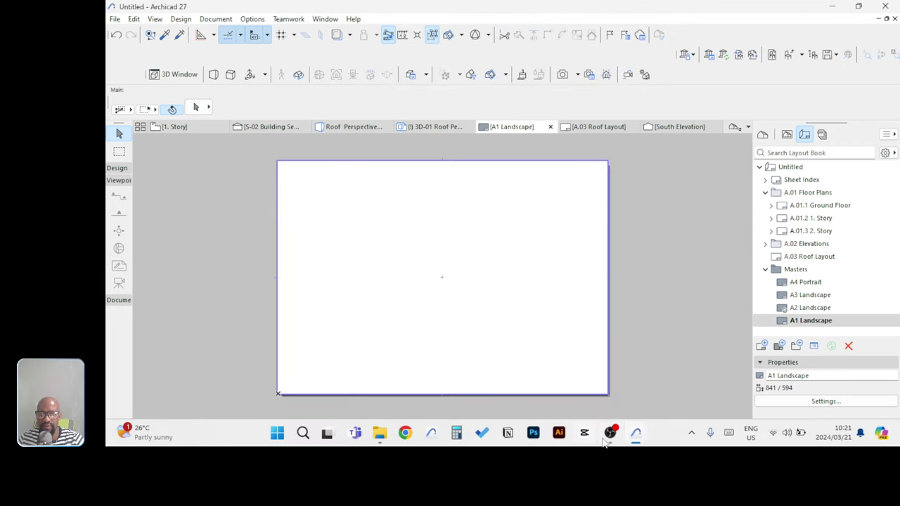
Open the A.03 Roof Layout sheet and zoom and pan to frame it.
left_click(606, 442)
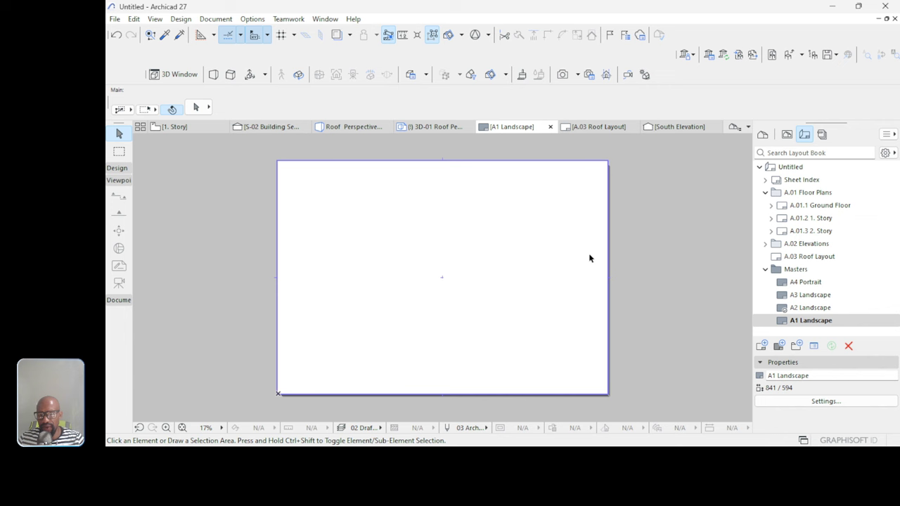
left_click(797, 322)
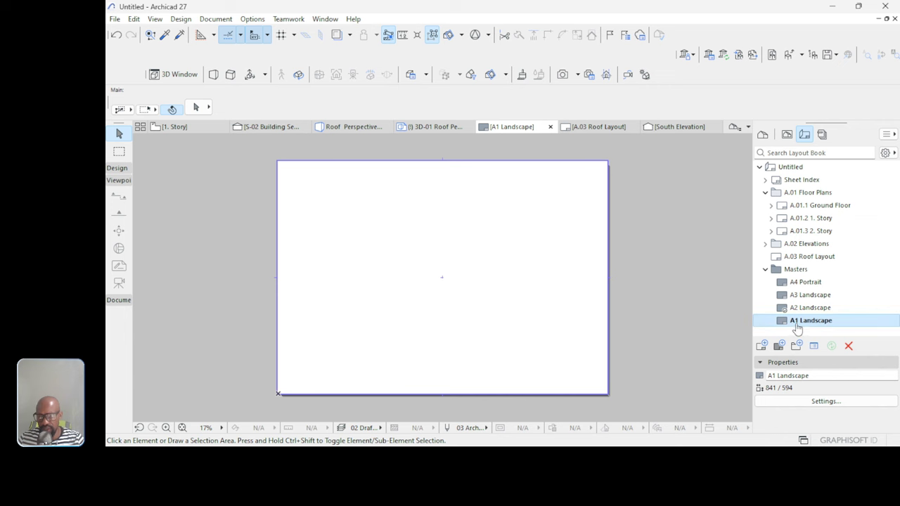
double_click(801, 257)
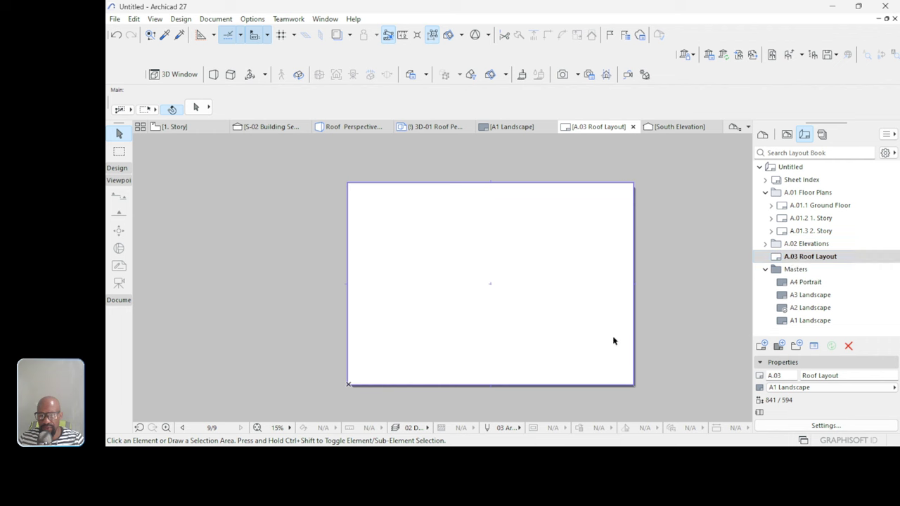
scroll(544, 342, "up", 1)
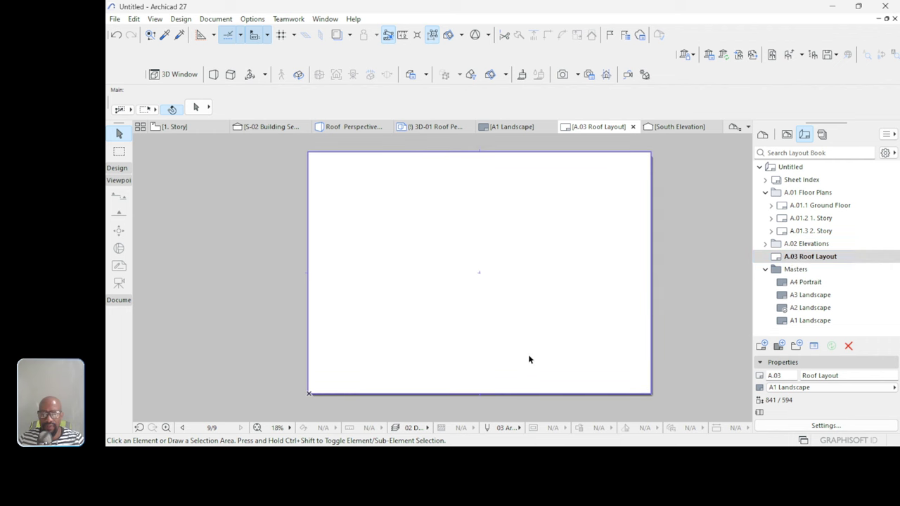
middle_click_drag(528, 355, 509, 360)
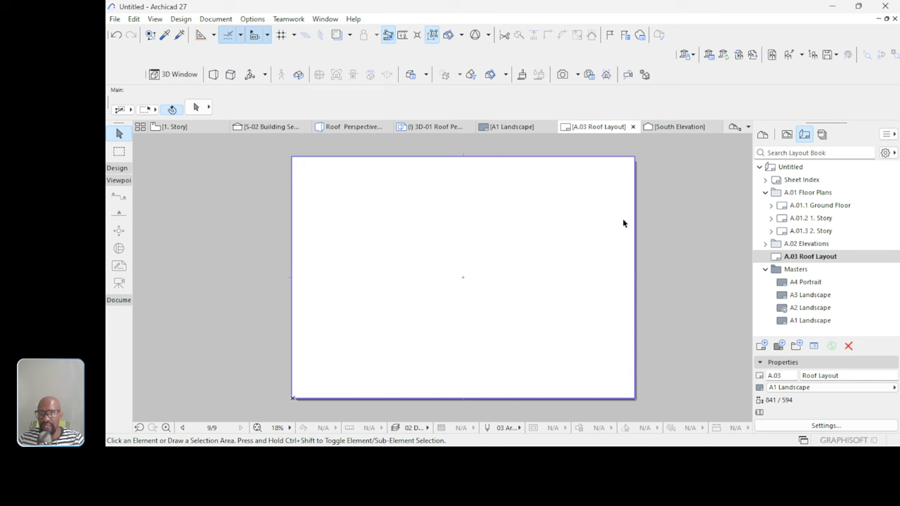
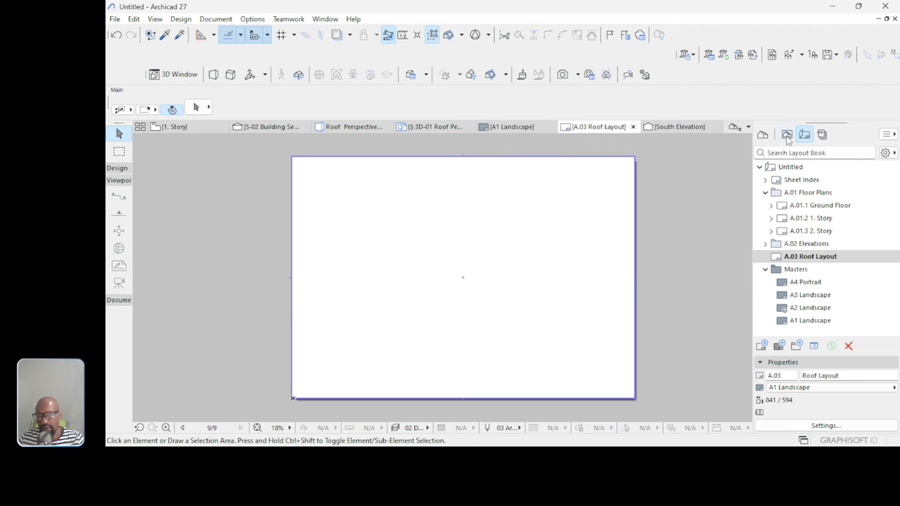
Place the 3D-01 Roof Perspective view on the sheet and enlarge it about 2.2 times.
left_click(786, 135)
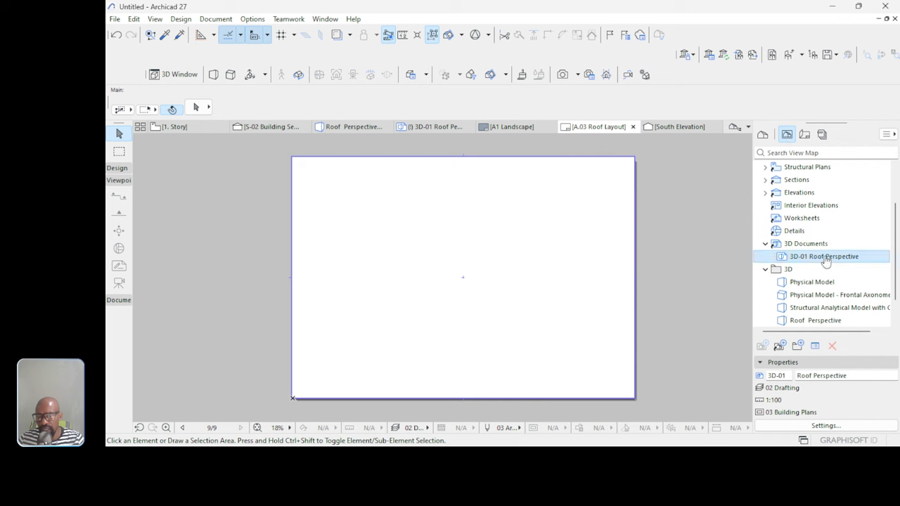
left_click_drag(824, 258, 461, 260)
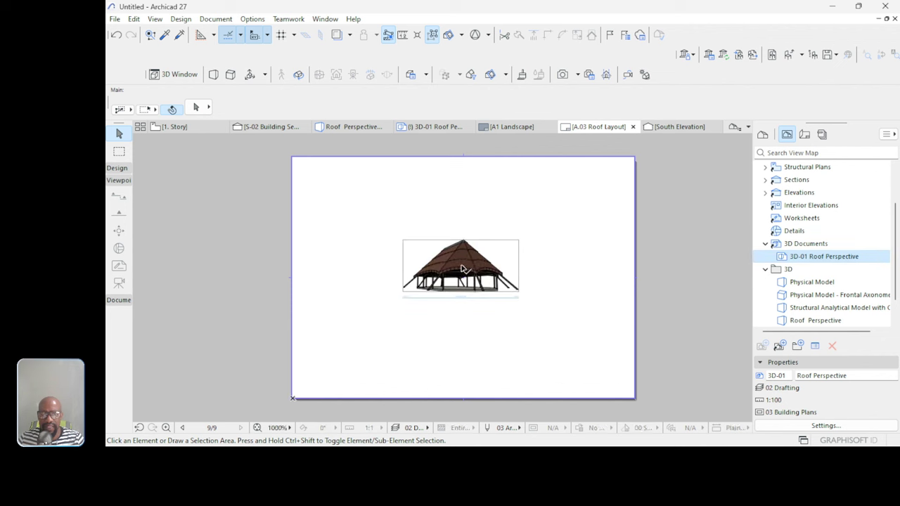
left_click(462, 268)
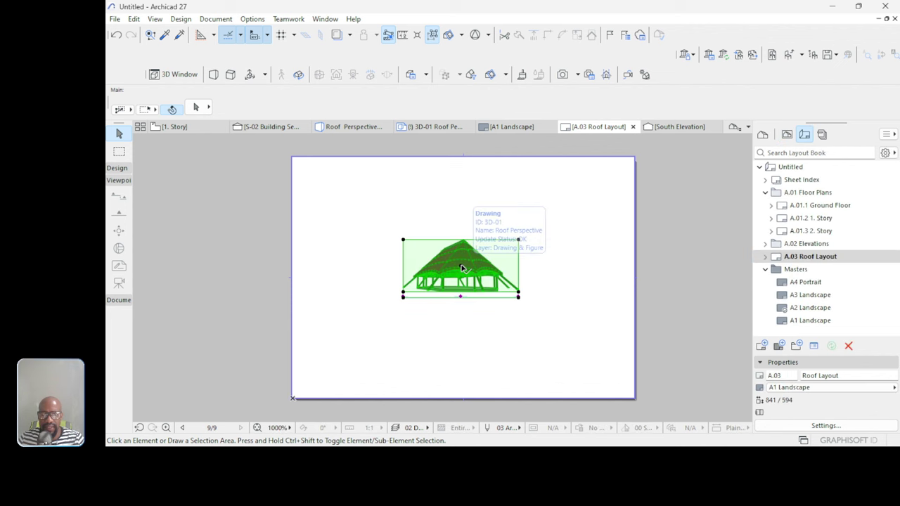
left_click(518, 241)
left_click(518, 241)
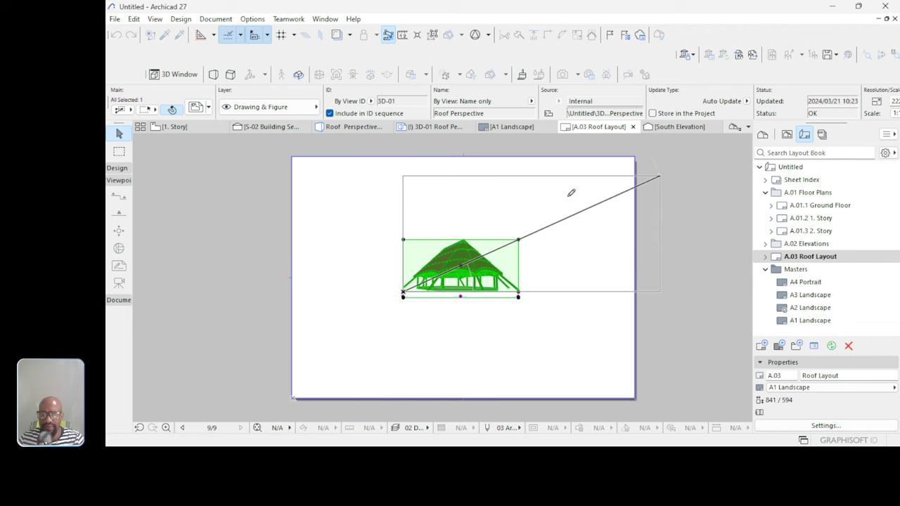
left_click(661, 173)
Shift the perspective drawing left and offset all its frame edges outward by 36.
left_click(530, 252)
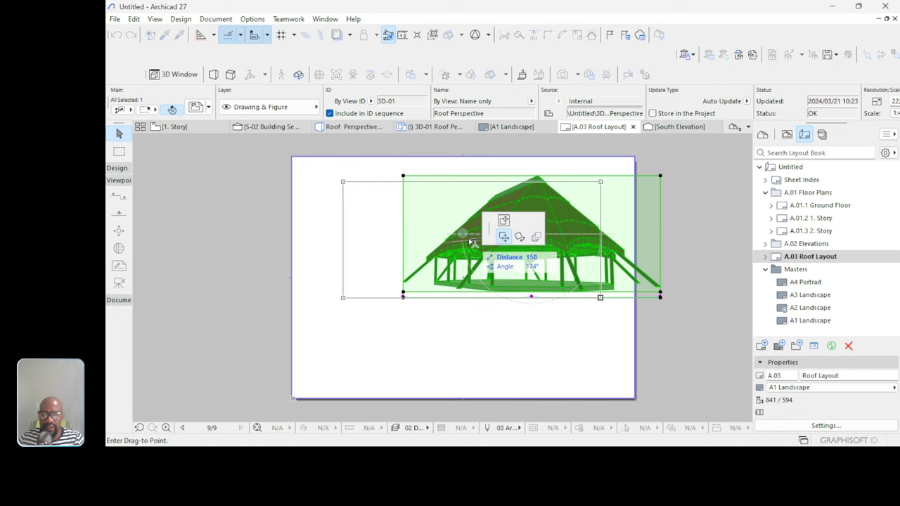
left_click(445, 240)
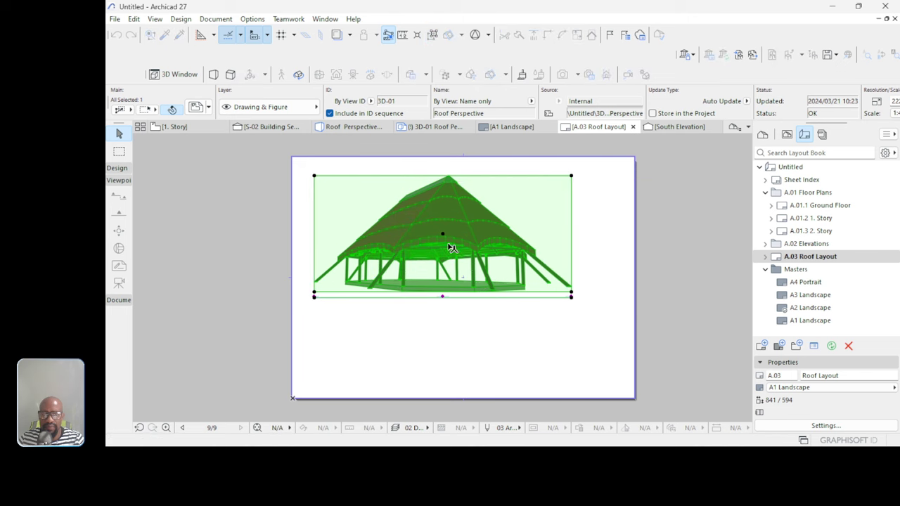
left_click(470, 324)
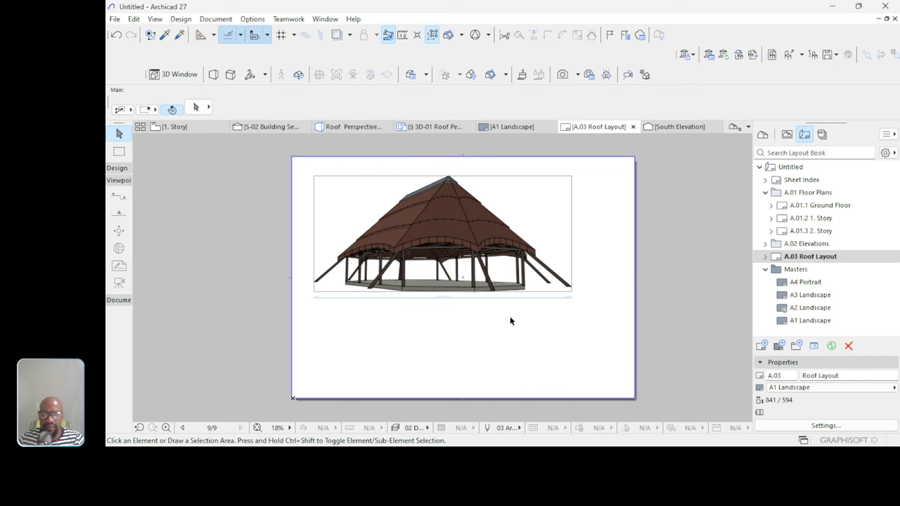
left_click(512, 255)
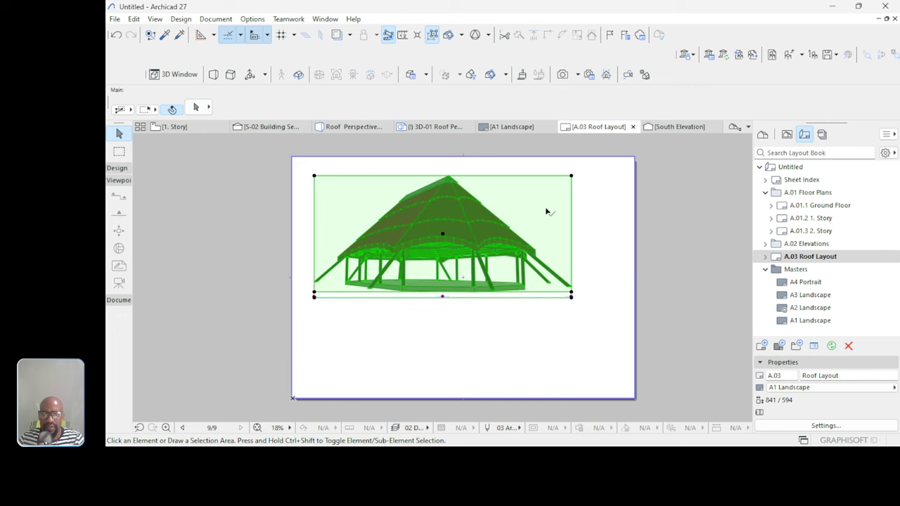
left_click(571, 176)
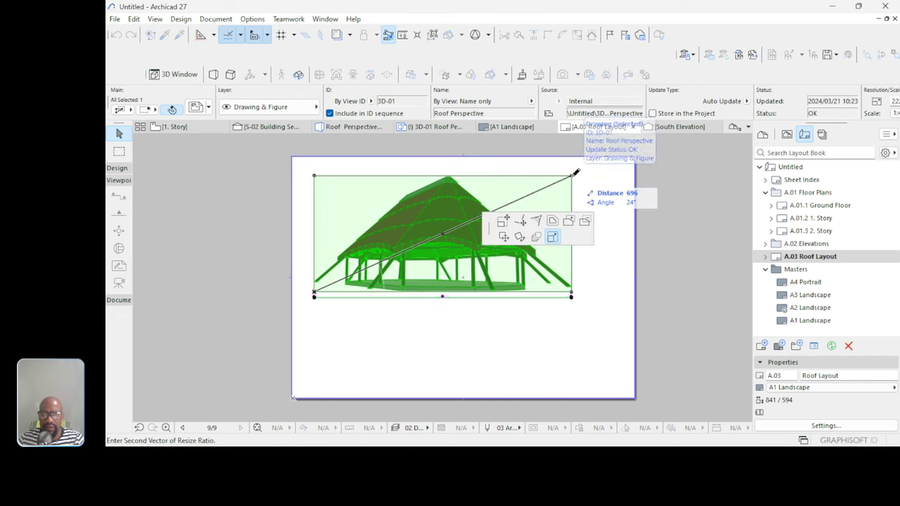
left_click(552, 222)
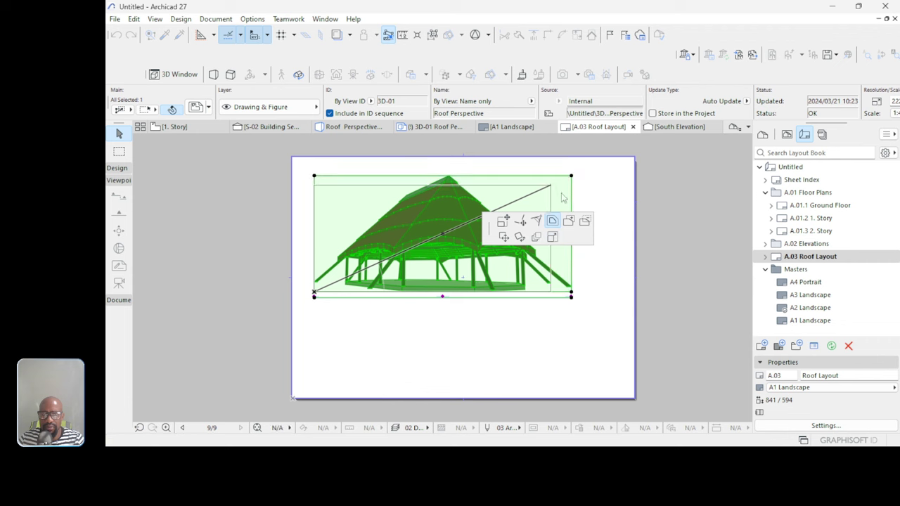
left_click(589, 161)
left_click(620, 209)
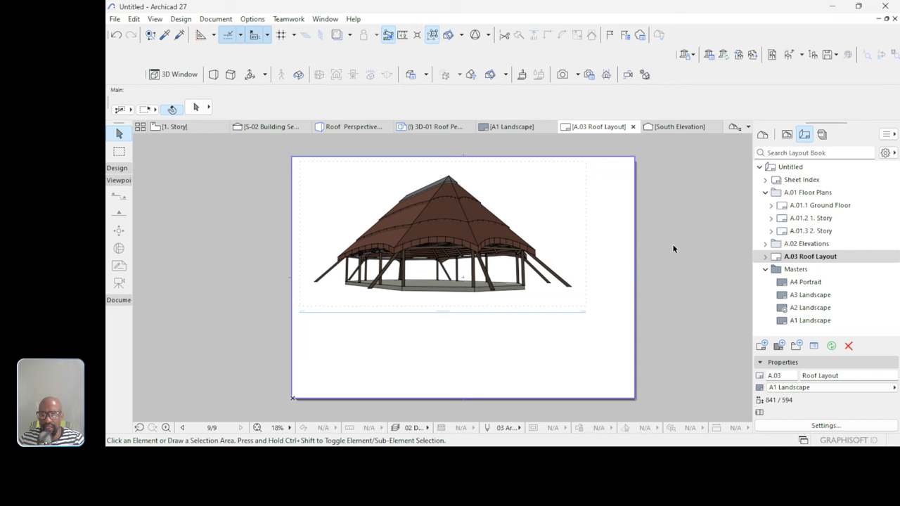
Place the 0. Ground Floor plan from the Project Map onto the sheet.
left_click(786, 135)
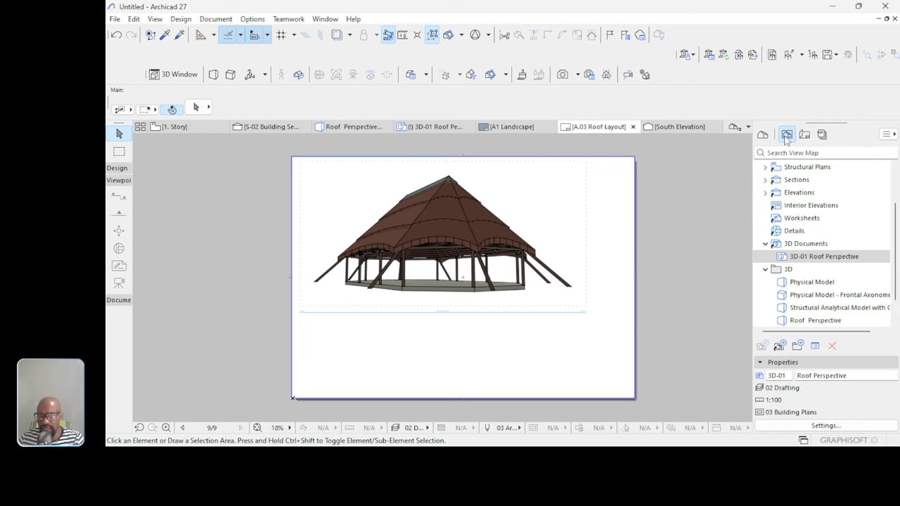
scroll(794, 202, "up", 3)
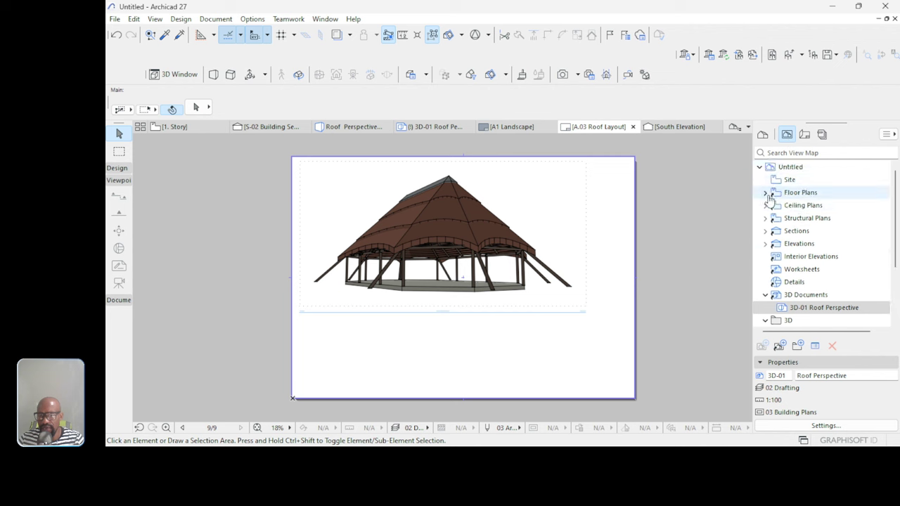
left_click(763, 135)
scroll(808, 295, "up", 3)
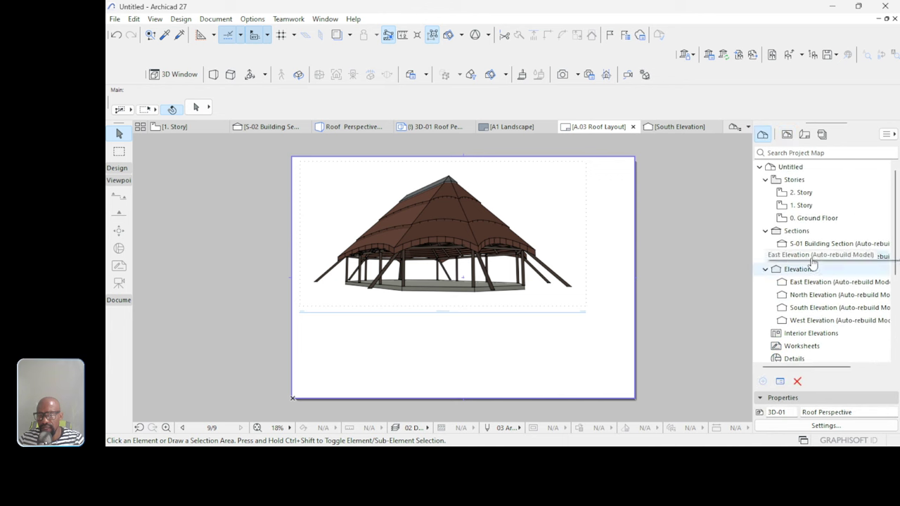
mouse_move(801, 219)
left_mouse_down()
mouse_move(424, 355)
mouse_move(387, 356)
left_mouse_up()
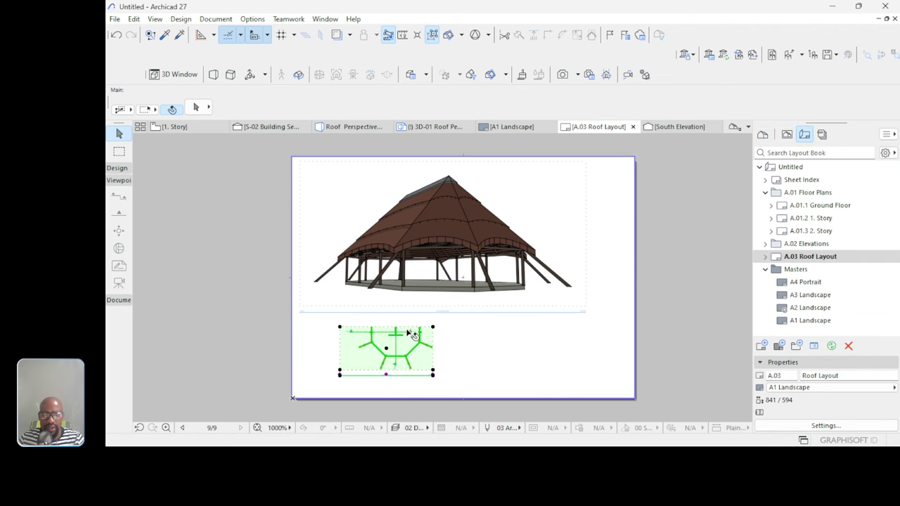
Extend the plan frame's top edge upward and move the plan to the lower-right corner.
left_click(421, 334)
scroll(436, 340, "up", 5)
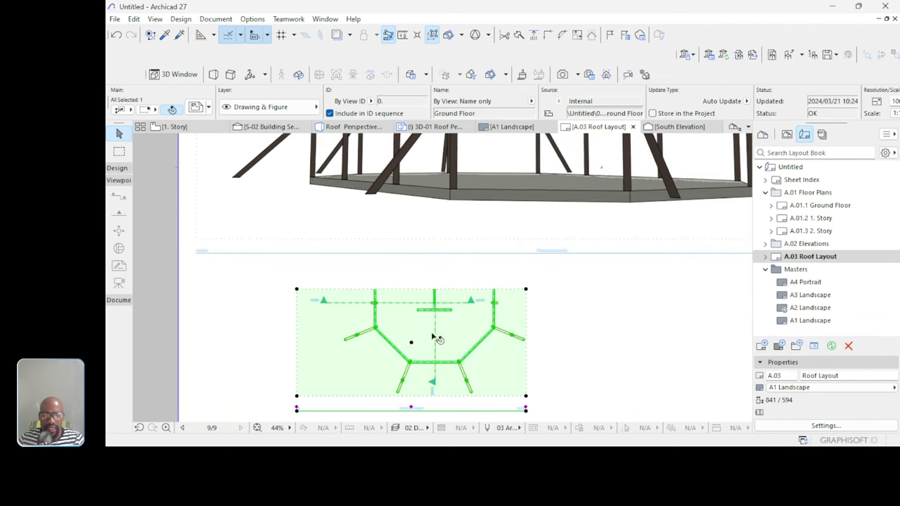
left_click(347, 289)
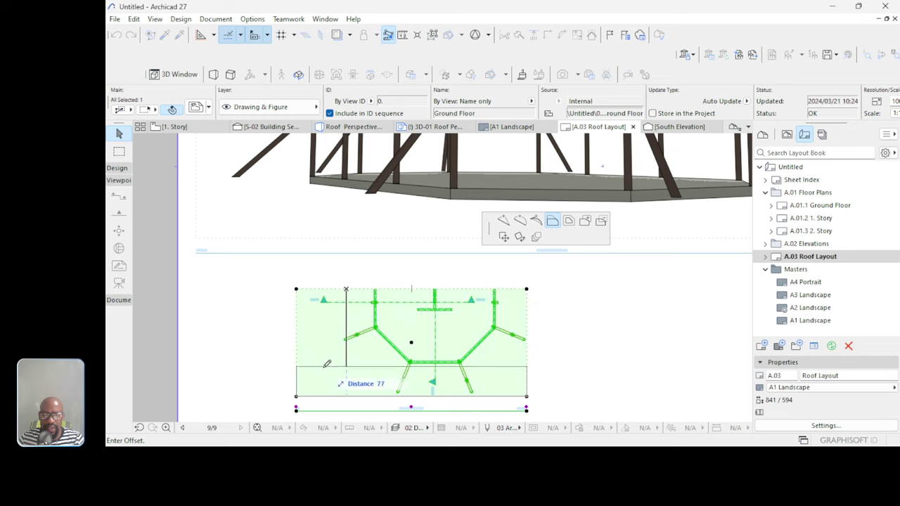
scroll(331, 386, "down", 3)
left_click(365, 229)
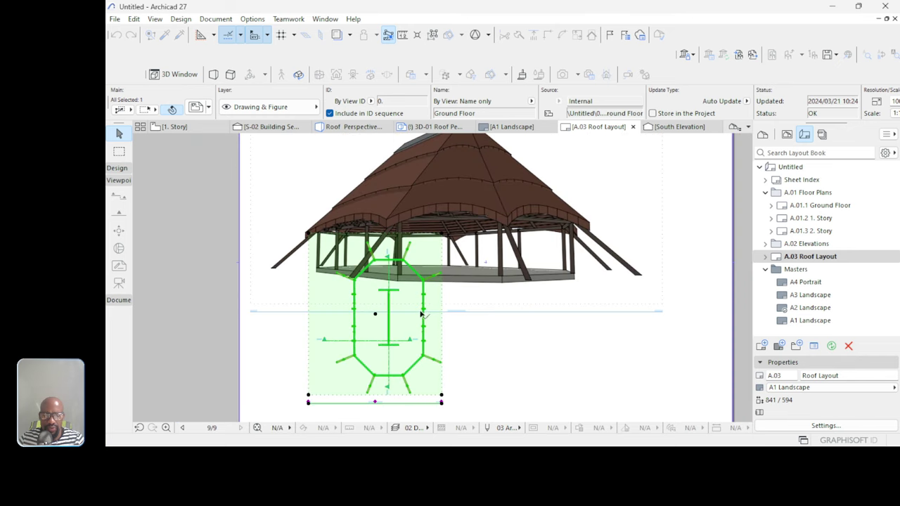
scroll(444, 329, "down", 3)
scroll(445, 329, "down", 1)
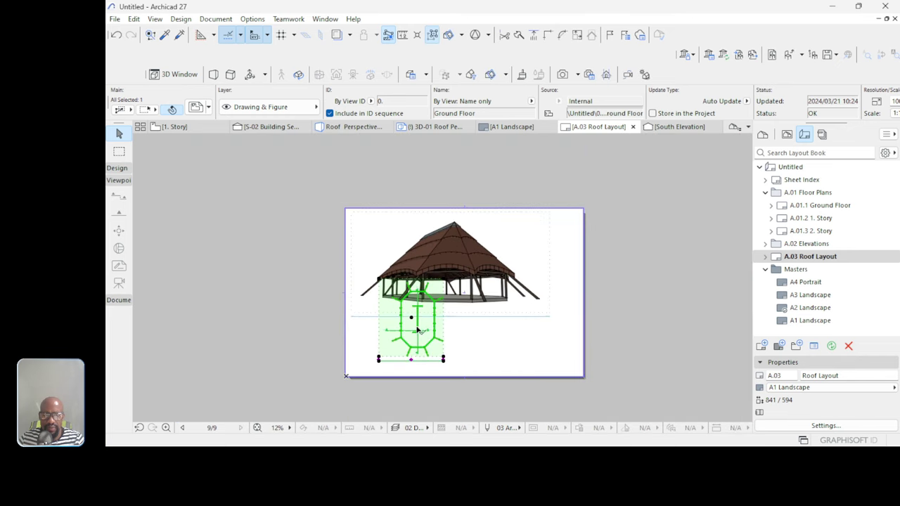
left_click(411, 318)
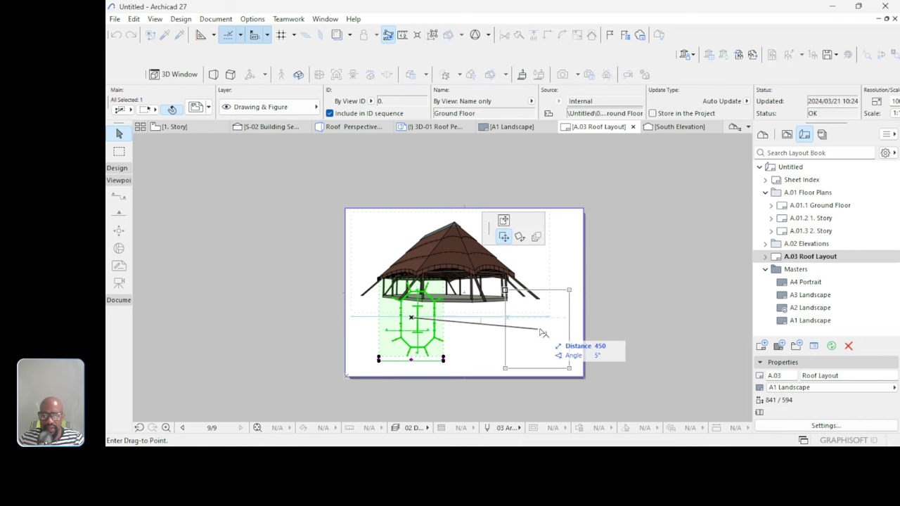
left_click(500, 338)
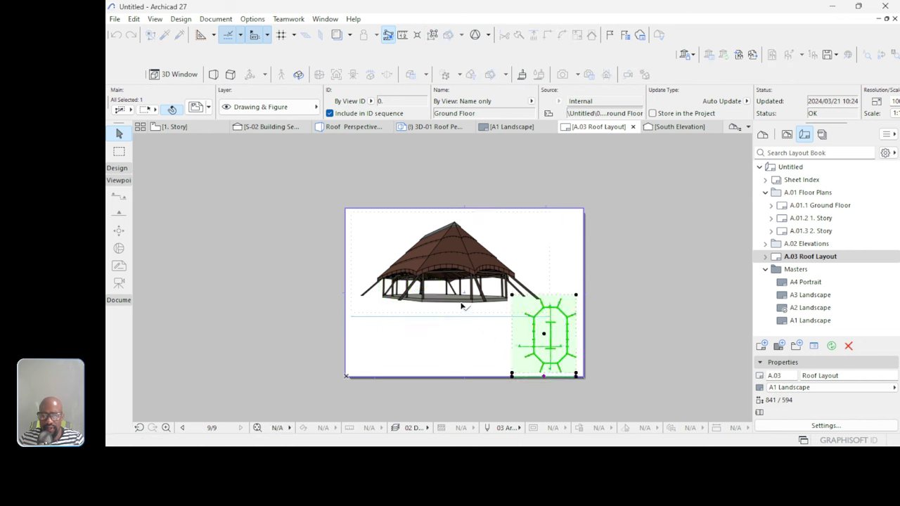
Adjust the roof perspective frame's left edge and shift the perspective slightly left.
left_click(443, 285)
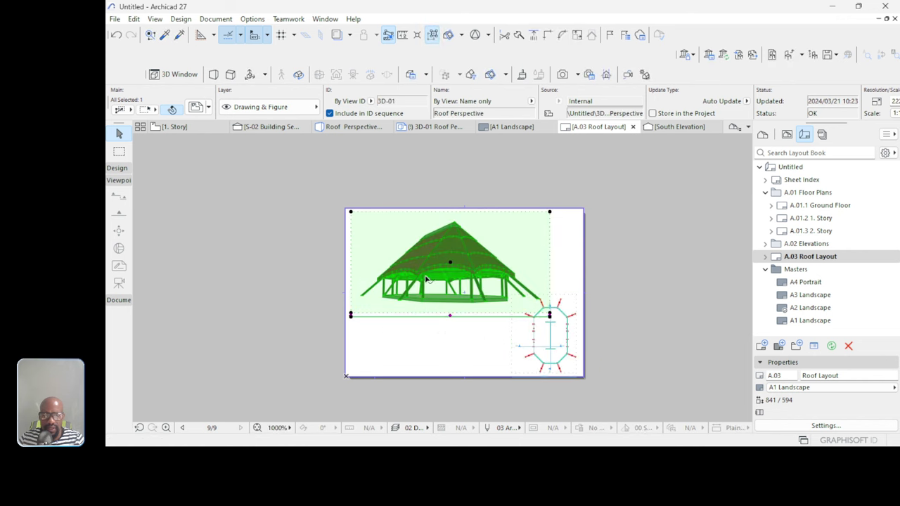
left_click(351, 267)
scroll(354, 263, "up", 3)
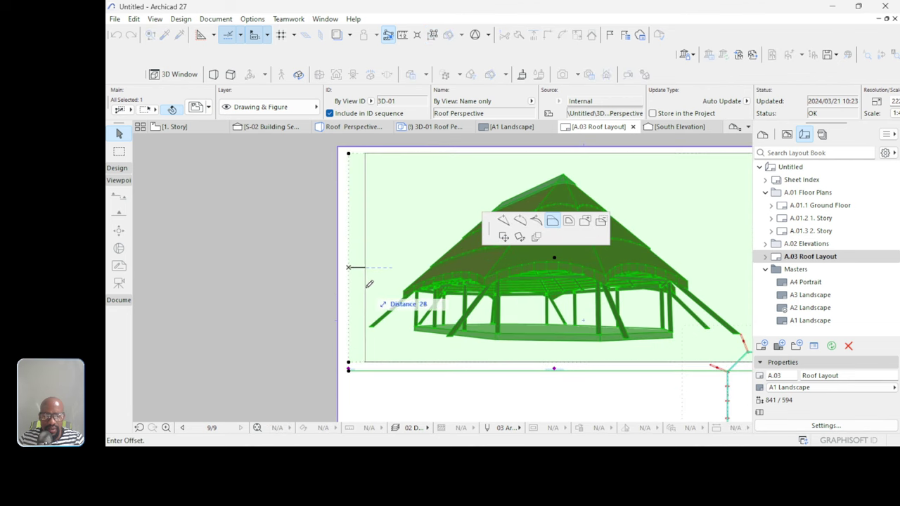
left_click(367, 281)
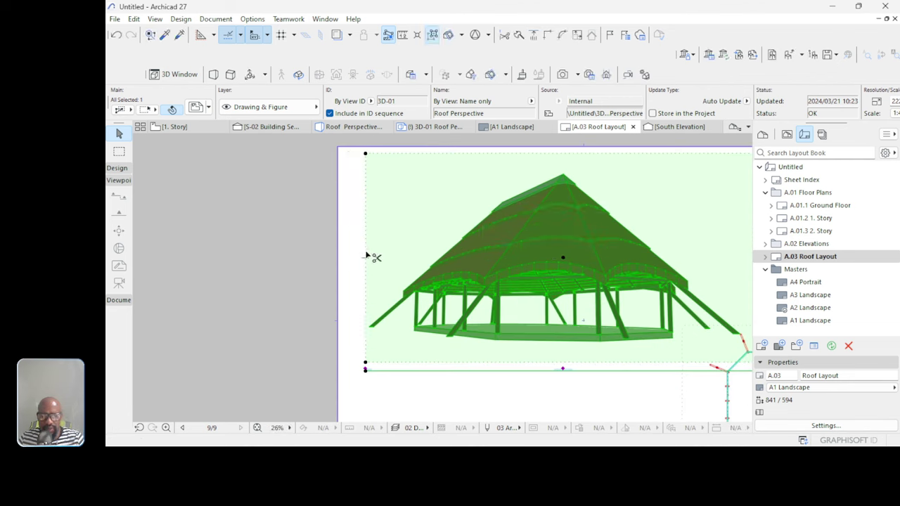
key("ctrl+d")
left_click(367, 257)
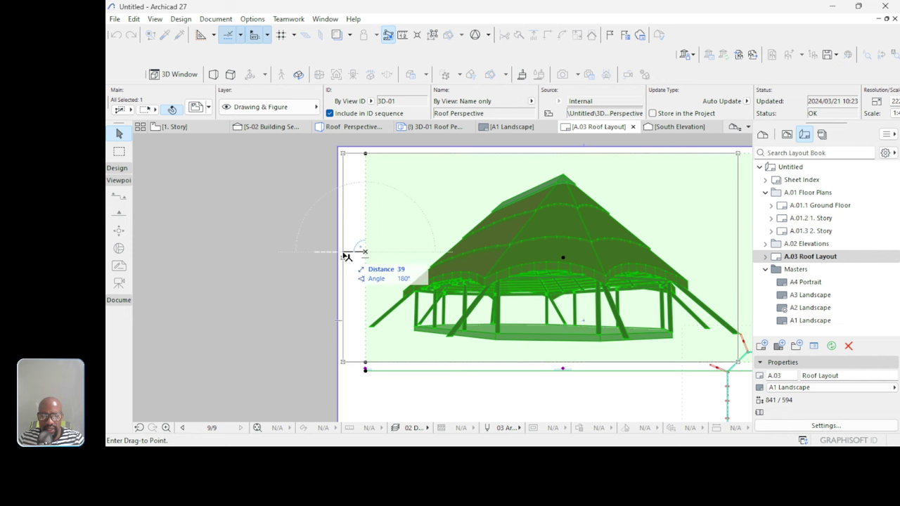
left_click(320, 251)
scroll(317, 246, "down", 4)
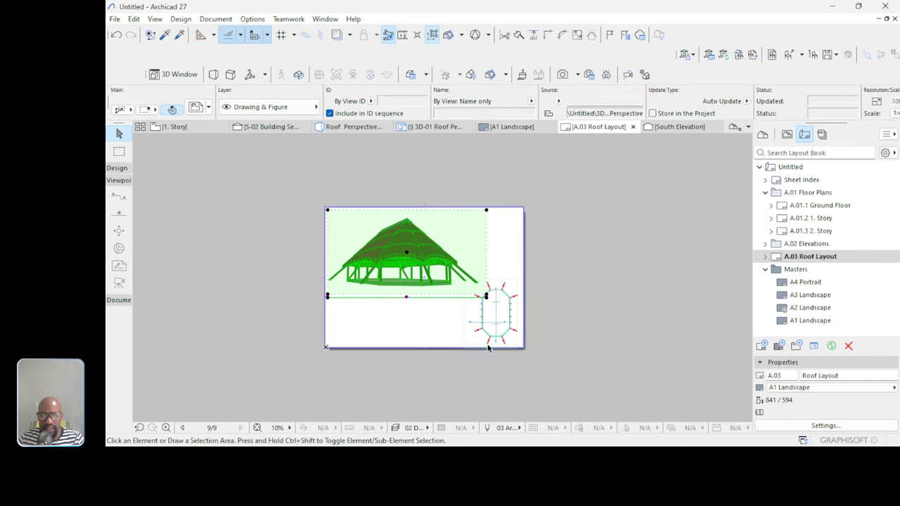
key("Escape")
scroll(457, 330, "up", 2)
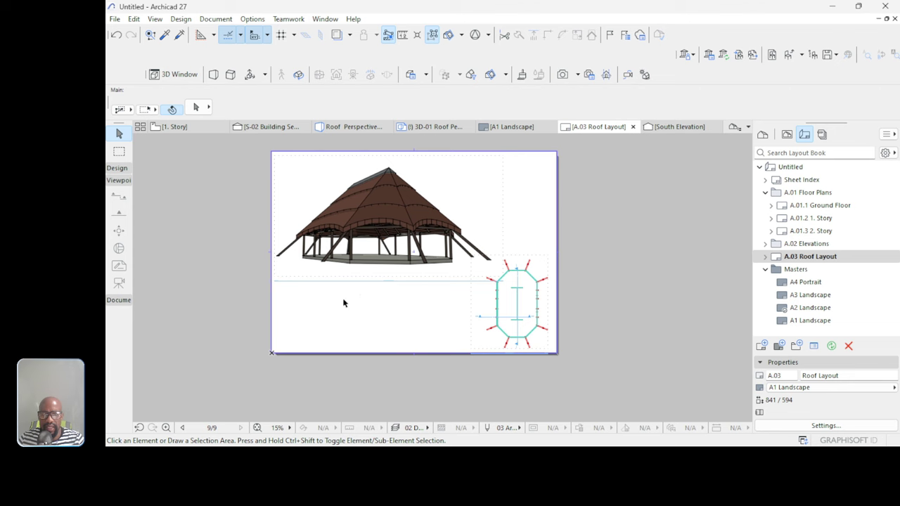
scroll(346, 303, "up", 1)
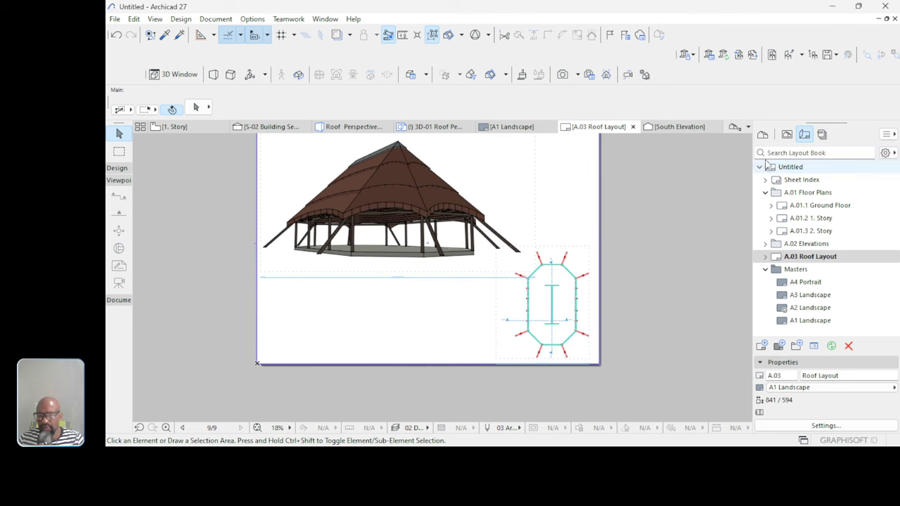
On the 1. Story plan, move the S-01 section line across the roof centre.
left_click(199, 132)
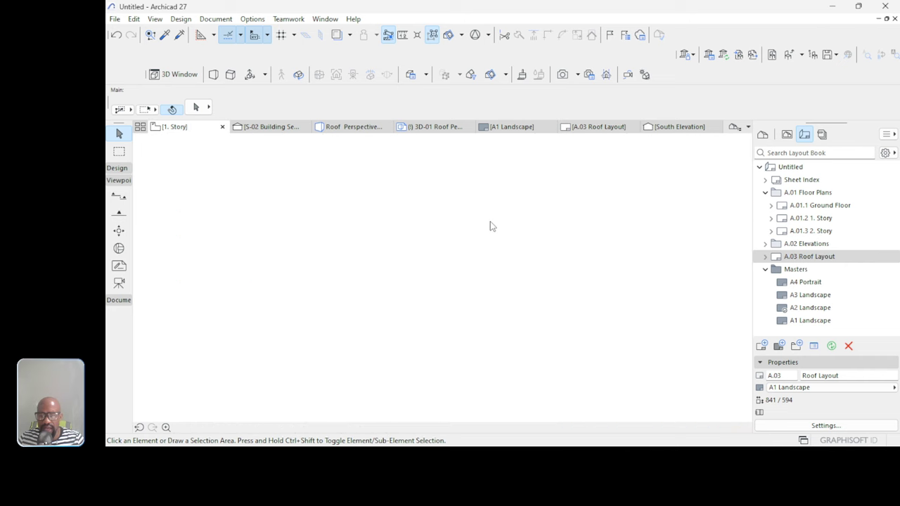
left_click(490, 222)
scroll(495, 253, "down", 2)
scroll(499, 279, "down", 2)
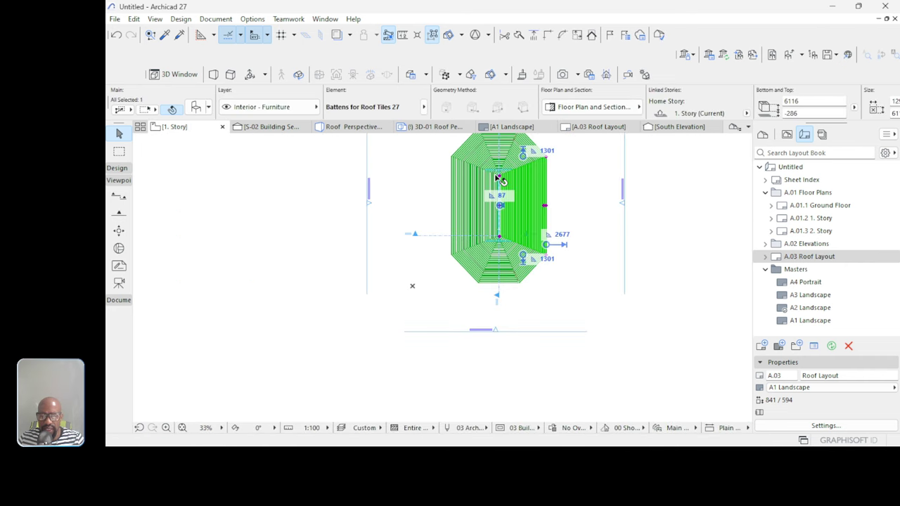
left_click(422, 236)
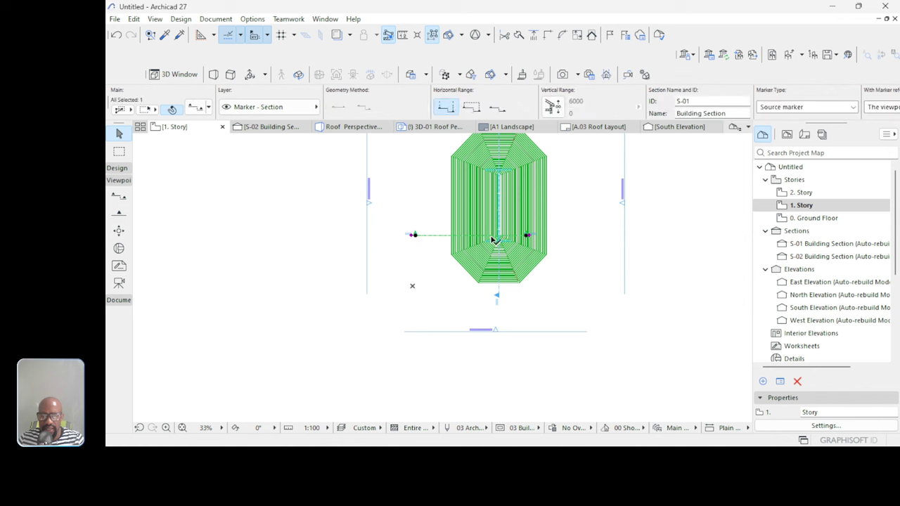
key("ctrl+d")
left_click(400, 276)
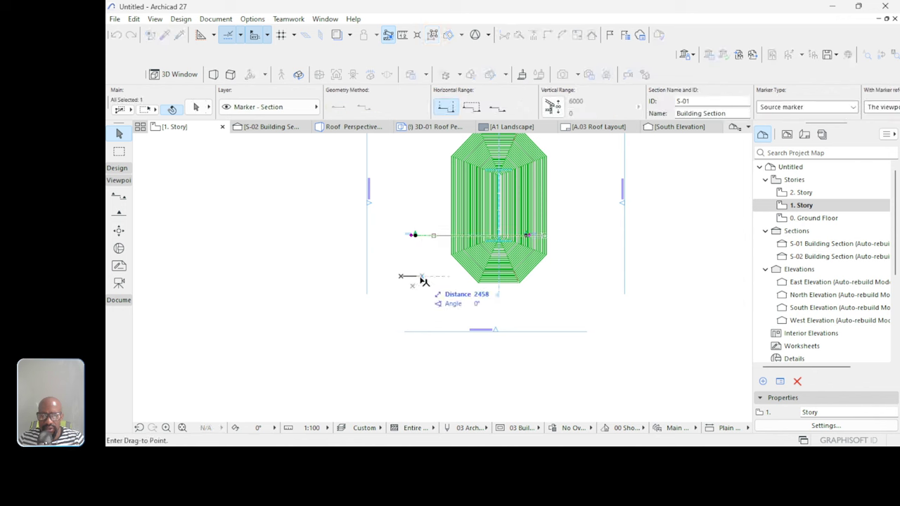
left_click(432, 280)
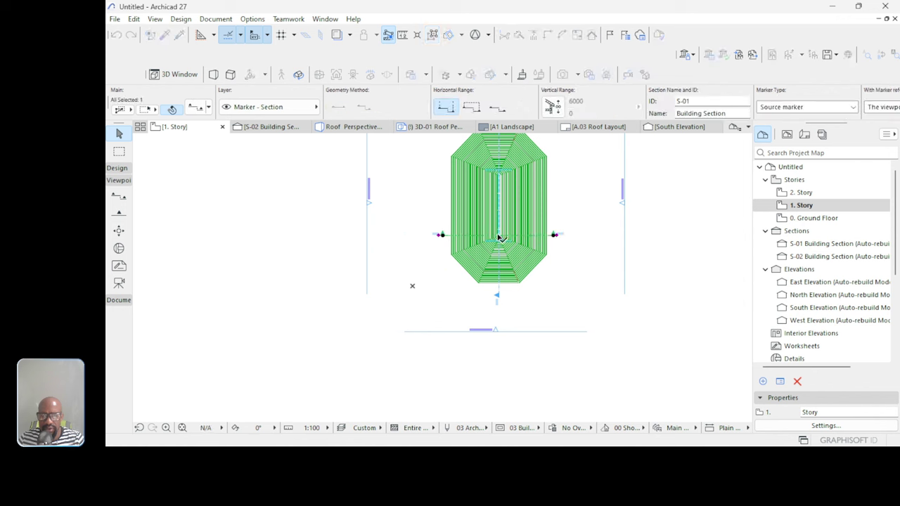
Stretch both S-01 endpoints past the roof edges and open the section view.
left_click(554, 236)
left_click(570, 220)
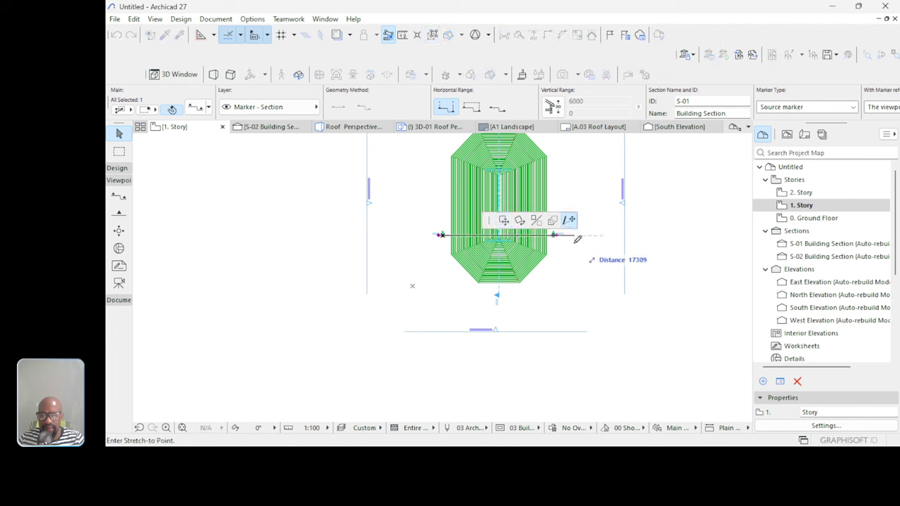
left_click(589, 233)
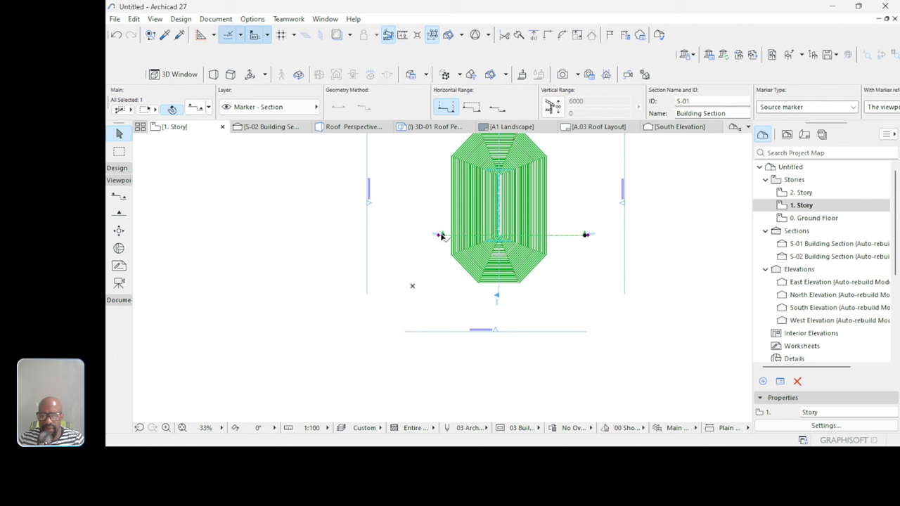
left_click(440, 234)
left_click(408, 234)
right_click(630, 237)
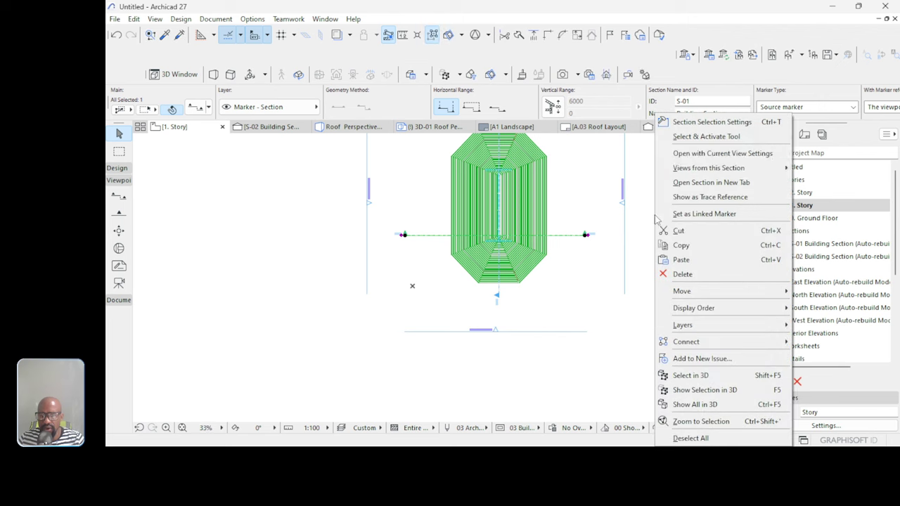
left_click(711, 153)
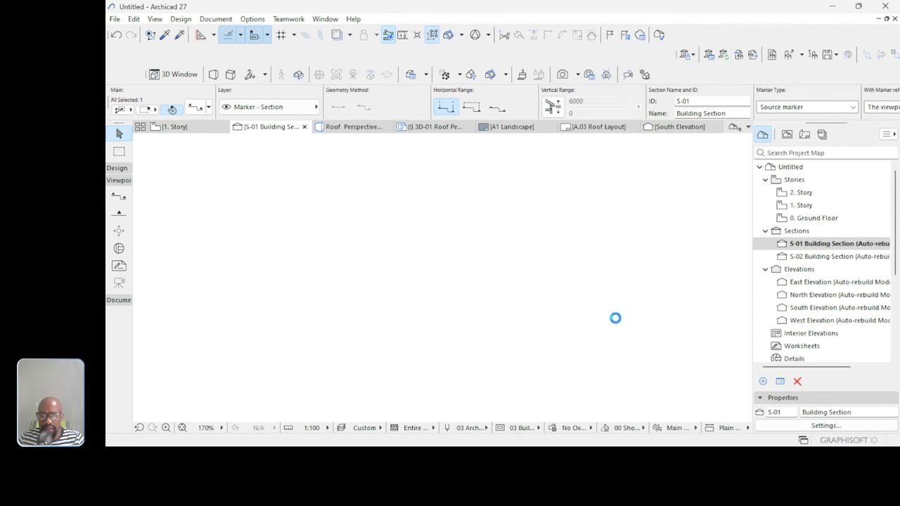
Apply the 02 Drafting layer combination to the S-01 section.
scroll(616, 225, "down", 5)
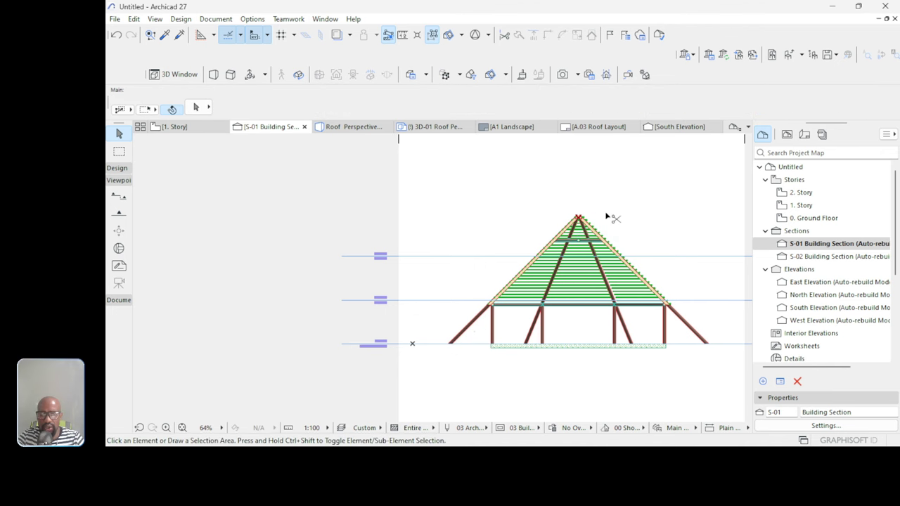
key("ctrl+l")
left_click(299, 109)
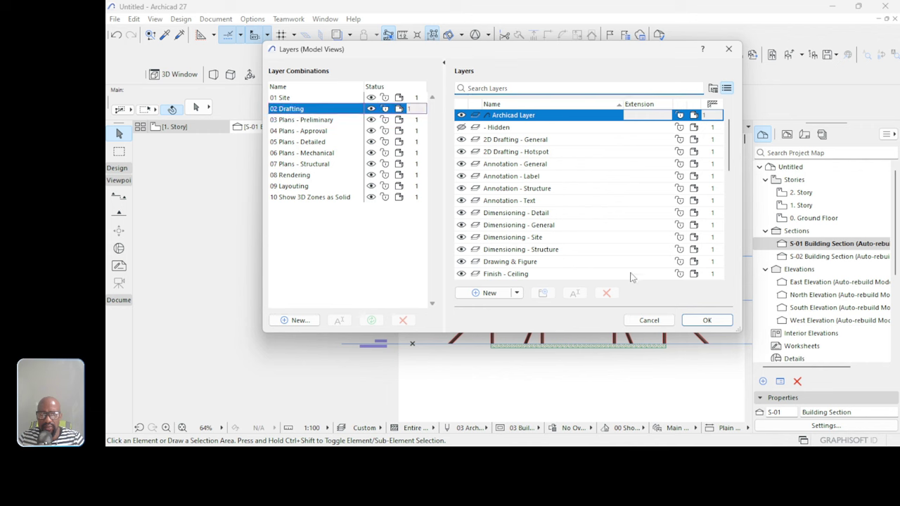
scroll(590, 244, "down", 5)
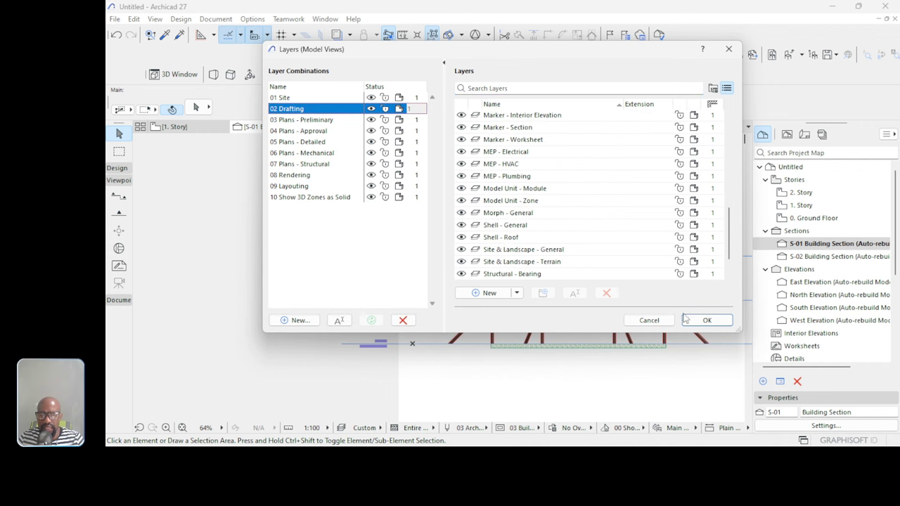
left_click(707, 321)
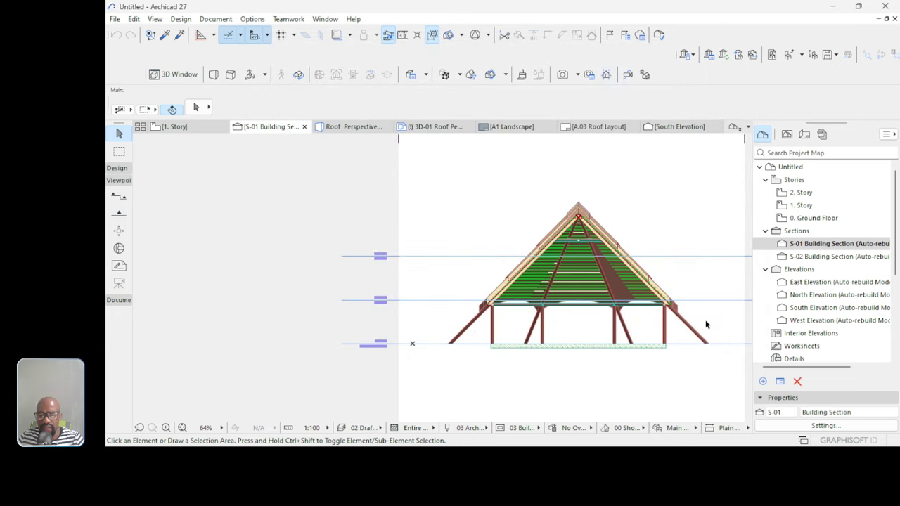
Open the A.03 Roof Layout sheet from the Layout Book.
scroll(693, 295, "up", 2)
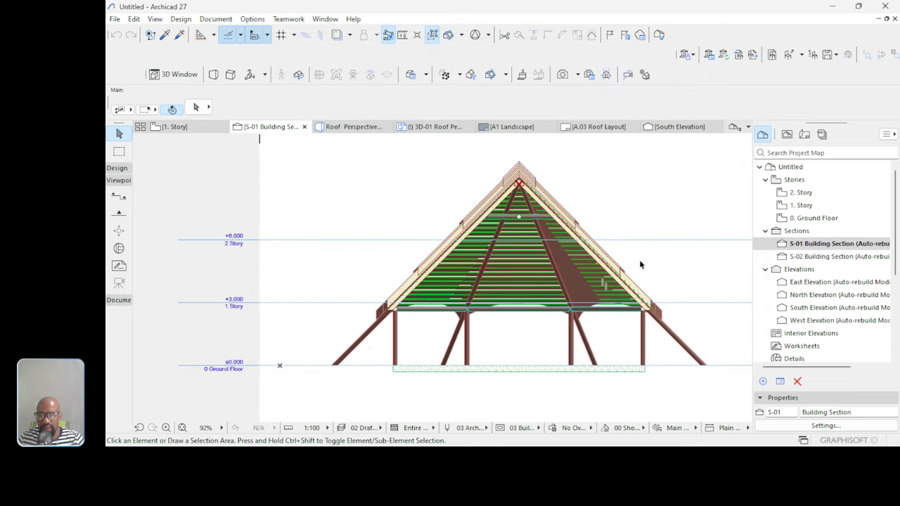
scroll(554, 314, "up", 1)
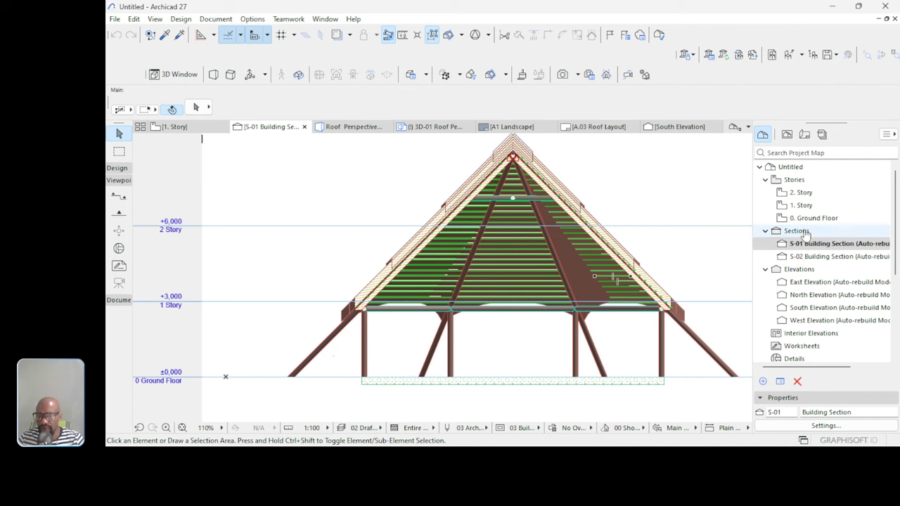
left_click(805, 135)
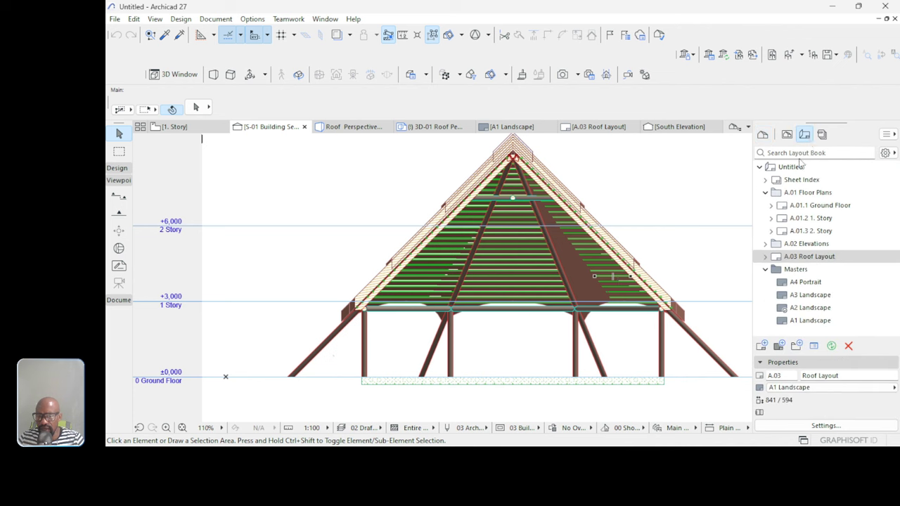
left_click(787, 135)
left_click(763, 136)
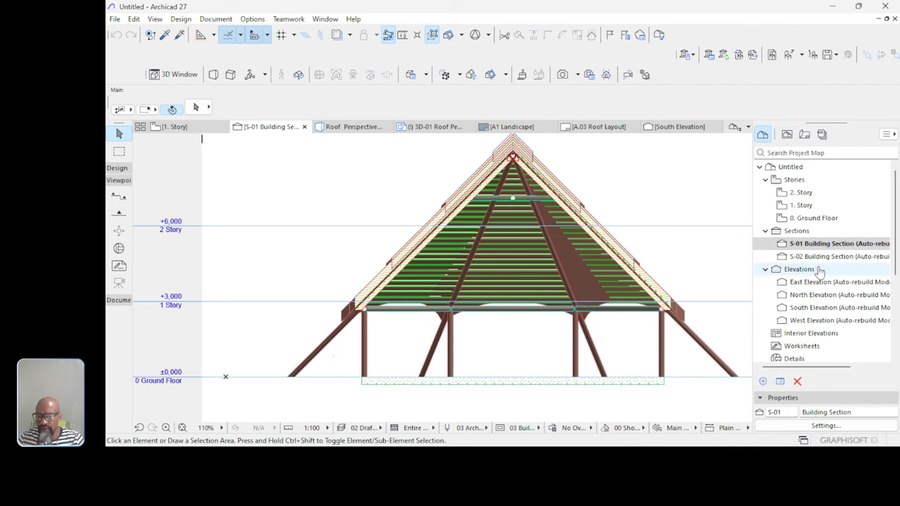
left_click(804, 135)
left_click(802, 258)
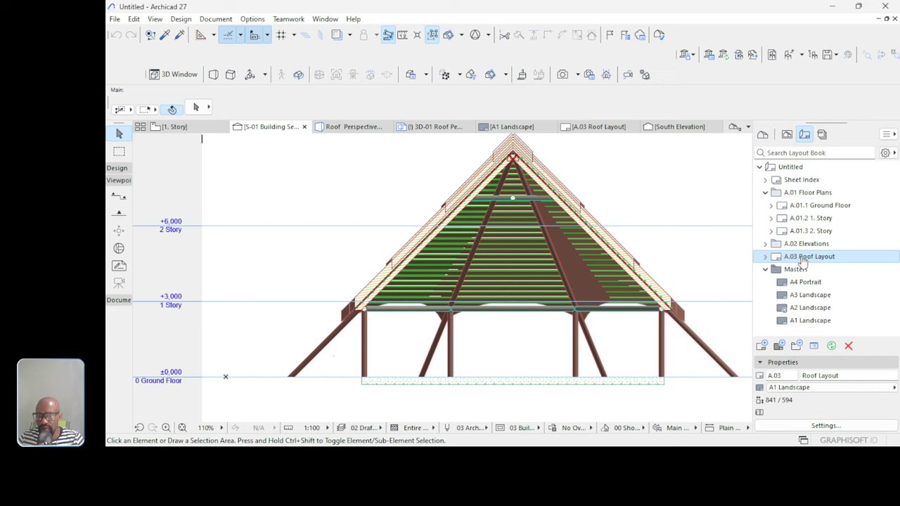
double_click(802, 258)
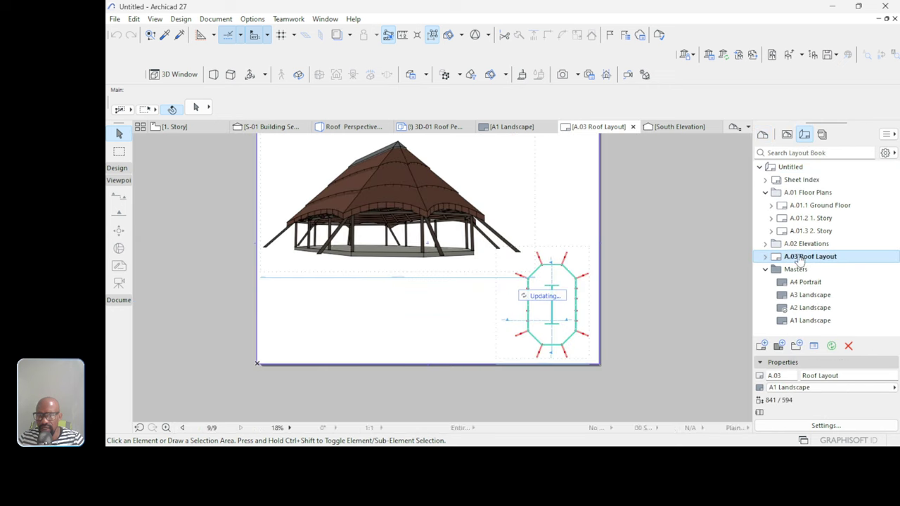
left_click(763, 137)
Place the S-01 section on the sheet and stretch its frame's top edge upward.
mouse_move(829, 244)
left_mouse_down()
mouse_move(452, 312)
mouse_move(428, 330)
left_mouse_up()
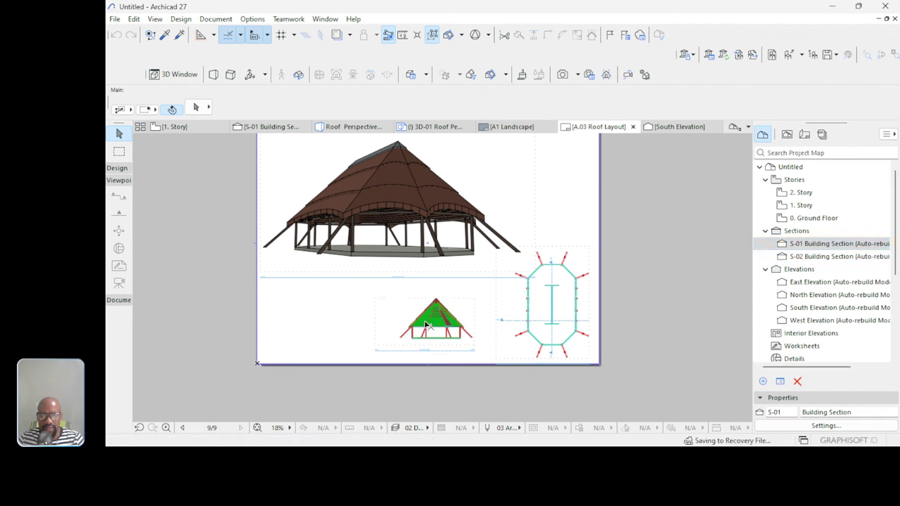
left_click(426, 325)
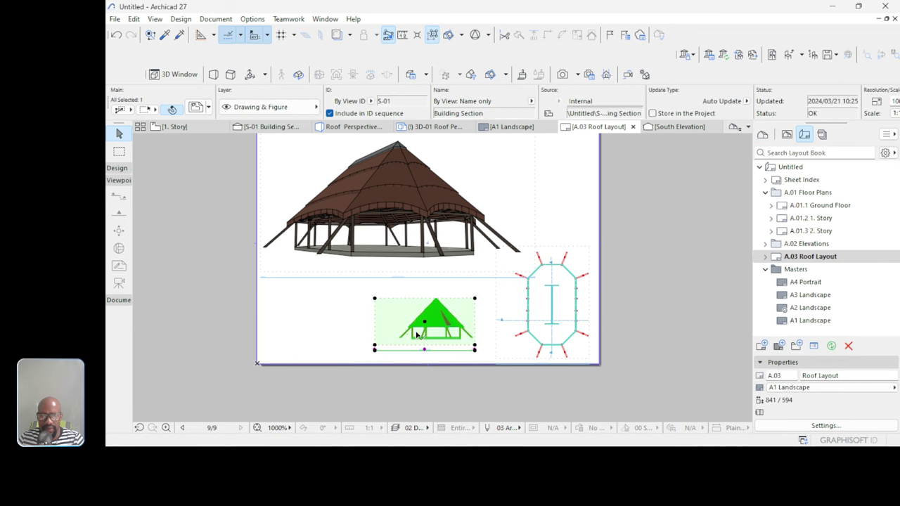
scroll(436, 317, "up", 3)
left_click(538, 263)
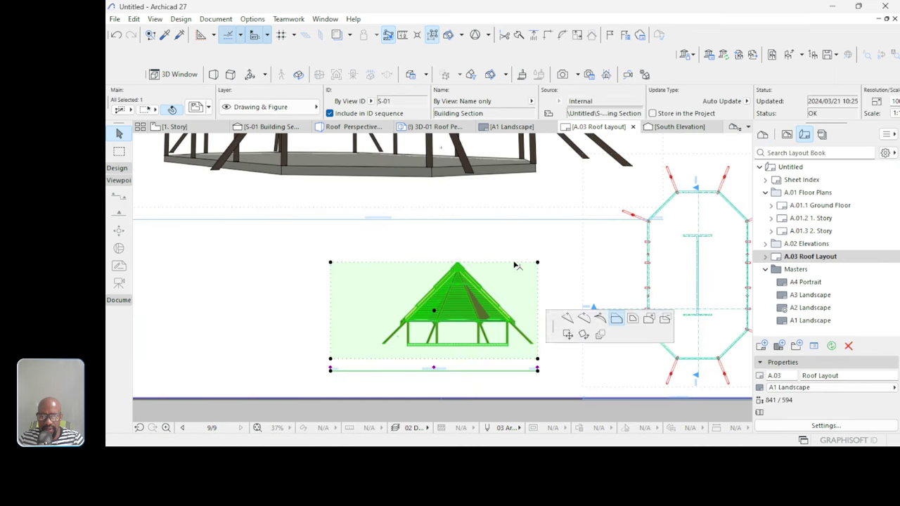
left_click(537, 241)
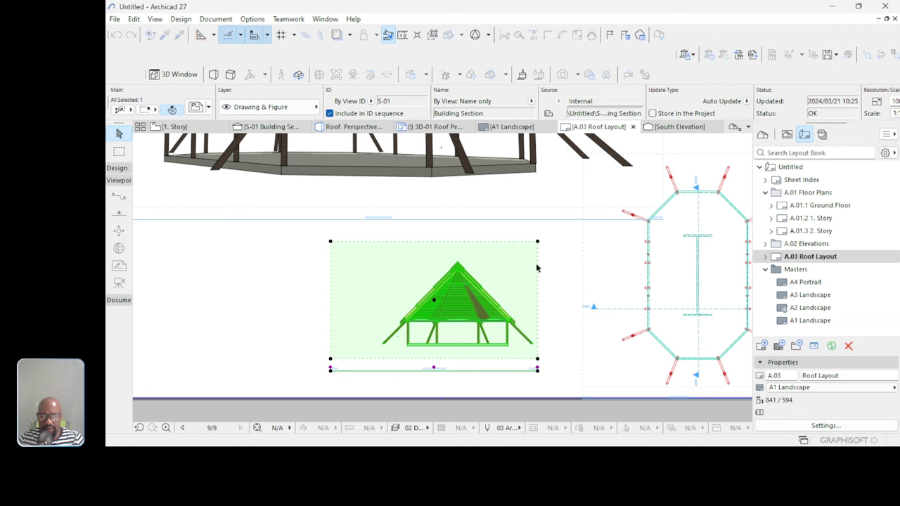
Enlarge the section drawing twice and move it slightly left beside the roof plan.
left_click(331, 363)
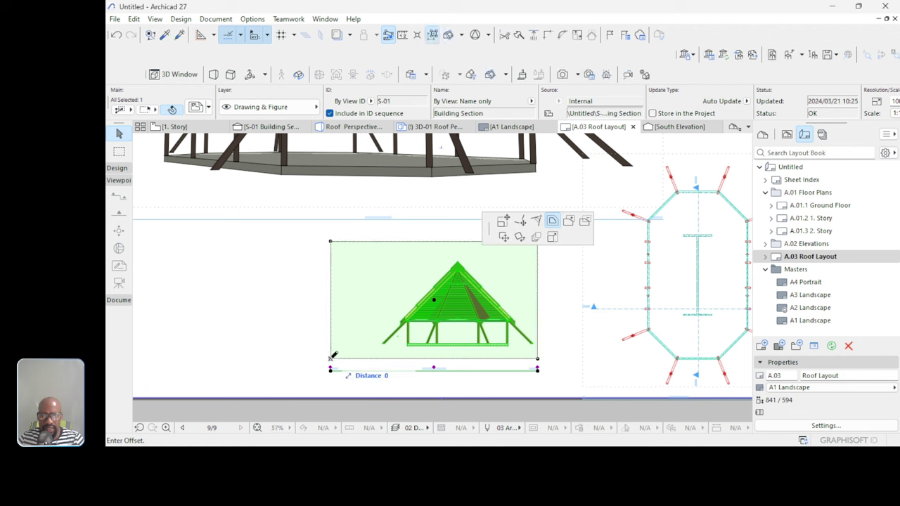
left_click(552, 237)
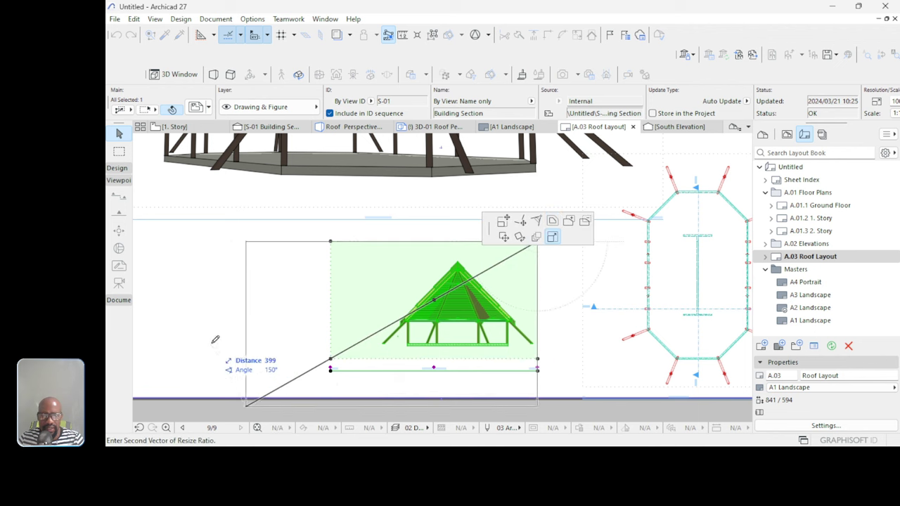
left_click(246, 327)
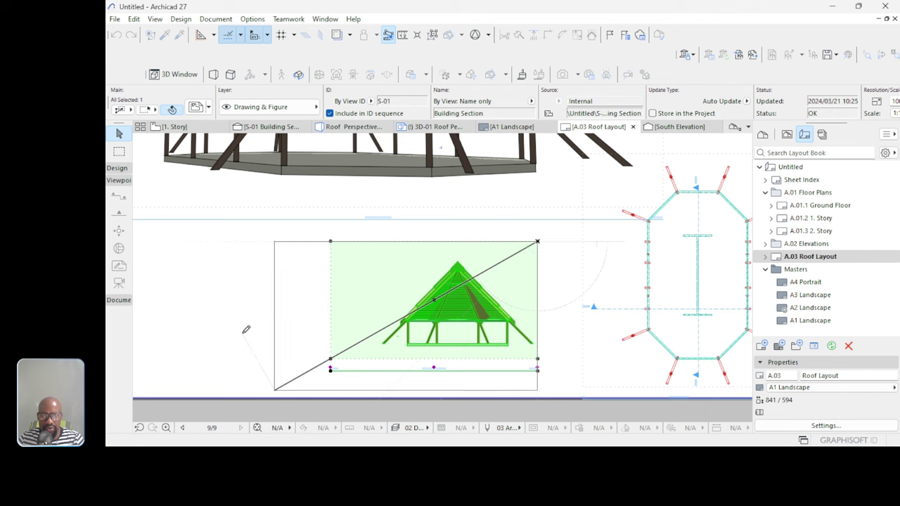
left_click(537, 242)
left_click(552, 237)
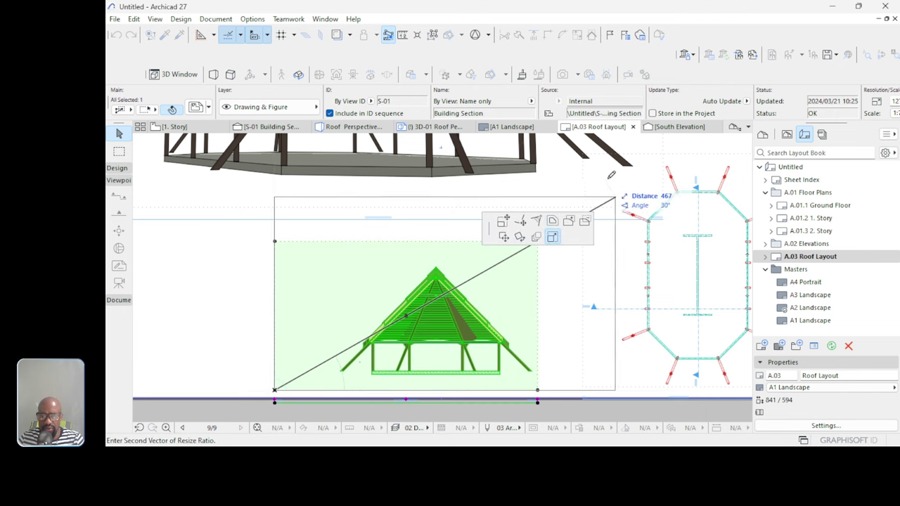
left_click(623, 176)
scroll(582, 315, "down", 2)
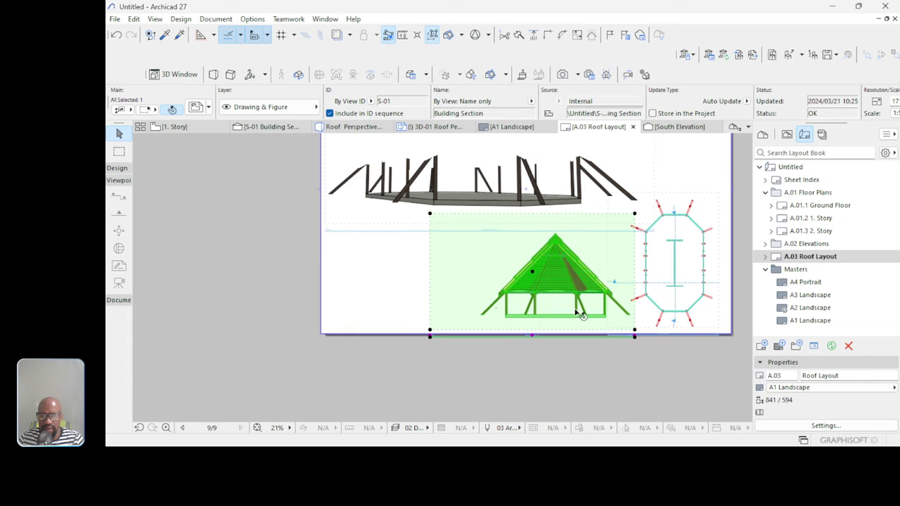
left_click_drag(562, 281, 537, 283)
left_click(623, 350)
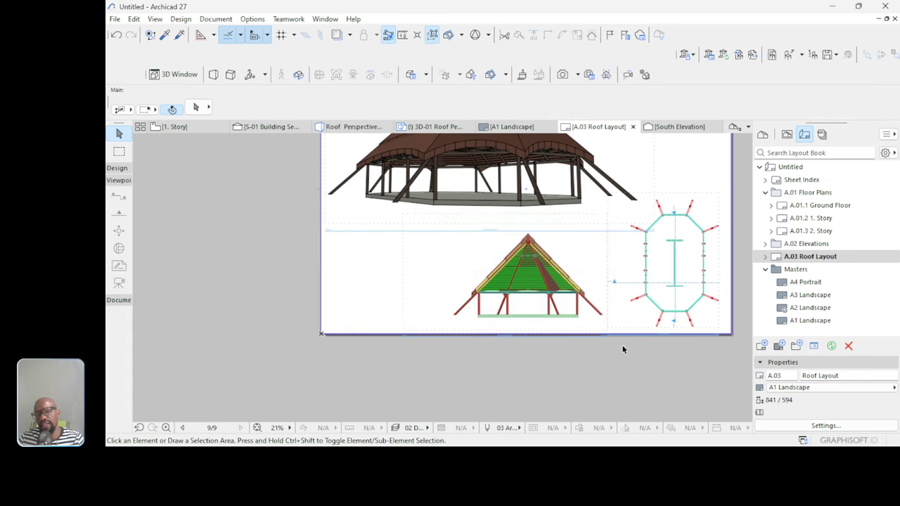
Zoom the sheet and select the roof section drawing.
scroll(583, 323, "down", 3)
scroll(582, 321, "up", 1)
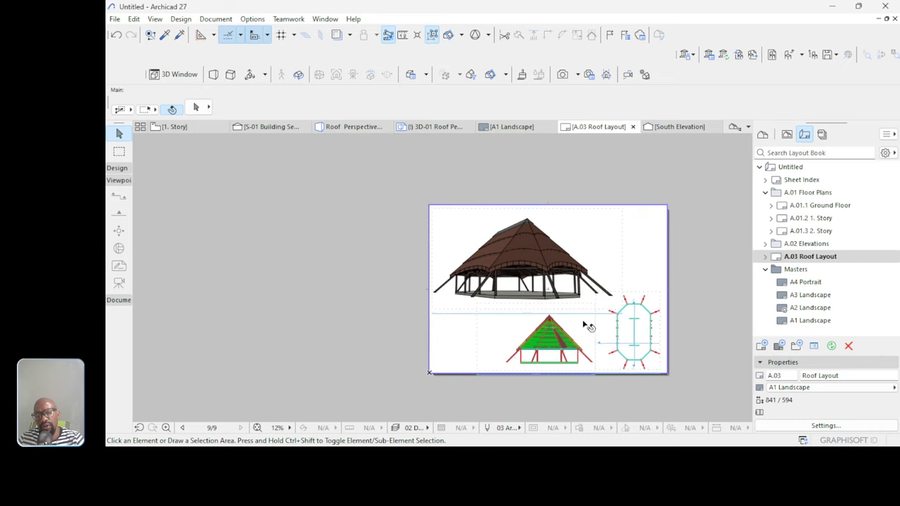
scroll(636, 341, "up", 1)
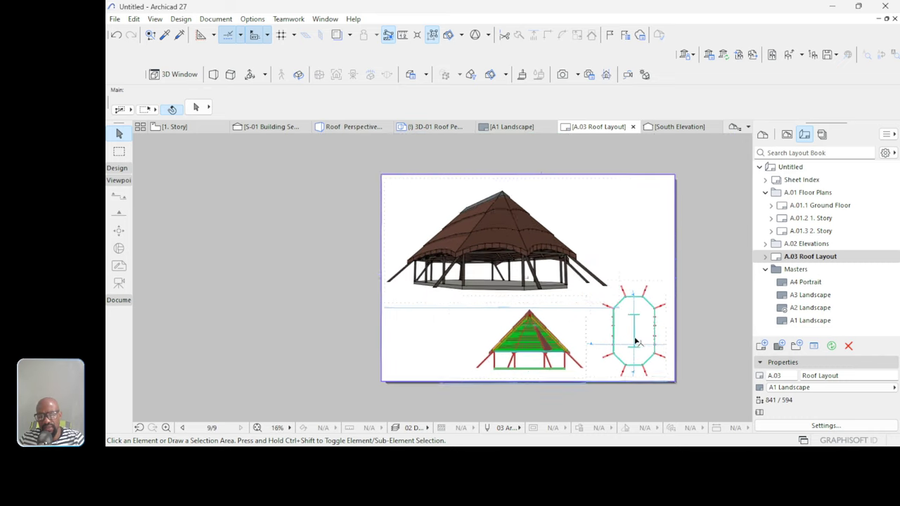
scroll(573, 348, "up", 2)
left_click(552, 306)
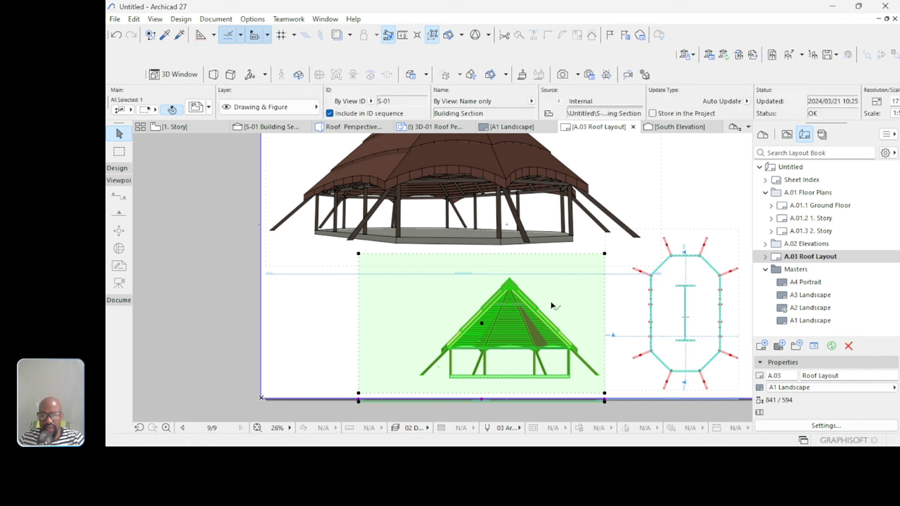
Open the section drawing's source view, S-01, and show the Project Map tree.
right_click(553, 303)
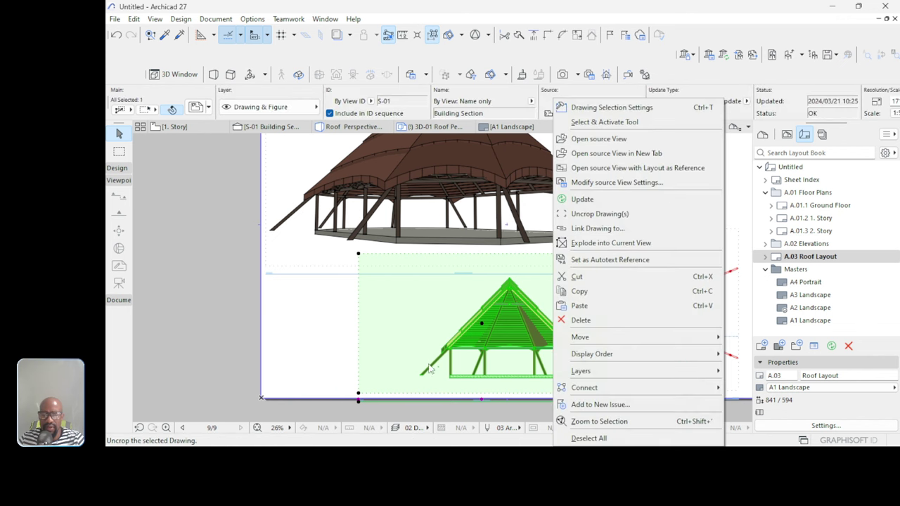
left_click(591, 139)
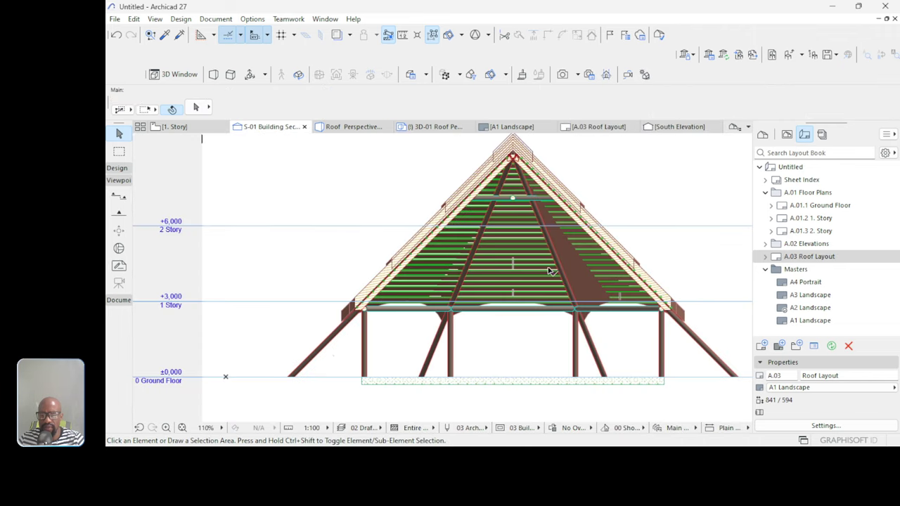
left_click(786, 135)
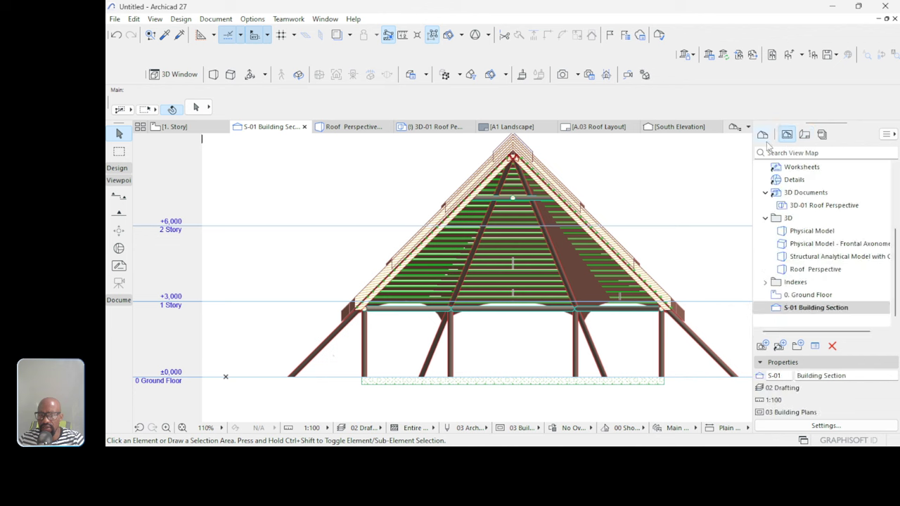
left_click(763, 134)
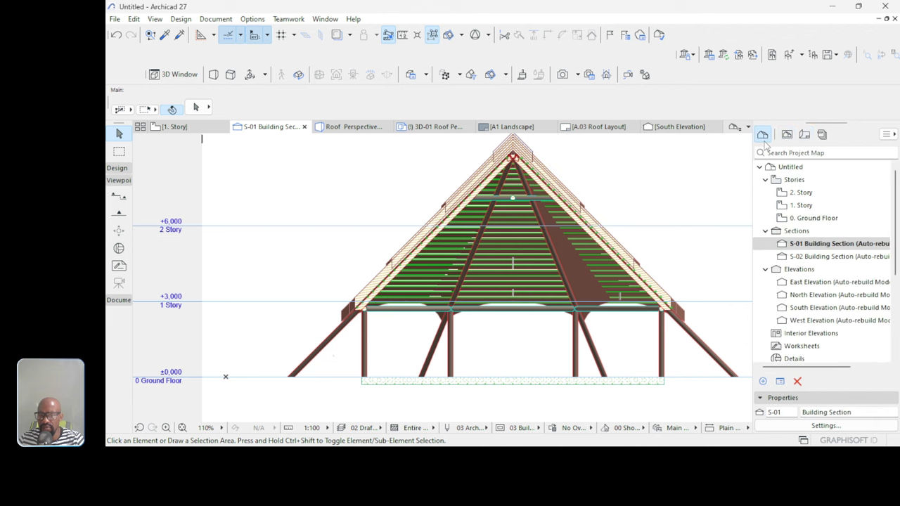
In S-01 Section Settings, enable uniform 0.13 mm uncut pens and sun shadows.
left_click(817, 426)
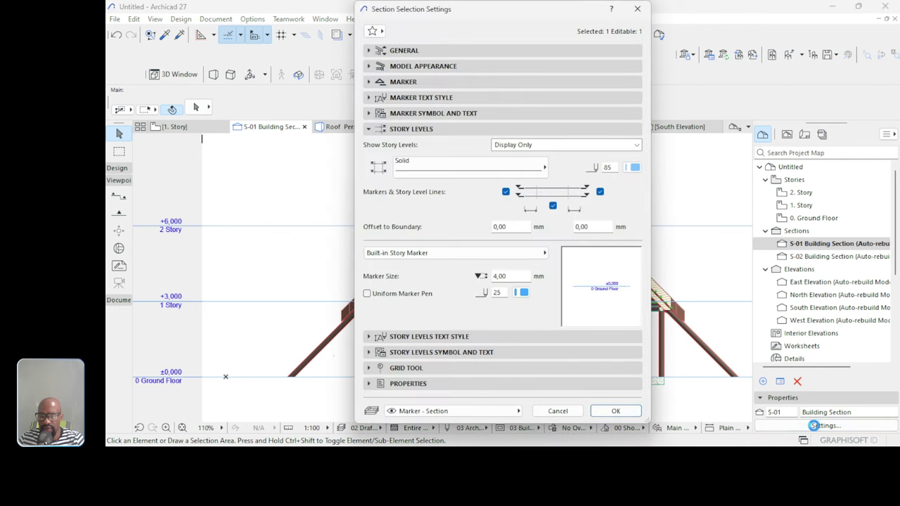
left_click(369, 66)
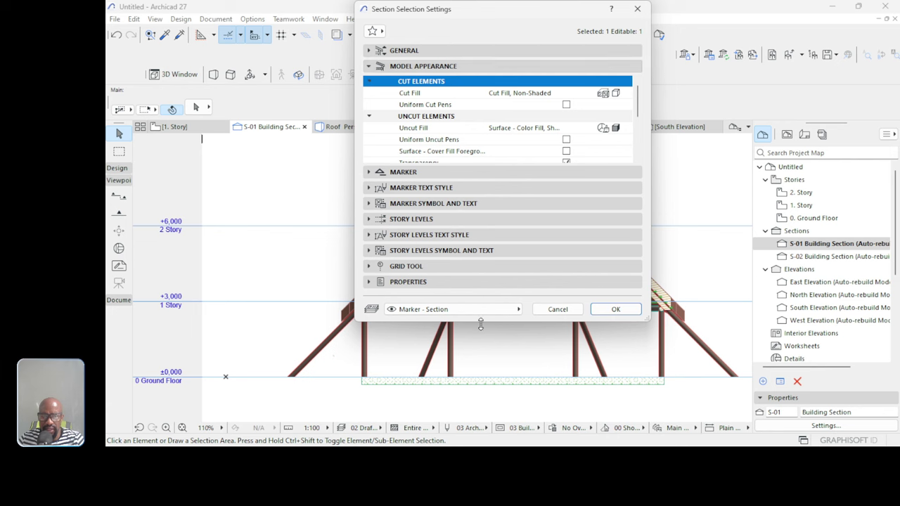
left_click_drag(482, 322, 473, 416)
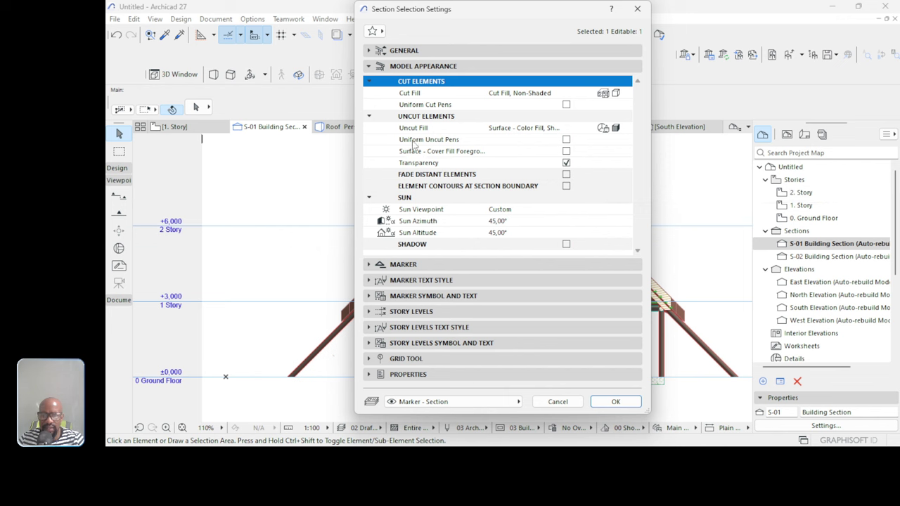
left_click(566, 140)
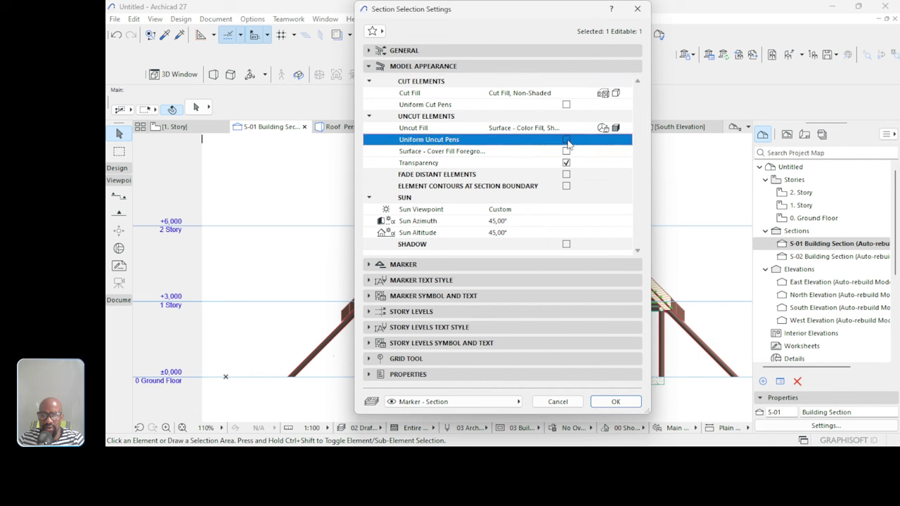
left_click(608, 151)
left_click(636, 151)
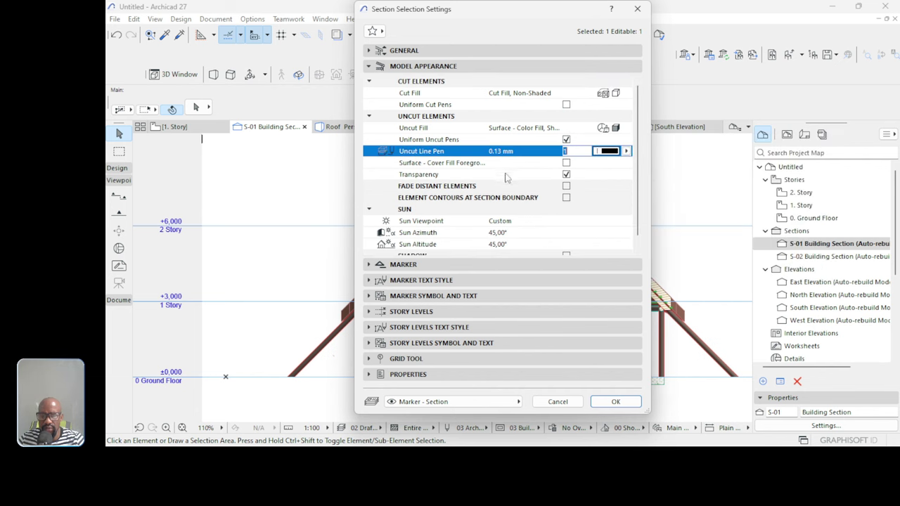
scroll(582, 240, "down", 1)
left_click(567, 244)
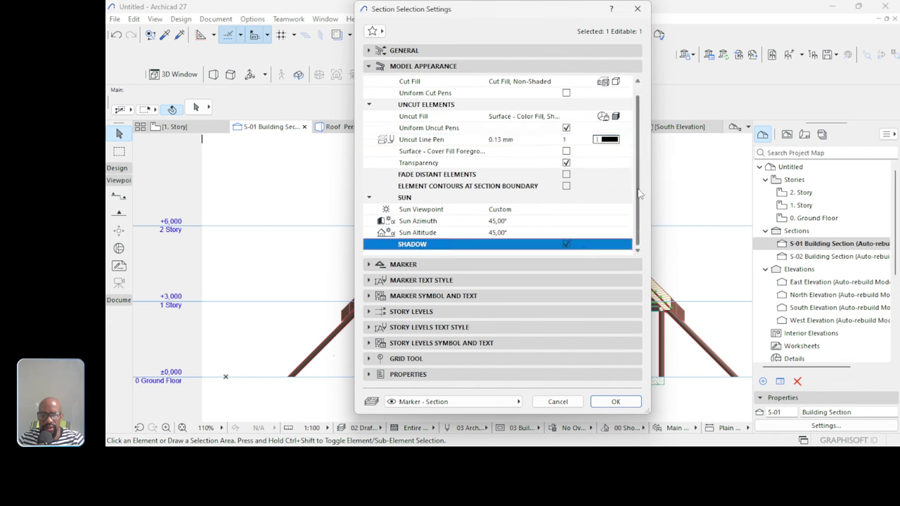
scroll(478, 107, "up", 1)
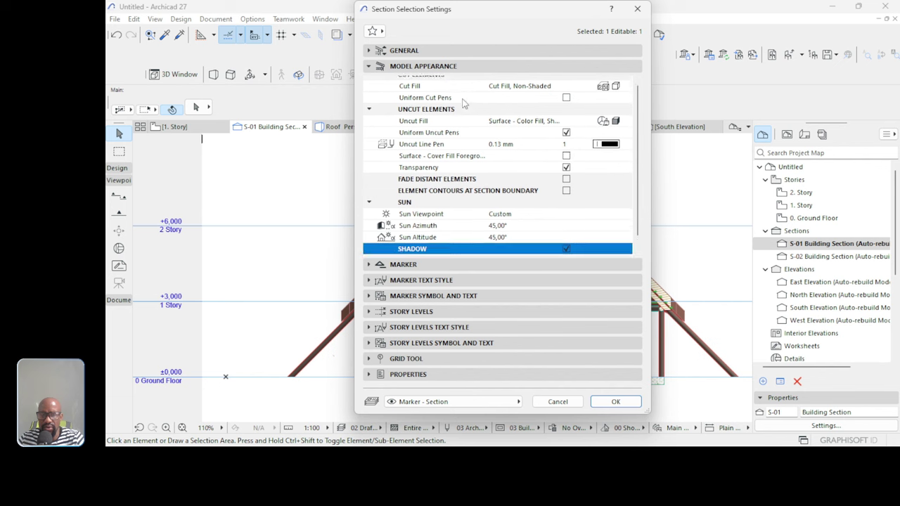
Set cut fill to Surface - Color Fill, Non-Shaded, enable uniform cut pens, and confirm.
left_click(604, 94)
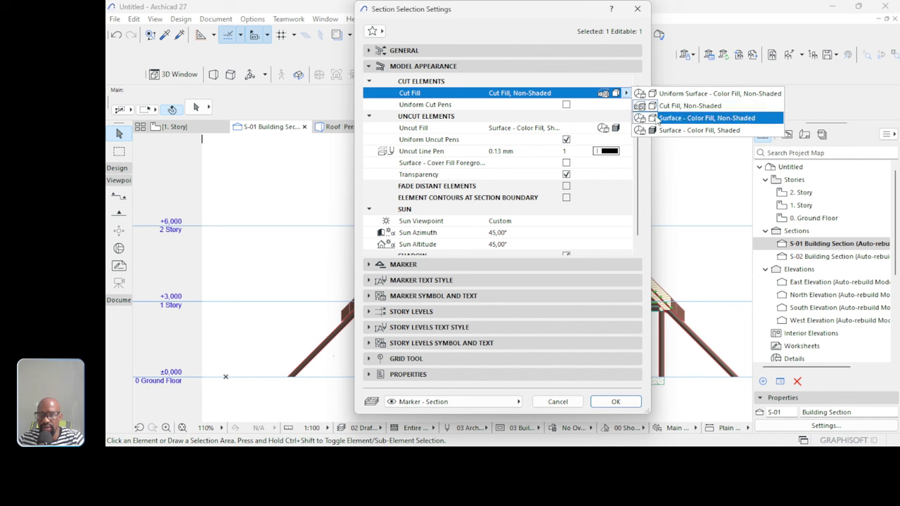
left_click(682, 120)
left_click(450, 106)
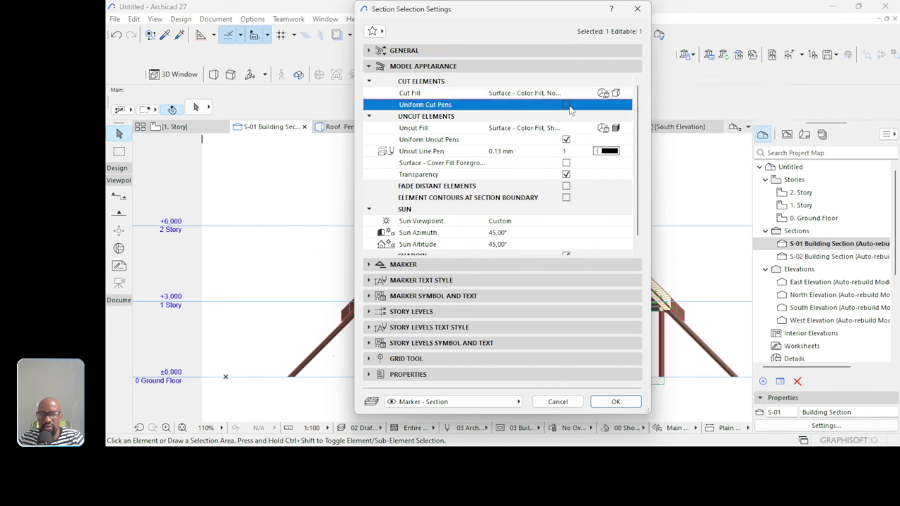
left_click(566, 105)
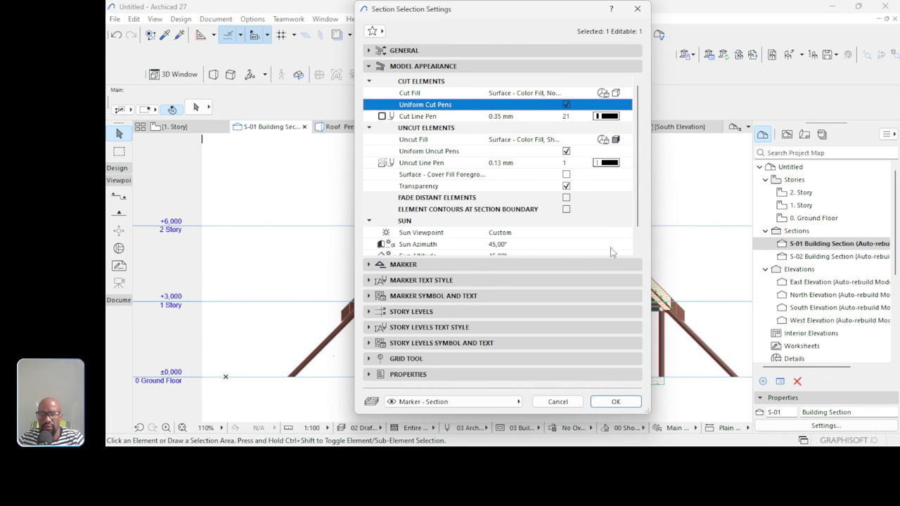
left_click(615, 402)
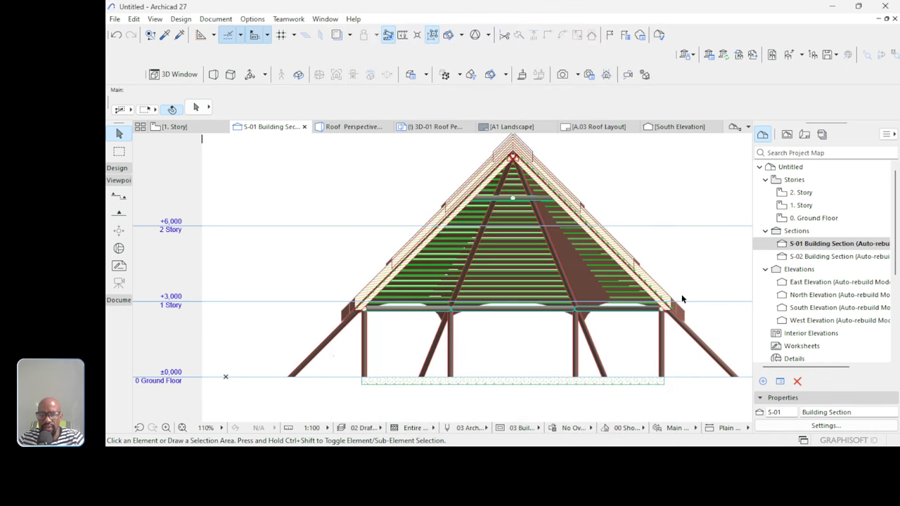
scroll(577, 244, "up", 4)
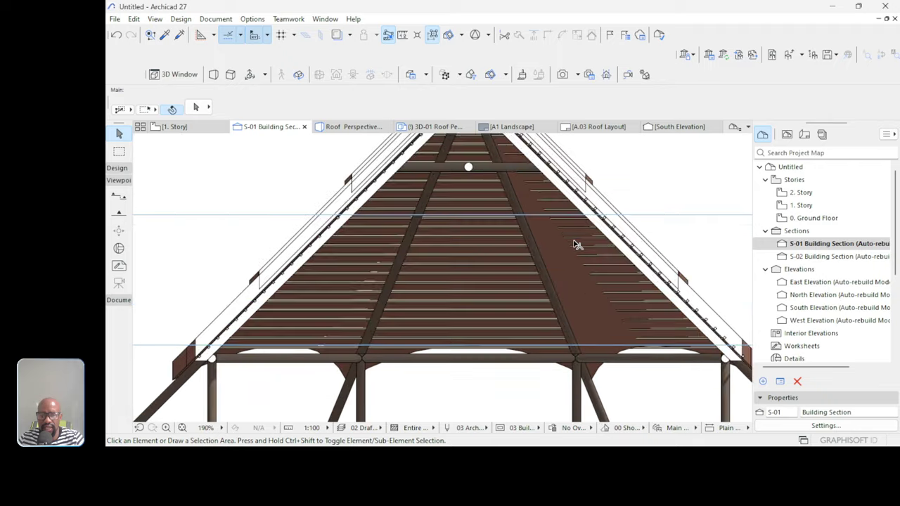
scroll(574, 244, "down", 4)
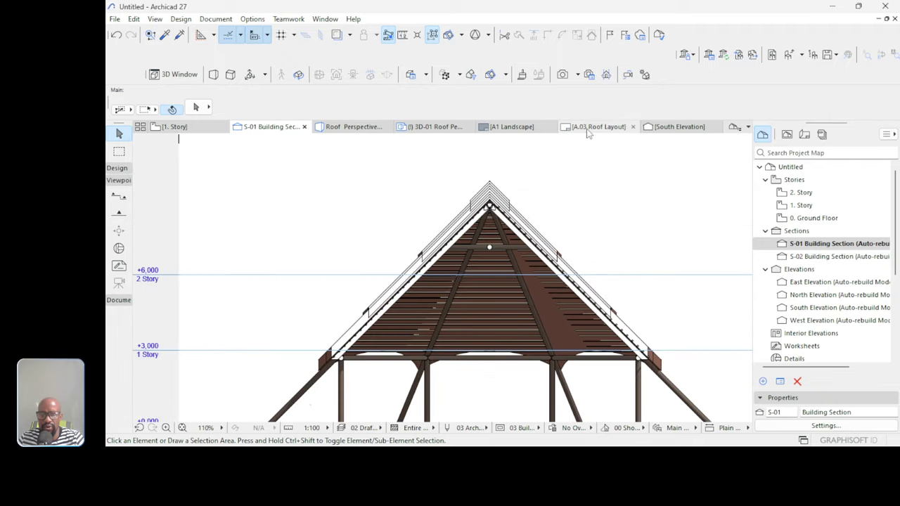
On the A.03 sheet, move the section drawing to the top right beside the perspective.
left_click(589, 127)
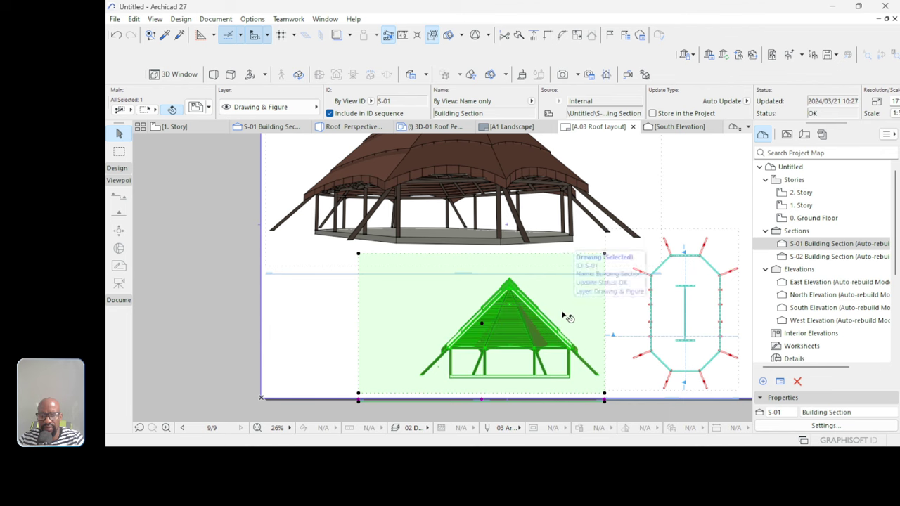
scroll(509, 339, "down", 2)
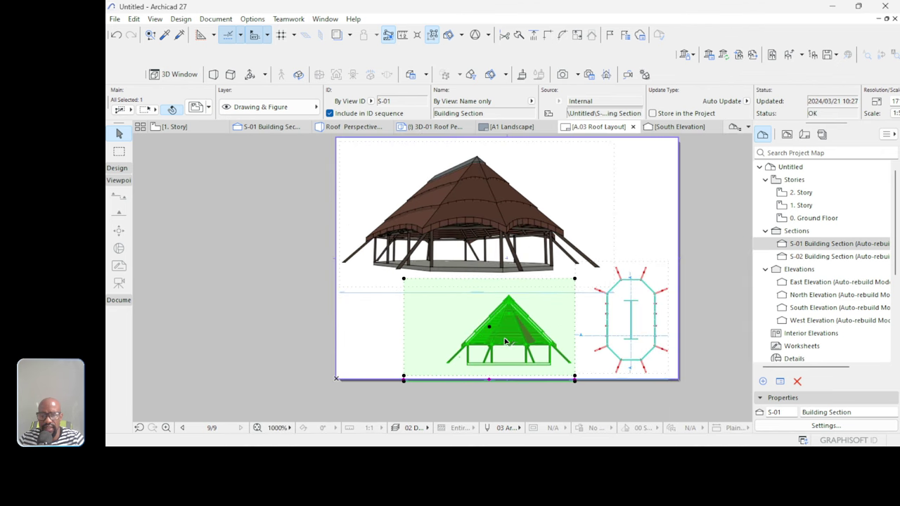
left_click(490, 328)
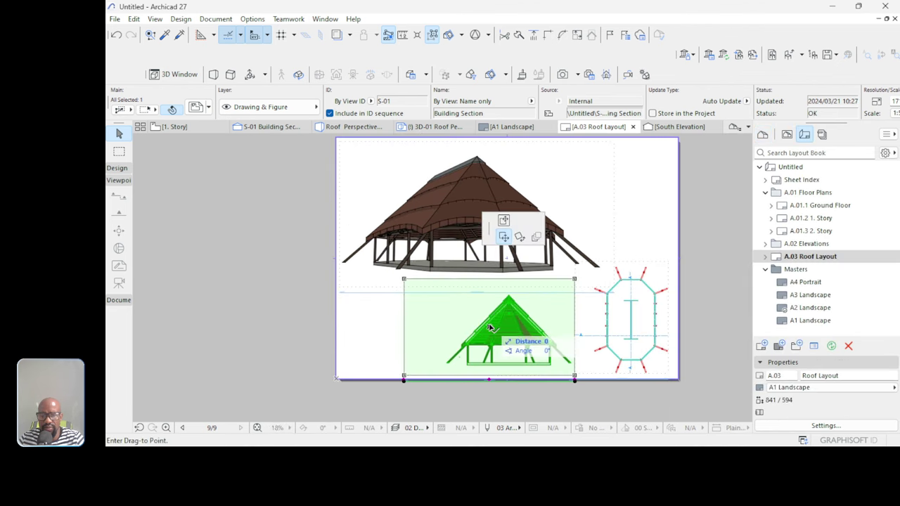
left_click(589, 190)
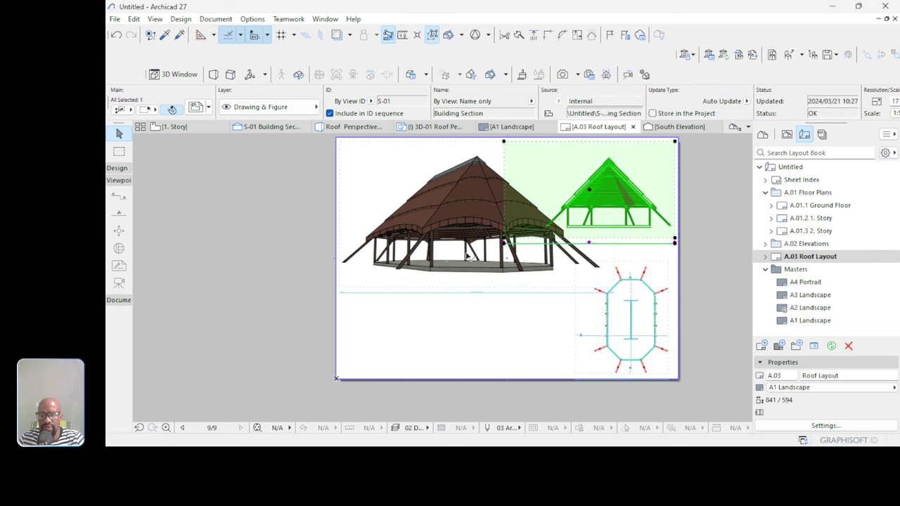
Lower the roof perspective drawing slightly on the sheet.
left_click(427, 249)
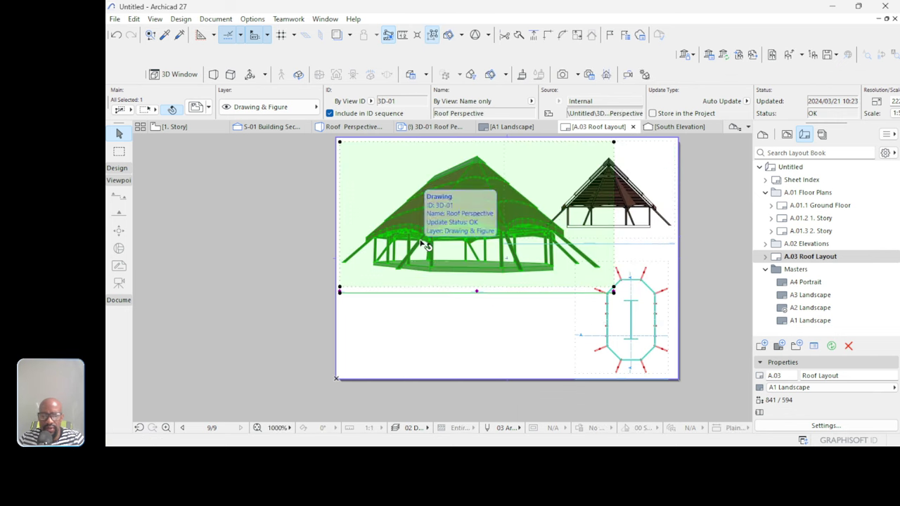
left_click(452, 225)
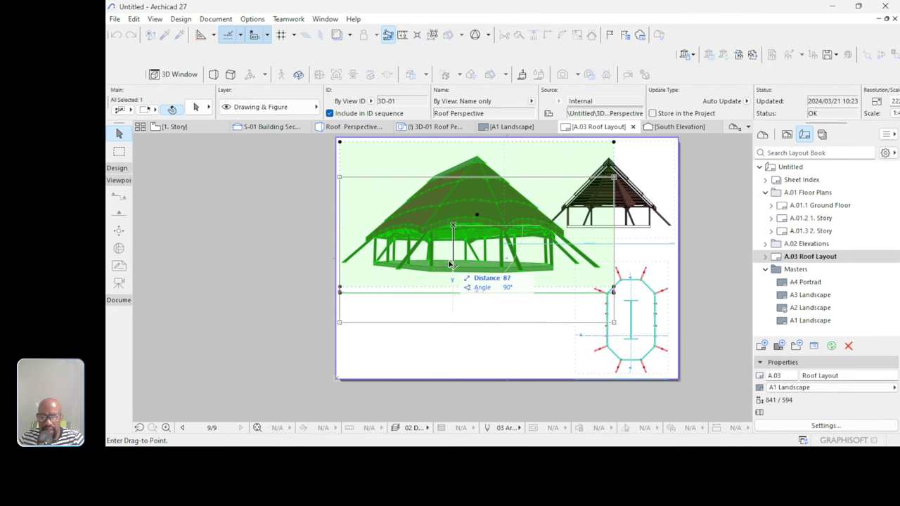
left_click(450, 265)
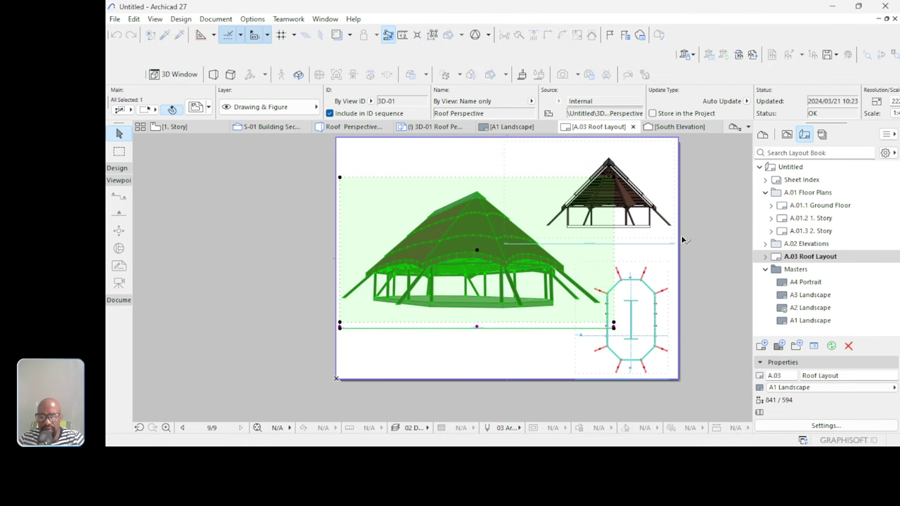
left_click(719, 300)
scroll(498, 342, "down", 2)
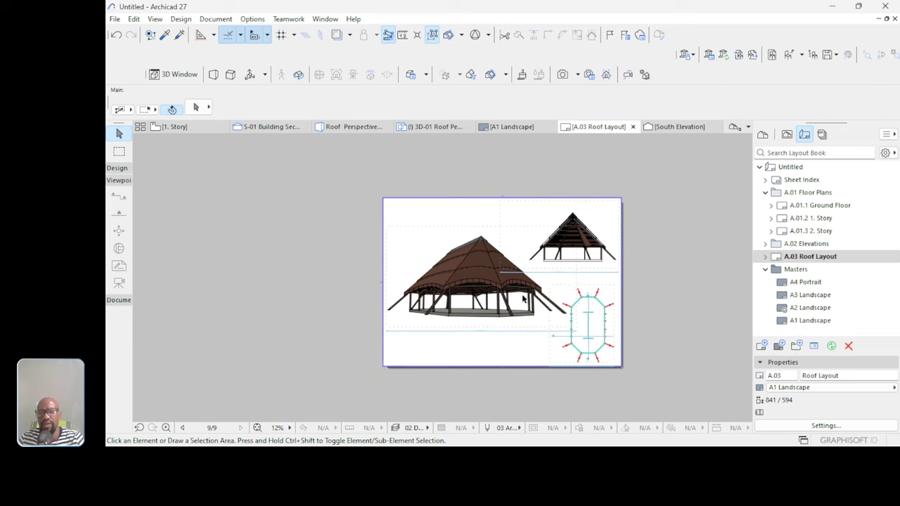